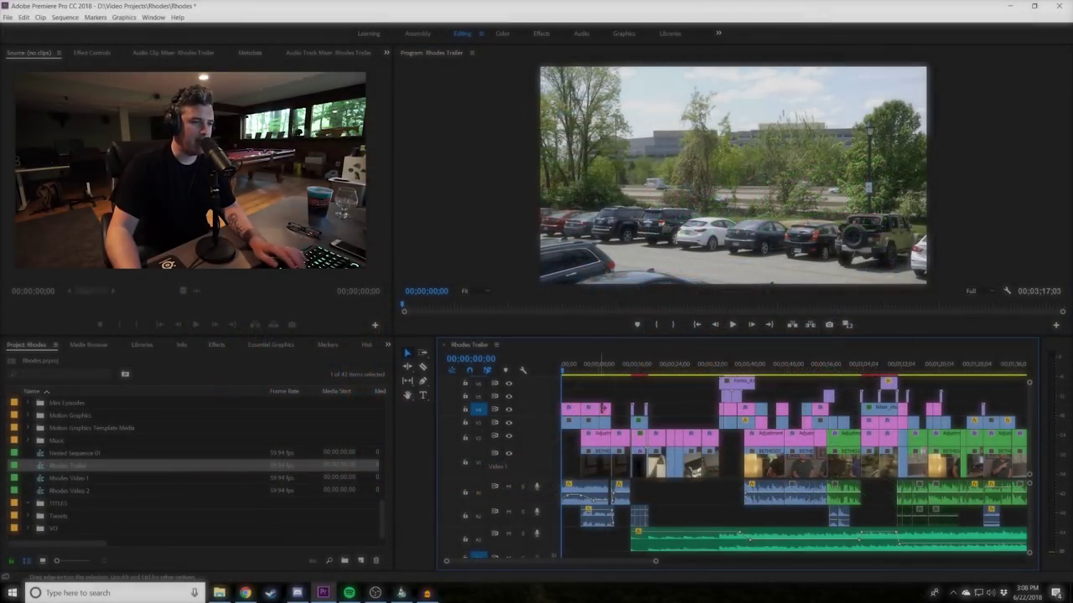
- Enlarge the timeline area and fit the whole Rhodes Trailer sequence in view, with the playhead at 00;00;19;24
drag(599, 334, 599, 322)
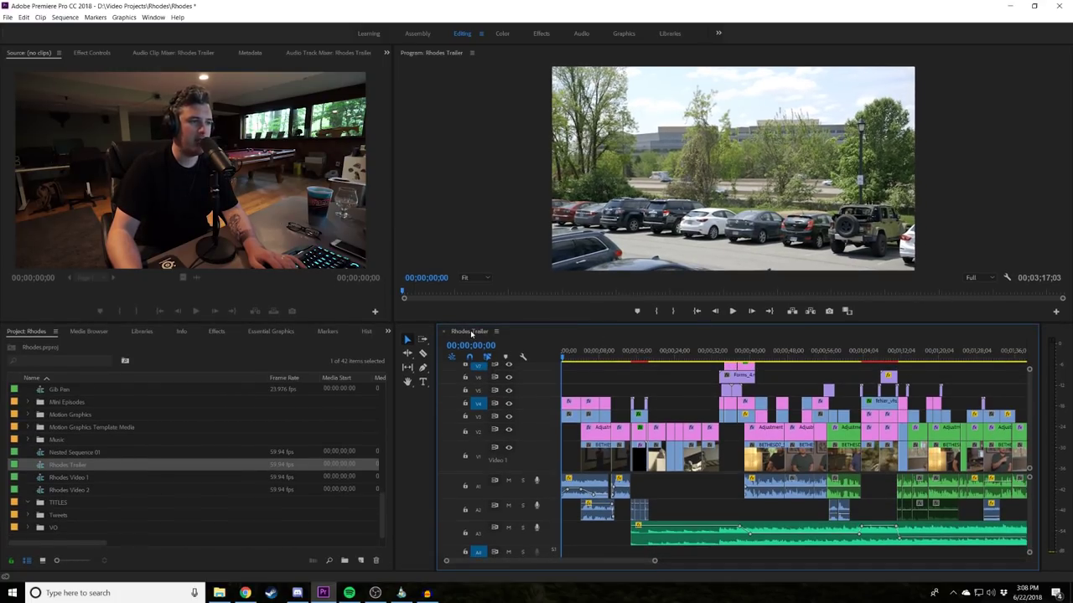
click(593, 372)
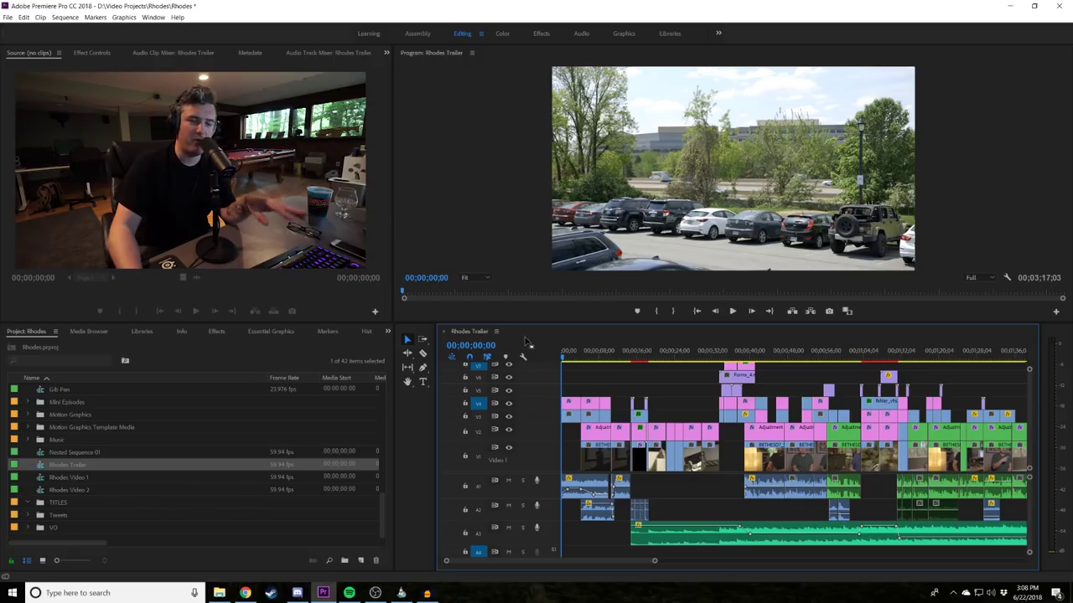
drag(642, 361, 655, 362)
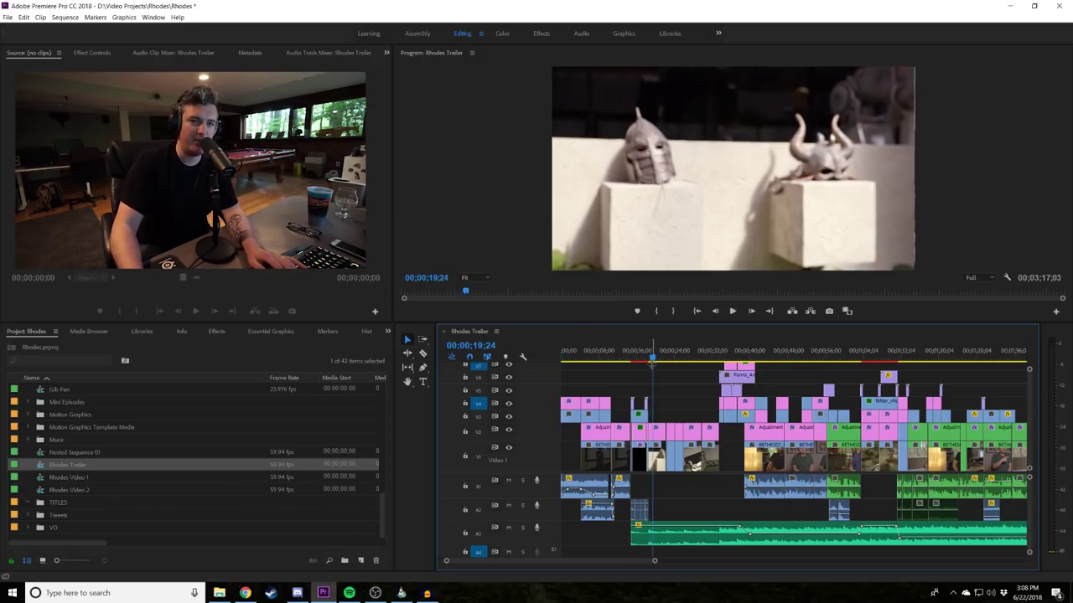
key(minus)
key(minus)
key(minus)
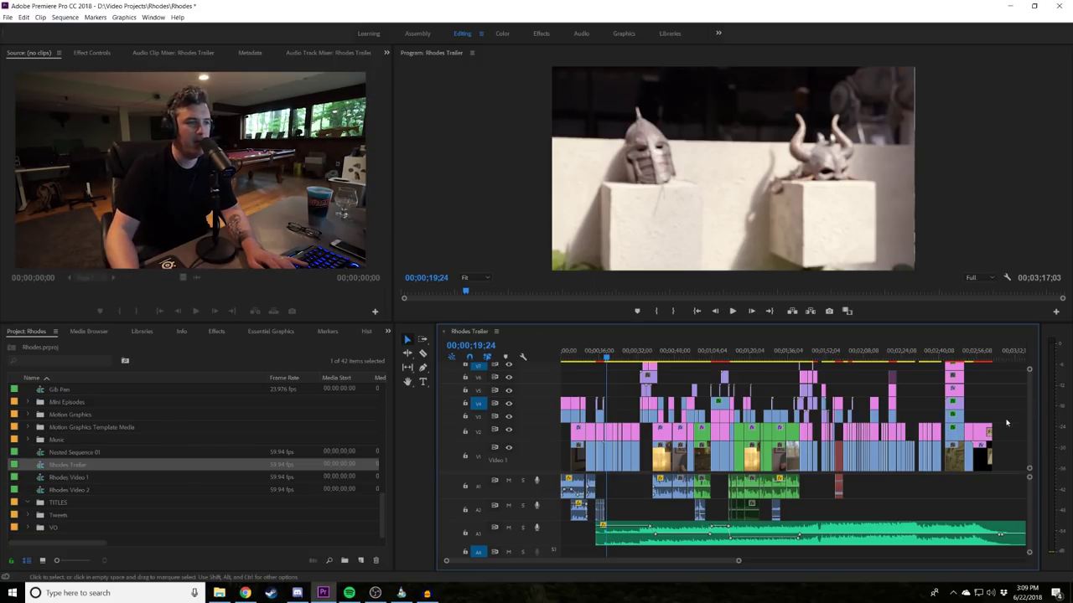
- Look through the project's bins and sequences and check the Program monitor's playback resolution options, keeping Full
scroll(184, 433, up, 2)
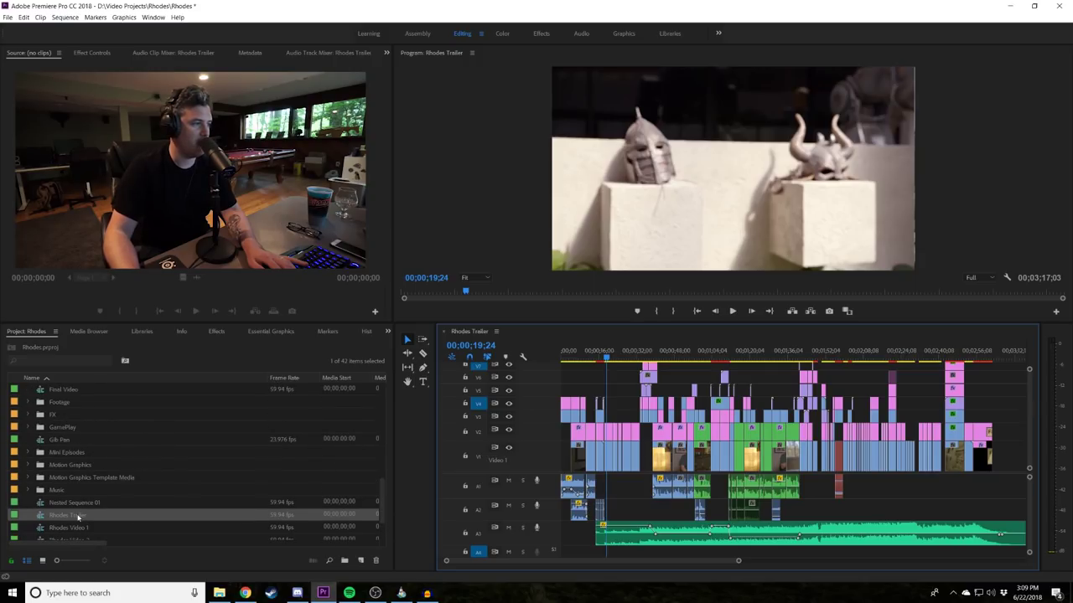
scroll(91, 482, down, 3)
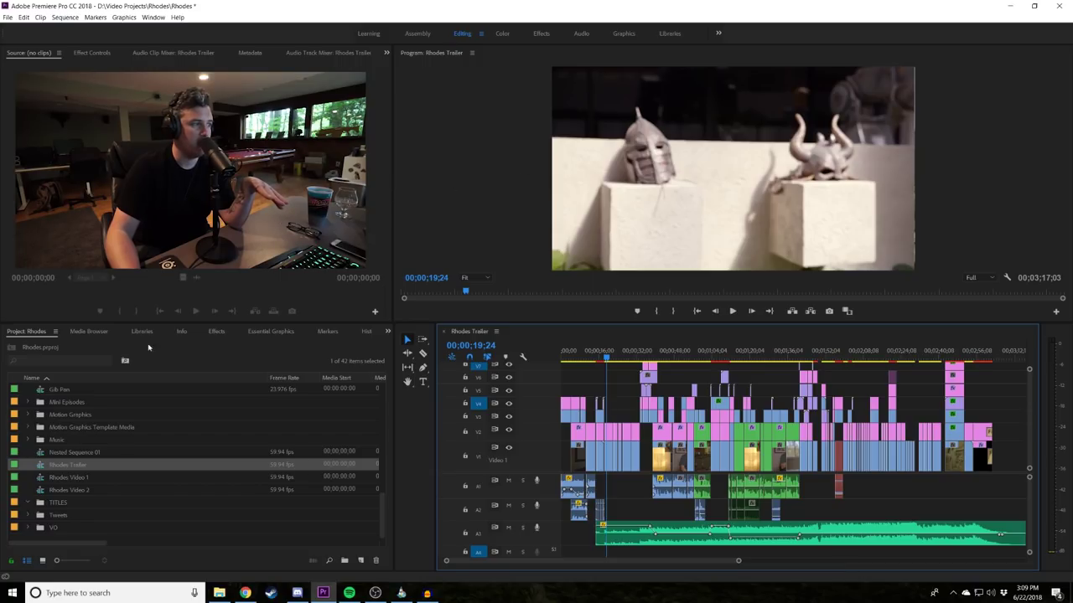
click(52, 414)
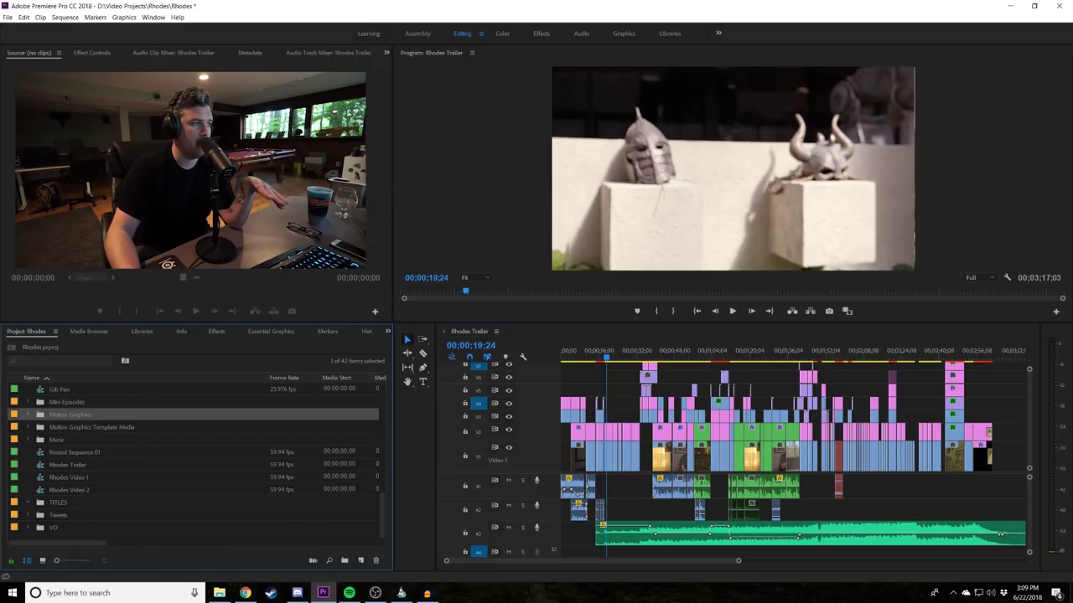
click(973, 279)
click(980, 289)
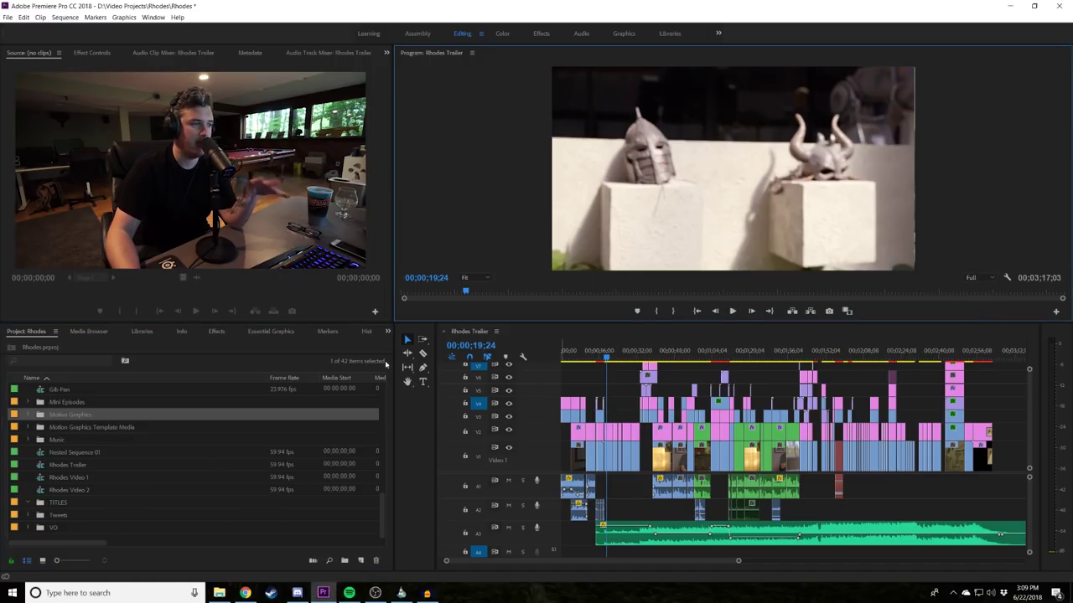
- Examine the project's shoot-day bins, including Day Seven and Day One, by briefly expanding them and collapsing them again
click(141, 476)
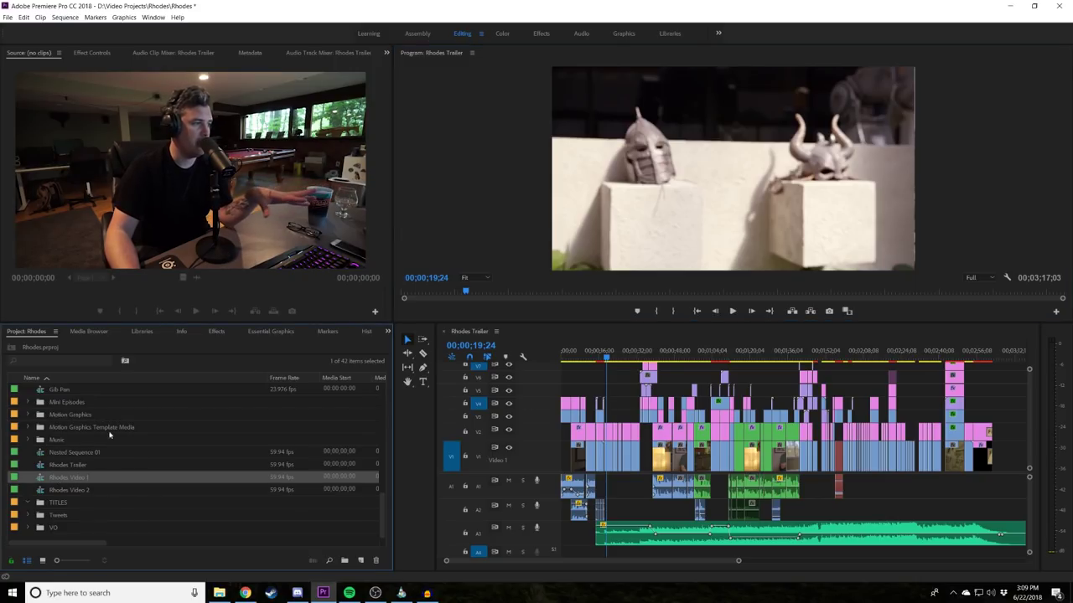
scroll(74, 473, up, 1)
scroll(74, 474, up, 5)
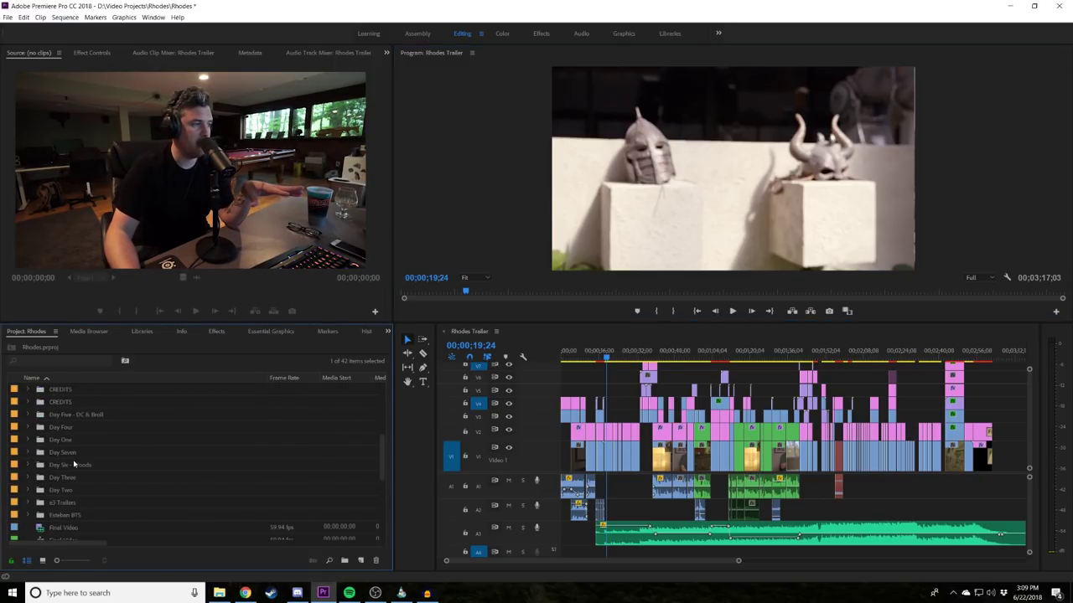
click(27, 453)
click(28, 453)
click(28, 440)
click(28, 440)
scroll(28, 448, up, 2)
click(27, 453)
click(27, 452)
scroll(29, 456, up, 1)
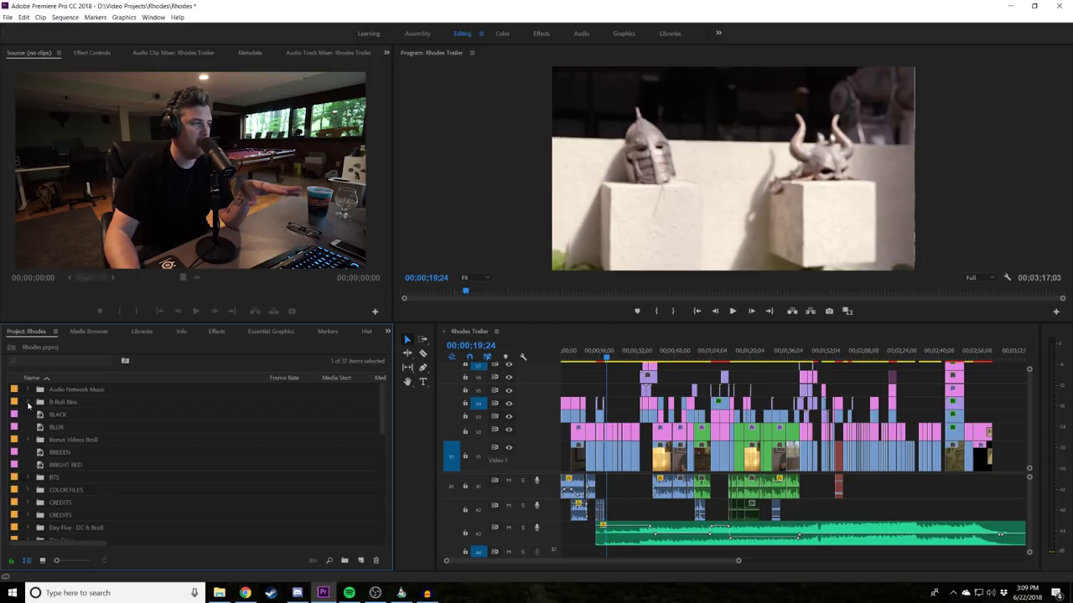
- Look through the sequences inside the B-Roll Bins folder, collapse it, and browse the remaining project items
click(30, 403)
scroll(40, 428, down, 2)
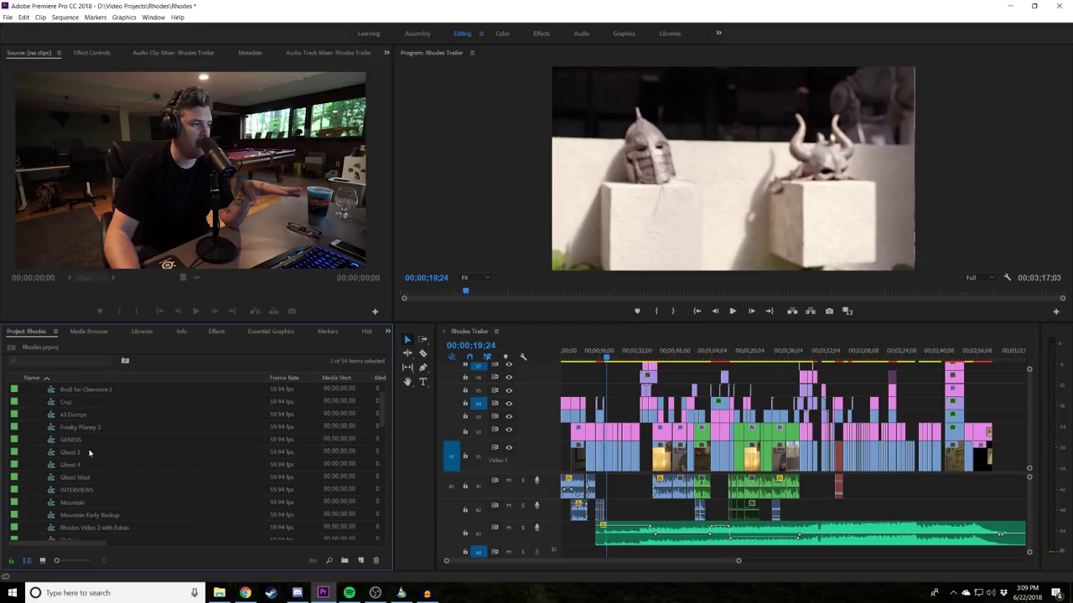
scroll(75, 465, down, 2)
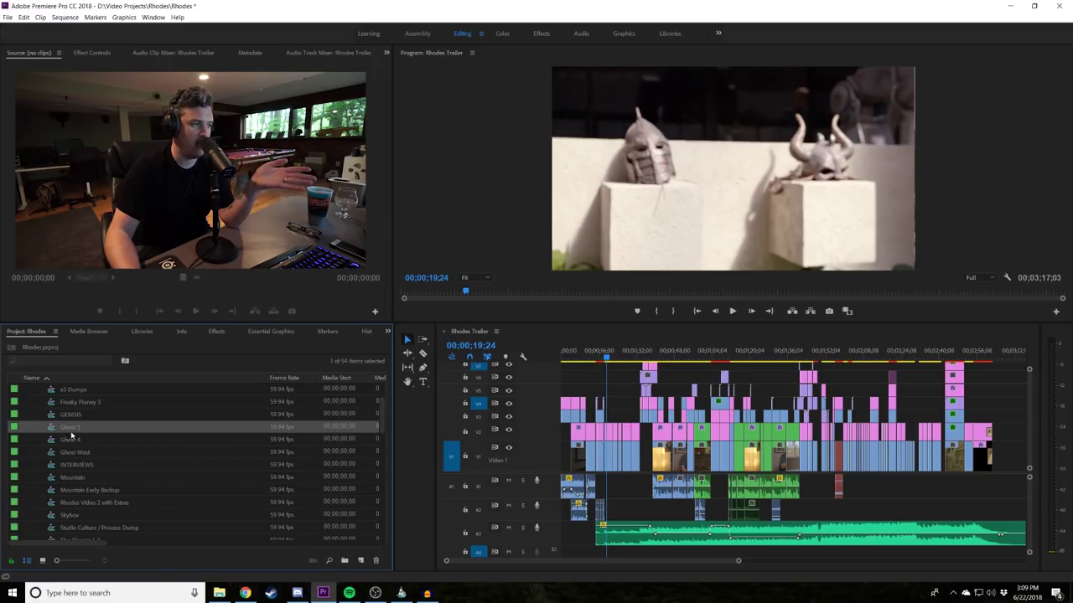
scroll(67, 444, down, 3)
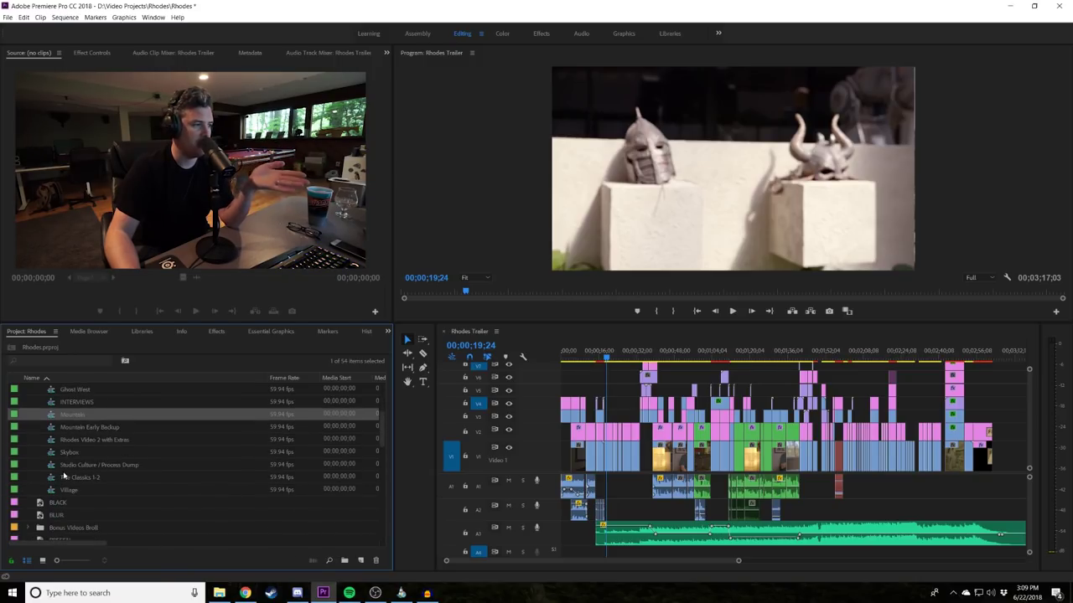
scroll(67, 461, up, 4)
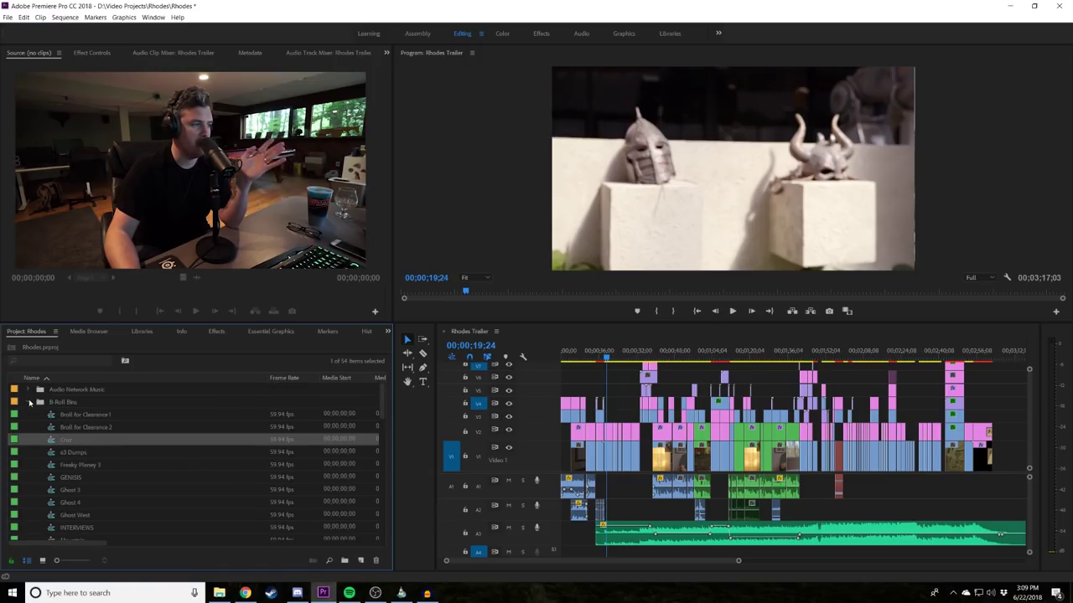
click(29, 403)
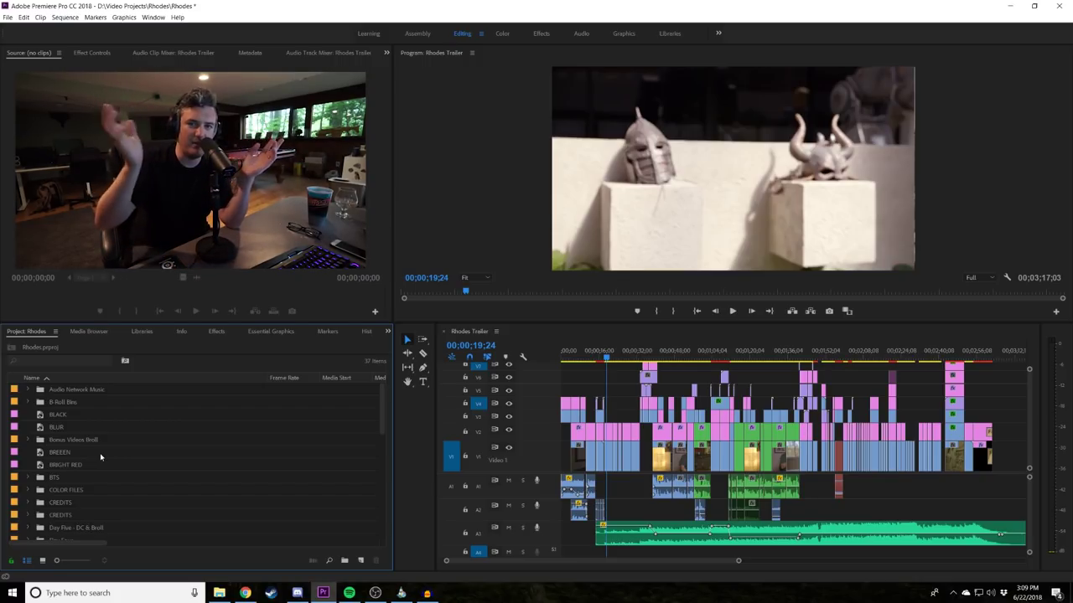
scroll(87, 457, down, 5)
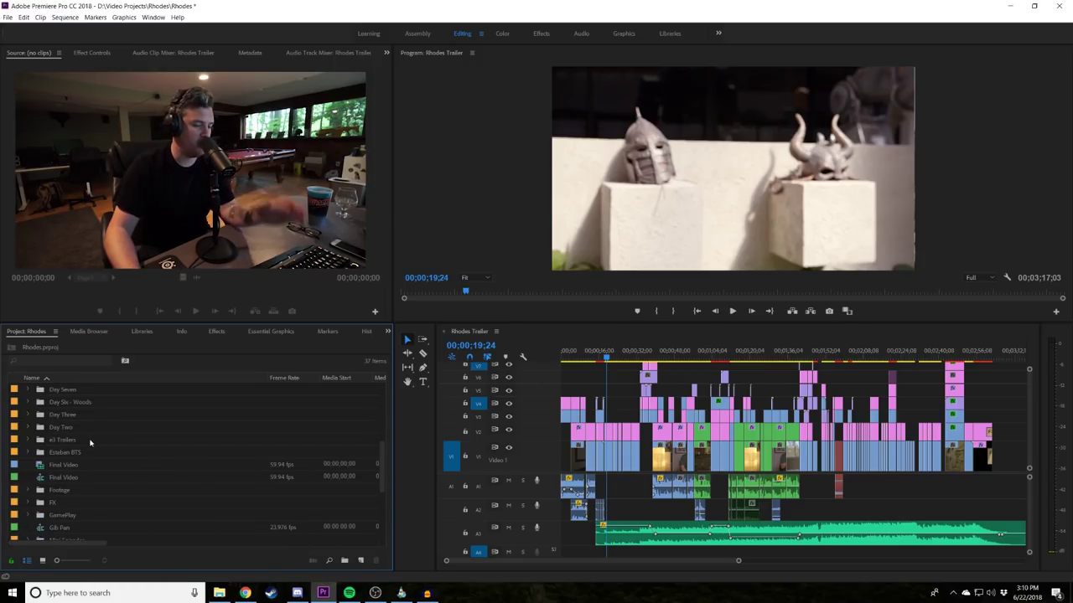
- View the Patreon end card near the end of the trailer at 00;02;58;22
click(606, 358)
key(minus)
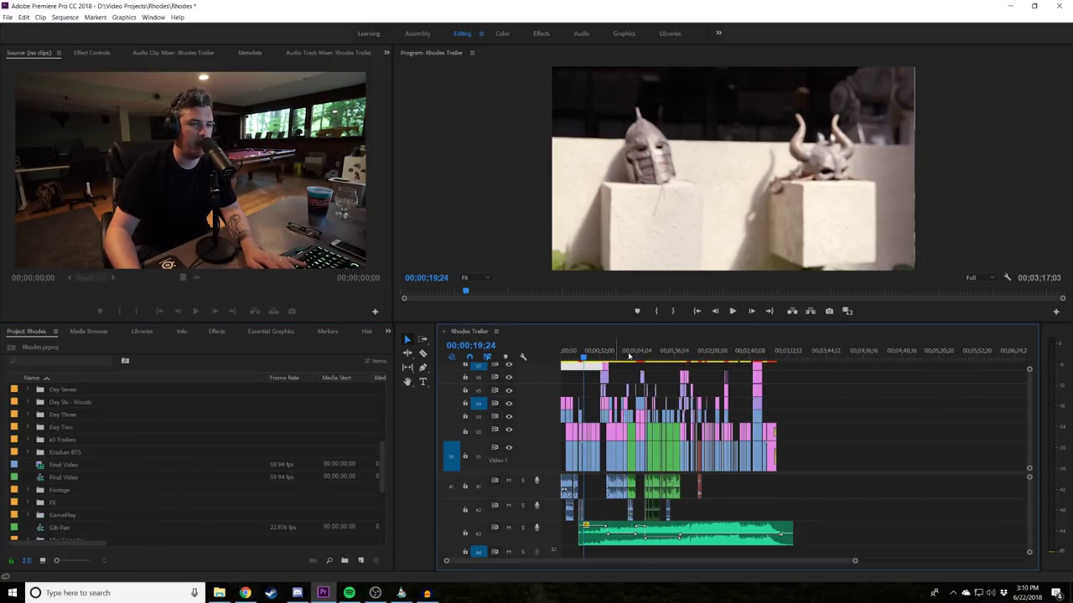
mouse_move(765, 356)
mouse_down()
mouse_move(785, 358)
mouse_move(772, 354)
mouse_up()
key(=)
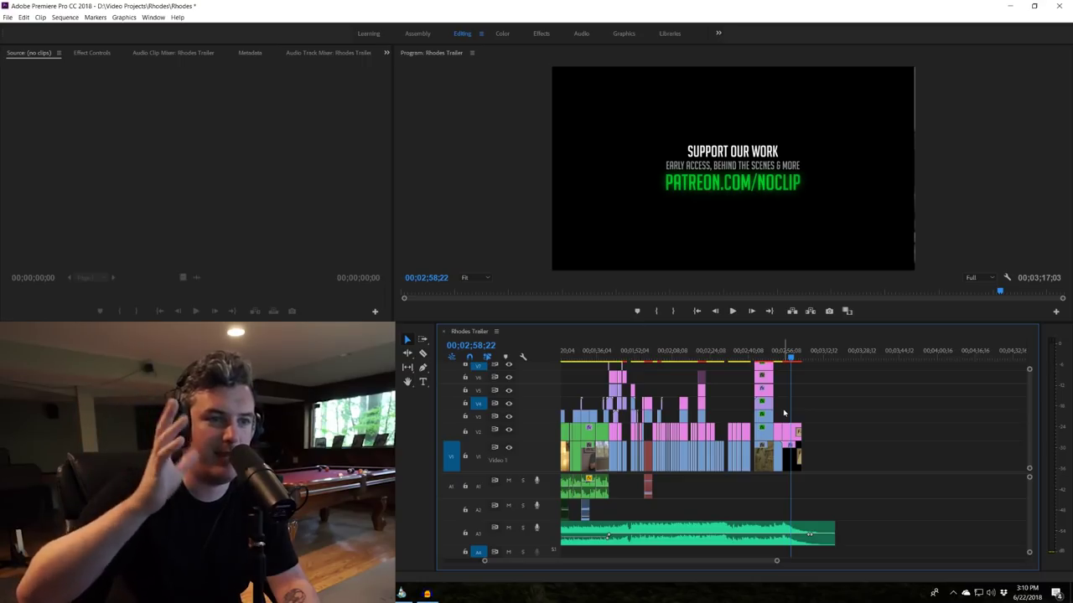
scroll(791, 401, up, 1)
drag(837, 359, 814, 362)
- Play the trailer from its beginning to the noclip logo at 00;00;15;04
scroll(775, 402, up, 2)
scroll(776, 399, up, 2)
drag(601, 355, 559, 357)
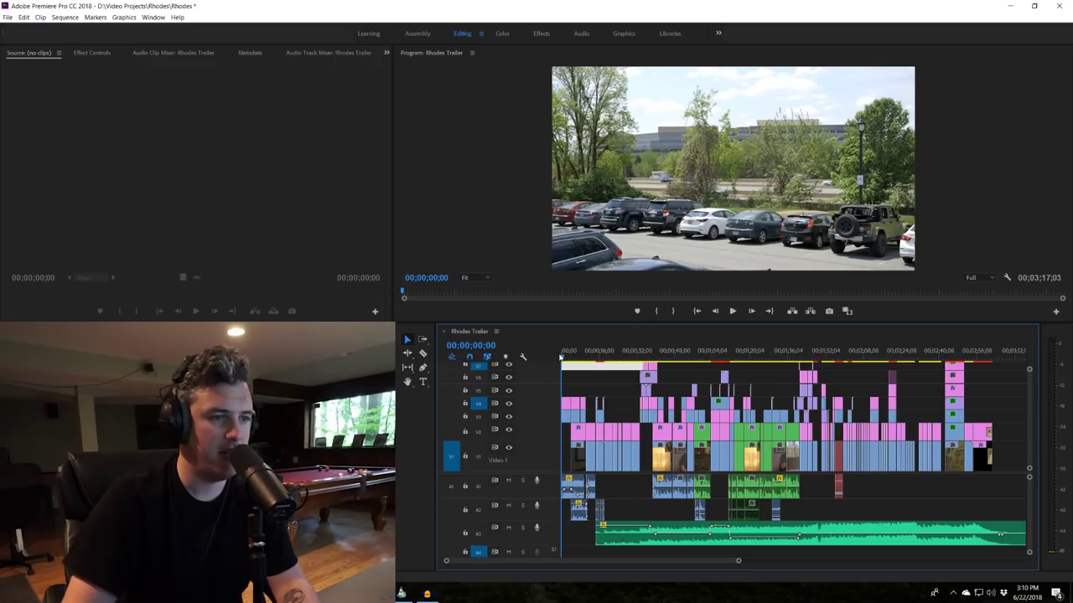
key(equal)
key(space)
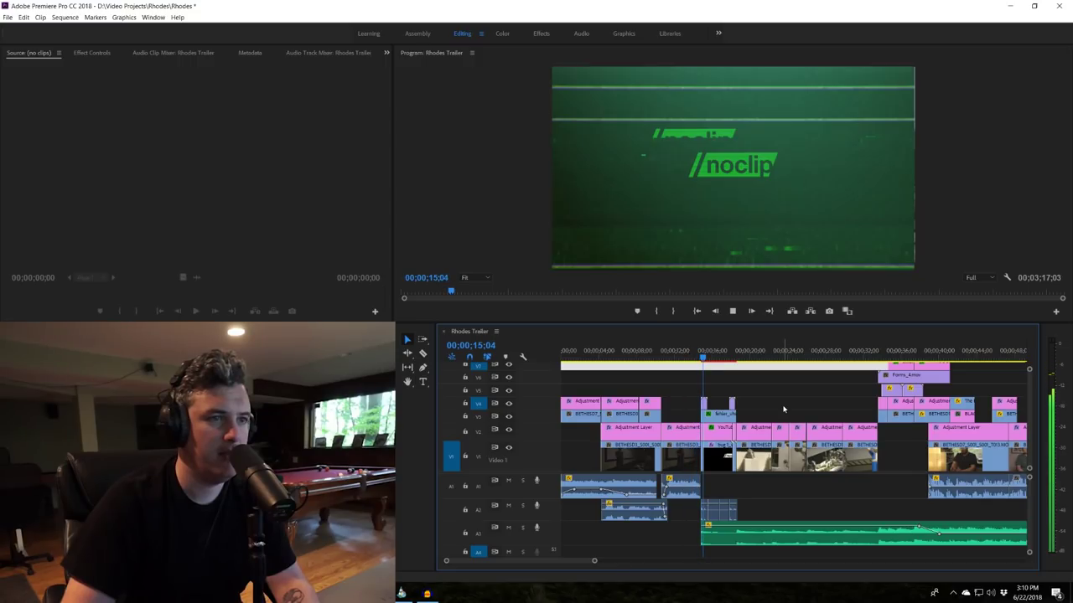
key(space)
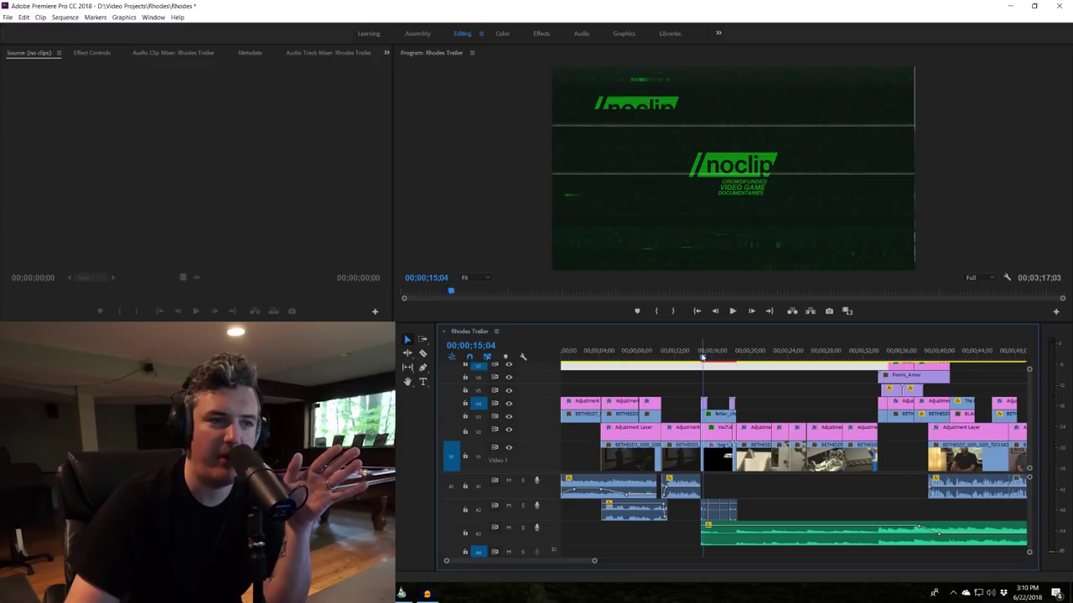
- Review the speaker shot just before the noclip logo and replay the opening from 00;00;00;10 to 00;00;05;06
drag(702, 357, 699, 357)
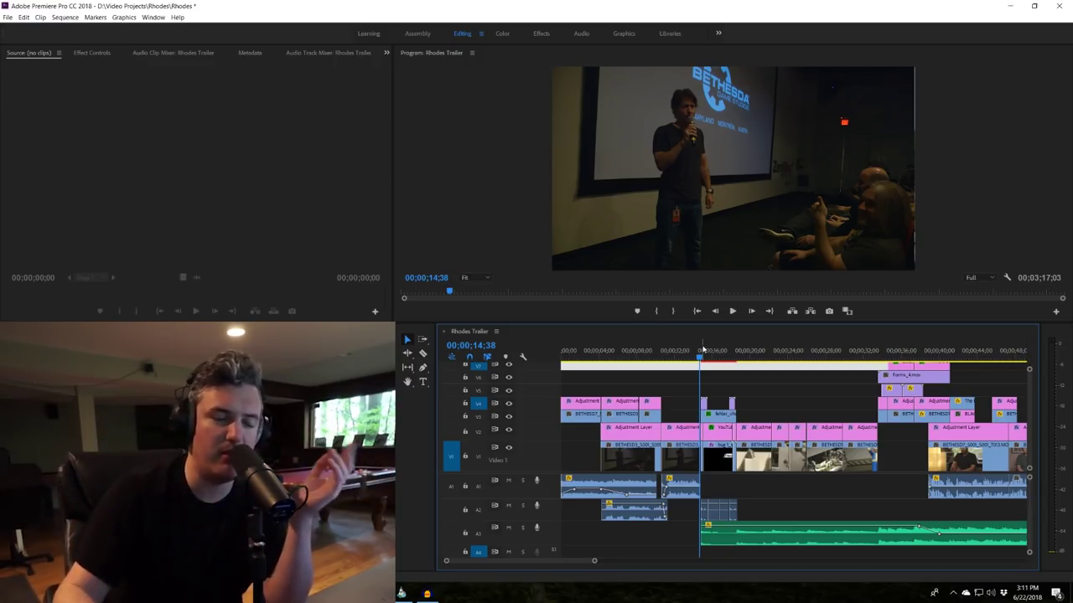
click(678, 358)
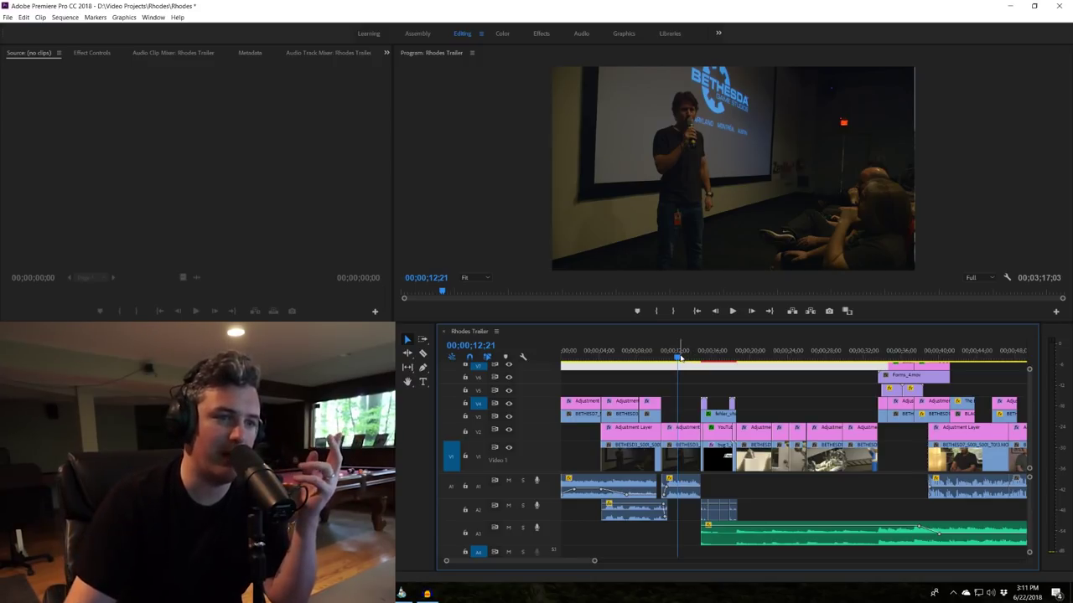
click(566, 351)
click(564, 351)
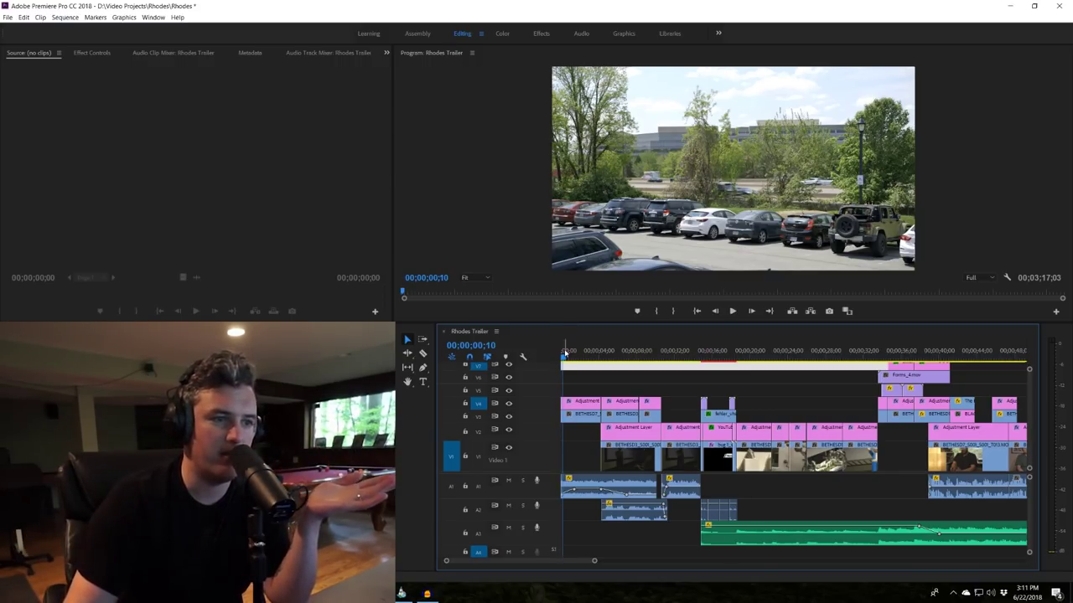
key(space)
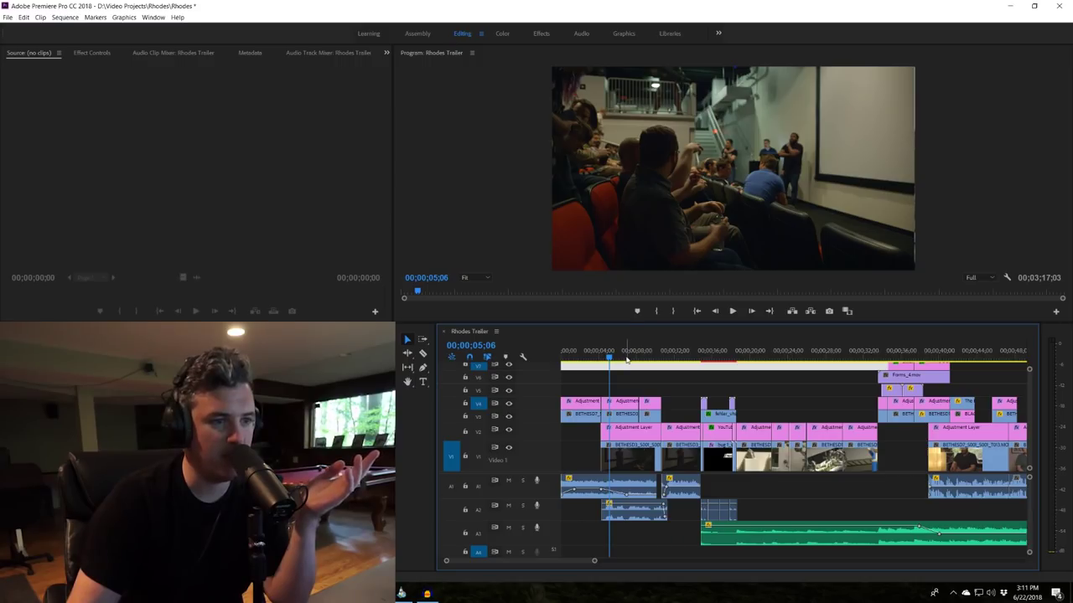
- Examine the opening's first A1 and A2 audio clips, the V4 adjustment layer, and the audience and speaker shots up to 00;00;11;32
click(620, 499)
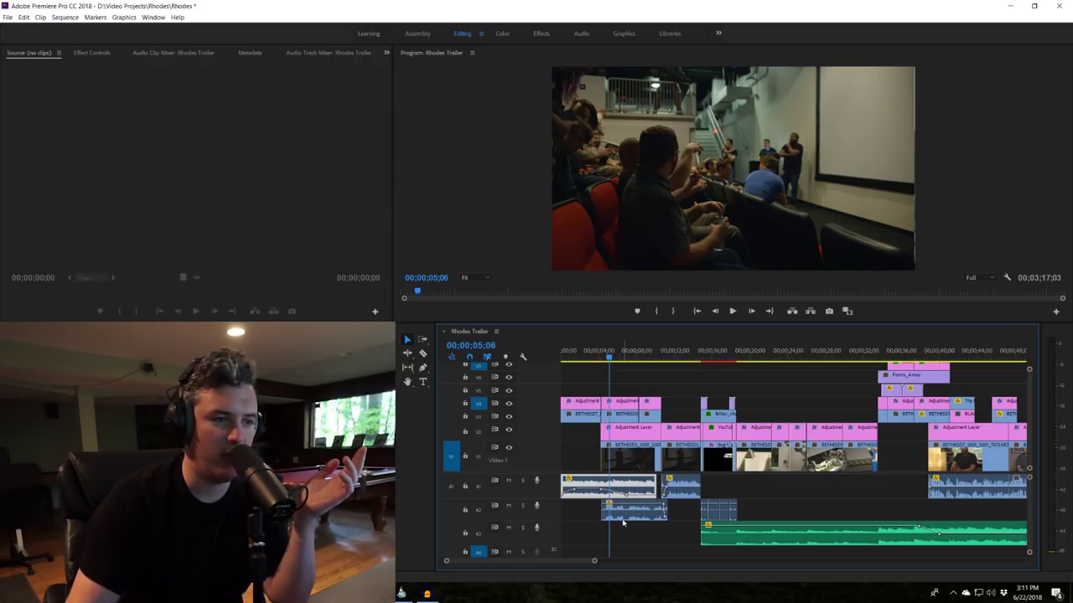
click(624, 518)
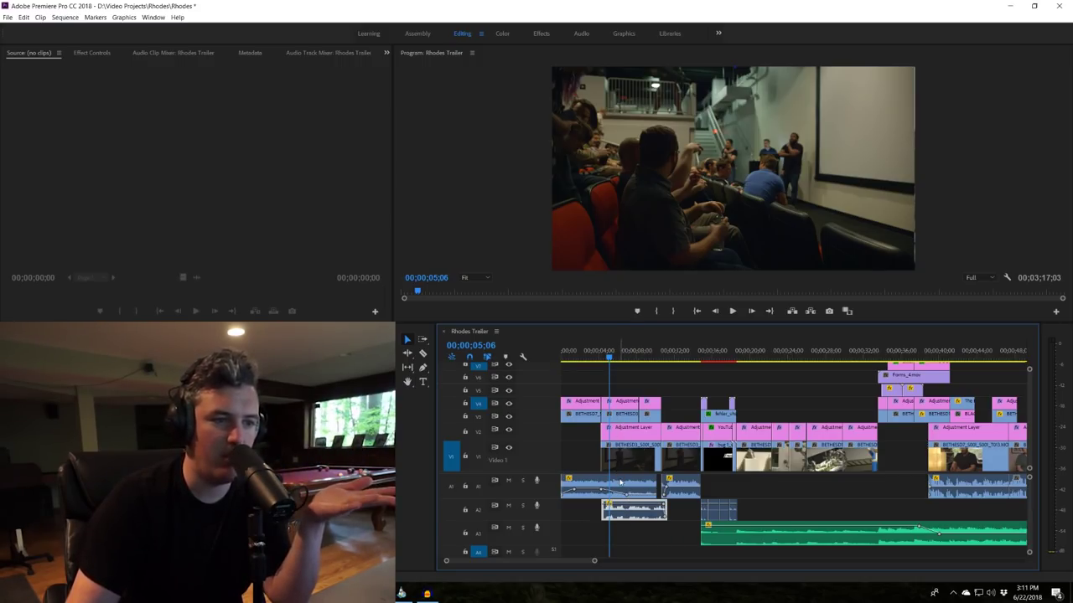
click(620, 406)
click(652, 356)
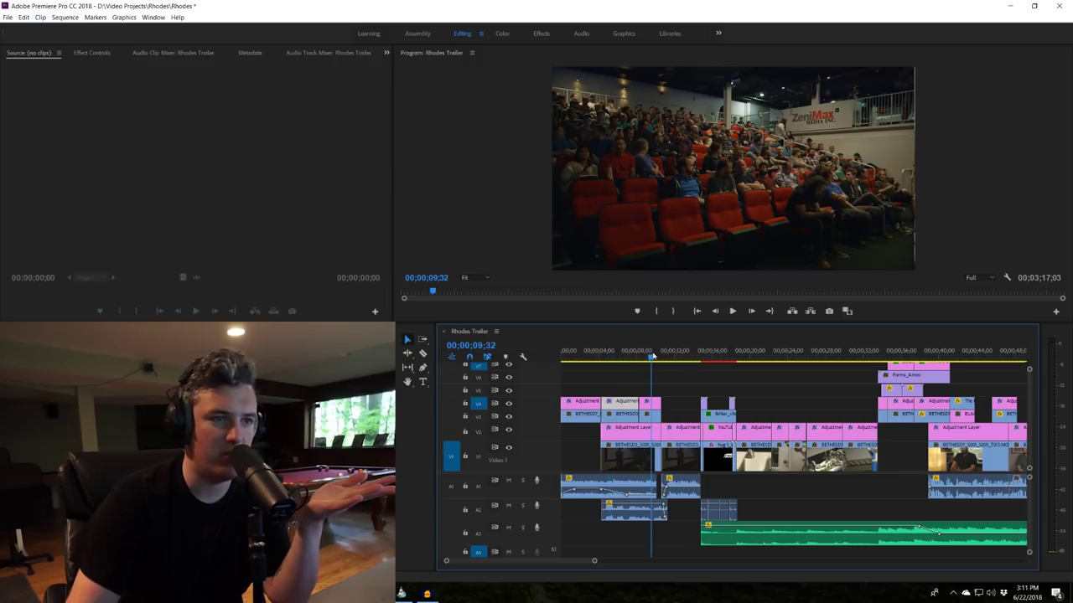
click(626, 356)
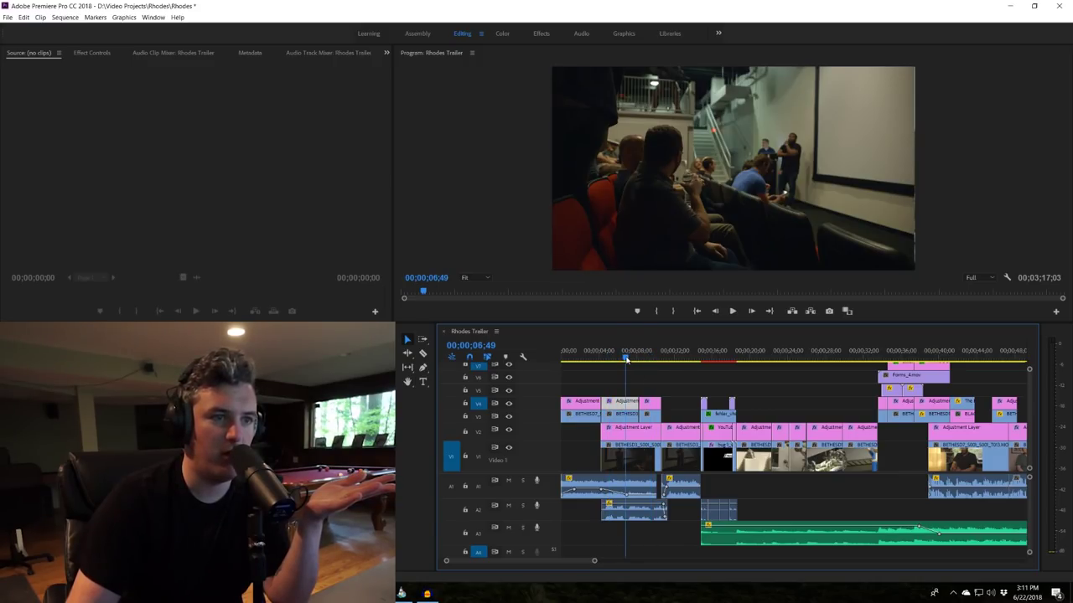
click(670, 358)
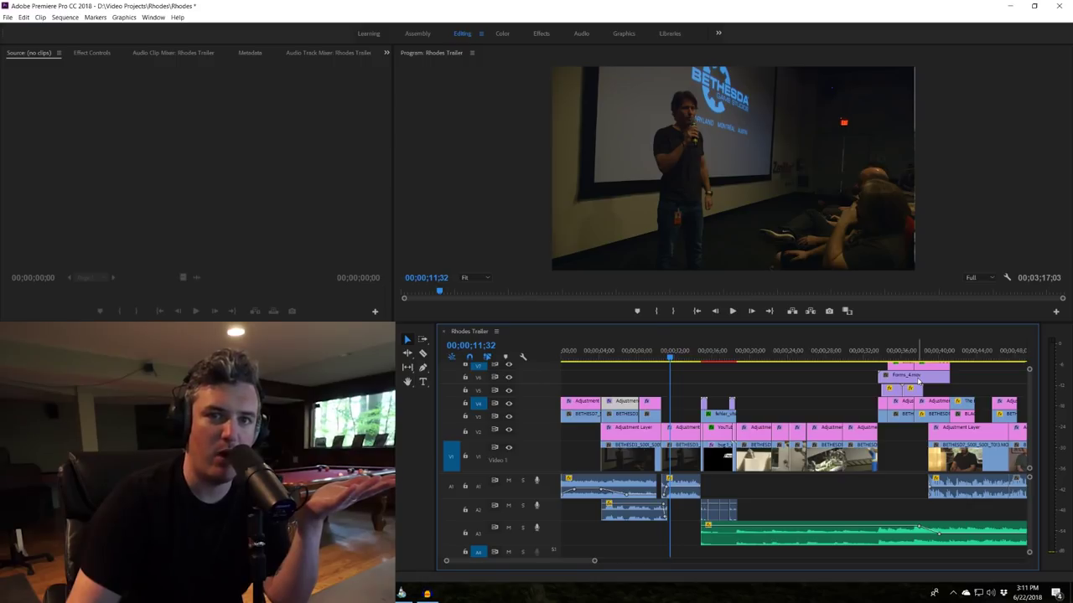
click(622, 358)
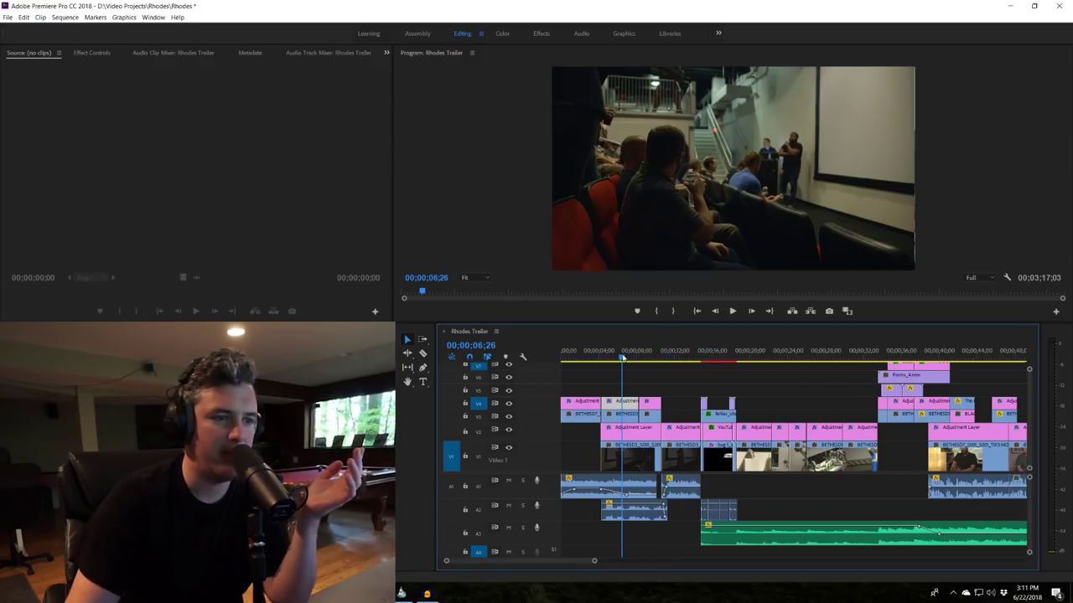
- Solo audio track A1 and play the opening clip's audio from about 4 seconds into the sequence
click(614, 493)
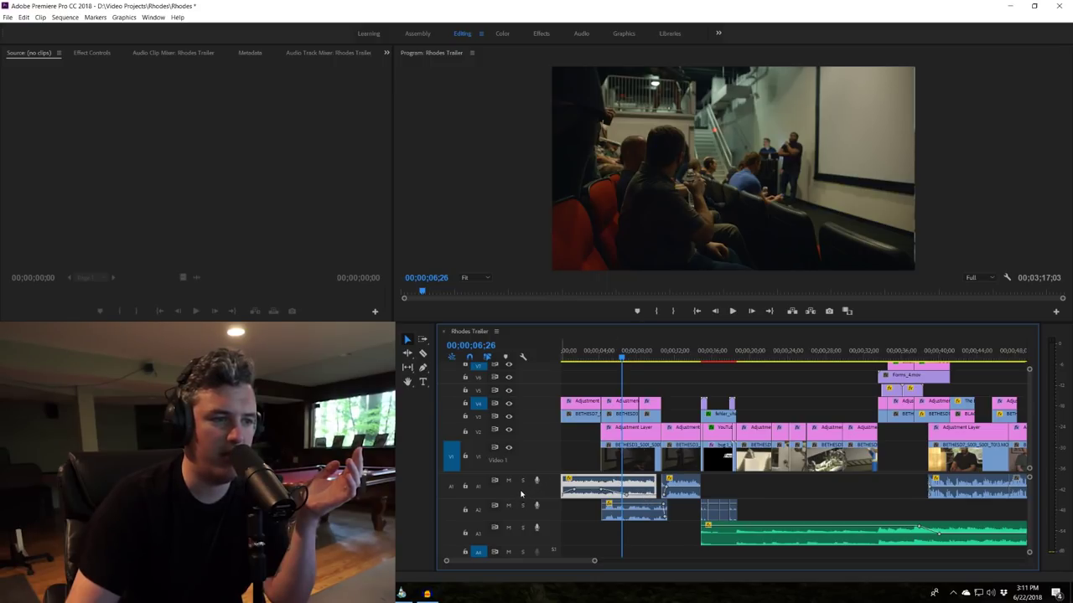
key(ctrl+s)
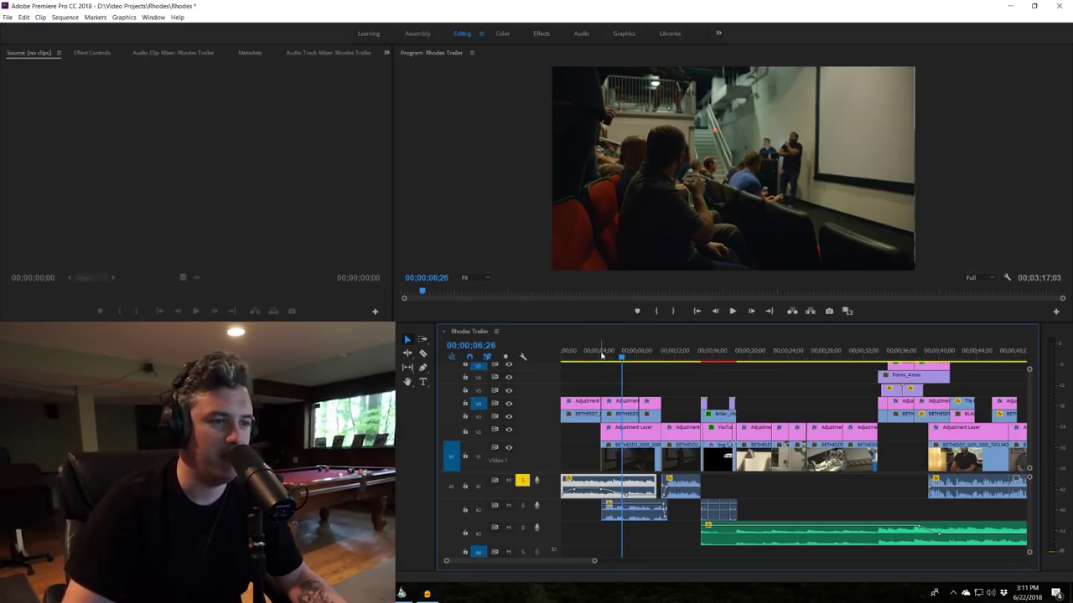
click(600, 356)
key(space)
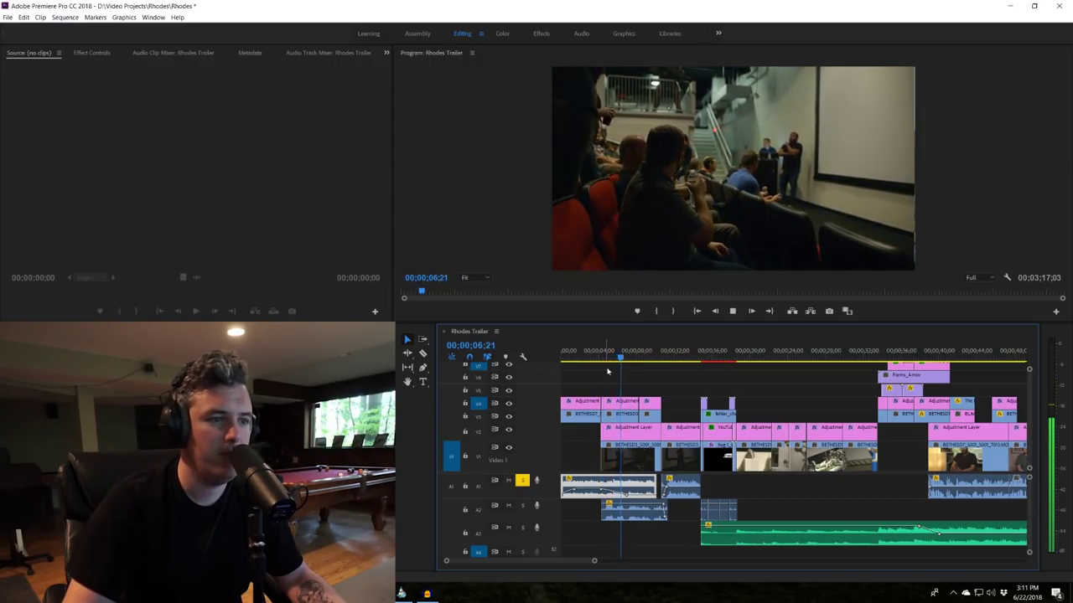
- Play the opening with A1 soloed from the sequence start, and with A2 soloed up to 00;00;10;59
key(space)
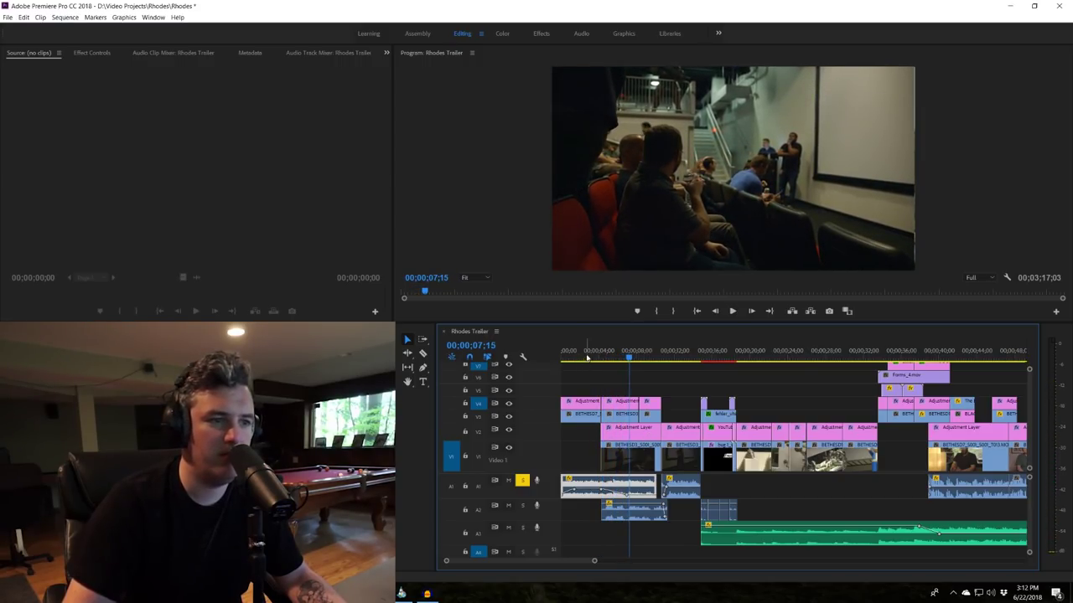
key(Home)
key(space)
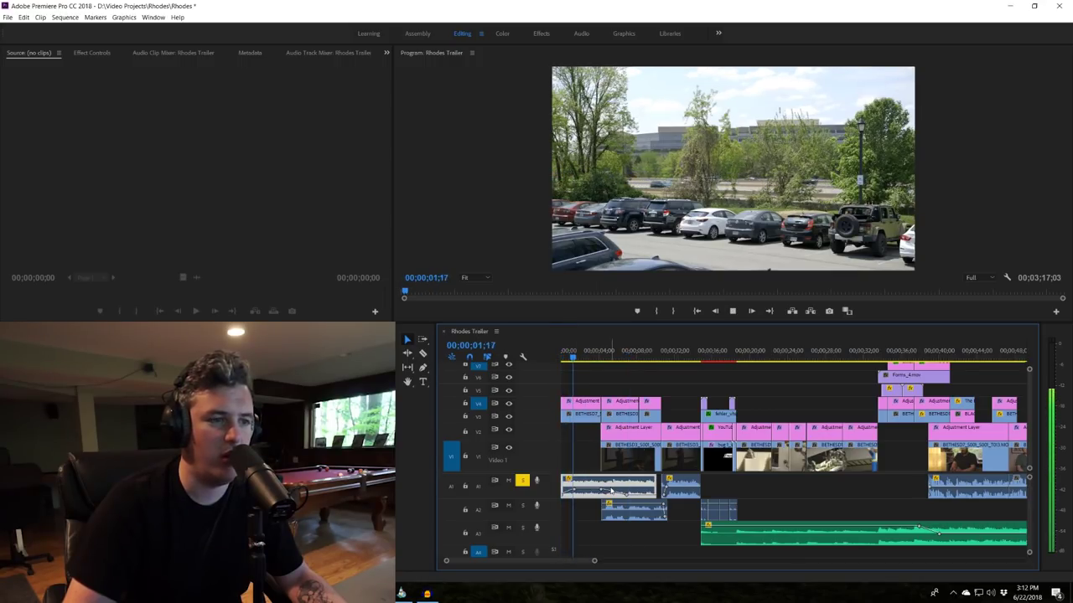
key(space)
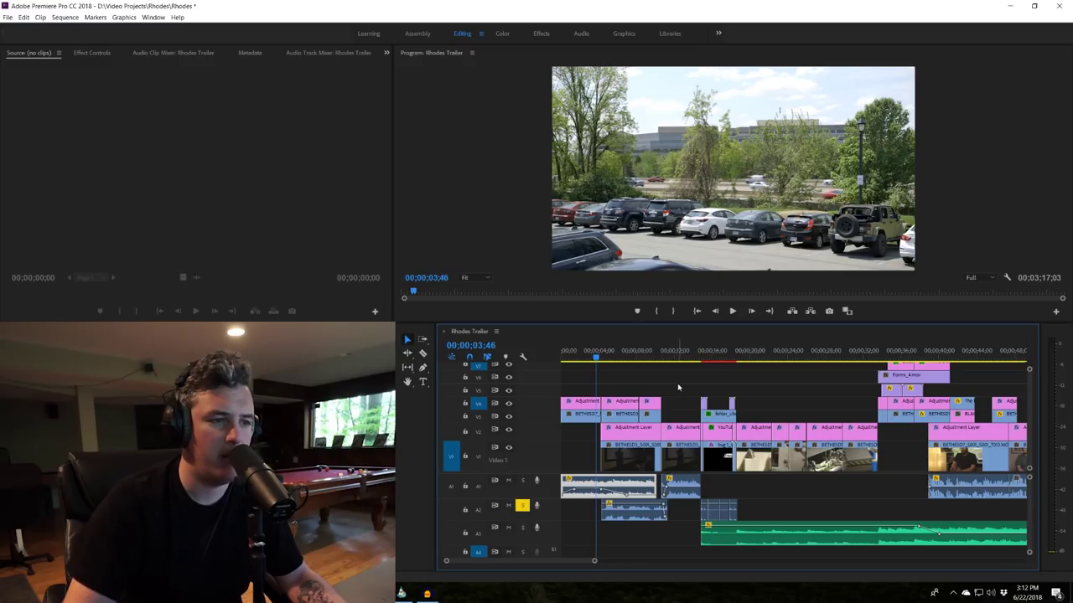
key(space)
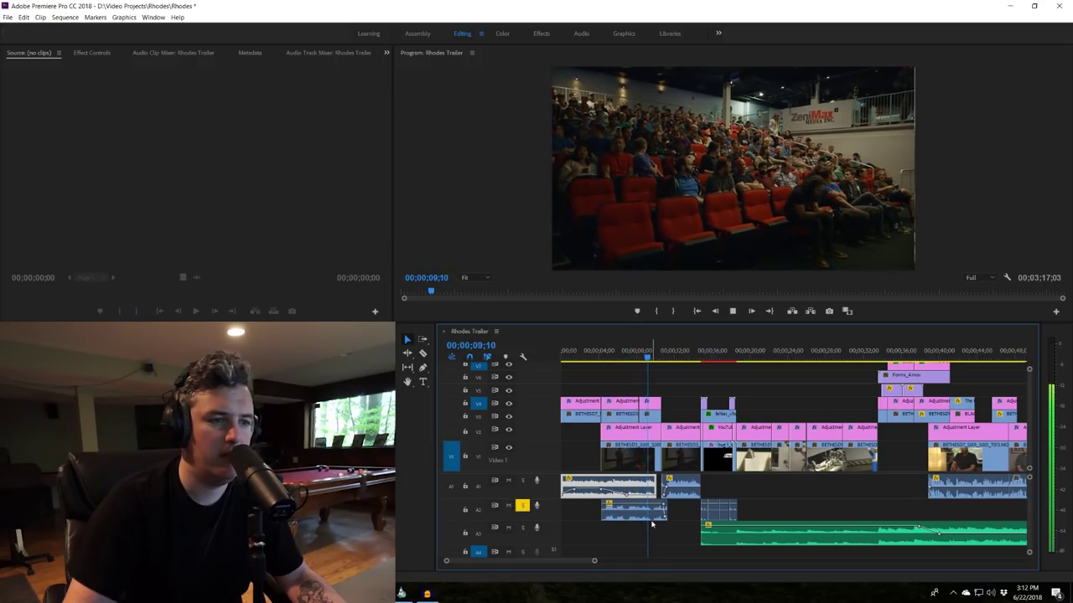
key(space)
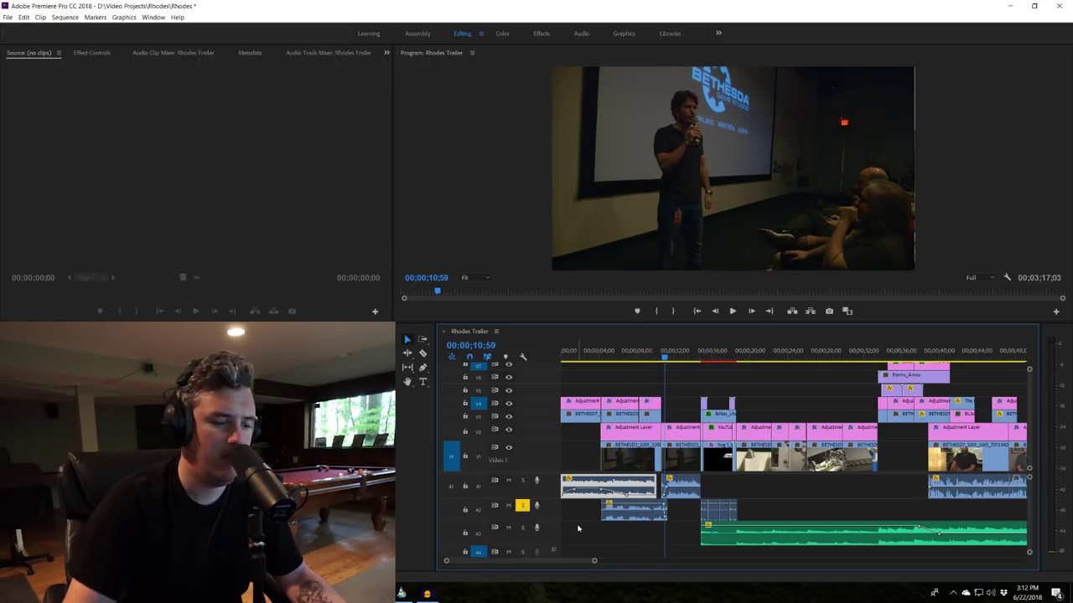
- Inspect the overlapping A1 and A2 audio clips around the speaker shot's first frames at 00;00;10;41, and switch the solo from A2 to A1
key(=)
key(=)
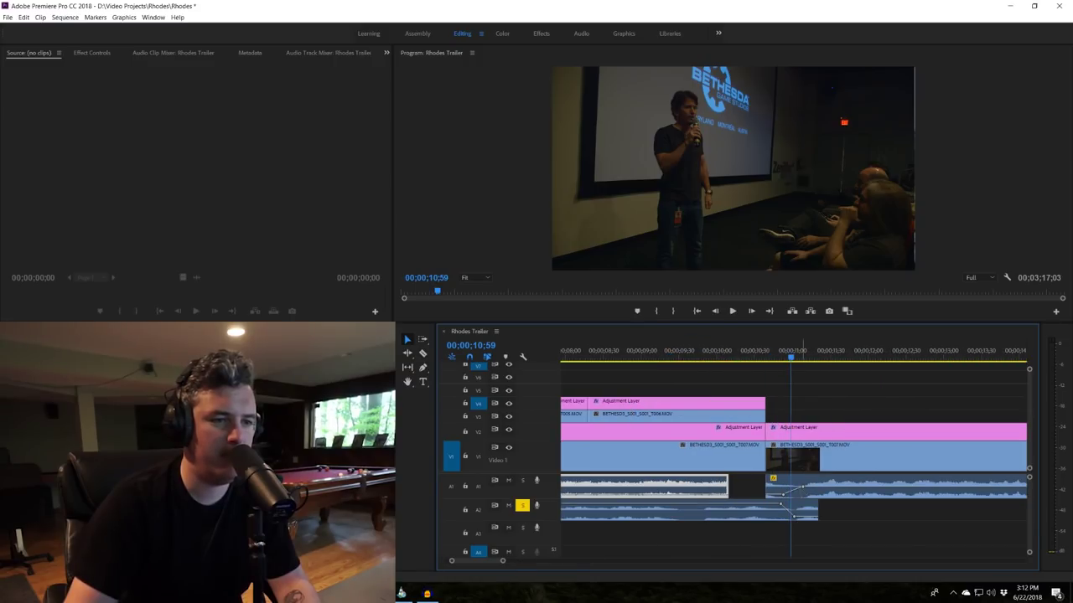
key(Up)
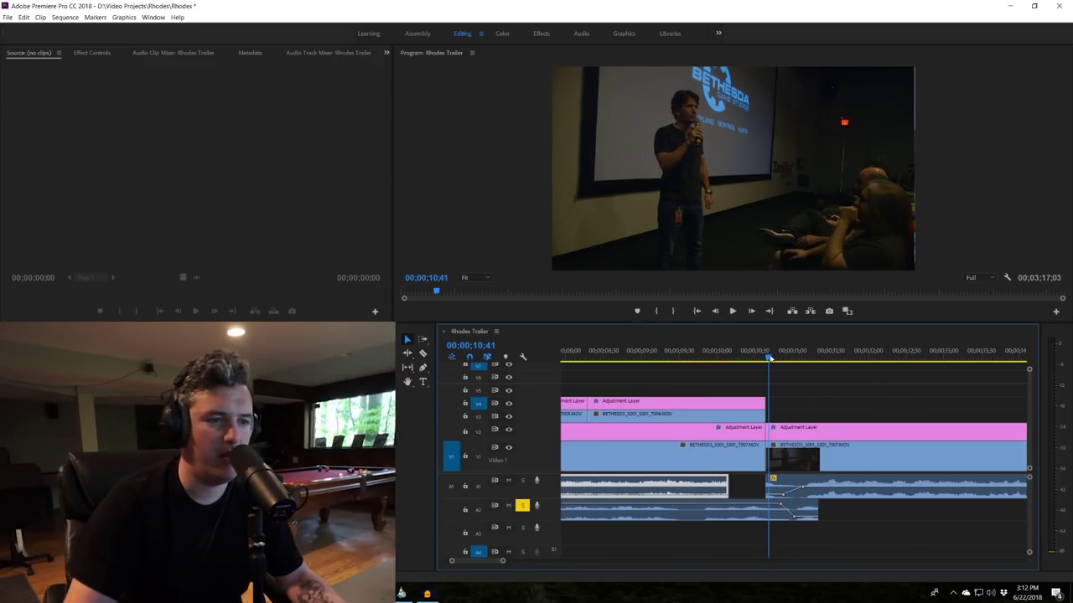
click(818, 487)
click(777, 516)
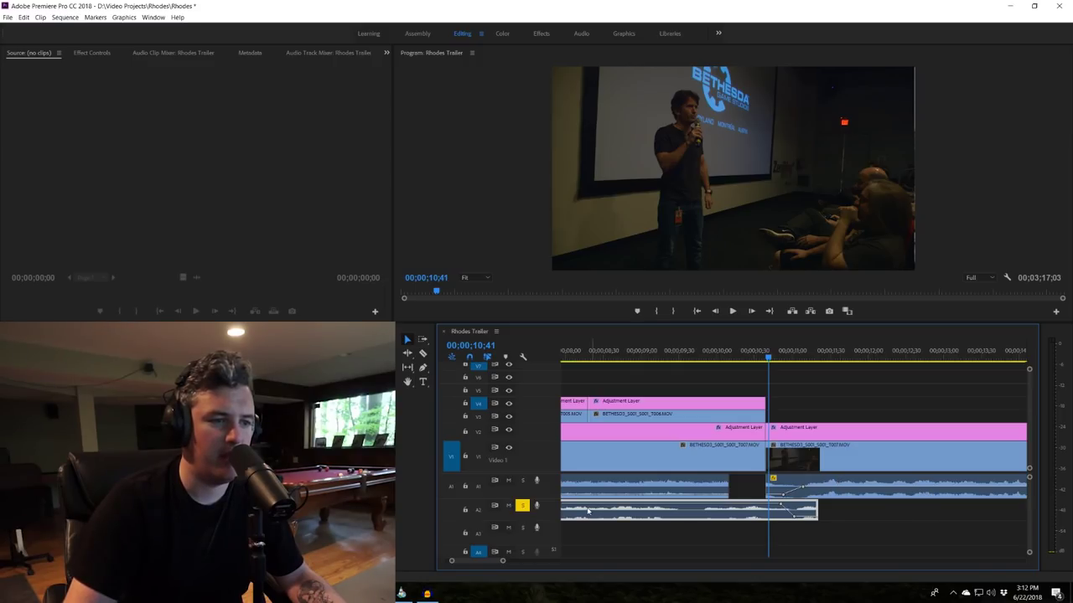
click(522, 505)
click(522, 480)
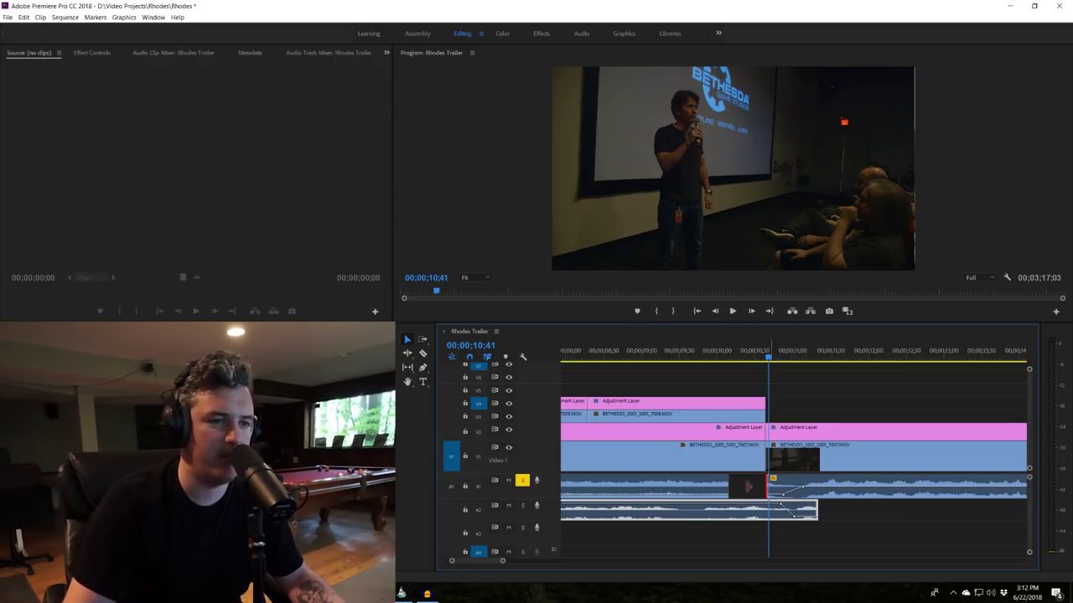
- Try moving the speaker shot's A1 audio clip earlier to meet the preceding clip, play the join, and restore the clip's position
key(ctrl+z)
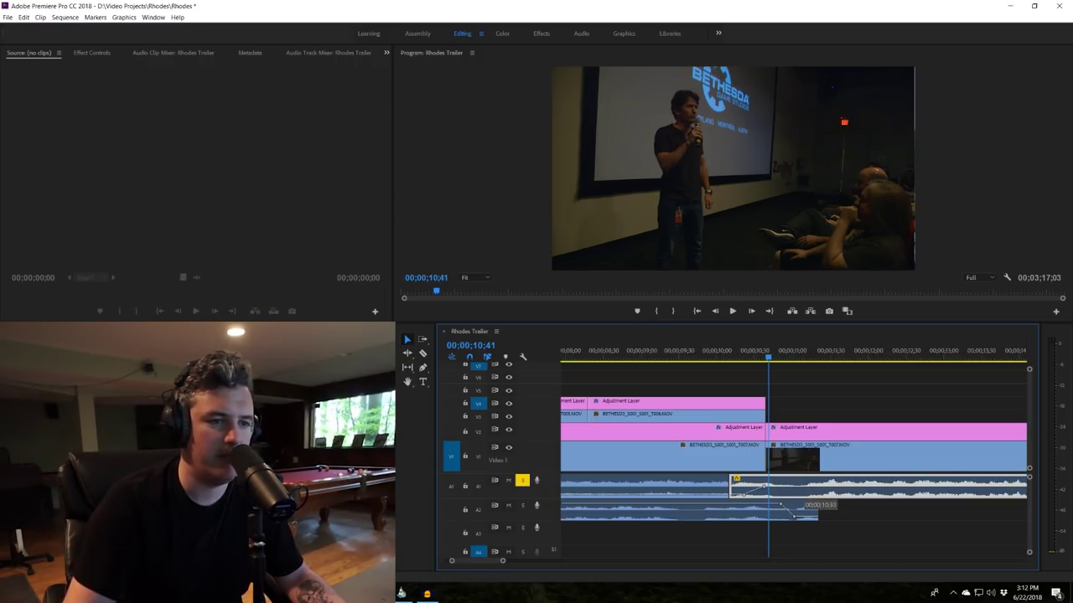
click(725, 351)
key(space)
key(space)
key(ctrl+shift+z)
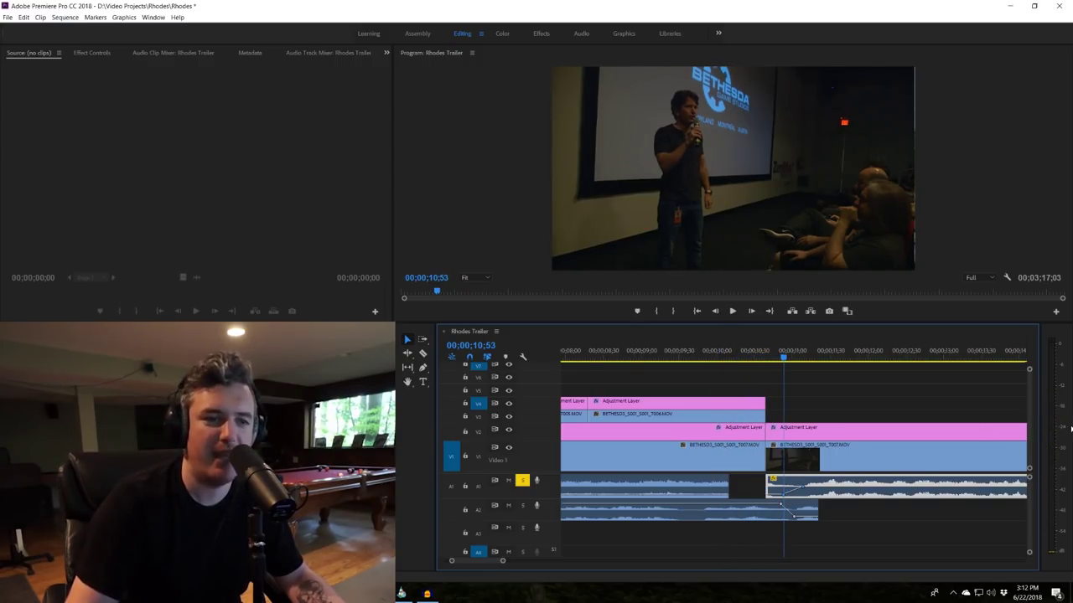
click(888, 390)
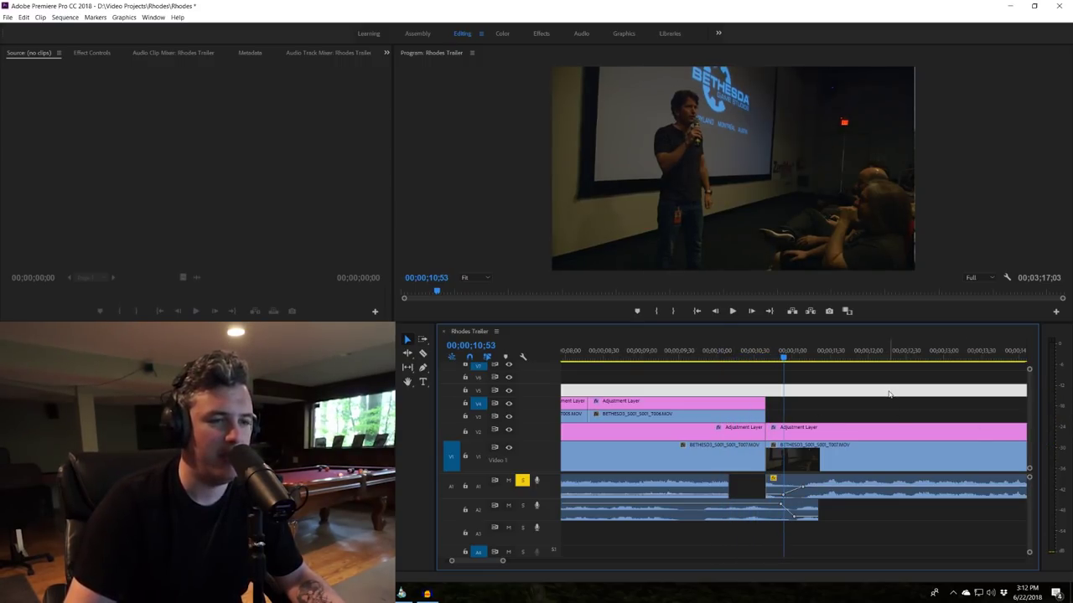
- Examine the volume level keyframes of the speaker shot's A1 clip in Effect Controls while scrubbing between 00;00;10;49 and 00;00;11;26
click(787, 498)
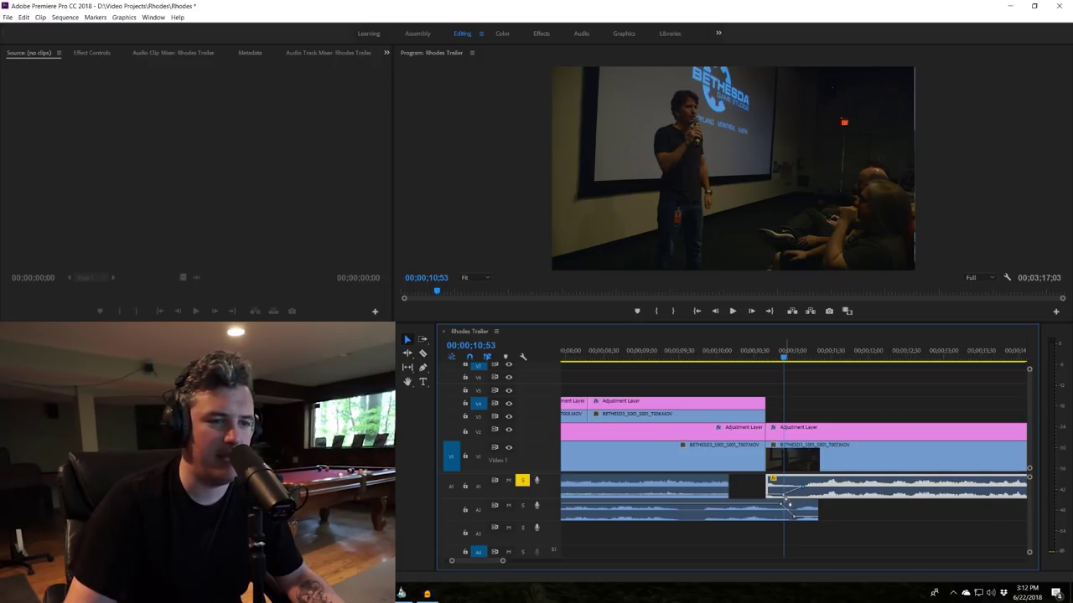
drag(788, 505, 791, 516)
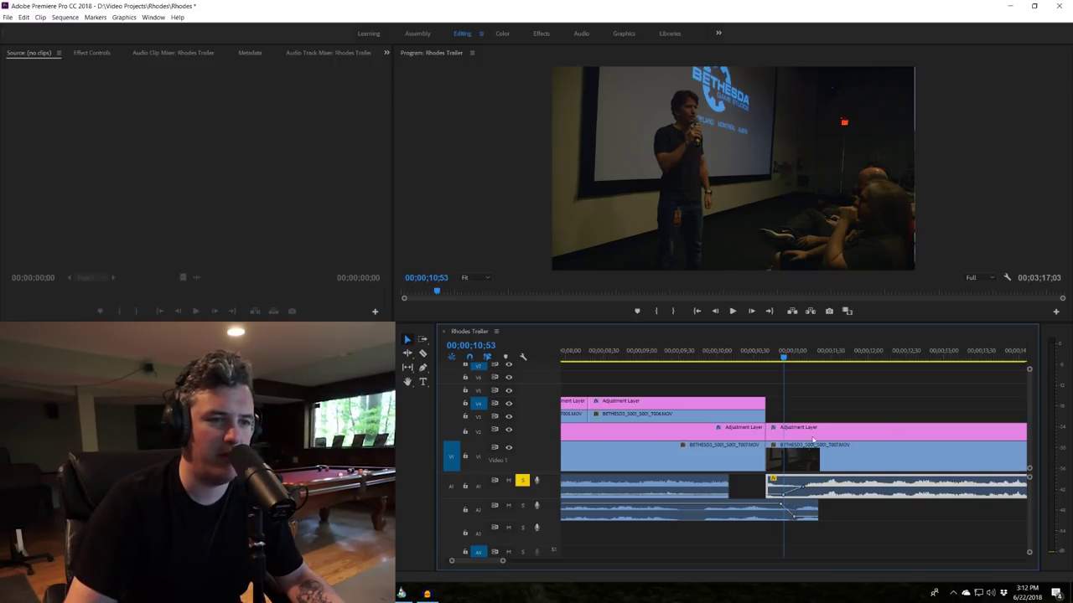
click(89, 53)
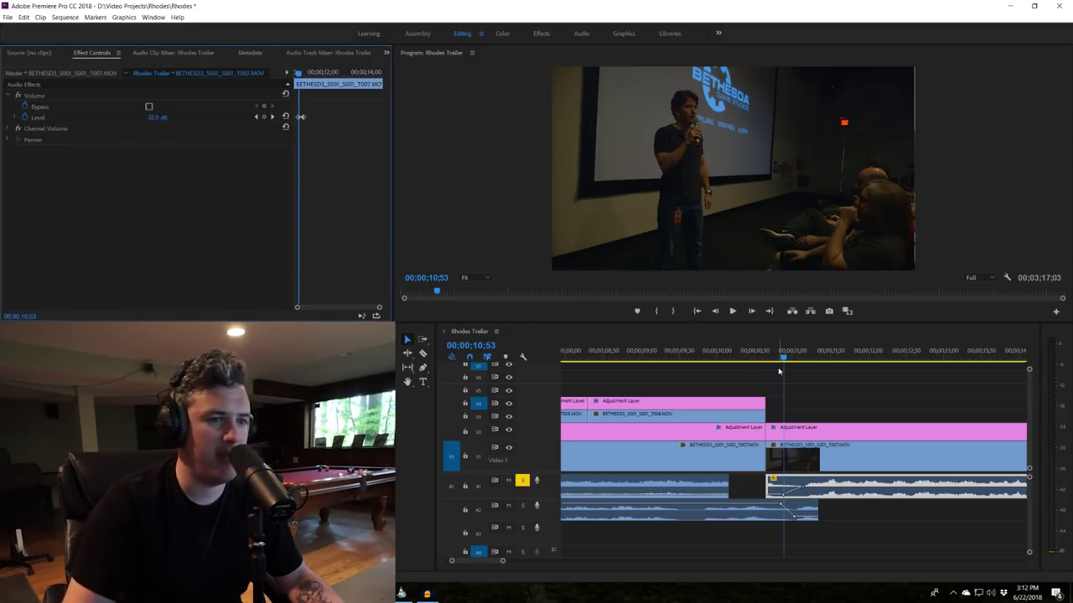
drag(785, 356, 825, 356)
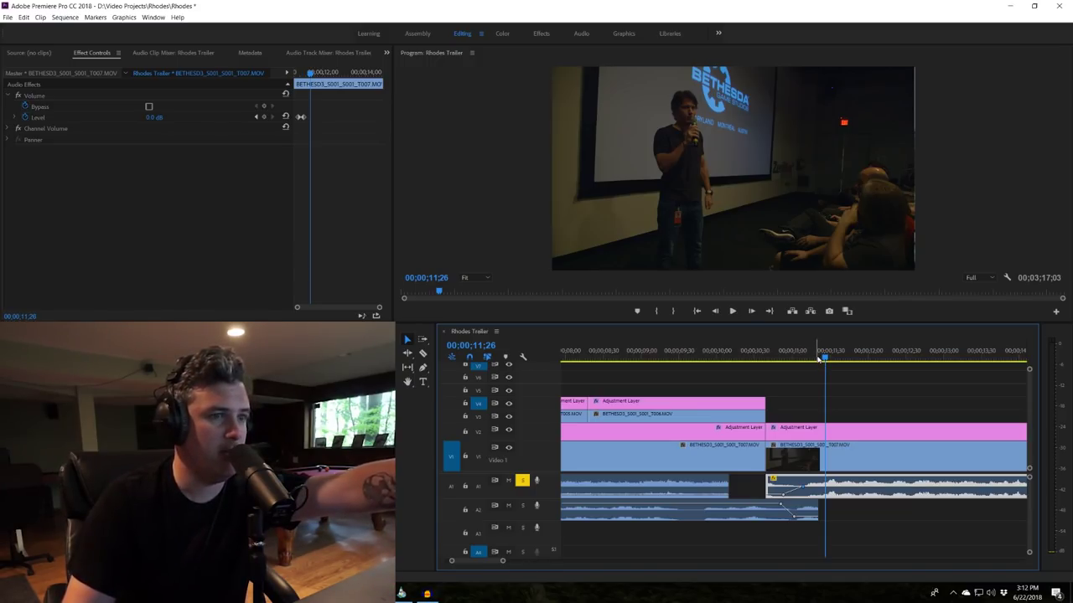
drag(823, 356, 781, 366)
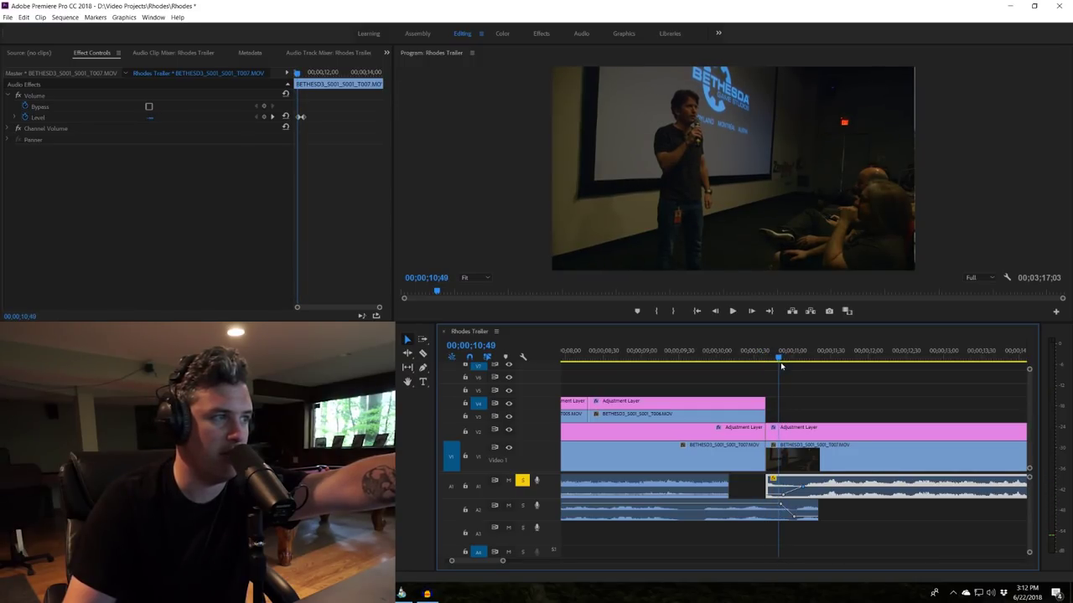
- Try a Constant Gain transition at the start of the speaker shot's A1 audio clip, and undo it
click(874, 385)
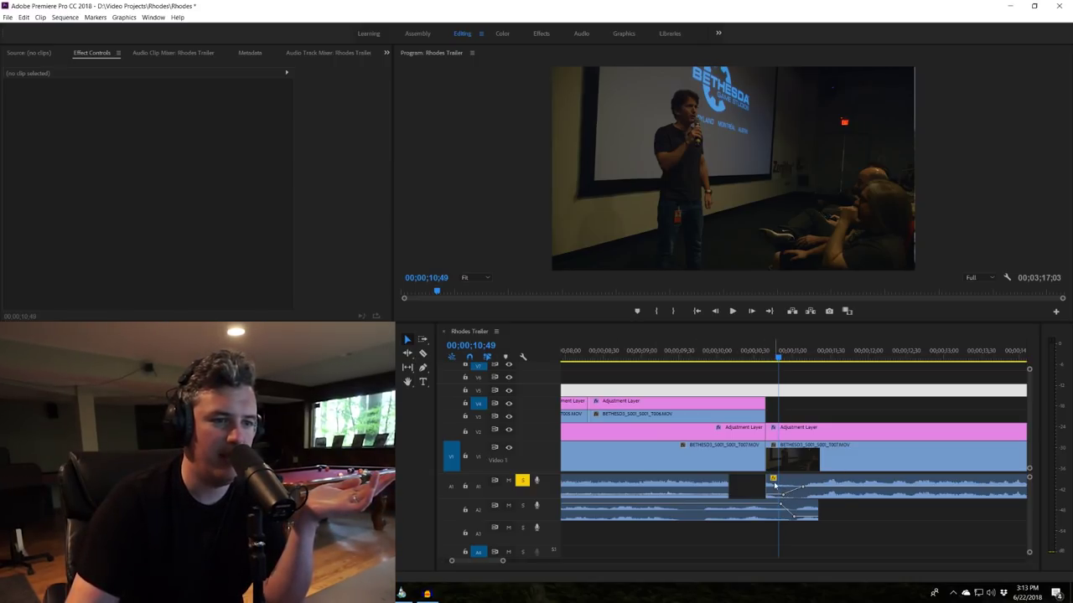
key(ctrl+shift+d)
click(774, 357)
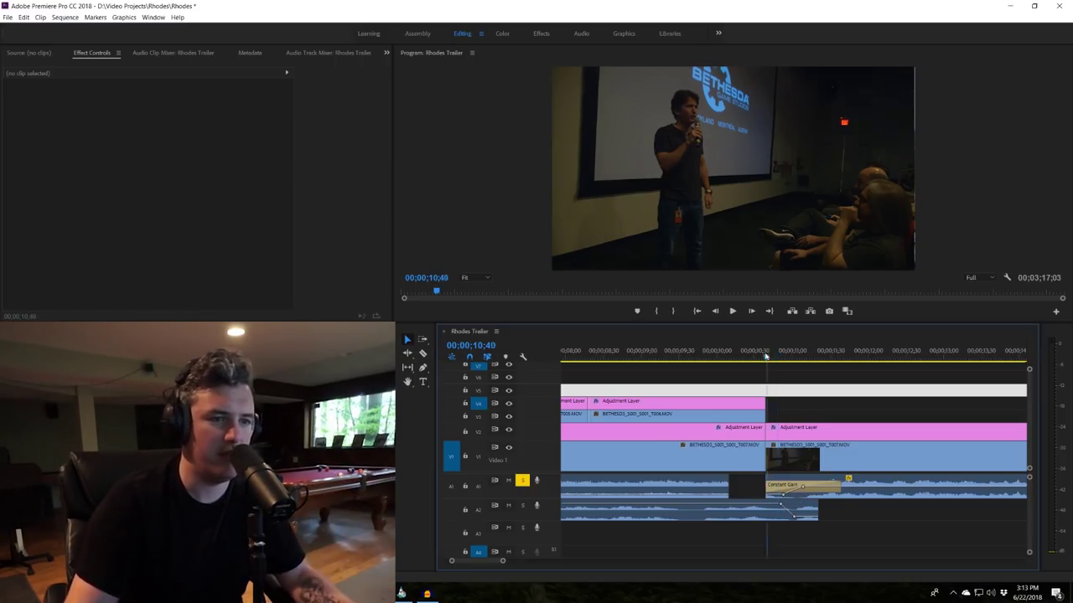
drag(774, 357, 792, 357)
key(ctrl+z)
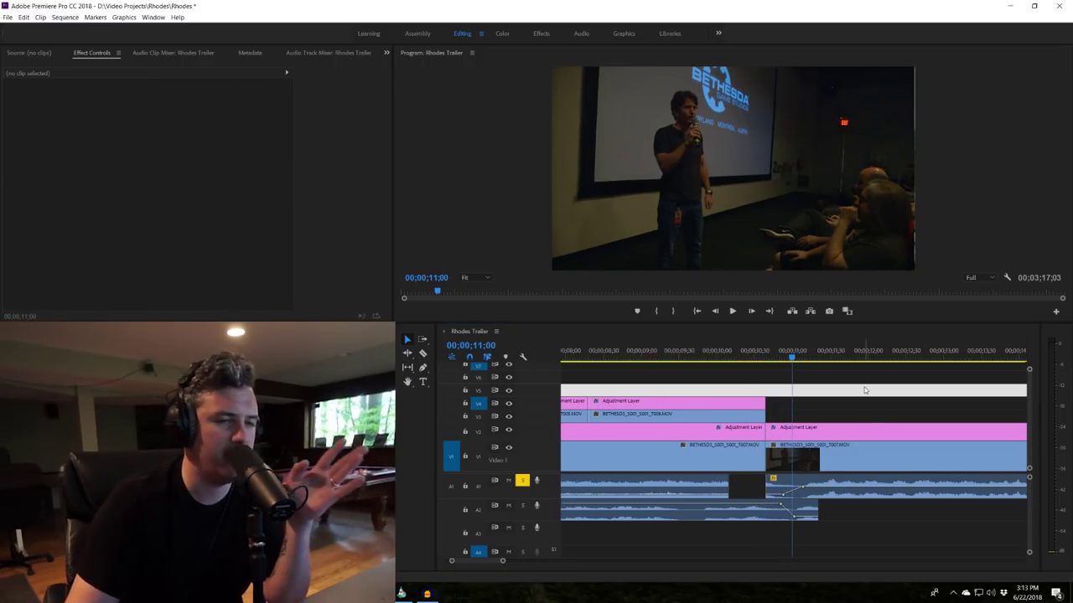
- Turn off the A1 solo and play the full opening mix from 00;00;03;39 to 00;00;07;17
drag(792, 357, 690, 357)
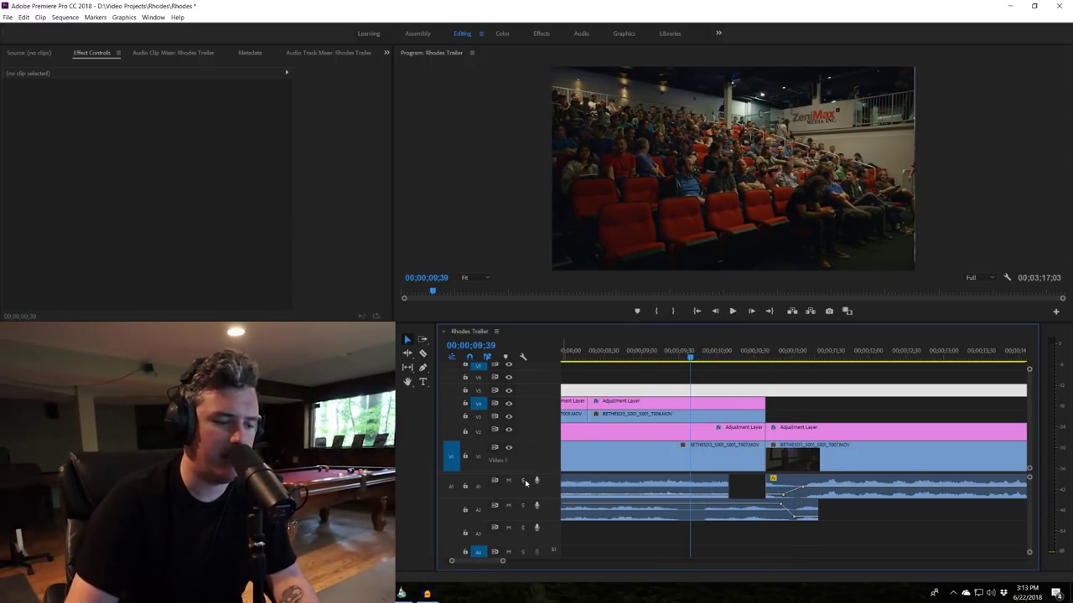
key(minus)
key(minus)
key(minus)
click(678, 361)
click(630, 359)
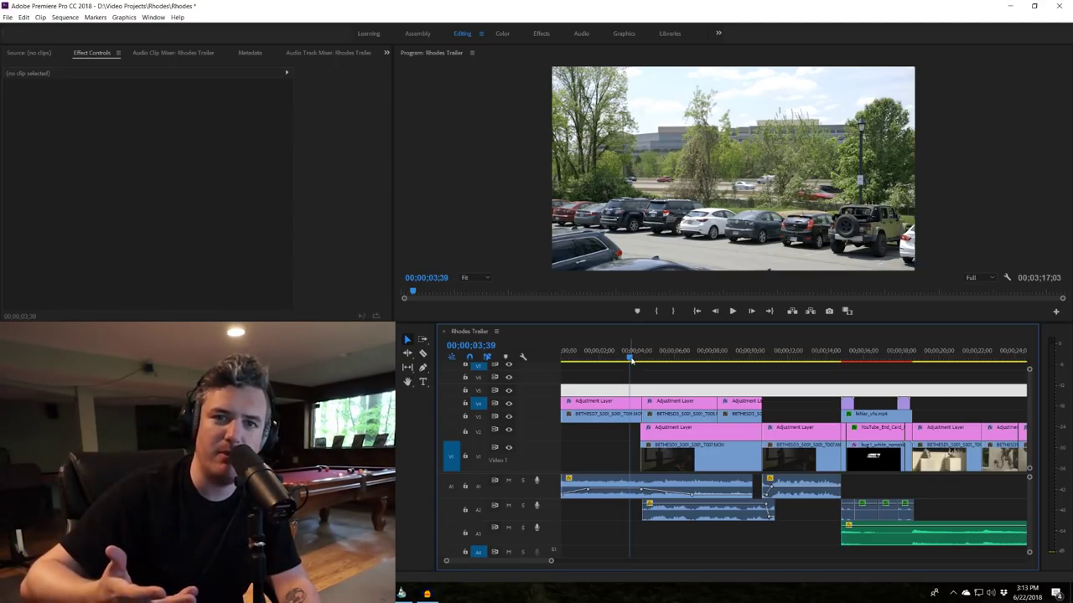
key(space)
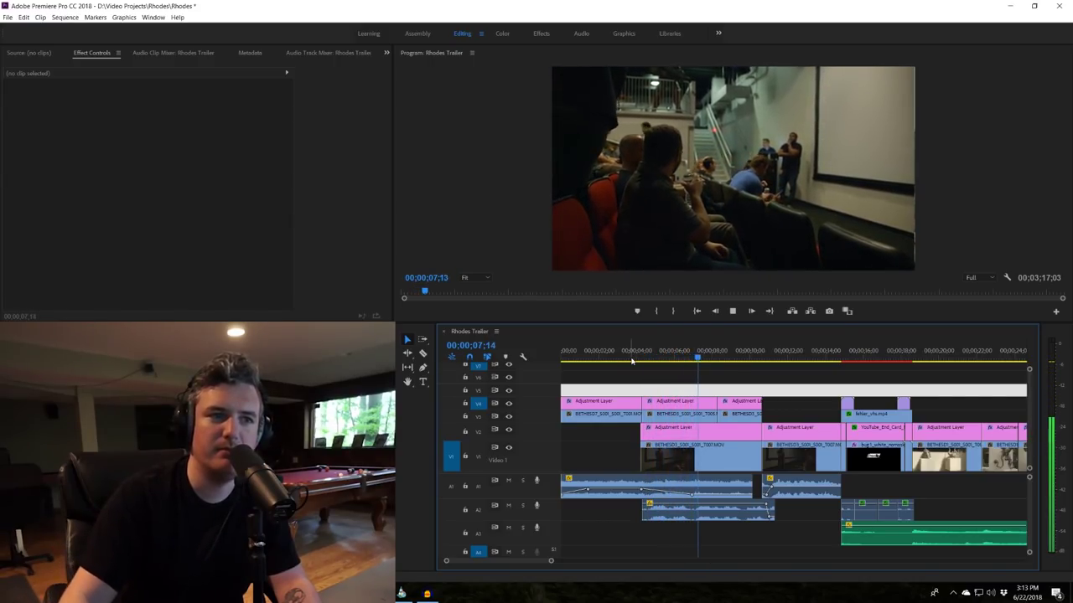
key(space)
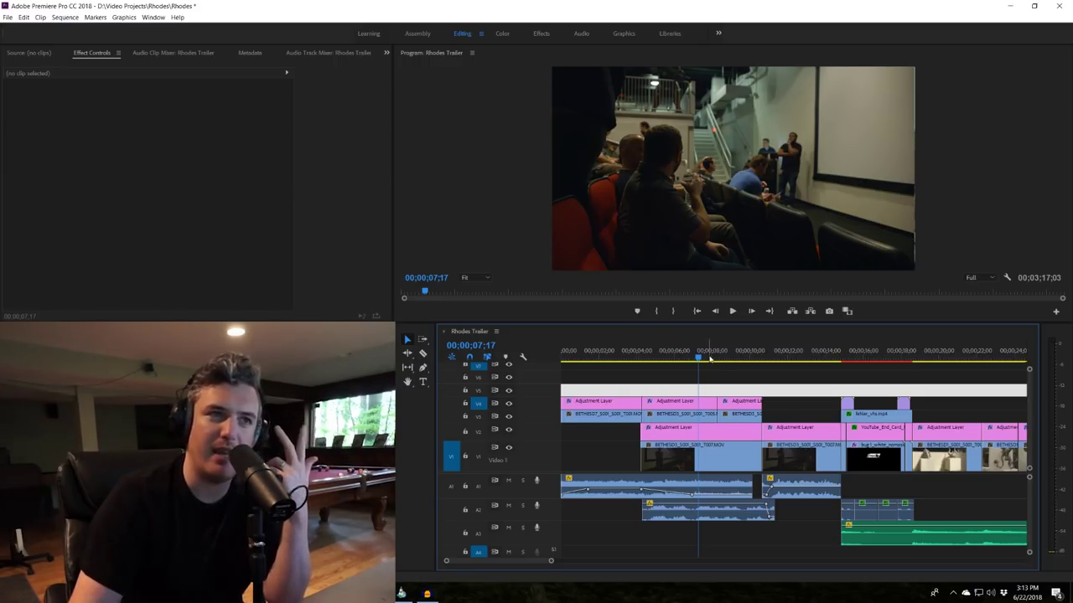
- Review the audience shot at 00;00;05;57 and the cut to the speaker between 00;00;10;47 and 00;00;10;58
click(670, 358)
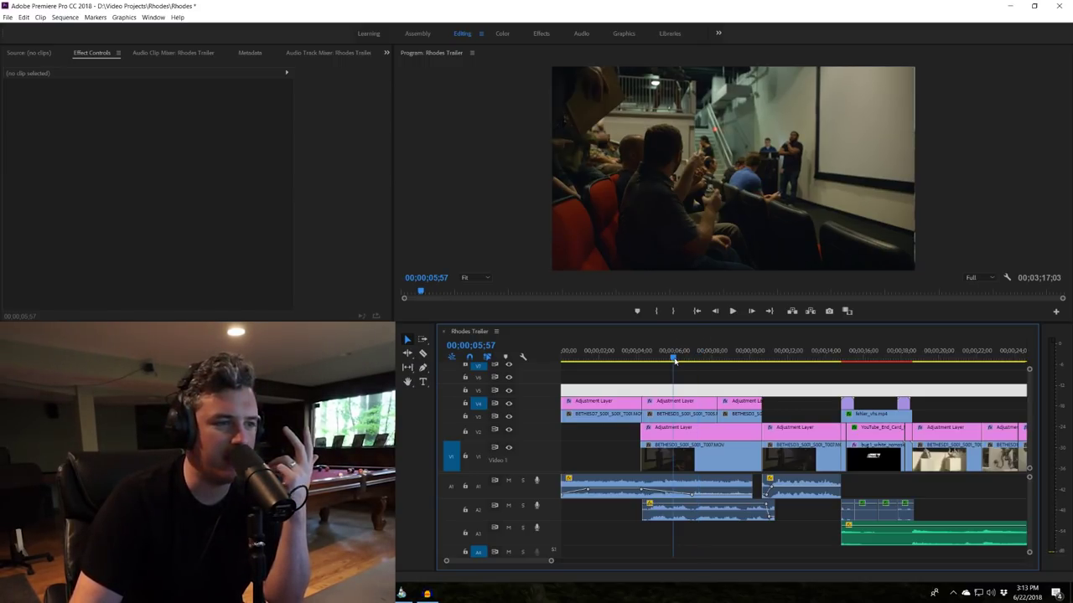
click(764, 357)
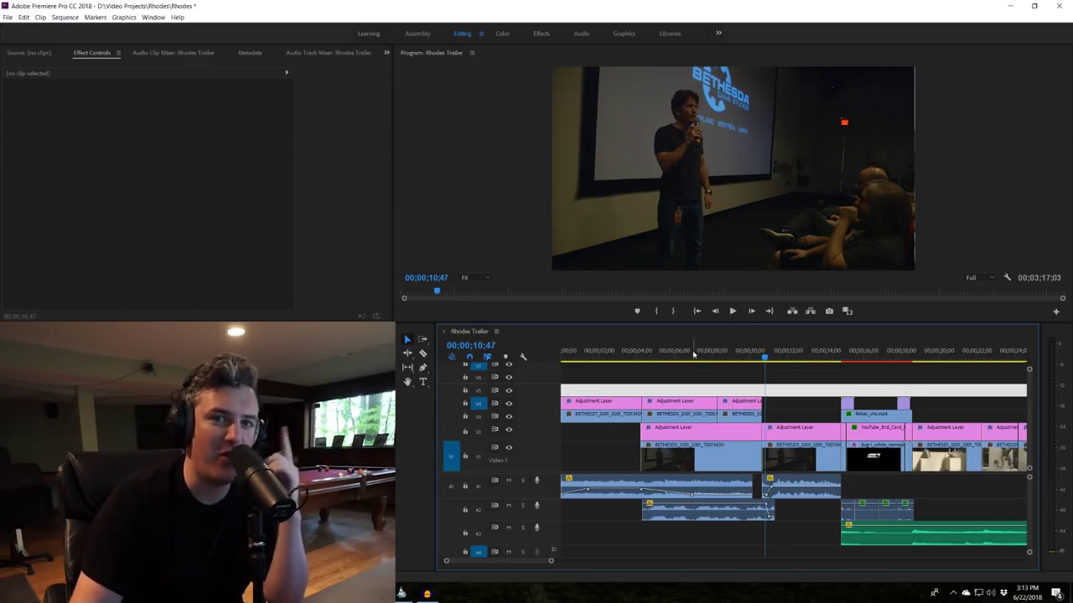
click(769, 357)
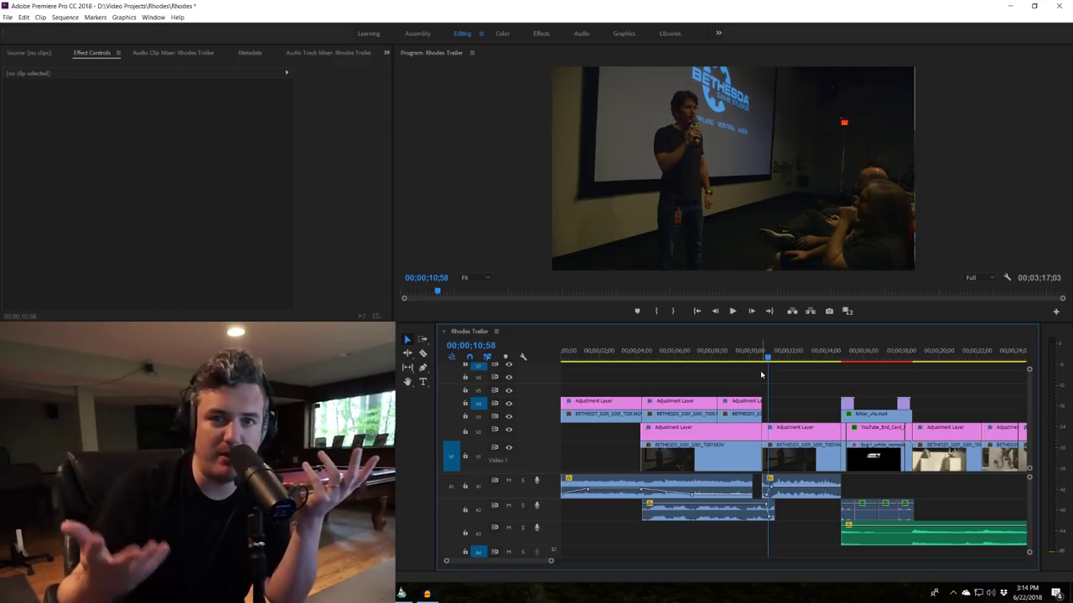
- Go through the opening shots in order, from the car park at 00;00;00;30 to the wide audience shot at 00;00;10;27
click(635, 354)
click(570, 354)
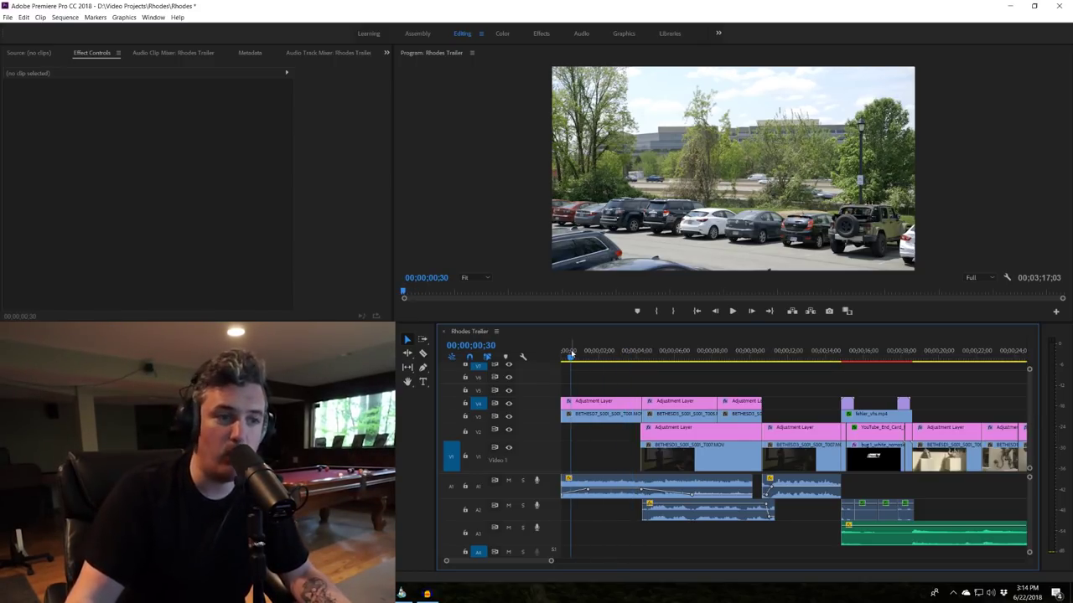
click(649, 356)
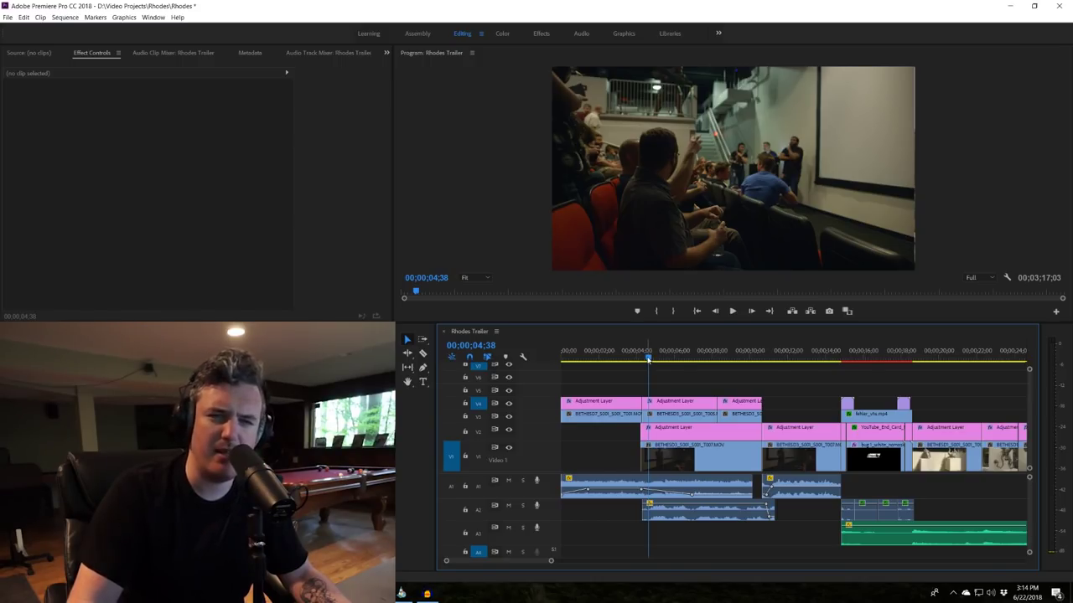
click(705, 356)
click(743, 356)
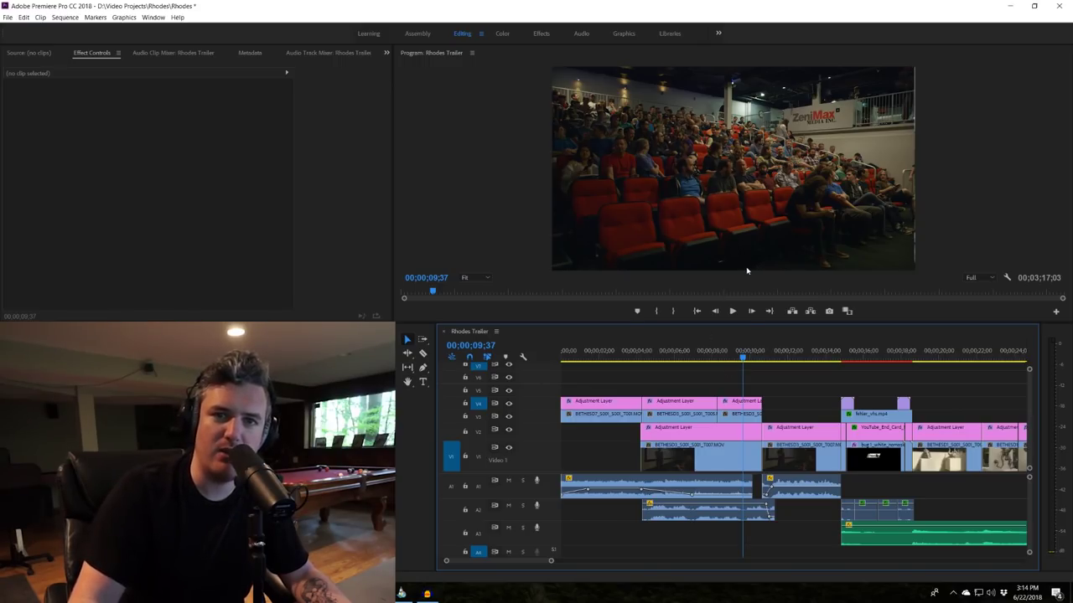
click(758, 356)
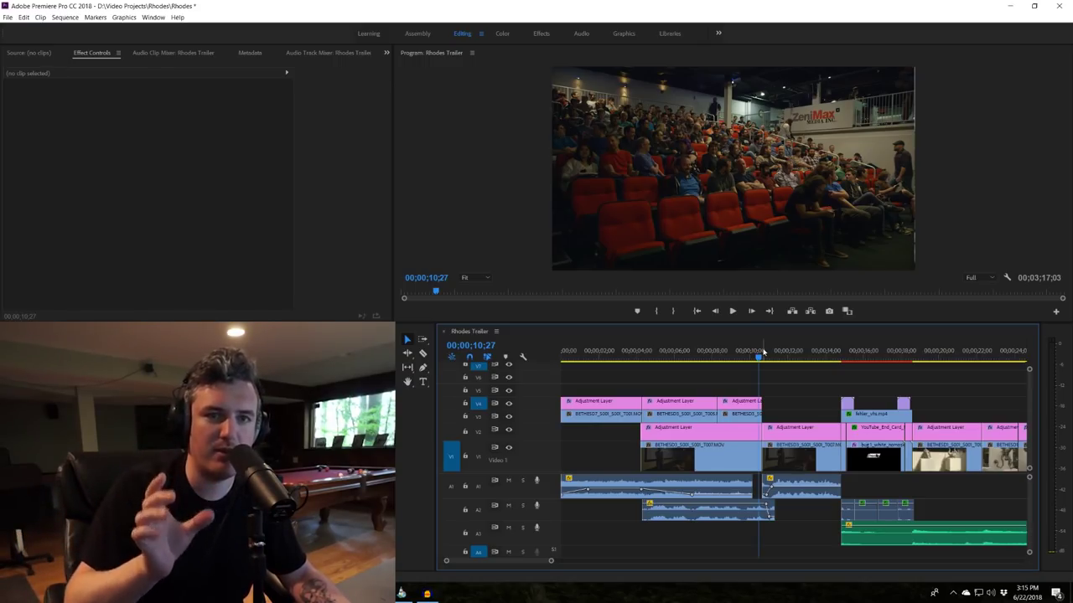
- Play from the end of the wide audience shot through the speaker shot to the noclip logo at 00;00;15;26
key(space)
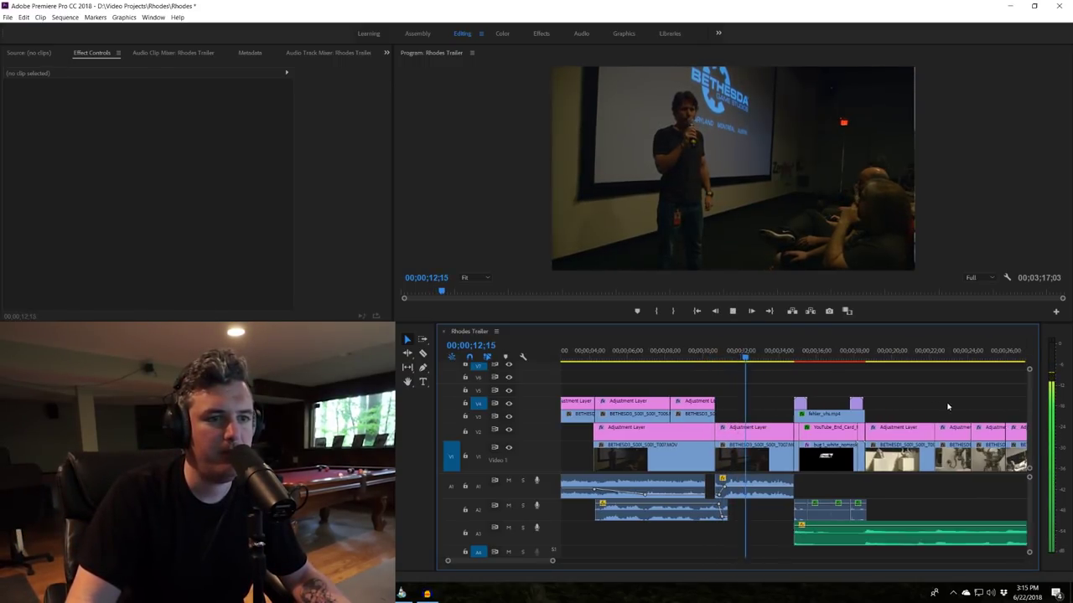
scroll(948, 407, down, 3)
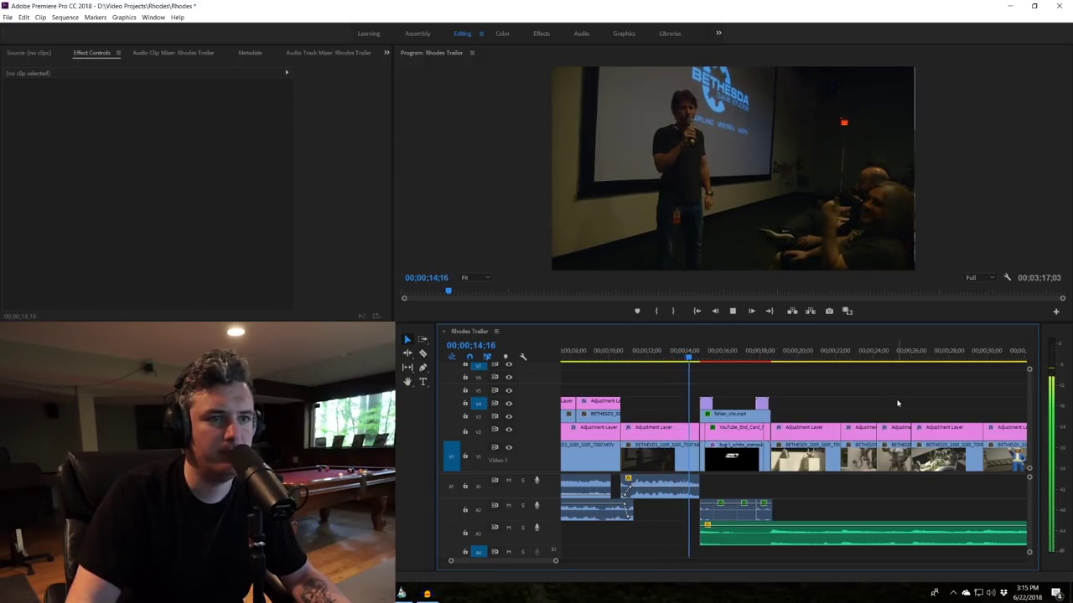
key(space)
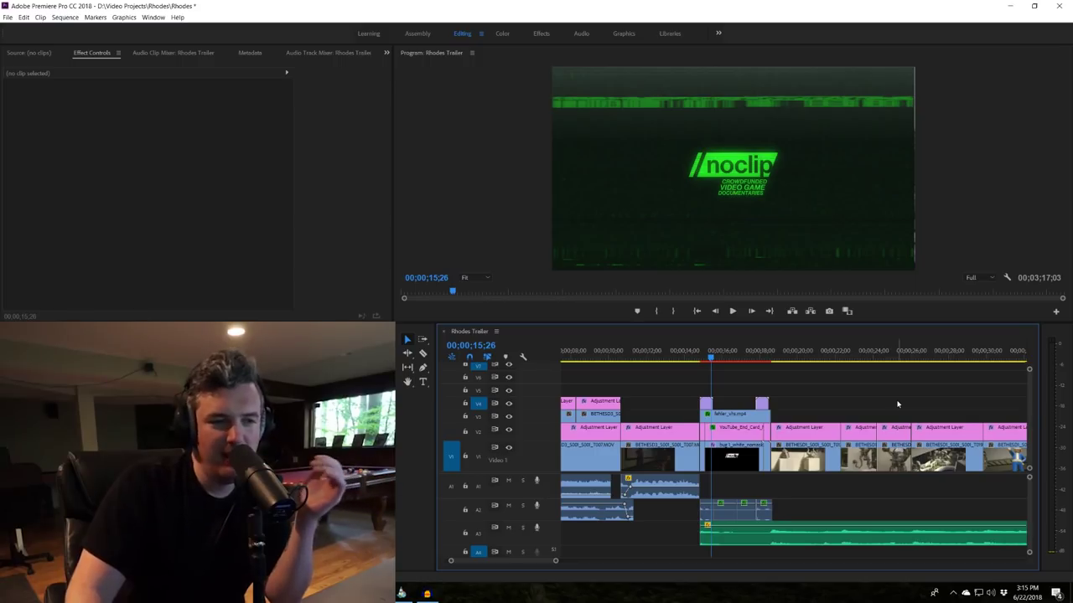
scroll(898, 405, down, 2)
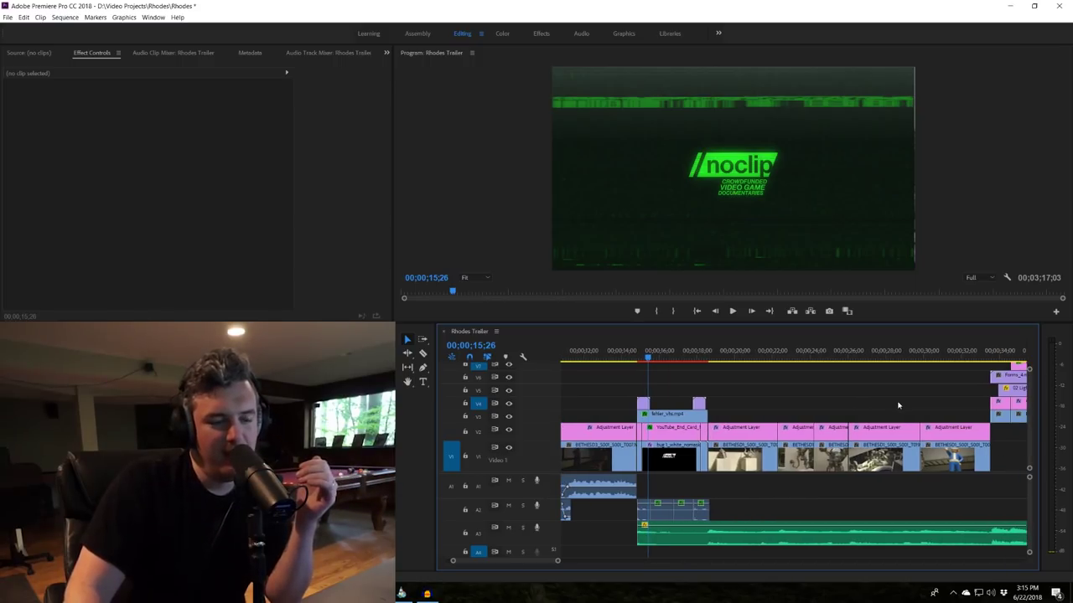
- Enlarge the V3 track around the noclip logo section and place the playhead at 00;00;16;00
click(636, 359)
key(equal)
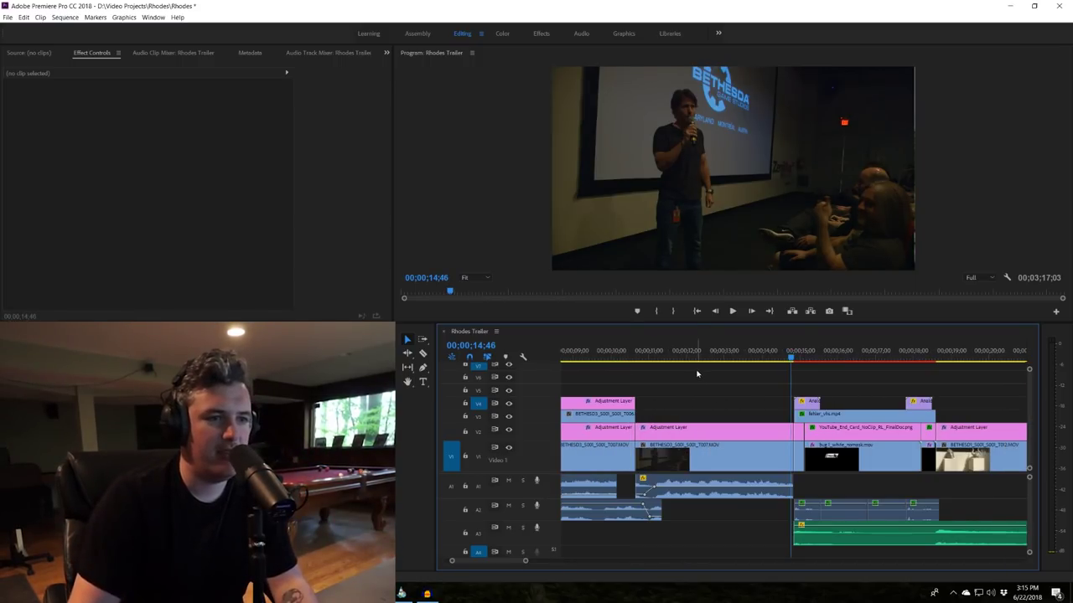
scroll(696, 373, down, 5)
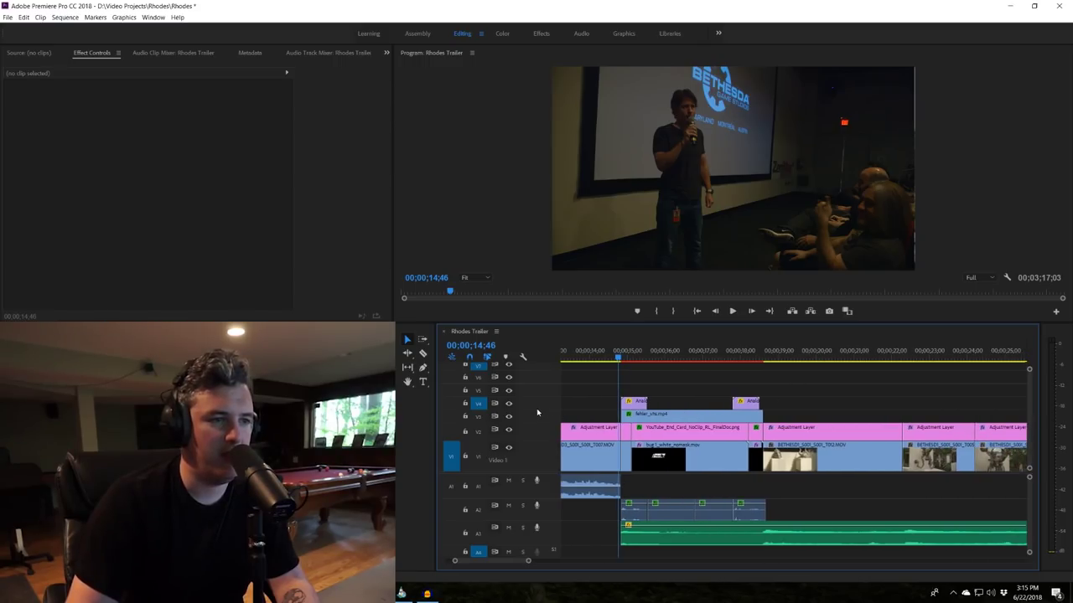
drag(537, 408, 537, 400)
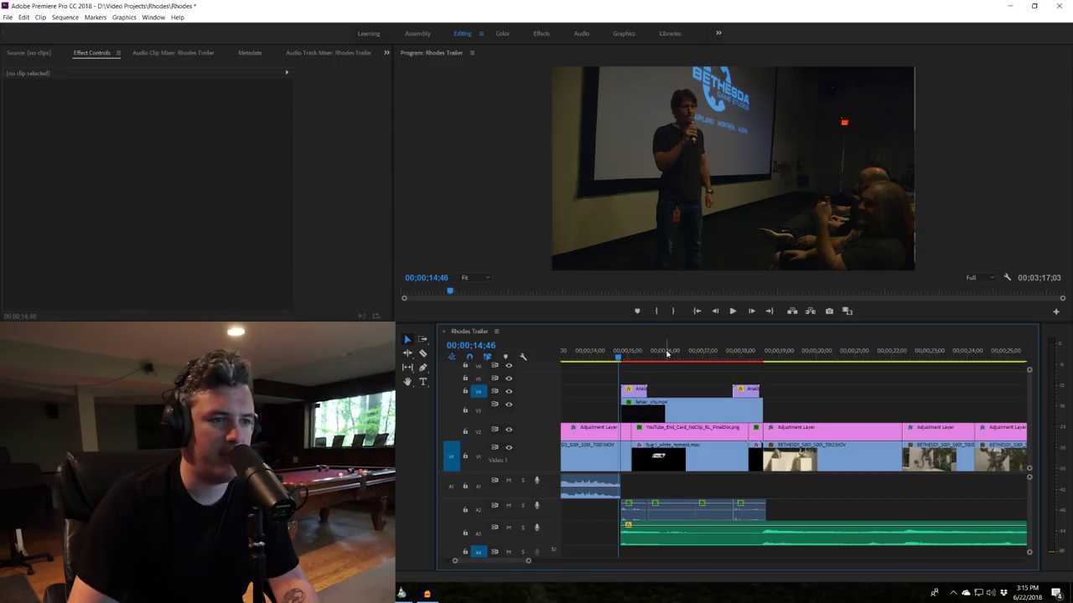
click(666, 355)
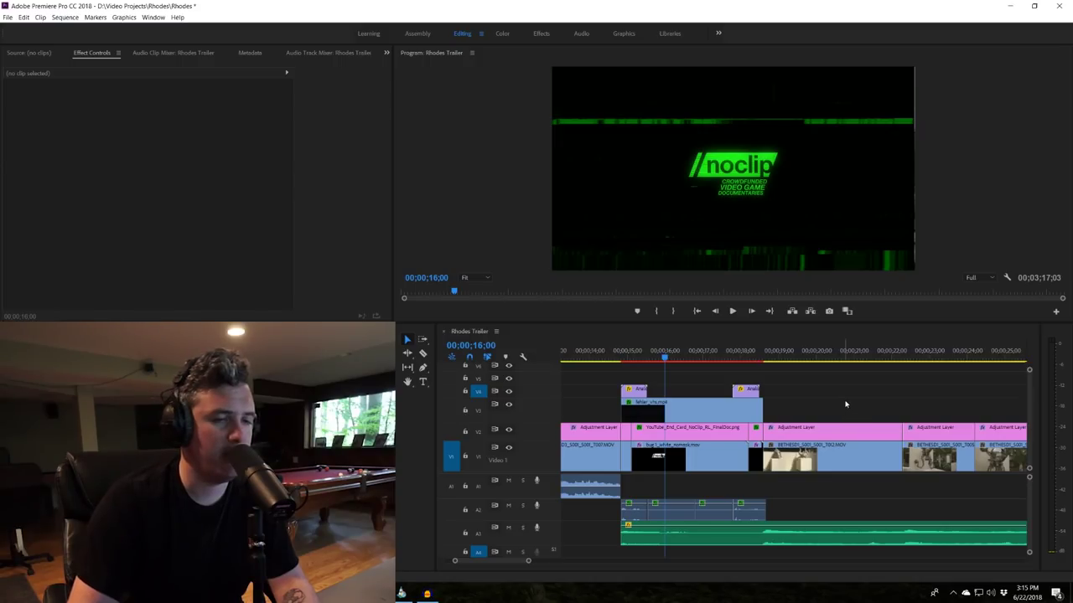
- Open the fehler_vhs.mp4 and bug 1_white_nomask.mov timeline clips in the source monitor and scrub through the white logo animation
click(651, 415)
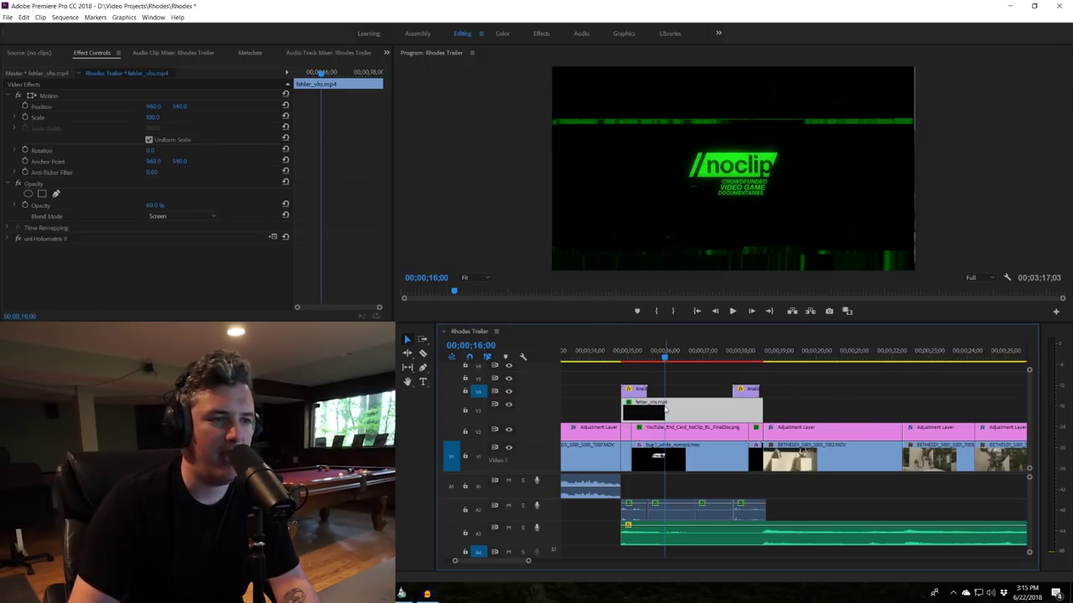
double_click(663, 408)
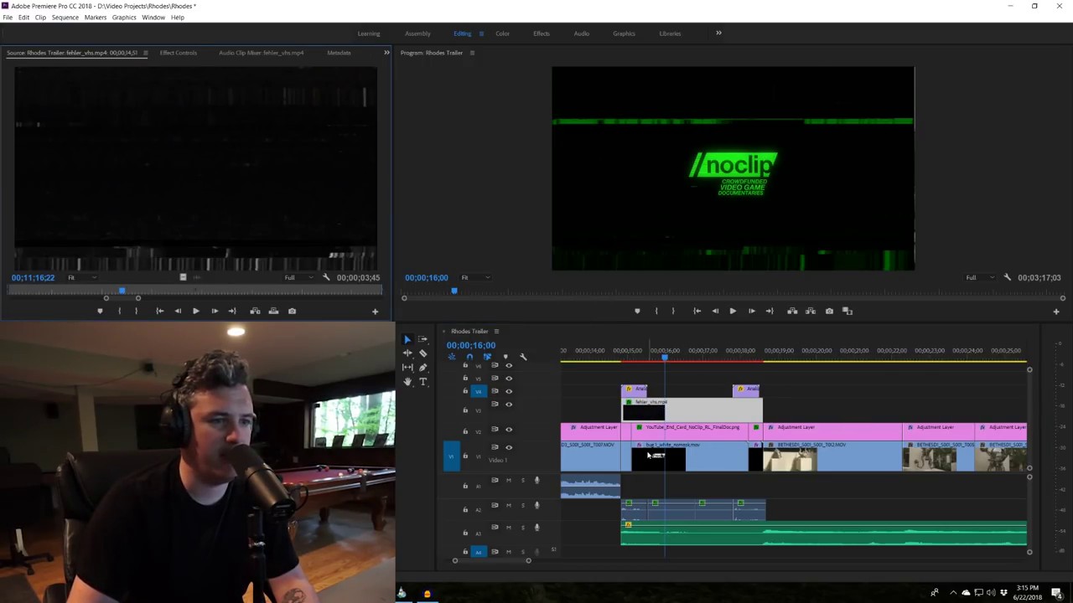
double_click(648, 455)
drag(12, 292, 381, 295)
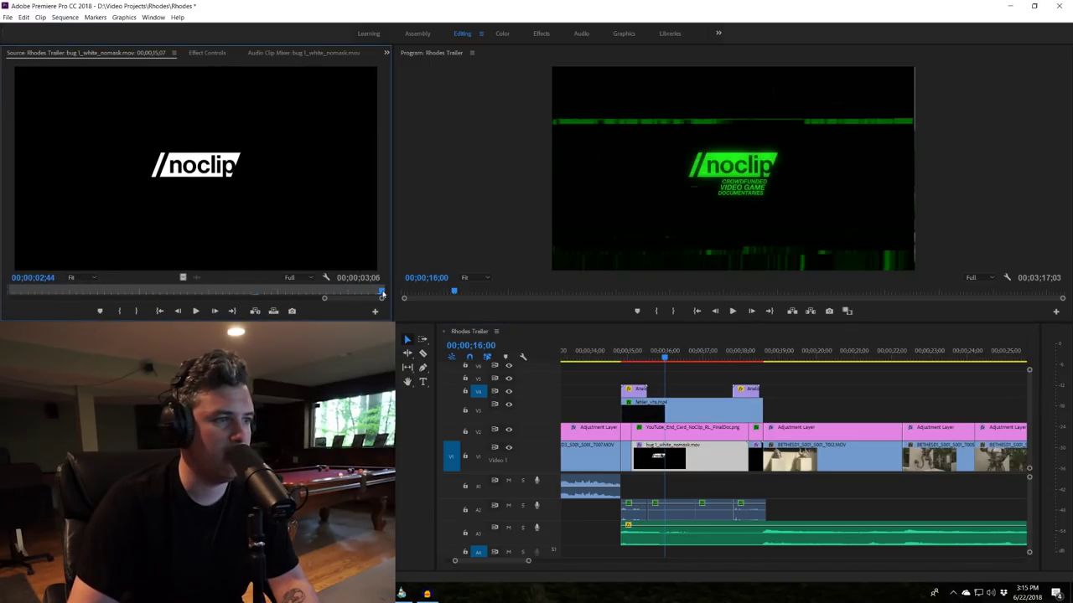
click(96, 259)
drag(33, 292, 337, 292)
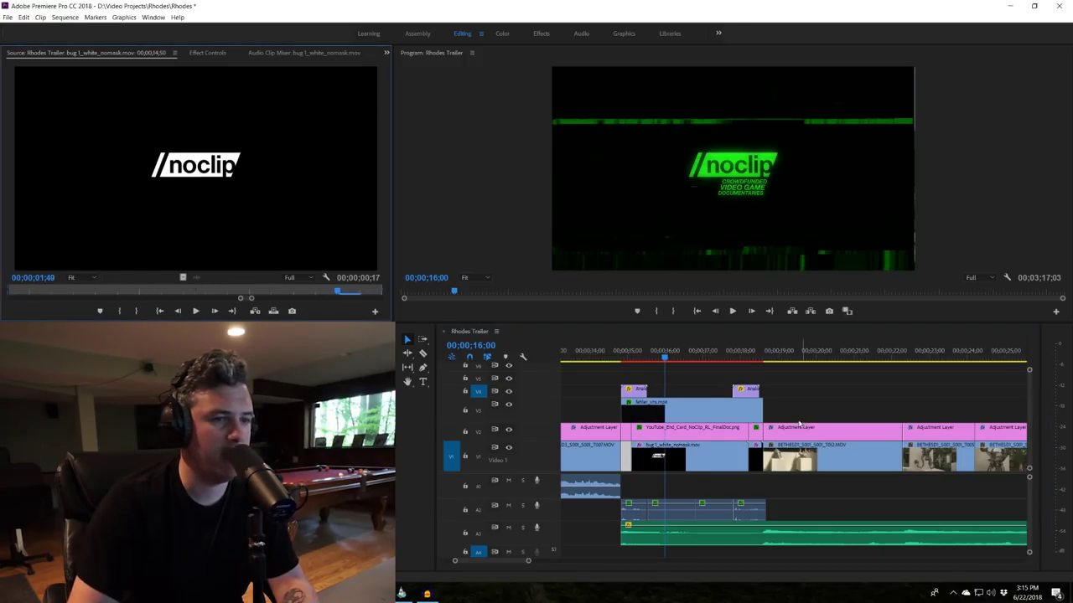
- Scrub the logo section in the sequence to the glitch transition at 00;00;18;15 and back to 00;00;15;45
click(681, 359)
drag(695, 362, 750, 361)
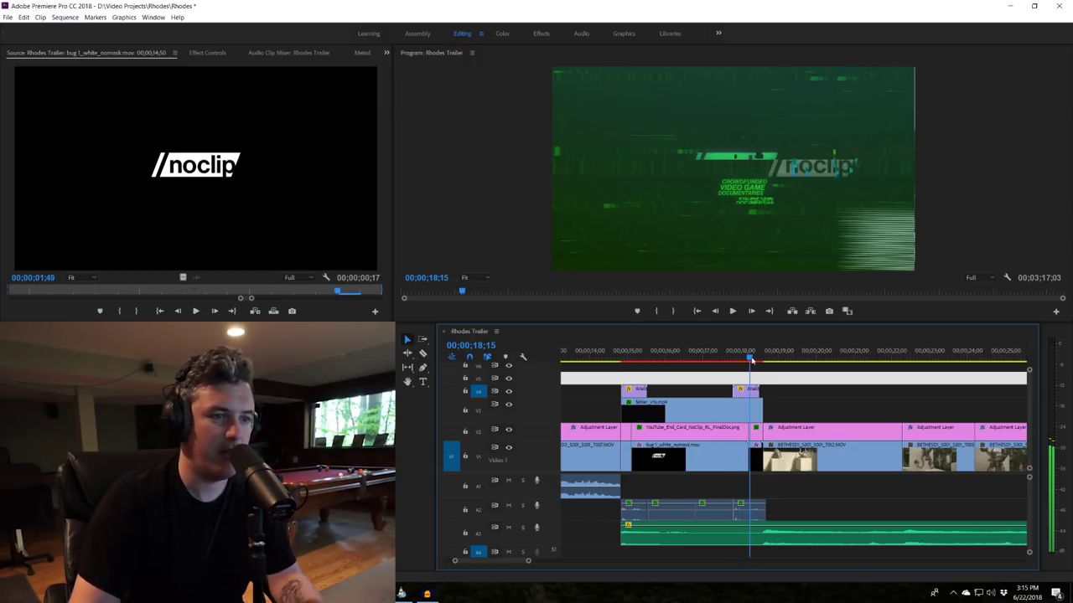
drag(750, 361, 656, 361)
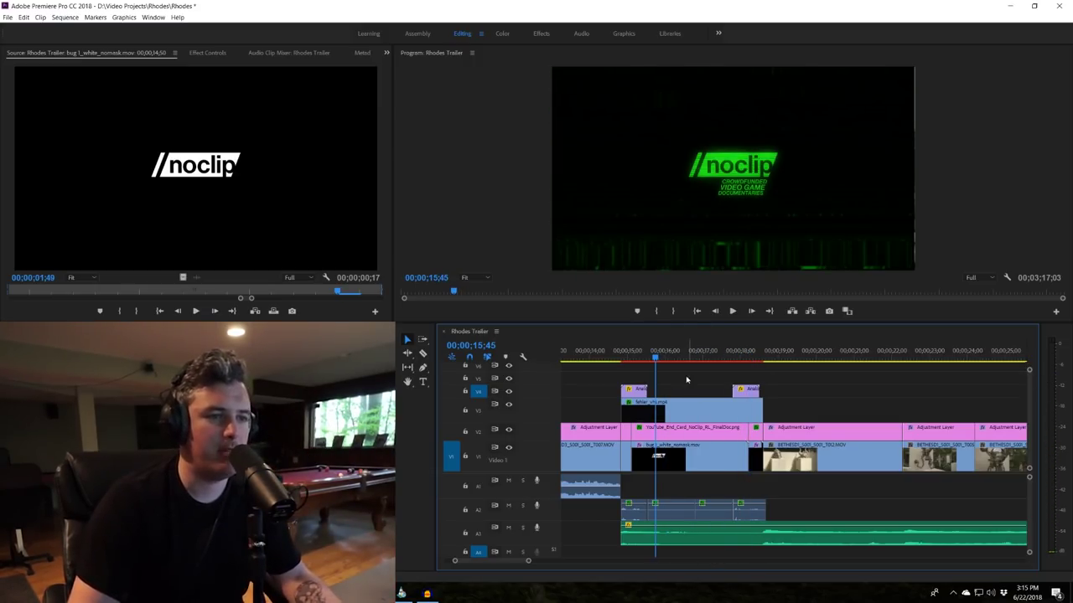
- Hide and reshow V2 to isolate the YouTube_End_Card PNG, and inspect that clip's position and effect settings
click(689, 436)
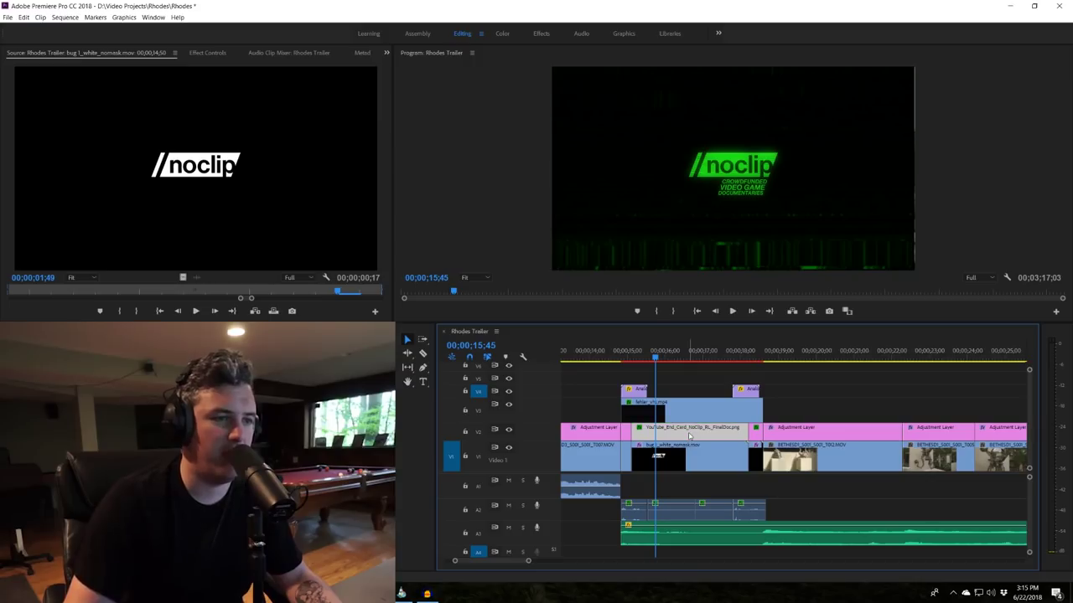
click(508, 430)
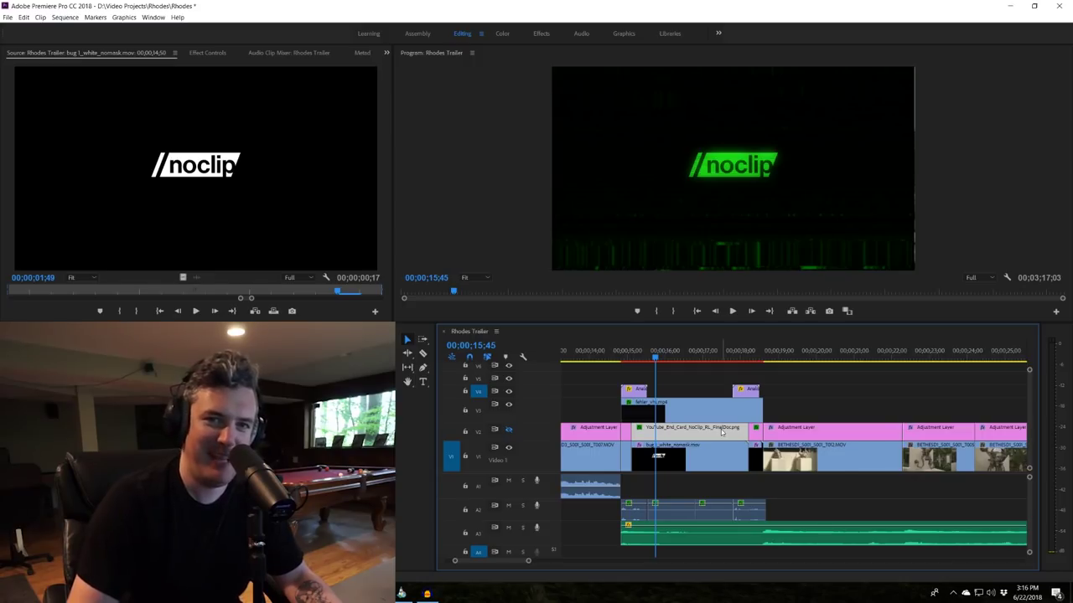
click(508, 429)
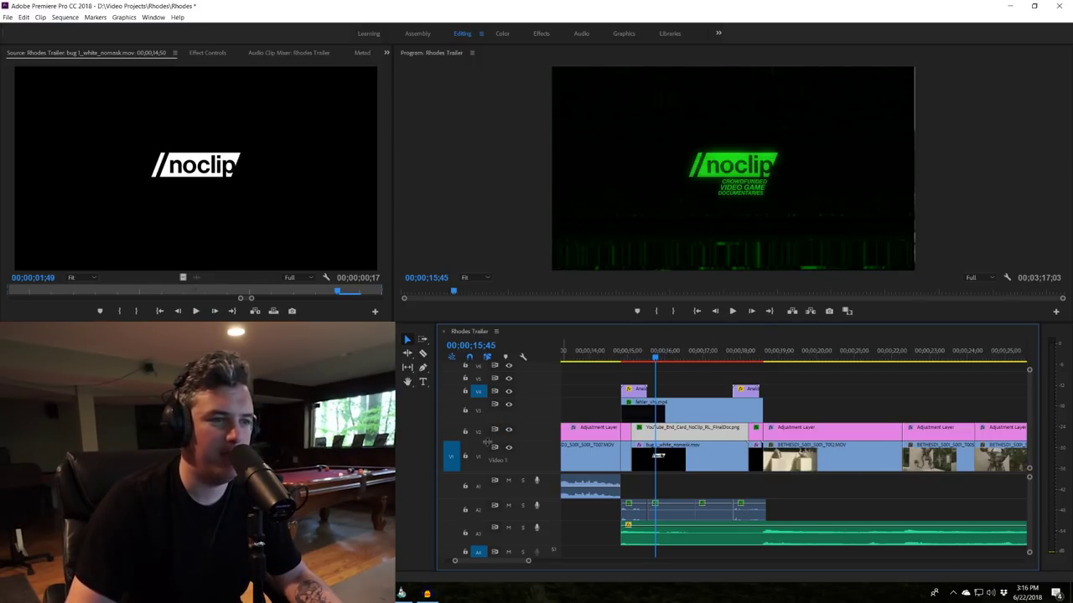
click(209, 54)
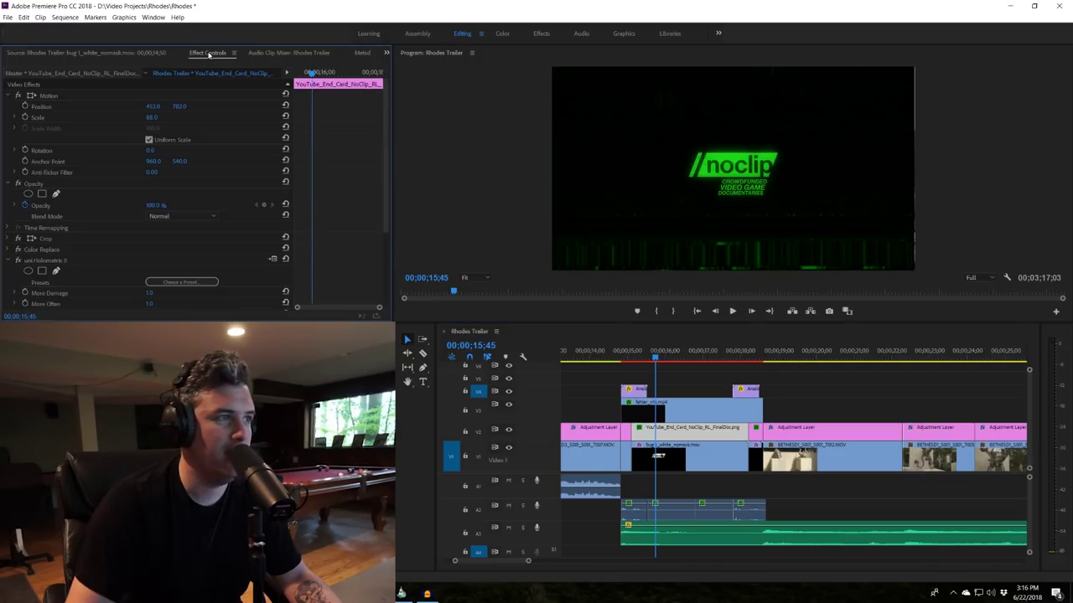
mouse_move(180, 107)
mouse_down()
mouse_move(252, 107)
mouse_move(171, 108)
mouse_up()
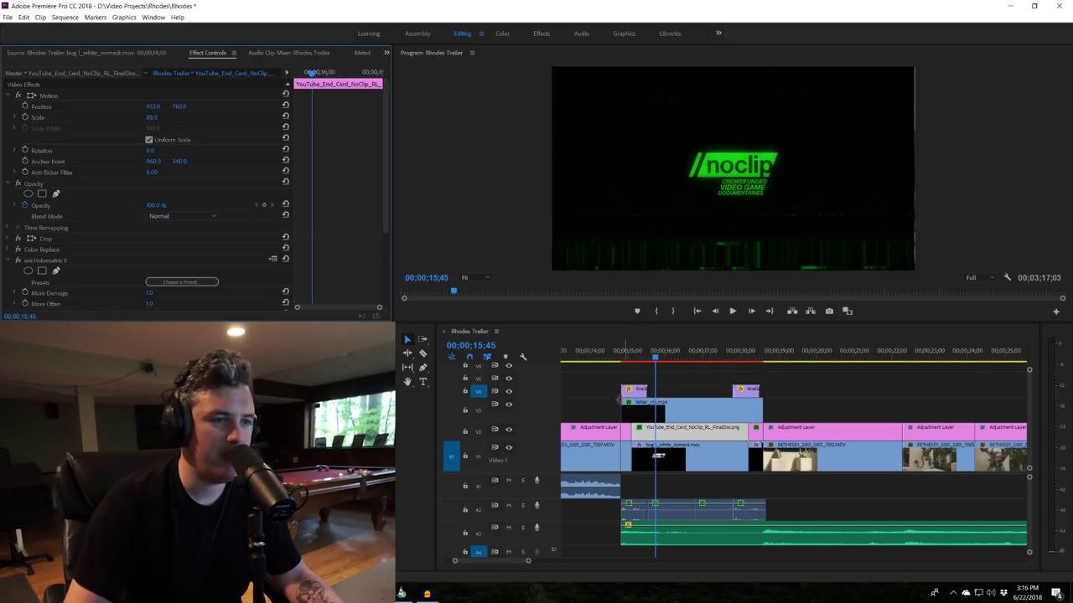
- Hide and reshow V3 to compare the logo without the glitch overlay, and open the fehler_vhs.mp4 clip in the source monitor
click(509, 405)
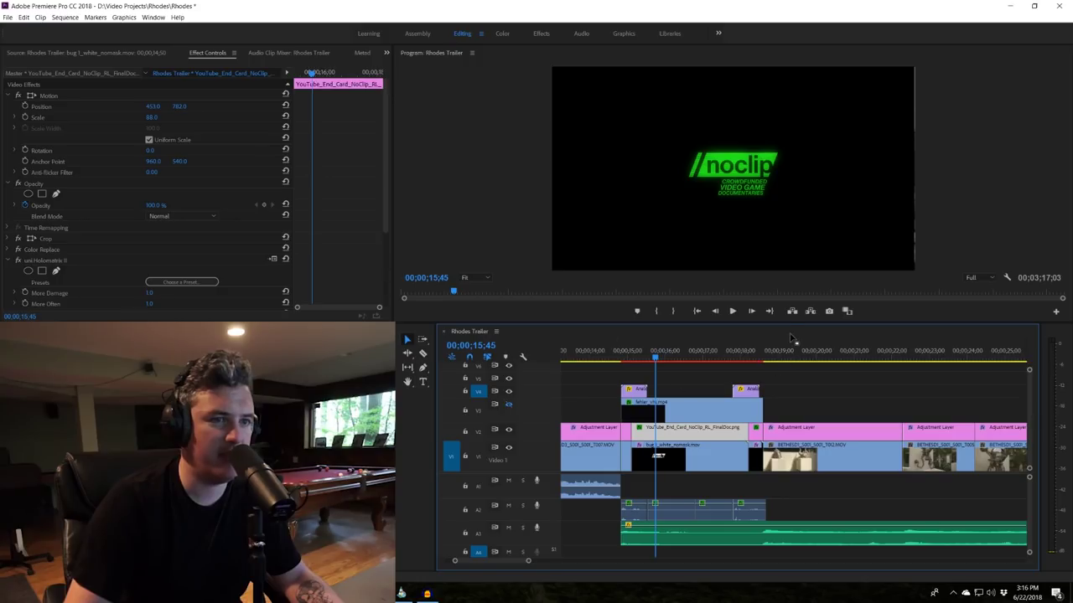
drag(788, 323, 788, 321)
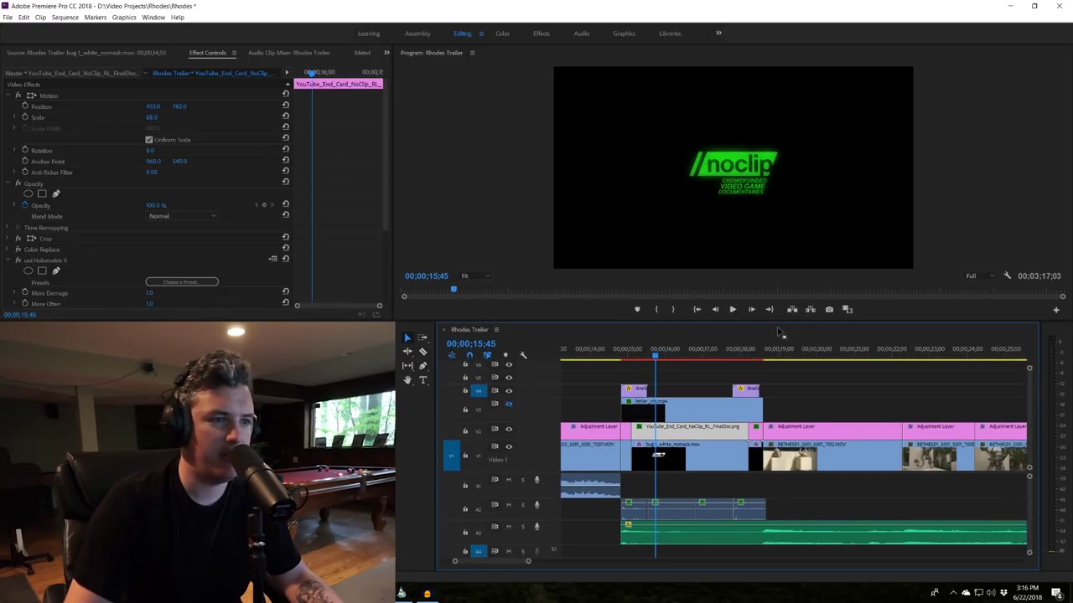
click(508, 404)
click(700, 408)
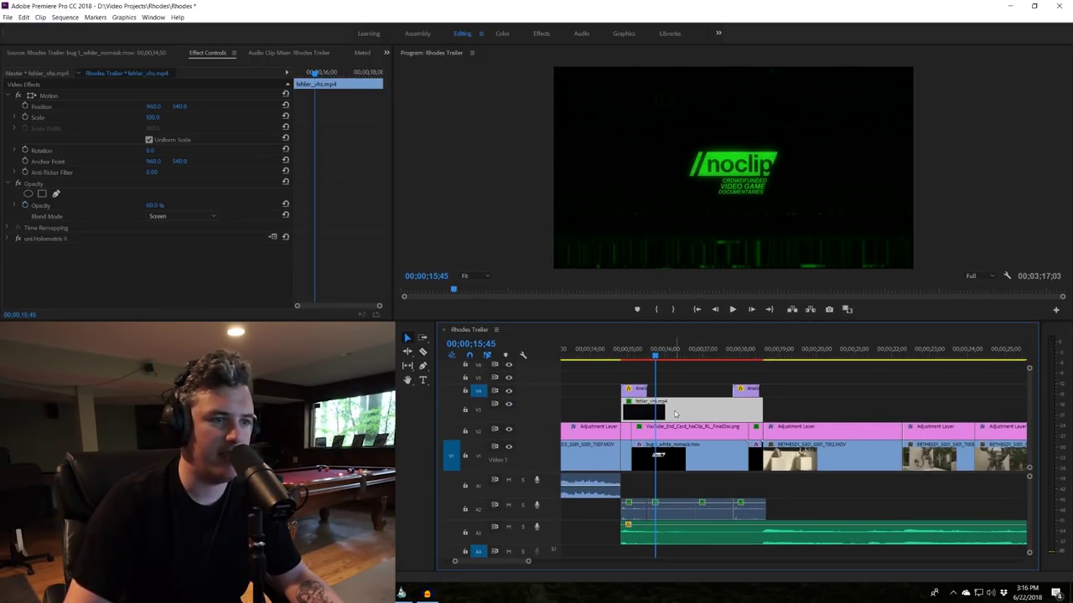
double_click(676, 414)
mouse_move(95, 289)
mouse_down()
mouse_move(37, 288)
mouse_move(73, 297)
mouse_move(188, 286)
mouse_move(314, 292)
mouse_move(95, 289)
mouse_up()
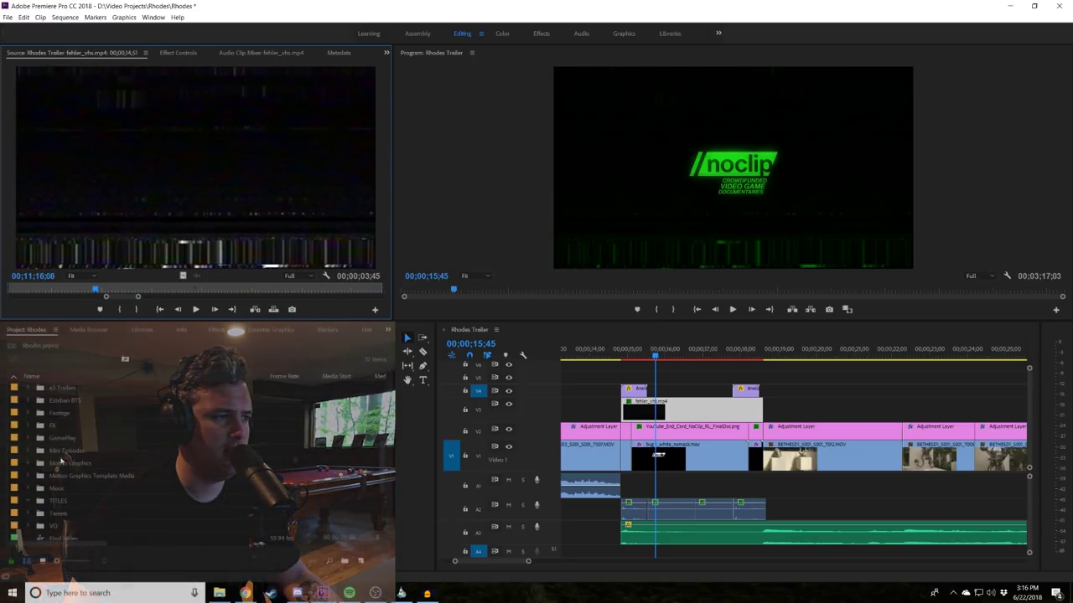
- Find the FX bin in the Rhodes project and expand it to show its effects footage
scroll(34, 486, down, 3)
scroll(33, 486, down, 3)
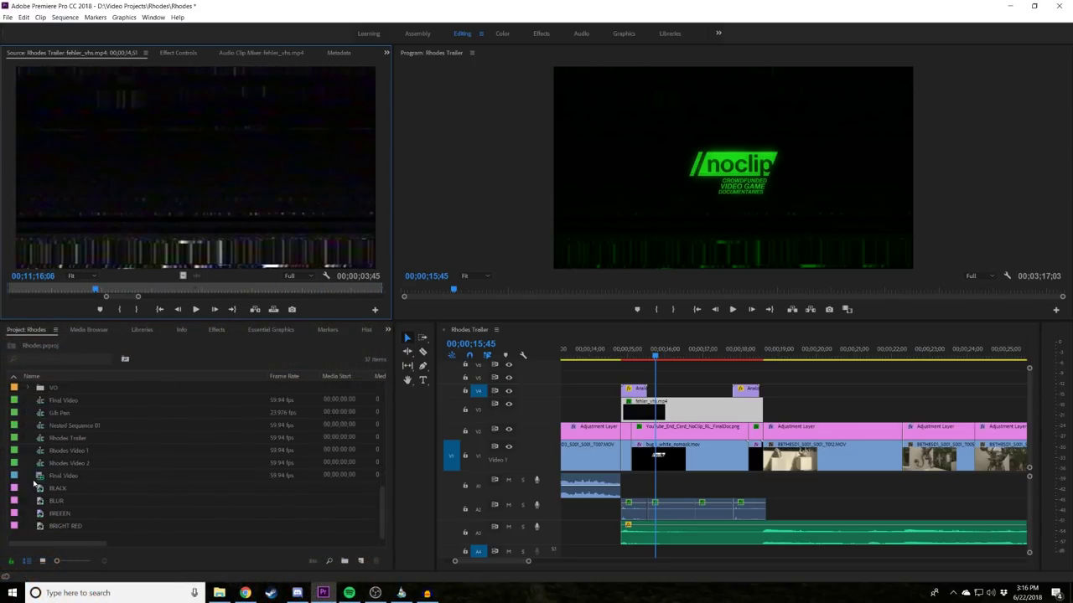
scroll(33, 482, up, 5)
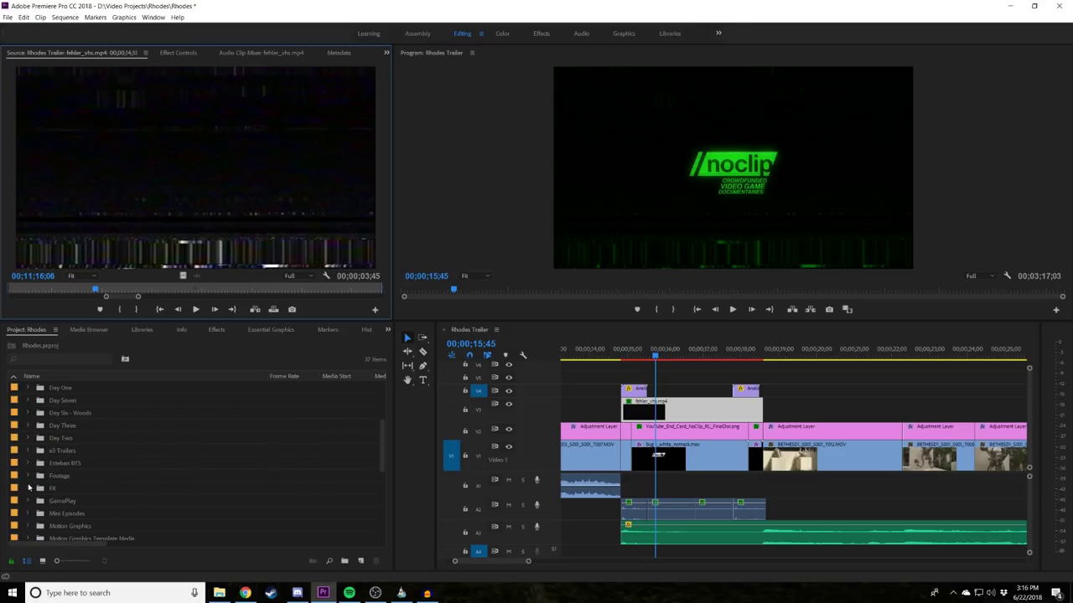
click(28, 488)
scroll(36, 488, down, 3)
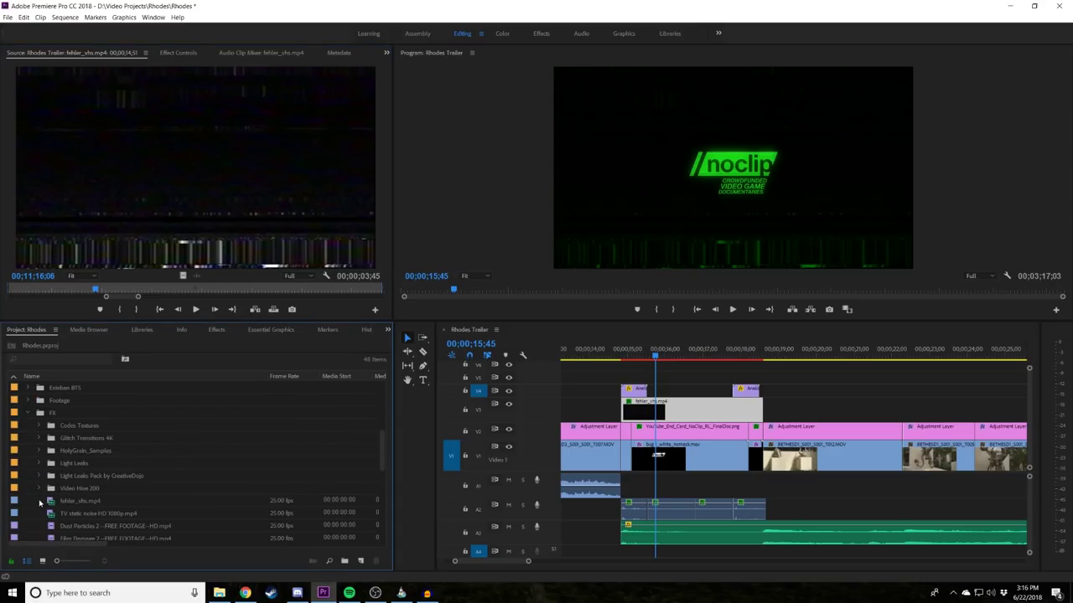
- Load the original fehler_vhs.mp4 from the FX bin and preview it at several points up to 00:20:36:11
double_click(51, 503)
drag(50, 289, 78, 293)
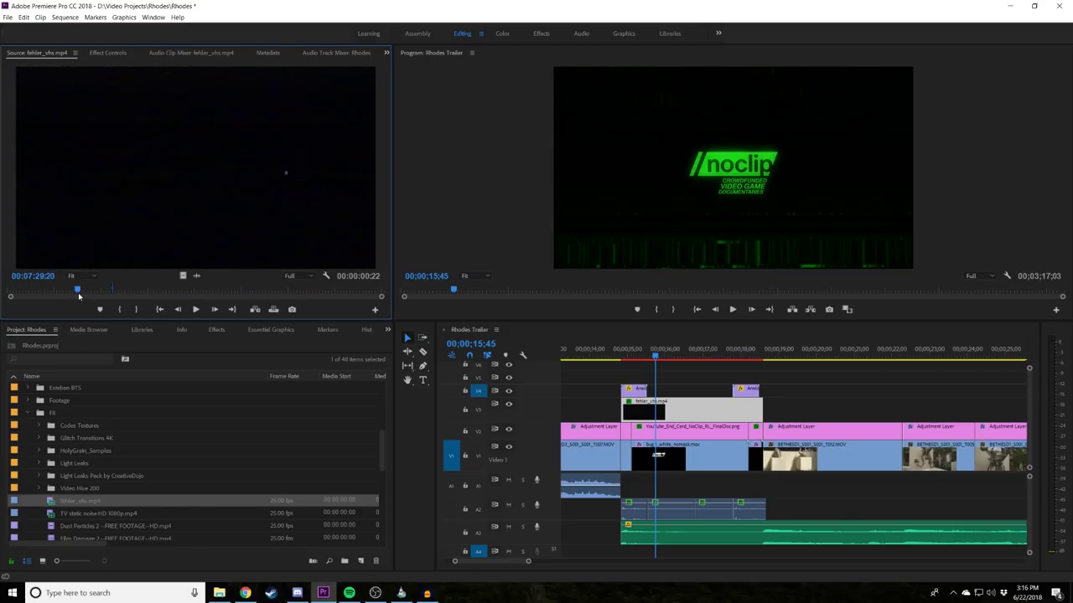
key(space)
click(200, 290)
click(39, 439)
click(39, 438)
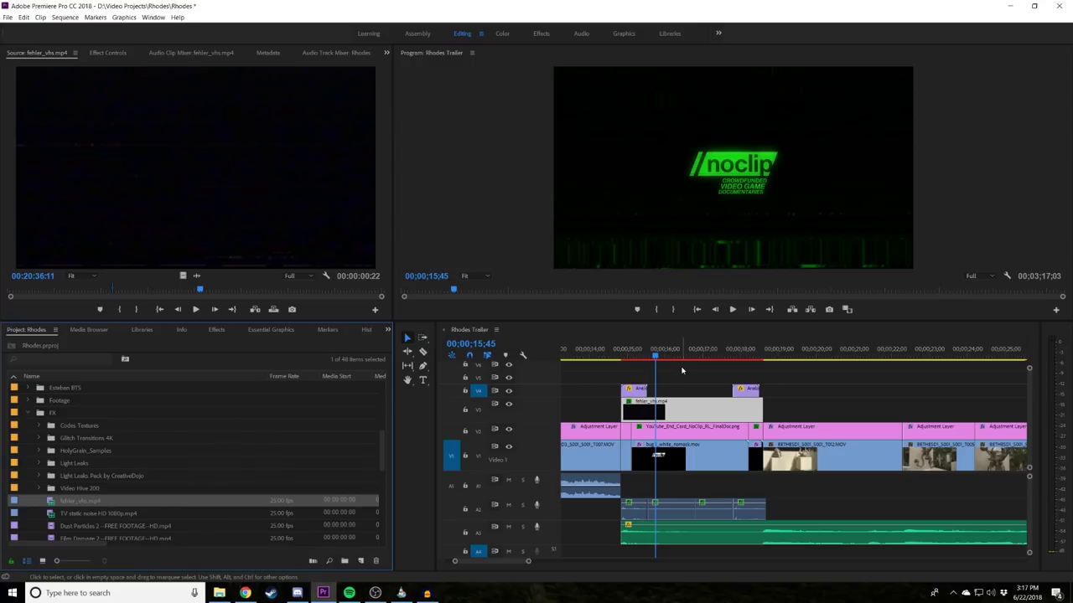
- Play the sequence to 00;00;16;09 and show the uni.Holomatrix II settings on the fehler_vhs.mp4 clip
key(space)
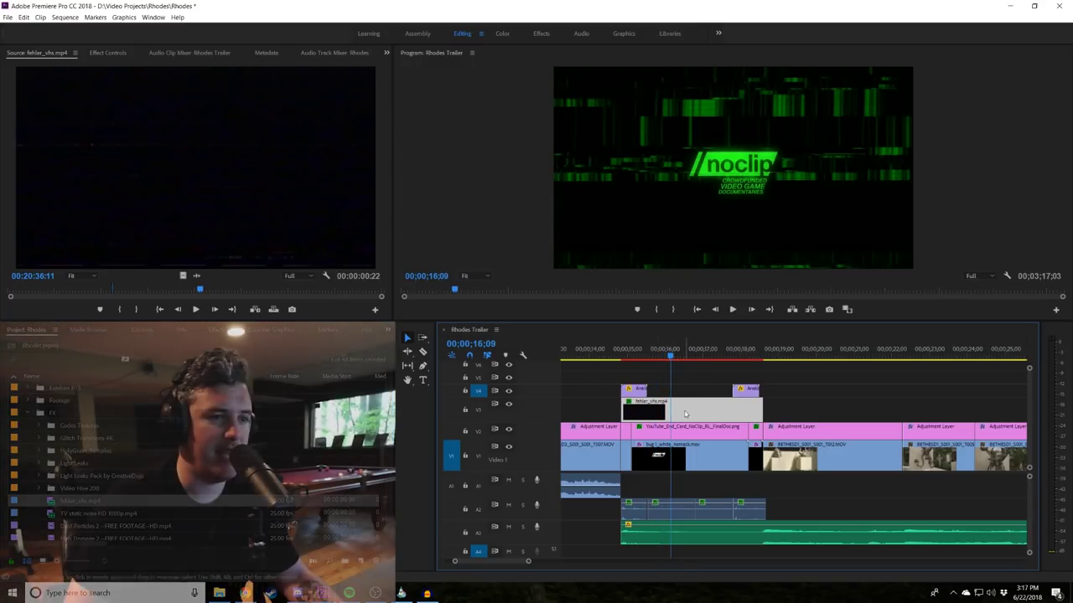
click(109, 53)
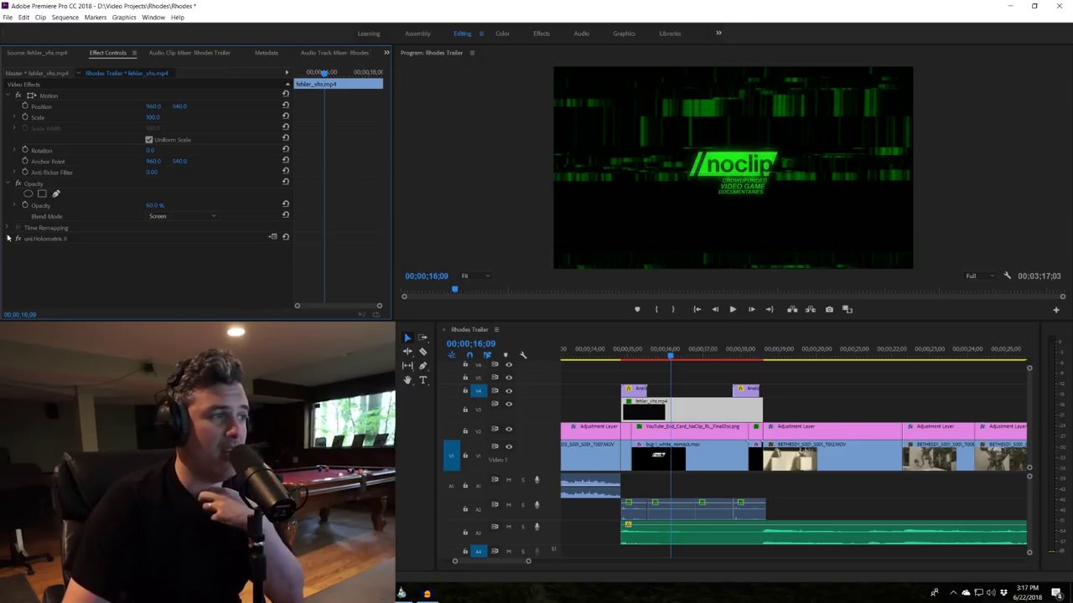
click(9, 240)
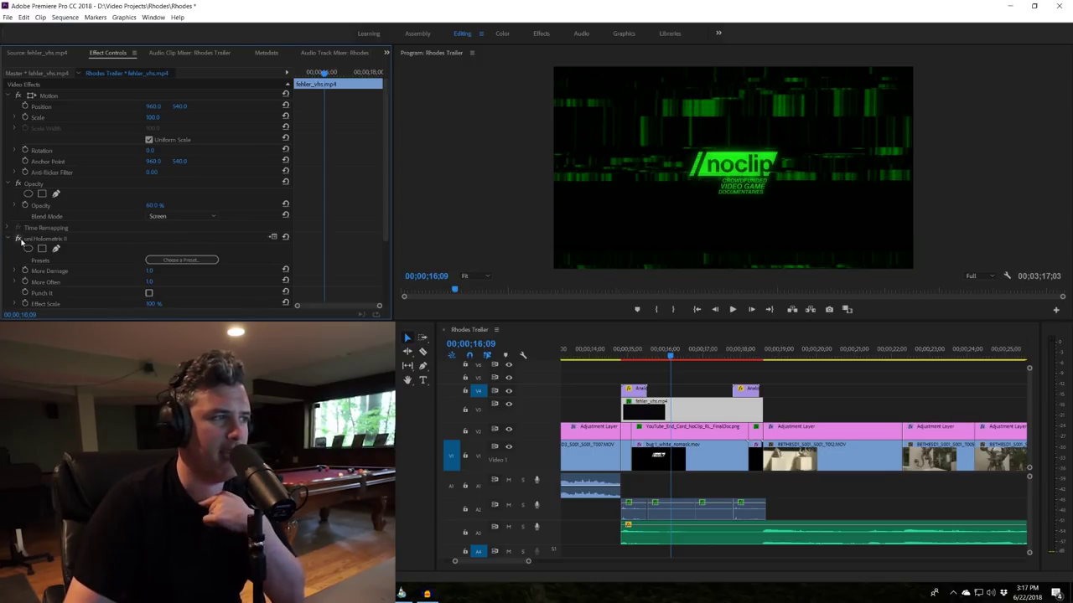
- Browse the Holomatrix II preset gallery, including the Hologram and Screens groups, and close it without choosing a preset
click(203, 260)
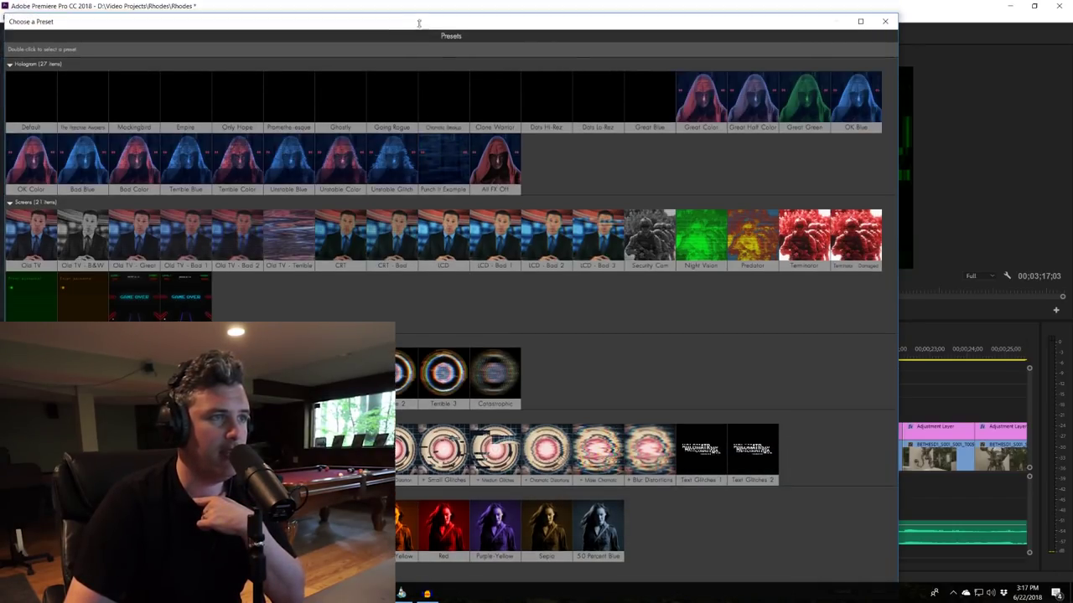
drag(418, 22, 455, 26)
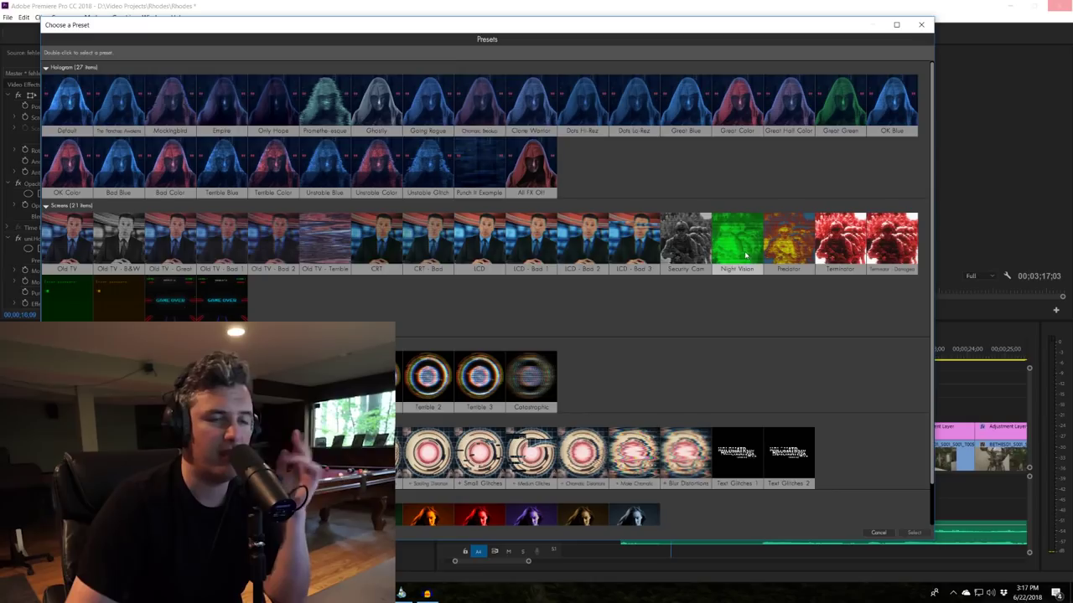
click(921, 26)
- Review the remaining Holomatrix II parameters on the overlay clip and collapse the effect
scroll(129, 223, down, 2)
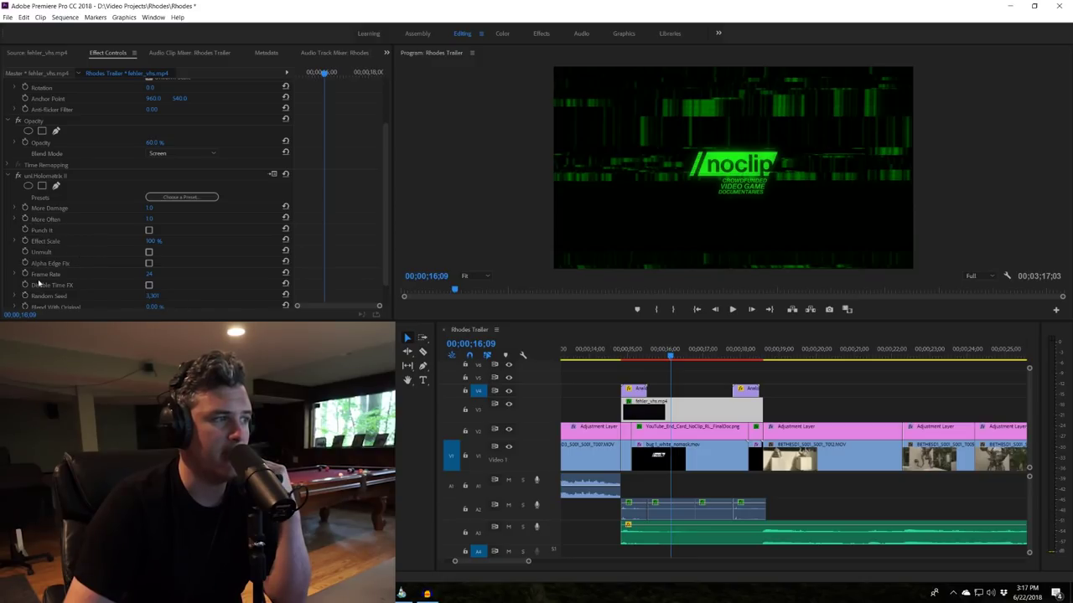
scroll(70, 268, down, 1)
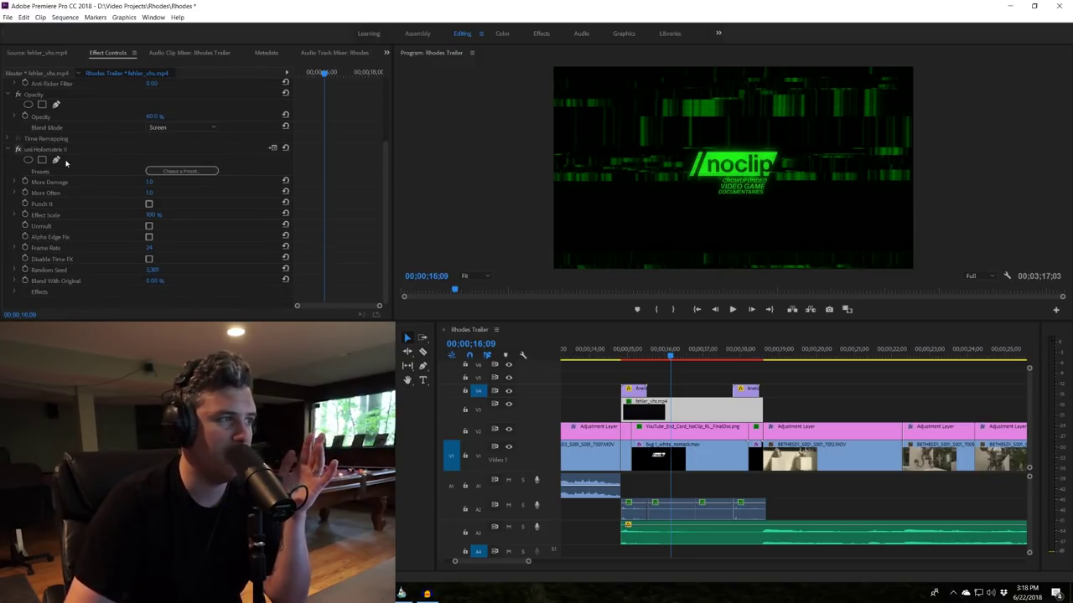
click(13, 149)
- Move the playhead to 00;00;16;32, check the bug 1_white_nomask.mov effects, and scrub the fehler_vhs.mp4 clip's source to 00;11;17;01
drag(662, 355, 686, 356)
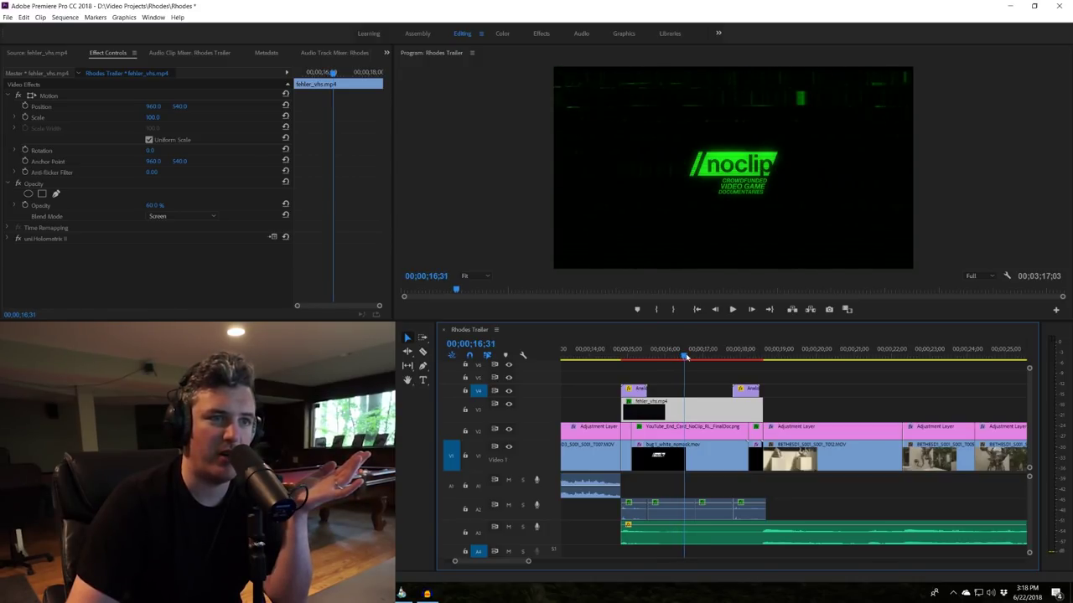
click(680, 460)
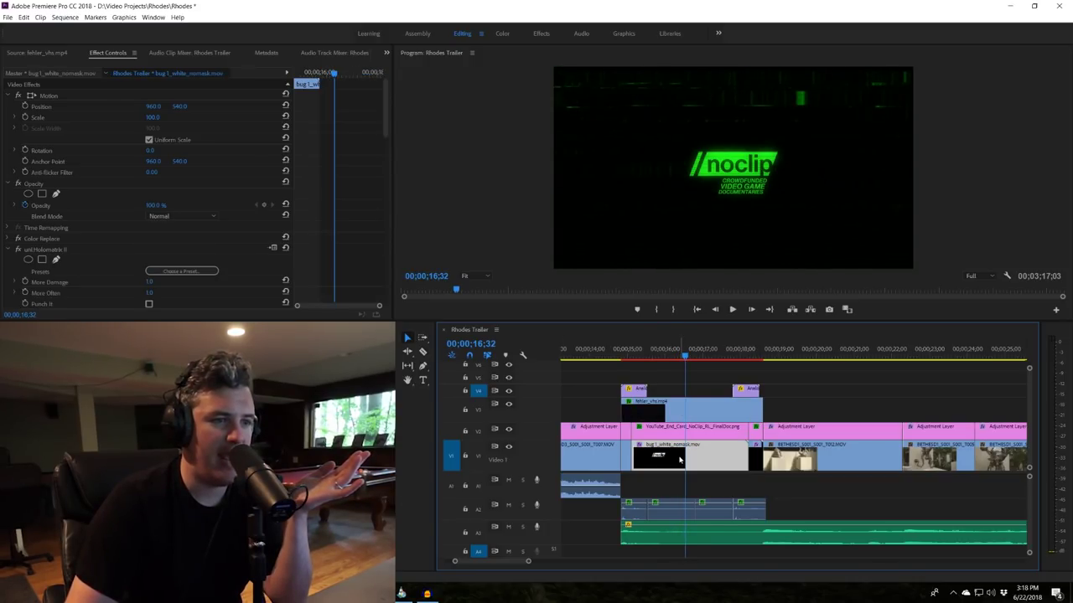
double_click(683, 411)
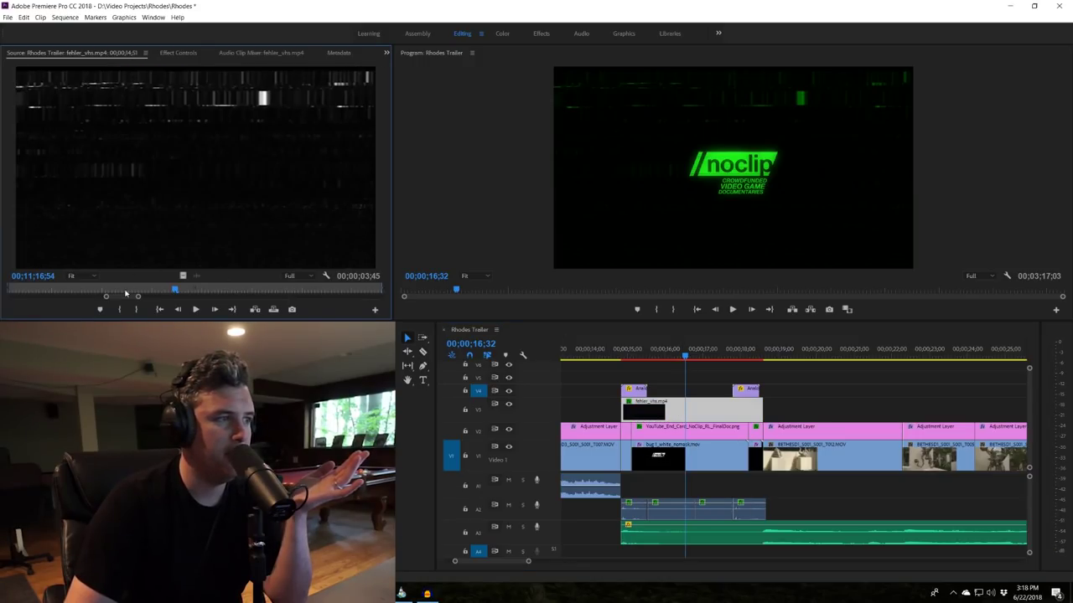
drag(179, 293, 186, 290)
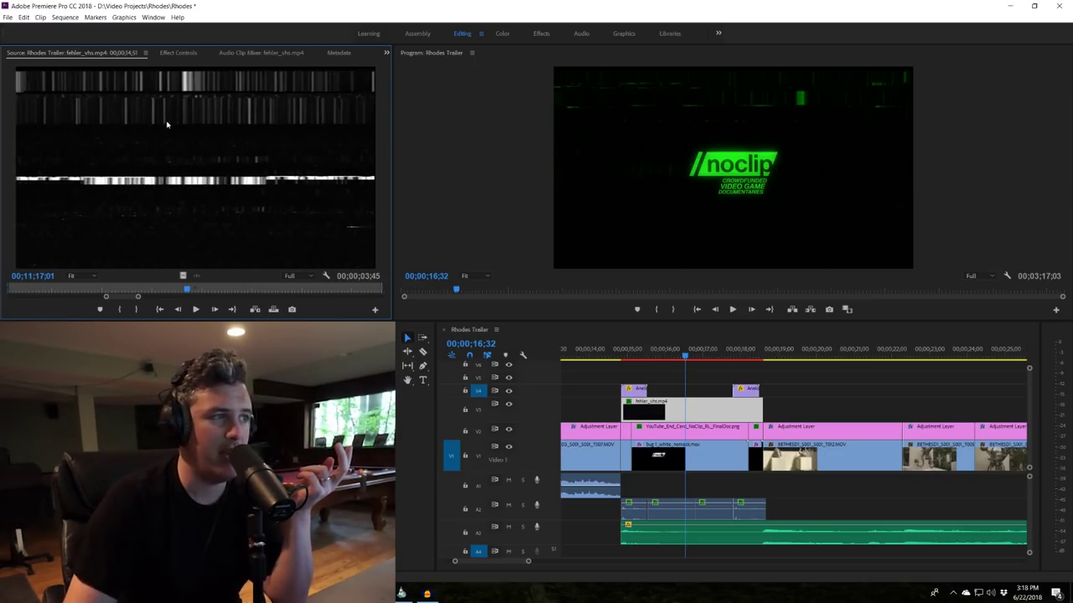
- Scrub the logo section of the timeline from 00;00;17;10 back to the opening glitch overlay at 00;00;15;17
click(690, 359)
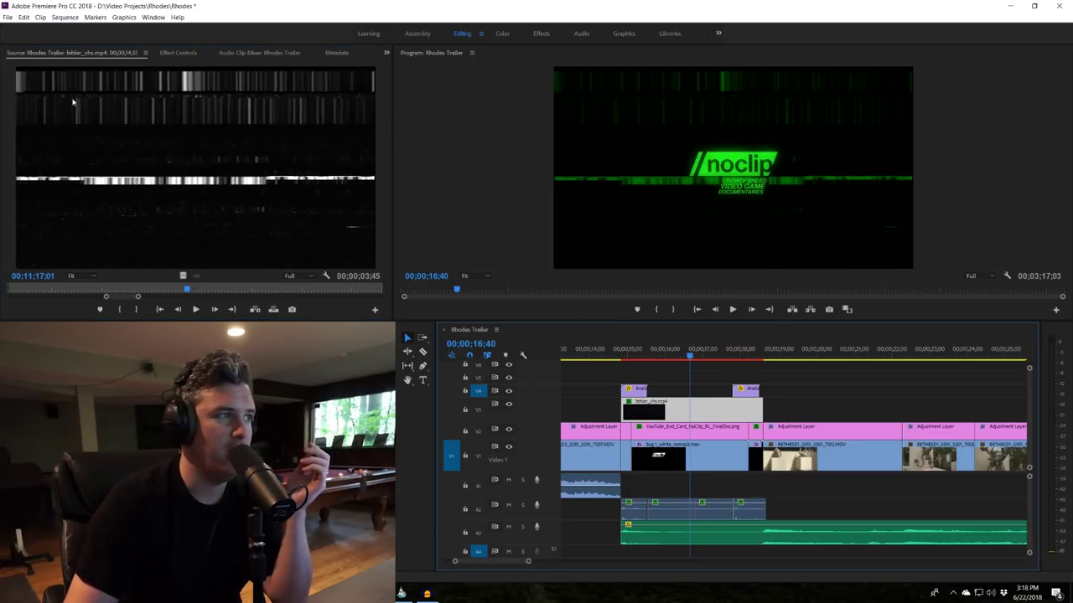
drag(694, 357, 706, 358)
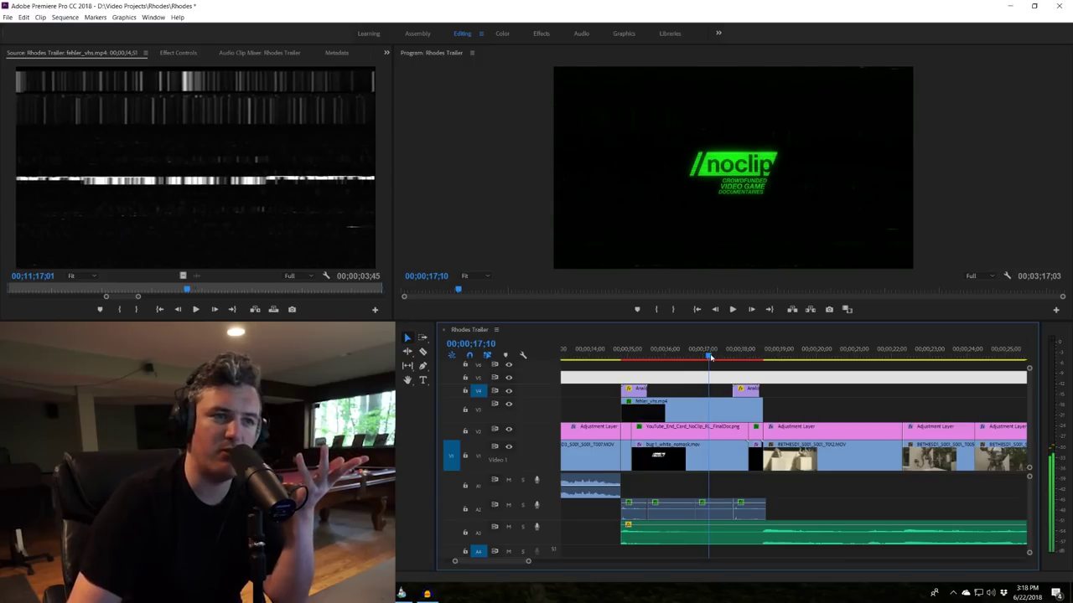
drag(711, 358, 631, 363)
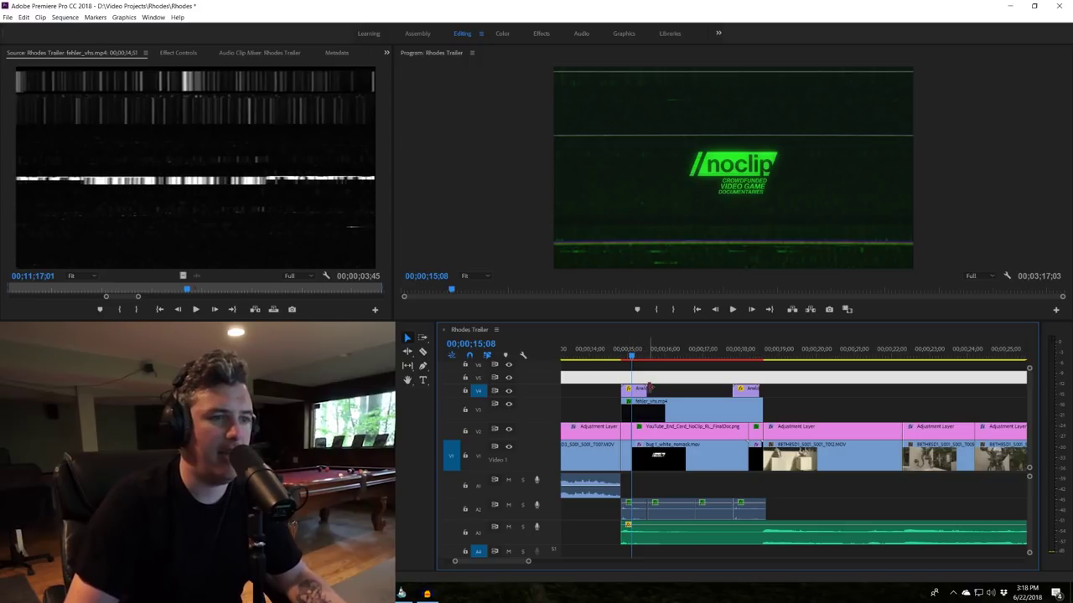
click(638, 367)
drag(635, 359, 646, 361)
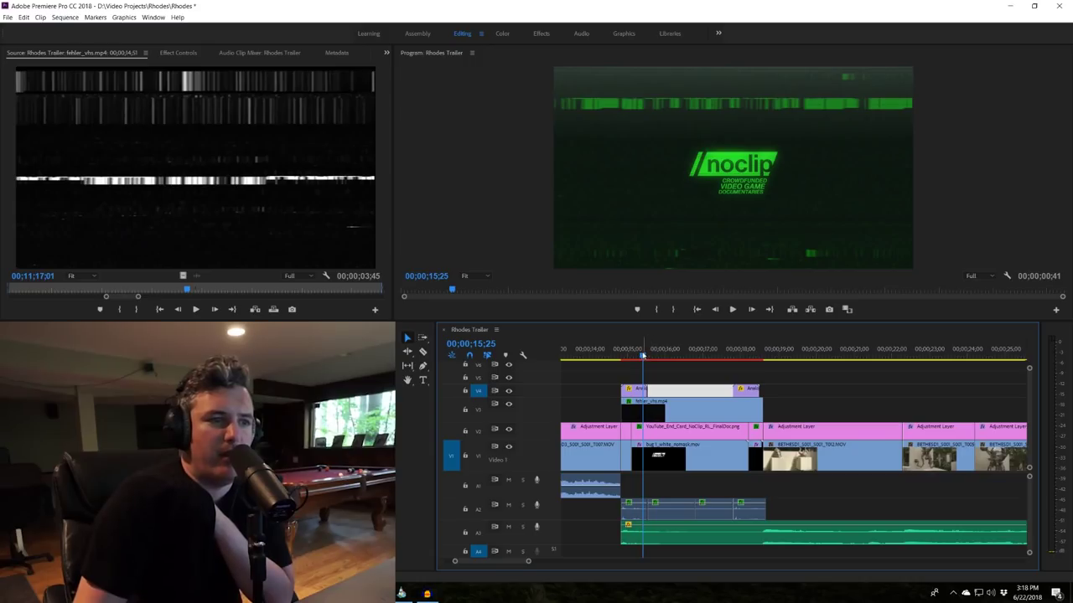
click(637, 356)
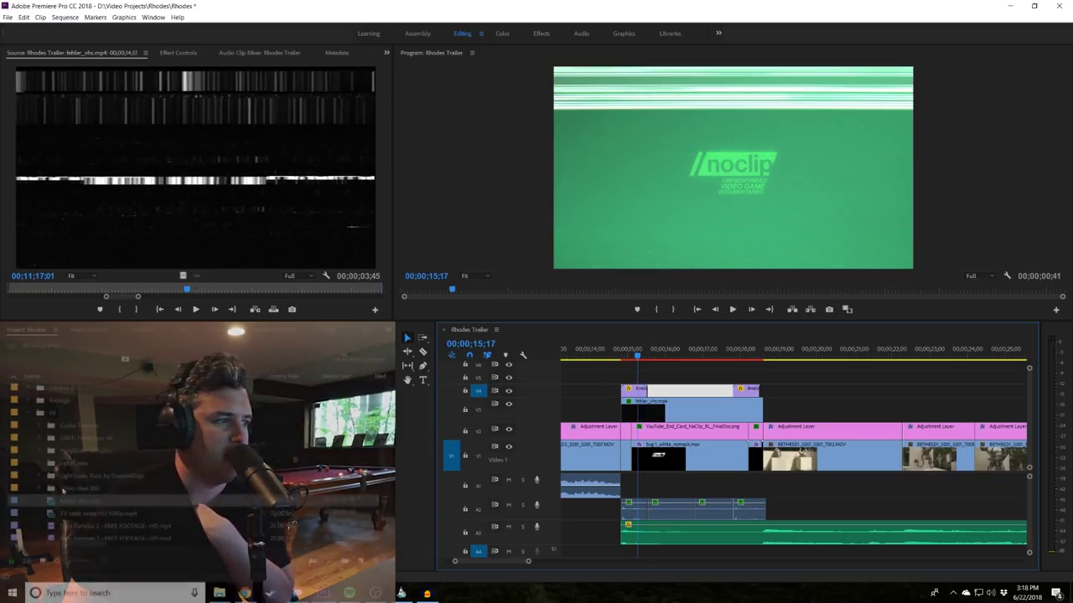
- Preview the clips Analogue Glitch 01.mov through Analogue Glitch 04.mov from the Glitch Transitions 4K bin
scroll(82, 466, down, 2)
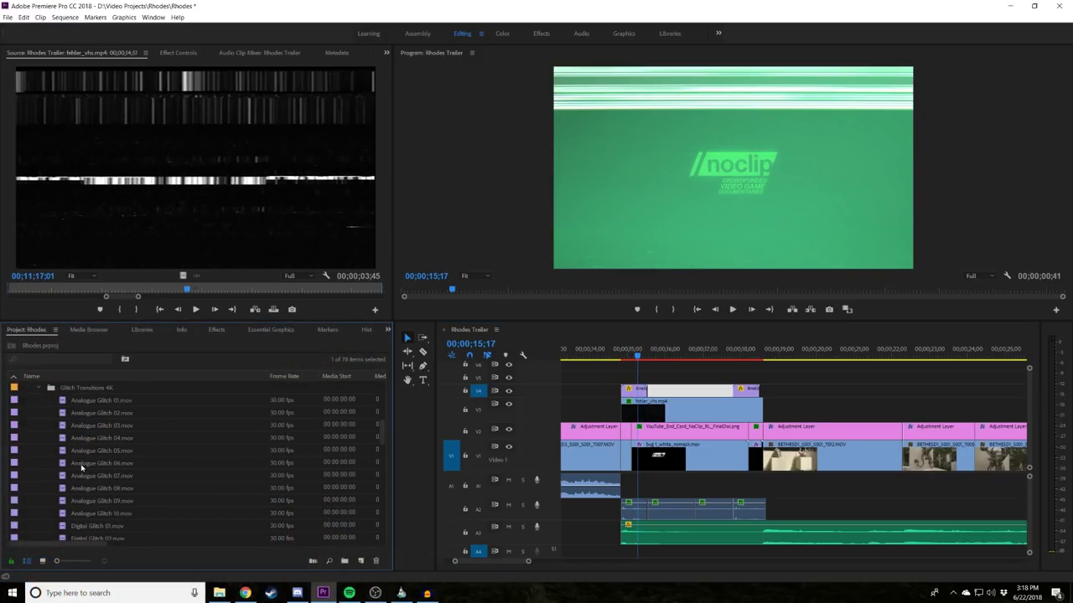
scroll(68, 419, up, 2)
double_click(67, 426)
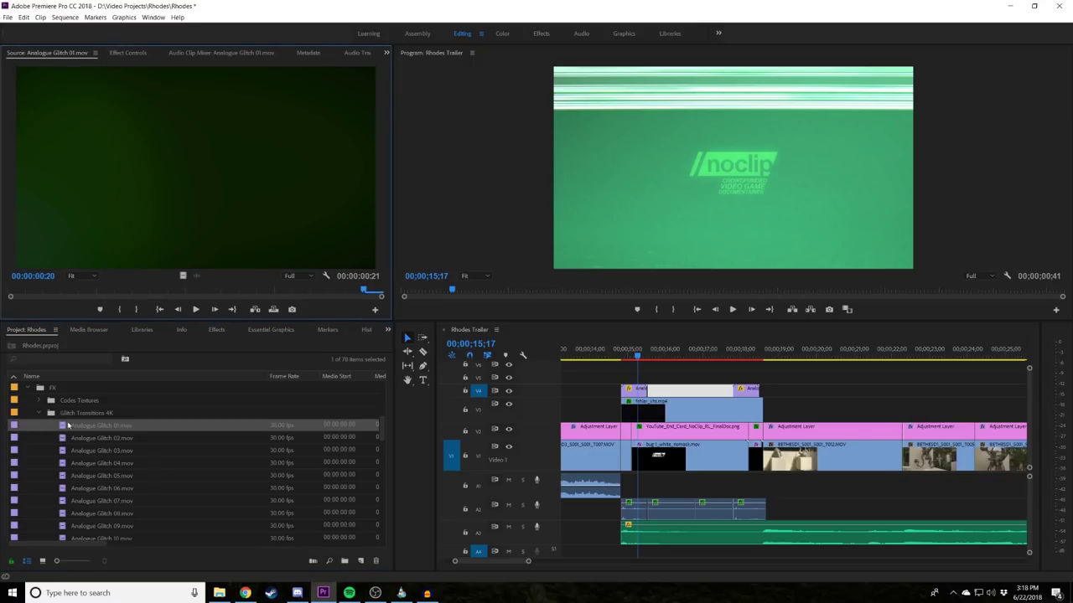
key(space)
double_click(67, 438)
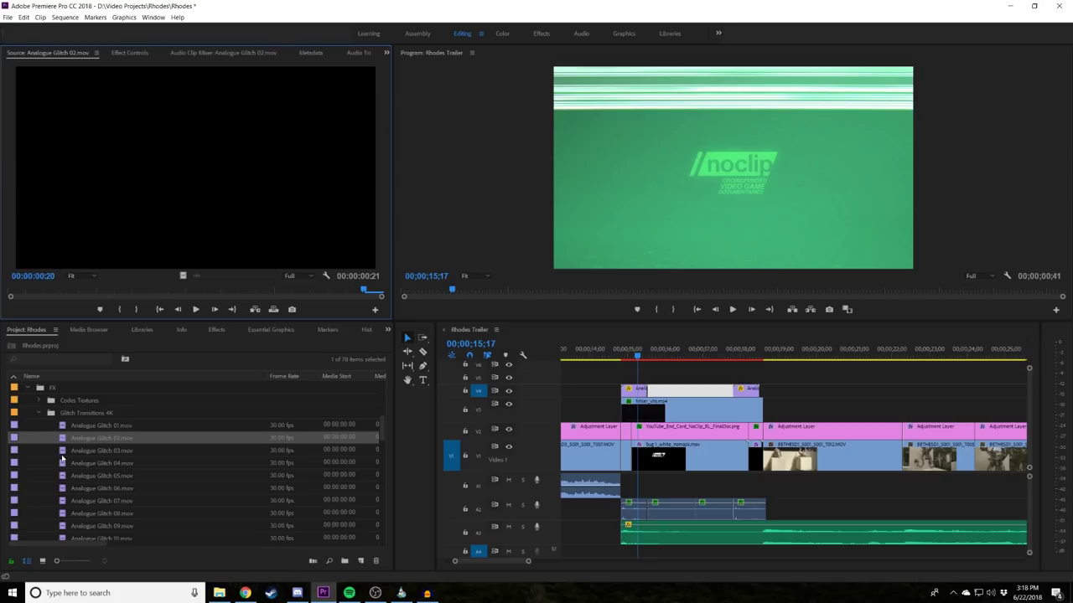
double_click(63, 450)
key(space)
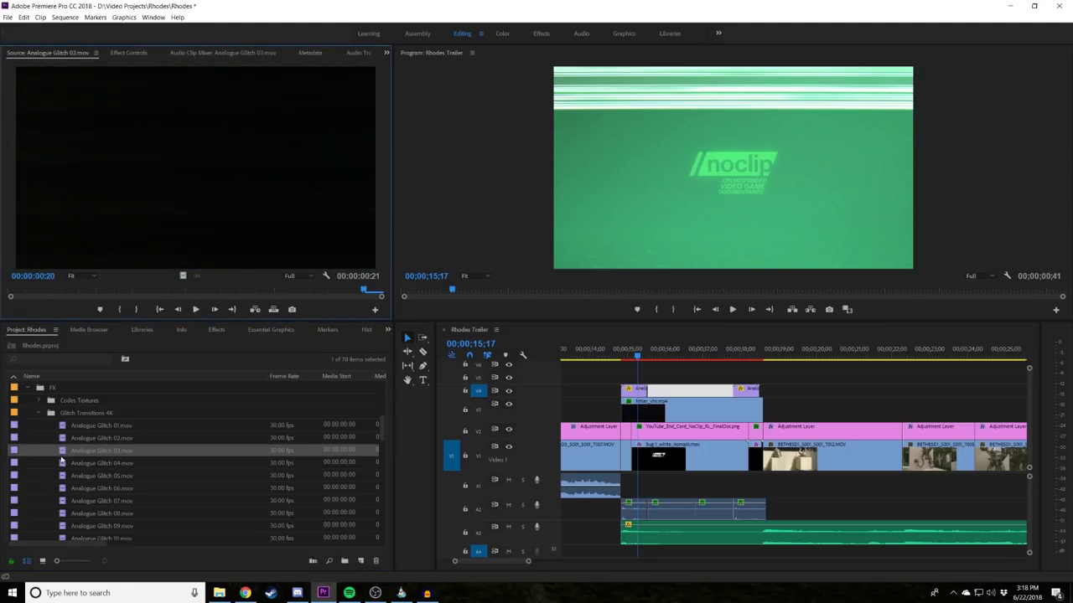
double_click(62, 464)
key(space)
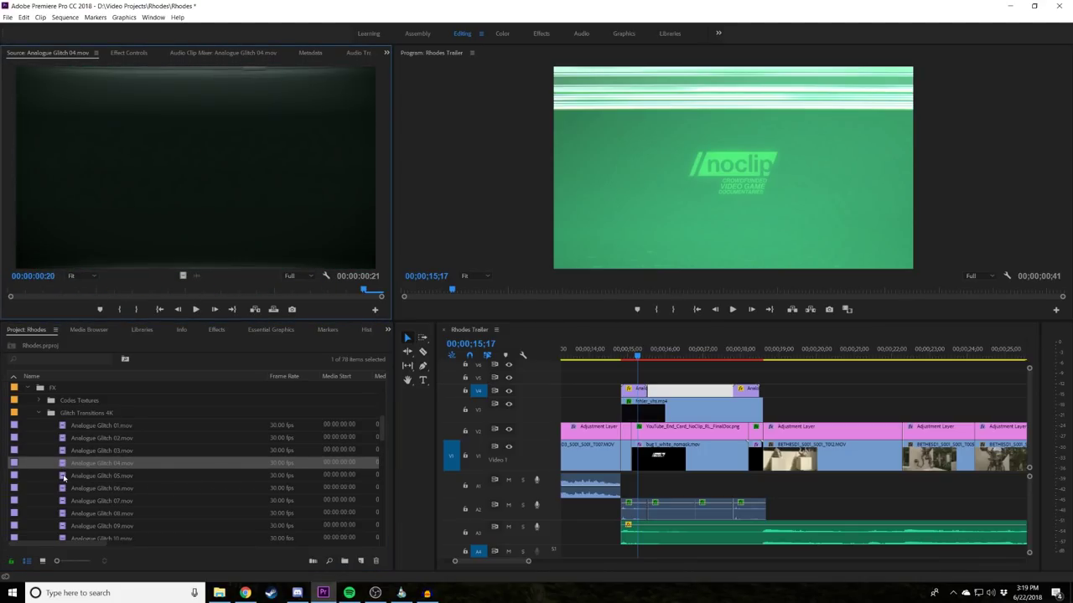
- Preview the remaining analogue transitions from Analogue Glitch 05.mov through Analogue Glitch 09.mov
double_click(62, 476)
key(space)
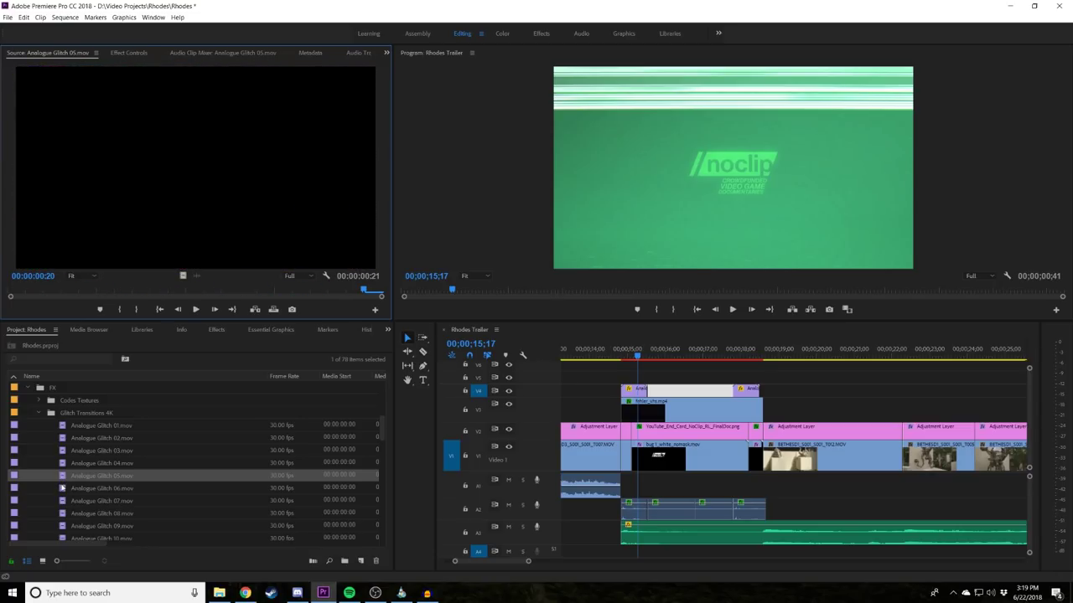
double_click(62, 488)
key(space)
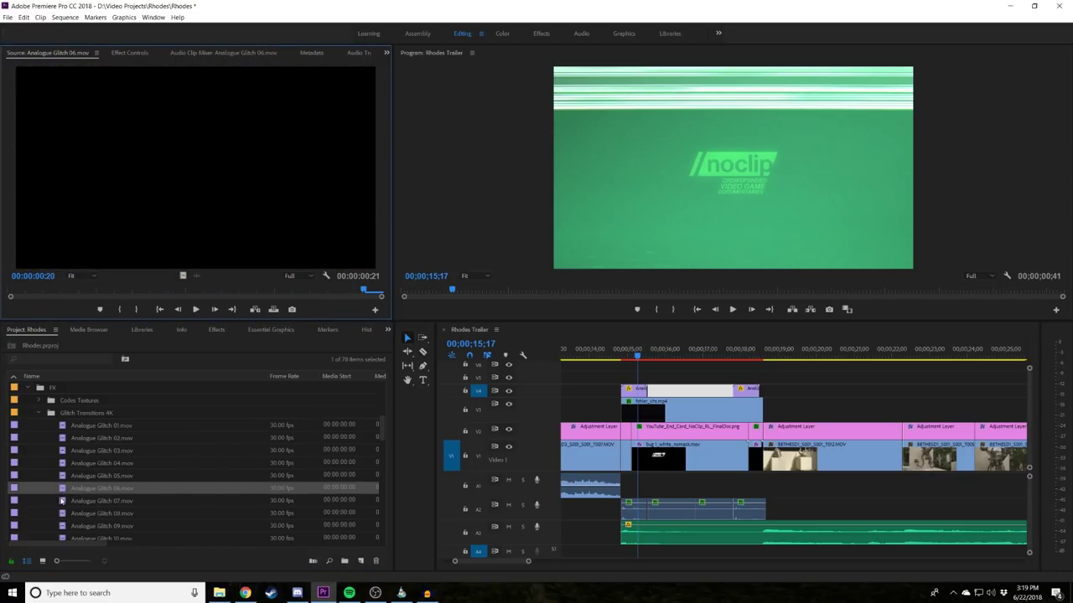
double_click(62, 501)
key(space)
double_click(62, 513)
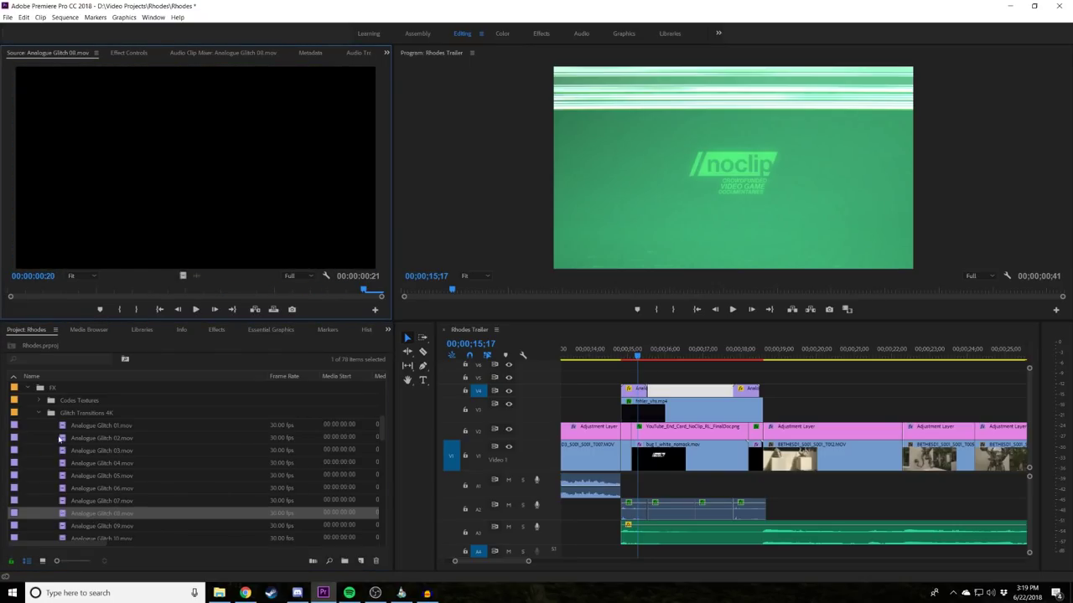
click(60, 450)
double_click(60, 526)
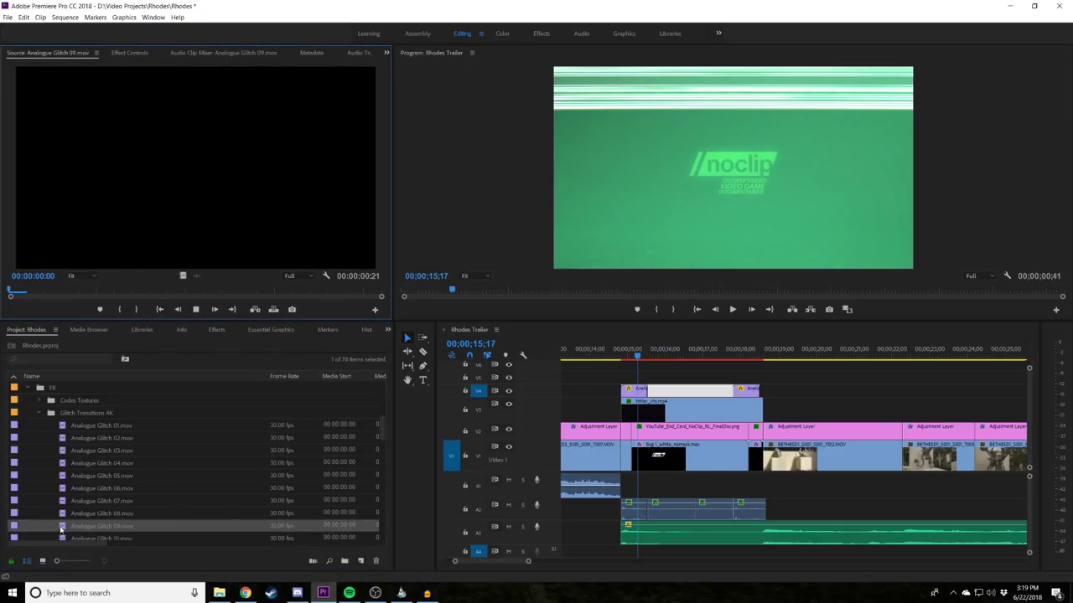
key(space)
- Preview the digital transitions Digital Glitch 02.mov, Digital Glitch 05.mov and Digital Glitch 04.mov from the same bin
scroll(66, 507, down, 2)
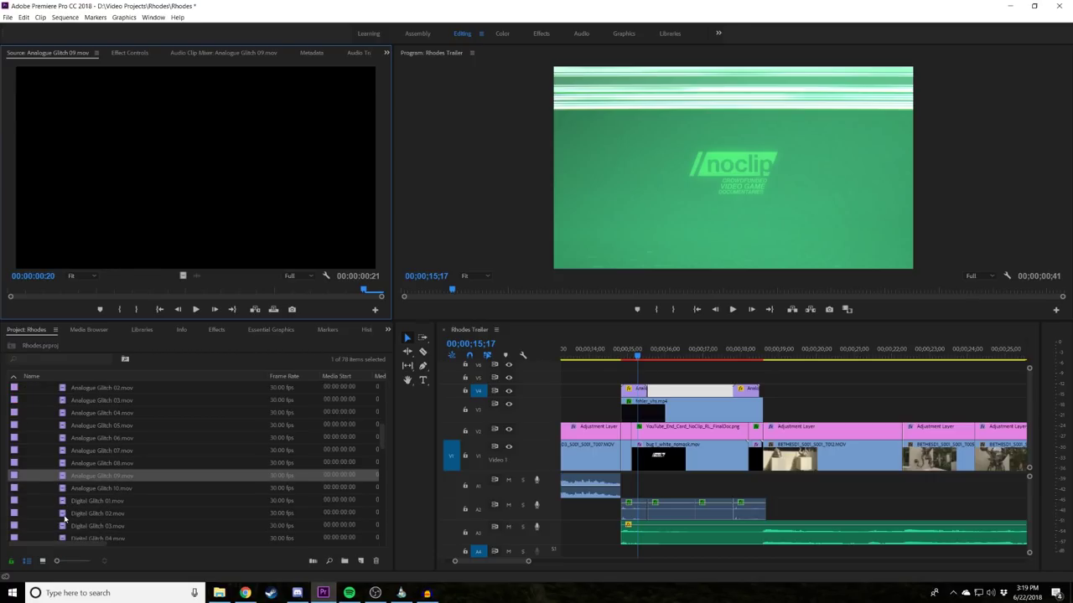
double_click(66, 513)
key(space)
scroll(67, 519, down, 2)
double_click(66, 512)
key(space)
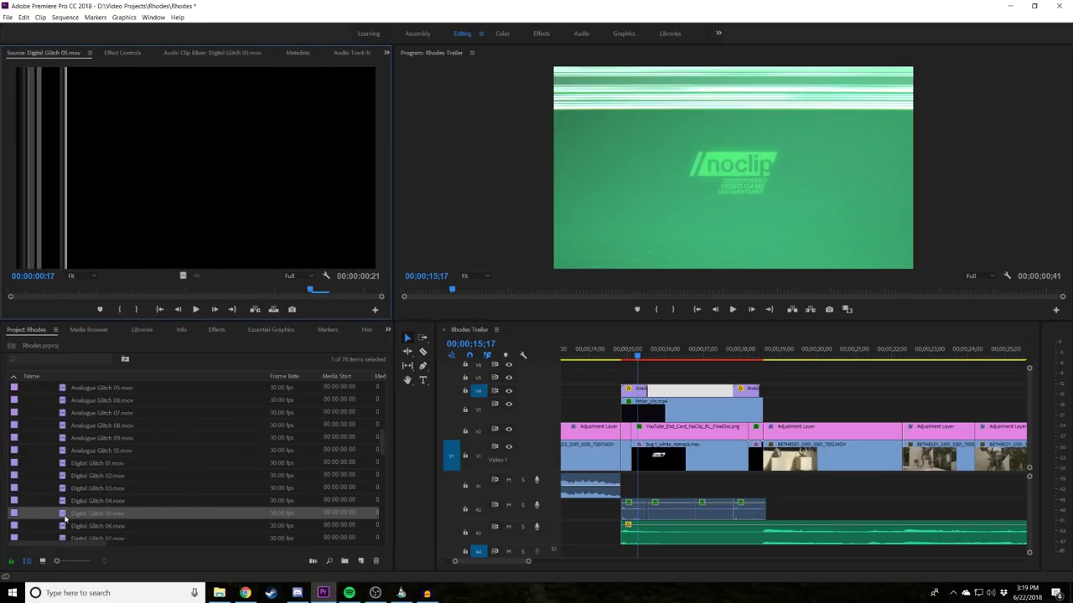
double_click(62, 501)
key(space)
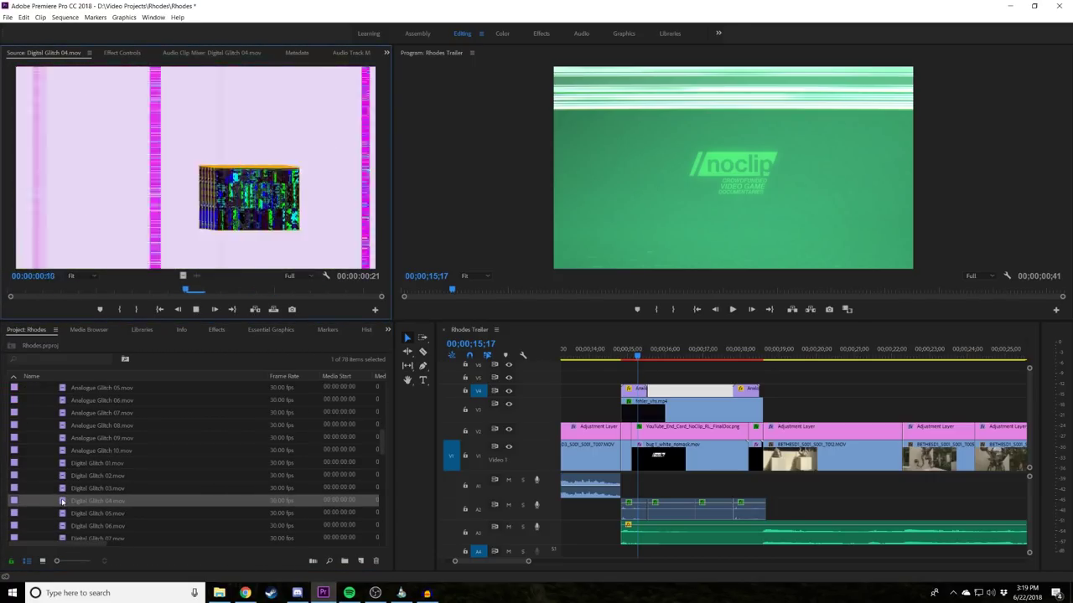
- Place Digital Glitch 04.mov on track V4 over the logo around 00;00;16;18 and set its blend mode to Screen
drag(62, 501, 681, 391)
drag(667, 350, 677, 355)
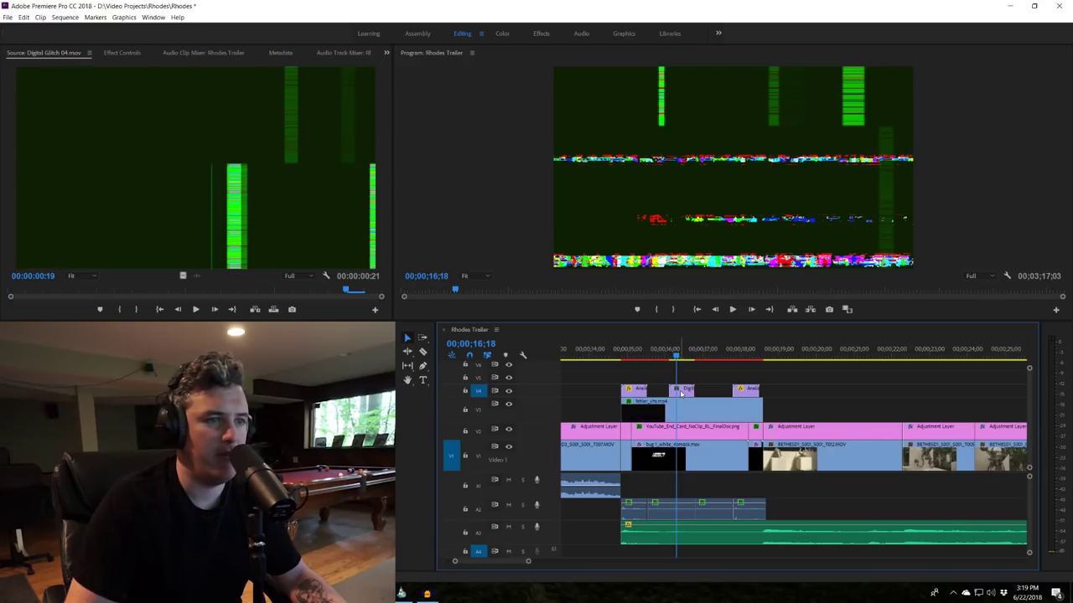
click(123, 53)
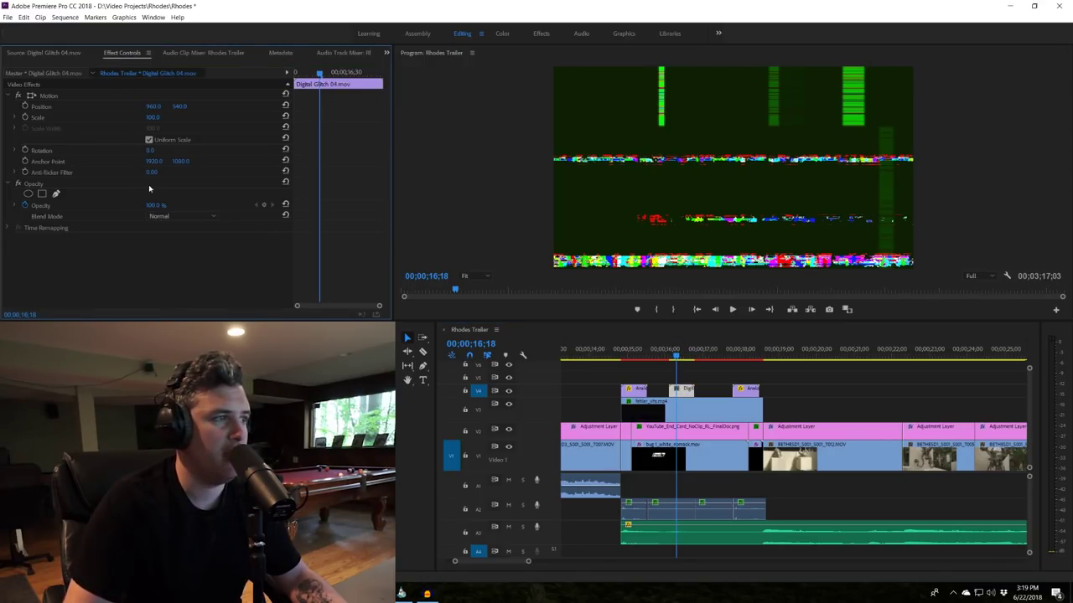
click(161, 216)
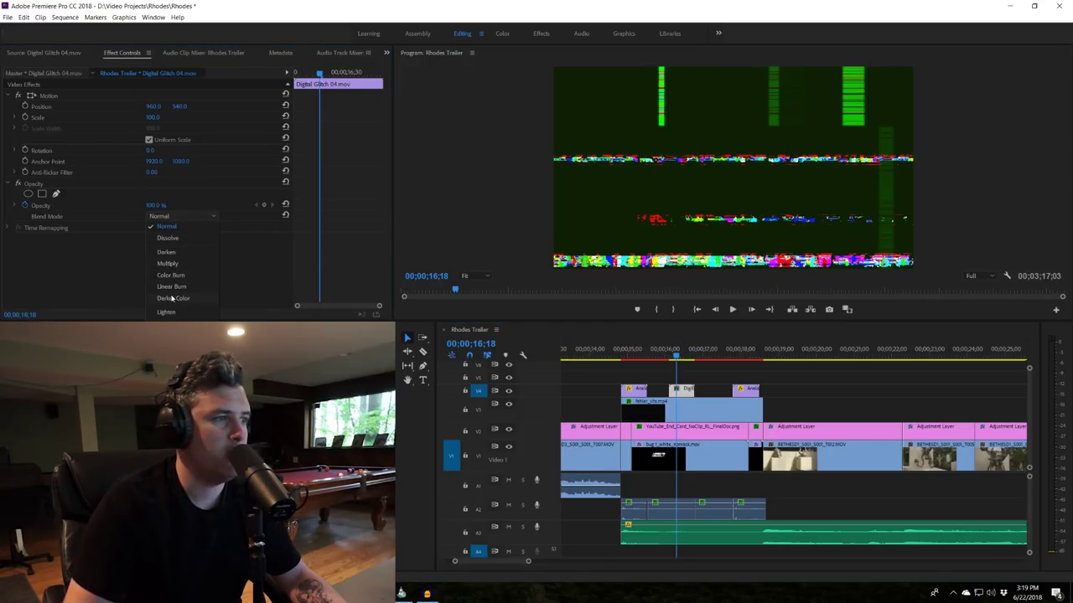
click(170, 323)
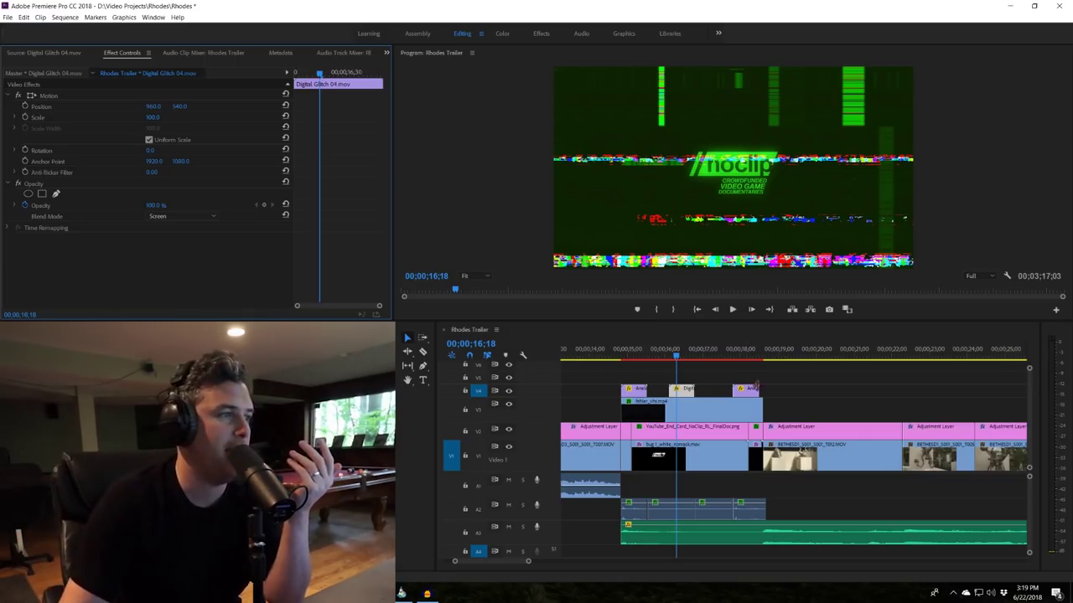
- Disable opacity keyframing on the Digital Glitch 04.mov clip, lower its opacity to 20%, and play the result up to the logo
click(26, 209)
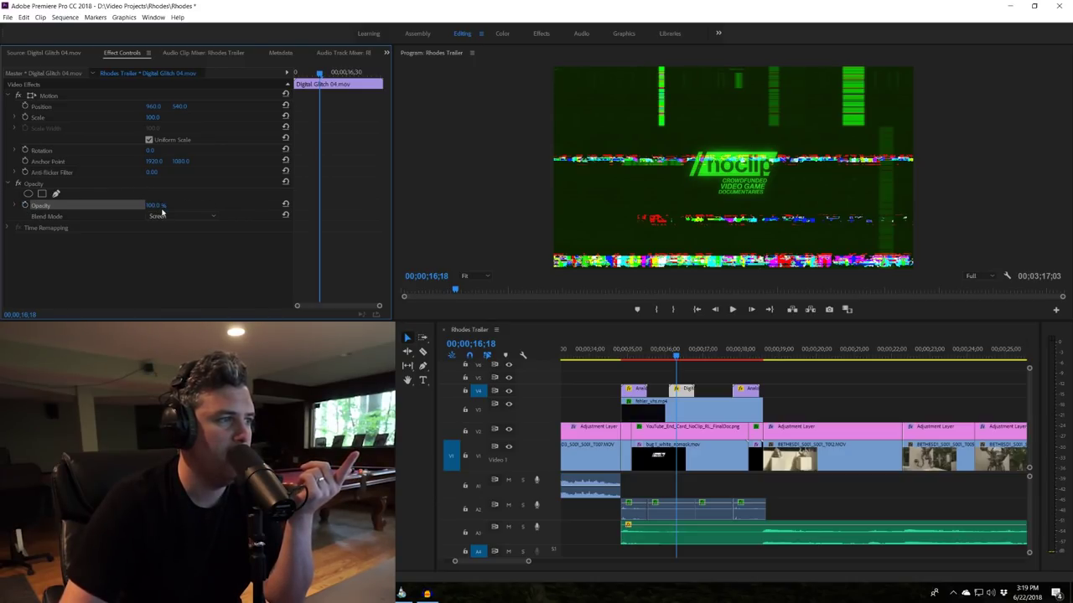
drag(155, 205, 126, 205)
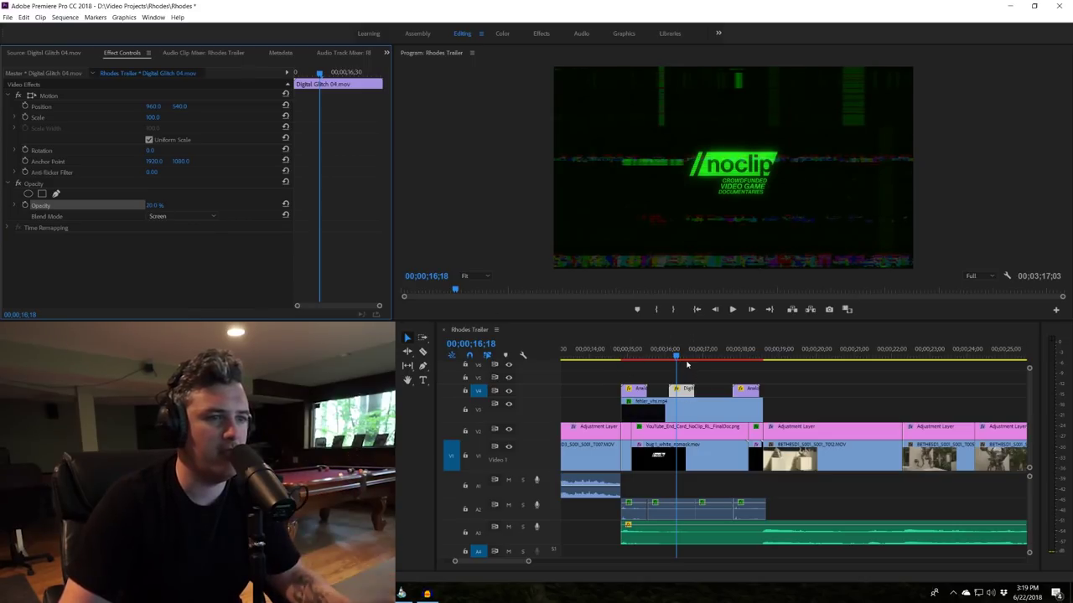
drag(676, 358, 662, 357)
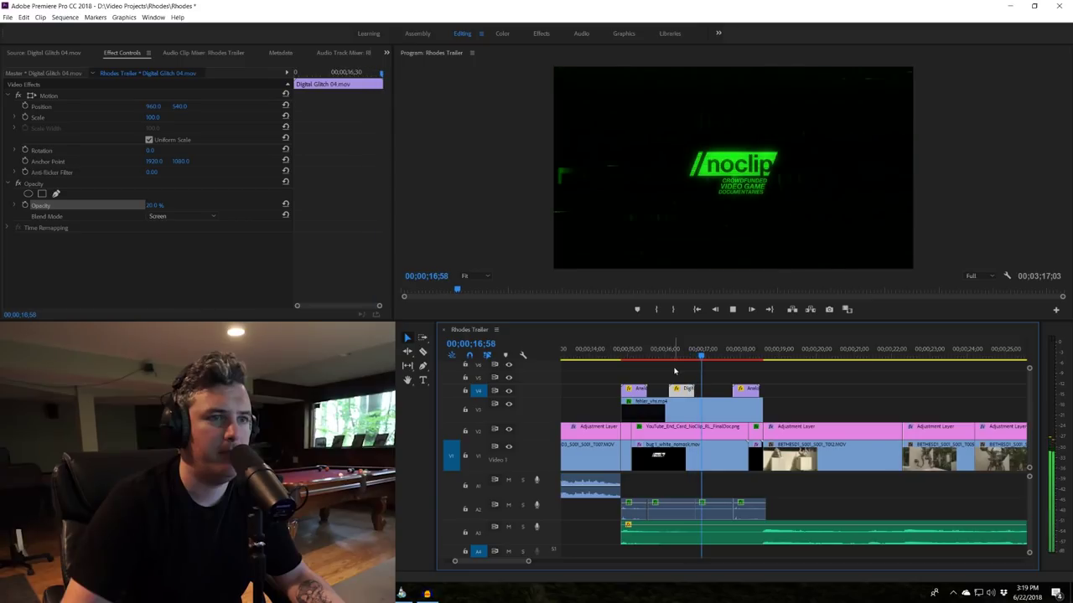
key(space)
drag(678, 359, 681, 359)
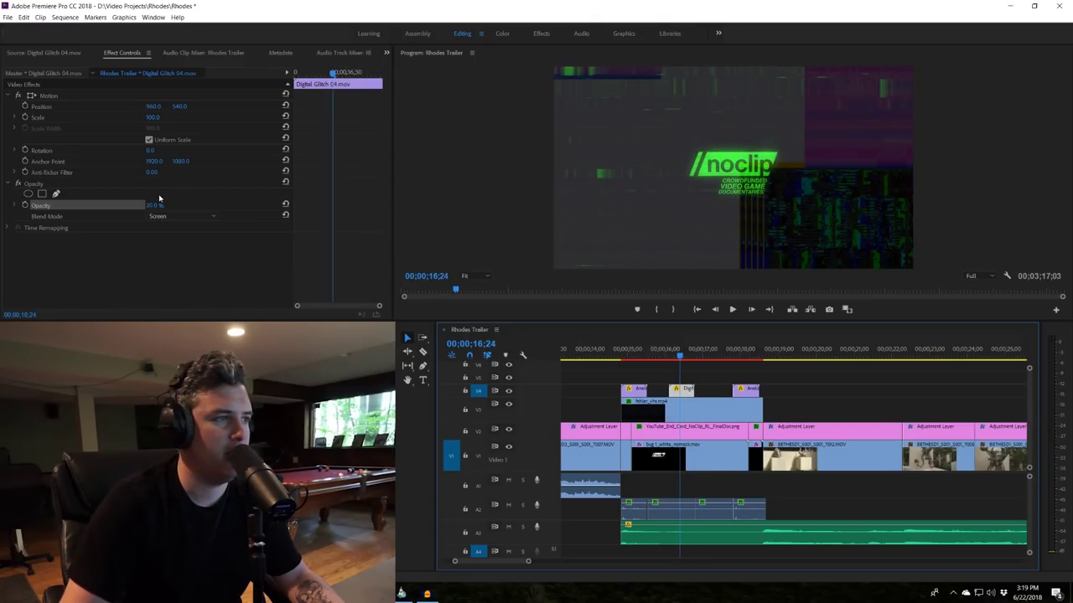
- Preview the Digital Glitch 04.mov clip at 100% opacity from 00;00;15;57 and delete it from the sequence
drag(156, 205, 656, 303)
click(666, 353)
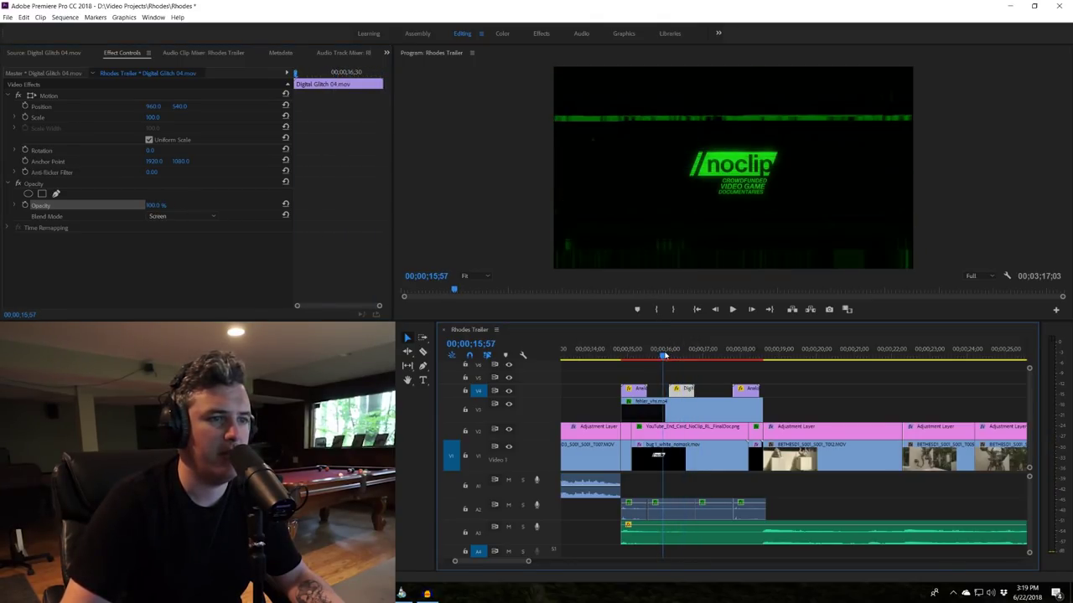
key(space)
key(space)
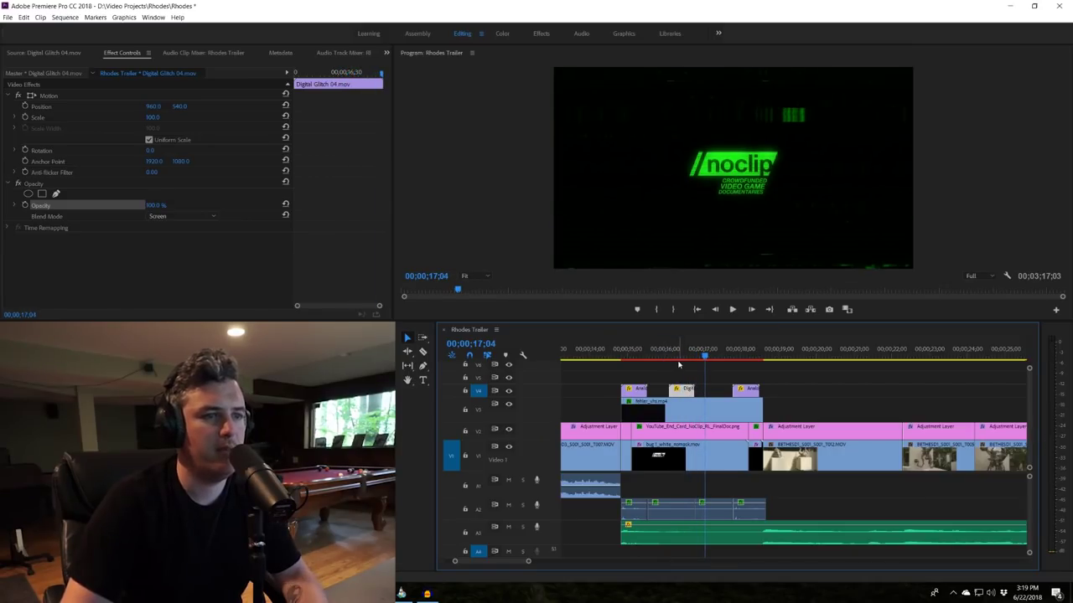
key(Delete)
- Check the glitch overlays at 00;00;15;16 and 00;00;18;06 and open both V4 clips in the source monitor
drag(646, 352, 637, 352)
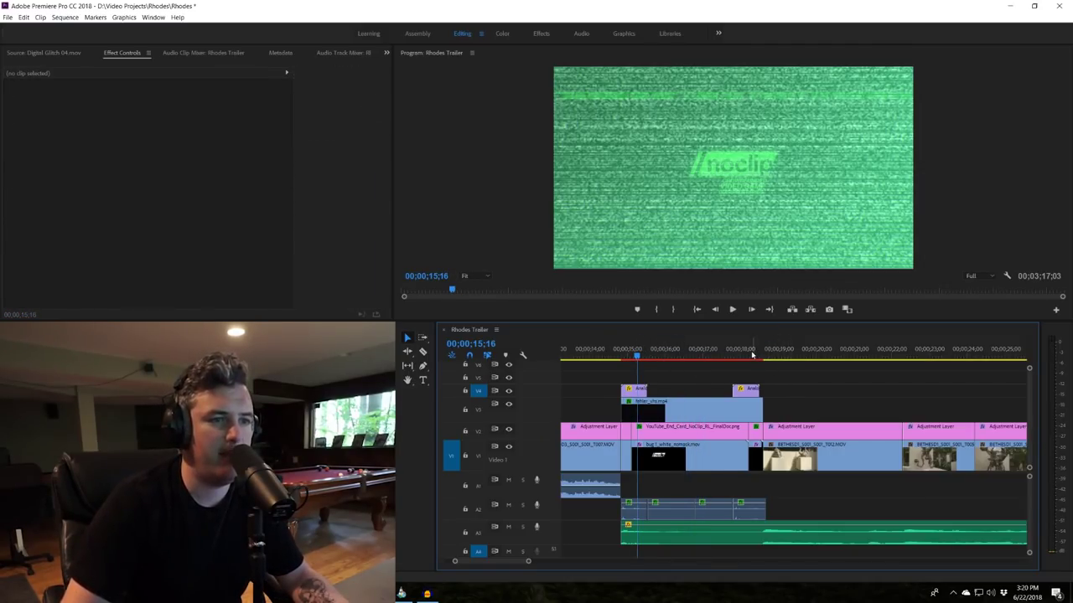
drag(748, 353, 744, 353)
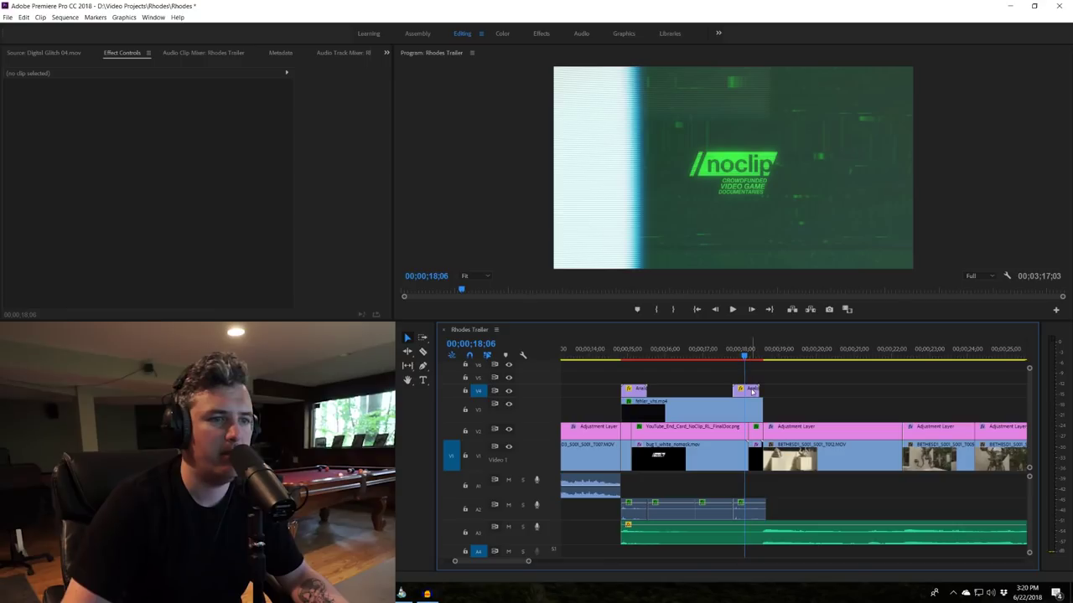
double_click(745, 390)
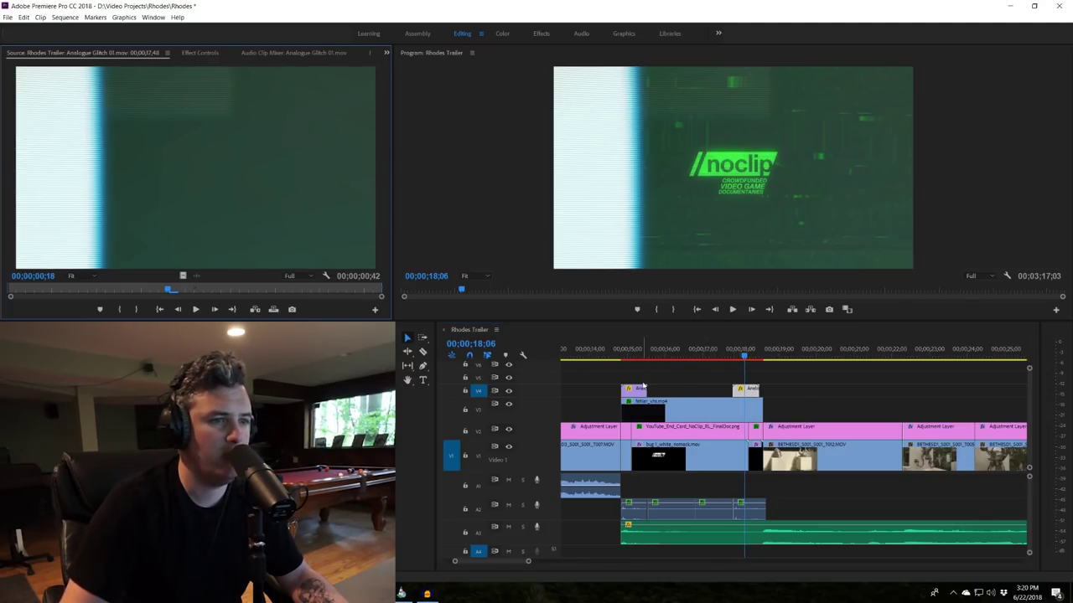
double_click(642, 388)
- Play the logo section from its start, return the playhead to 00;00;16;51, and keep the program playback resolution at Full
drag(755, 353, 620, 372)
key(Left)
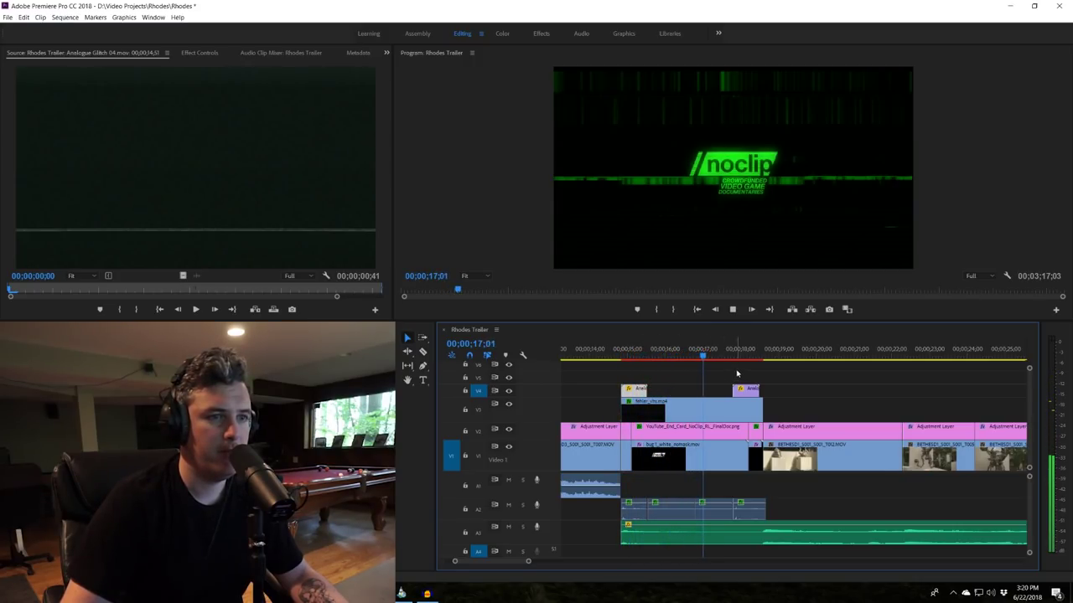
key(space)
drag(753, 361, 696, 360)
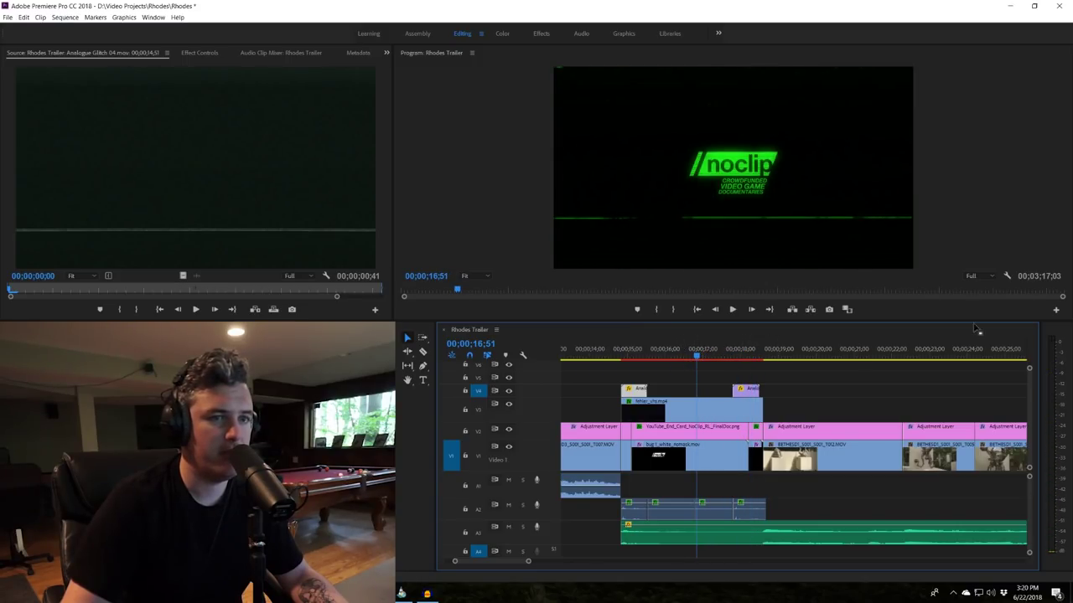
click(972, 277)
click(976, 287)
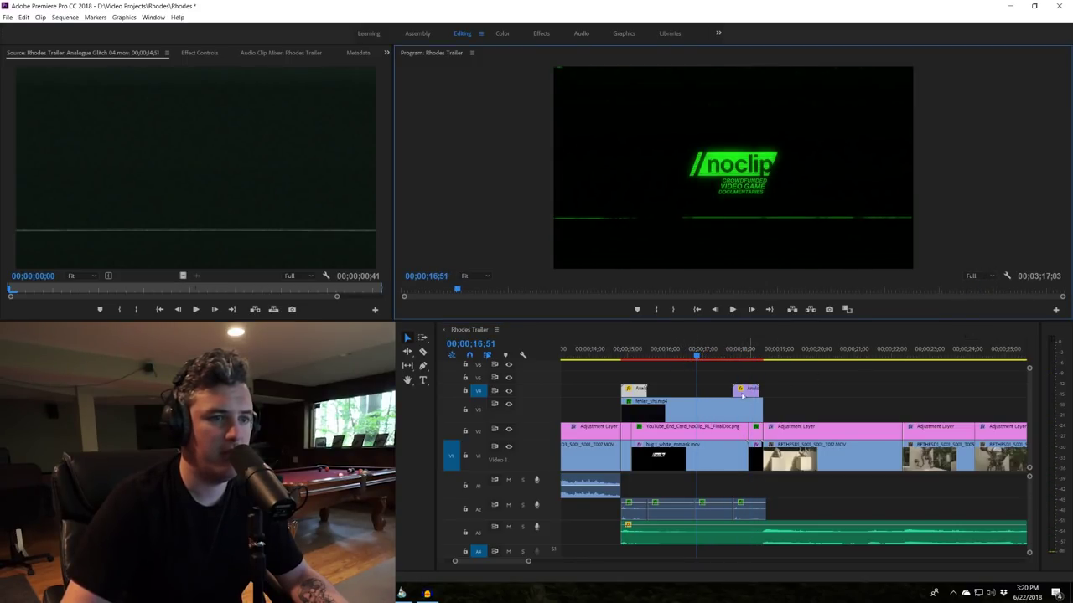
- Move the playhead to 00;00;15;55 and open the ghost4-sounds audio clip beneath the logo in the source monitor
click(656, 360)
drag(656, 361, 662, 363)
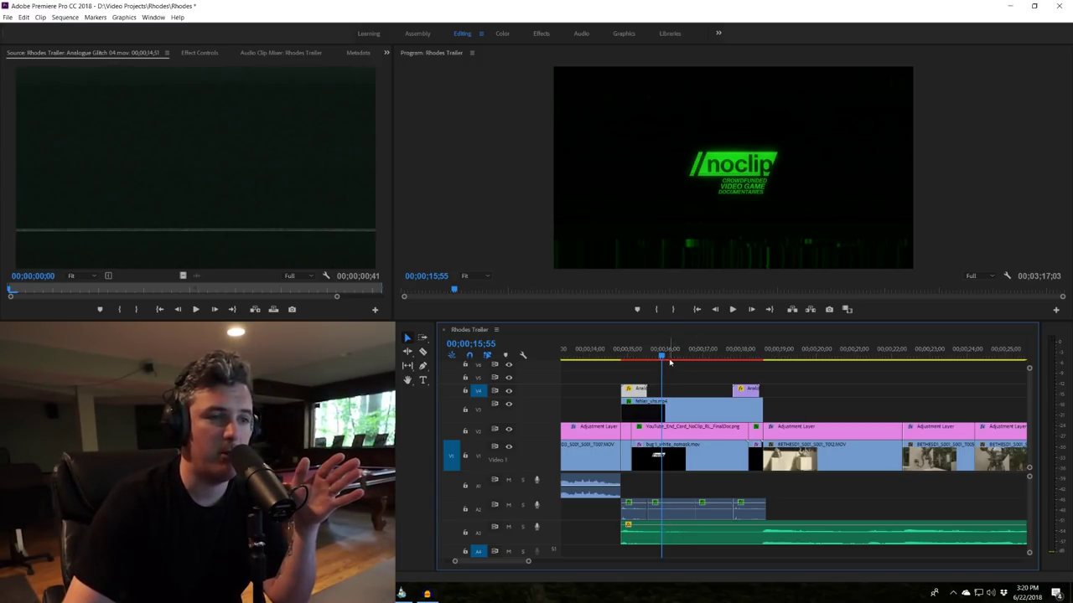
double_click(668, 510)
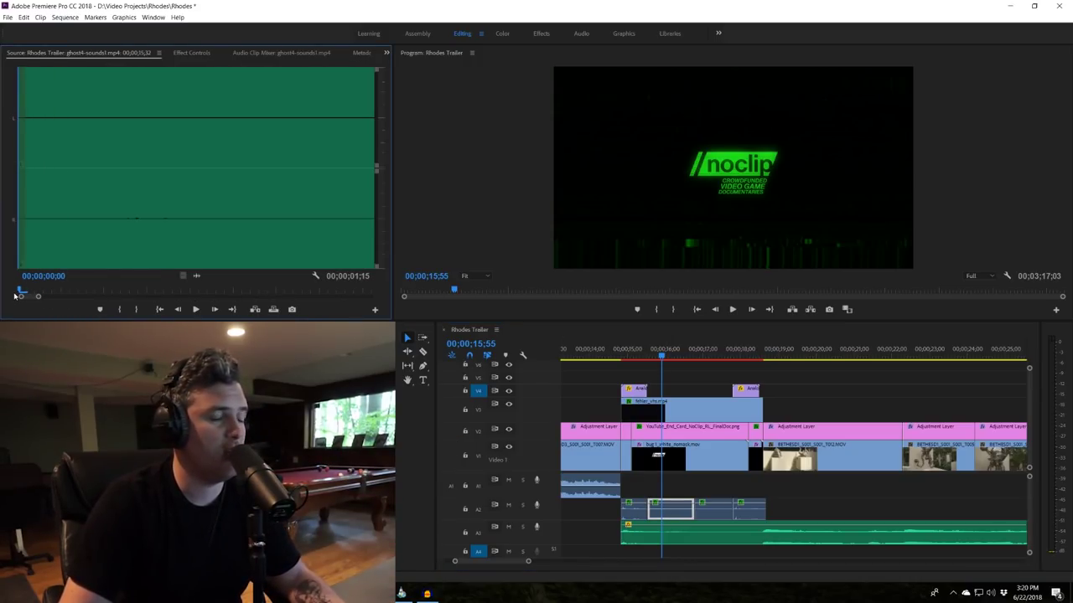
- Listen to the ghost4-sounds clip in the source monitor from its start and near its end, and select the third sound effect clip on A2
key(space)
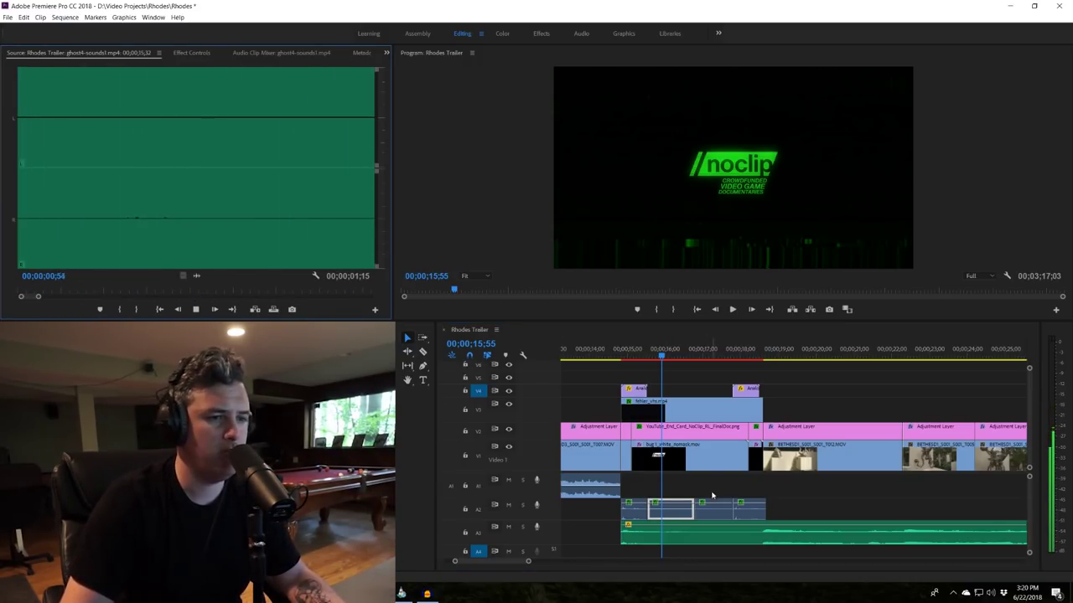
key(space)
key(End)
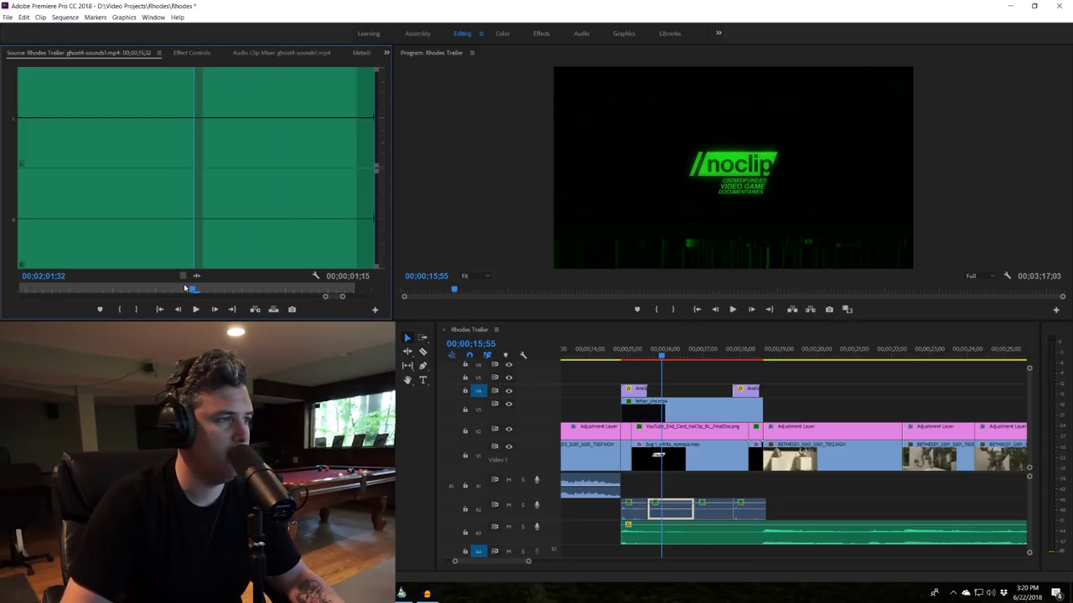
drag(192, 291, 140, 292)
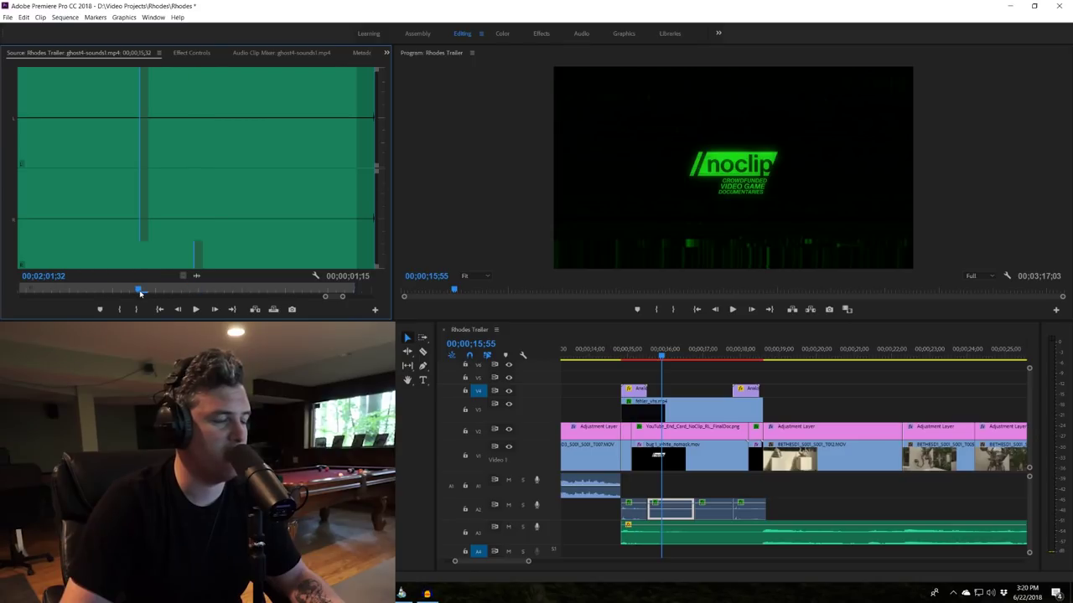
key(space)
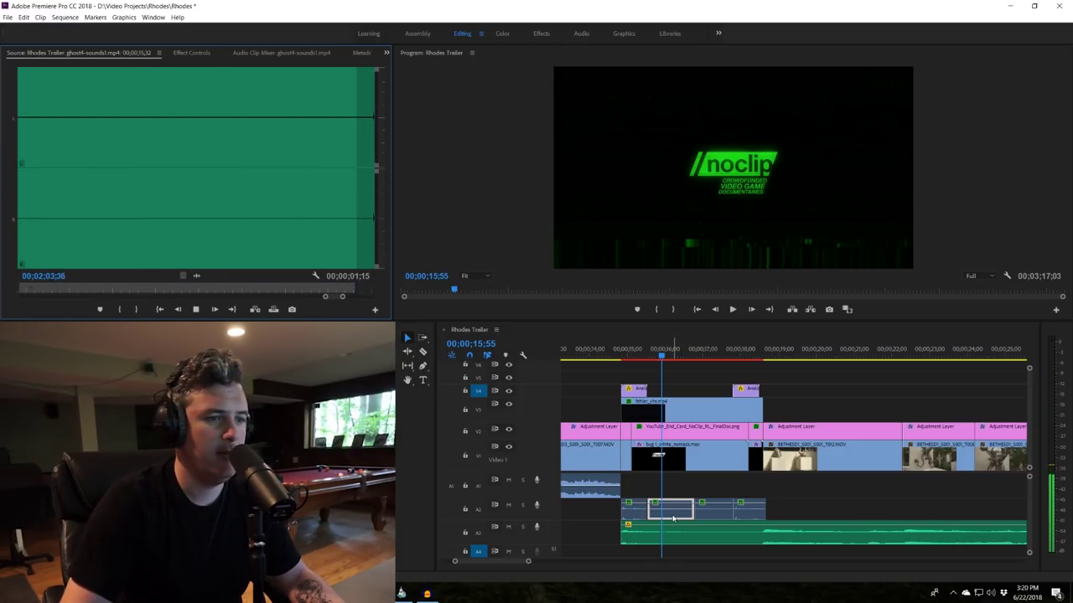
key(space)
click(723, 517)
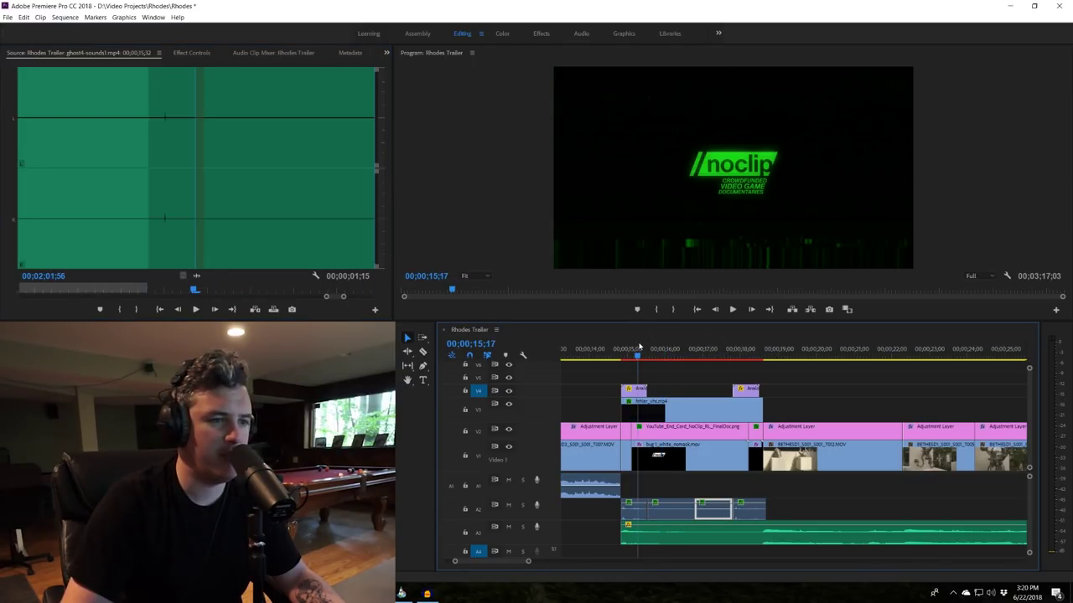
- Move the playhead to 00;00;15;01 and hide the output of video tracks V1, V2 and V3
click(629, 347)
key(equal)
key(equal)
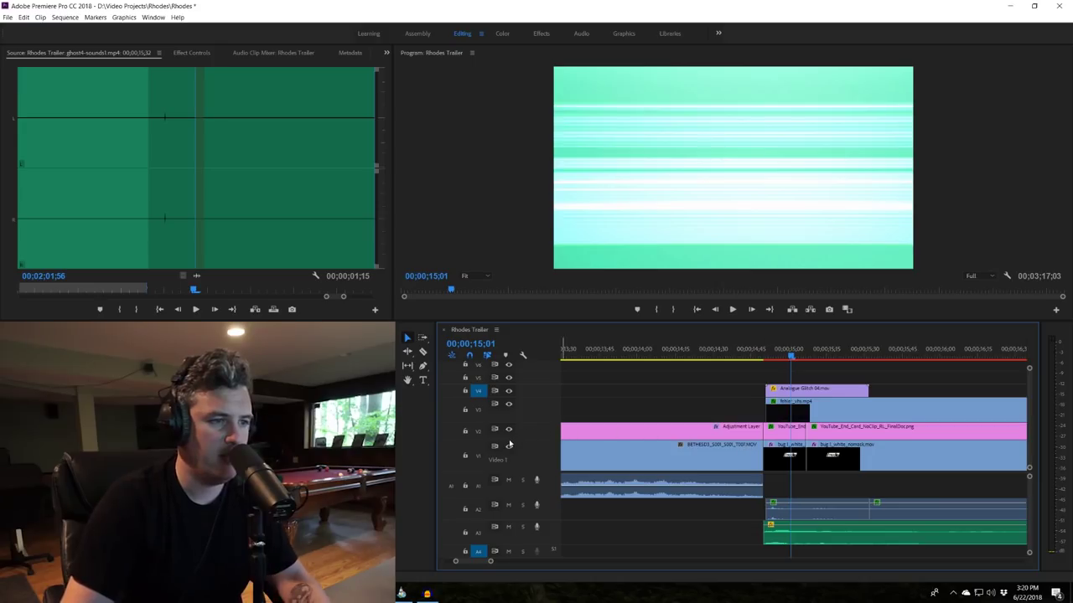
click(509, 445)
click(508, 429)
click(508, 406)
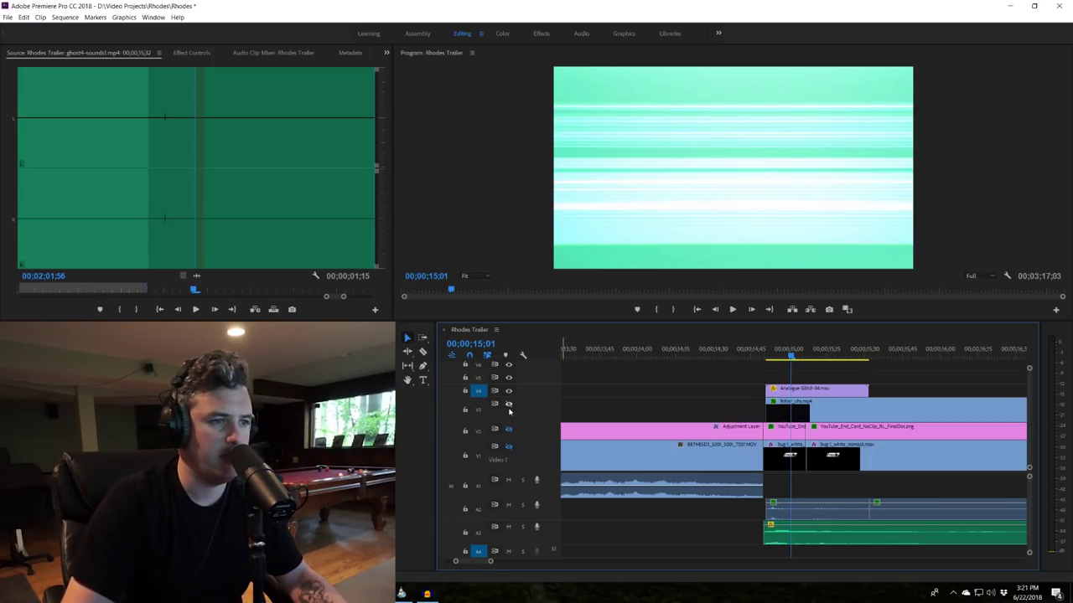
- Return the playhead to 00;00;14;44 and play the logo section with only the V4 glitch overlays visible
drag(795, 356, 747, 356)
scroll(850, 435, down, 2)
scroll(850, 434, down, 2)
click(727, 356)
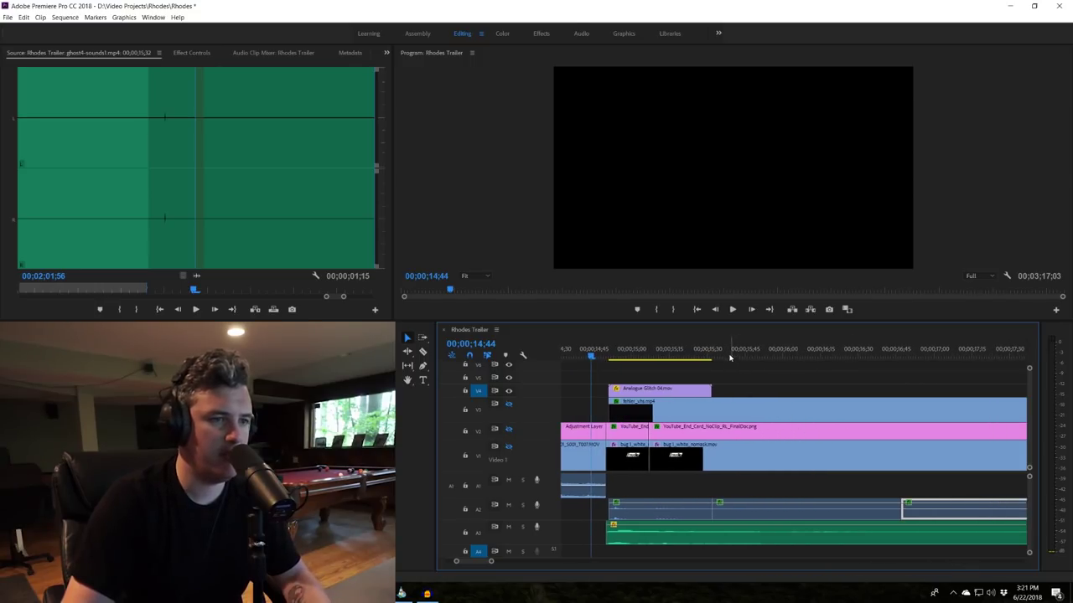
key(minus)
key(space)
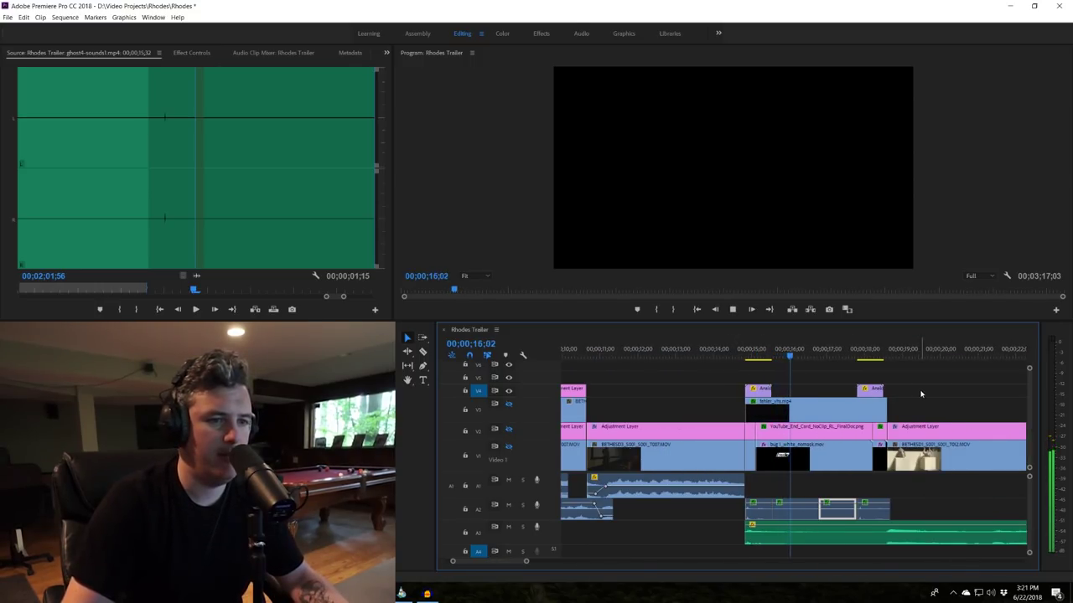
- Solo audio track A2 and play the logo's sound effects on their own up to 00;00;17;38
click(964, 392)
key(space)
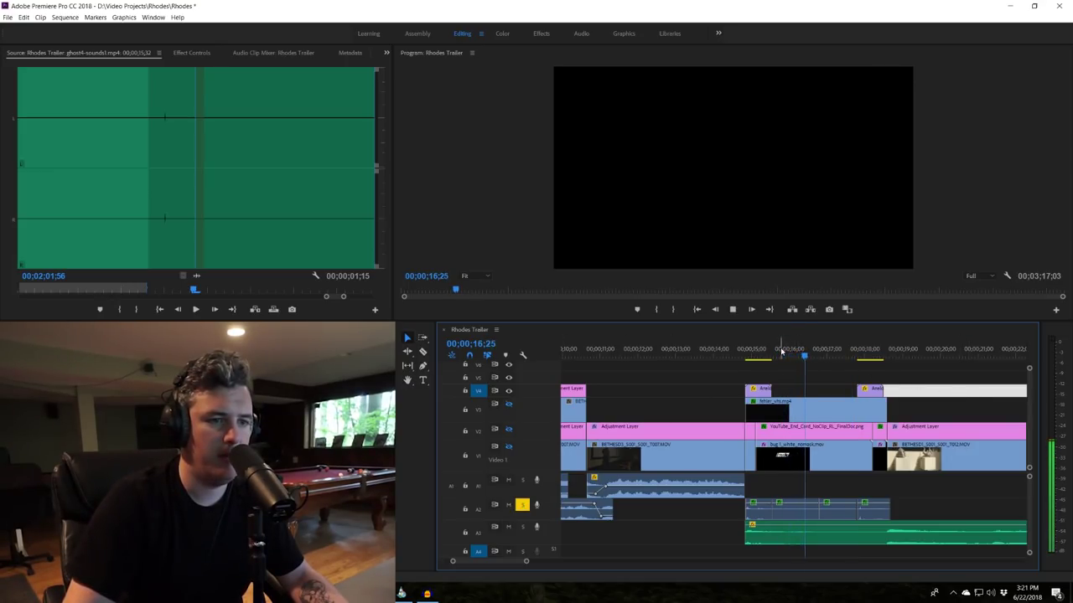
key(space)
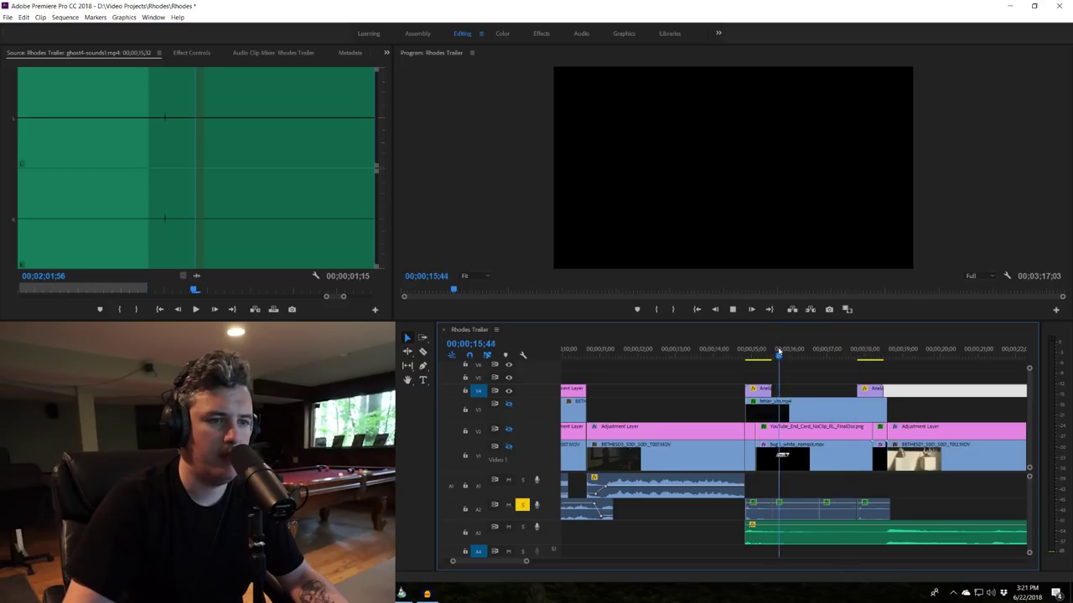
key(space)
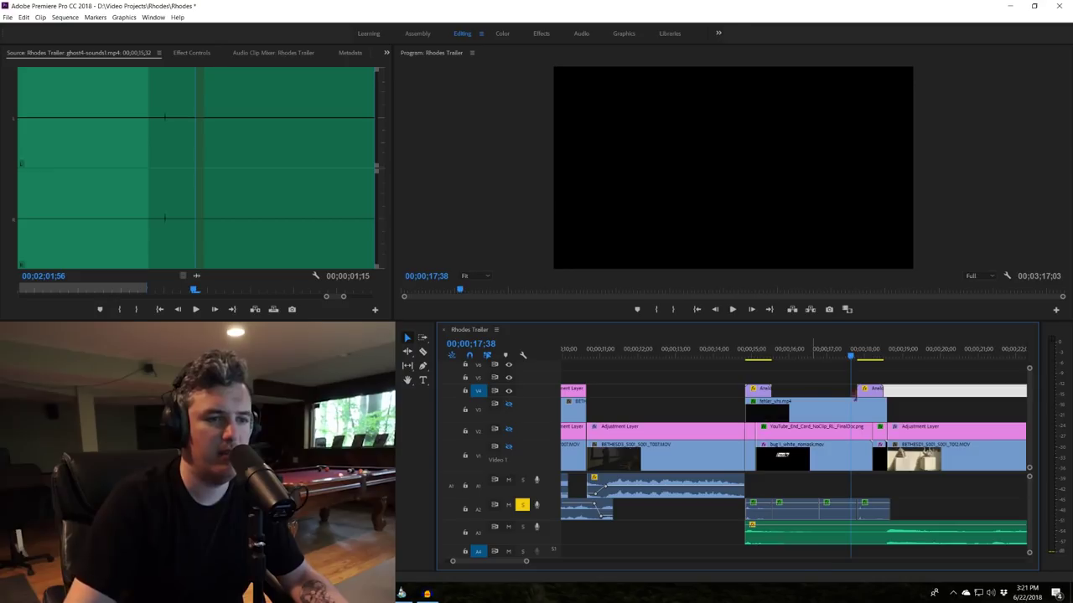
- Move the playhead back to 00;00;14;56 and scrub over the first V4 glitch overlay
drag(804, 515, 824, 499)
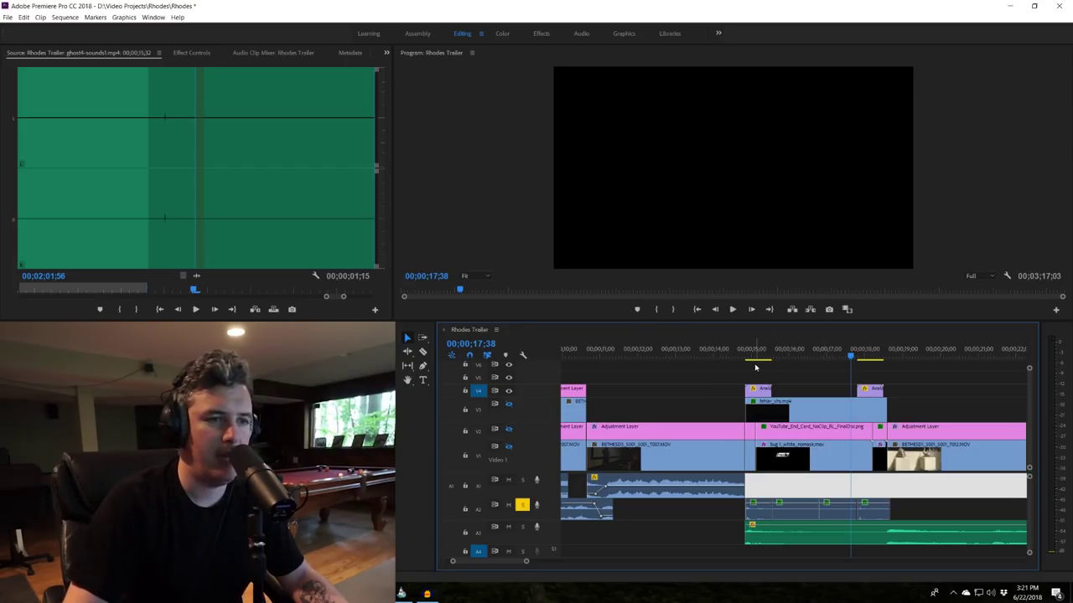
click(749, 358)
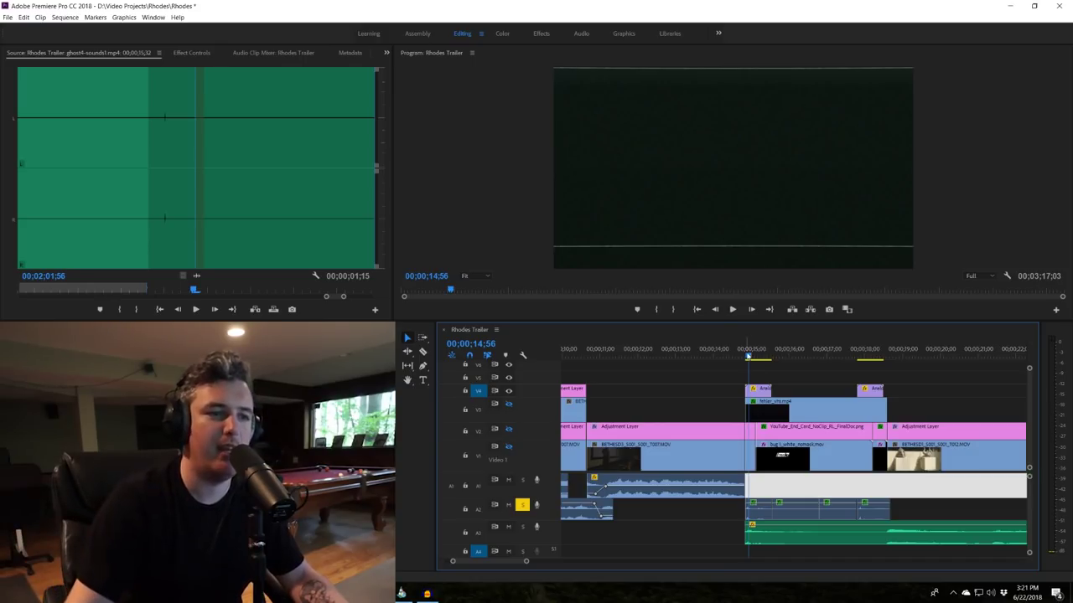
drag(746, 357, 765, 356)
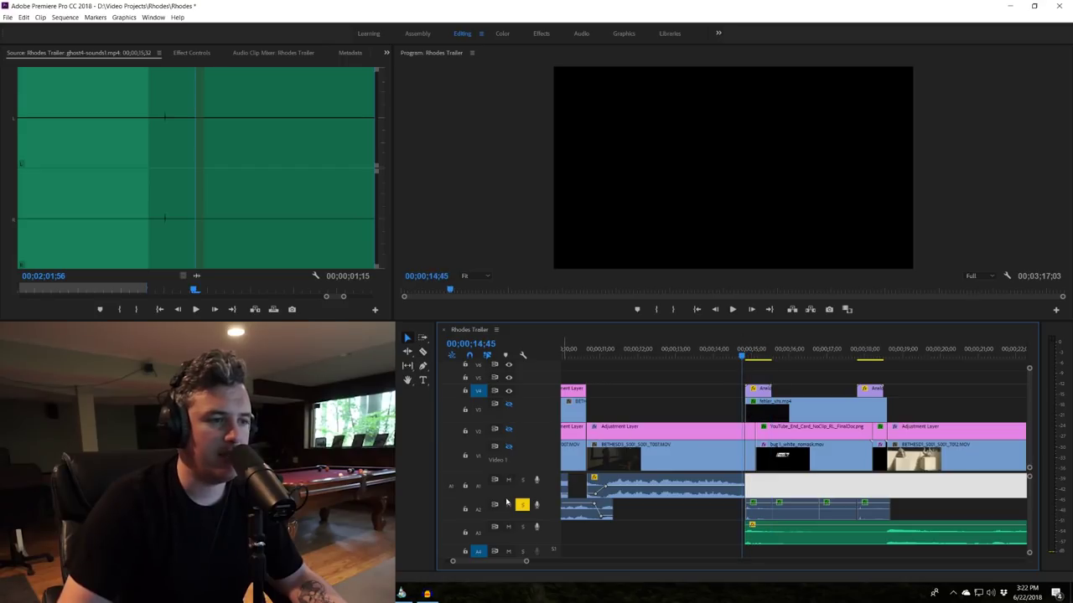
- Show video tracks V1, V2 and V3 again, turn off the A2 solo, and place the playhead at 00;00;14;44
click(508, 447)
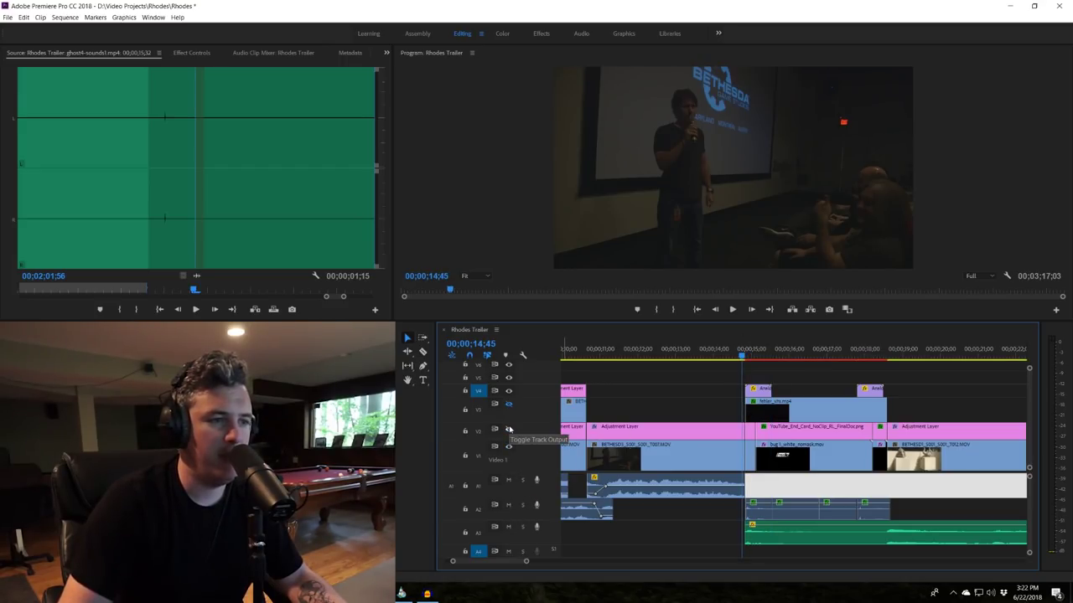
click(508, 429)
drag(876, 351, 741, 362)
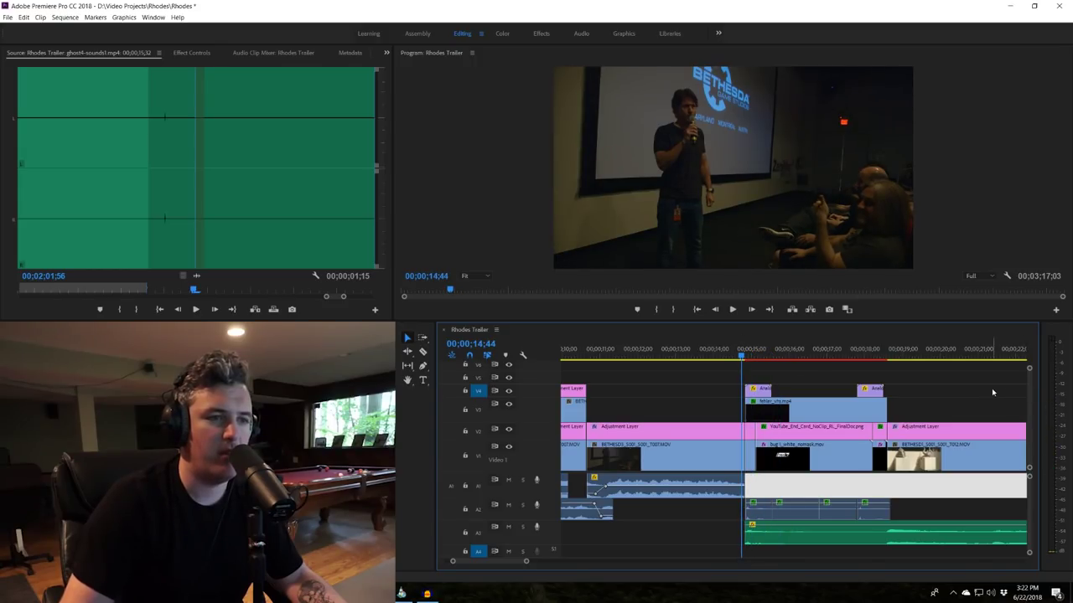
- Play the complete logo section from 00;00;14;44 through to the helmet statues shot at 00;00;18;52
key(space)
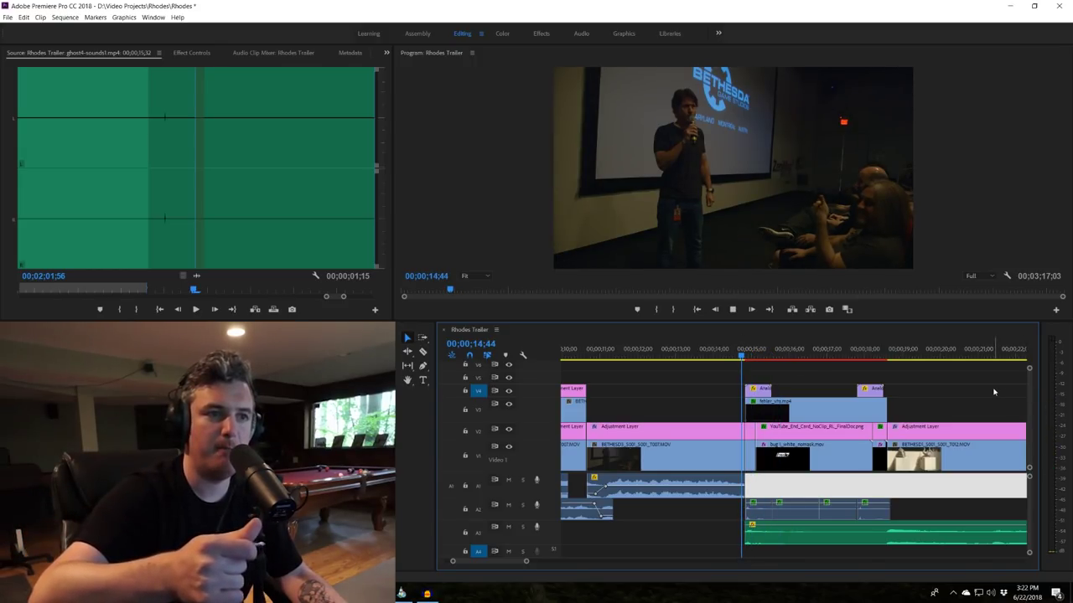
key(space)
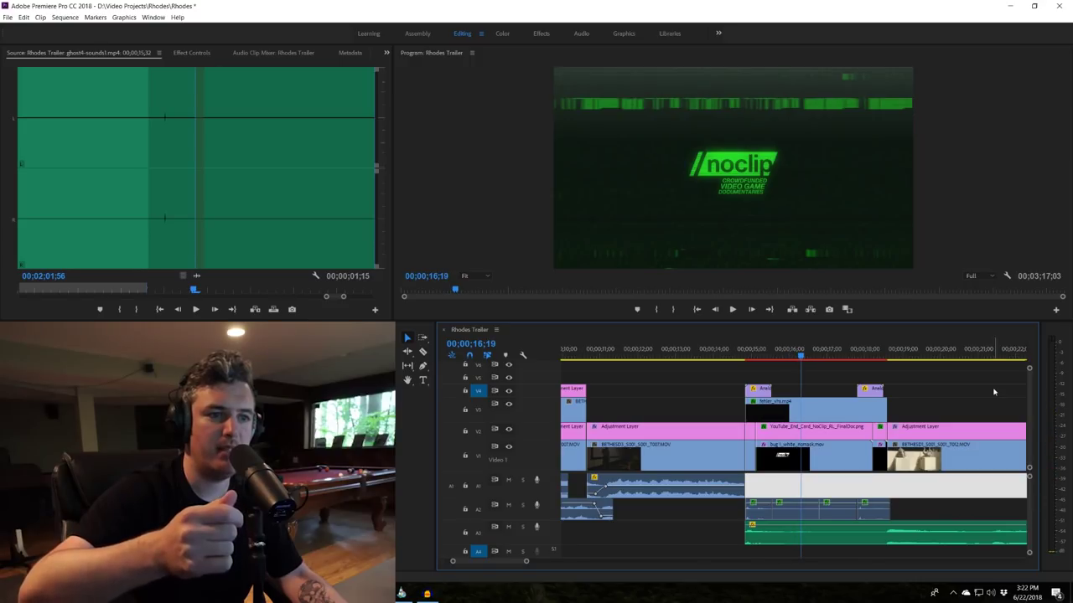
key(space)
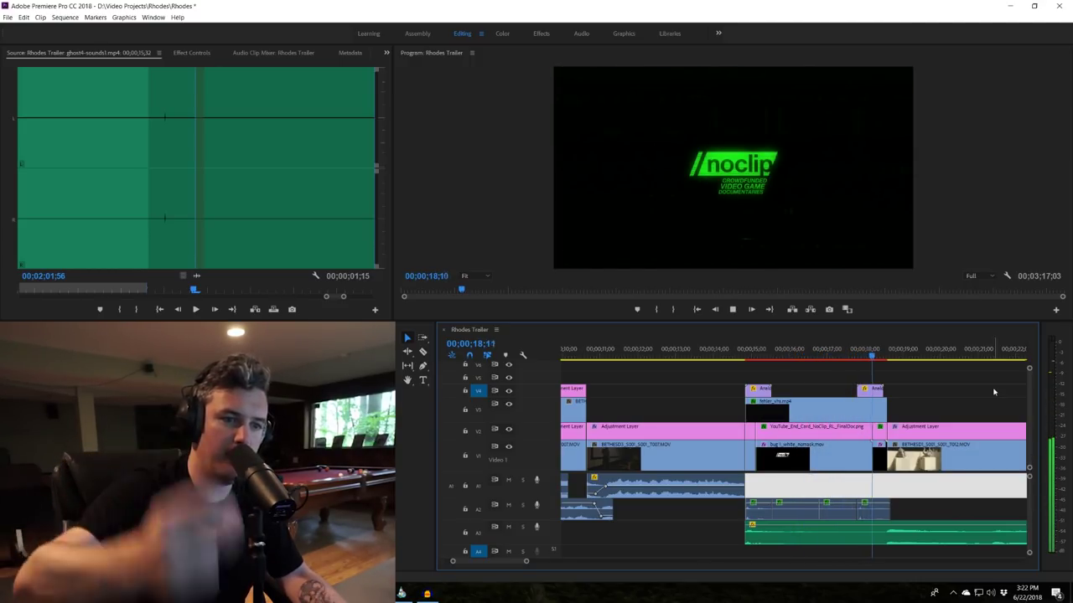
key(space)
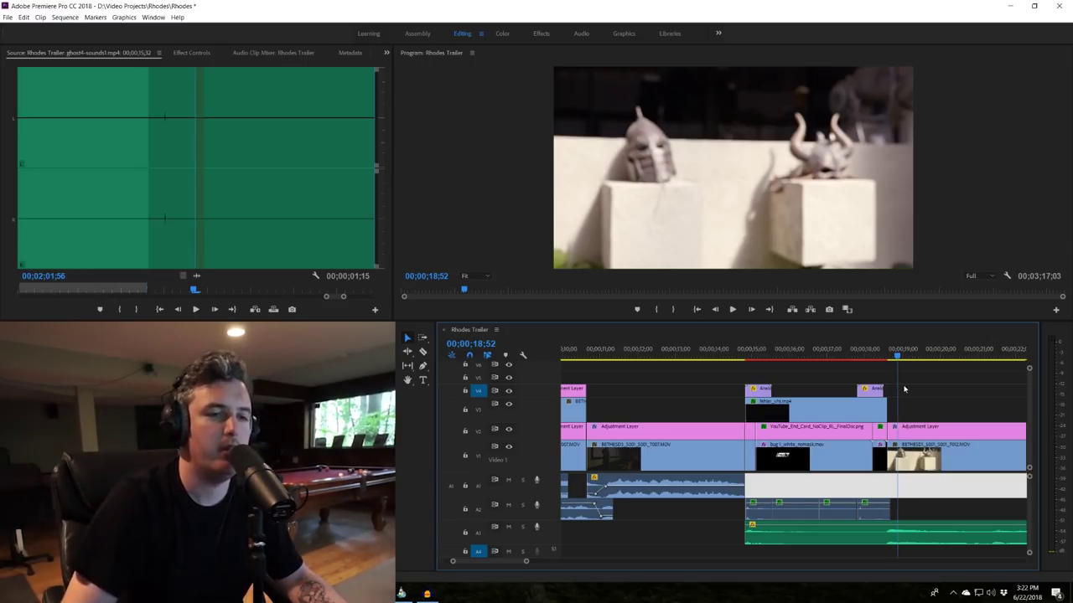
- Play the shots following the logo from 00;00;18;52 and stop at 00;00;33;15, before the stacked light leak clips
scroll(914, 389, down, 3)
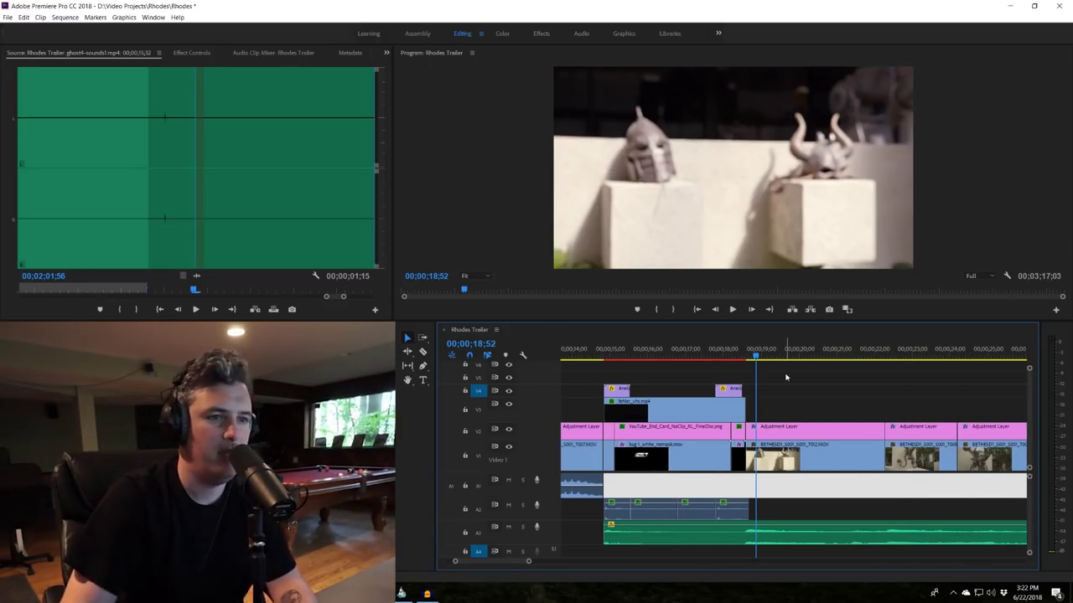
scroll(756, 360, down, 6)
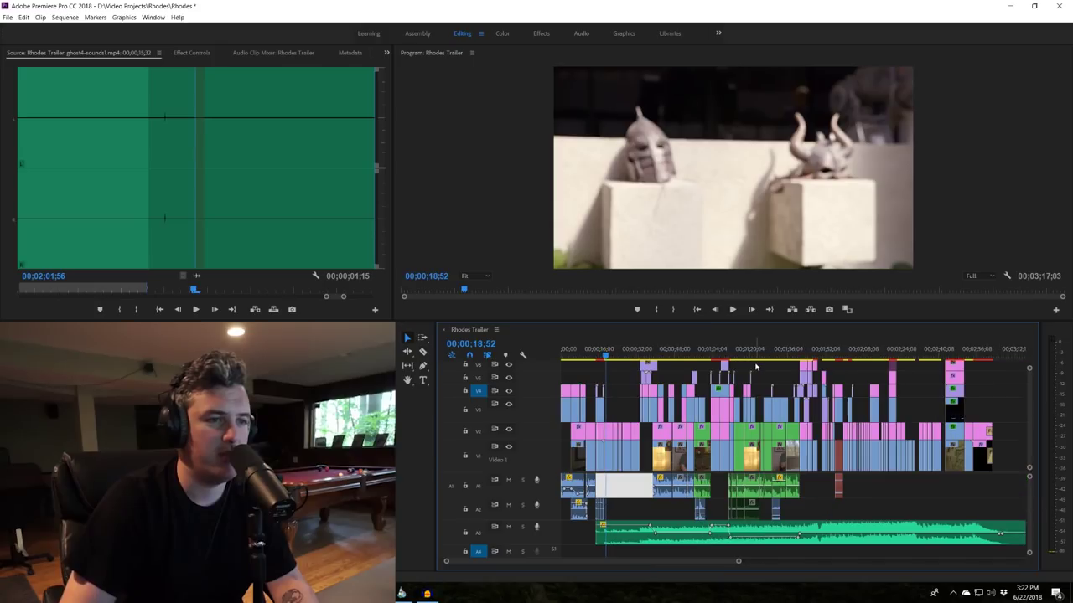
scroll(780, 373, up, 5)
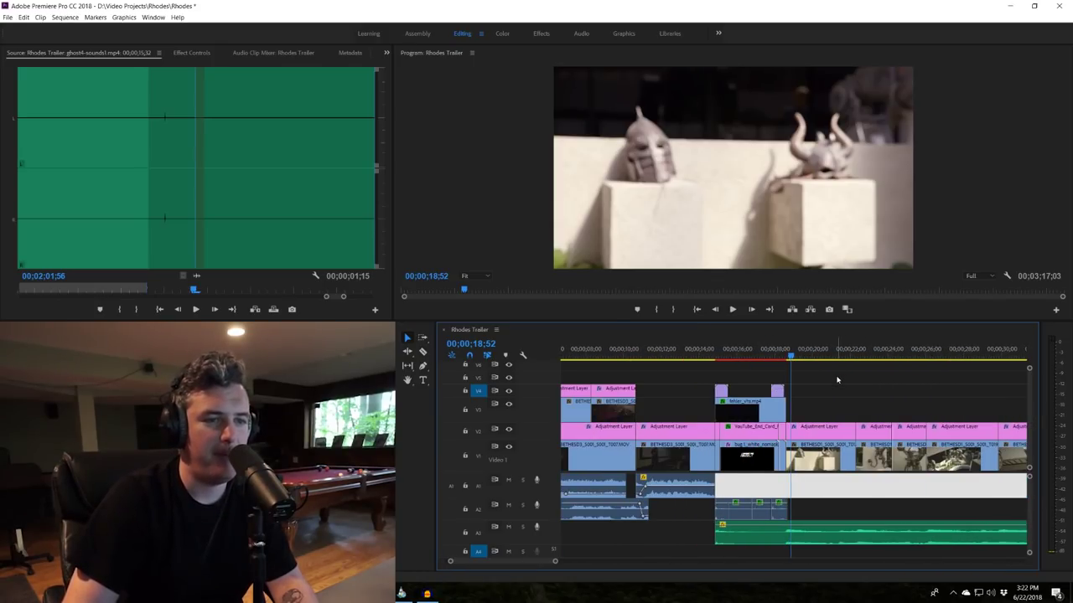
scroll(748, 394, down, 3)
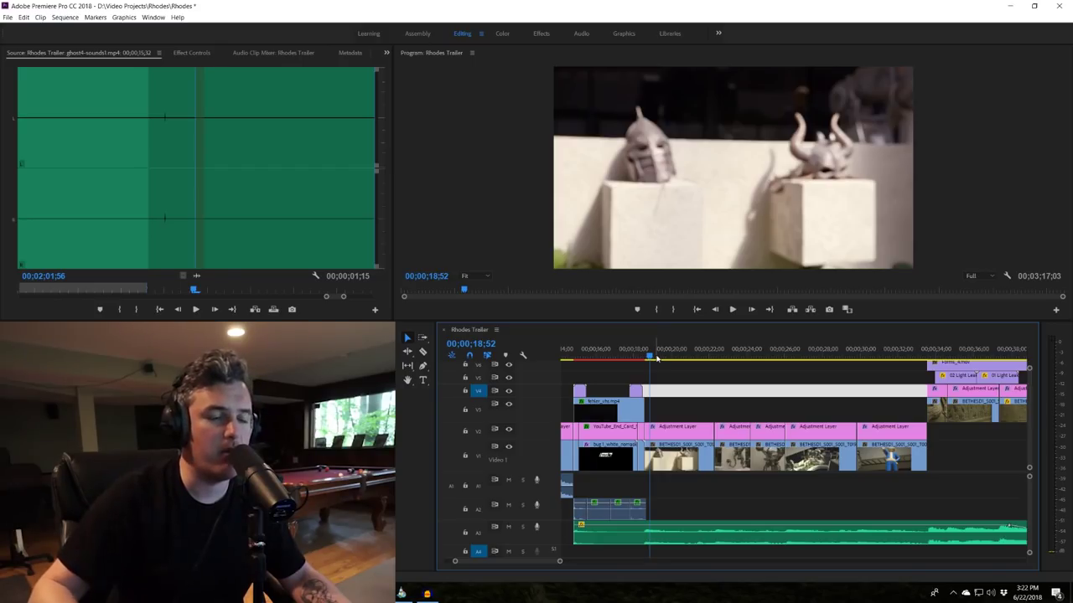
key(space)
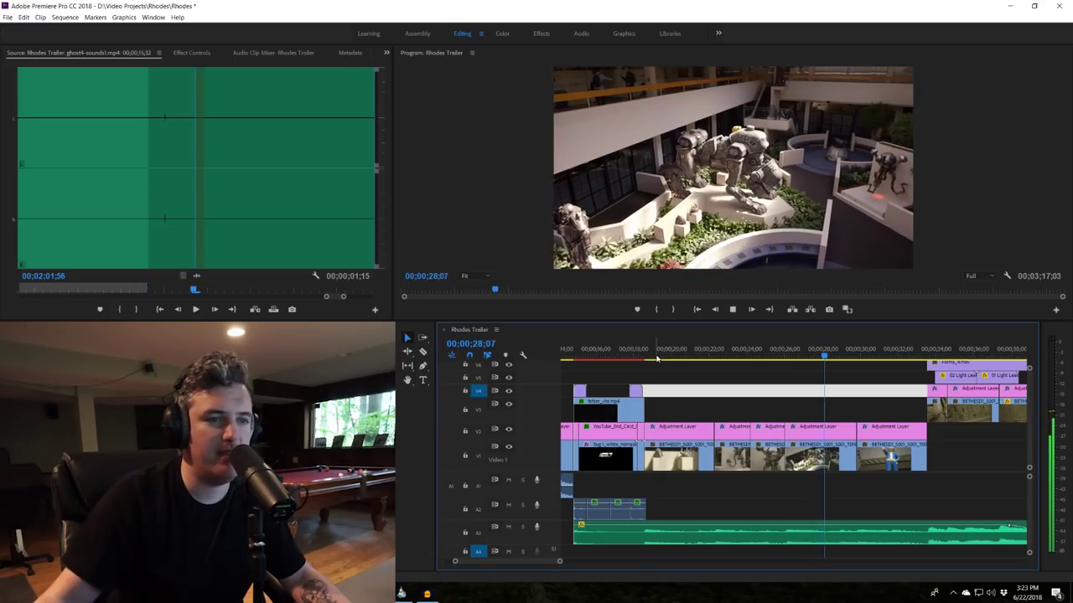
scroll(794, 465, down, 4)
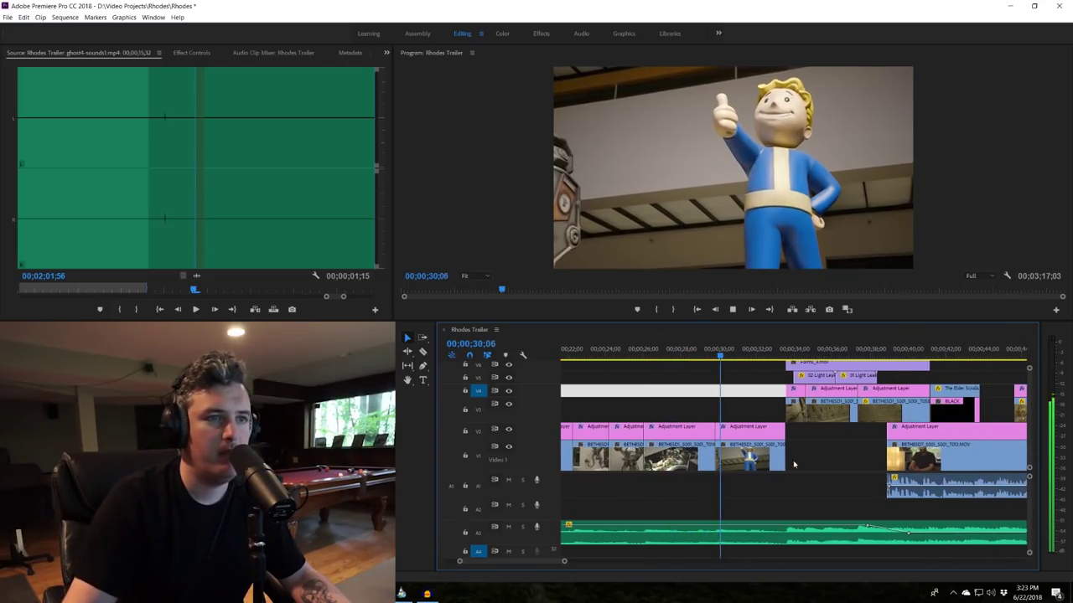
scroll(794, 465, up, 4)
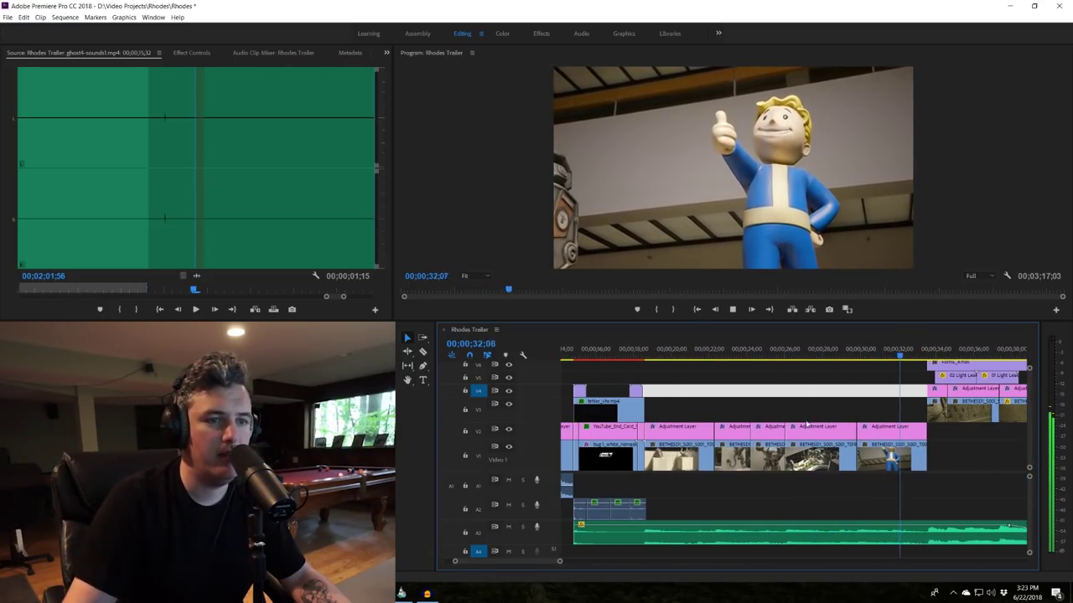
key(space)
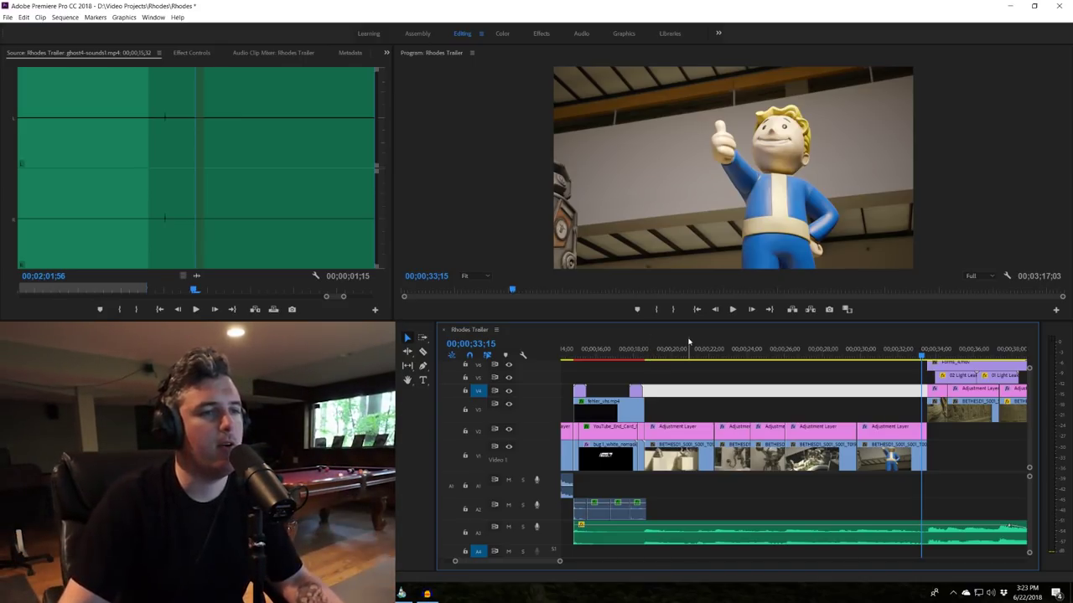
- Move the playhead to 00;00;18;36 and review the opening helmet statues shot up to 00;00;21;23
drag(645, 354, 648, 379)
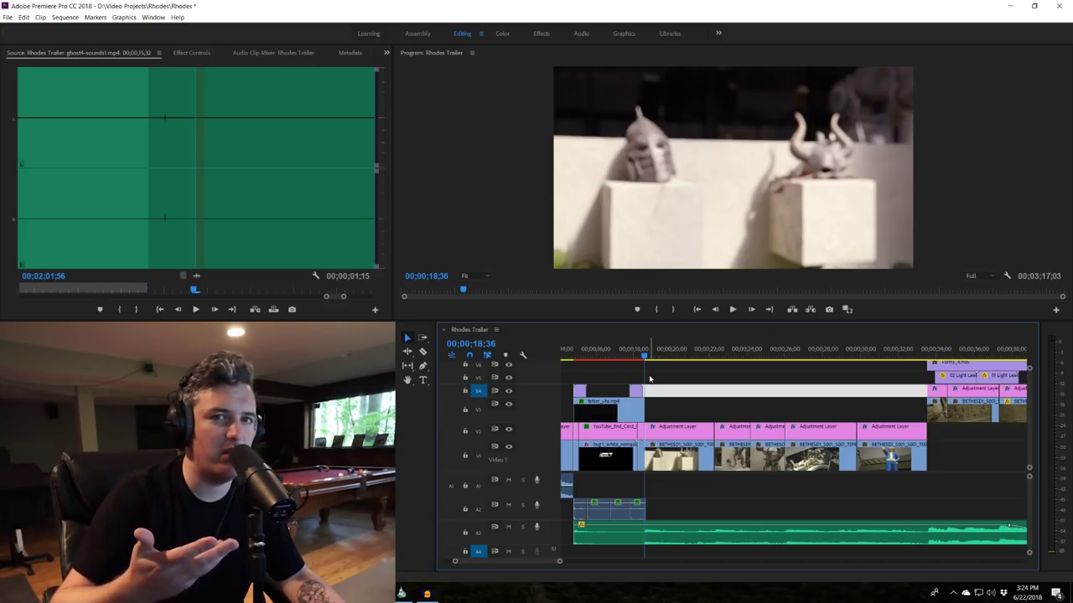
key(space)
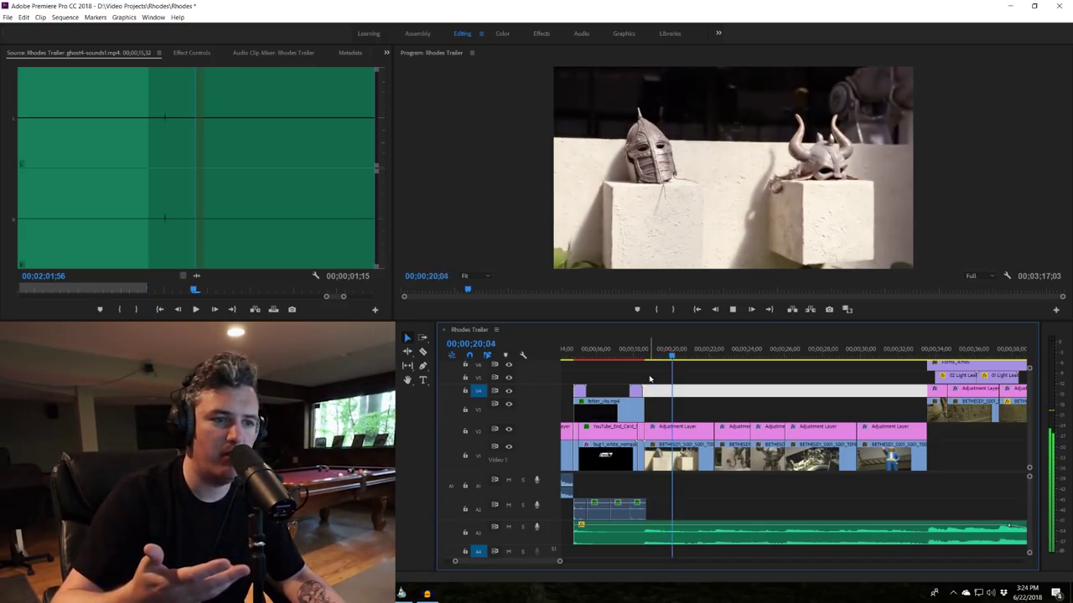
key(space)
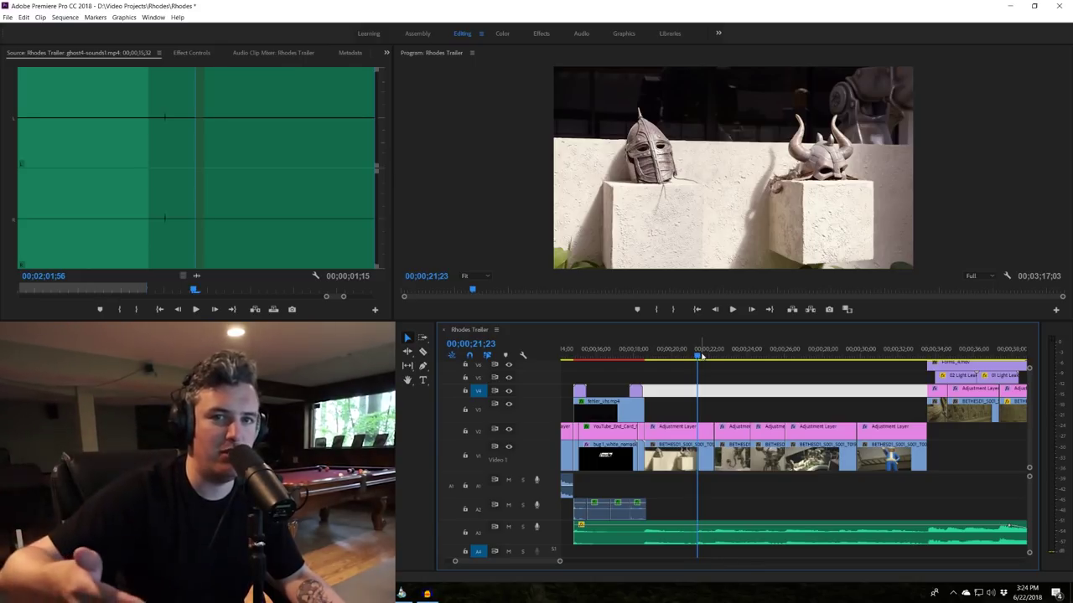
- Replay the post-logo shots from 00;00;18;45 and place the playhead at 00;00;22;11, near the end of the helmet statues shot
click(653, 358)
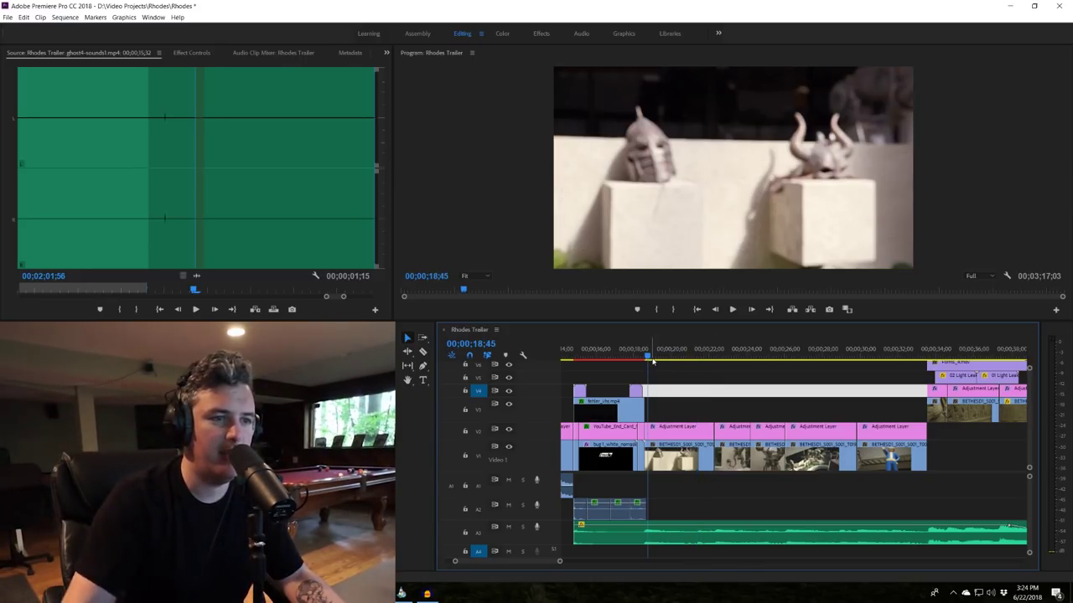
key(space)
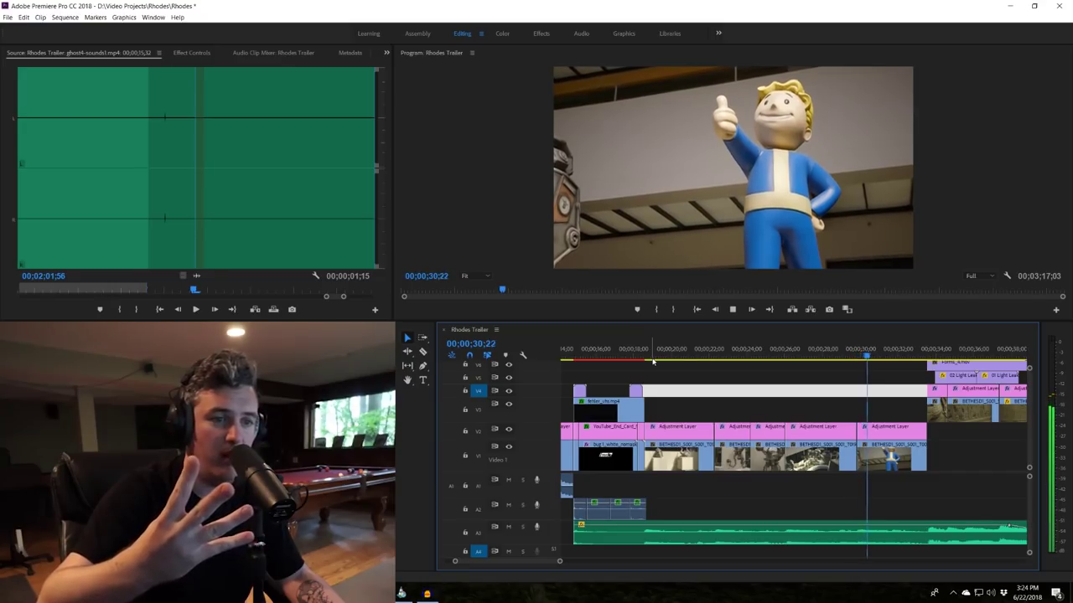
key(space)
click(713, 358)
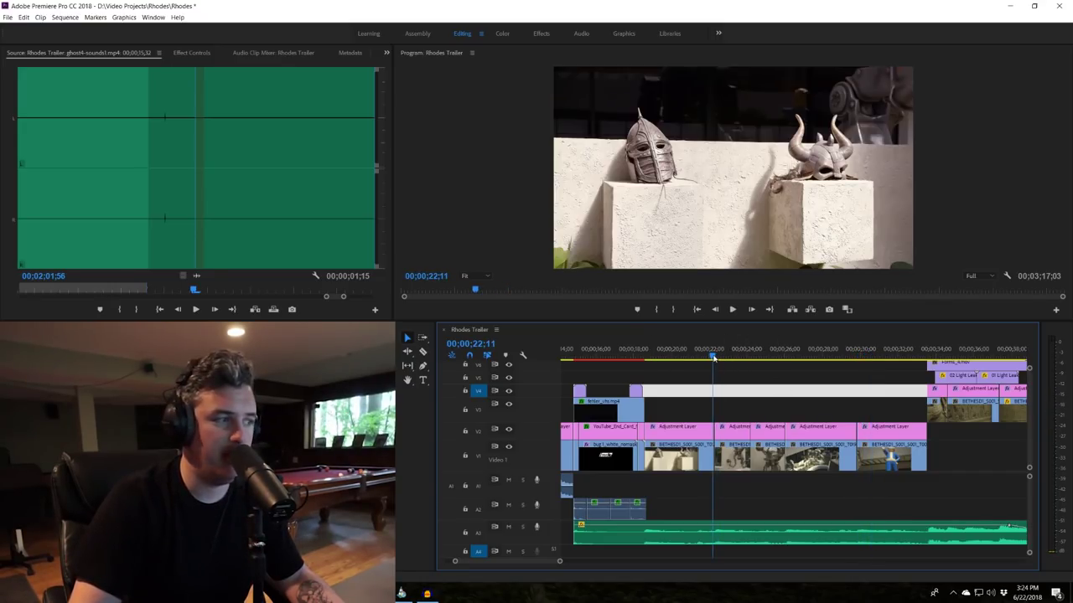
- Scrub across the cut from the helmet statues to the following robot shots and play them up to 00;00;26;39
drag(710, 358, 739, 359)
drag(760, 358, 734, 357)
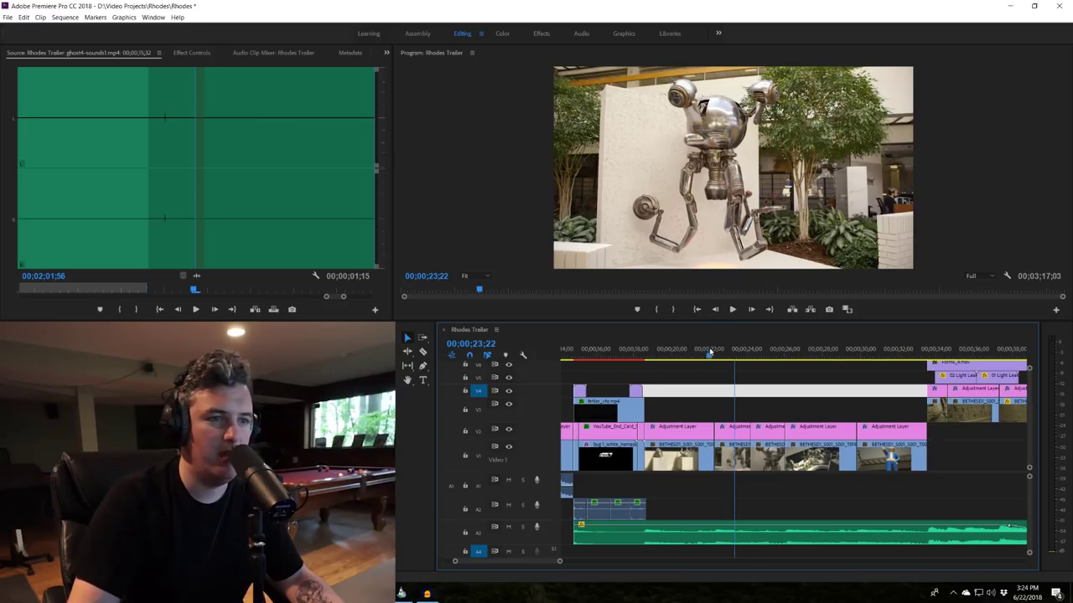
click(702, 354)
key(space)
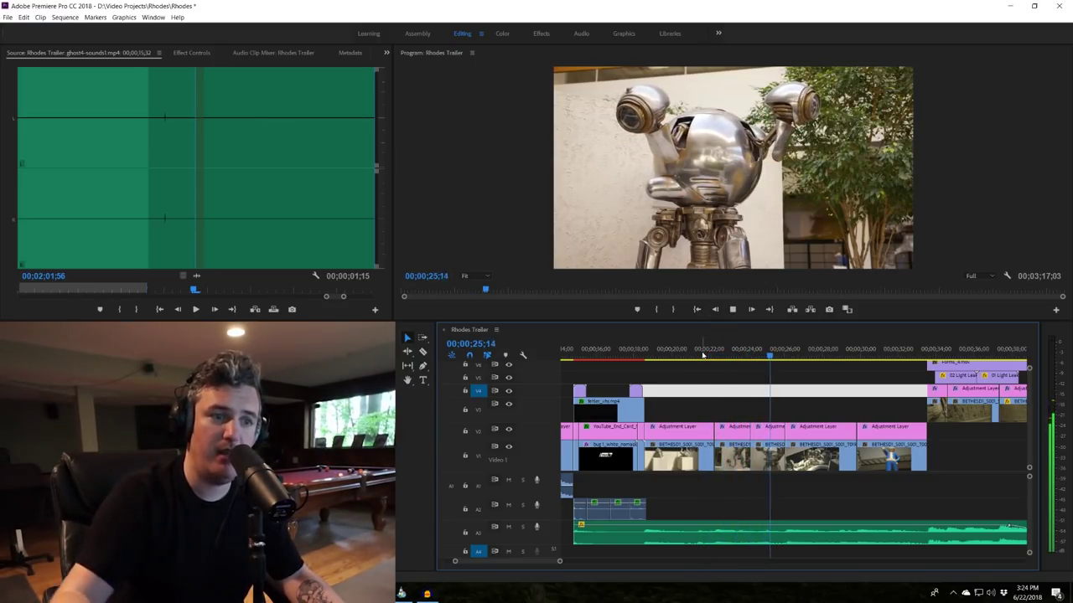
key(space)
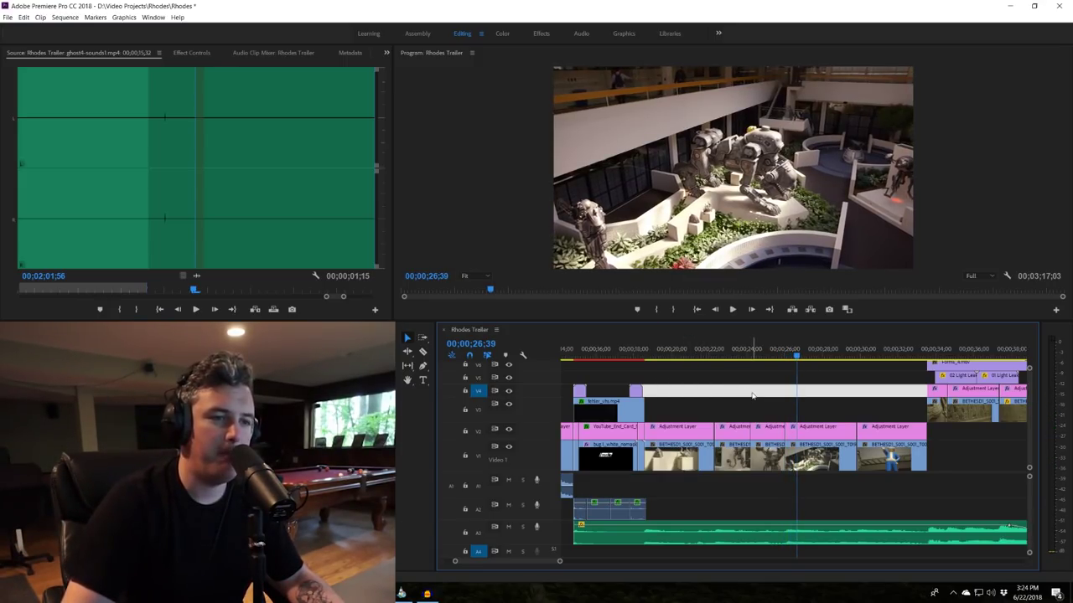
- Scrub ahead to the Vault Boy statue at 00;00;31;29, and play the sequence from 00;00;21;51 to 00;00;25;40
scroll(753, 396, down, 2)
click(699, 357)
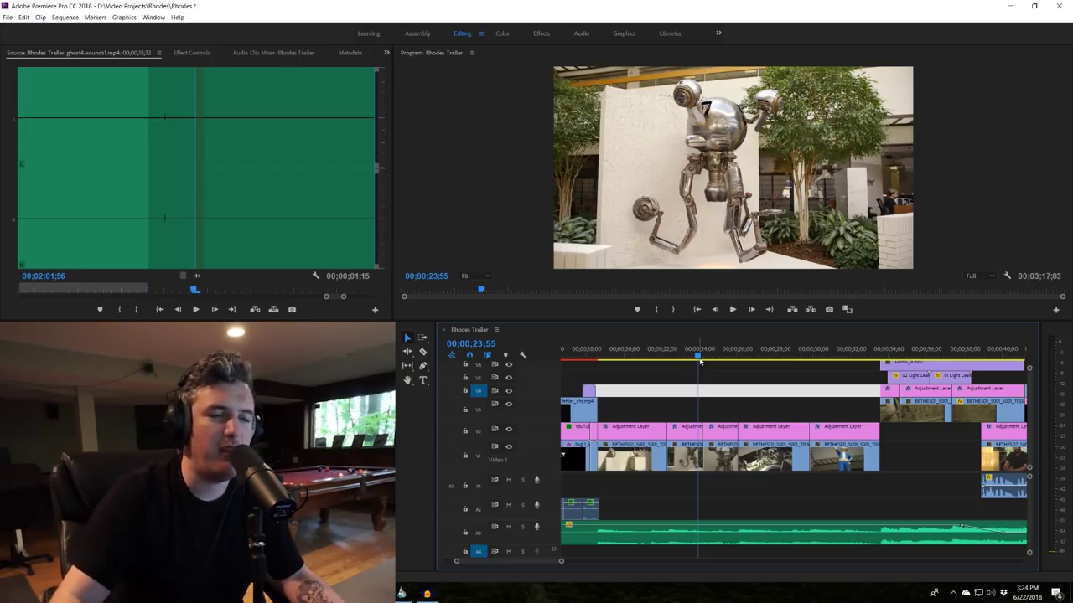
drag(673, 364, 843, 356)
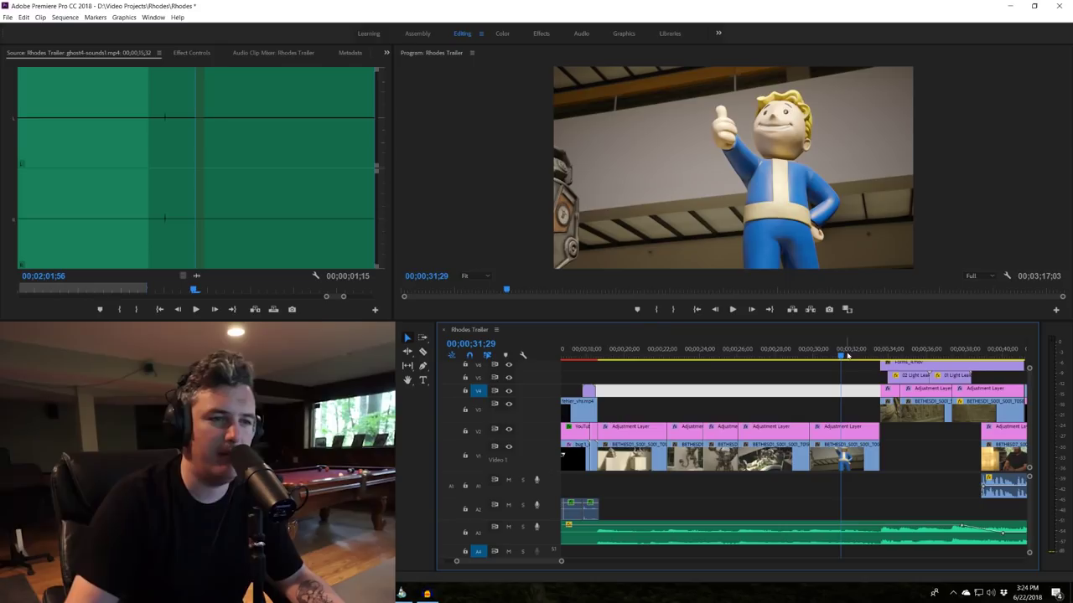
click(660, 349)
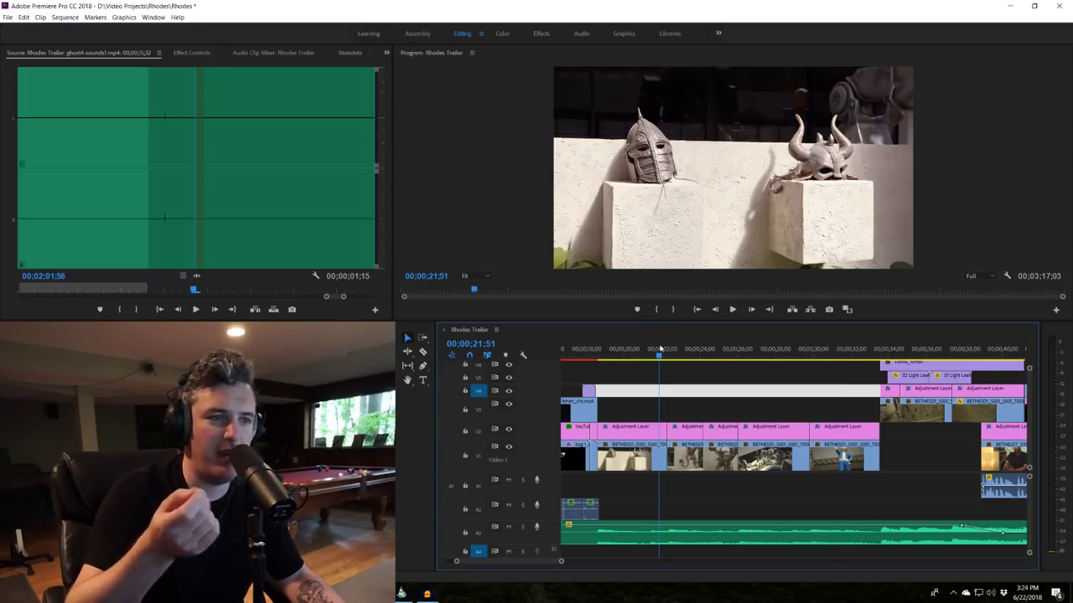
key(space)
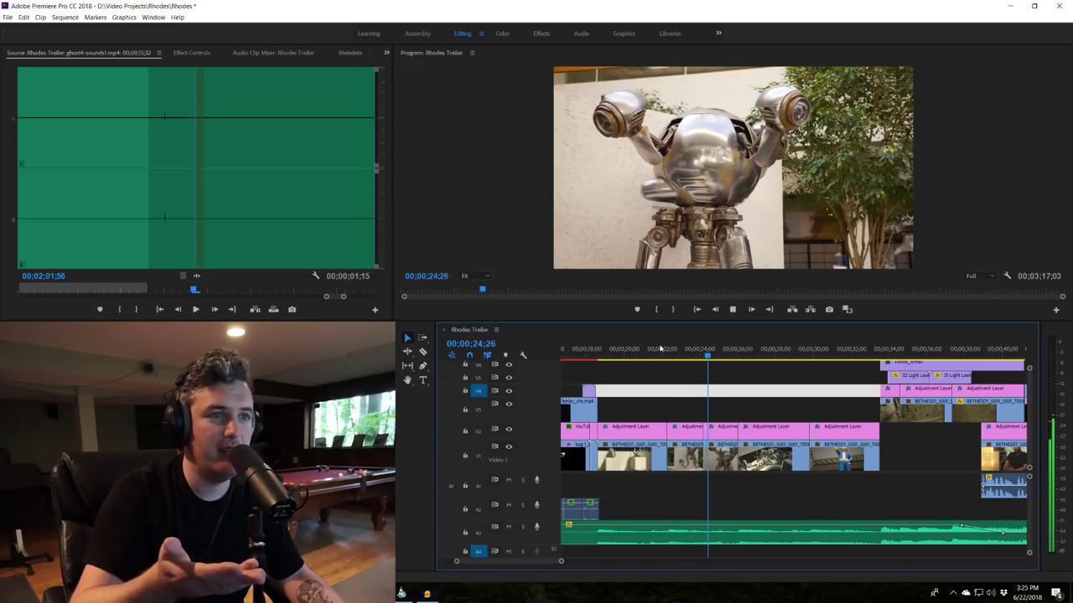
key(space)
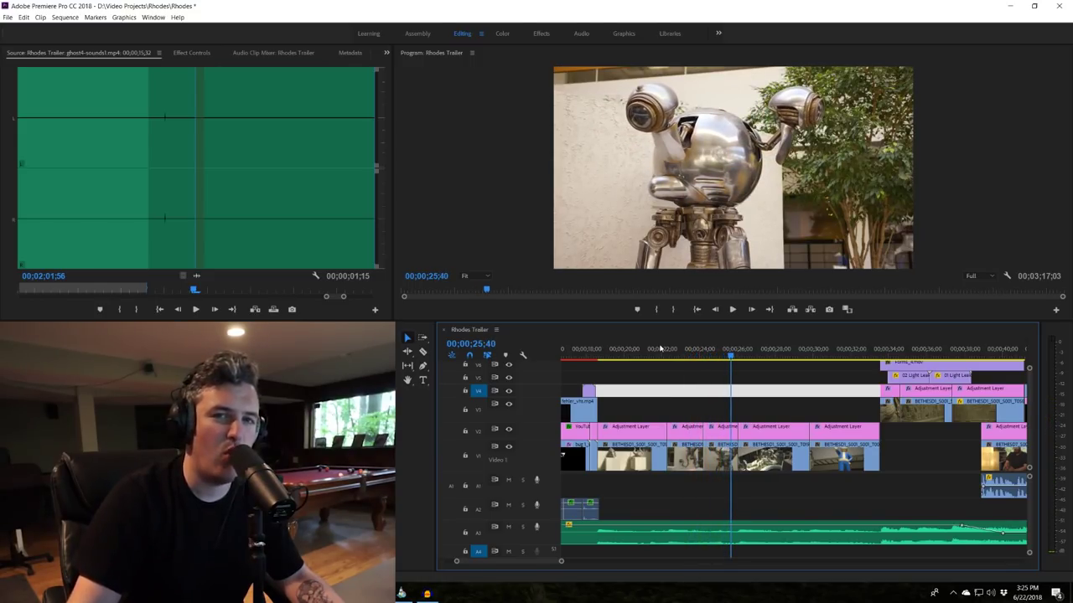
- Replay the cuts from the end of the helmet statues shot at 00;00;22;06 to the atrium shot at 00;00;26;44
click(664, 352)
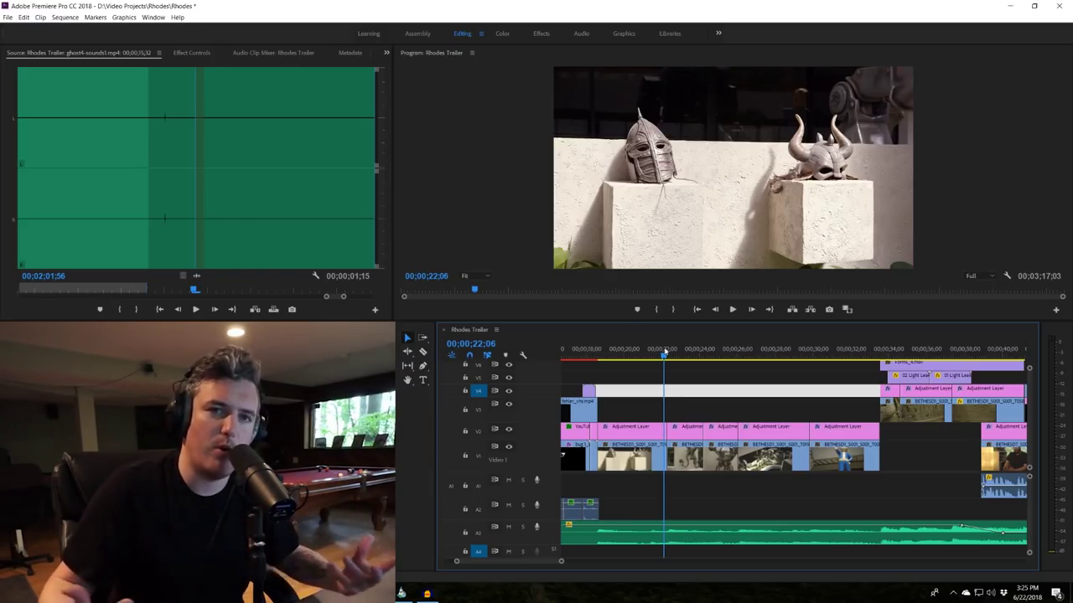
key(space)
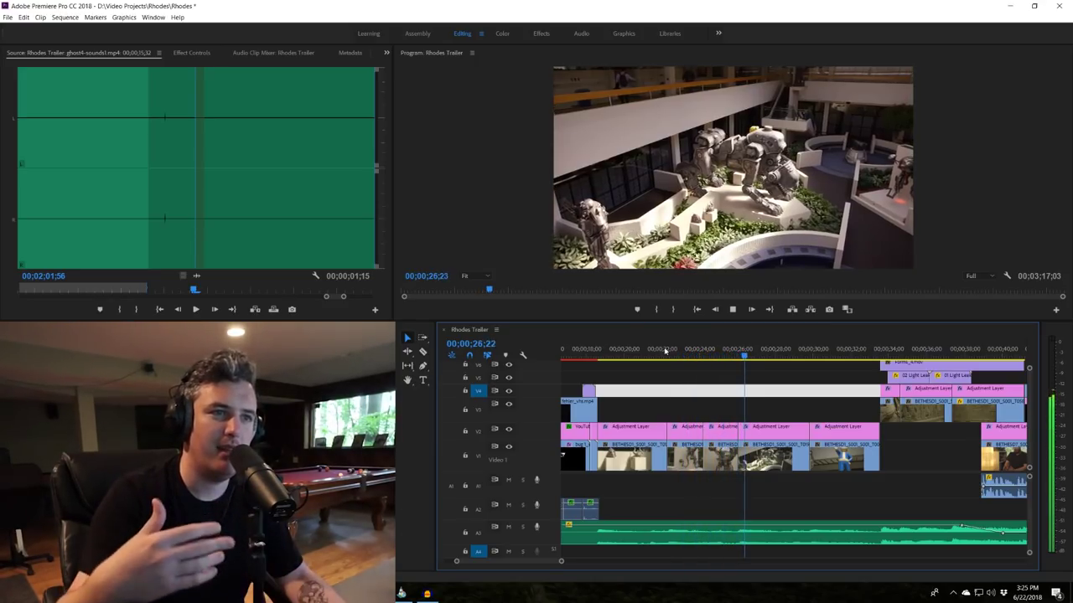
key(space)
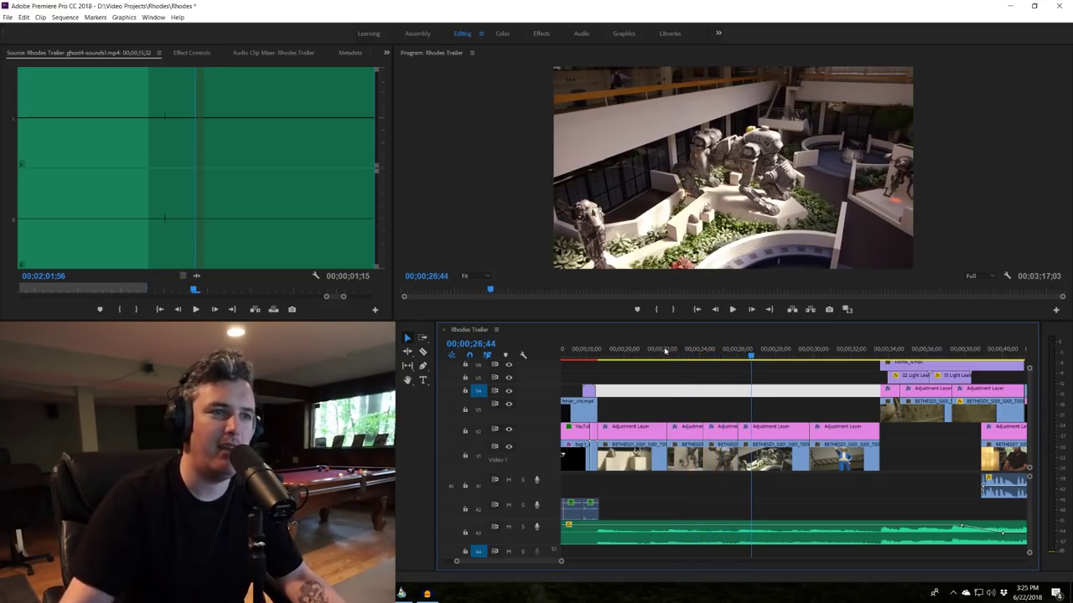
- Move the playhead to 00;00;32;57 on the Vault Boy shot and play the Elder Scrolls title section up to 00;00;40;27
scroll(730, 379, down, 2)
click(791, 352)
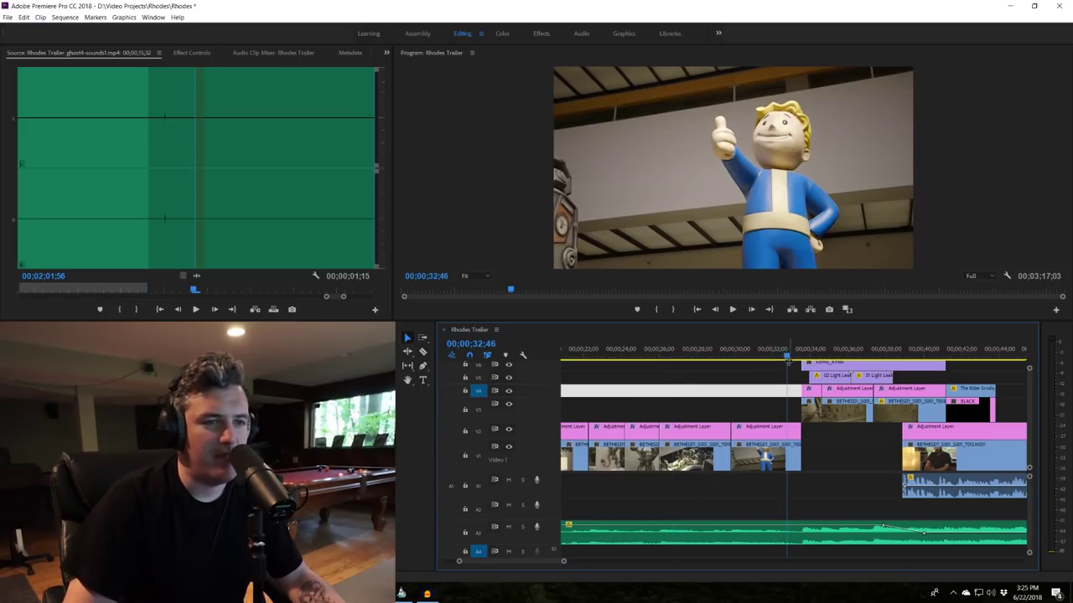
scroll(796, 373, down, 3)
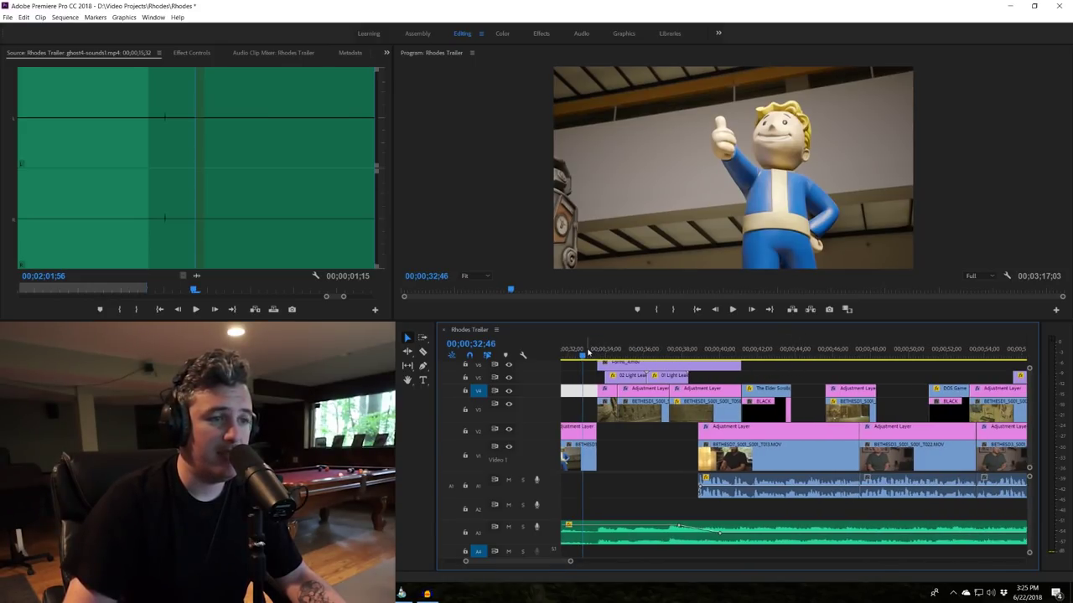
click(589, 353)
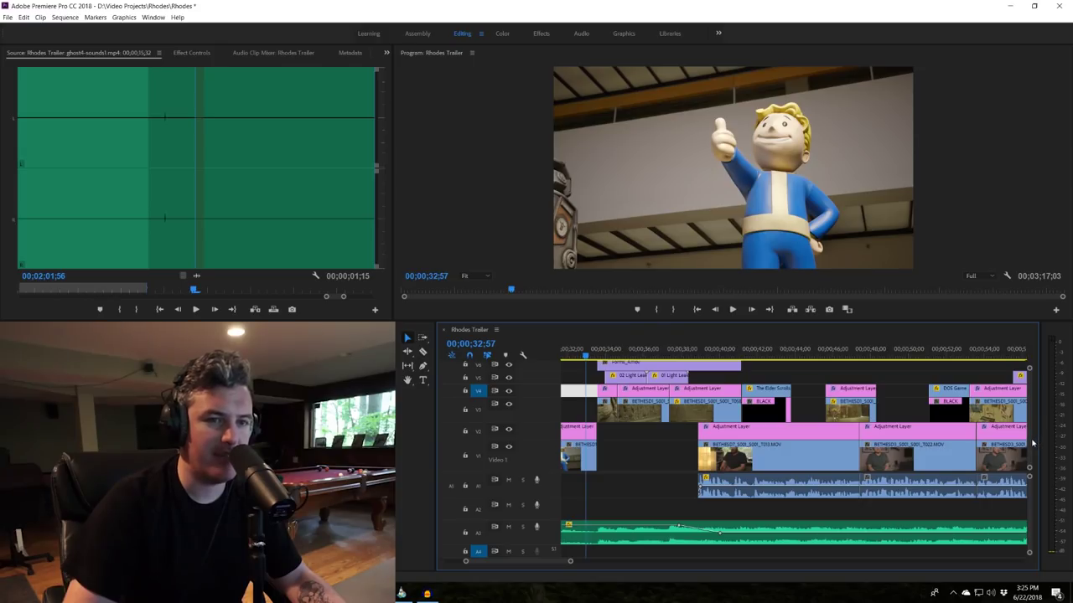
scroll(1033, 442, up, 2)
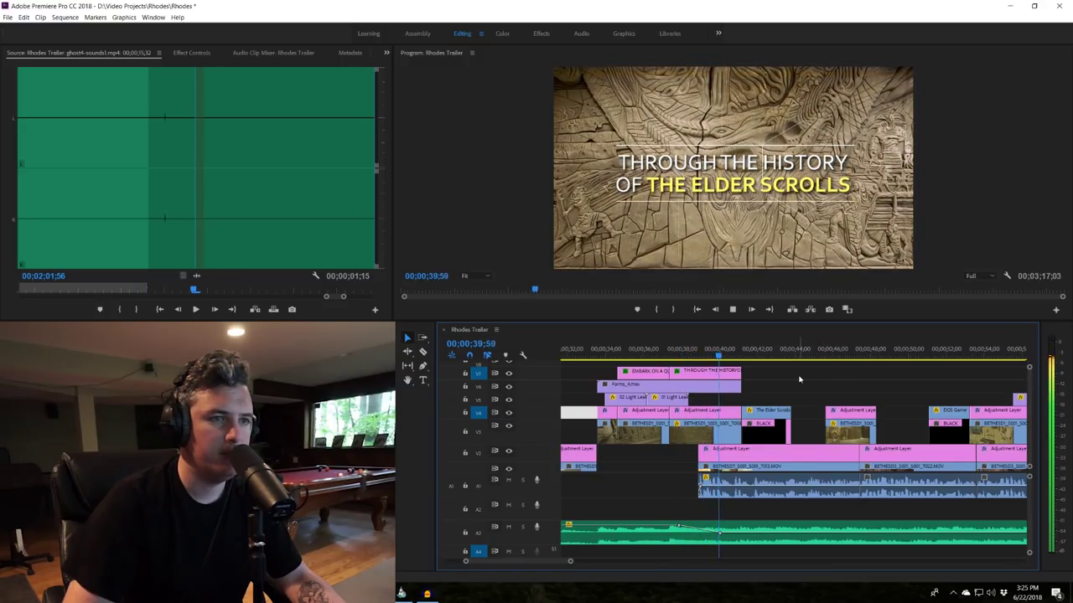
key(space)
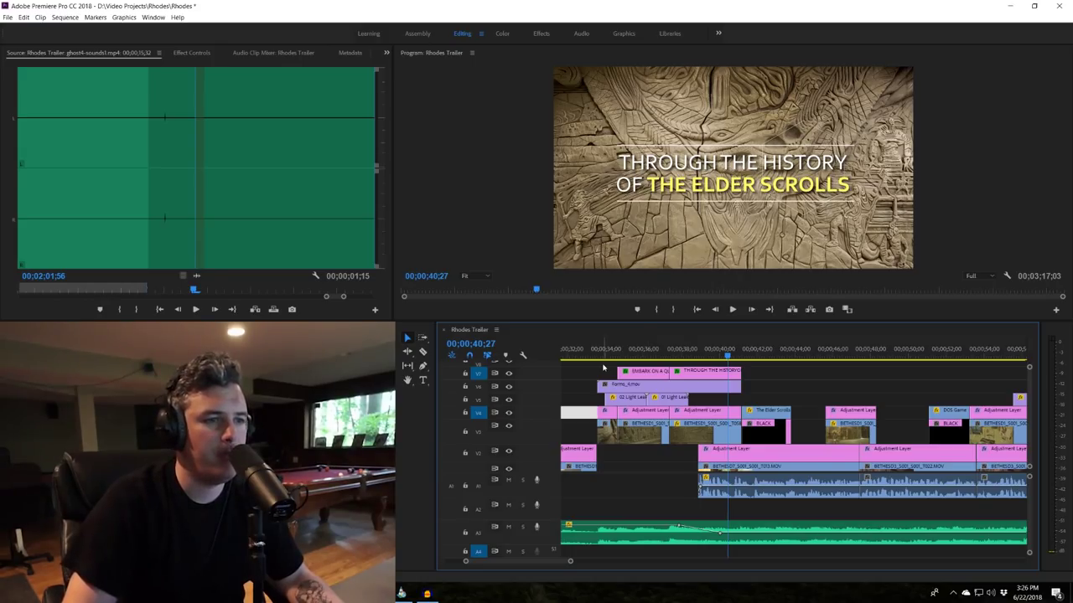
- Scrub the carved relief shots from 00;00;34;04 to the second title, and review the EMBARK ON A QUEST title up to 00;00;35;59
drag(602, 357, 608, 357)
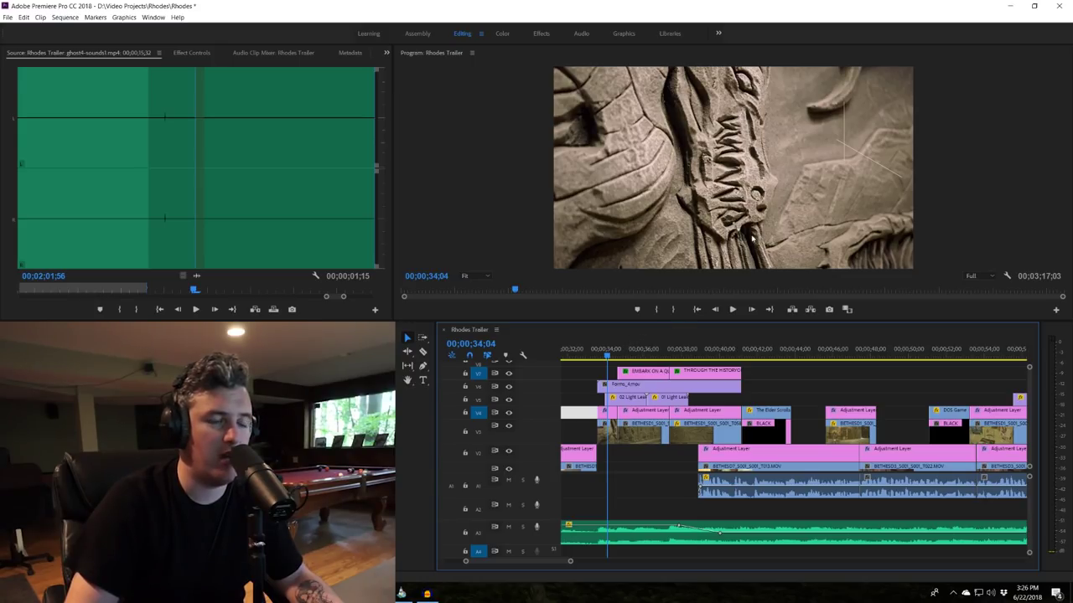
drag(627, 356, 684, 357)
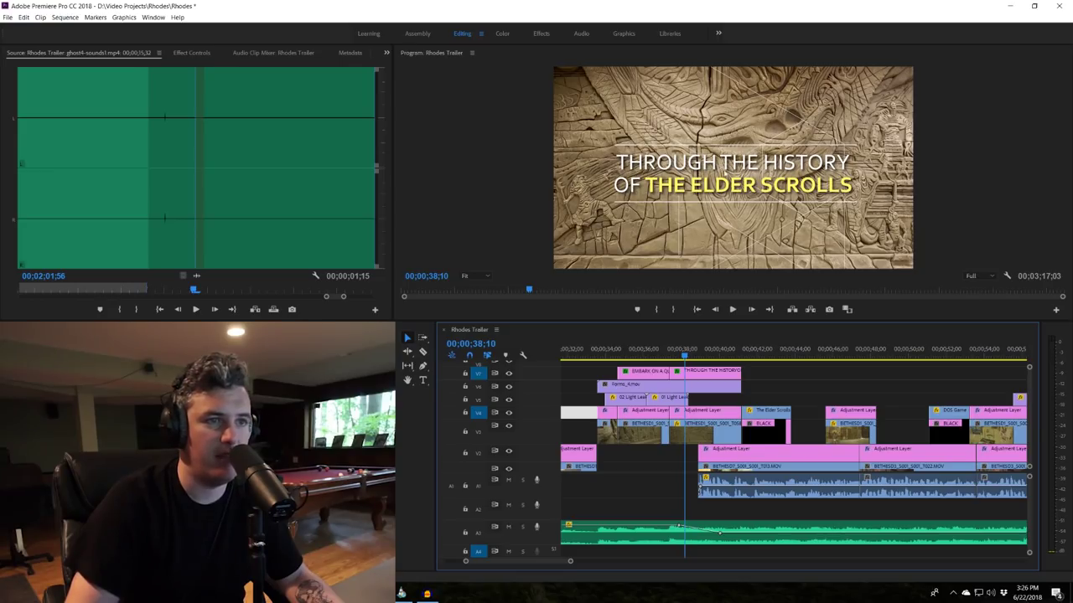
click(679, 355)
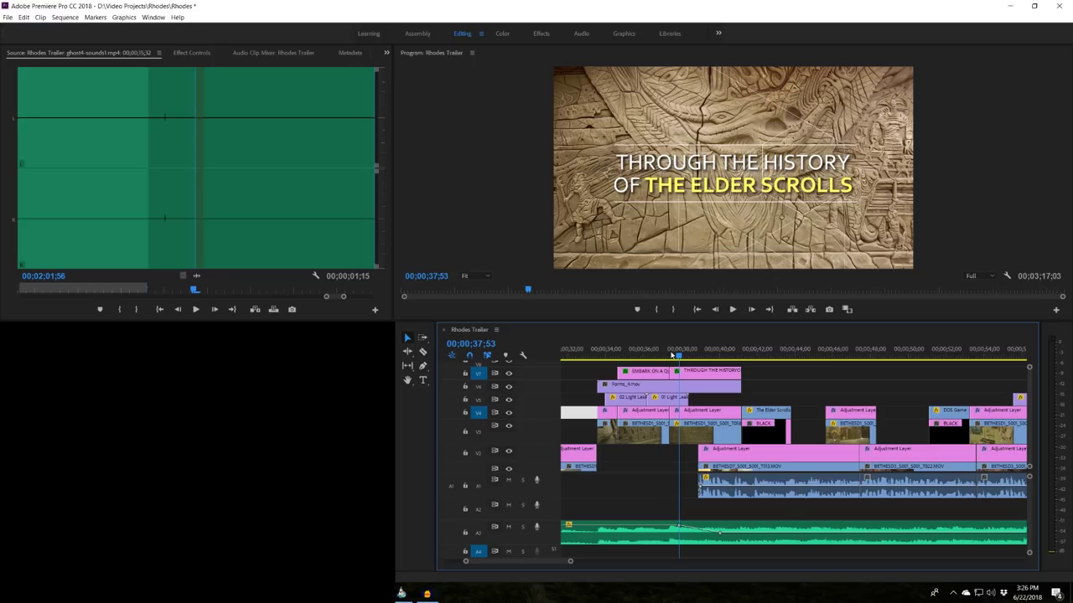
click(640, 355)
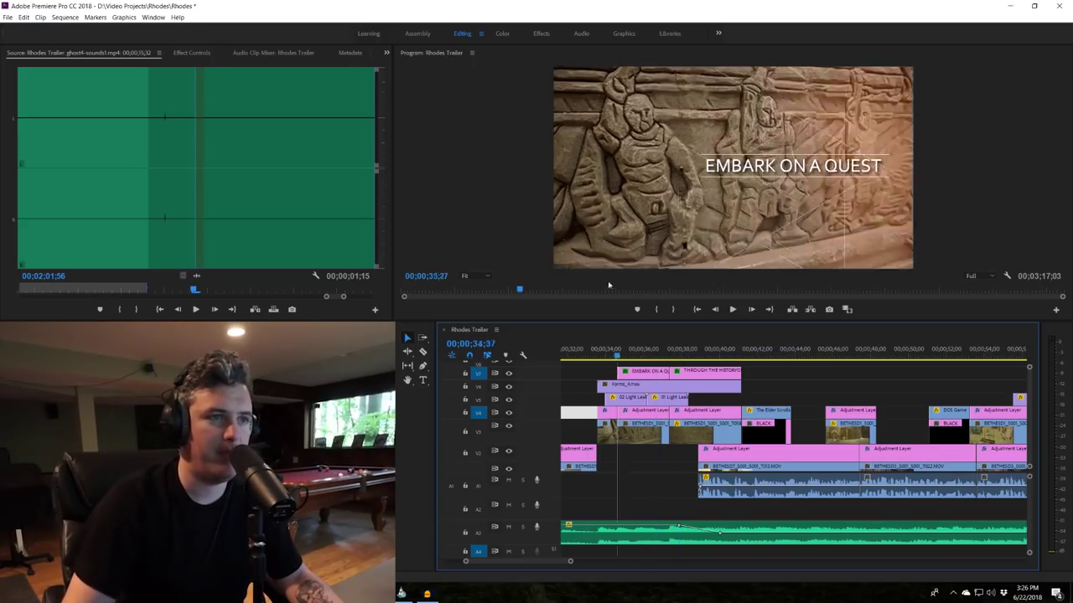
key(space)
key(space)
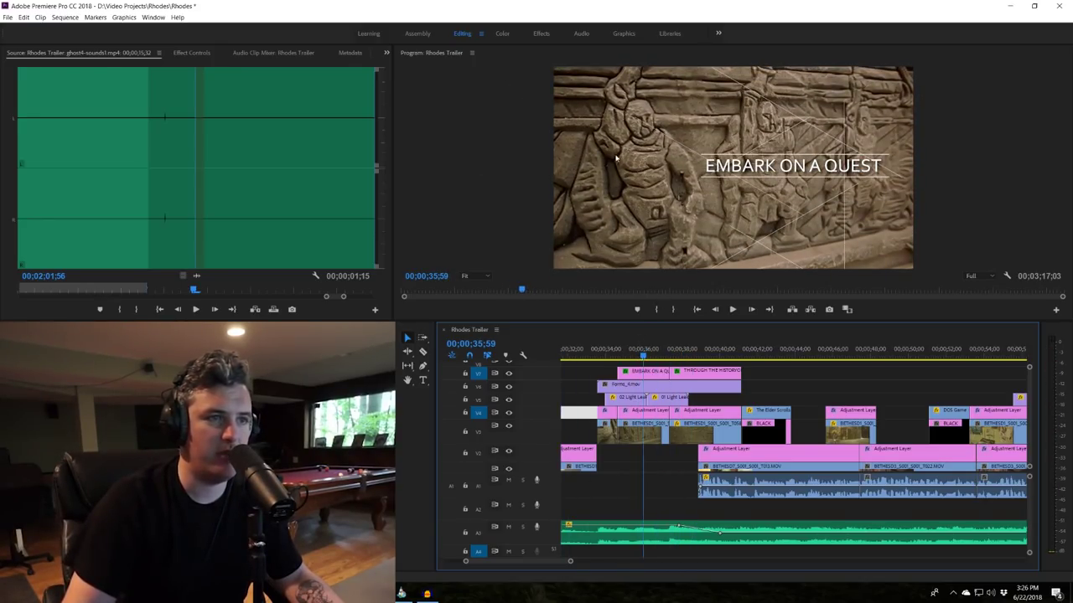
- Toggle the V4 adjustment layer track off and on to compare the grading at 00;00;34;09, 00;00;36;24 and 00;00;46;44
click(611, 350)
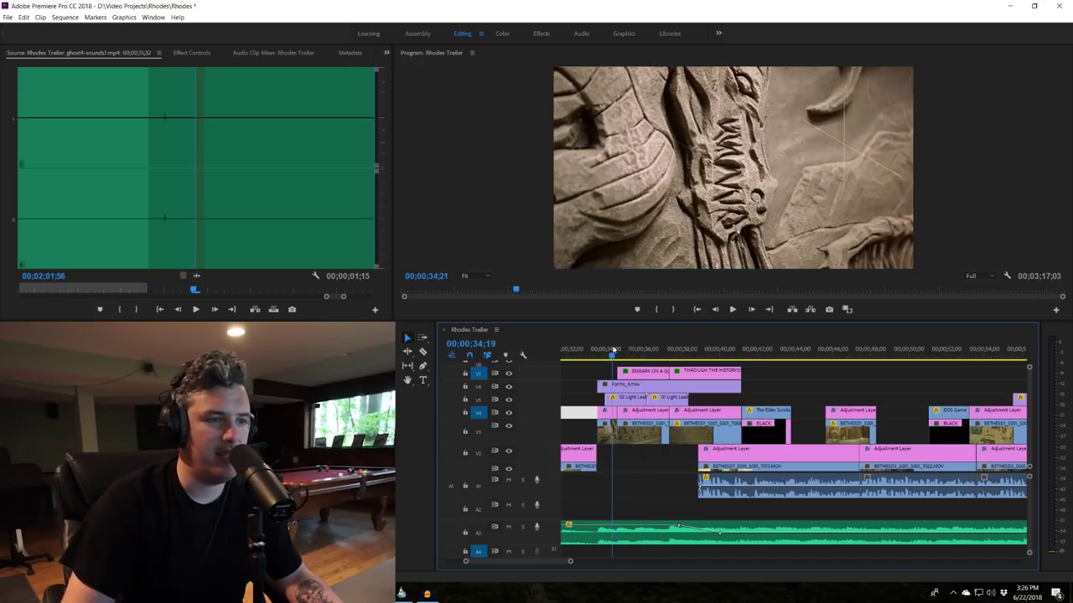
click(509, 414)
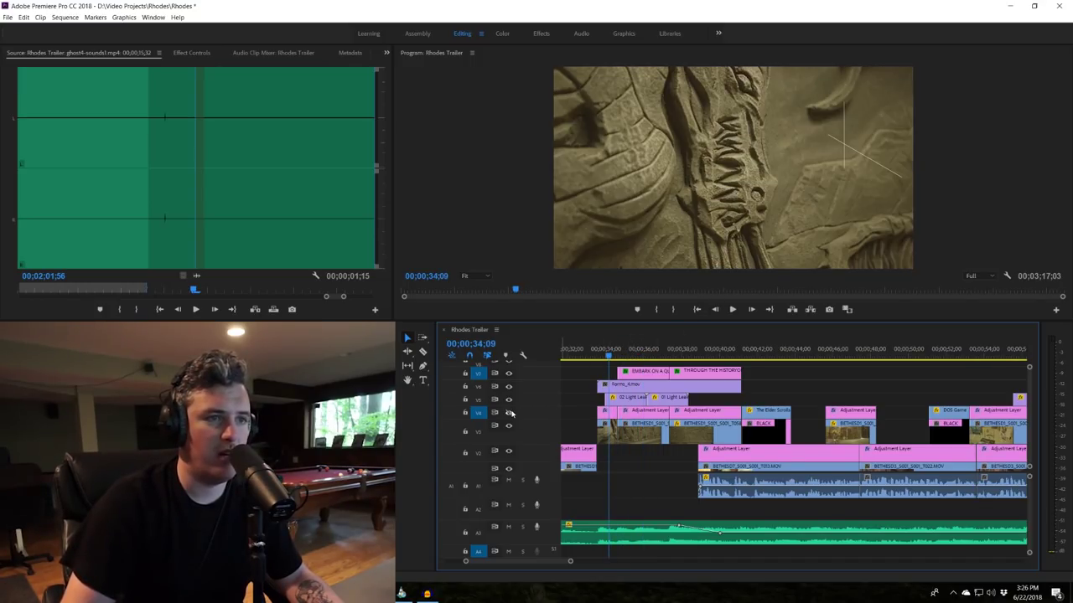
click(652, 355)
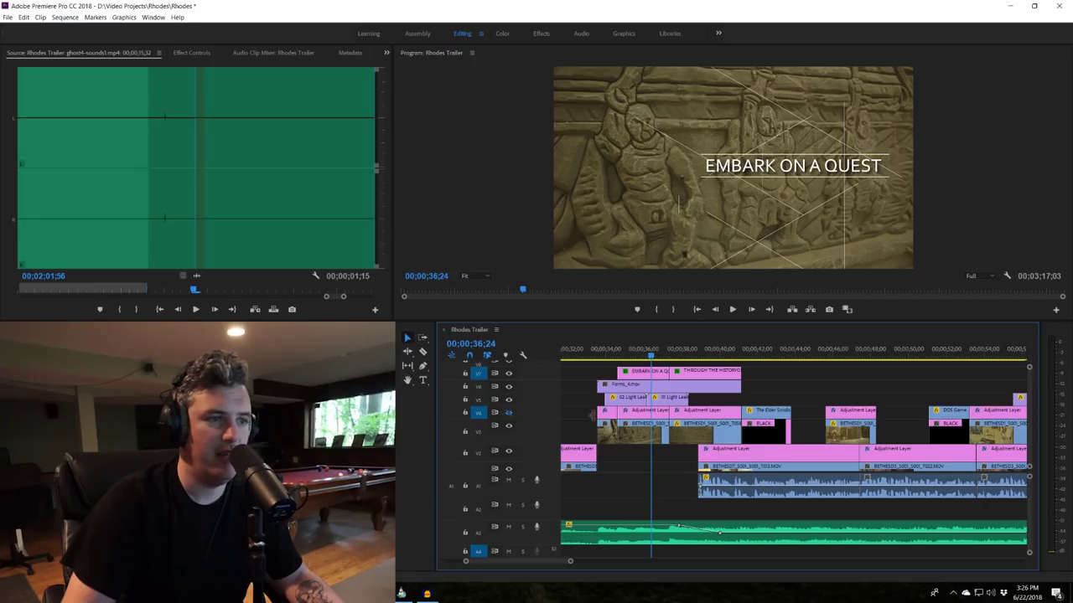
click(509, 414)
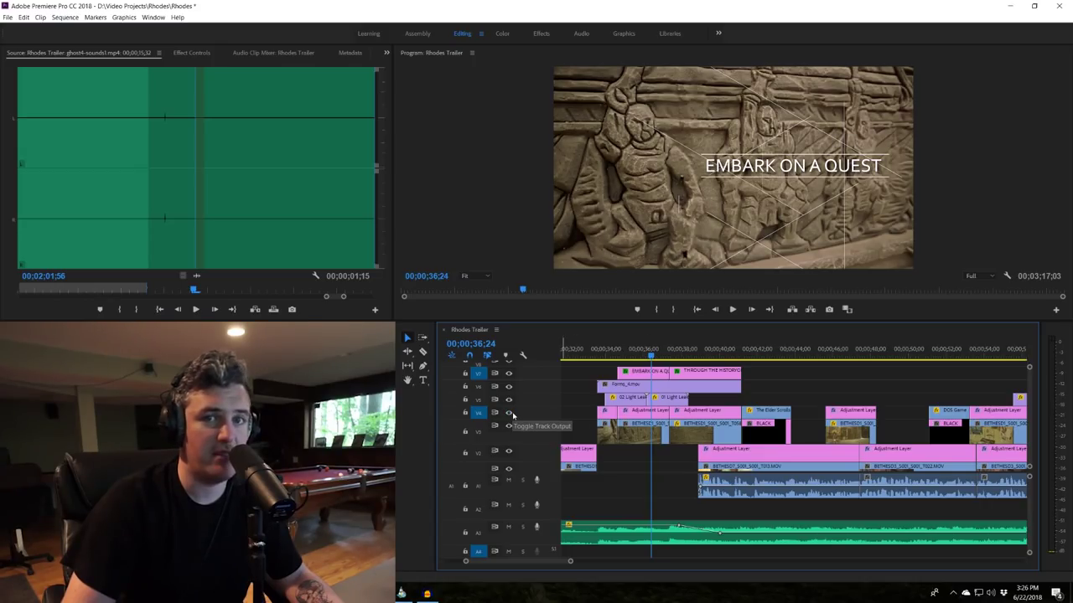
click(509, 413)
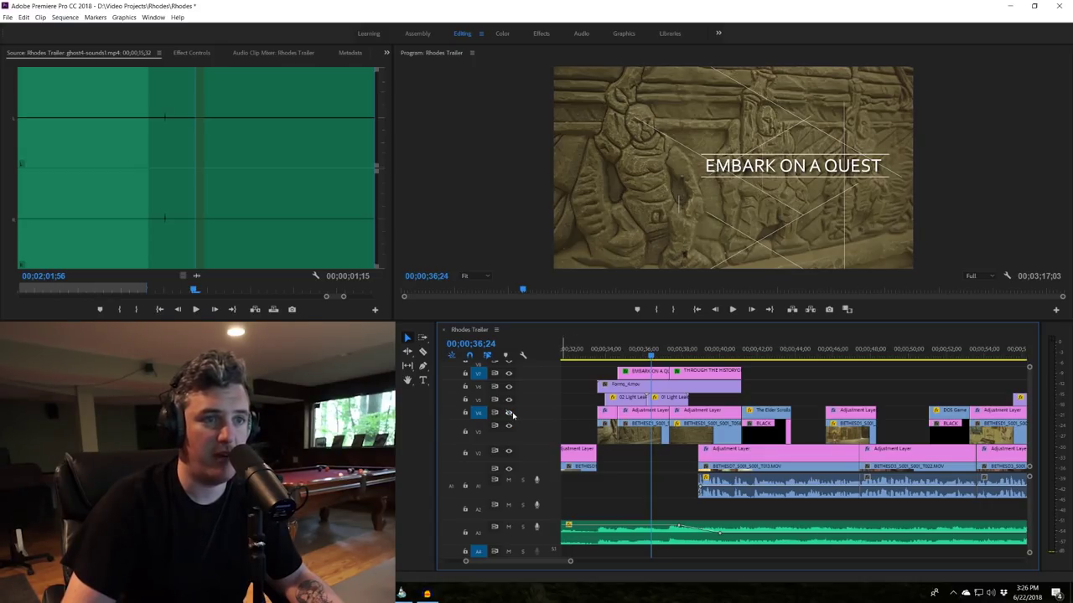
click(846, 352)
click(509, 413)
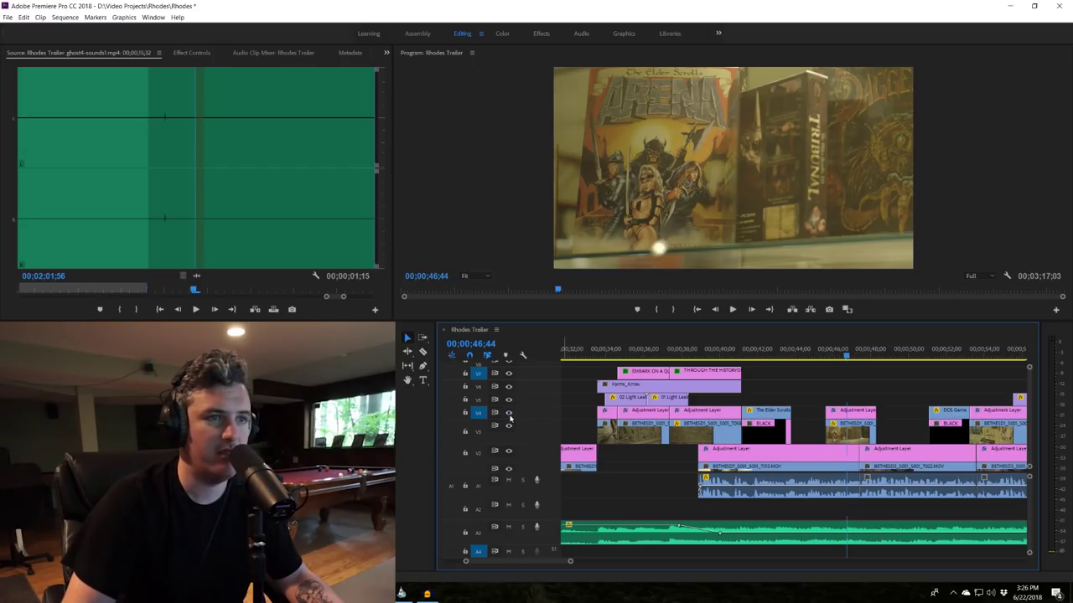
- Scrub the light leak from 00;00;33;39 to 00;00;34;42 and collapse the Glitch Transitions 4K bin to view the FX bins
click(646, 351)
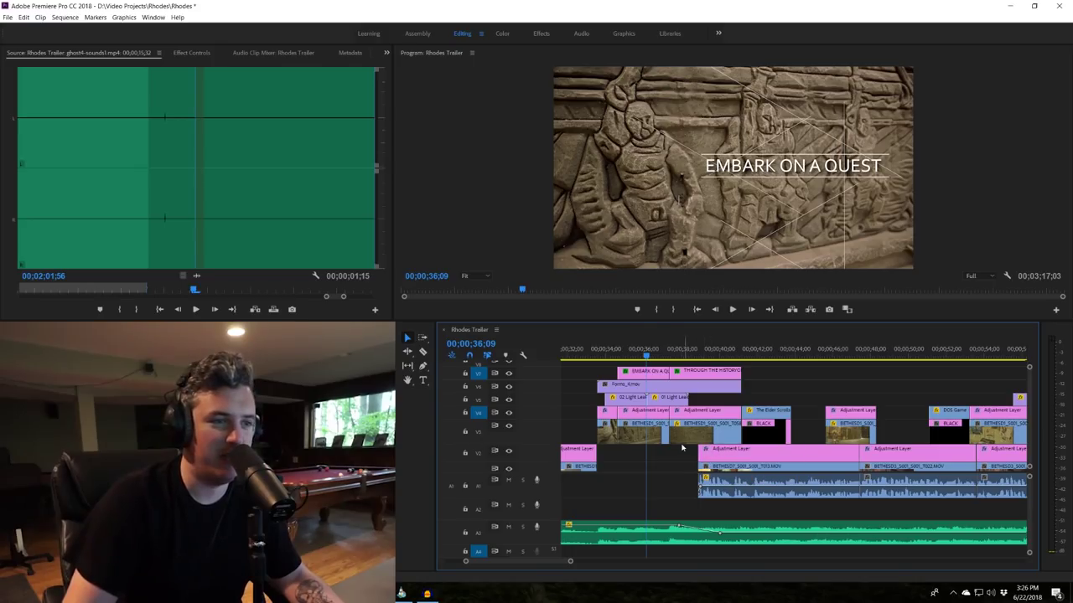
click(604, 353)
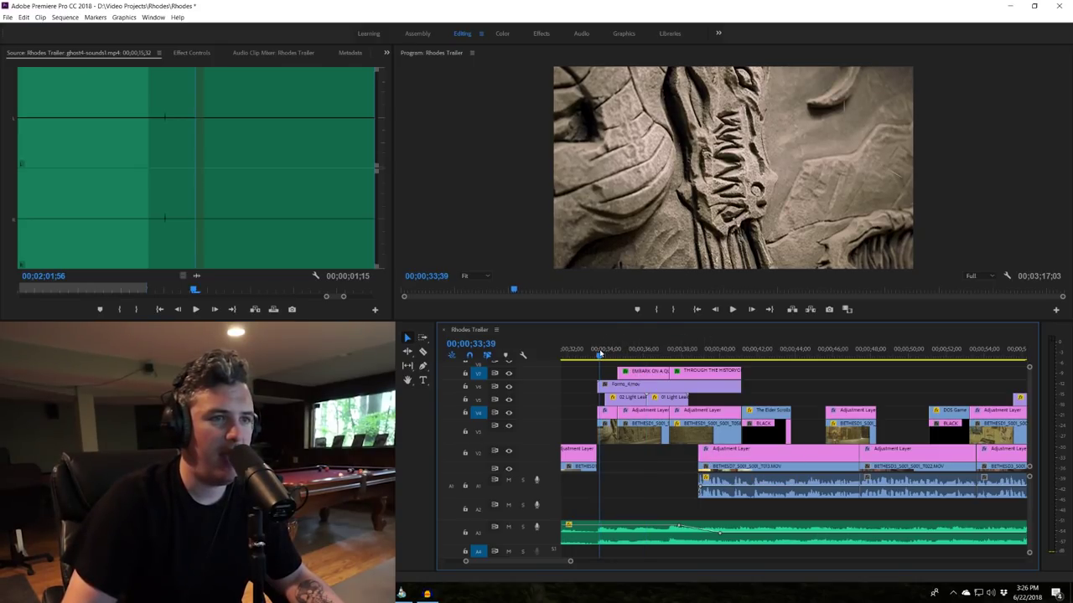
drag(600, 353, 618, 353)
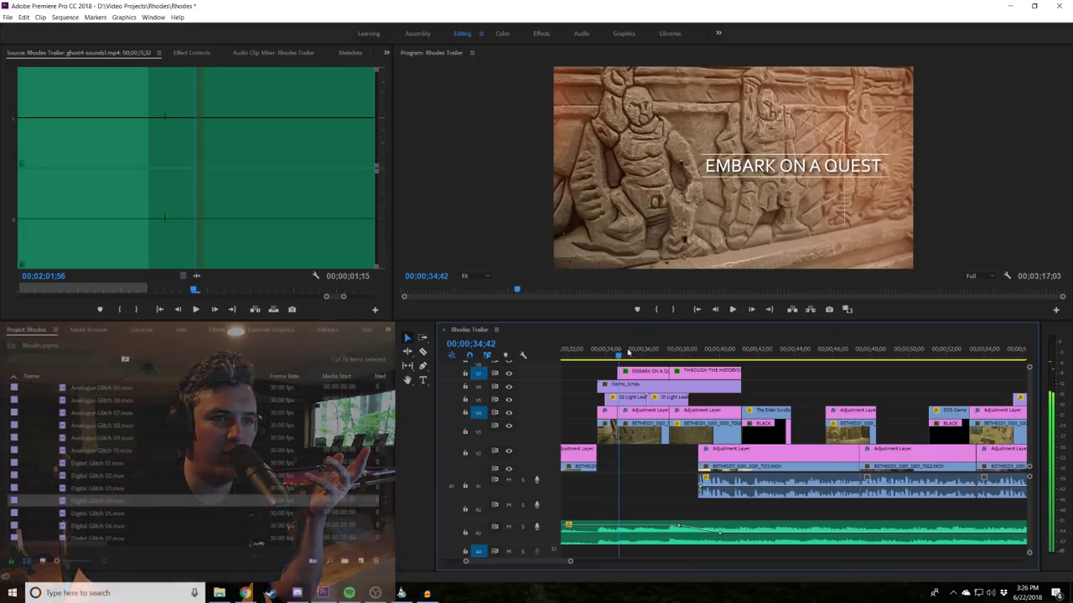
scroll(35, 487, up, 4)
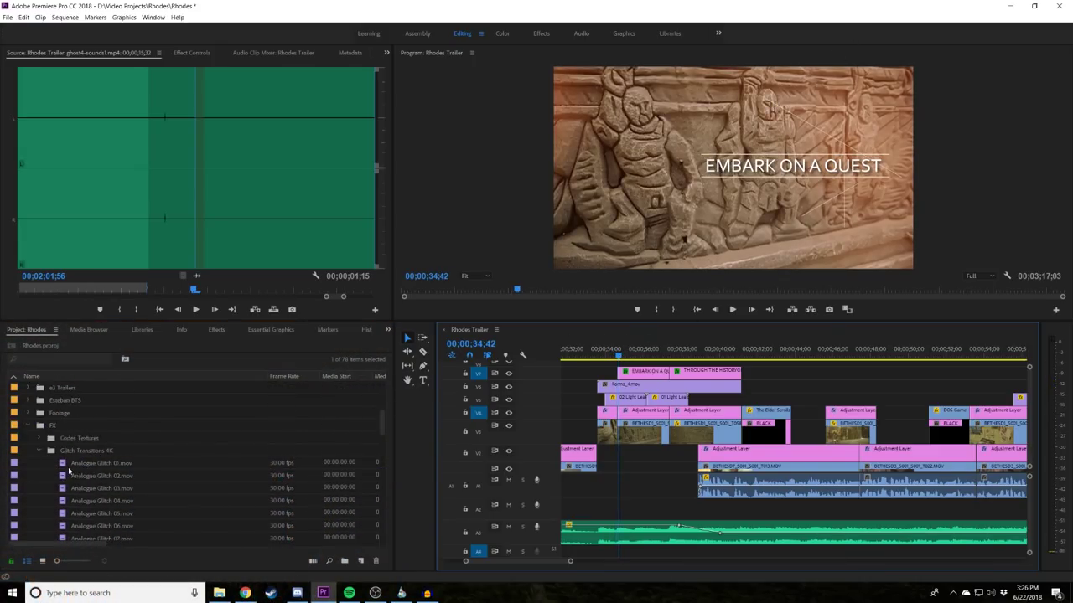
click(39, 466)
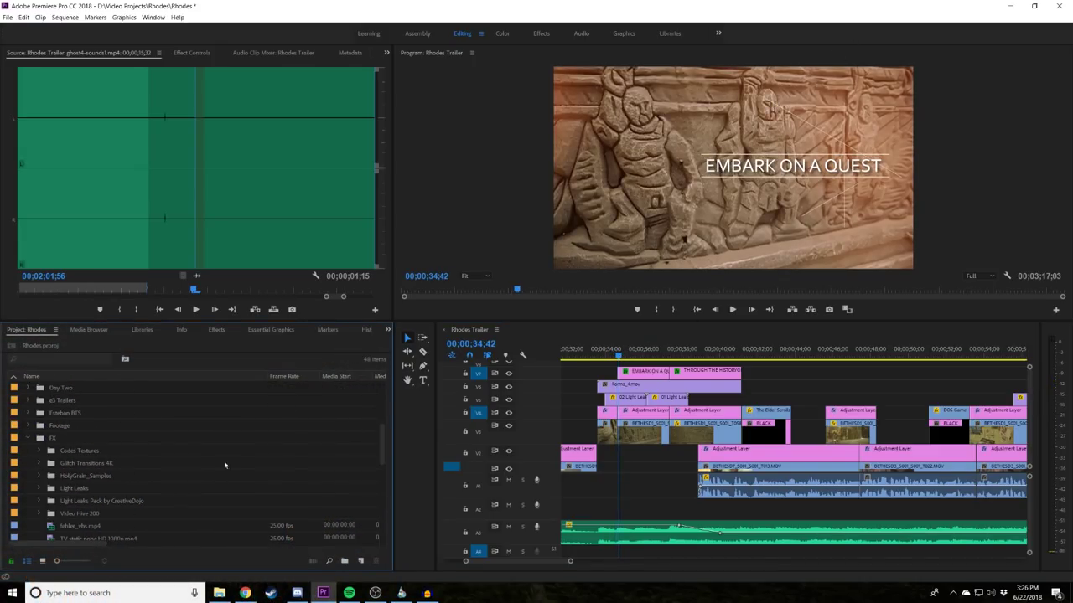
- Open the Forms_4.mov clip on its own, play it to 00;00;05;59, and scrub the sequence to the second title at 00;00;37;40
double_click(627, 389)
click(27, 292)
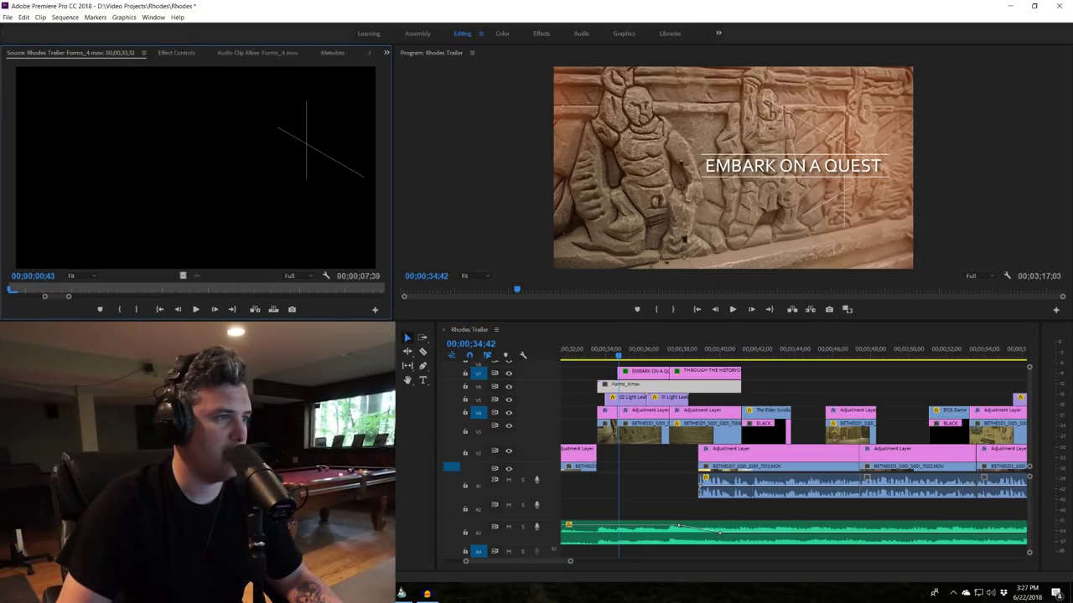
key(space)
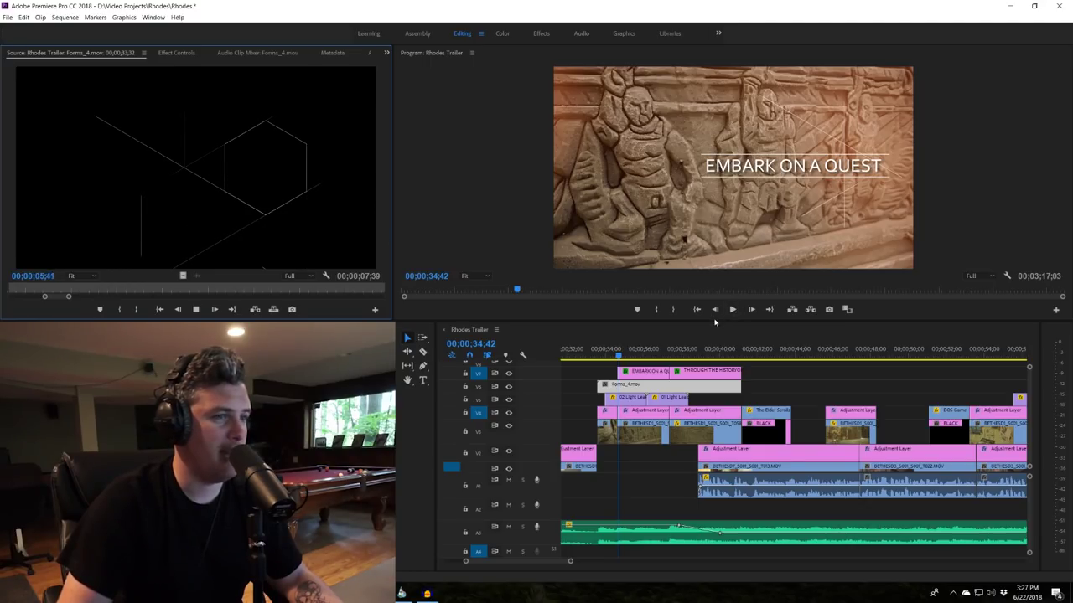
key(space)
drag(621, 359, 675, 369)
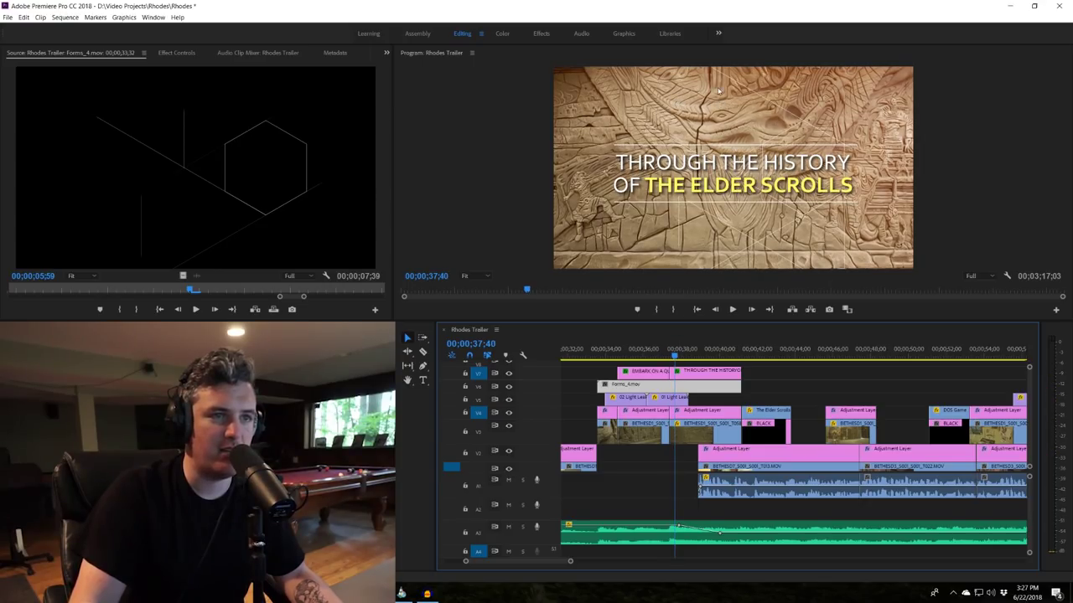
- Play the second title, THROUGH THE HISTORY OF THE ELDER SCROLLS, and stop at 00;00;37;46
click(614, 355)
key(space)
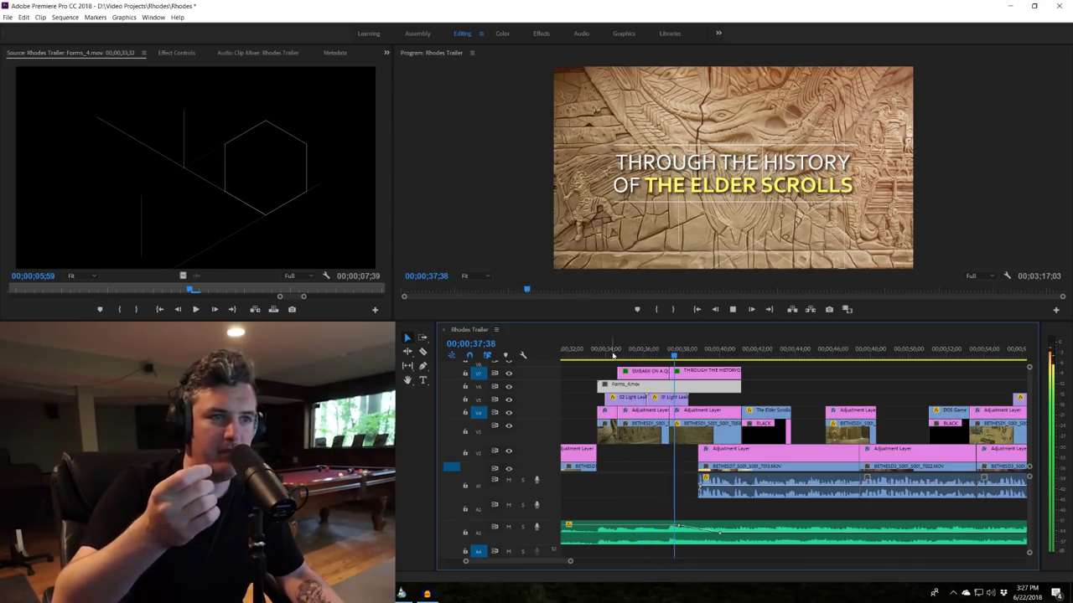
key(space)
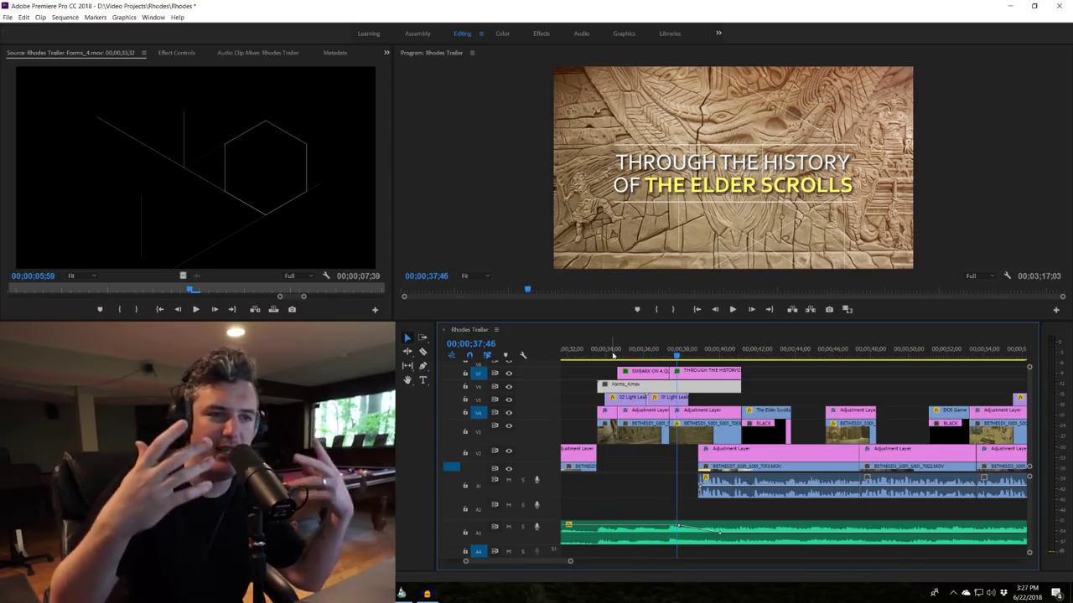
- Hide tracks V7 and V6 and scrub the light leak on the carved reliefs from 00;00;34;11 to 00;00;35;57
click(609, 354)
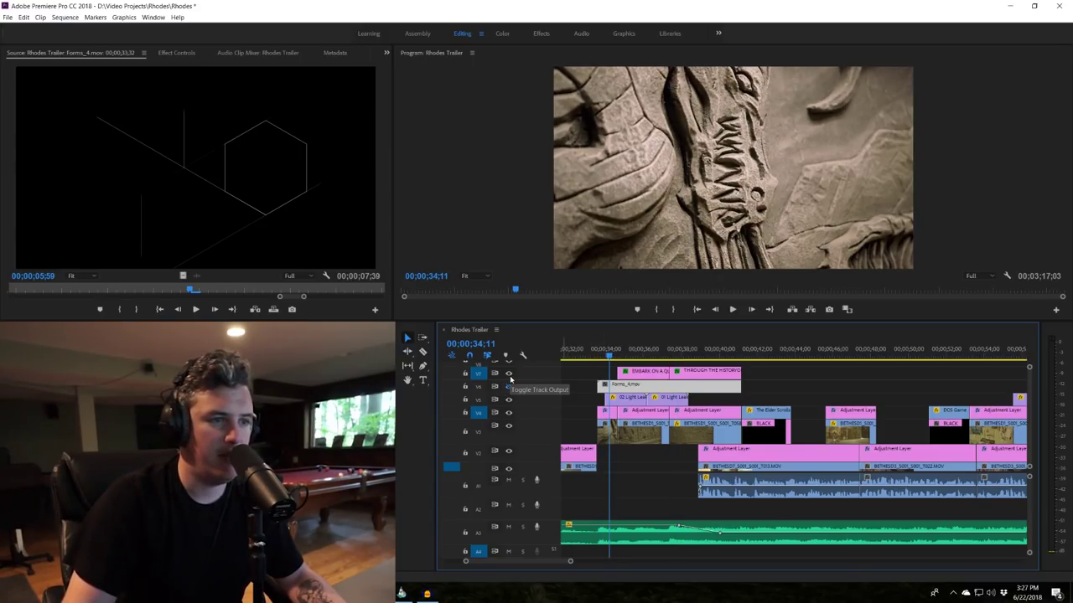
click(509, 376)
drag(610, 362, 617, 360)
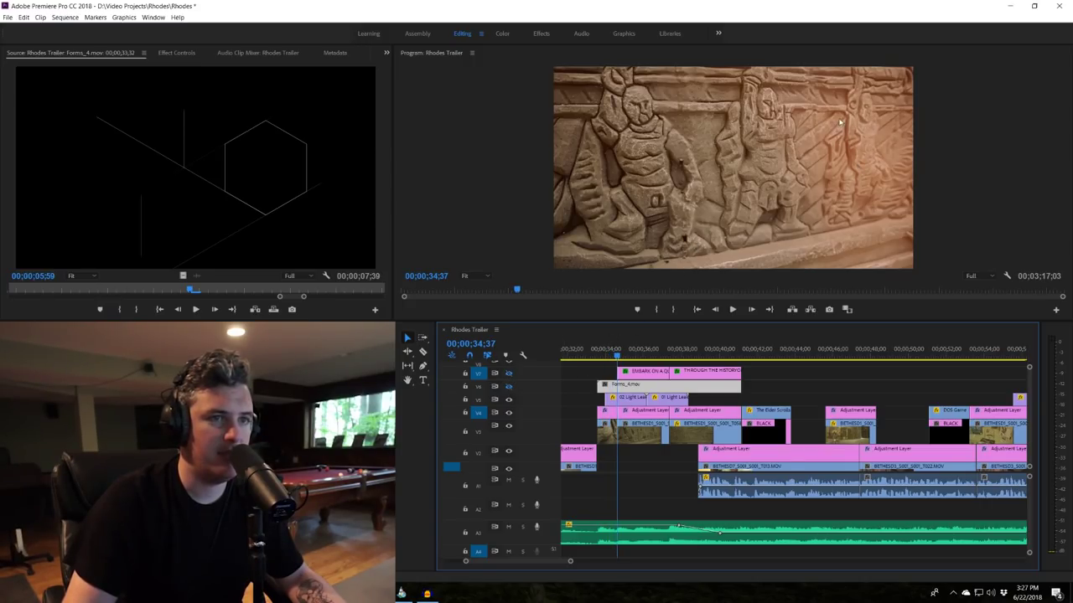
drag(617, 358, 623, 357)
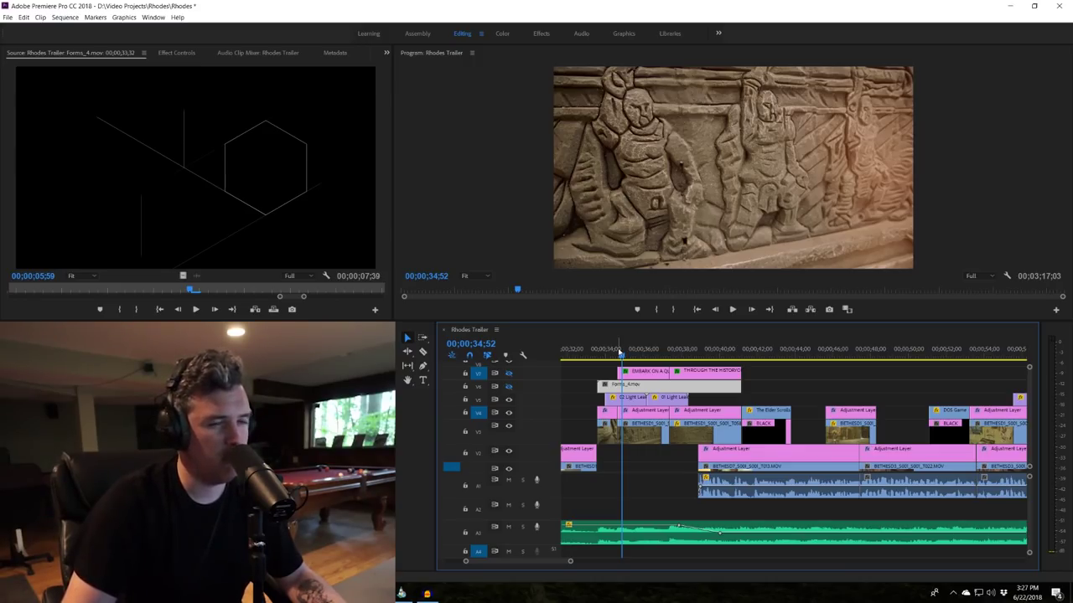
click(643, 354)
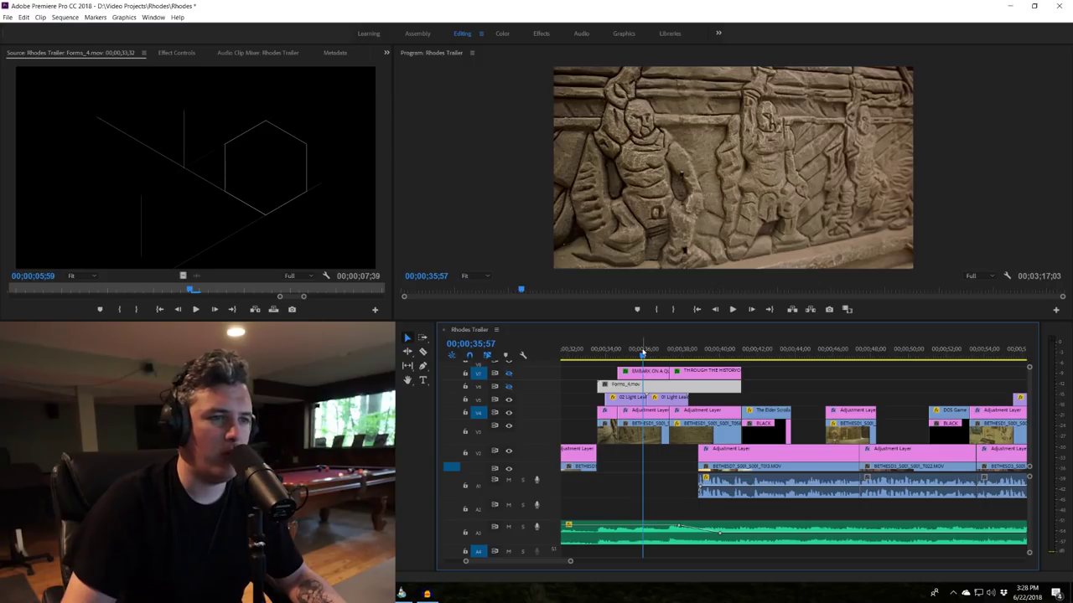
- Open the 02 Light Leak.mov clip on its own and play it from its start to 00;00;01;48
click(628, 354)
double_click(630, 396)
click(136, 290)
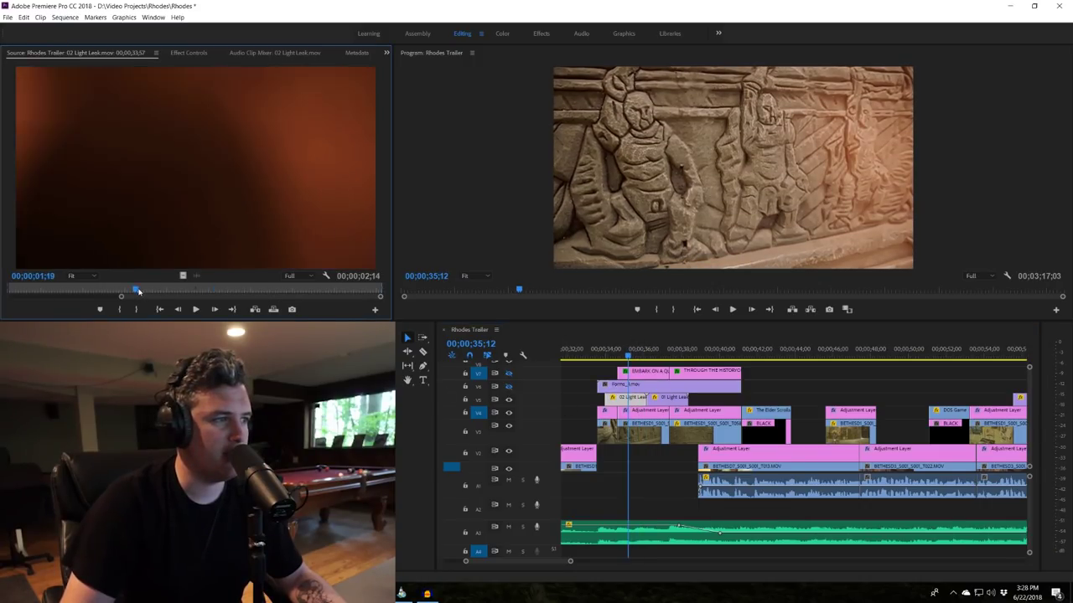
drag(139, 290, 8, 294)
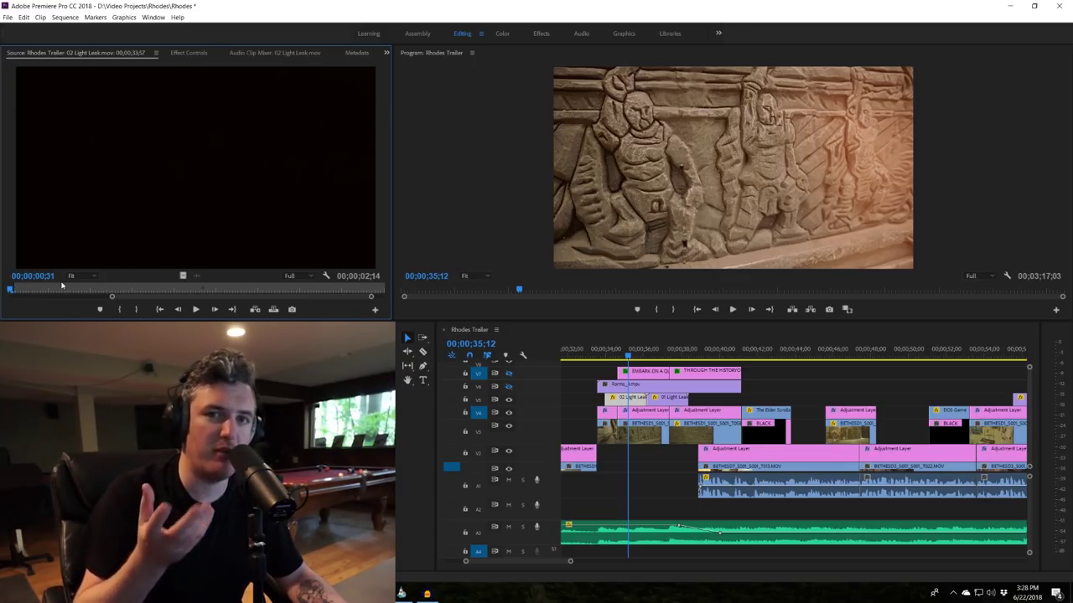
key(space)
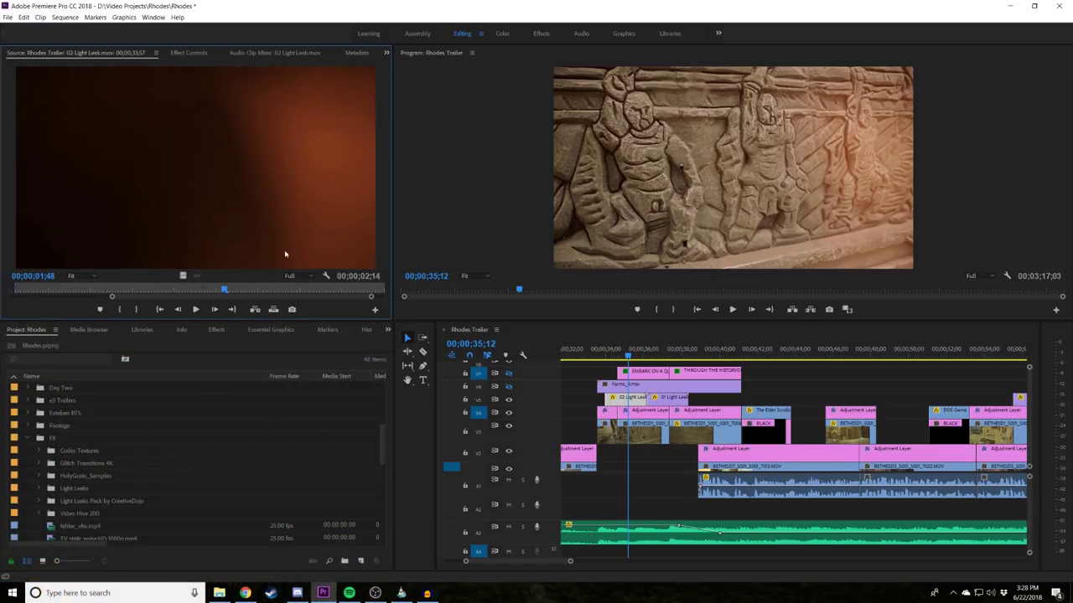
- Expand the Light Leaks bin, open LL_011.mov and preview it, ending at 00:00:04:07
click(37, 489)
scroll(125, 493, down, 5)
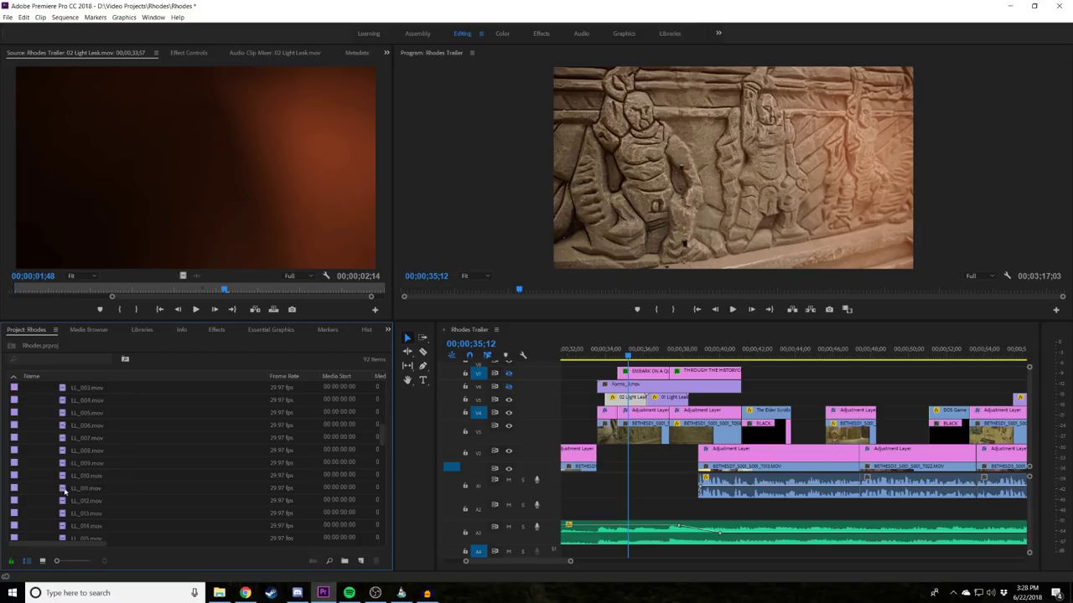
double_click(84, 488)
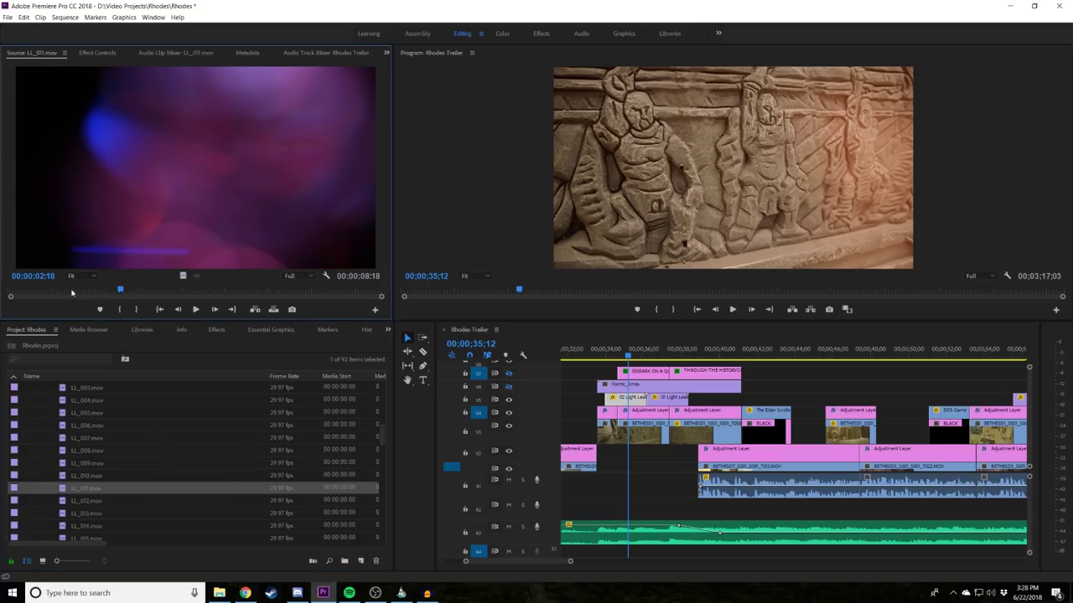
drag(71, 292, 33, 295)
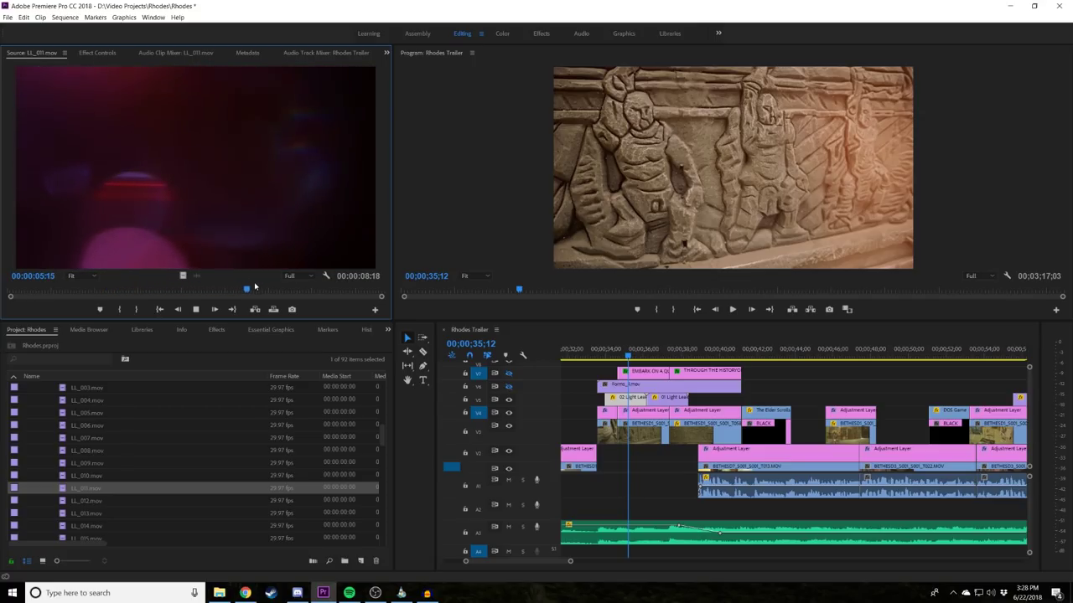
drag(230, 292, 191, 292)
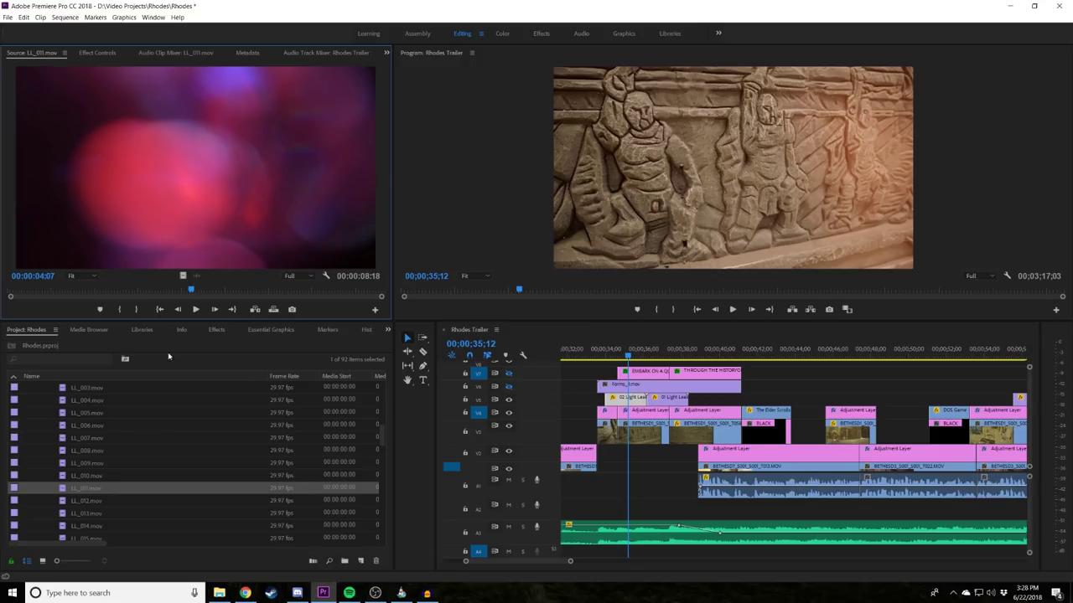
- Open LL_010.mov from the Light Leaks bin and scrub back and forth through it
double_click(71, 475)
click(157, 293)
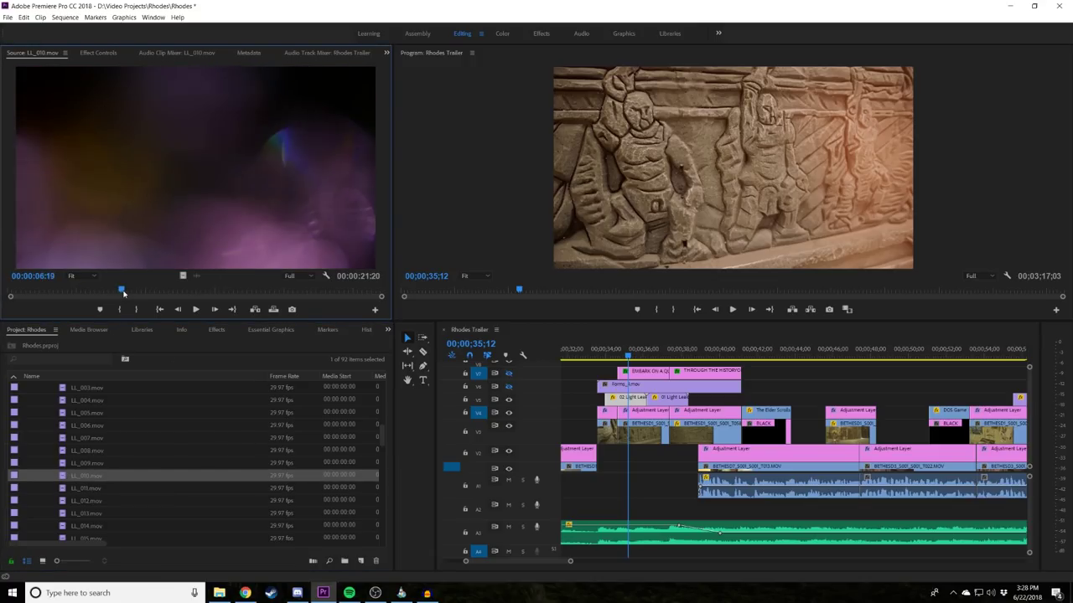
drag(165, 295, 202, 295)
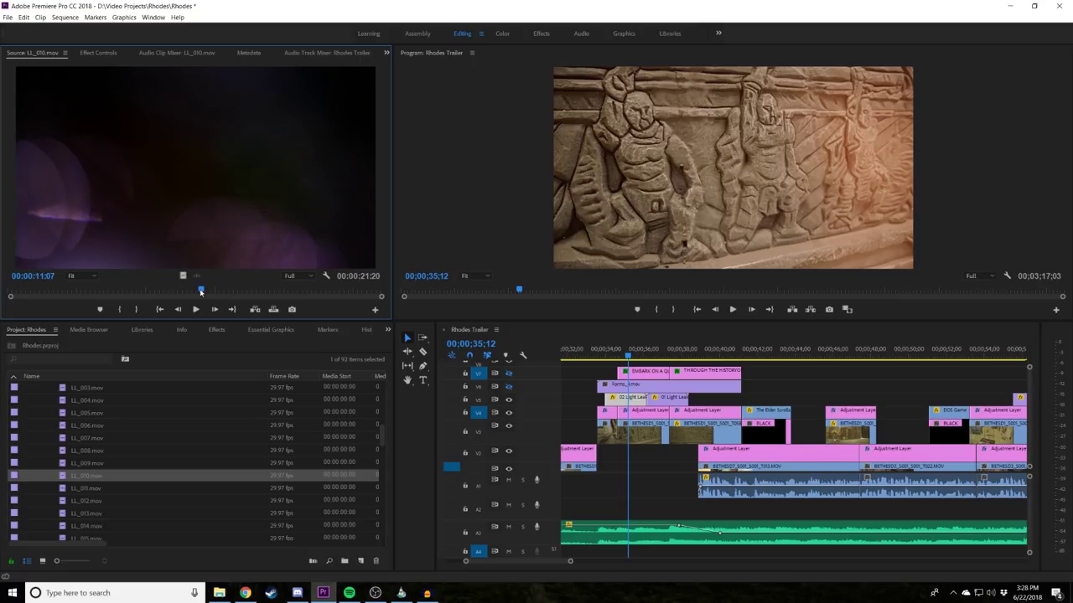
drag(212, 290, 97, 297)
- Preview the LL_013.mov light leak and scrub LL_016.mov to 00:00:10:29
double_click(86, 513)
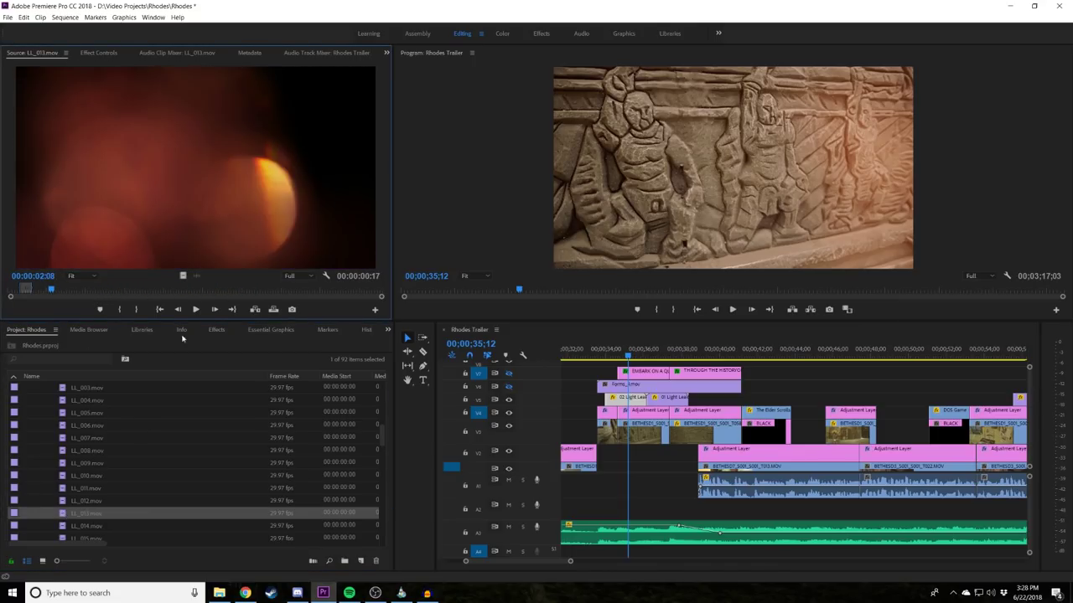
drag(159, 289, 245, 290)
scroll(143, 459, down, 2)
double_click(65, 476)
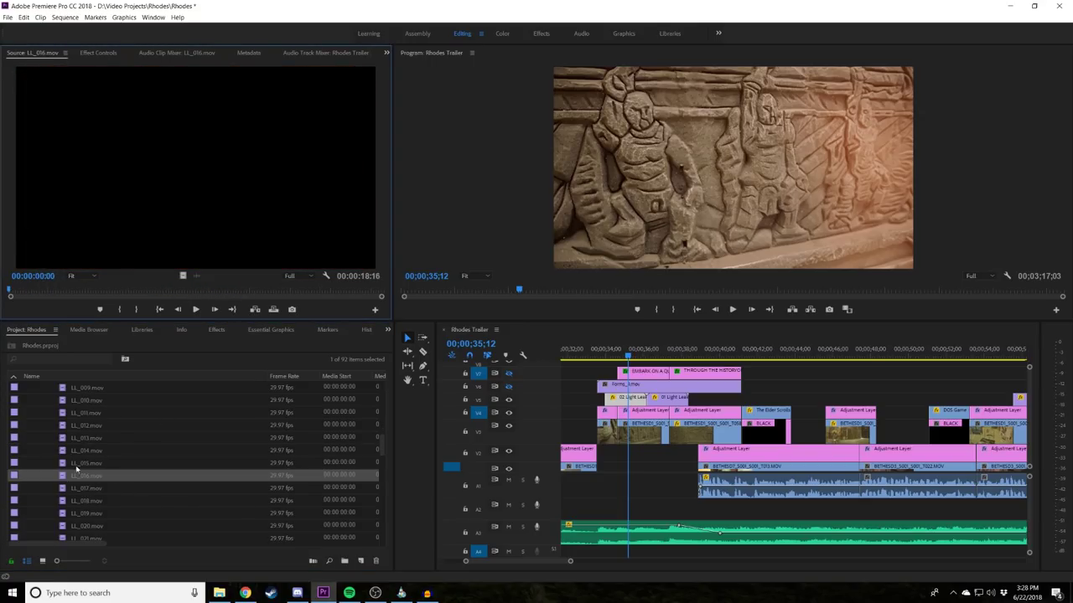
drag(70, 298, 229, 293)
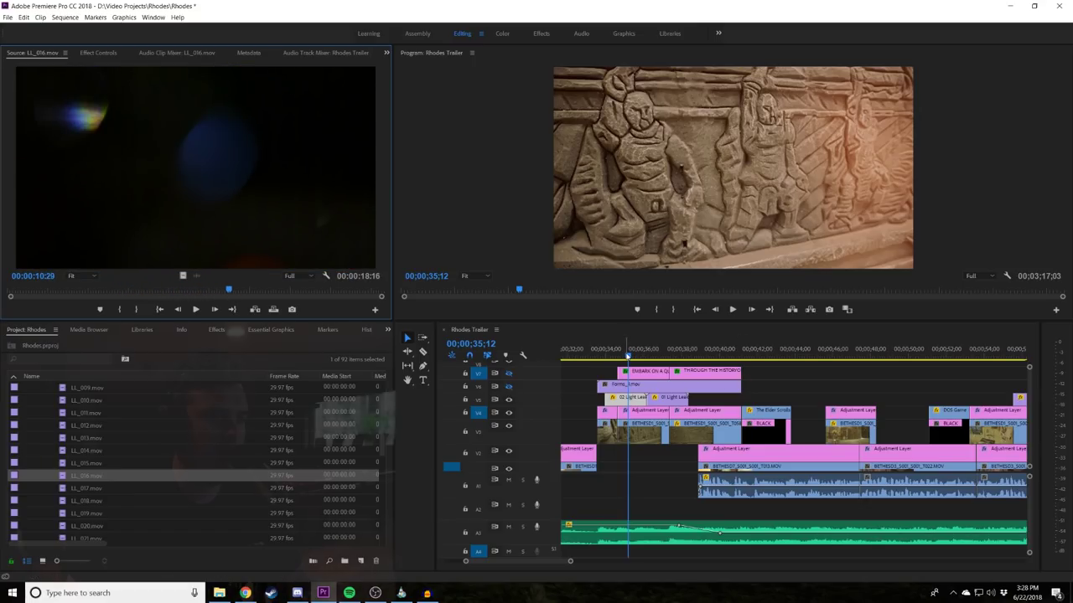
- Play the start of the light leak in the sequence and return to 00;00;34;27 on the dragon relief shot
click(614, 352)
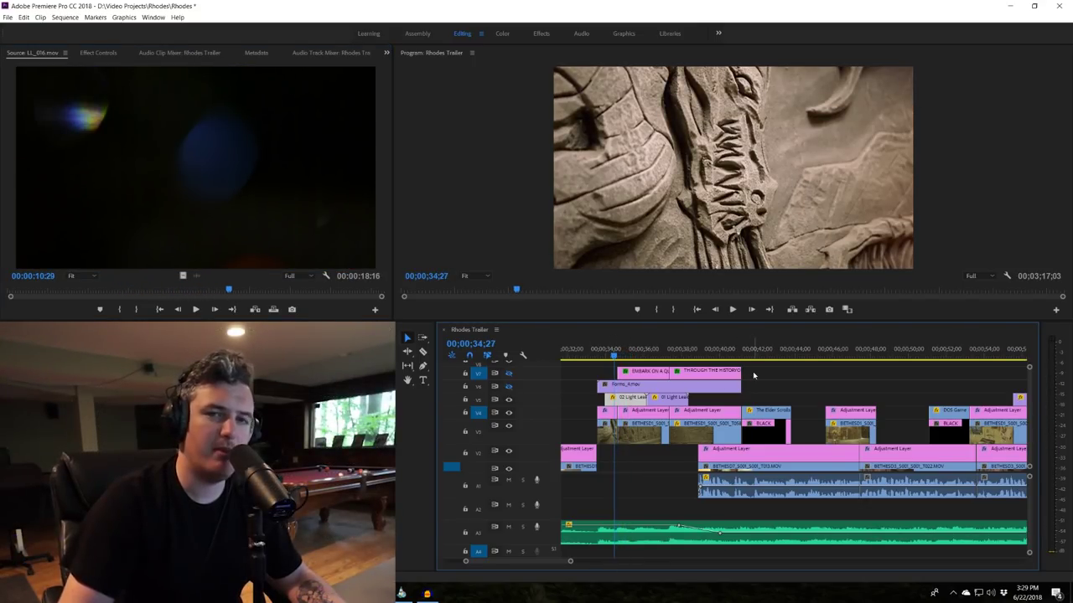
key(space)
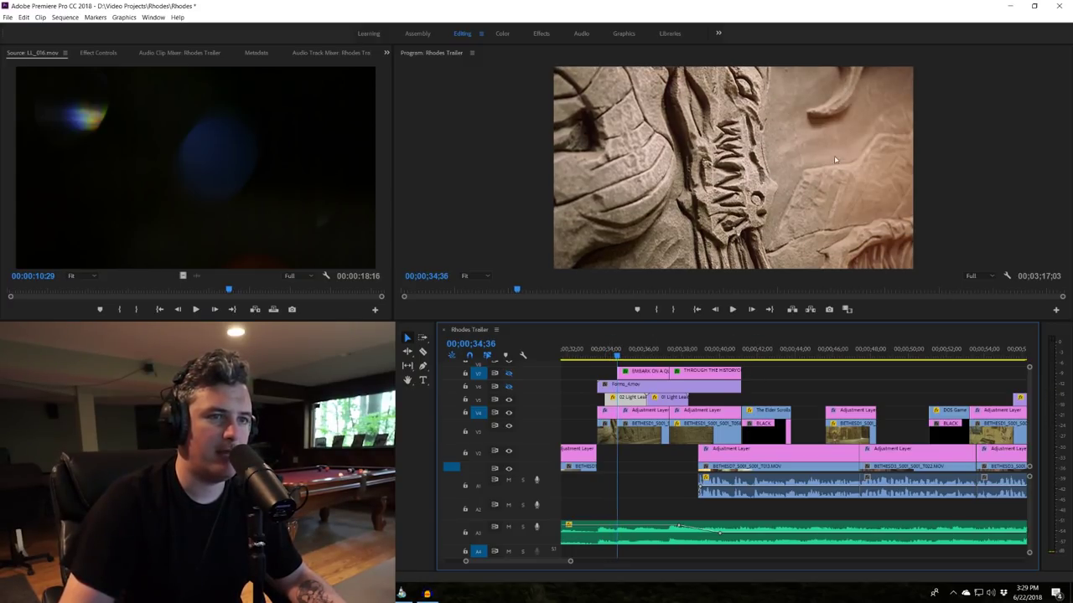
drag(622, 355, 615, 356)
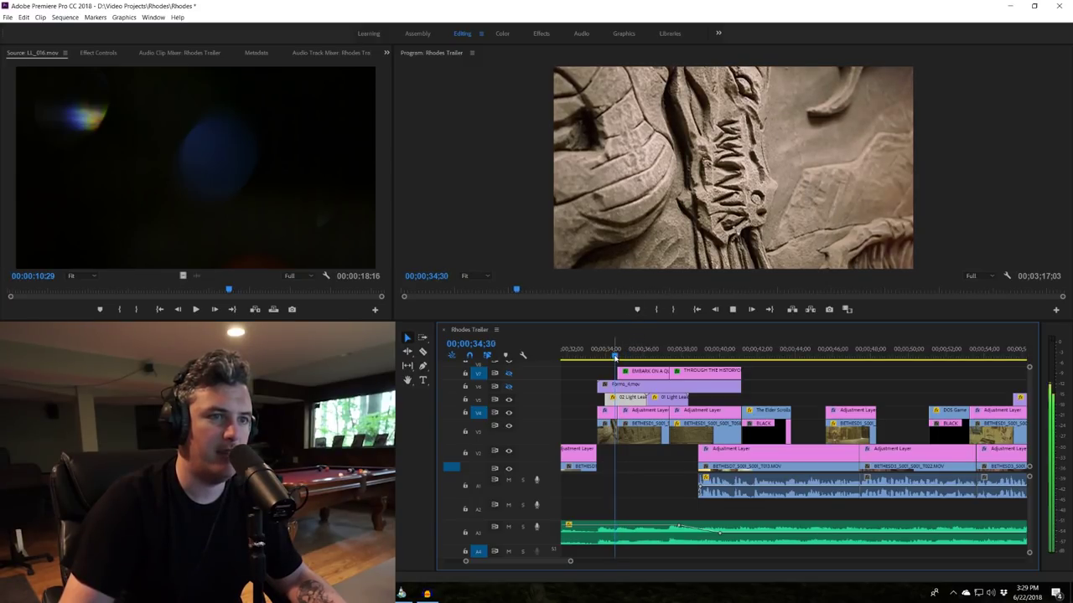
key(space)
click(614, 356)
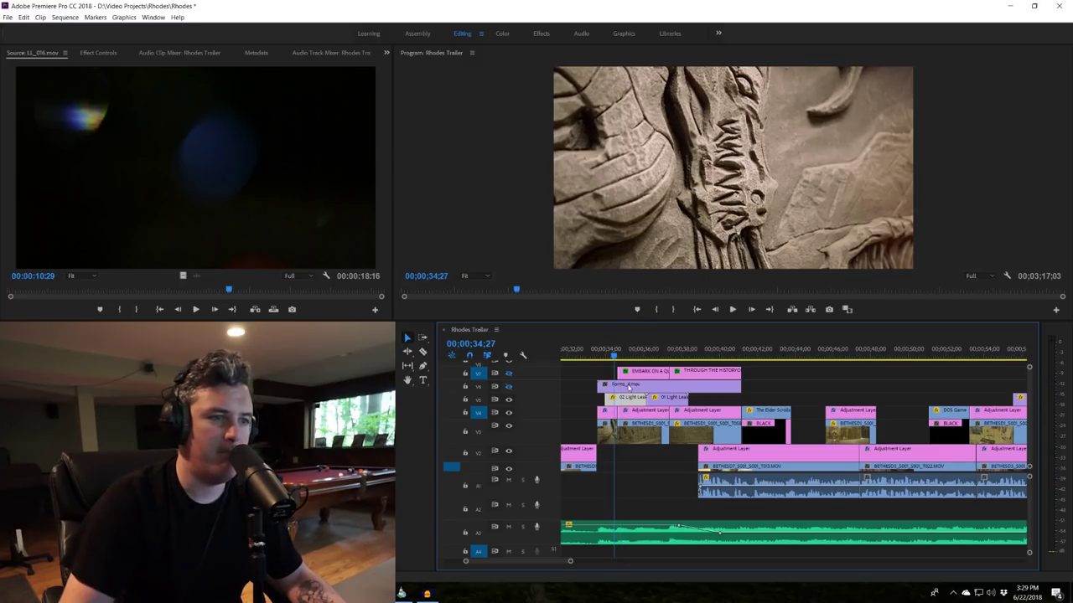
- Play the light leak across the cut between the first two relief shots, stopping at 00;00;35;14
click(599, 349)
key(space)
key(space)
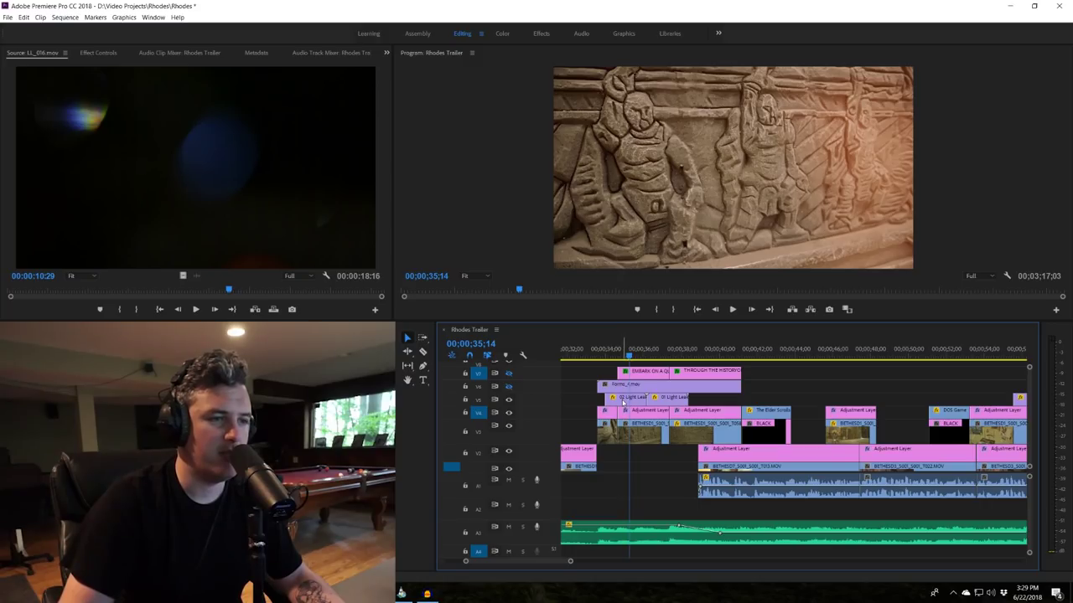
- Show the 02 Light Leak.mov clip's effect settings at 00;00;35;12 and turn off its opacity keyframing
mouse_move(622, 352)
mouse_down()
mouse_move(611, 352)
mouse_move(626, 351)
mouse_up()
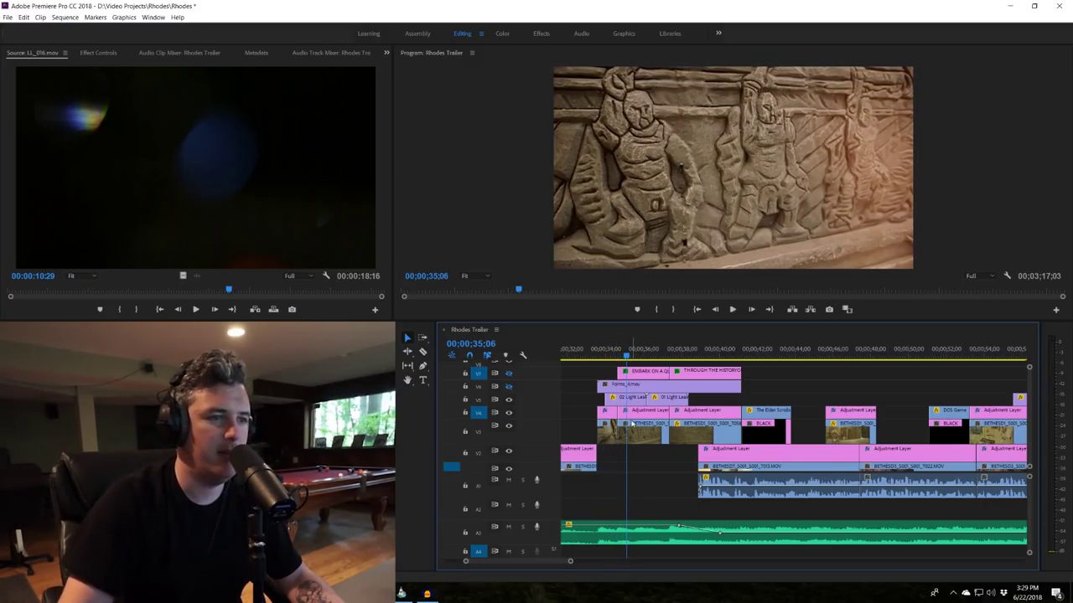
click(117, 53)
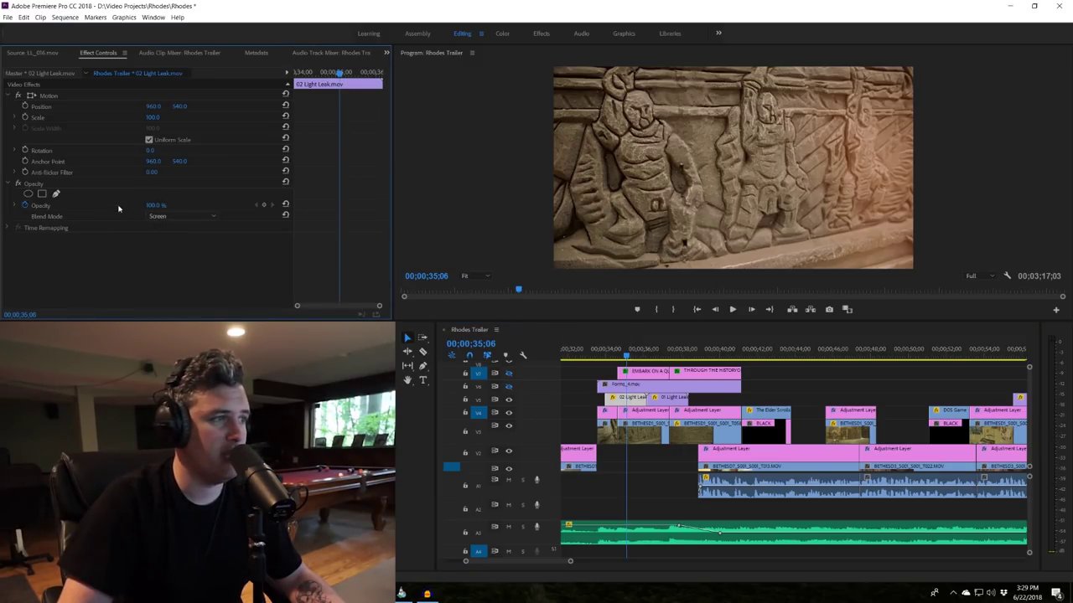
key(Right)
key(Right)
key(Right)
key(Right)
key(Right)
key(Right)
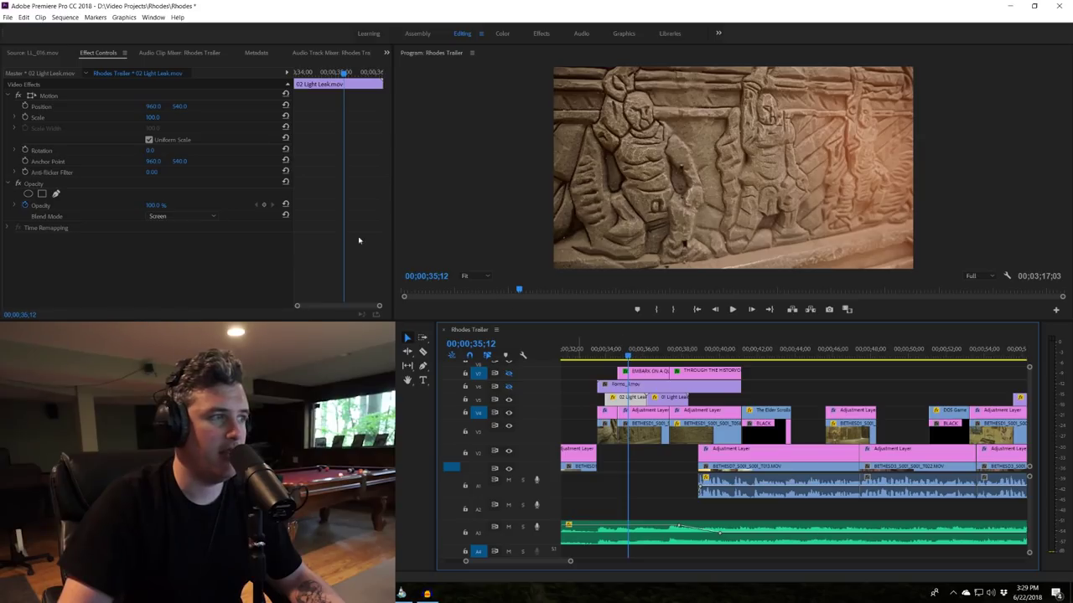
click(29, 208)
- Try a lower opacity on the 02 Light Leak.mov clip, play it back, and undo the opacity change
drag(147, 210, 100, 210)
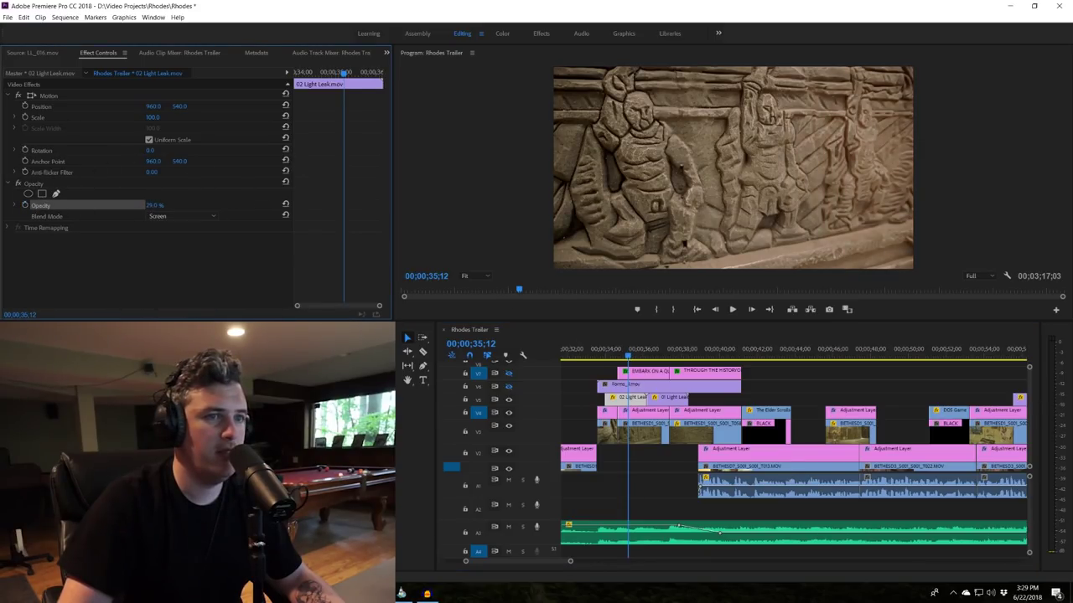
click(611, 352)
key(space)
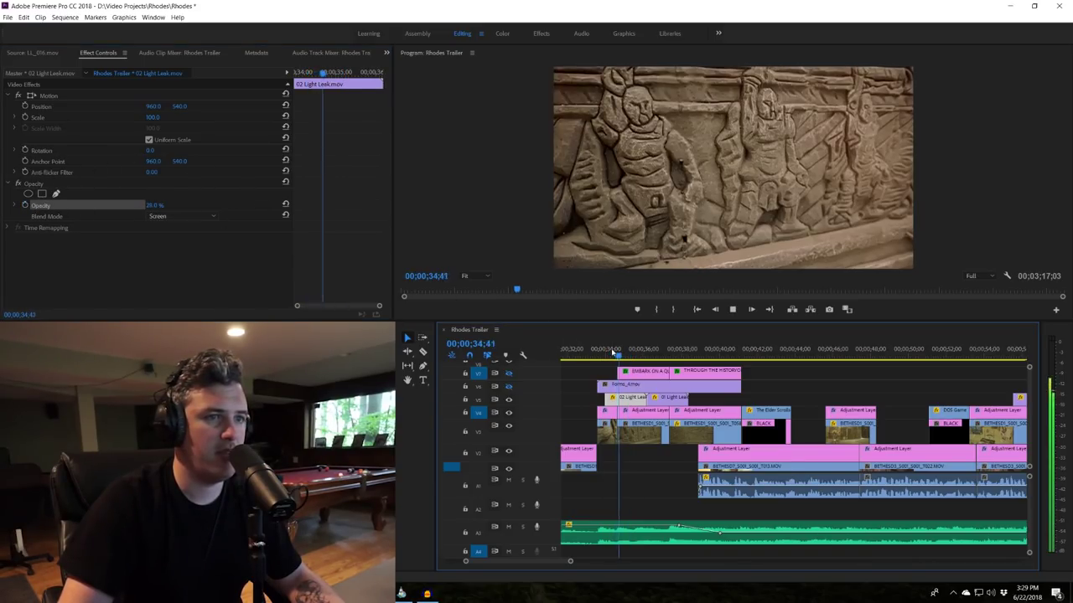
key(space)
key(ctrl+z)
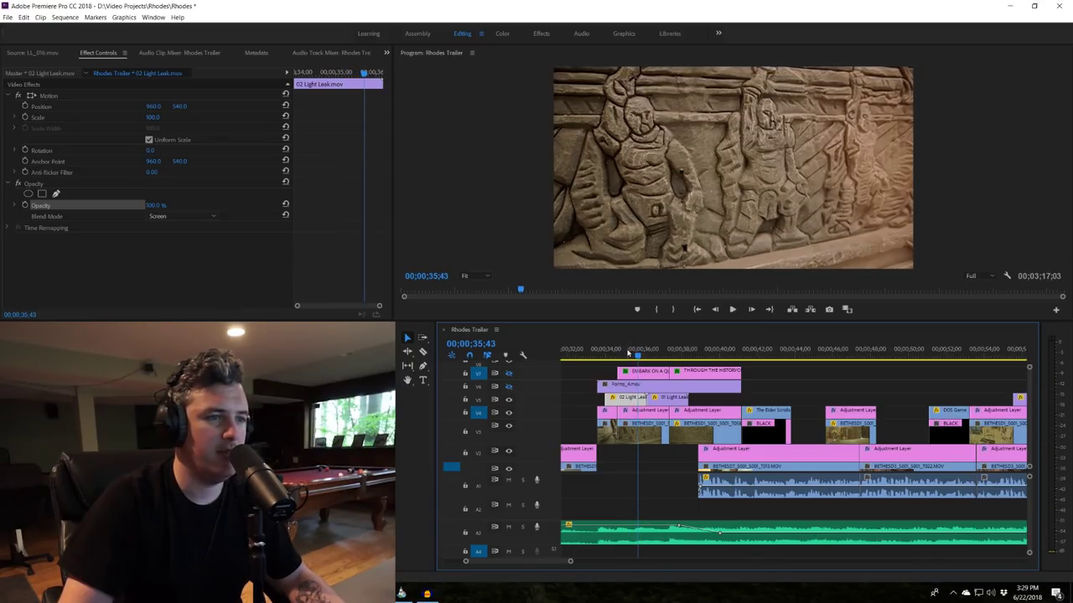
- Play both light leaks over the relief shots without titles, from about 00;00;34 through to 00;00;38;37
click(612, 352)
key(space)
key(space)
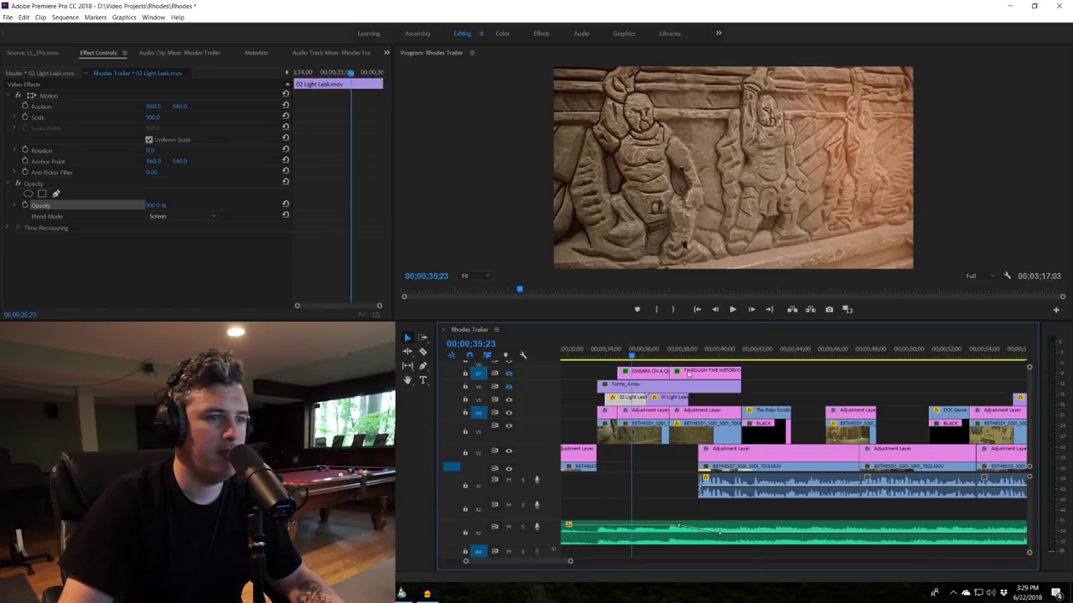
key(space)
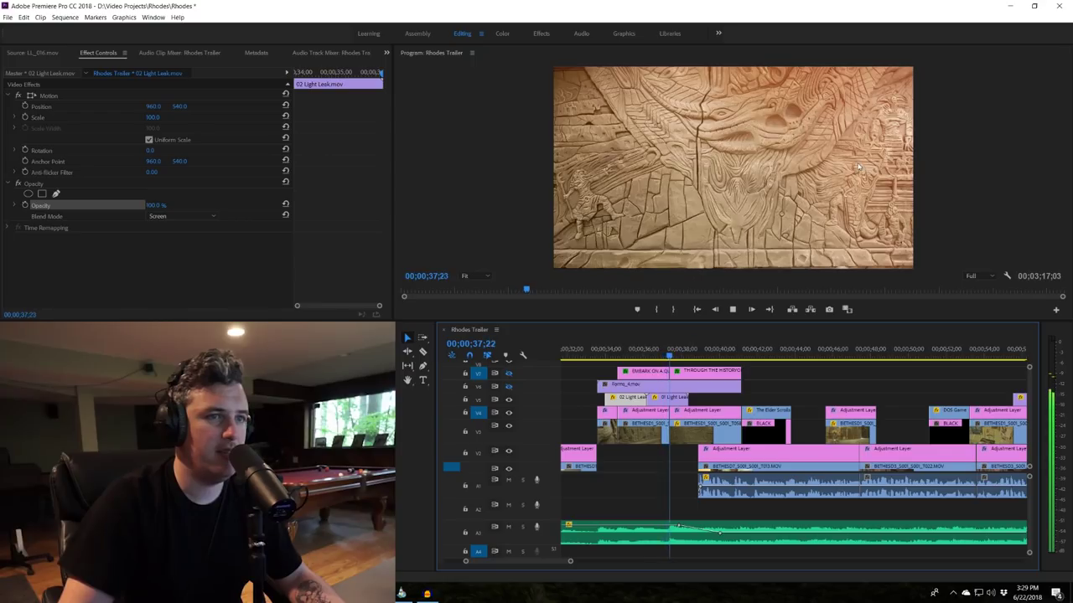
click(669, 350)
key(space)
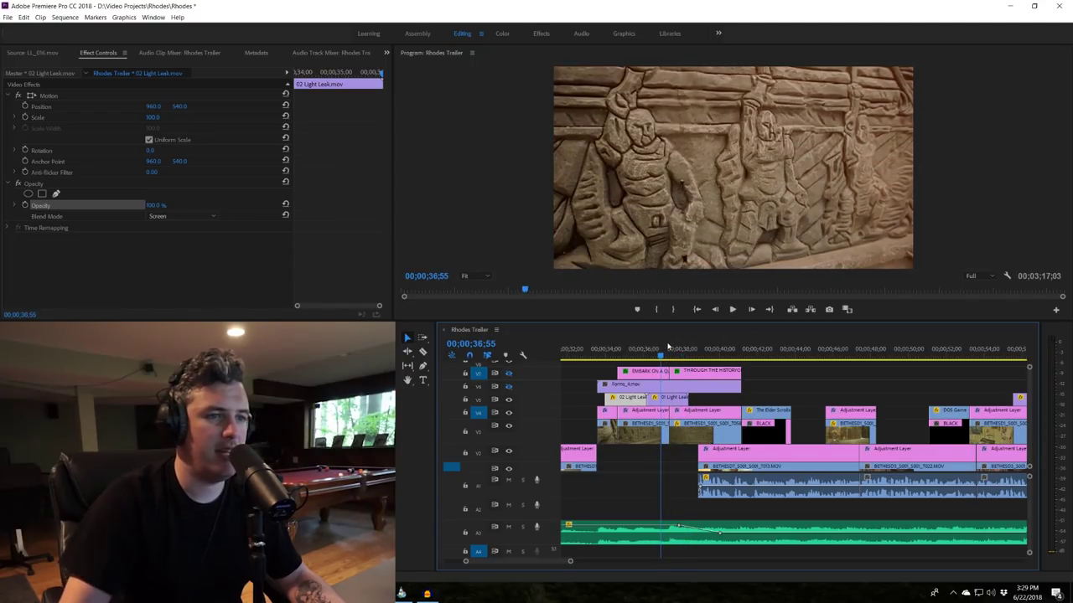
key(space)
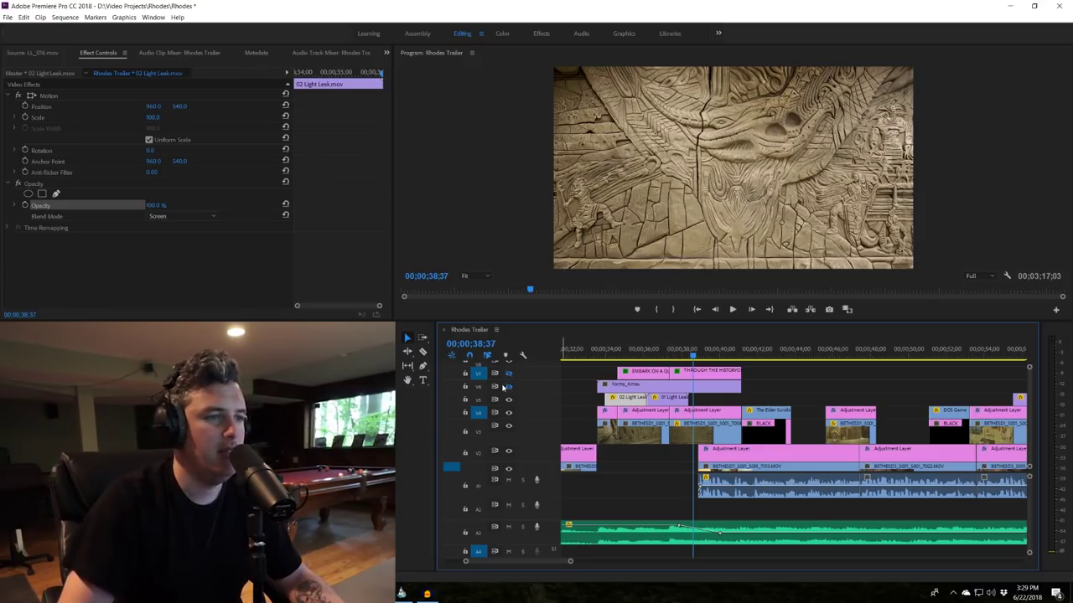
- Play the relief shots with titles and light leaks visible from 00;00;35;29 to the second title at 00;00;37;32
drag(620, 355, 635, 355)
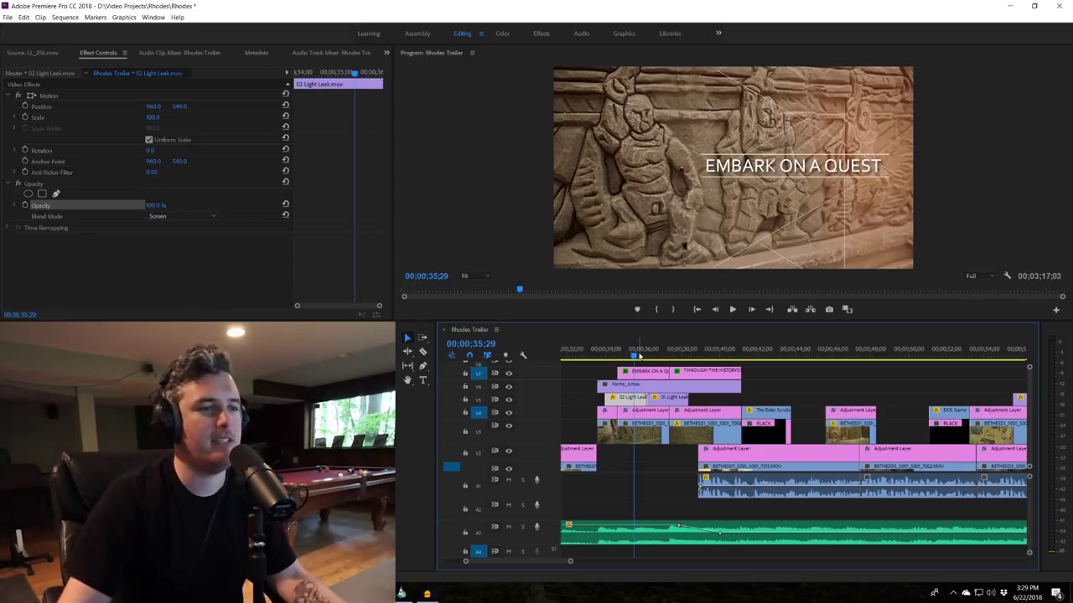
key(space)
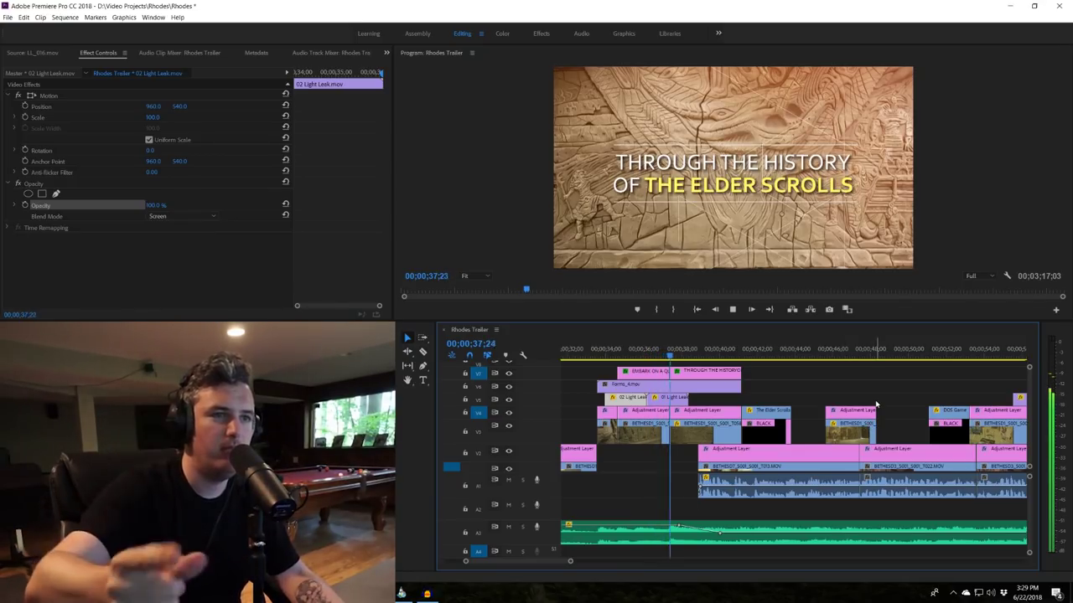
key(space)
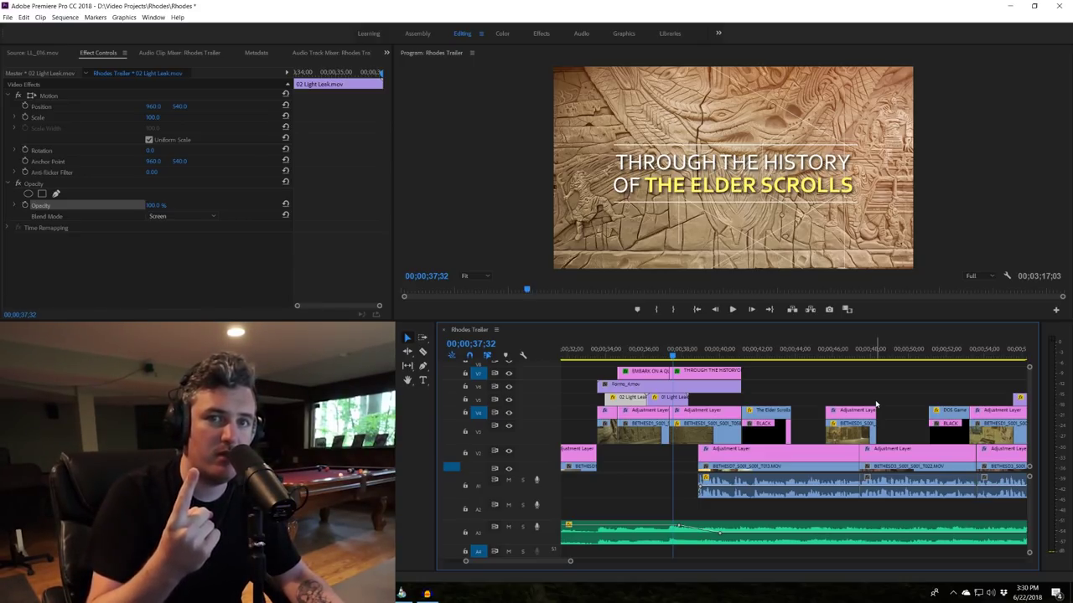
key(ctrl+s)
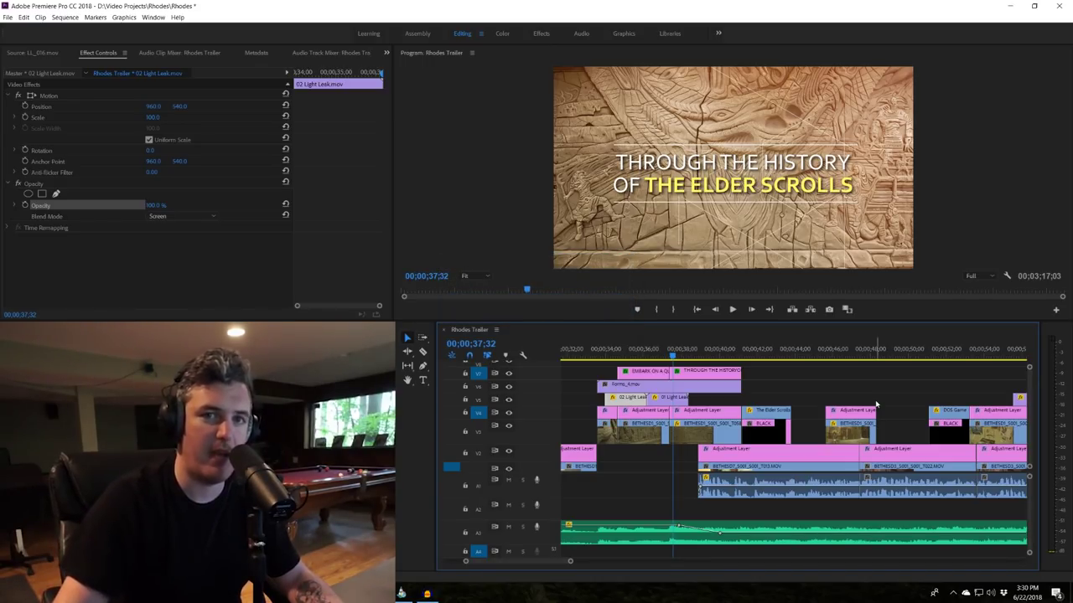
- Play from the second title at 00;00;38;10 into the game footage and scrub on to the first interview shot at 00;00;44;41
click(684, 353)
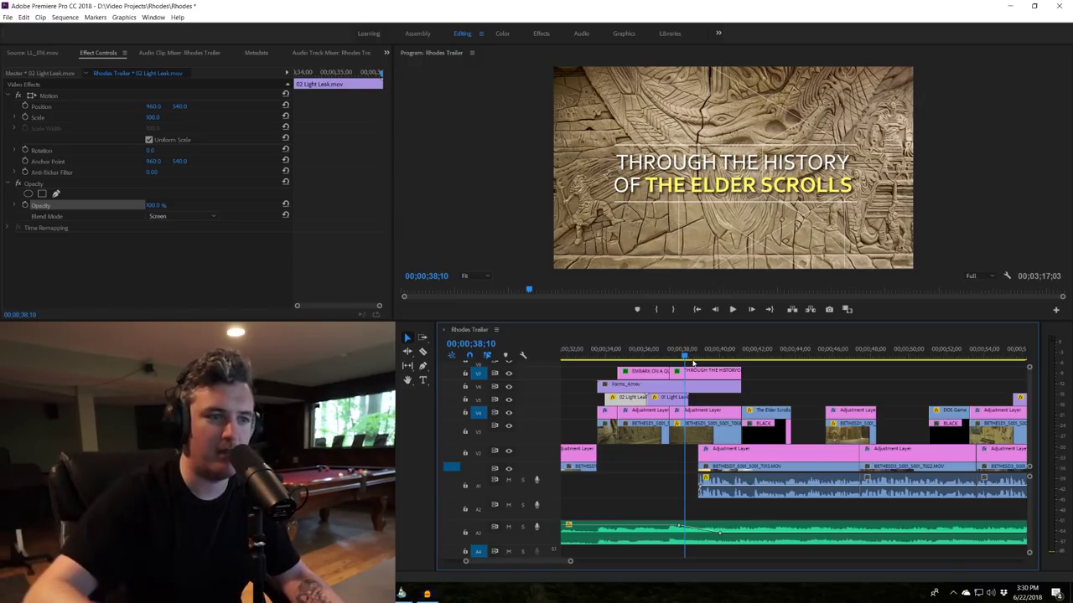
key(space)
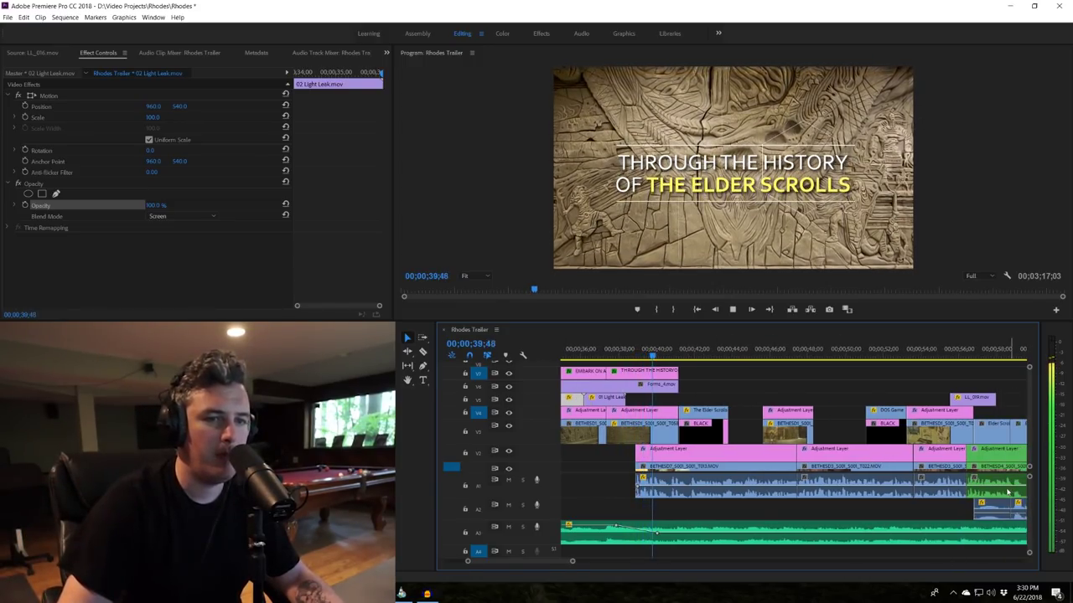
key(space)
scroll(939, 470, down, 2)
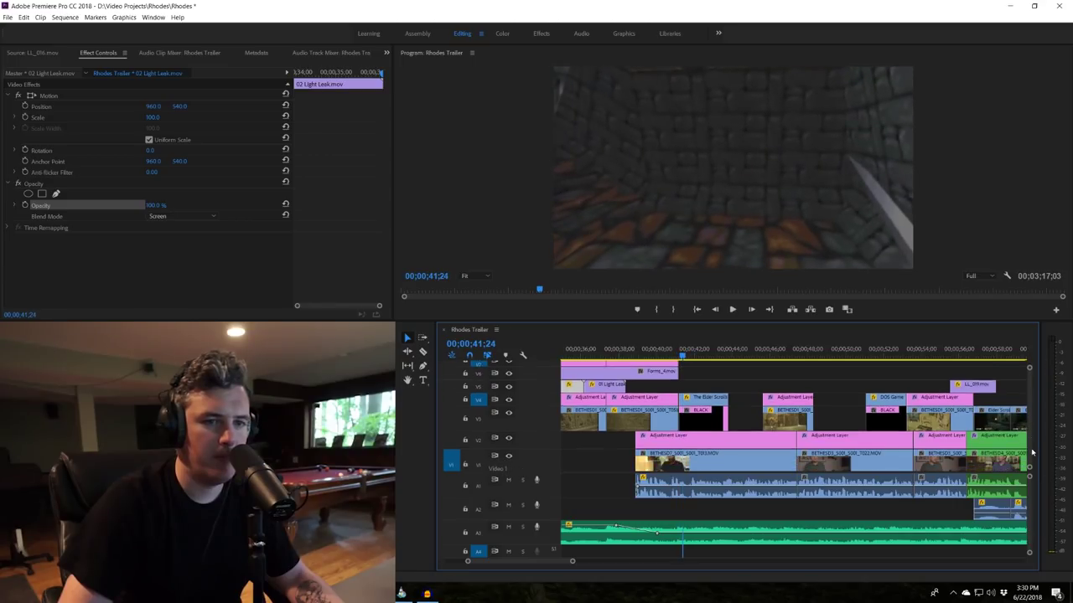
drag(697, 355, 747, 355)
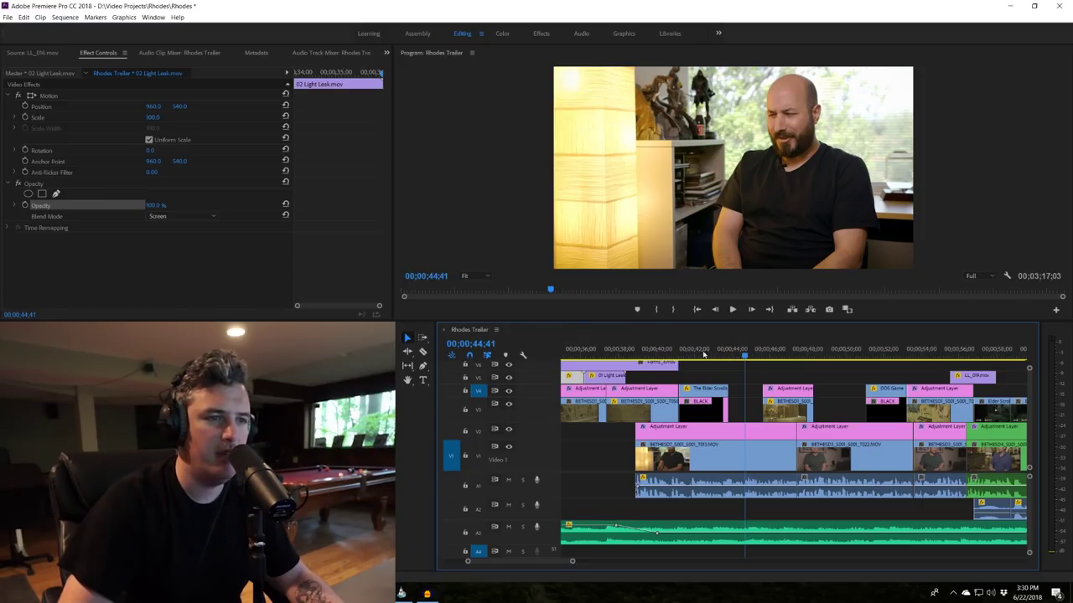
- Replay the transition from the second title at 00;00;38;27 into the Daggerfall gameplay, stopping at 00;00;42;34
click(627, 356)
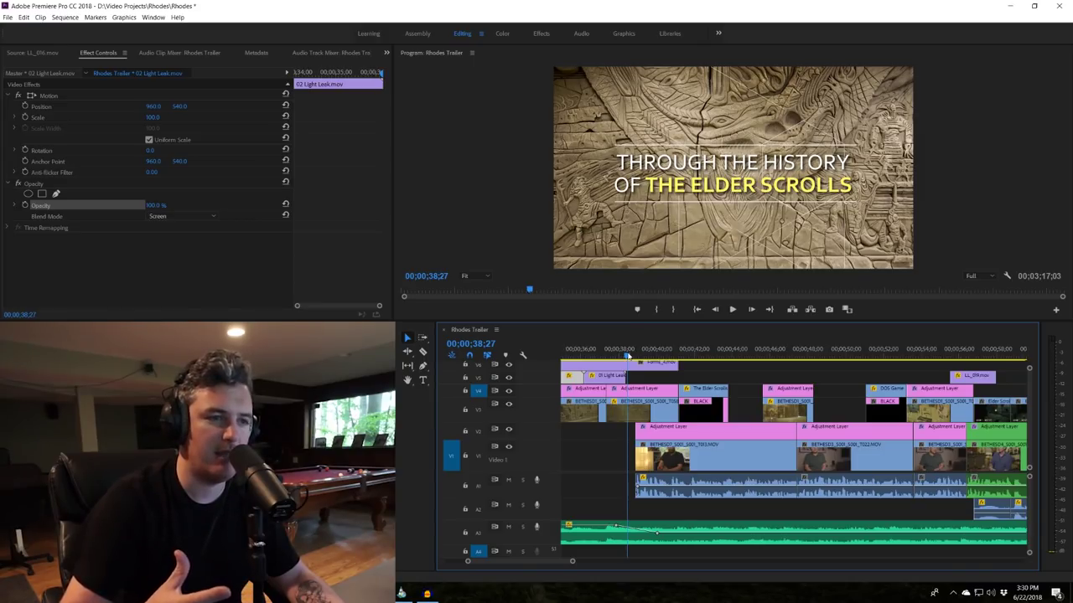
key(space)
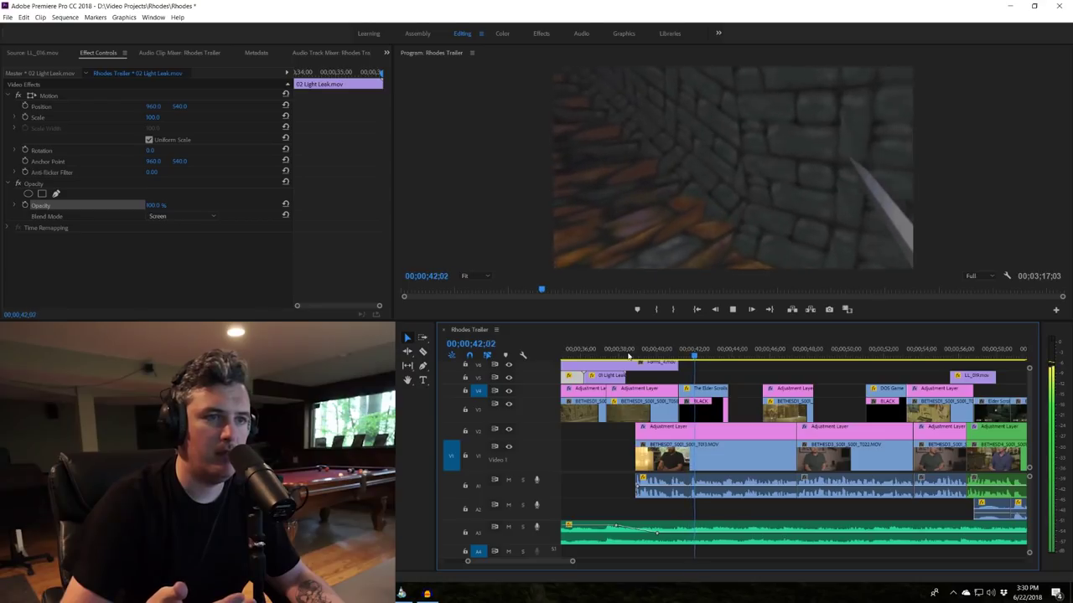
key(space)
- Try a scale of 65 on the Daggerfall gameplay clip and reset its scale and position to the defaults
click(709, 391)
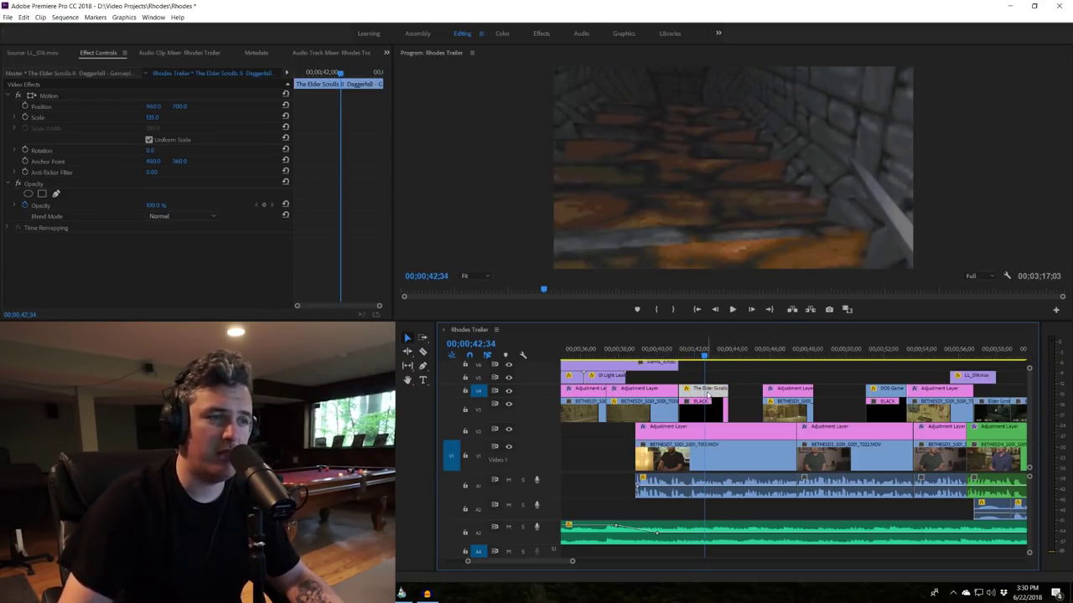
drag(155, 124, 97, 124)
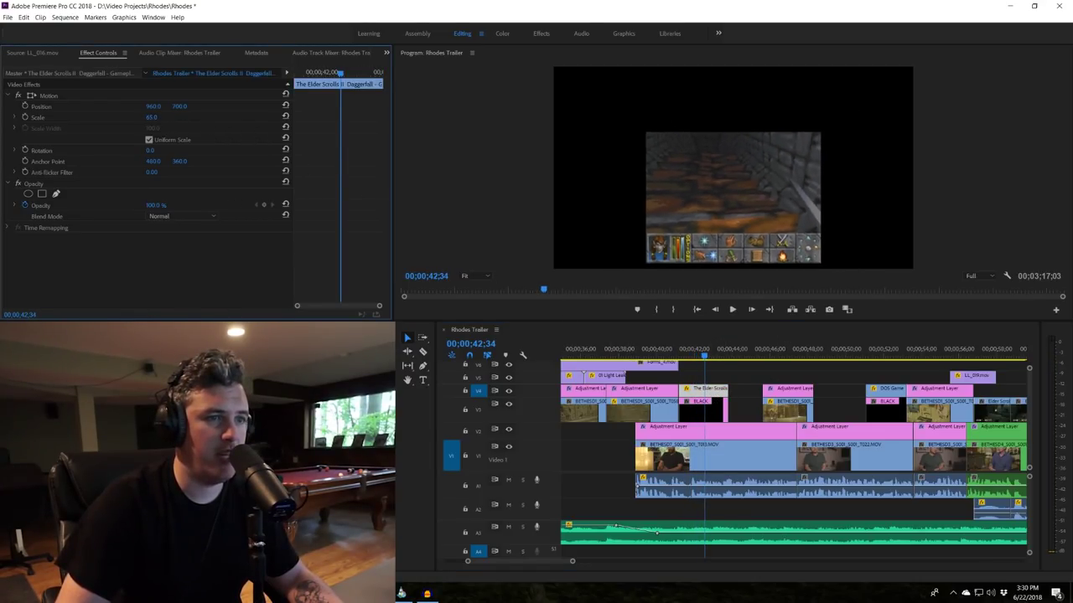
click(284, 116)
click(285, 106)
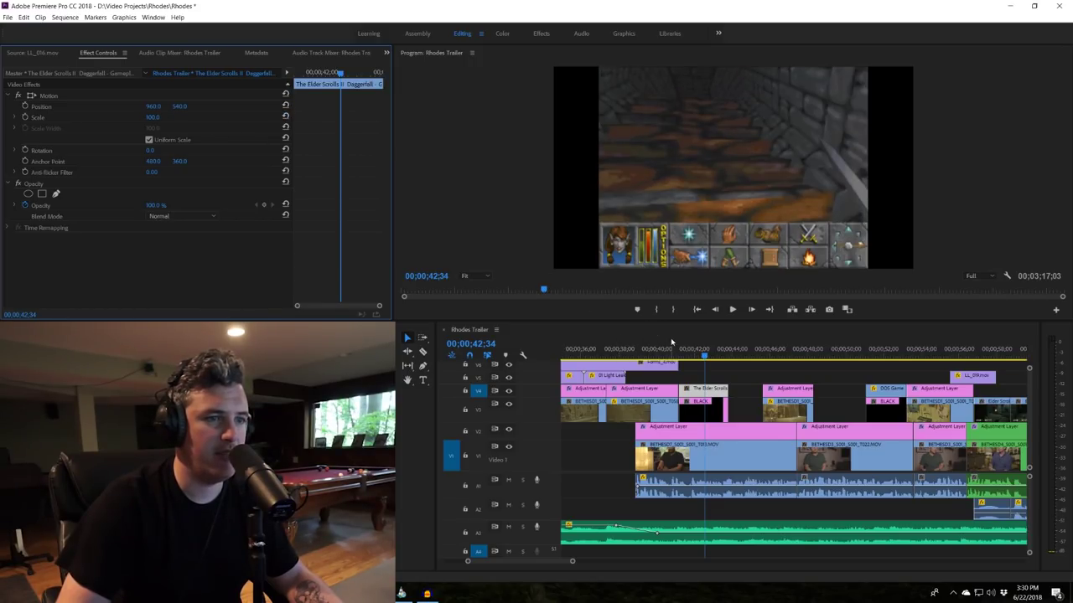
- Play the gameplay clip at its default framing and undo the position and scale resets
click(671, 348)
key(space)
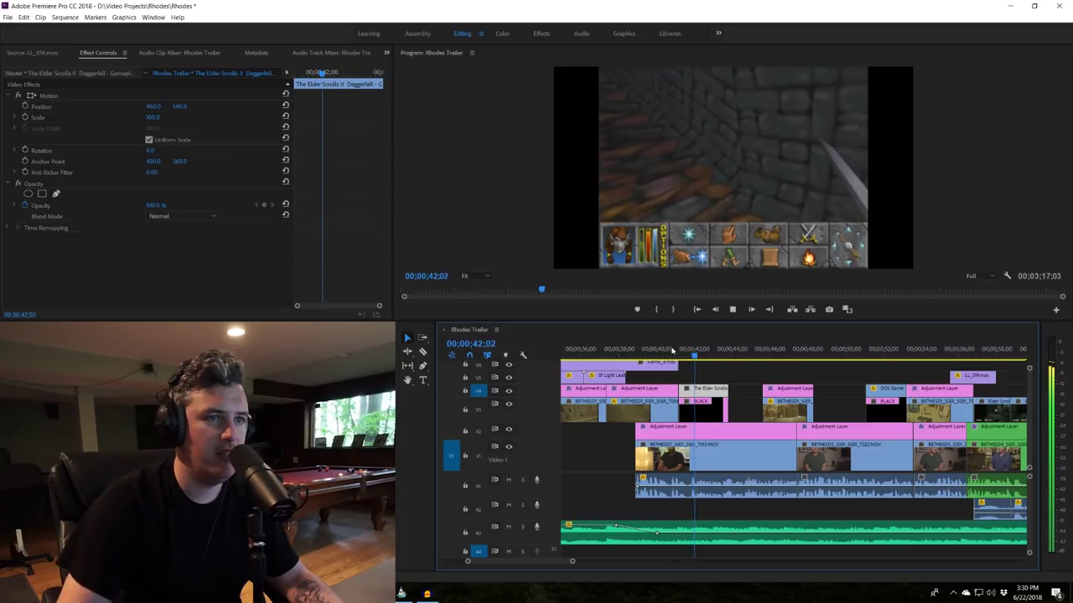
key(space)
key(ctrl+z)
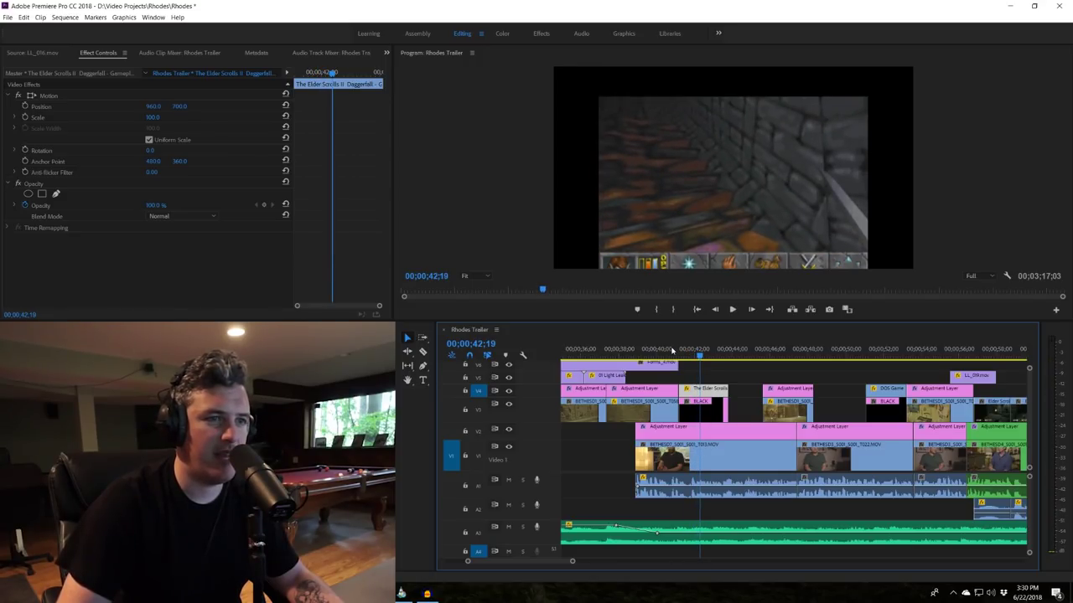
key(ctrl+z)
- Deselect the clips and play from the end of the second title at 00;00;41;05 through to the Arena box shot near 00;00;48
click(678, 350)
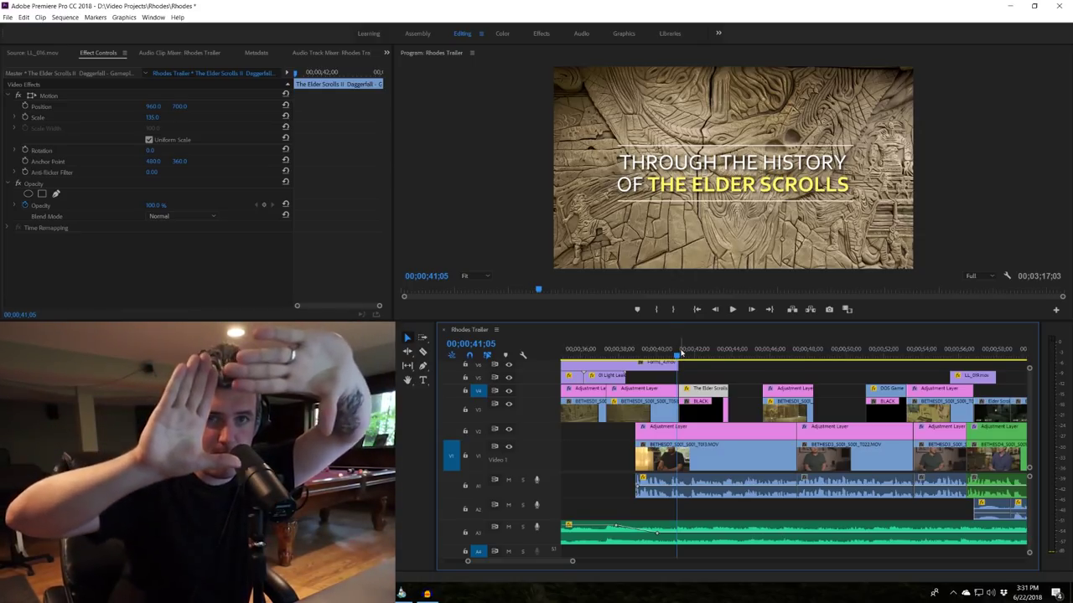
click(679, 361)
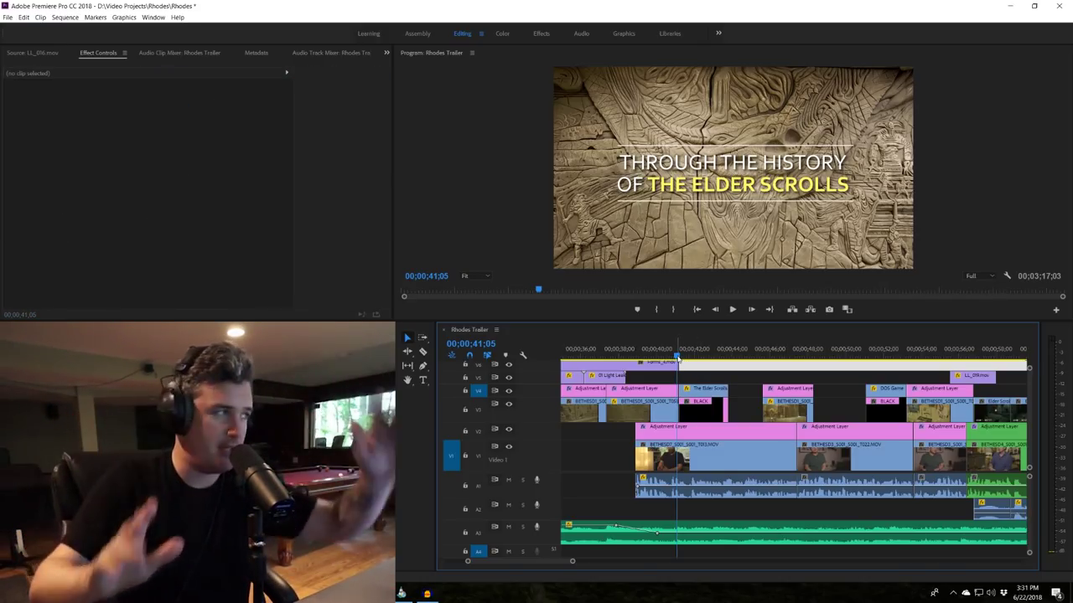
click(743, 370)
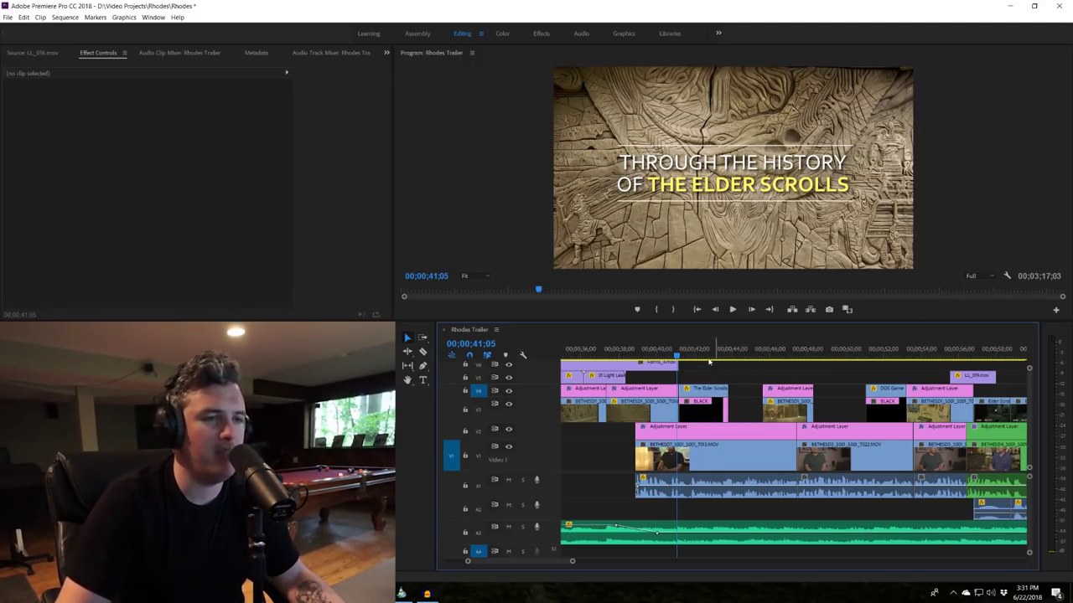
key(space)
scroll(775, 368, down, 2)
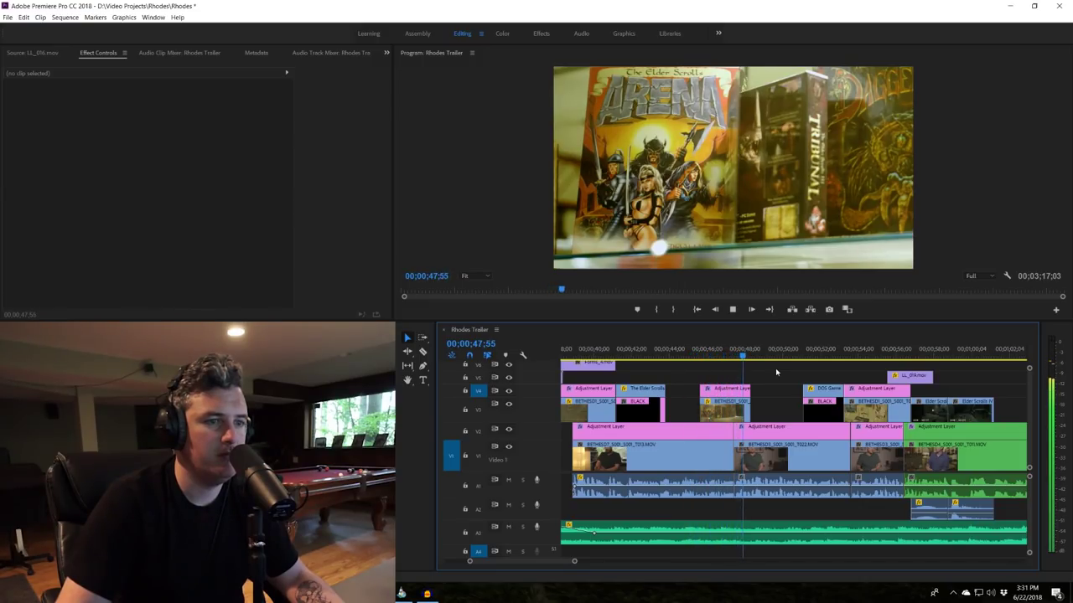
key(space)
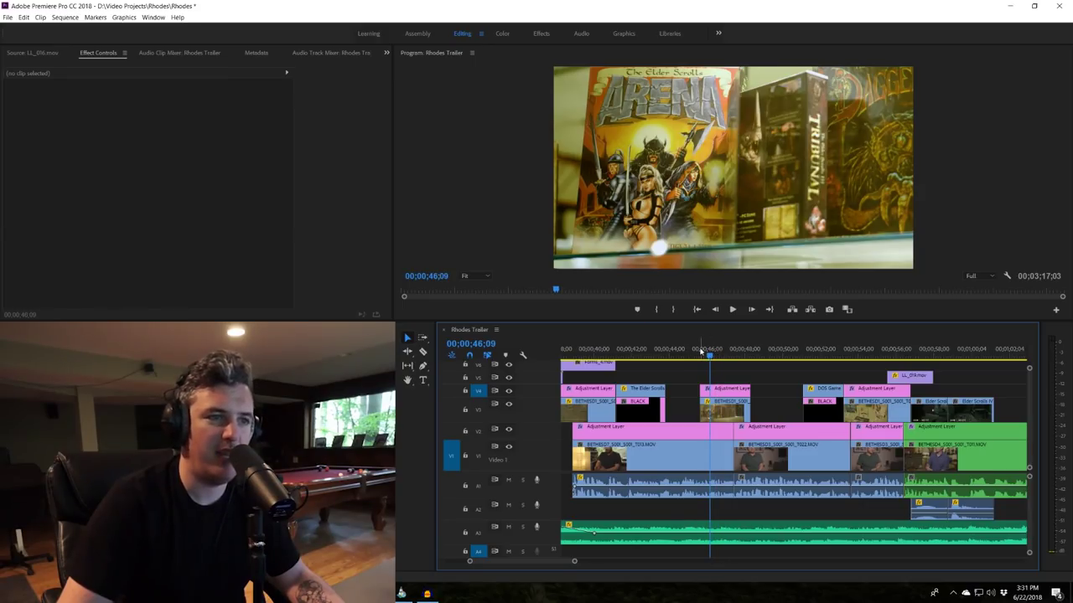
- Review the first interview at 00;00;45;21, the gameplay at 00;00;42;04, the title at 00;00;38;45 and the box shot at 00;00;47;22
drag(700, 352, 695, 354)
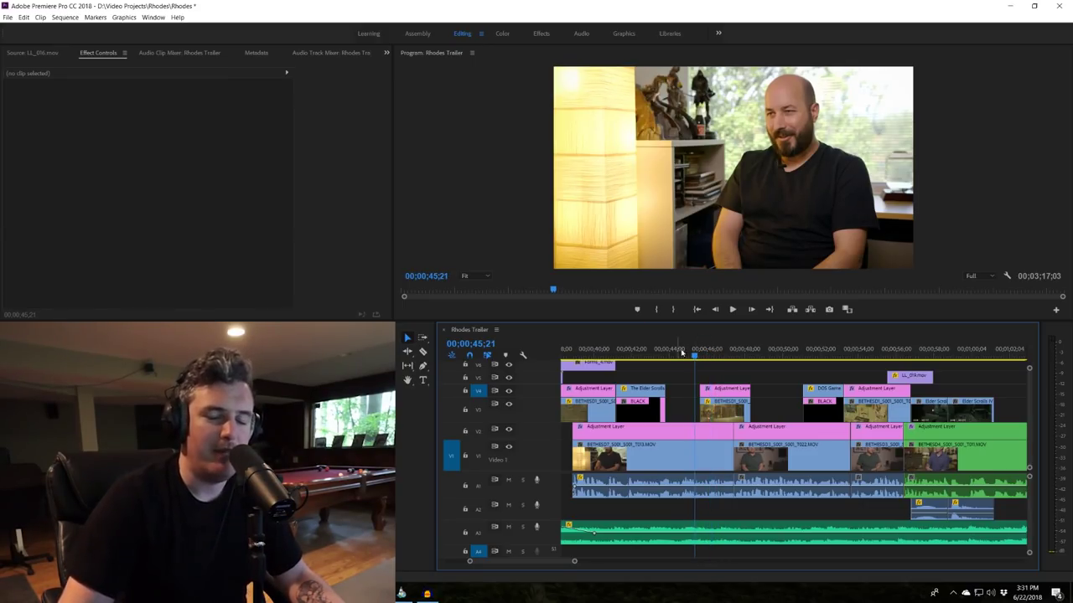
drag(696, 355, 632, 355)
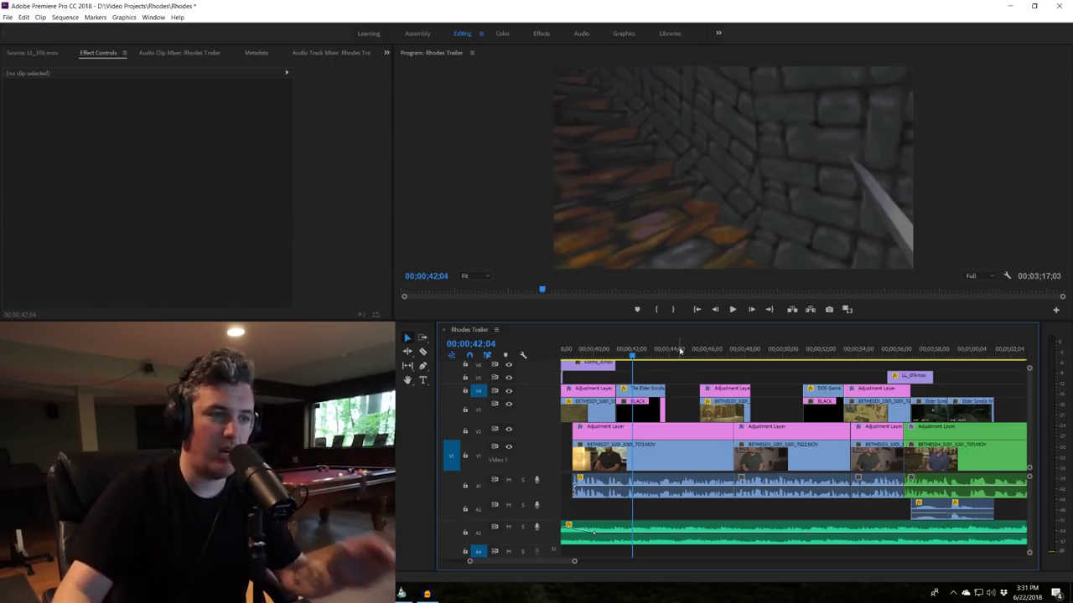
click(572, 353)
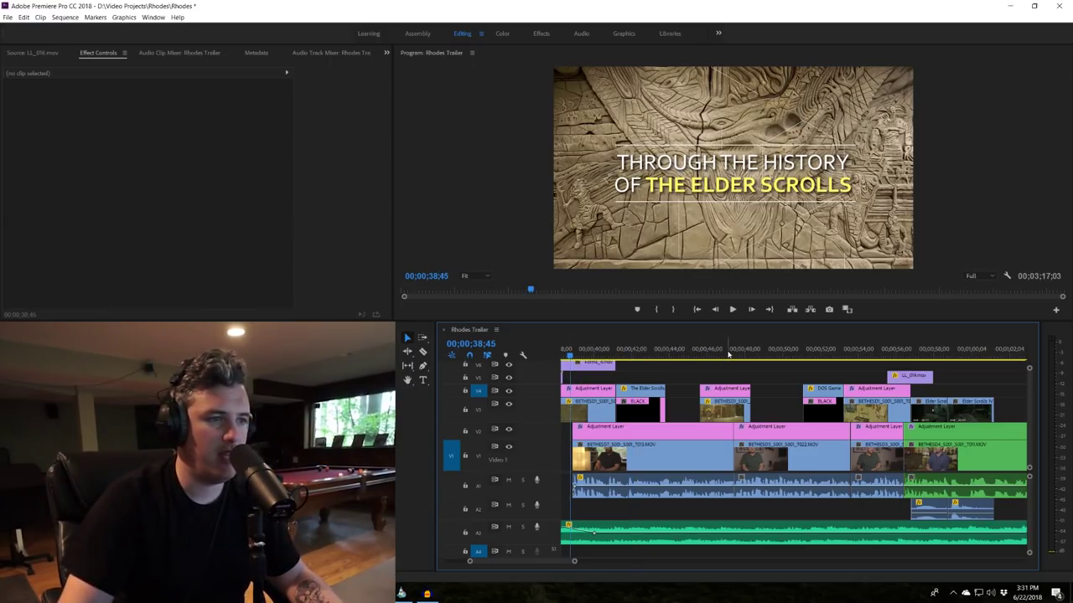
click(728, 353)
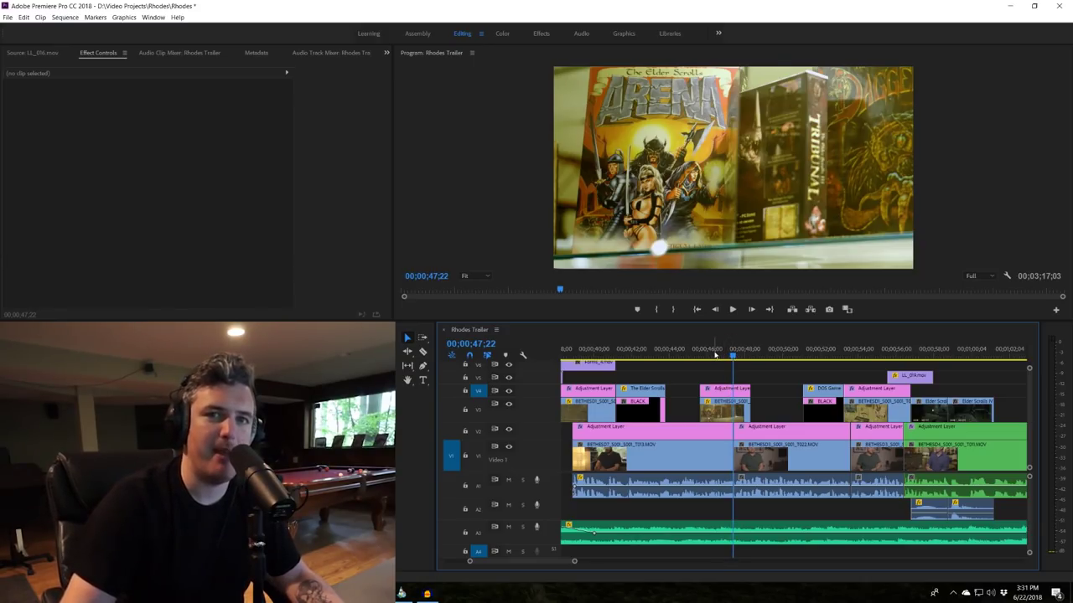
- Compare the second interview shot at 00;00;49;10 with the Arena box shot at 00;00;47;24
scroll(730, 362, down, 2)
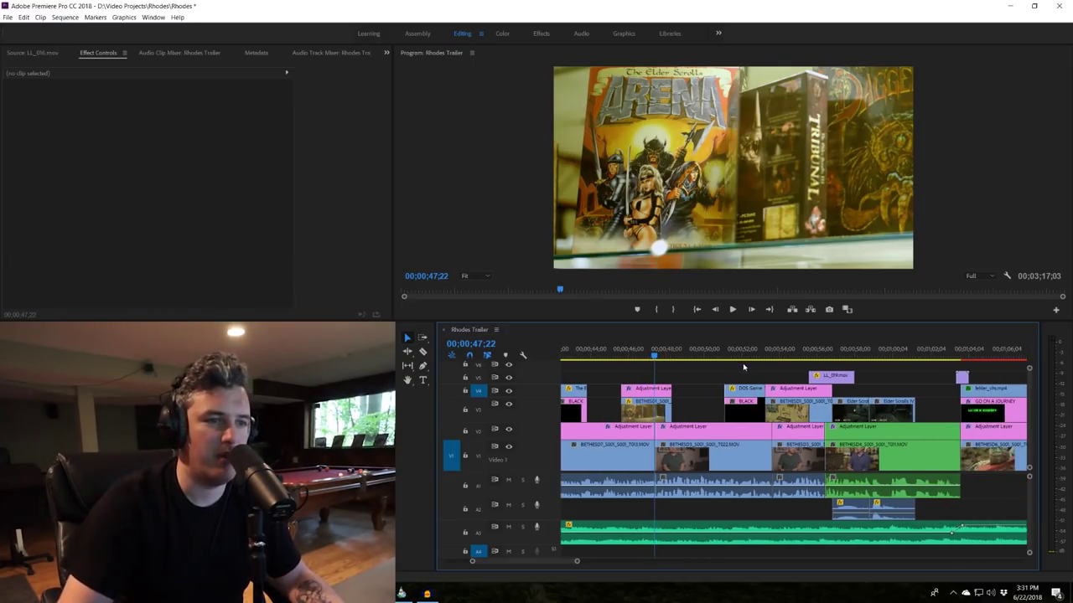
drag(683, 359, 689, 356)
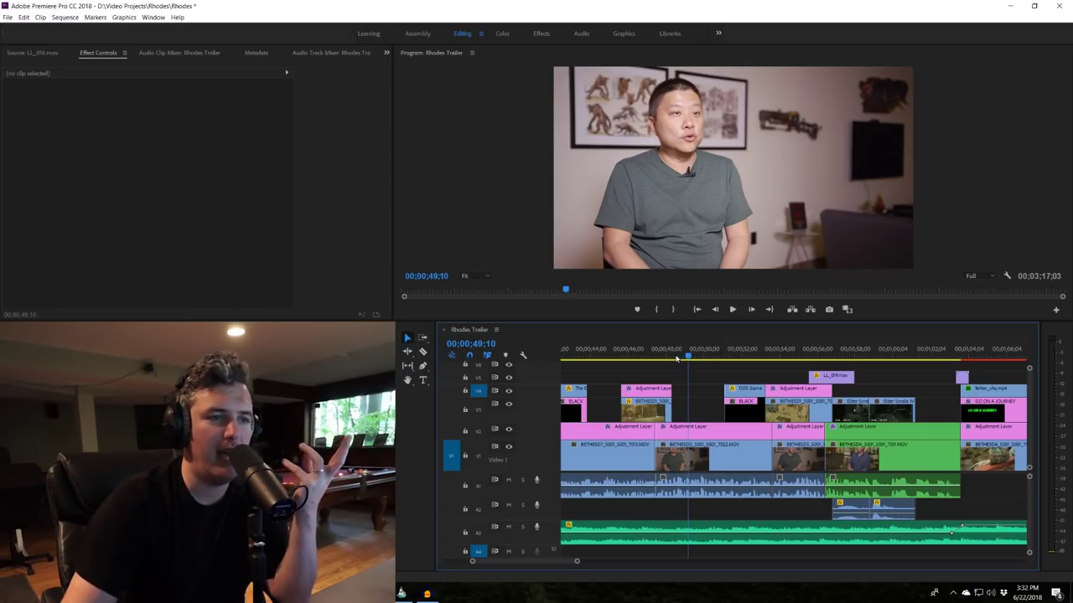
click(654, 352)
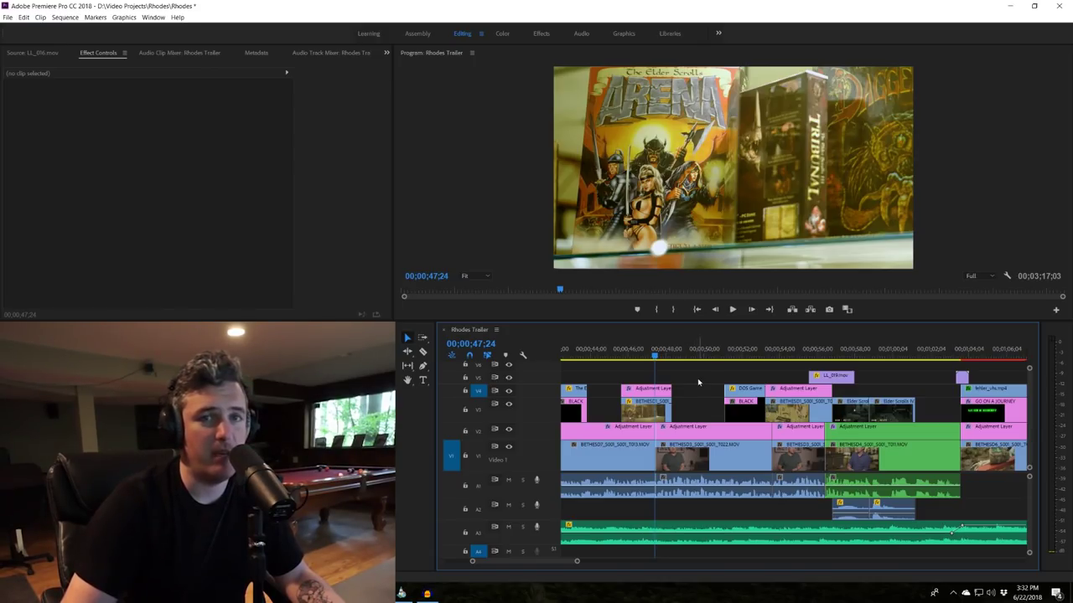
key(space)
- Point out the Arena box shot at 00;00;46;20 by selecting it together with its adjustment layer, and deselect both
click(634, 348)
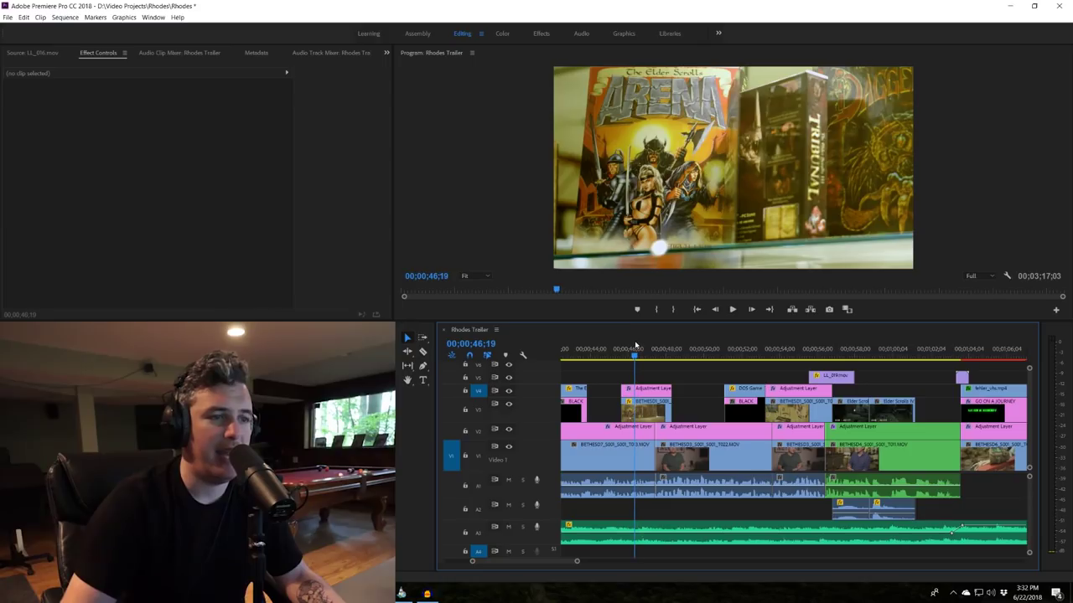
drag(650, 375, 677, 407)
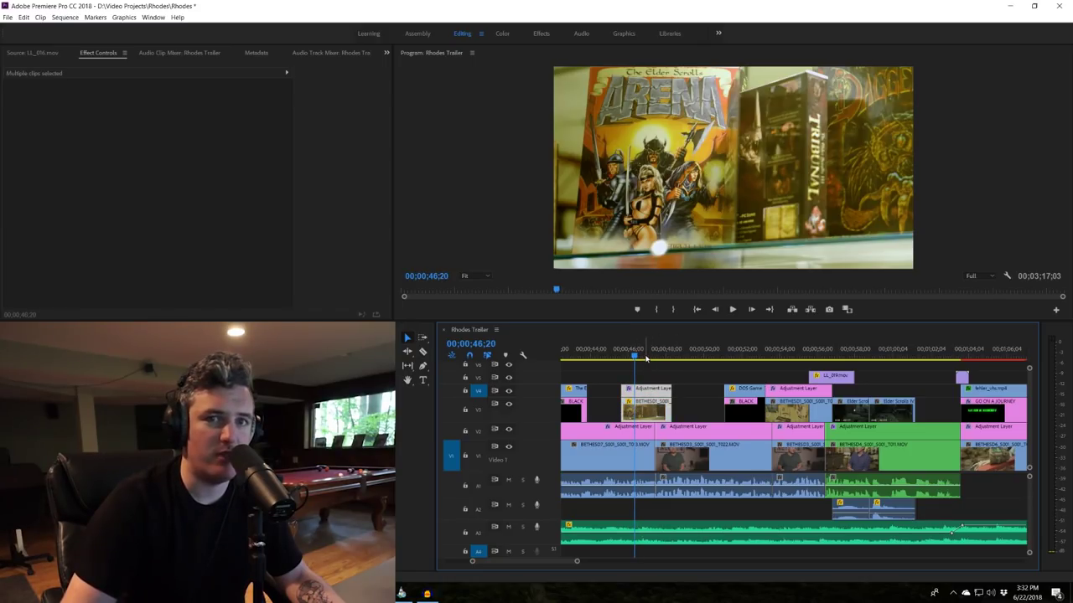
click(678, 365)
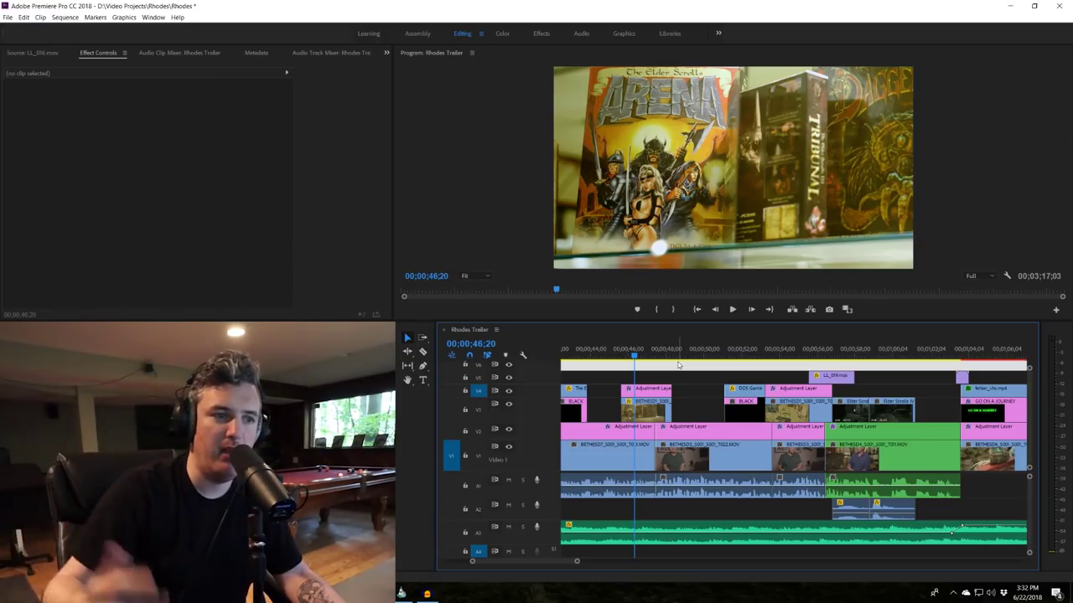
- Play the change from the first interview through the Arena box shot to the second interview, from 00;00;44;17 to 00;00;48;37
click(595, 354)
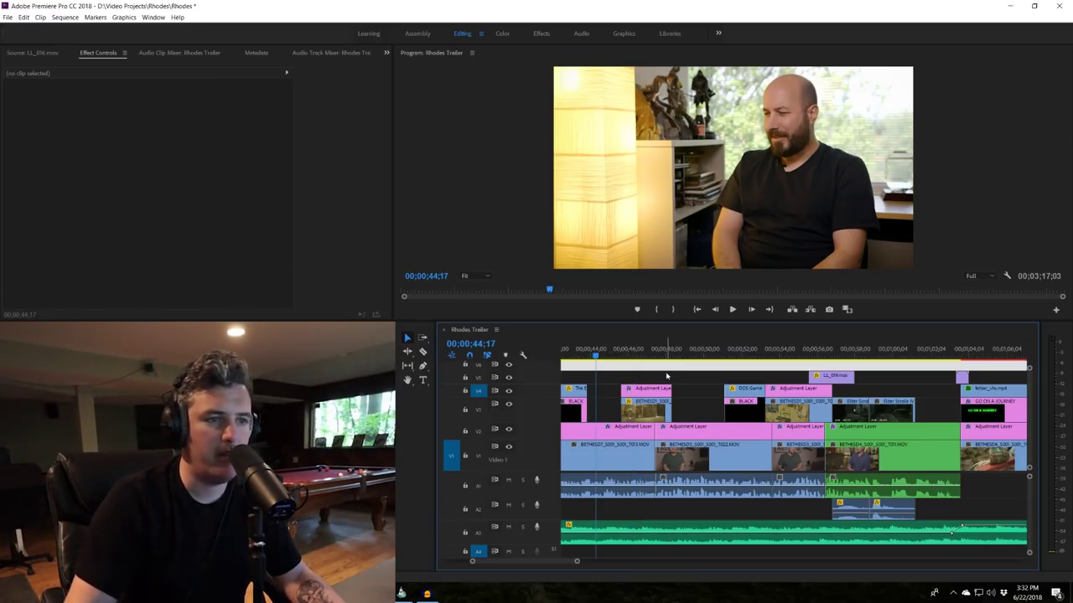
key(space)
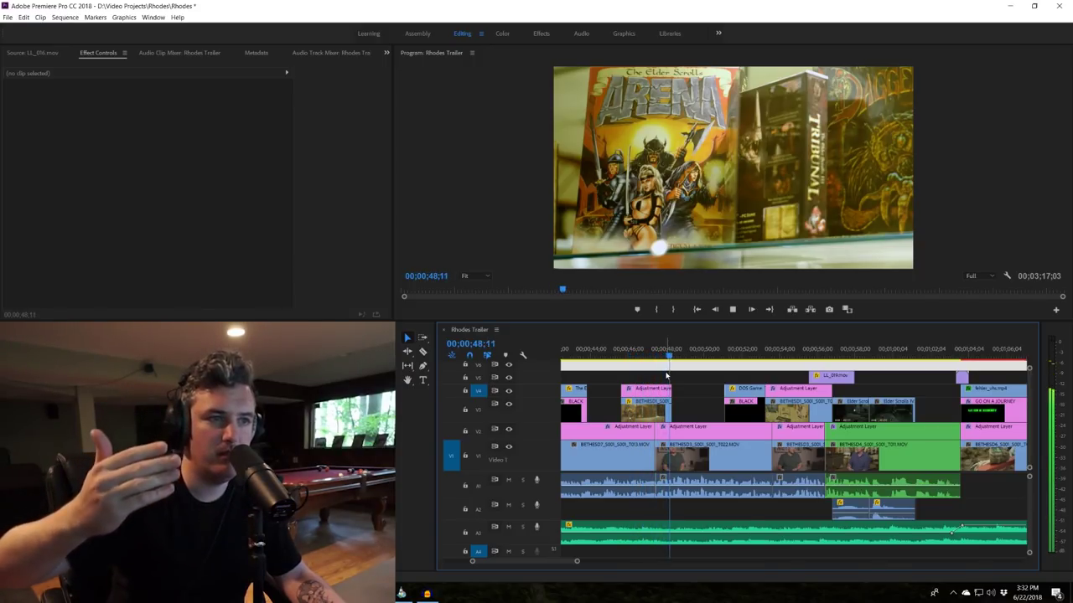
key(space)
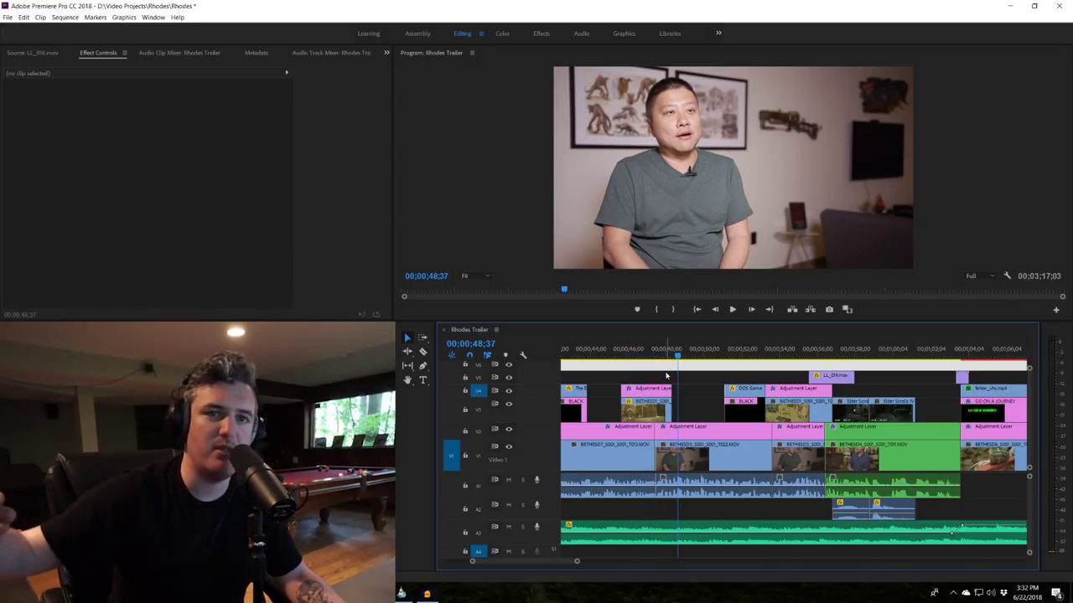
- Play on from the second interview to the display-case shot and park the playhead at 00;00;56;19
key(space)
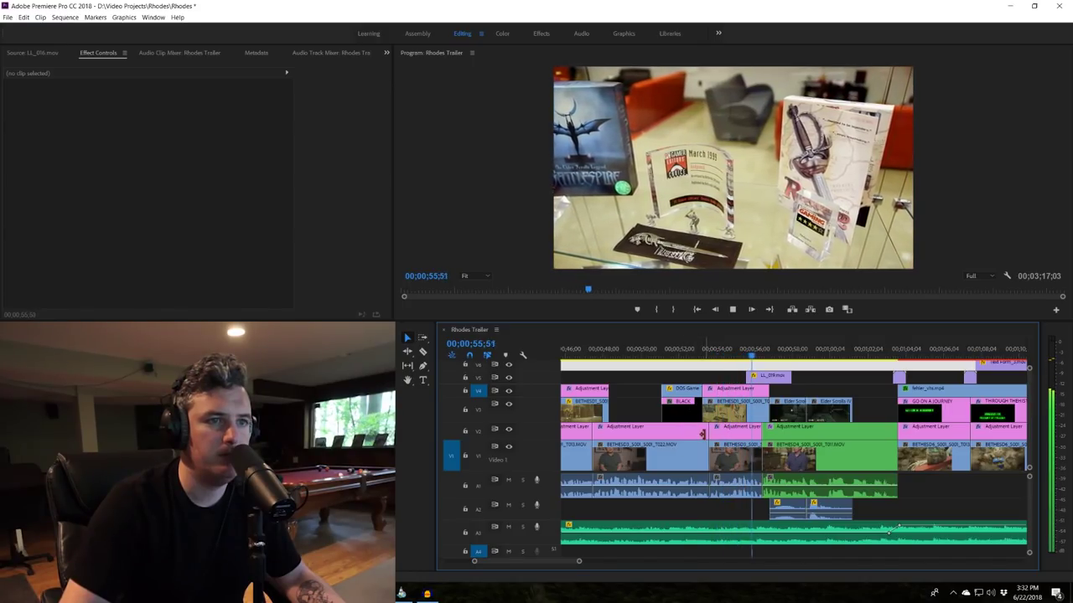
key(space)
drag(763, 354, 761, 354)
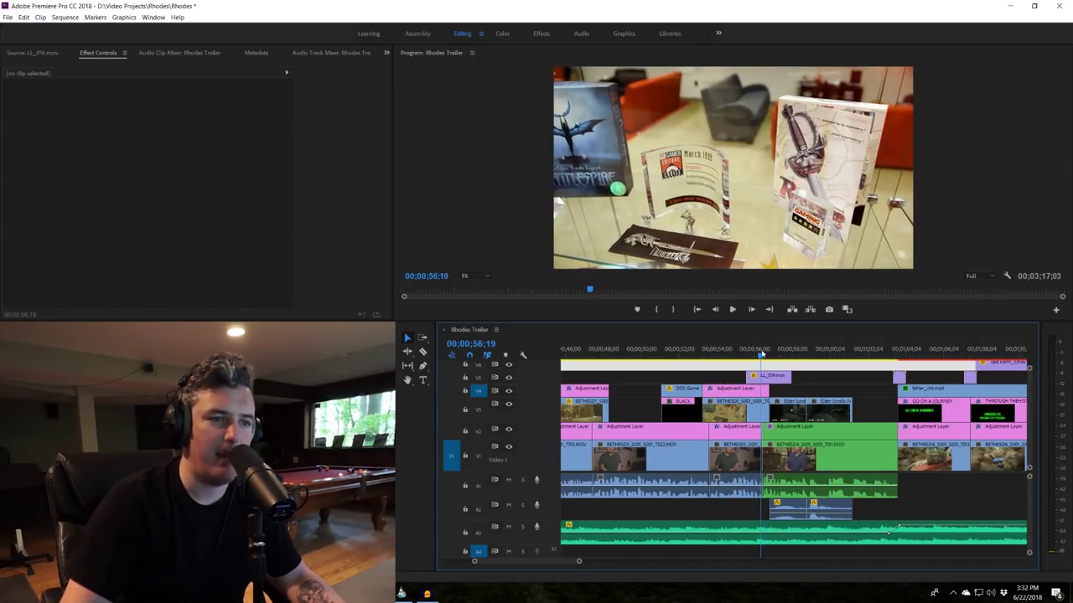
- Play the display-case shot from 00;00;54;43 into the first Oblivion gameplay clip, stopping at 00;00;56;54
scroll(754, 367, up, 2)
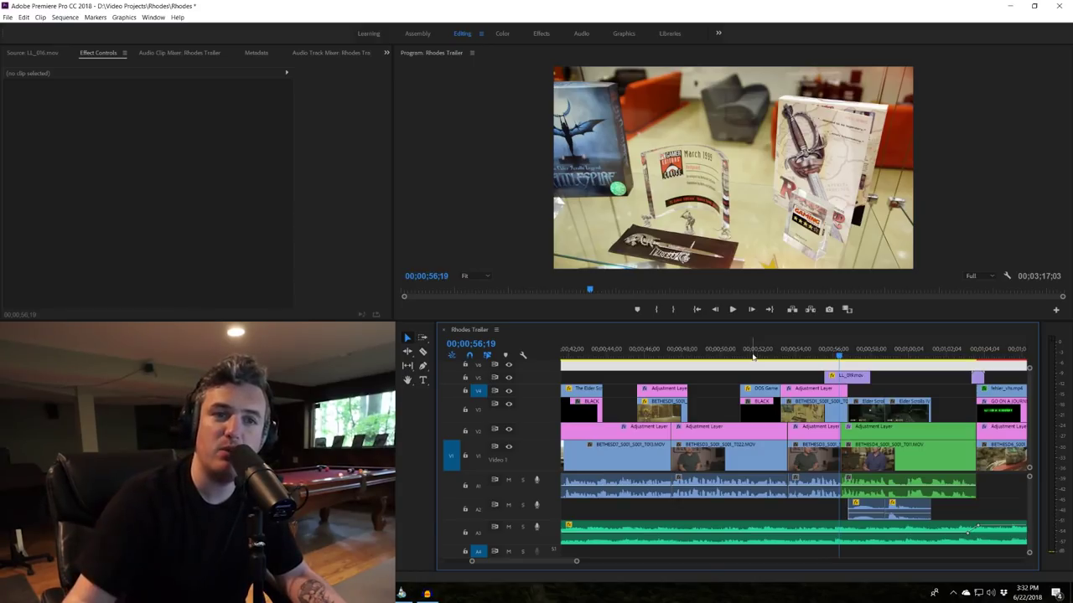
drag(814, 352, 809, 352)
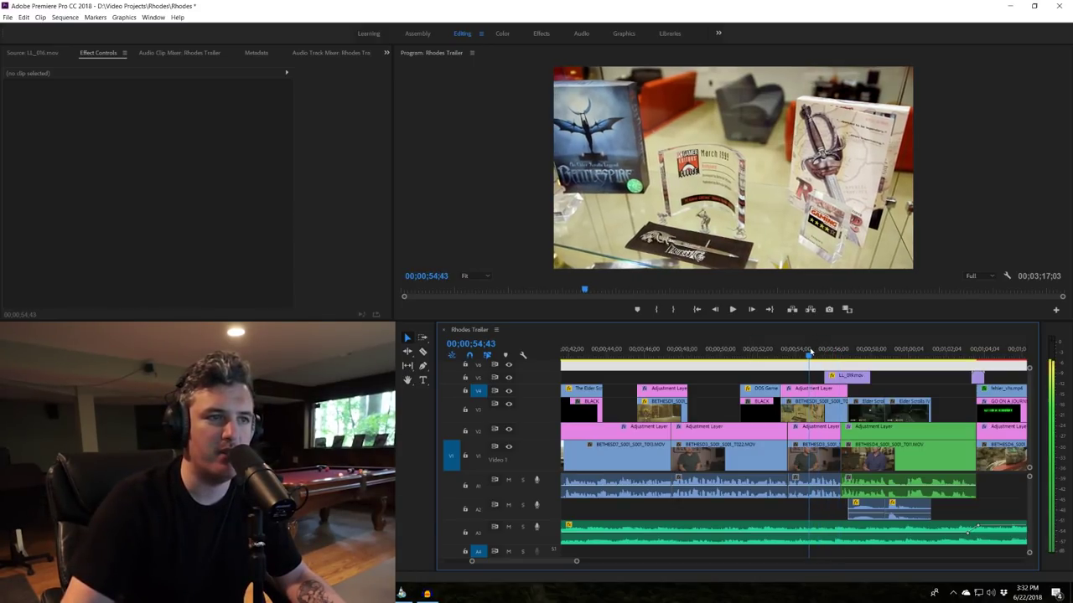
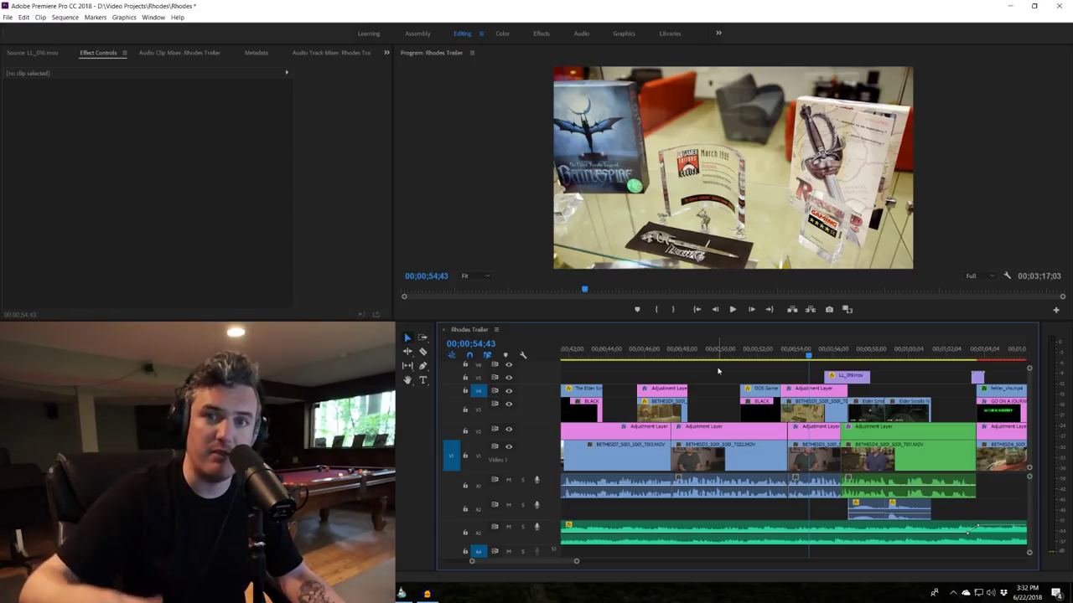
key(space)
scroll(754, 394, down, 3)
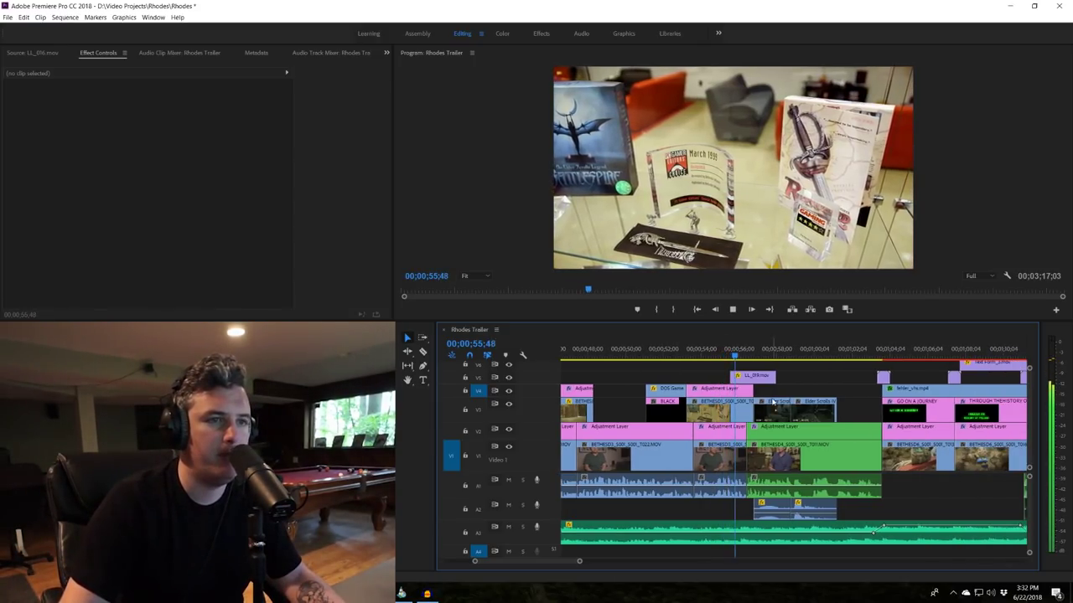
key(space)
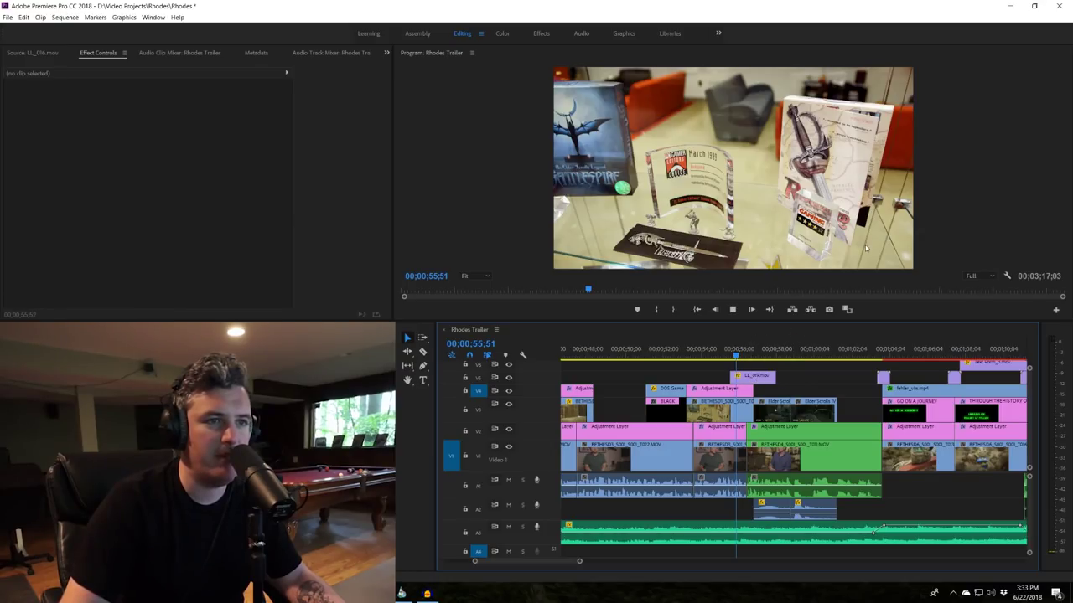
key(space)
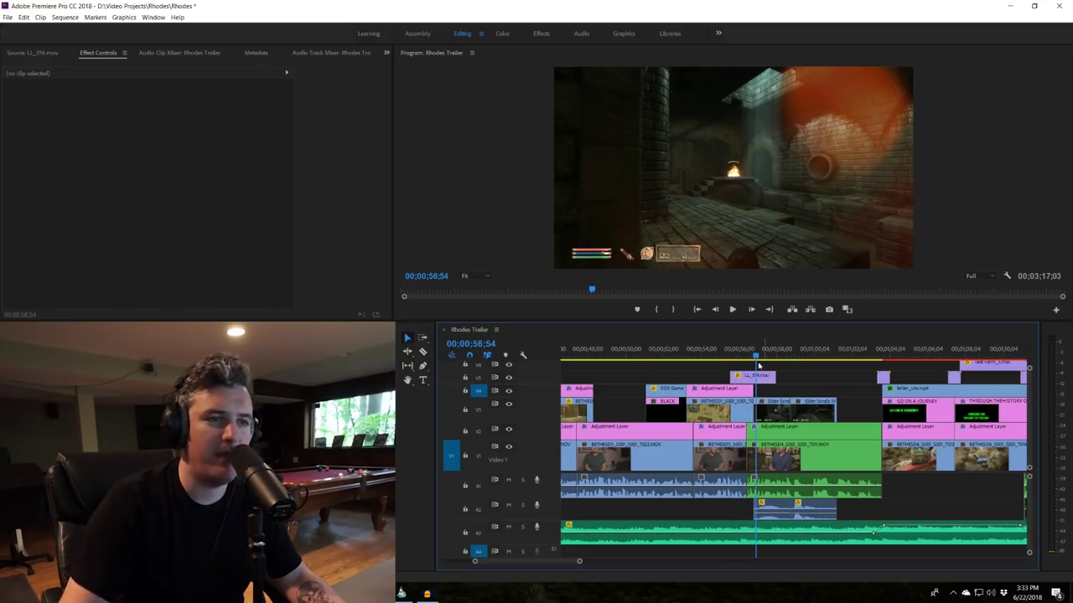
- Replay the light-leak transition from the display-case shot at 00;00;56;17 through the first gameplay clip to 00;00;58;53
scroll(758, 365, down, 2)
drag(673, 355, 677, 356)
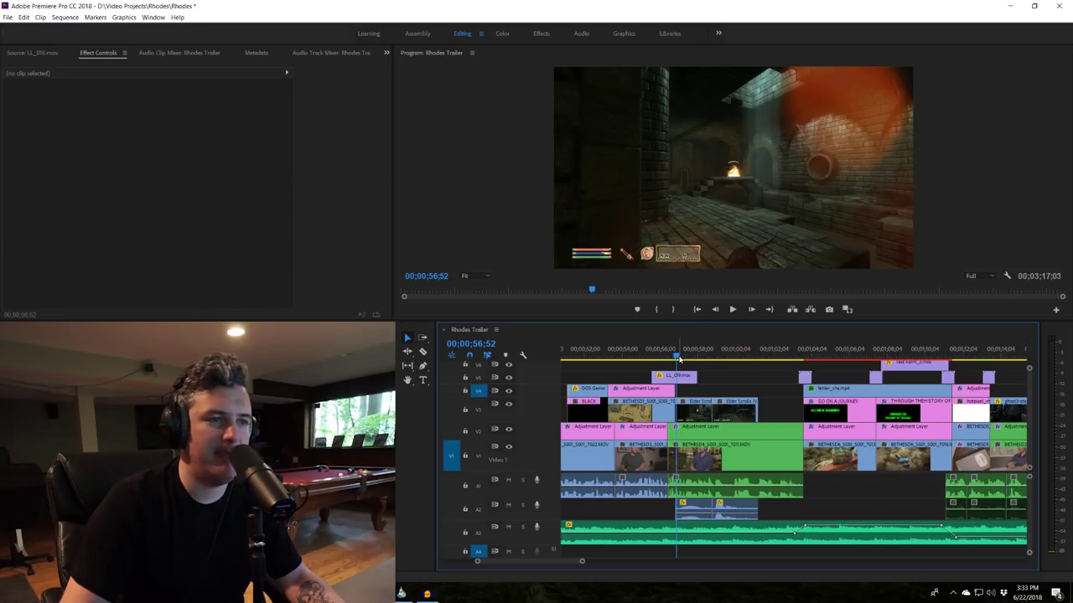
click(668, 355)
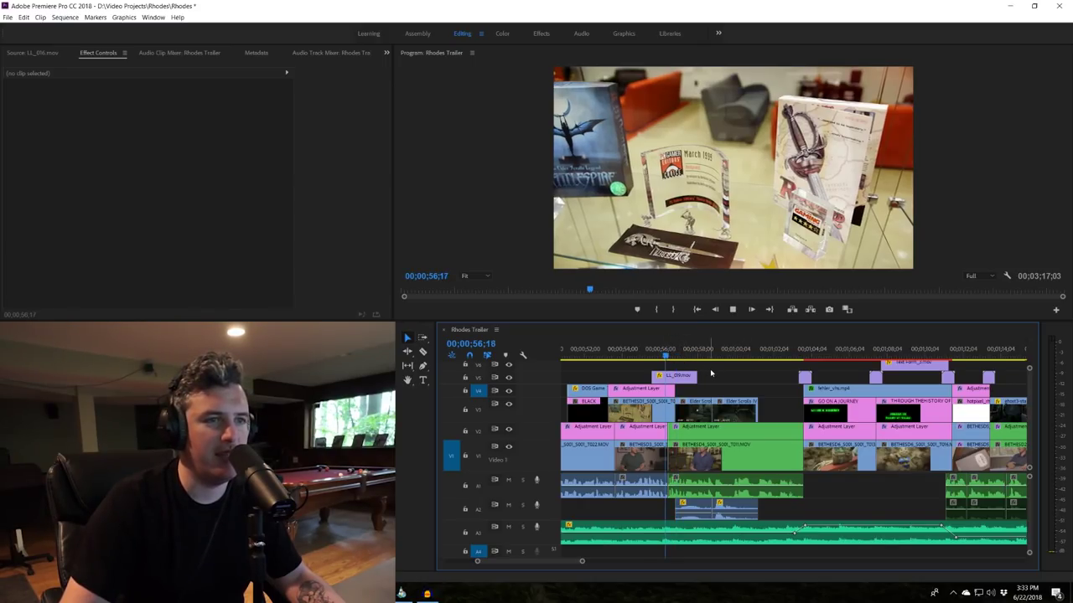
key(space)
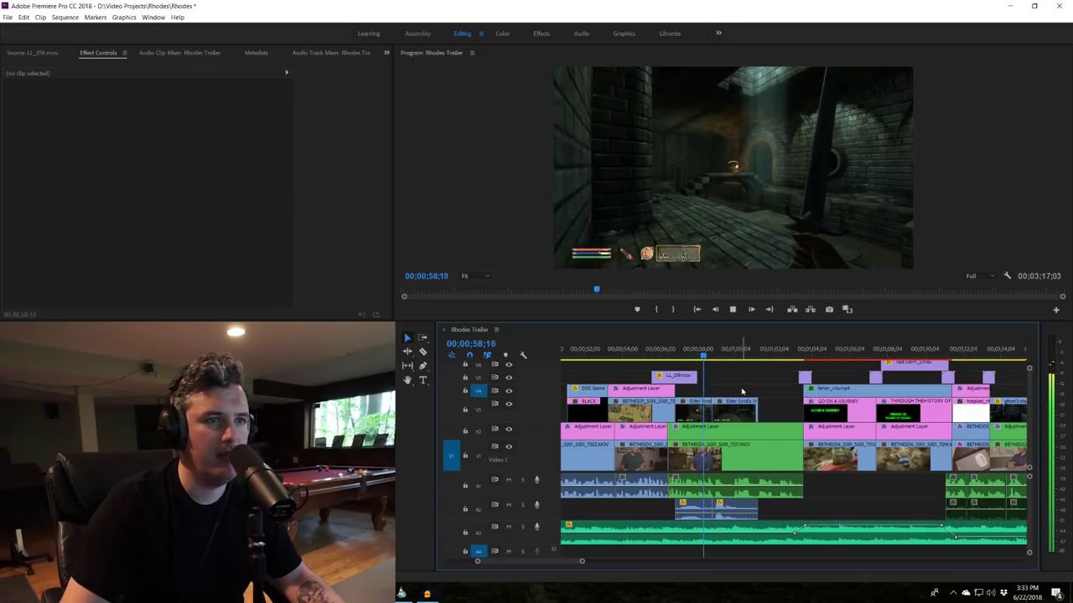
key(space)
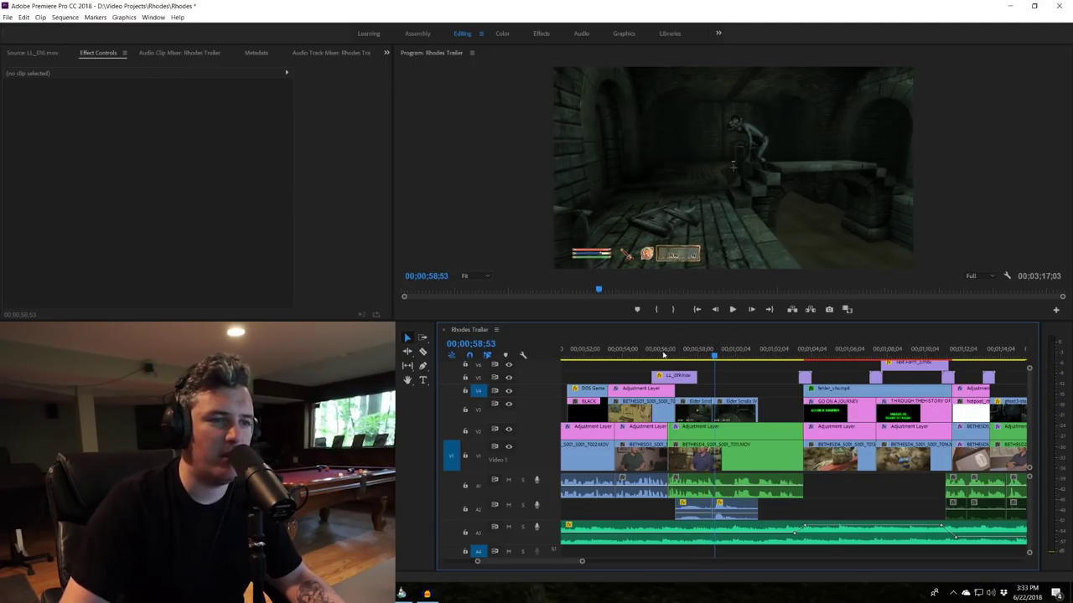
- Solo audio track A2 and play the gameplay sound from 00;00;55;56 across the light-leak transition
click(659, 355)
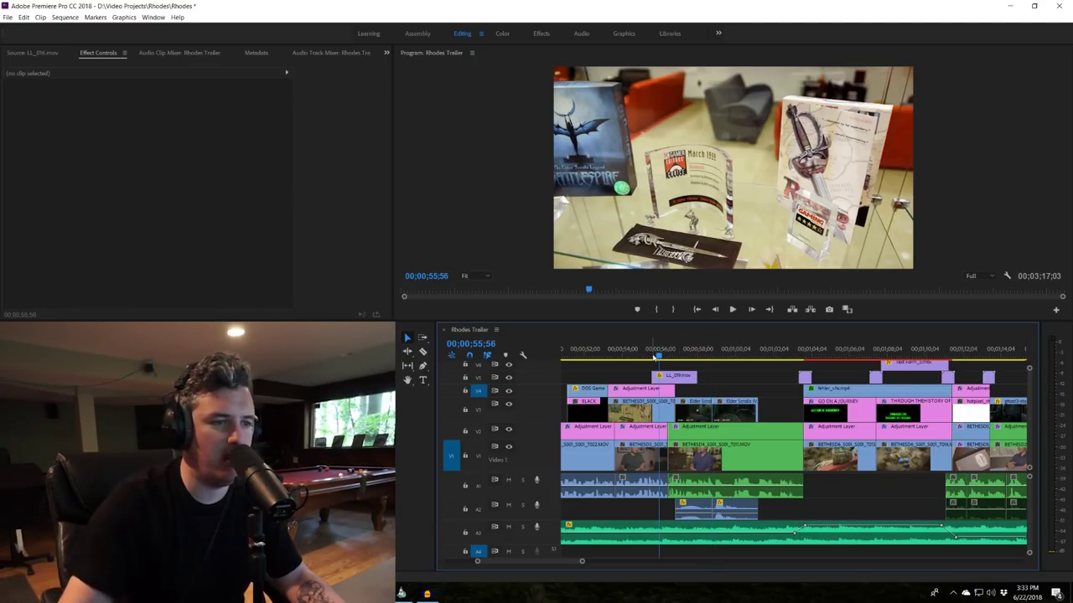
key(space)
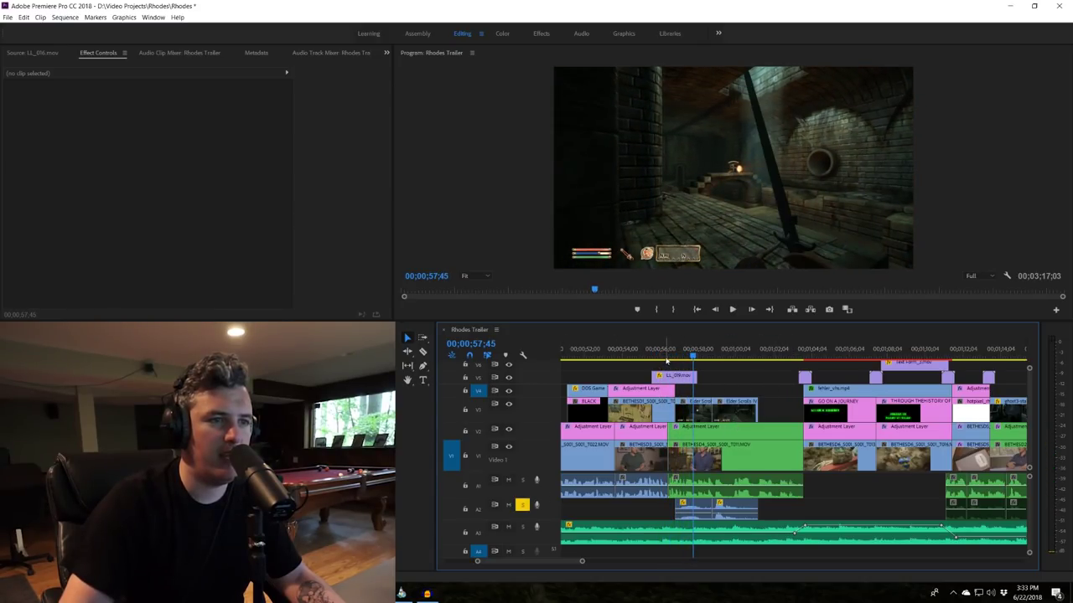
click(666, 359)
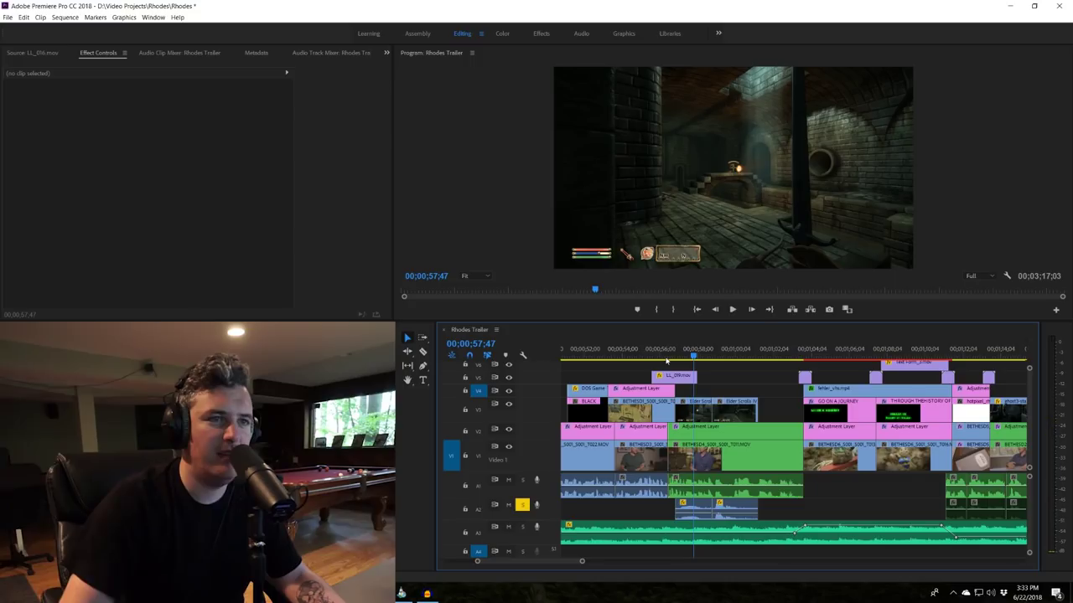
- Try splitting the LL_019.mov light leak where the gameplay starts and removing the second part's opacity keyframes
click(669, 359)
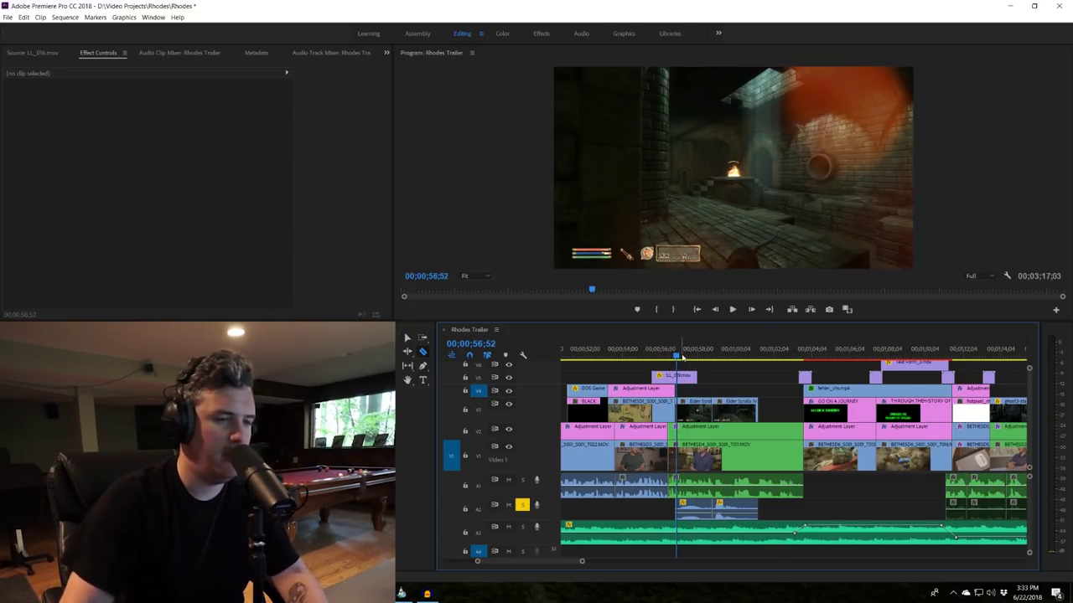
key(equal)
key(equal)
click(804, 379)
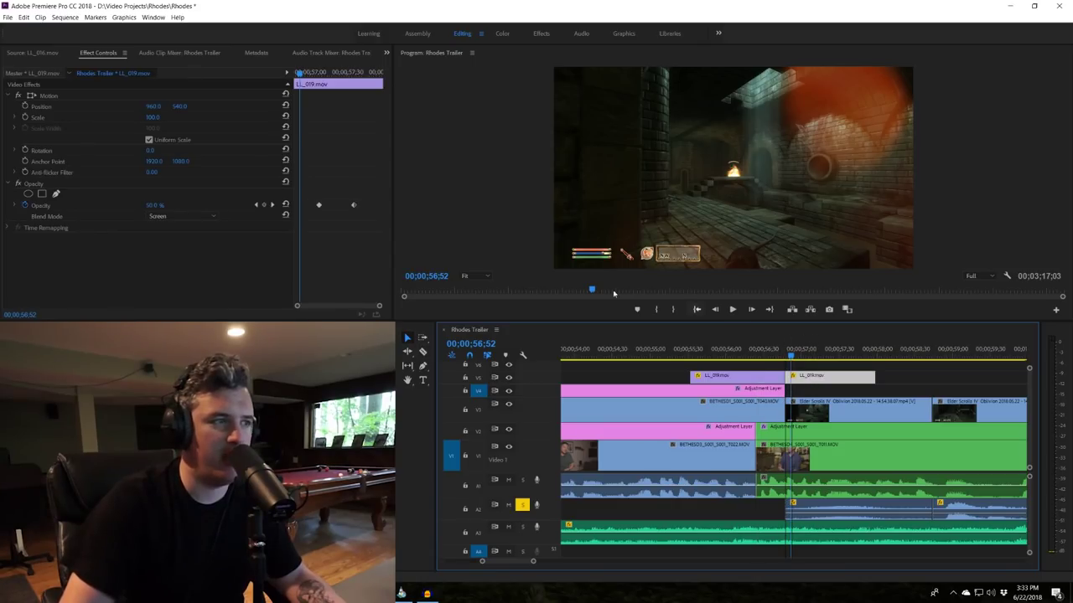
click(24, 205)
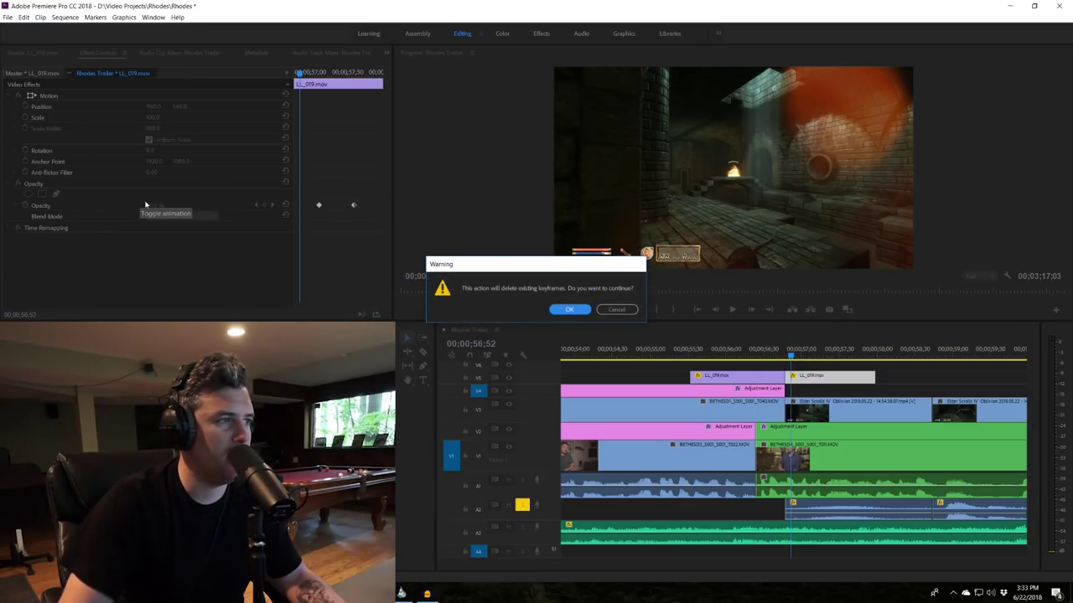
click(555, 310)
- Try the second light-leak part at 25% opacity, play the transition, and undo the split and opacity changes
drag(780, 355, 822, 359)
click(158, 204)
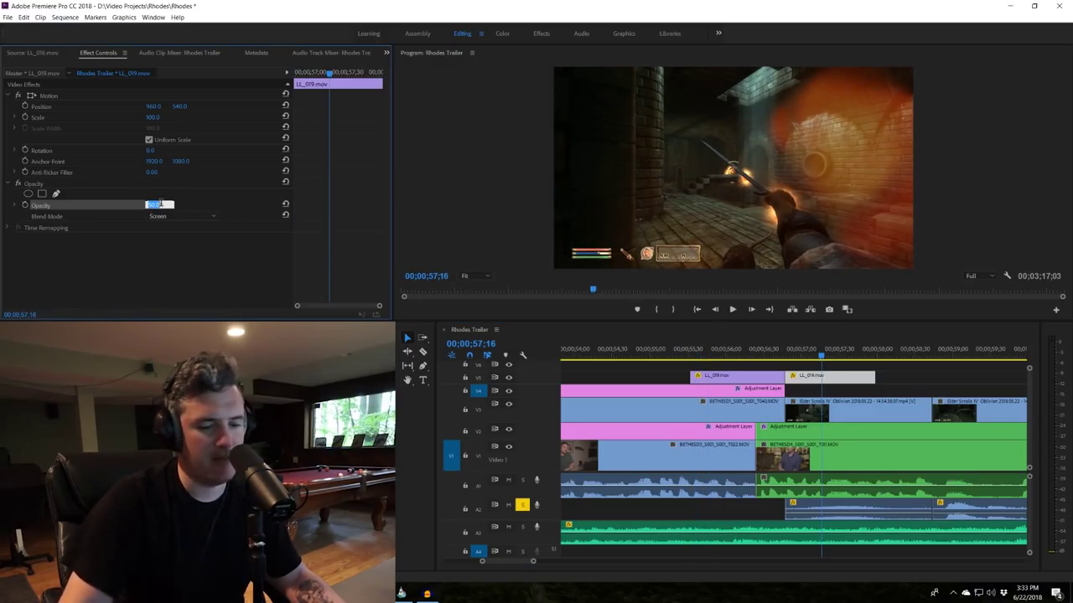
key(Return)
click(776, 355)
key(space)
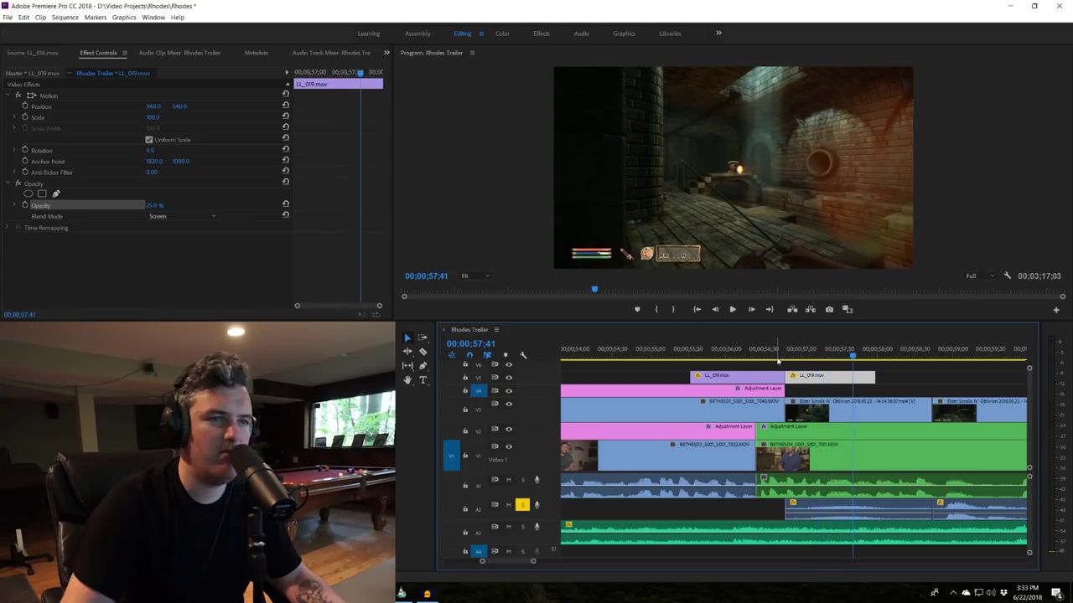
key(ctrl+z)
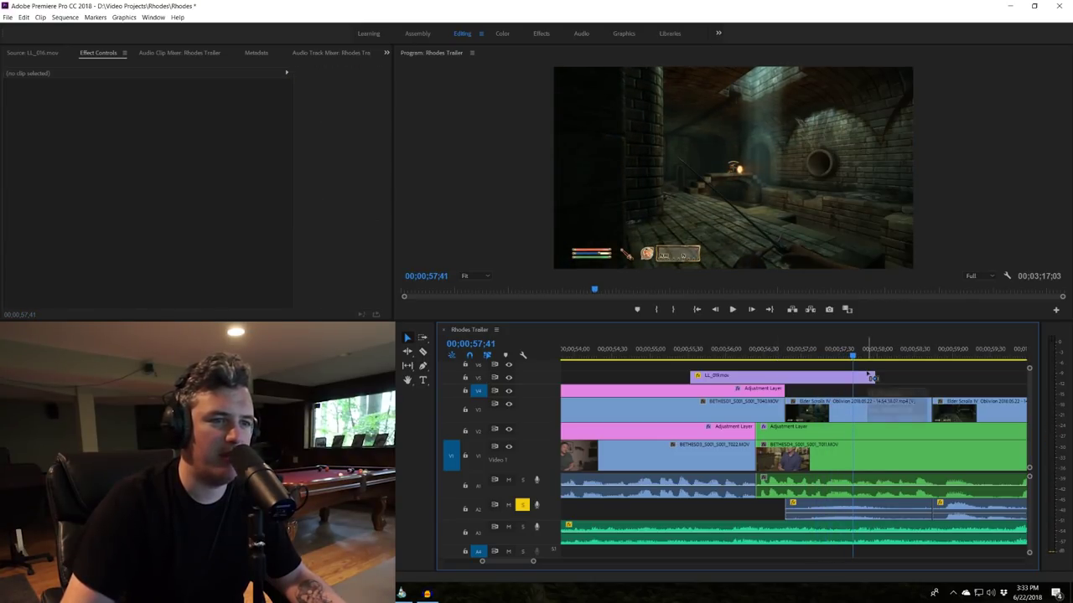
- Unsolo track A2 and play the restored light-leak transition from 00;00;56;33 to the second gameplay clip at 00;00;58;58
click(772, 358)
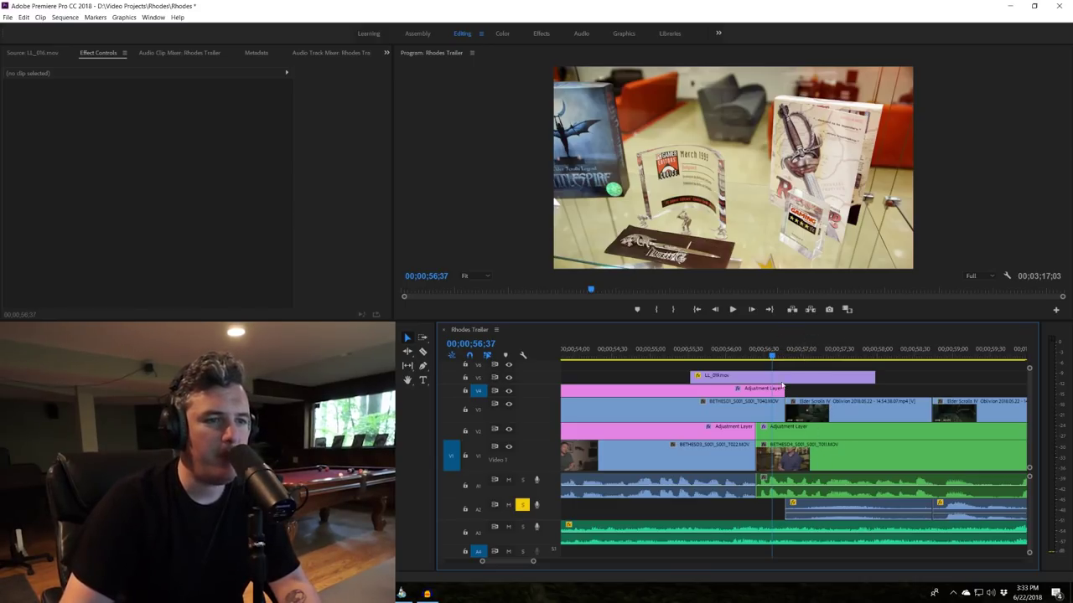
scroll(797, 362, down, 3)
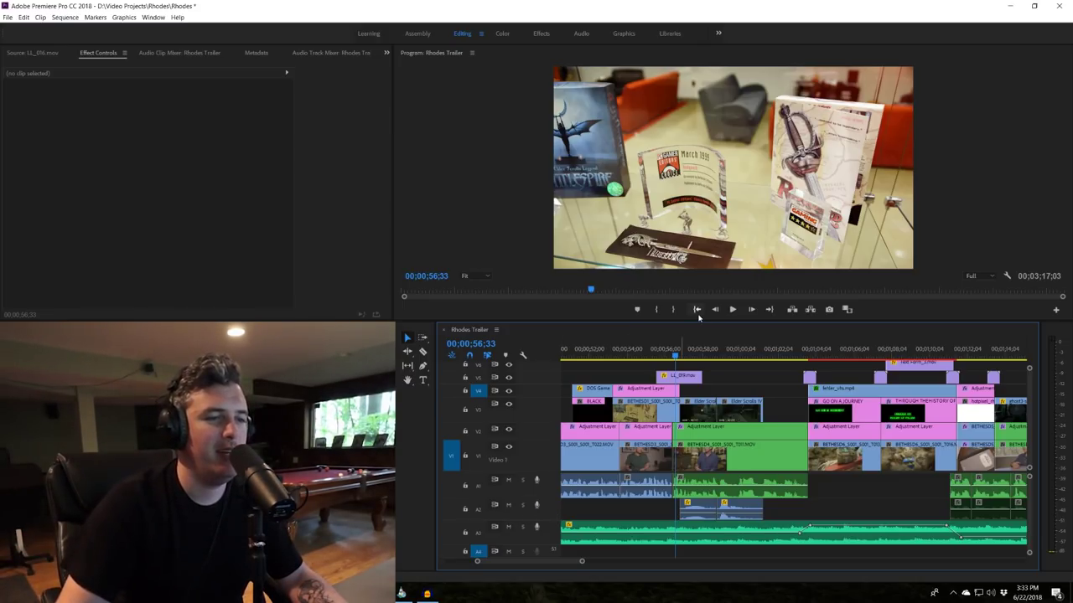
key(space)
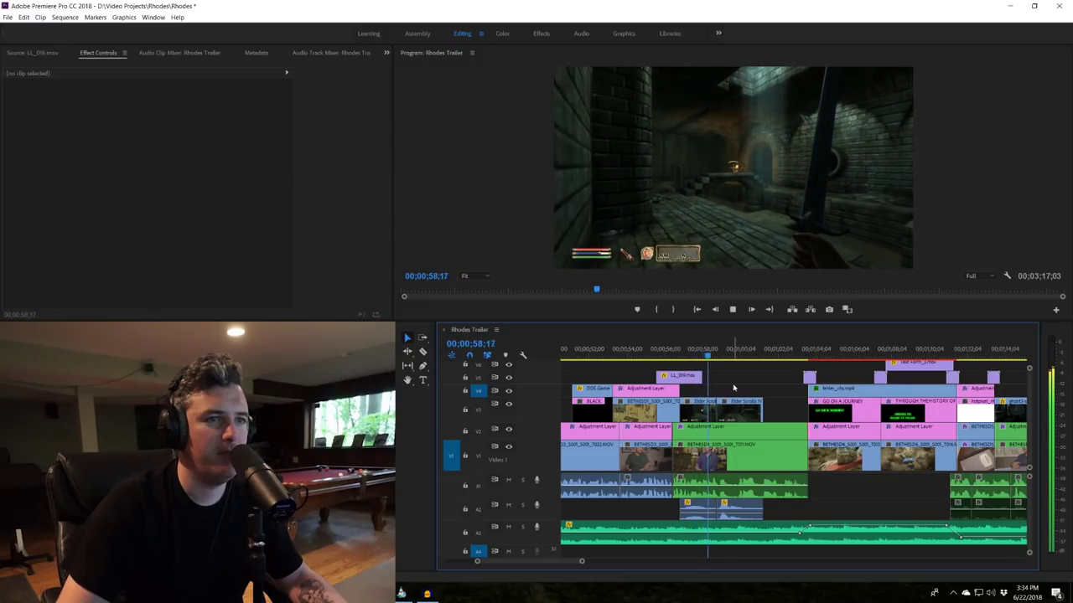
key(space)
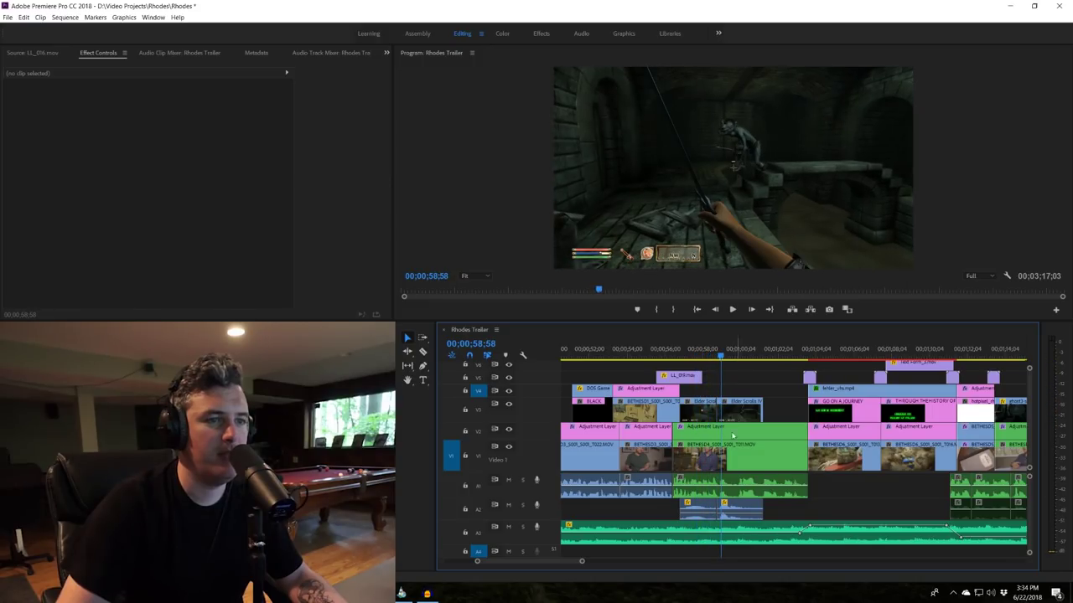
- Try moving the second Oblivion clip later on the timeline and extending the first to show the uncut gameplay, and undo it
click(725, 508)
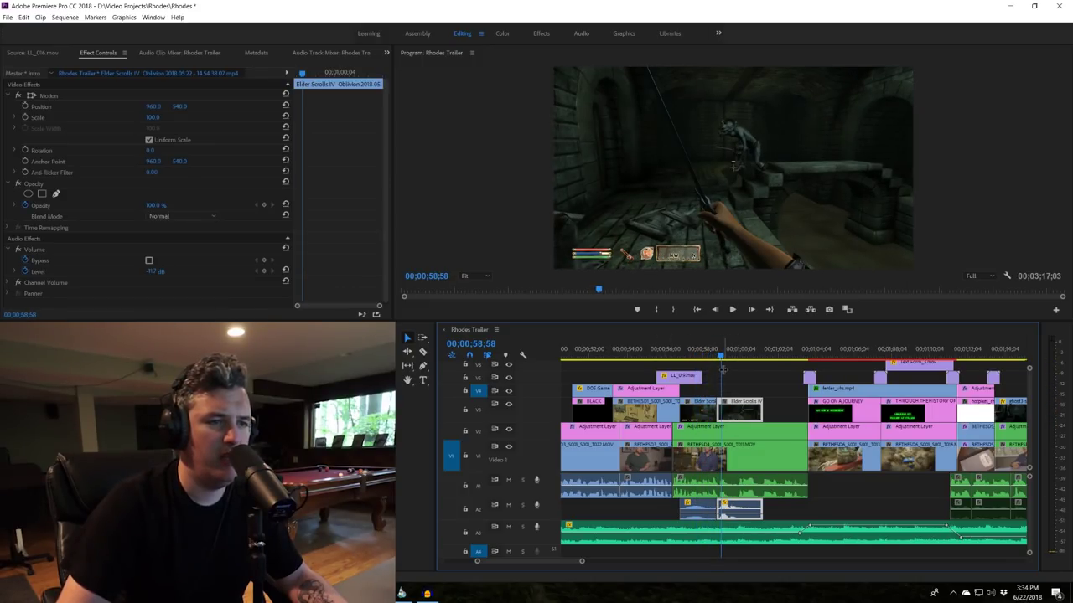
drag(719, 356, 712, 356)
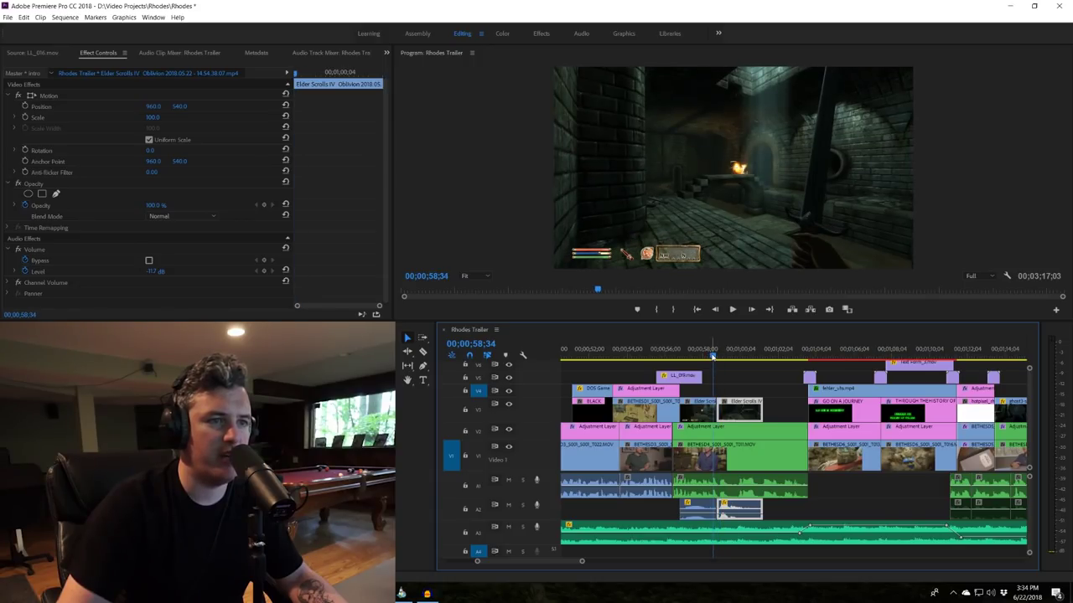
drag(734, 412, 751, 413)
key(space)
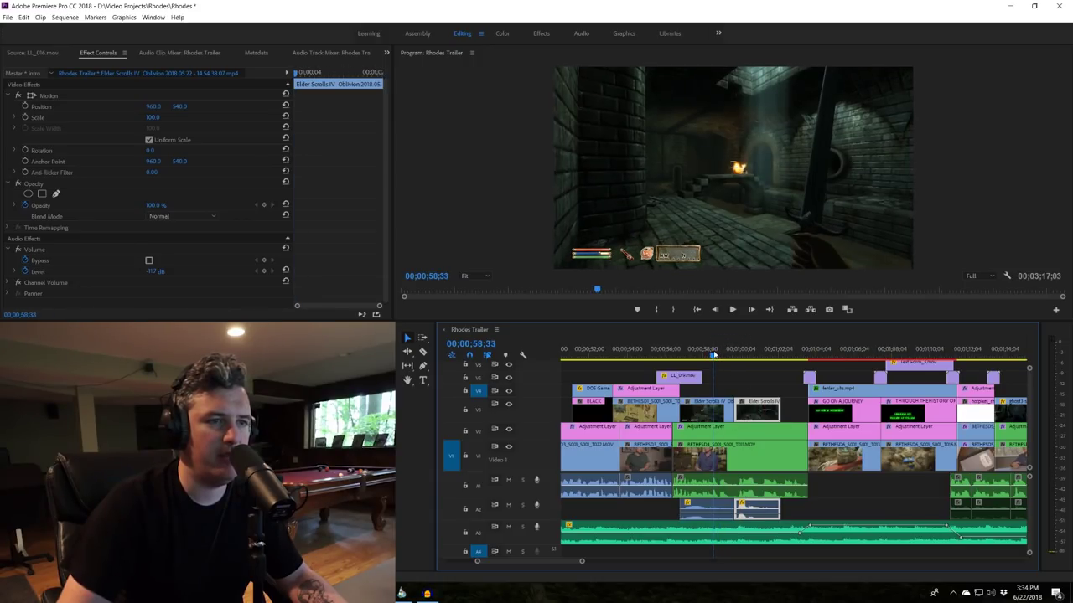
drag(749, 411, 770, 410)
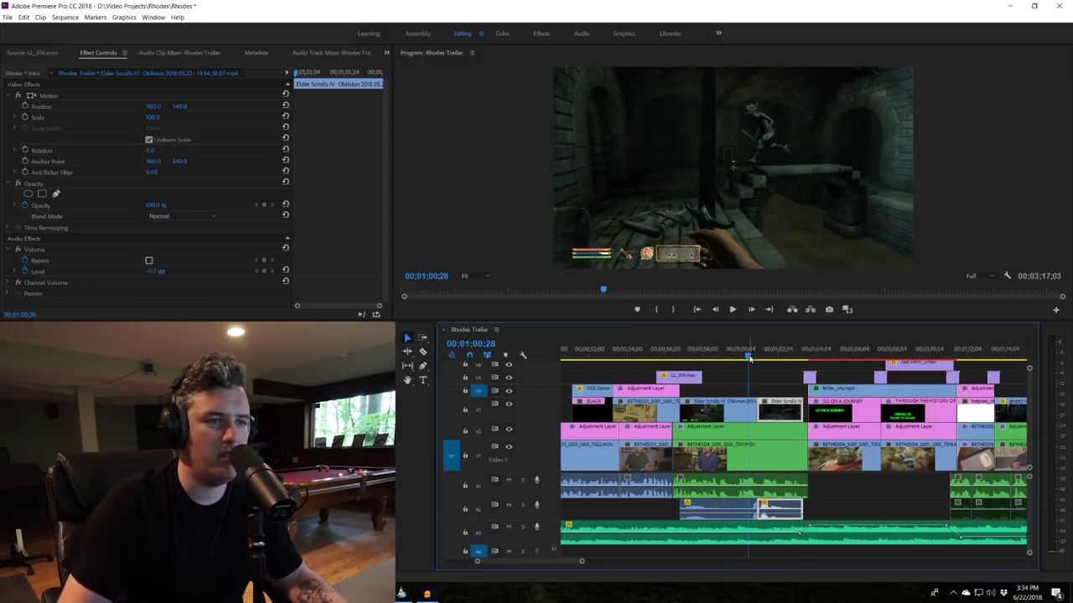
key(ctrl+z)
key(ctrl+z)
- Play the cut between the two Oblivion clips from 00;00;58;14 and park the playhead at 00;01;00;05
click(708, 357)
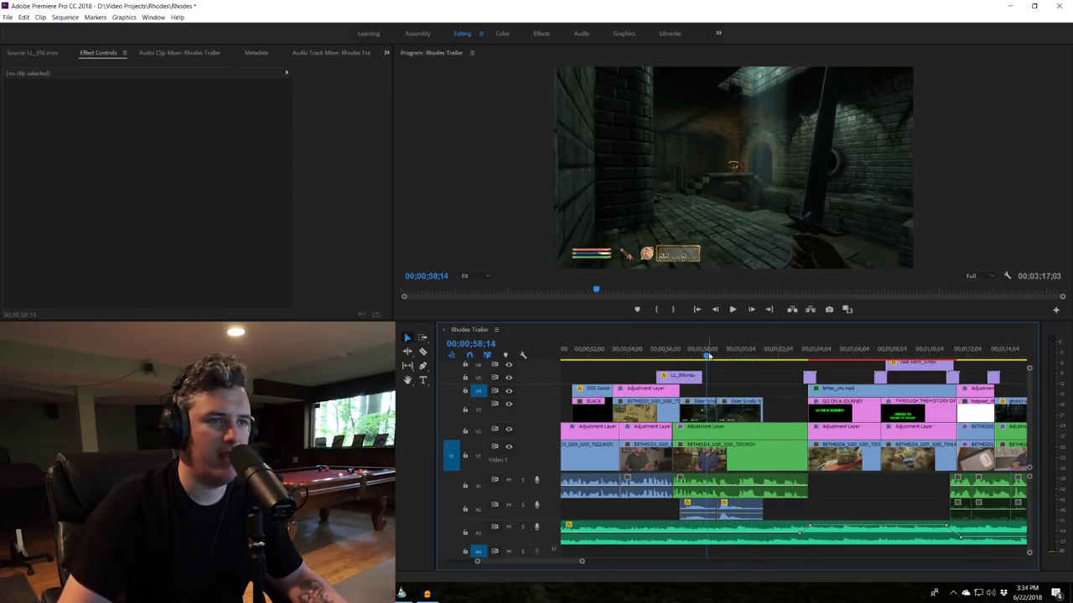
key(space)
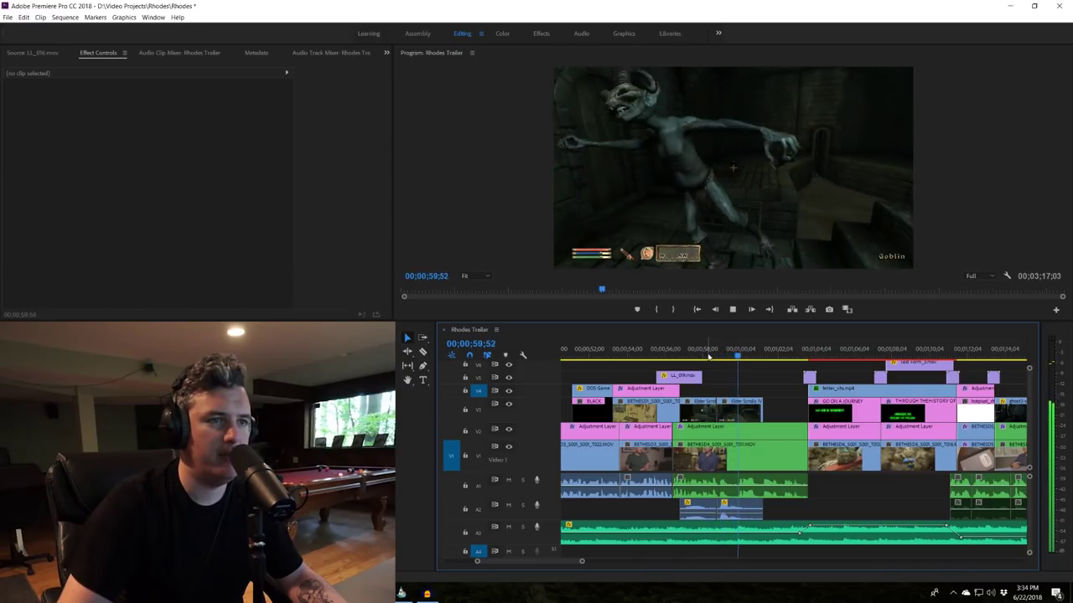
key(space)
click(741, 358)
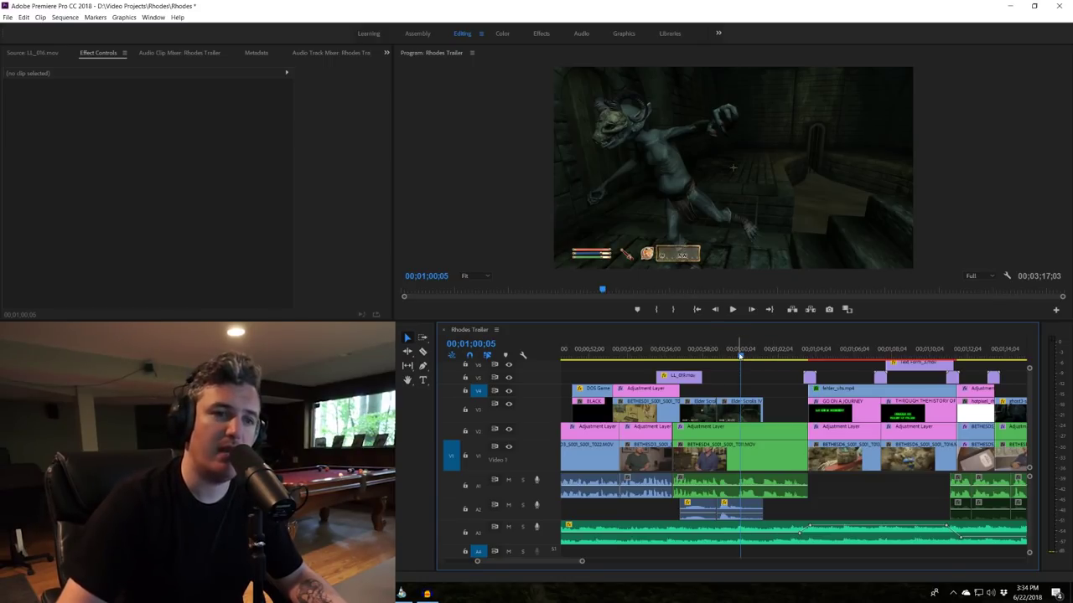
- Open the second Oblivion clip in the source monitor and play its recording from an earlier point
double_click(735, 504)
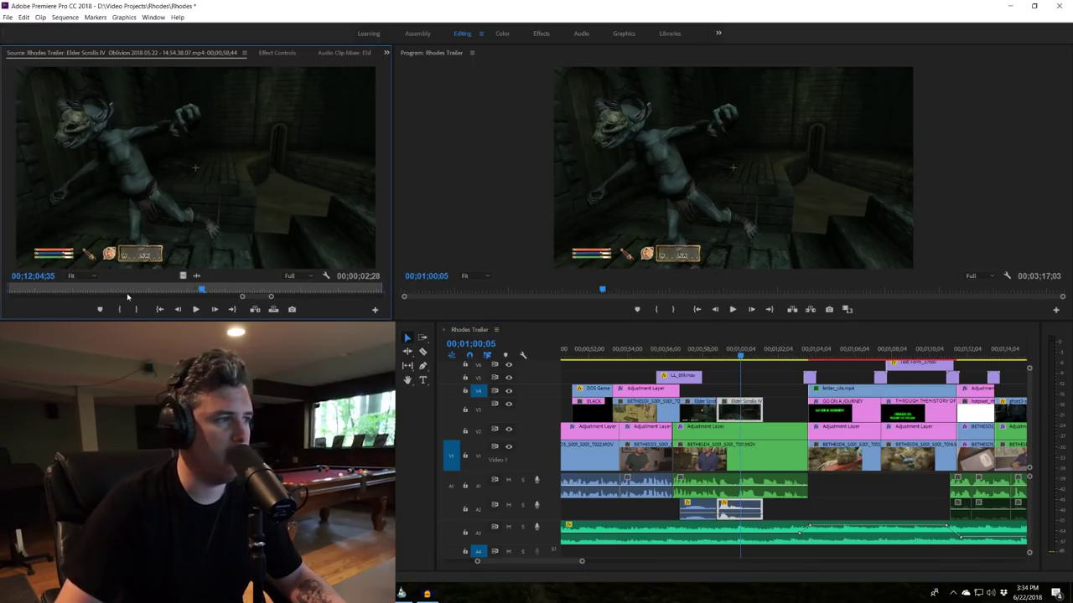
drag(73, 291, 1, 289)
key(space)
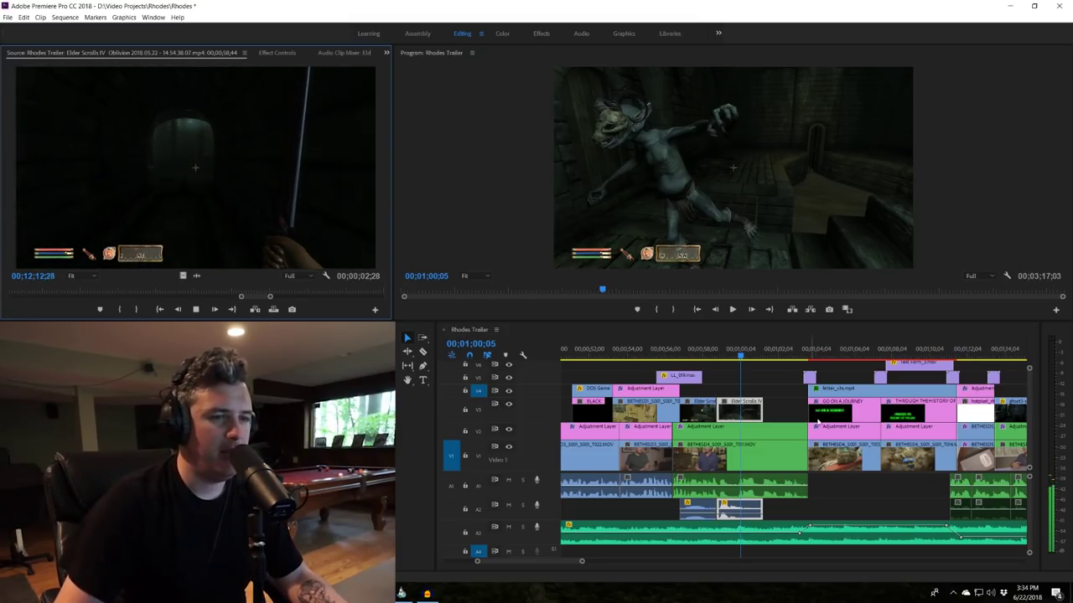
- Go back to the first Elder Scrolls gameplay cutaway at 00;00;41;32 for comparison
click(758, 379)
scroll(763, 385, up, 4)
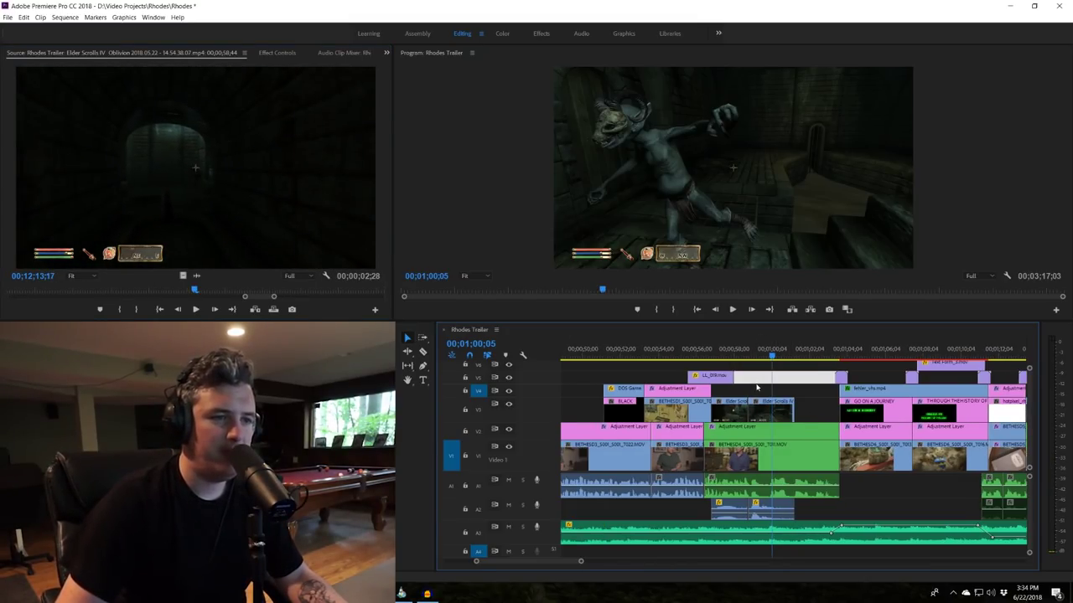
scroll(617, 352, up, 2)
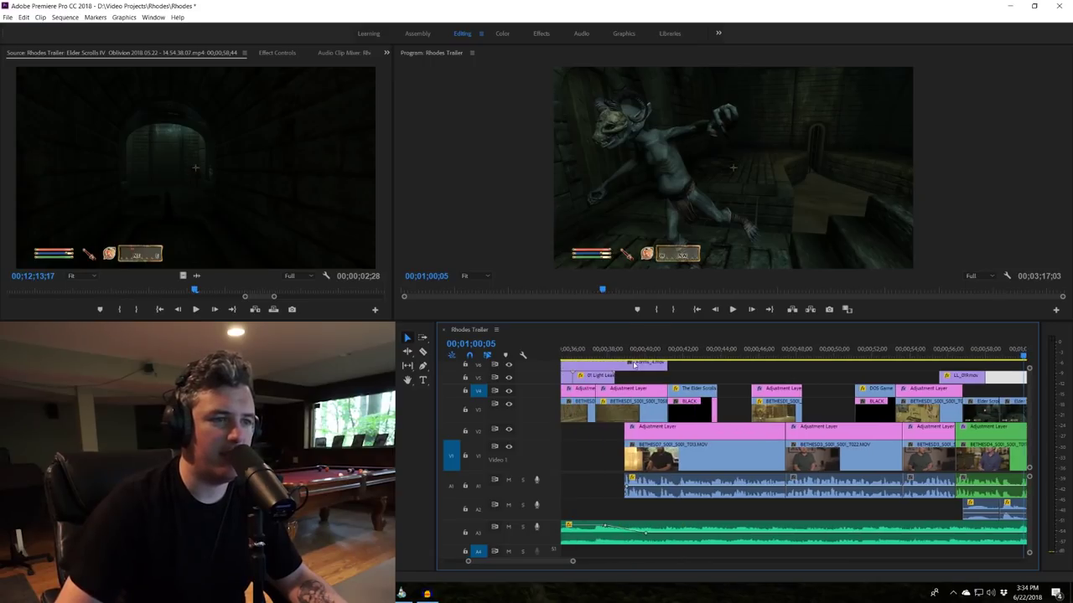
click(675, 352)
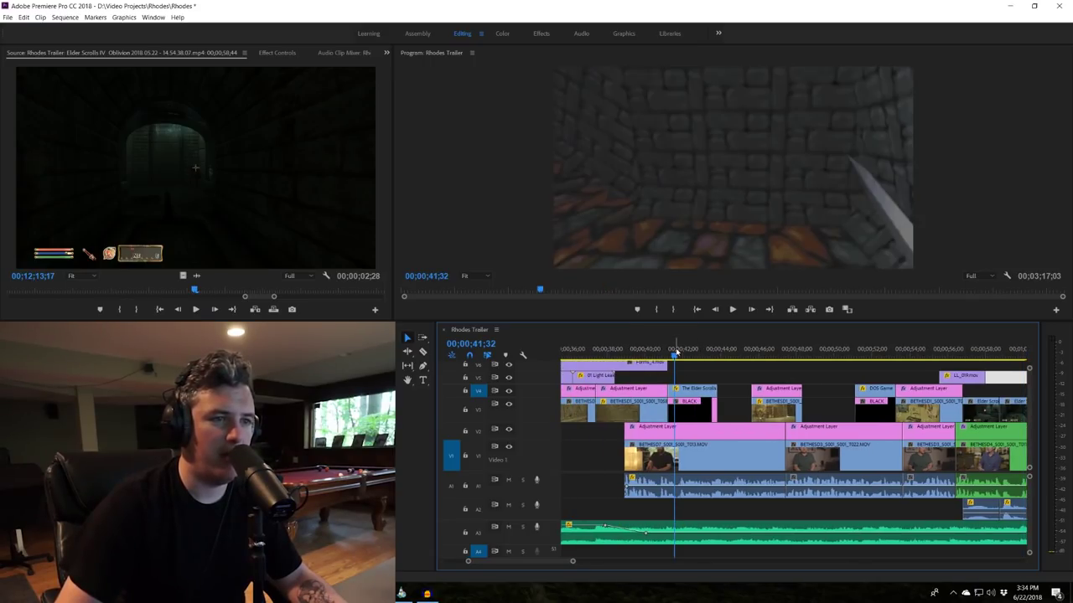
- Play from the second interview at 00;00;50;49 into the DOS game cutaway and stop at 00;00;53;10
scroll(796, 353, down, 3)
click(694, 355)
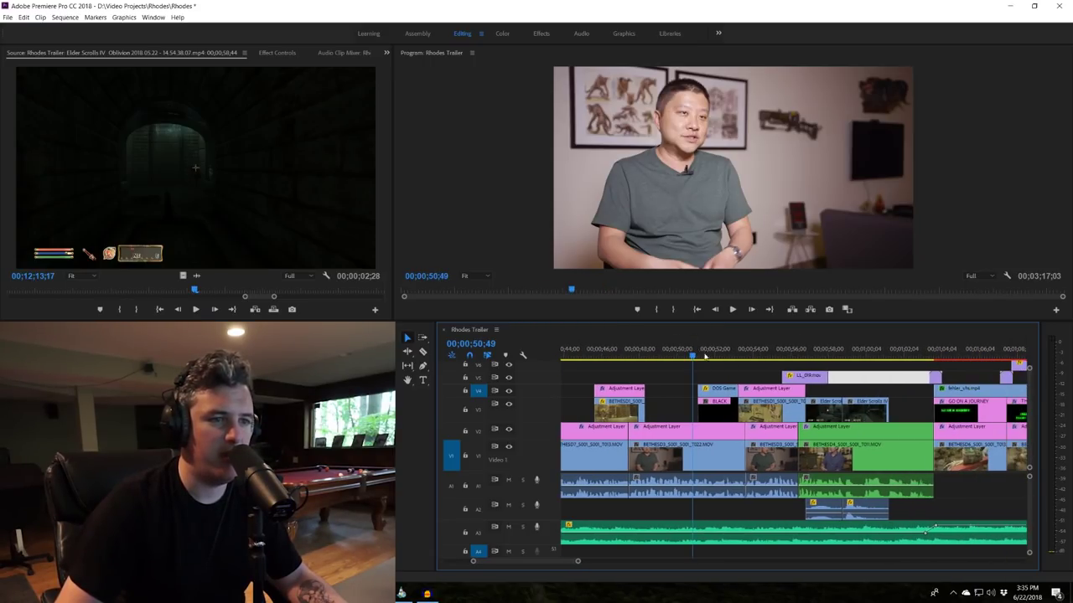
key(space)
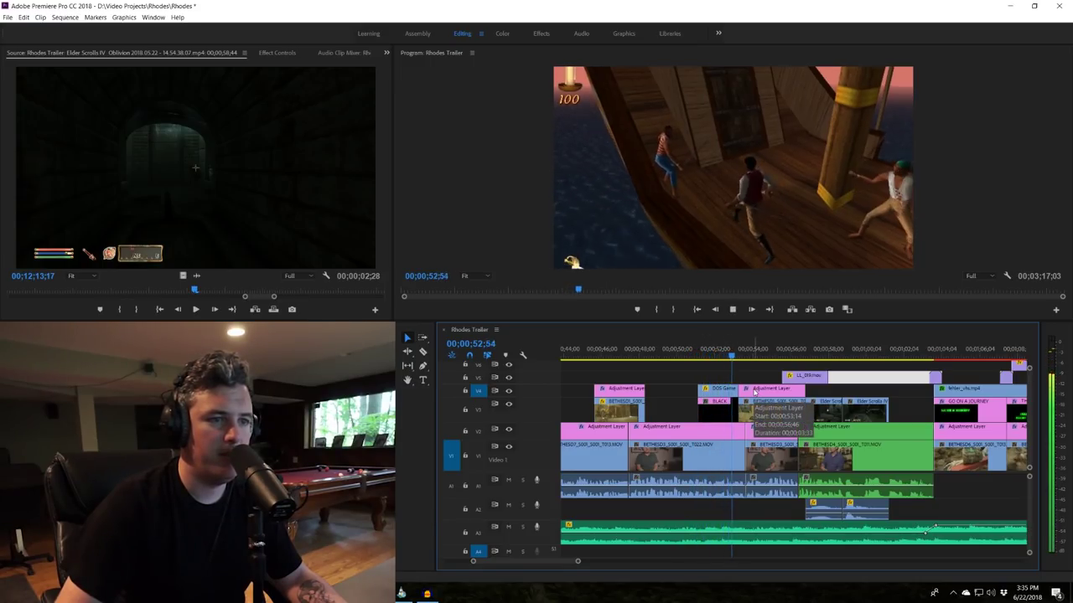
key(space)
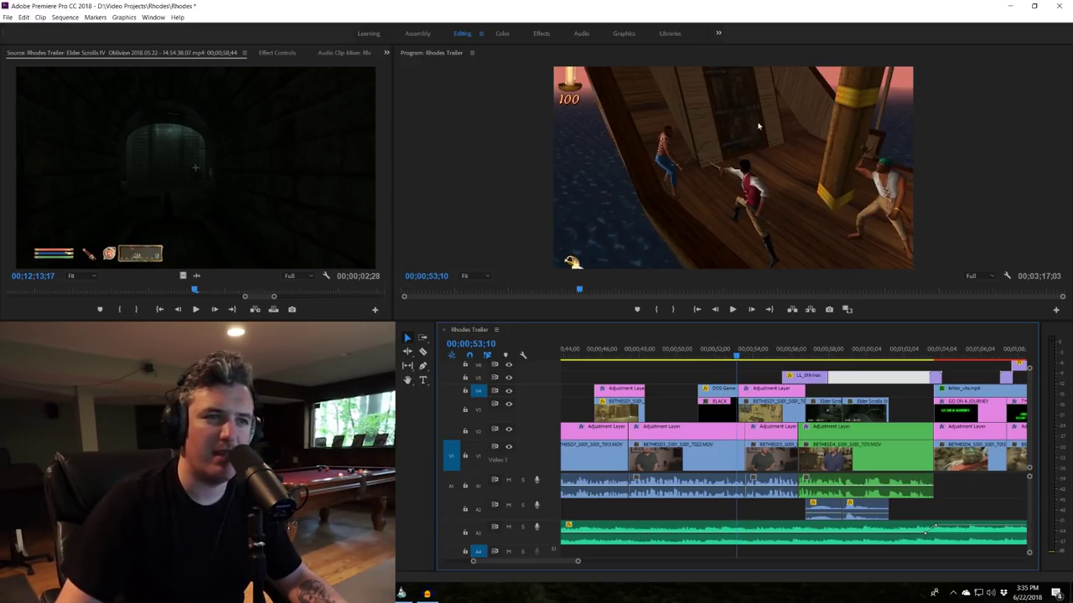
- Move the playhead to 00;00;52;17 in the pirate ship gameplay shot and mark out the empty areas above the clips
scroll(757, 263, right, 3)
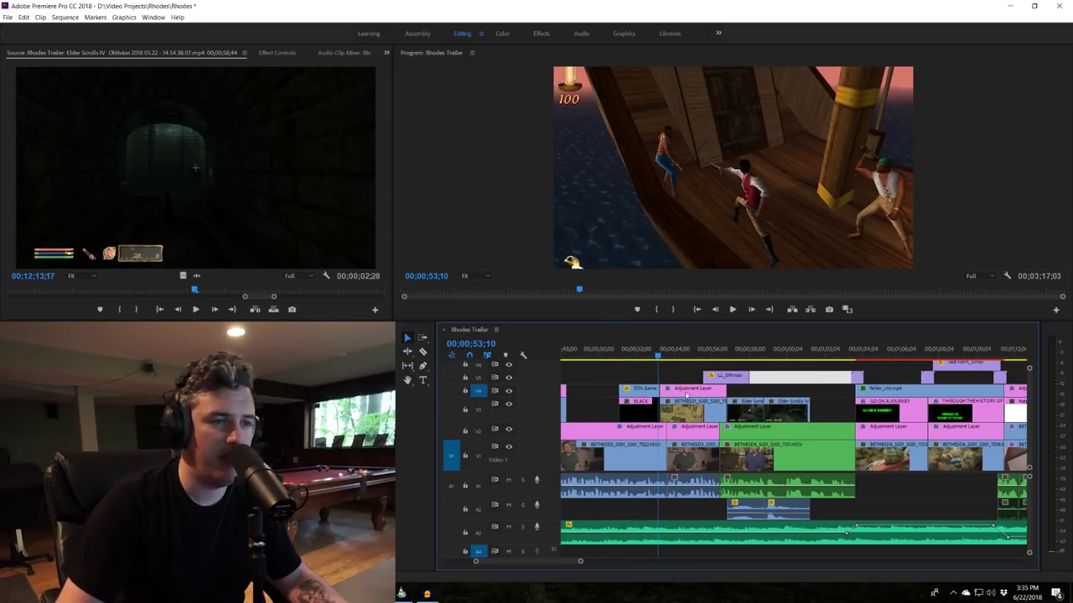
click(681, 377)
click(643, 356)
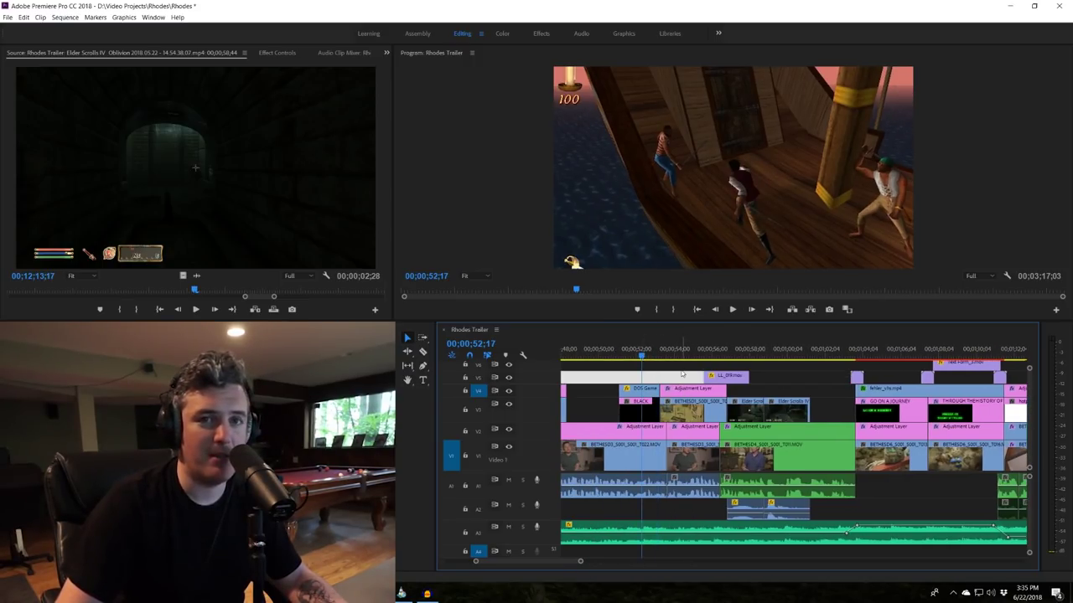
click(646, 362)
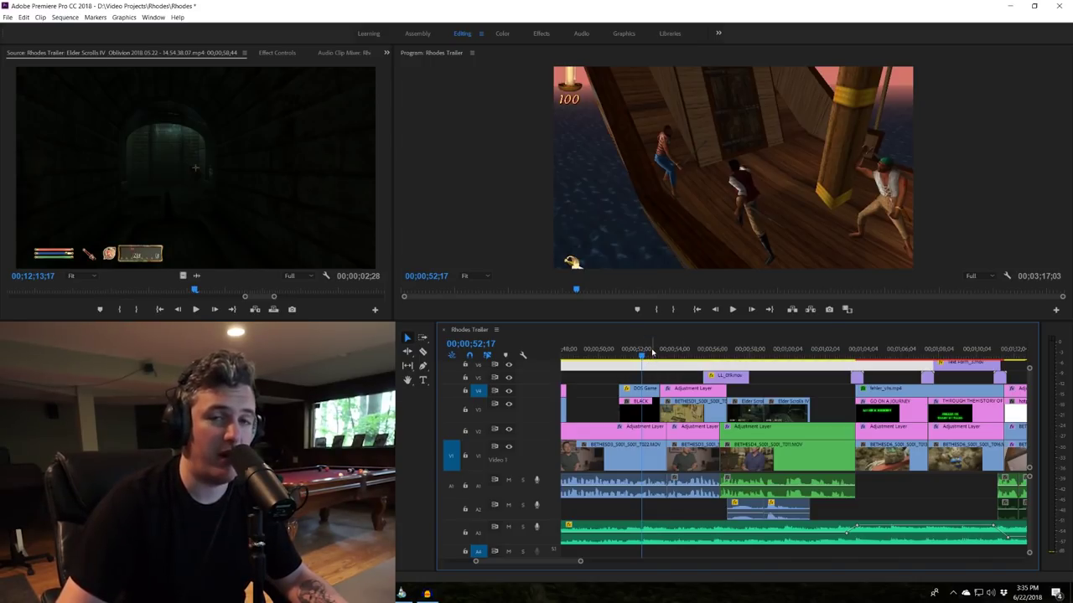
- Play the Oblivion gameplay section from about 00;00;56;30 with audio track A2 muted, and play it again with A2 unmuted for comparison
click(738, 353)
drag(738, 353, 726, 356)
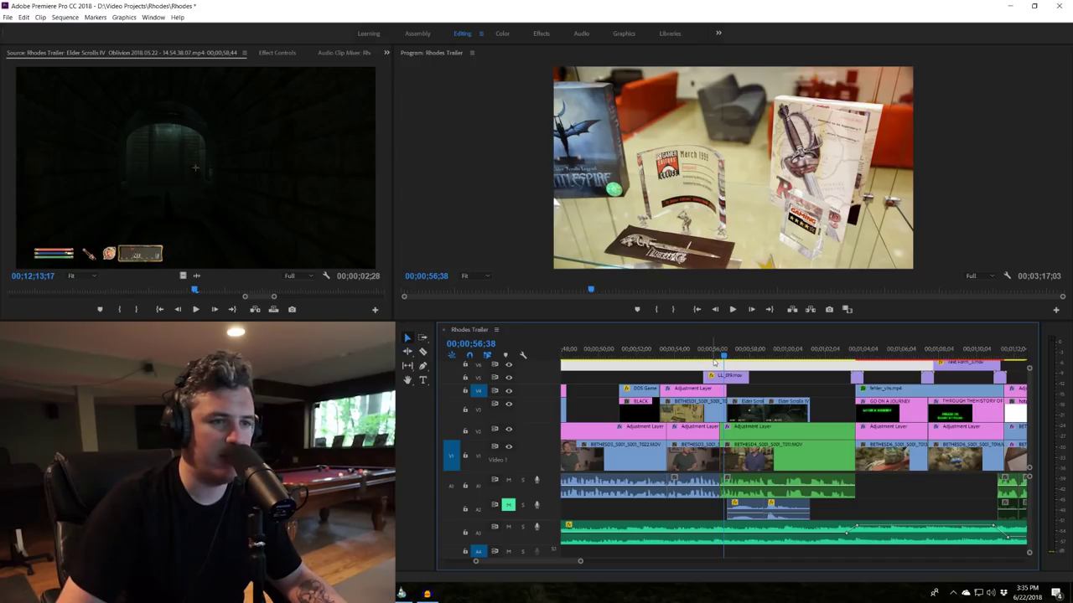
key(space)
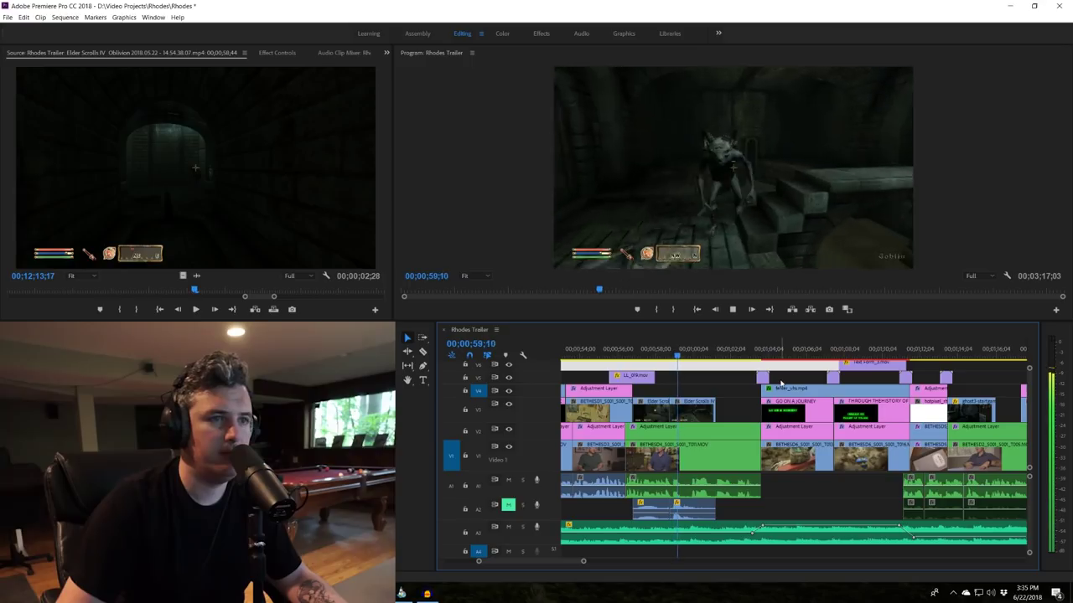
key(space)
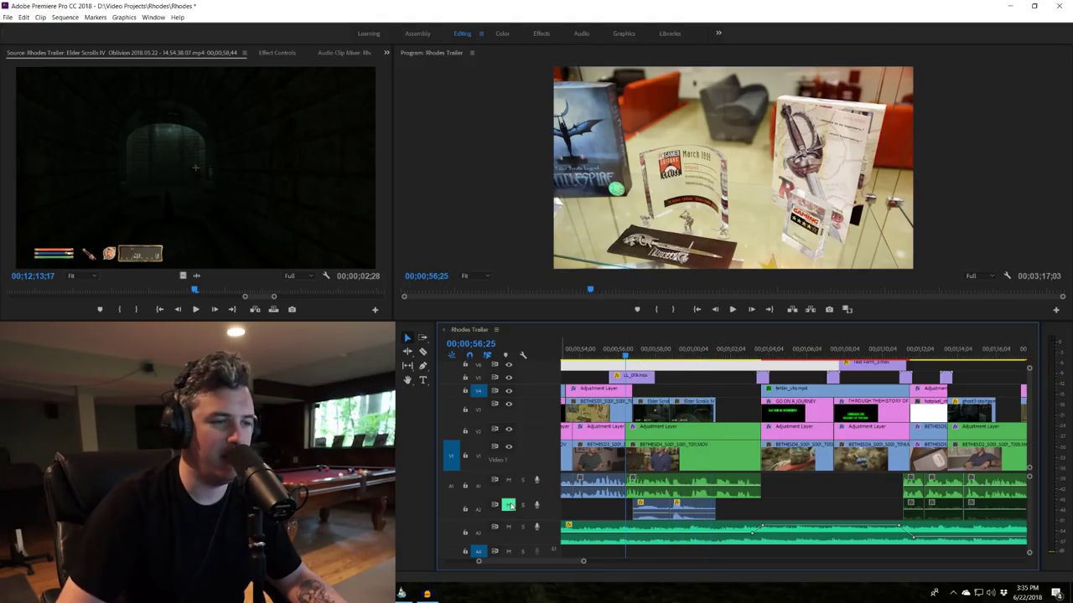
key(space)
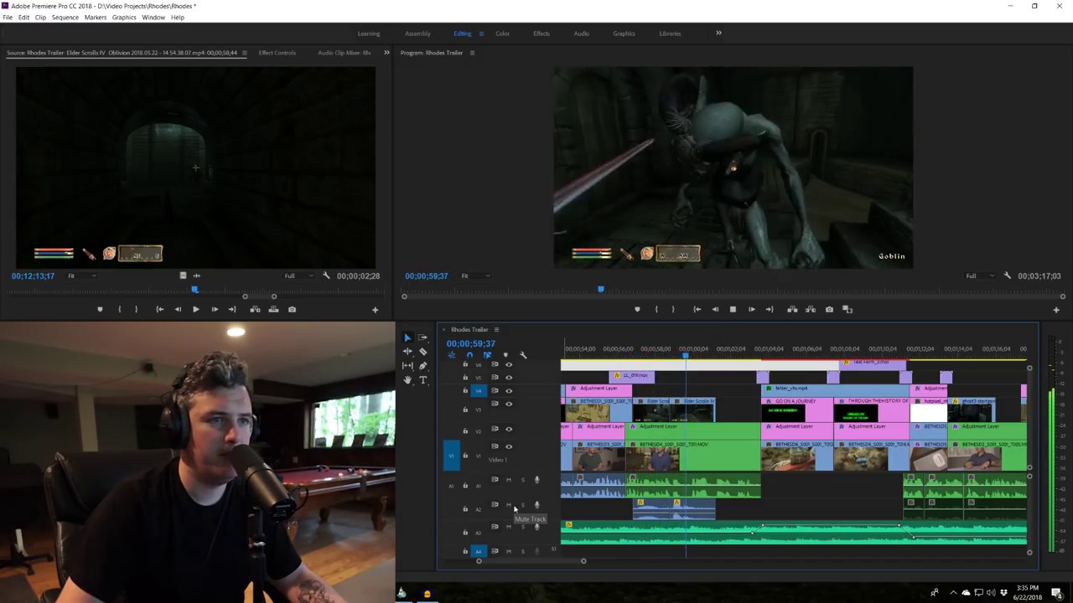
key(space)
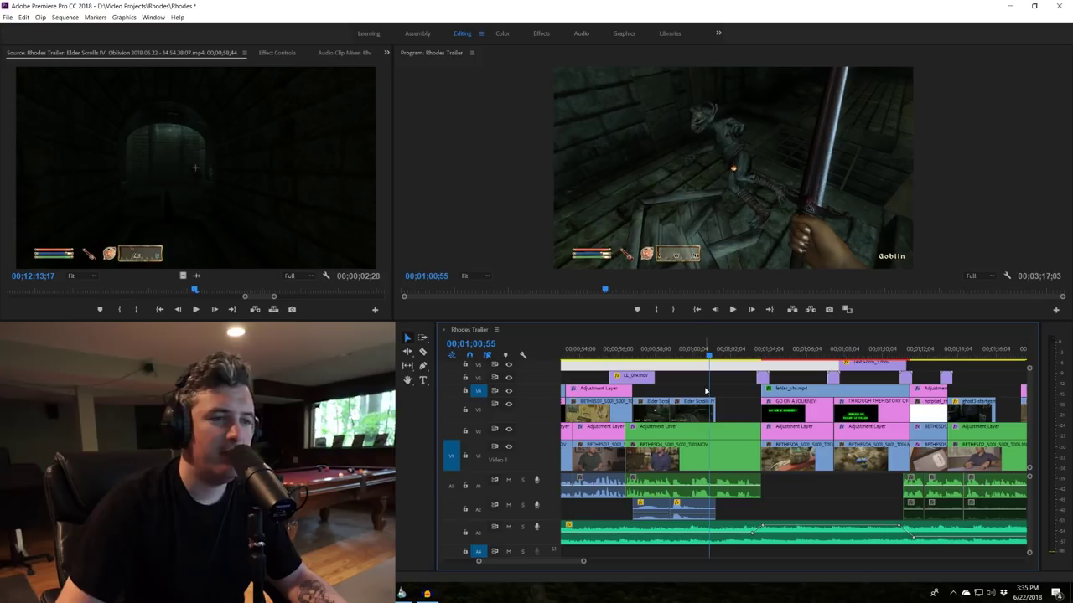
- Try trimming the end of the second Oblivion clip earlier, play the cut, and undo the trim
scroll(705, 390, up, 3)
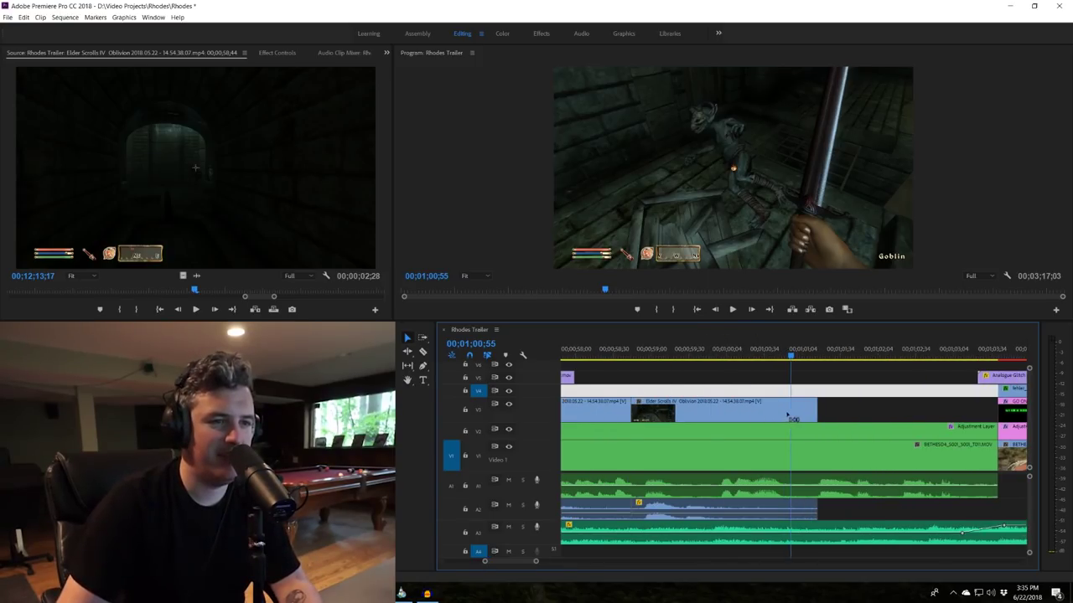
drag(815, 407, 727, 354)
key(space)
key(space)
key(ctrl+z)
- Replay the second Oblivion clip from 00;00;59;10 and around 00;01;00;00 to judge where the goblin shot ends
key(space)
key(space)
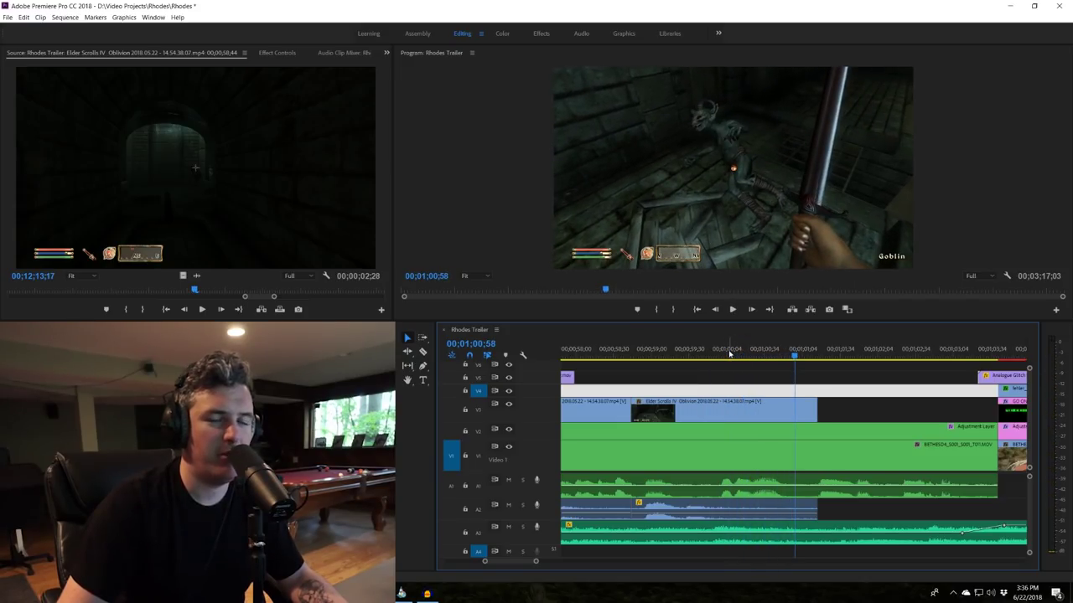
click(715, 353)
key(space)
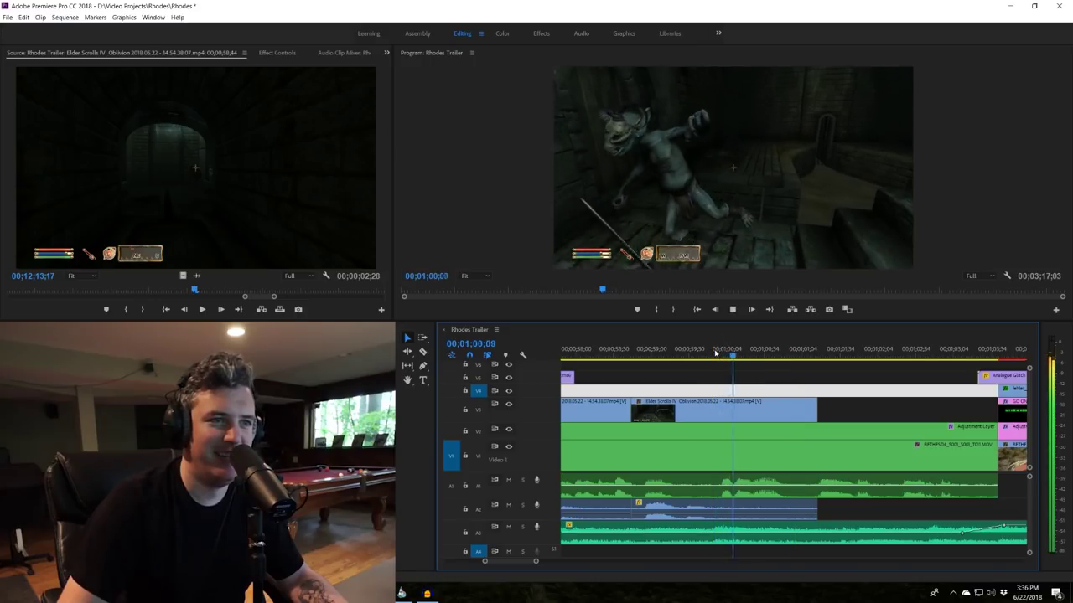
key(space)
key(minus)
key(minus)
key(minus)
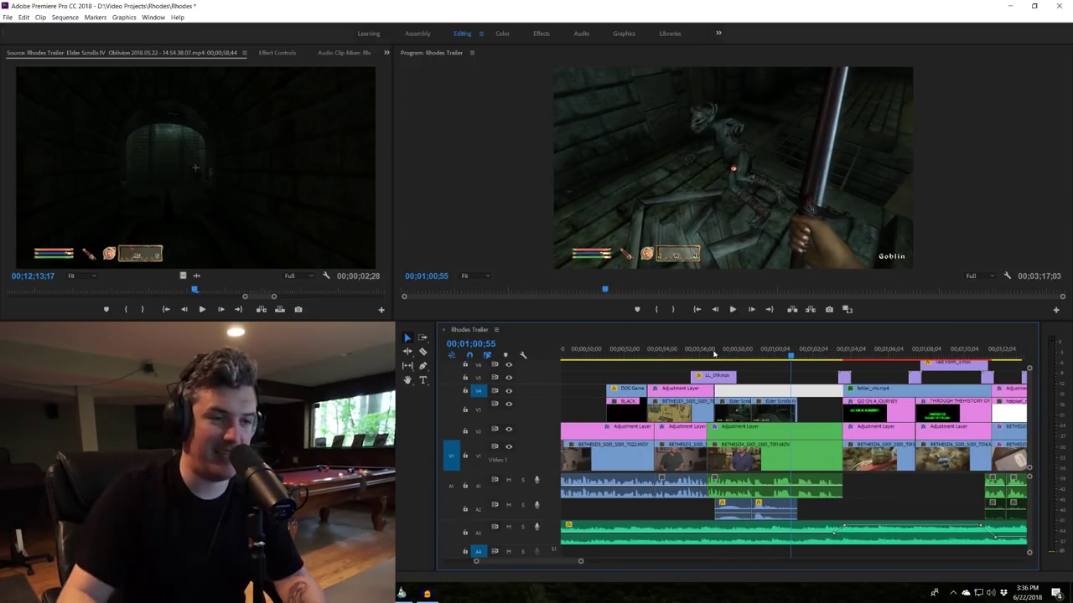
key(space)
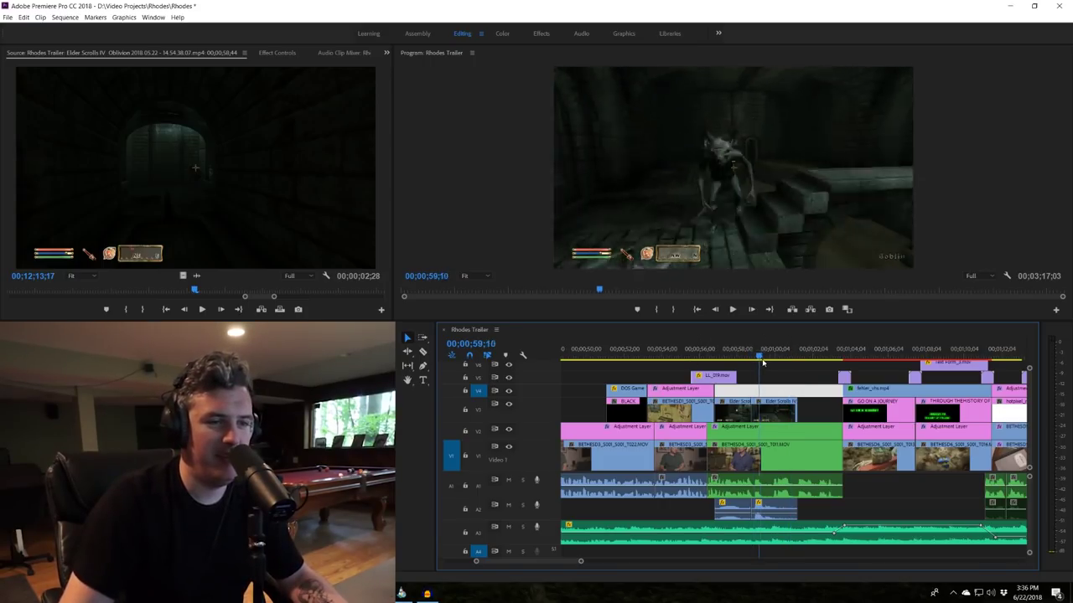
key(space)
- Scrub around 00;01;00;45 to compare the dialogue waveform on A1 with the end of the goblin shot
key(equal)
key(equal)
key(equal)
drag(802, 355, 889, 488)
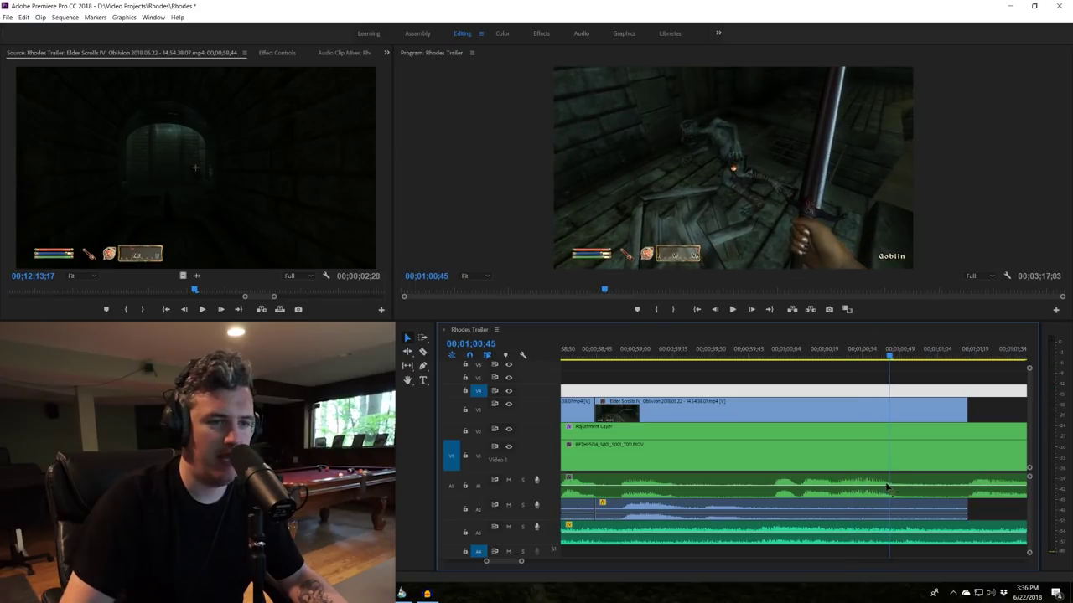
click(876, 492)
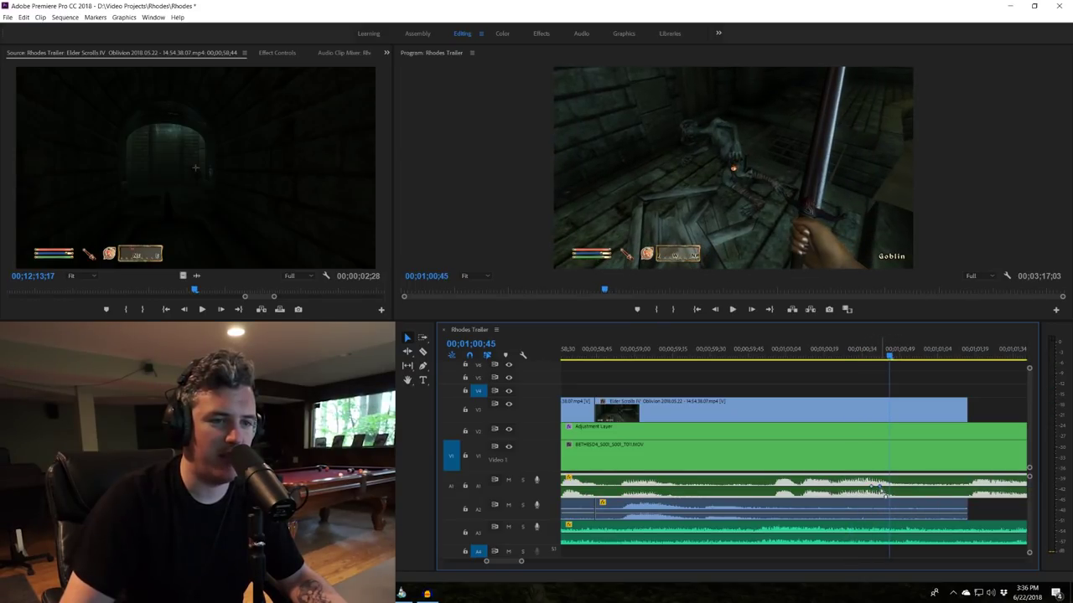
mouse_move(871, 355)
mouse_down()
mouse_move(850, 355)
mouse_move(906, 355)
mouse_move(838, 356)
mouse_move(886, 356)
mouse_up()
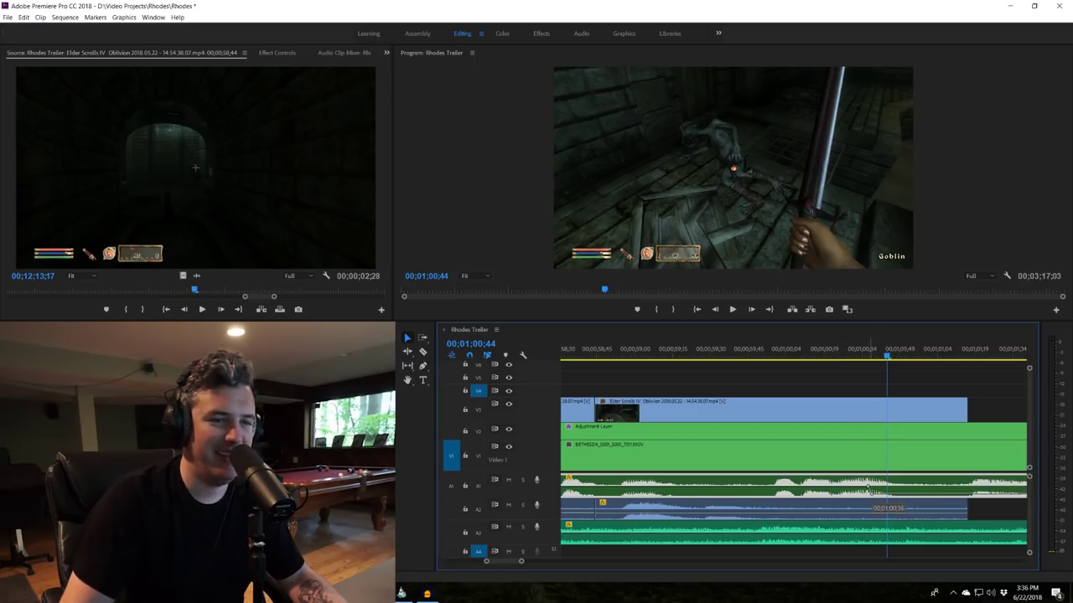
drag(839, 355, 901, 356)
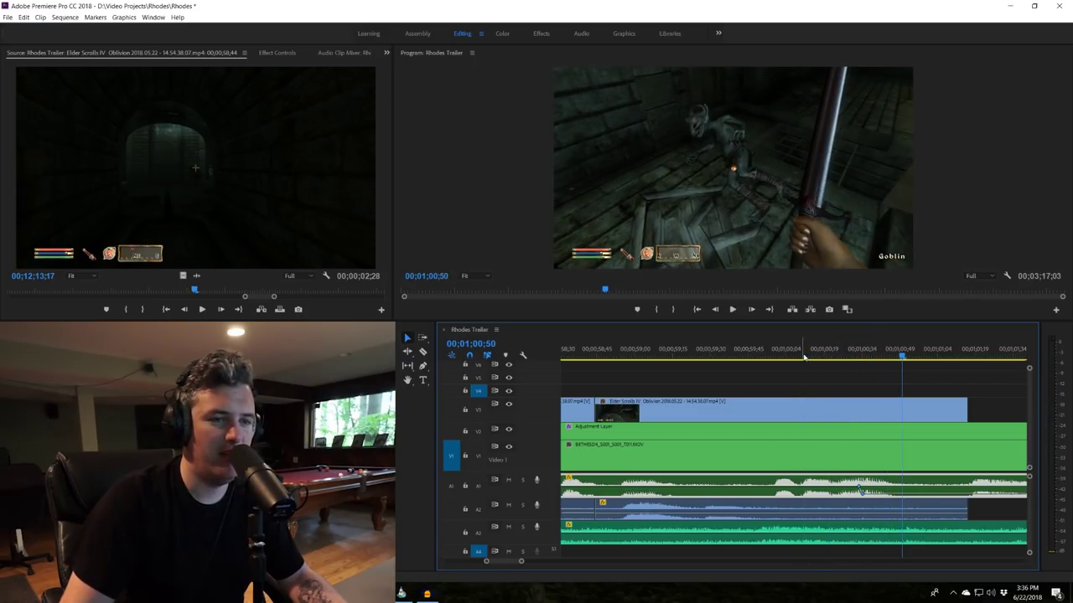
- Play the end of the interview clip up to the glitch transition at 00;01;03;38
key(minus)
key(minus)
key(minus)
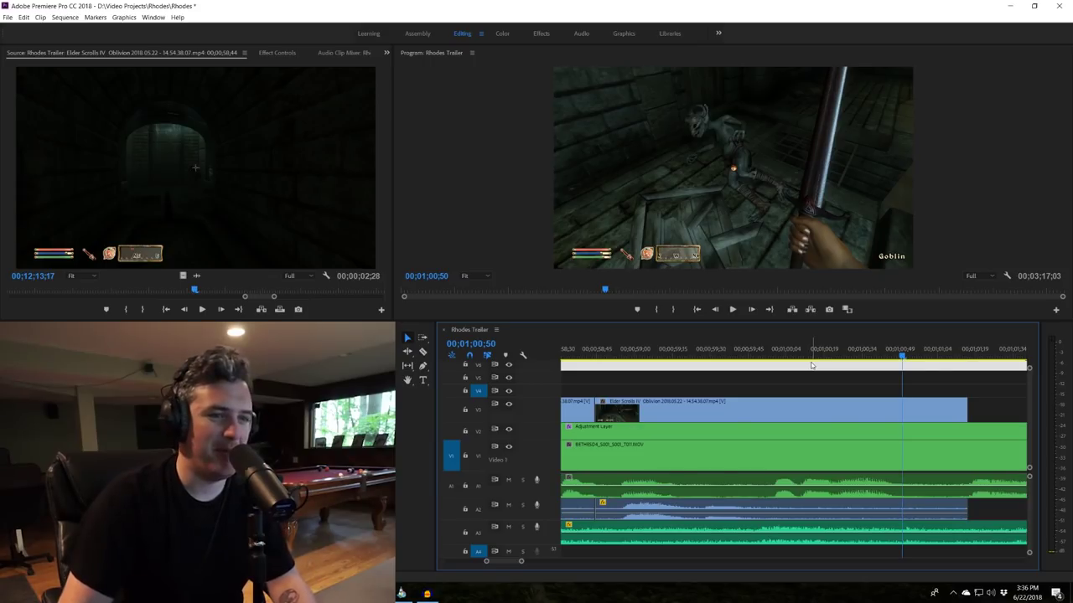
scroll(792, 359, down, 2)
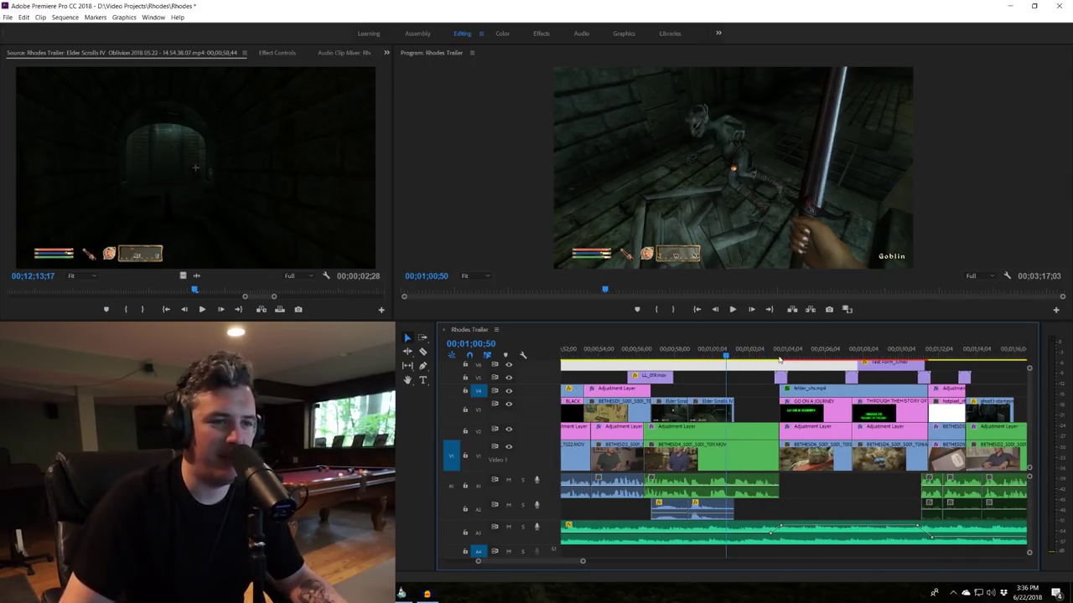
click(756, 353)
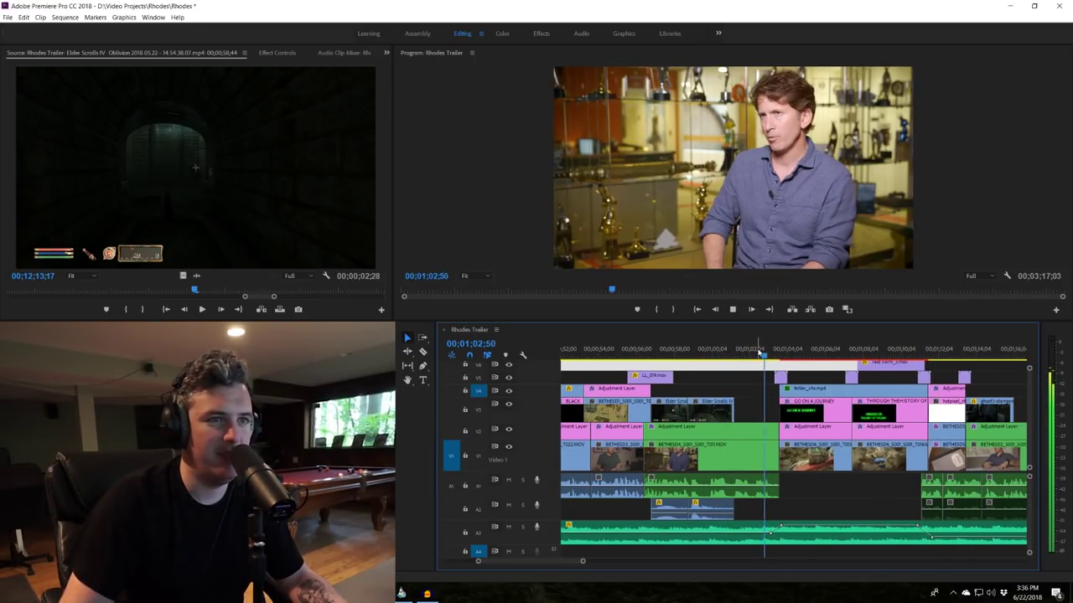
key(space)
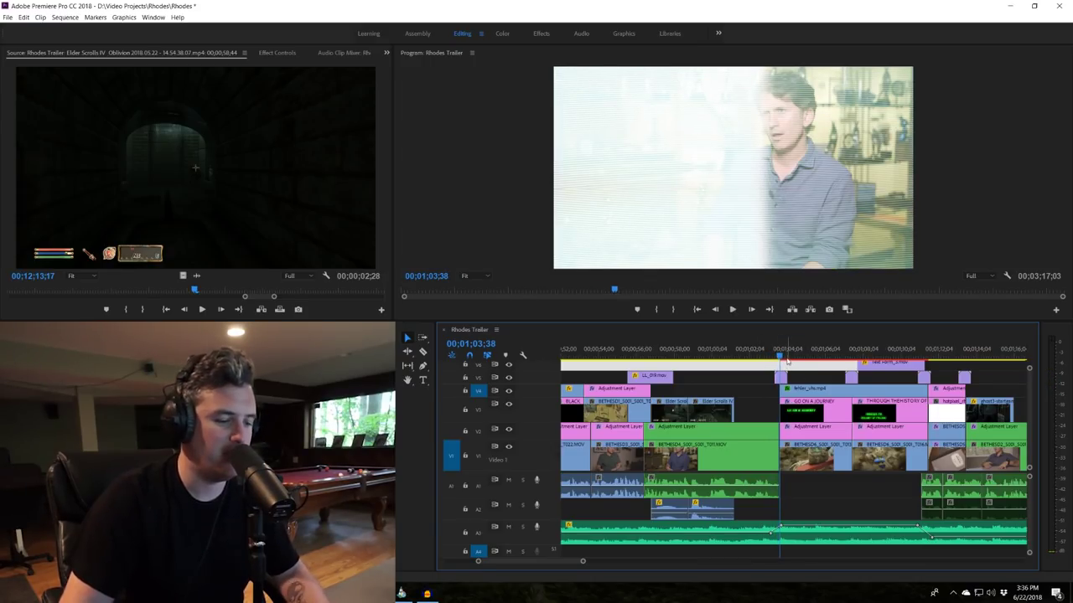
- Step frame by frame through the glitch transition into the GO ON A JOURNEY title, as far as 00;01;04;08
key(equal)
key(equal)
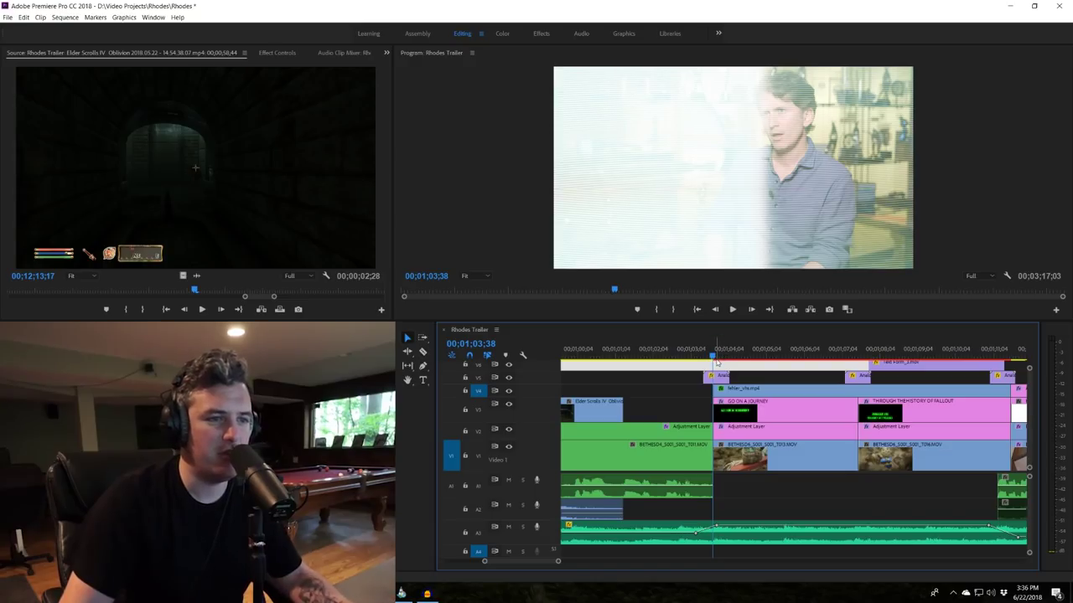
key(Right)
key(Right)
key(Right)
key(Right)
key(Right)
key(Right)
key(Right)
key(Right)
key(Right)
key(Right)
key(Right)
key(Right)
key(Right)
key(Right)
key(Right)
key(Right)
key(Right)
key(Right)
key(Right)
key(Right)
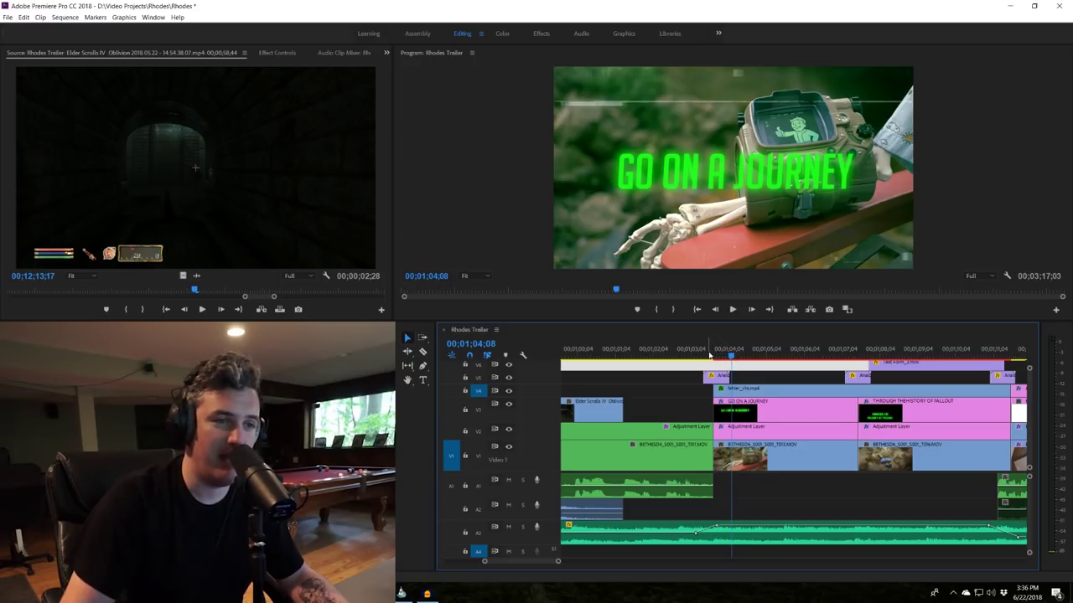
- Play the transition and the GO ON A JOURNEY title from 00;01;03;09 to 00;01;05;47
click(694, 351)
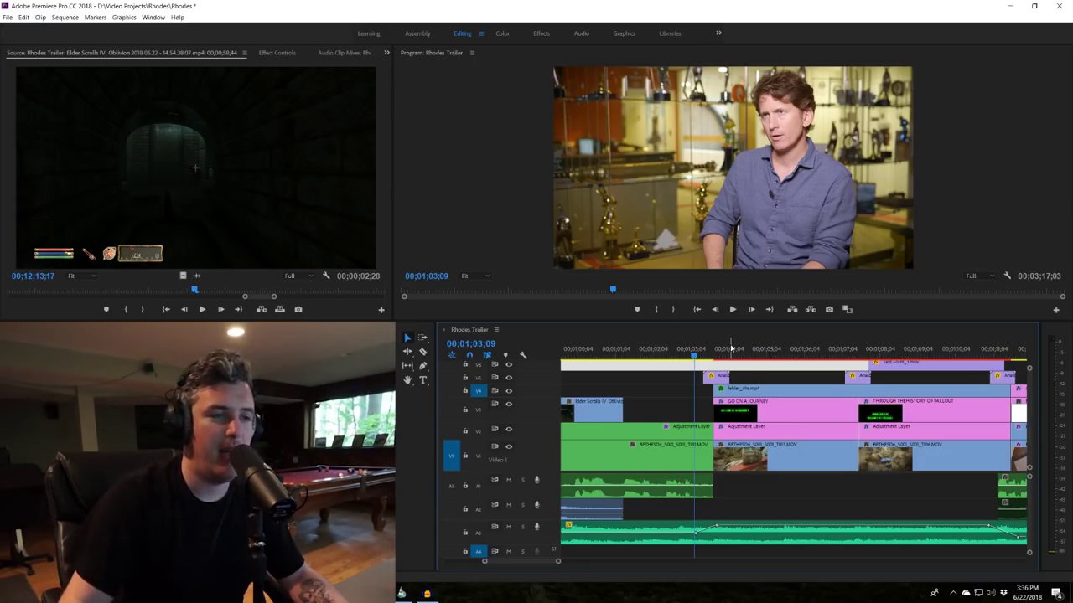
key(minus)
key(minus)
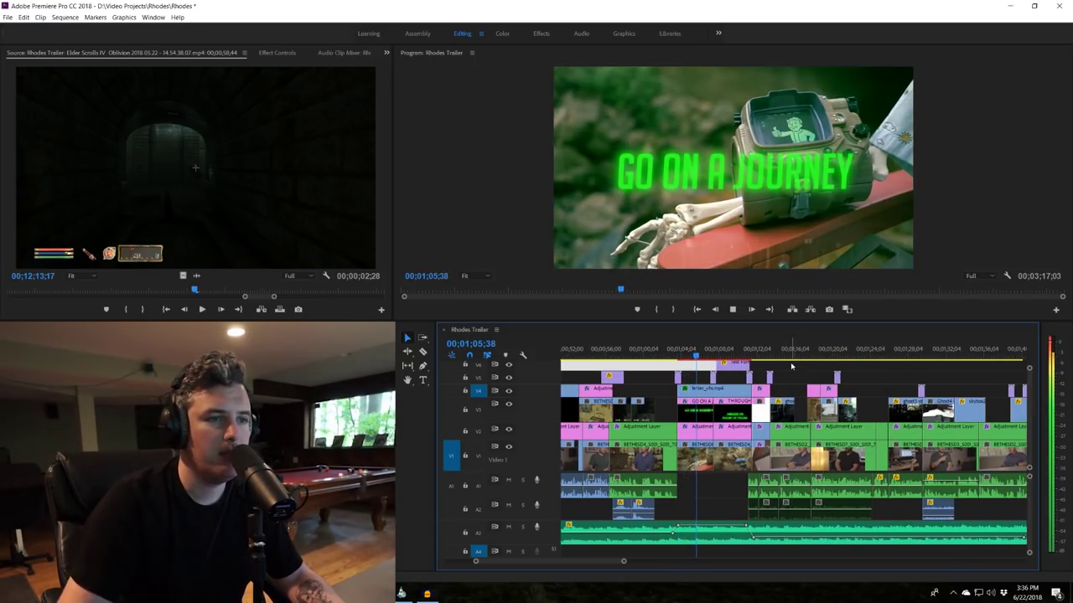
key(space)
- Lower the program monitor's playback resolution to 1/4 and replay the title from 00;01;05;38
click(983, 279)
click(984, 310)
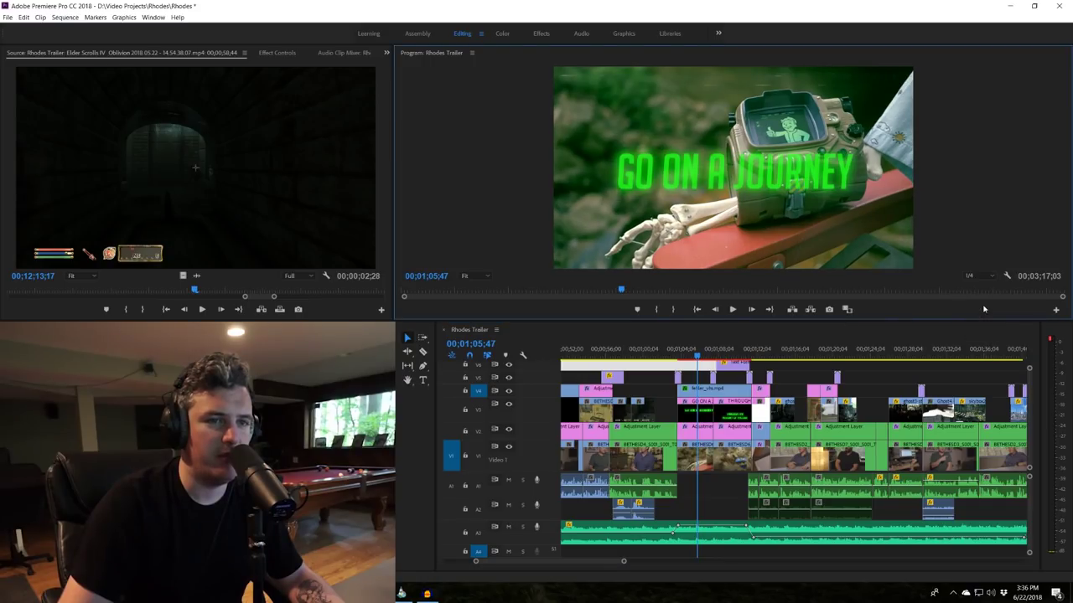
click(695, 355)
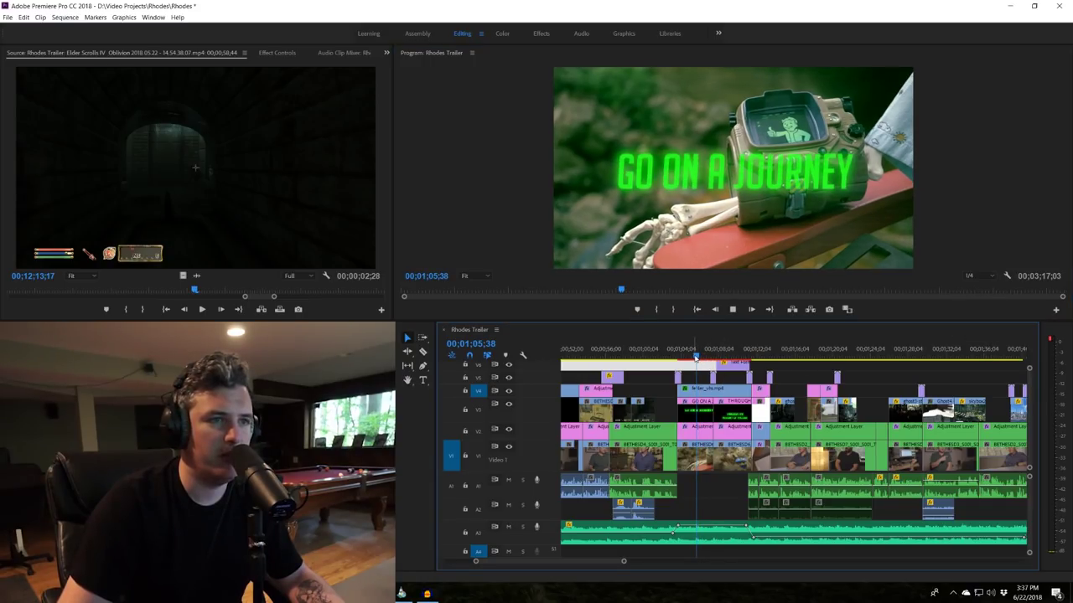
key(space)
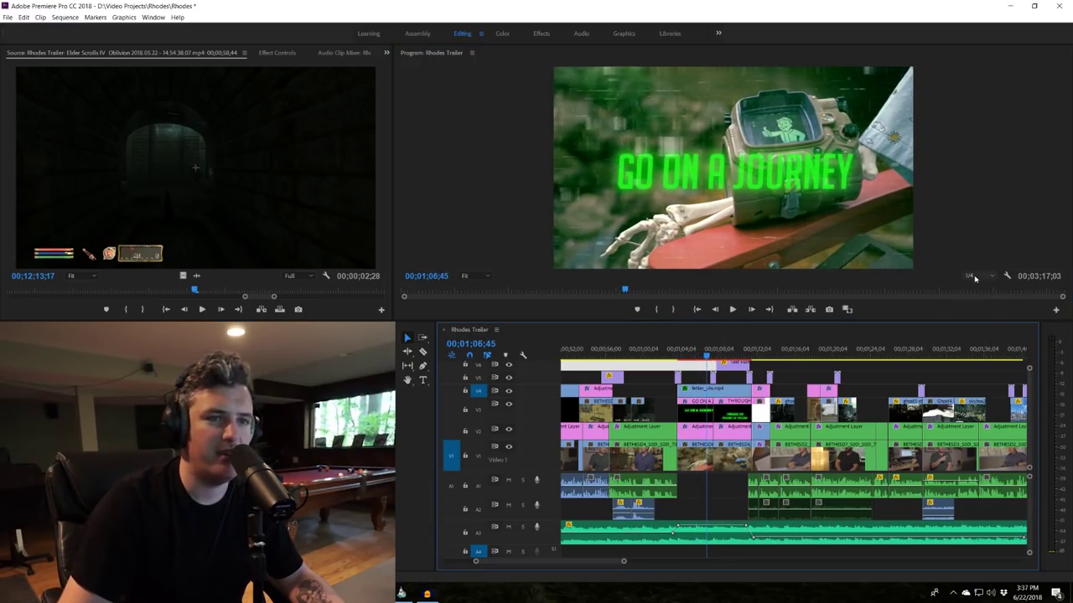
click(979, 300)
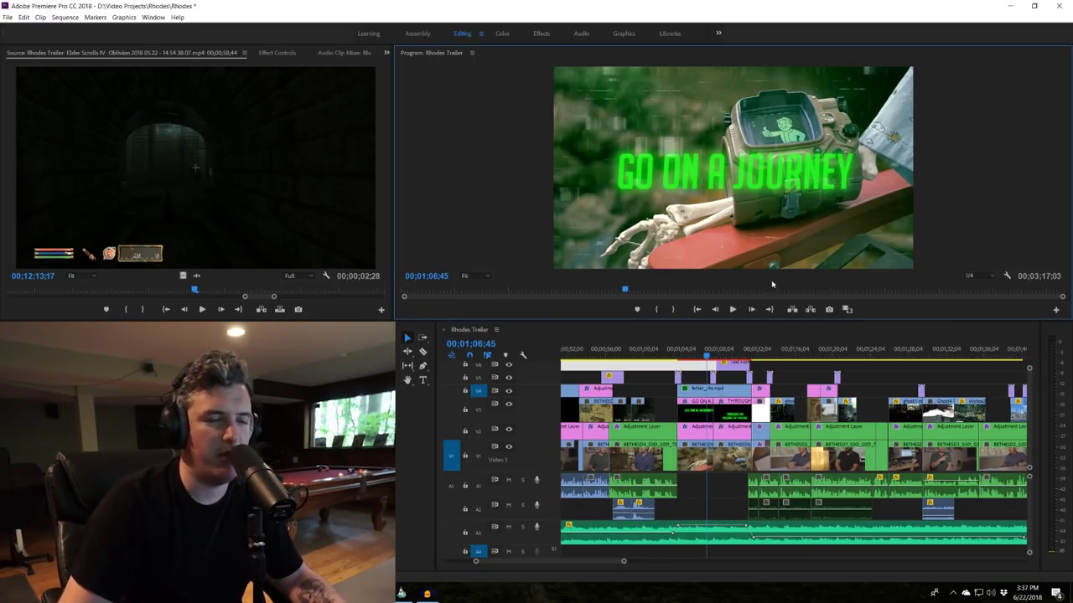
- Play the trailer on through the Fallout titles to the Terminator shot, and return the playhead to 00;01;03;41
click(700, 379)
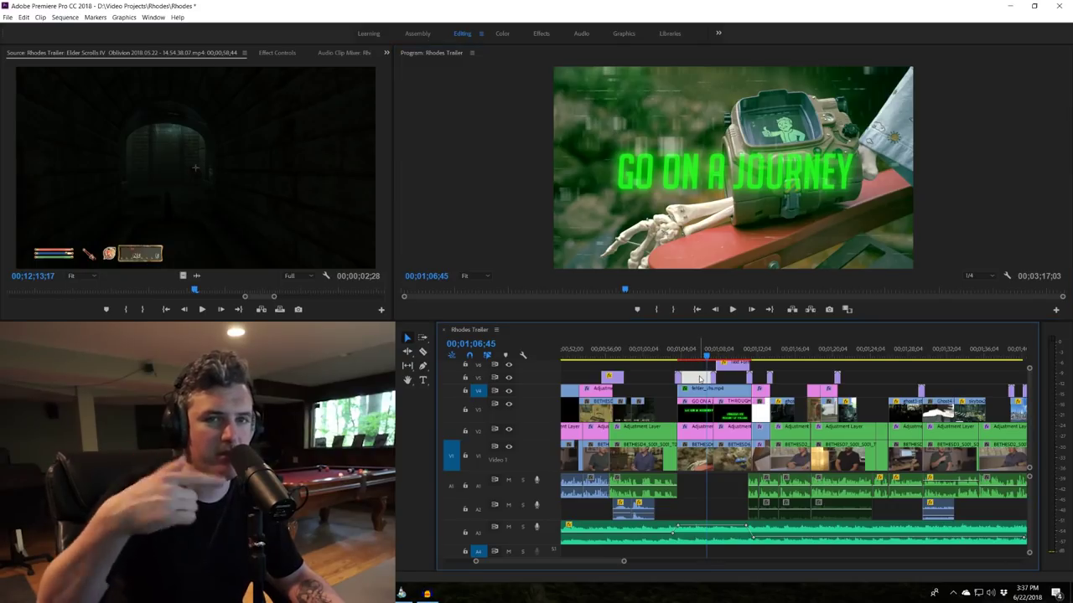
key(space)
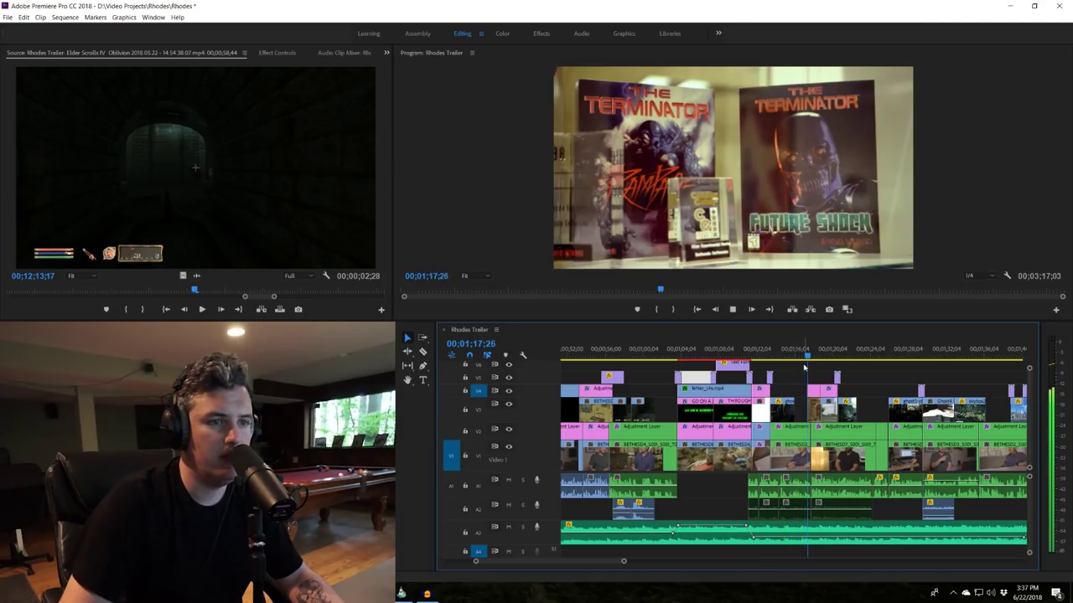
click(679, 354)
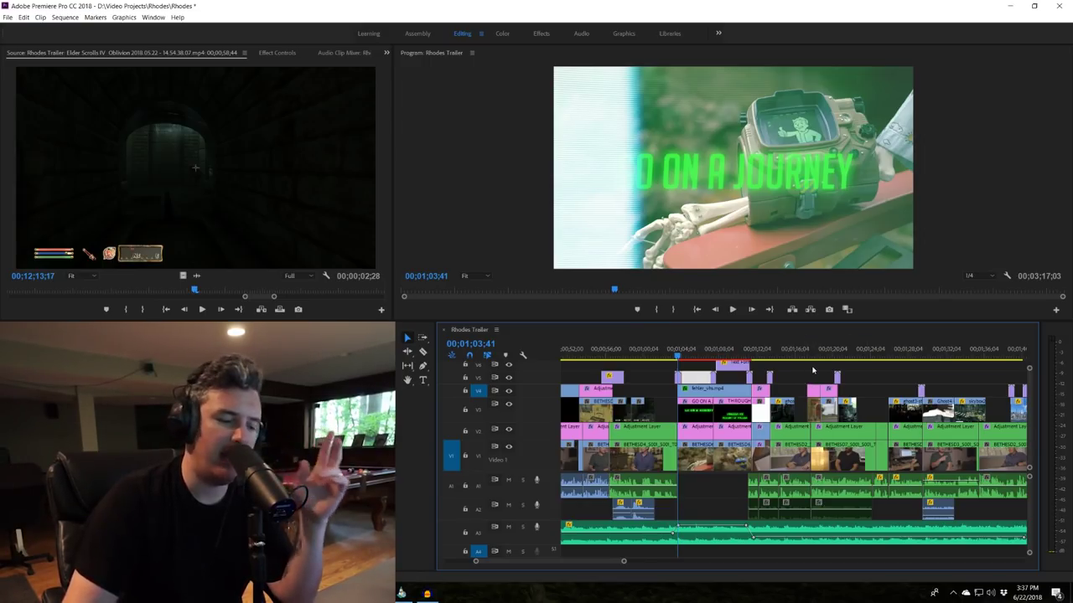
- Scrub the start of the GO ON A JOURNEY title from 00;01;03;41 to 00;01;05;02
scroll(814, 369, up, 3)
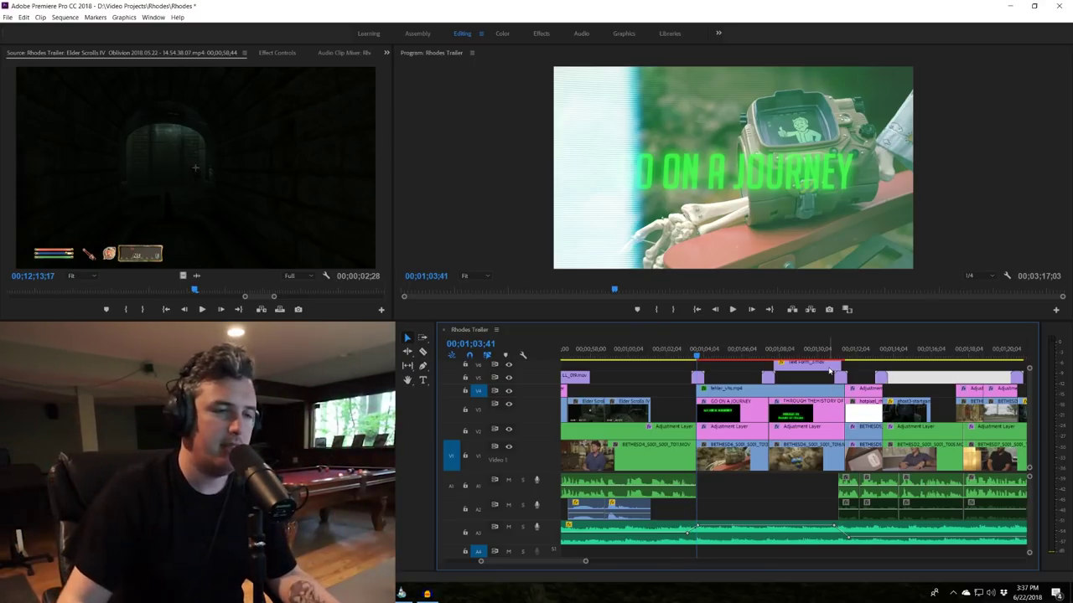
scroll(733, 368, right, 1)
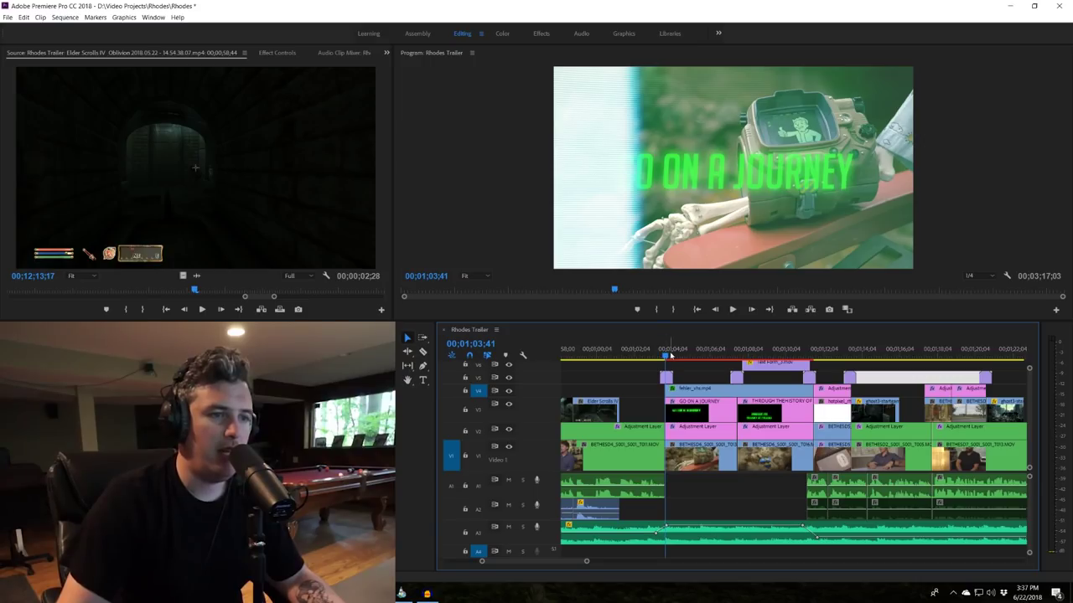
drag(668, 355, 692, 360)
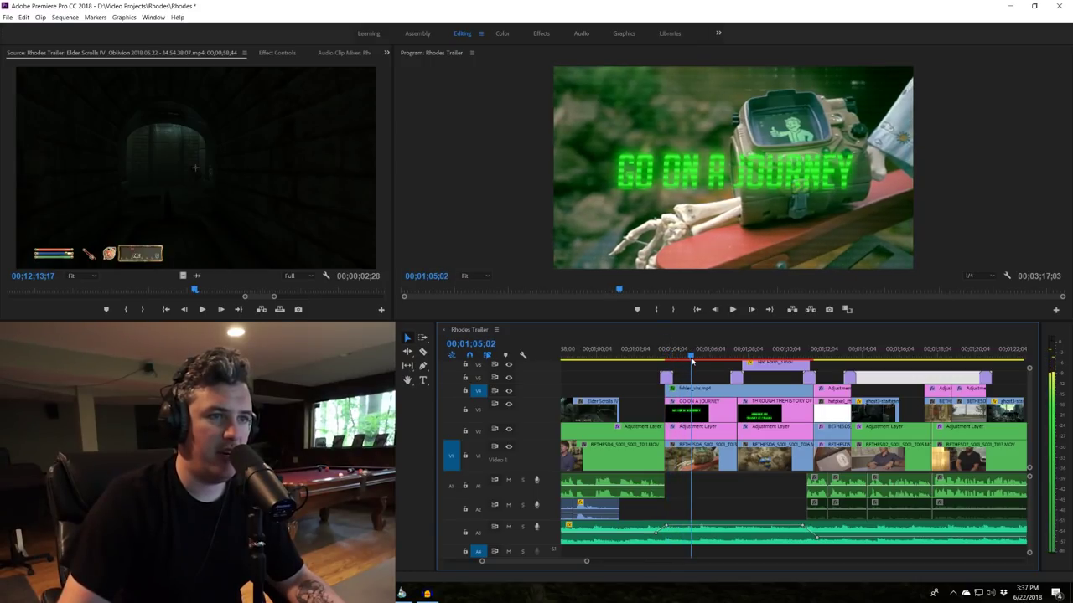
- Set the program monitor's playback resolution to Full and inspect the effect settings of the fehler_vhs.mp4 overlay
click(970, 276)
click(976, 295)
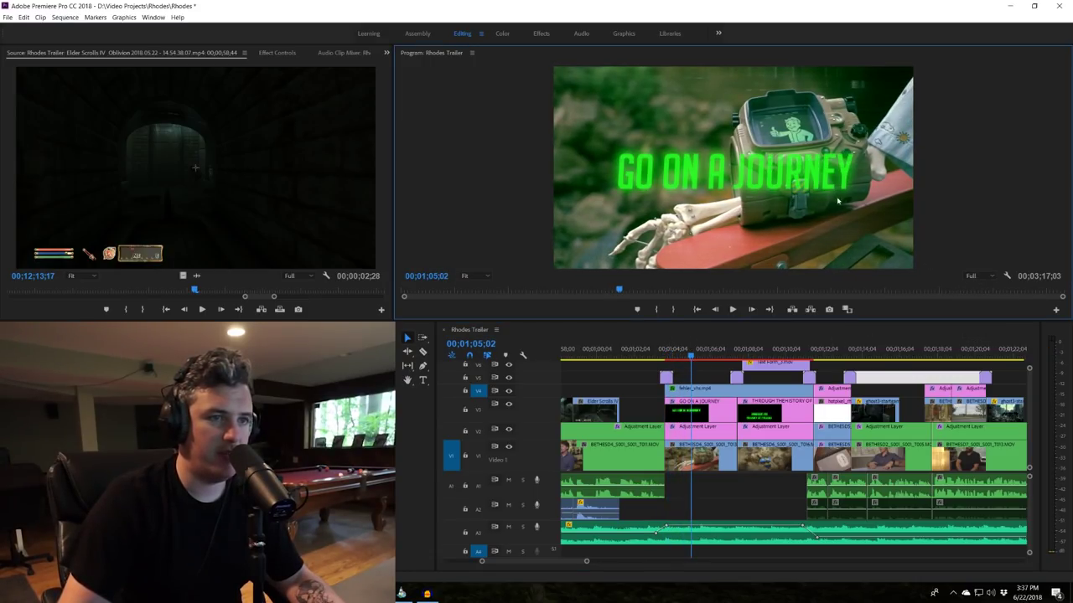
click(693, 389)
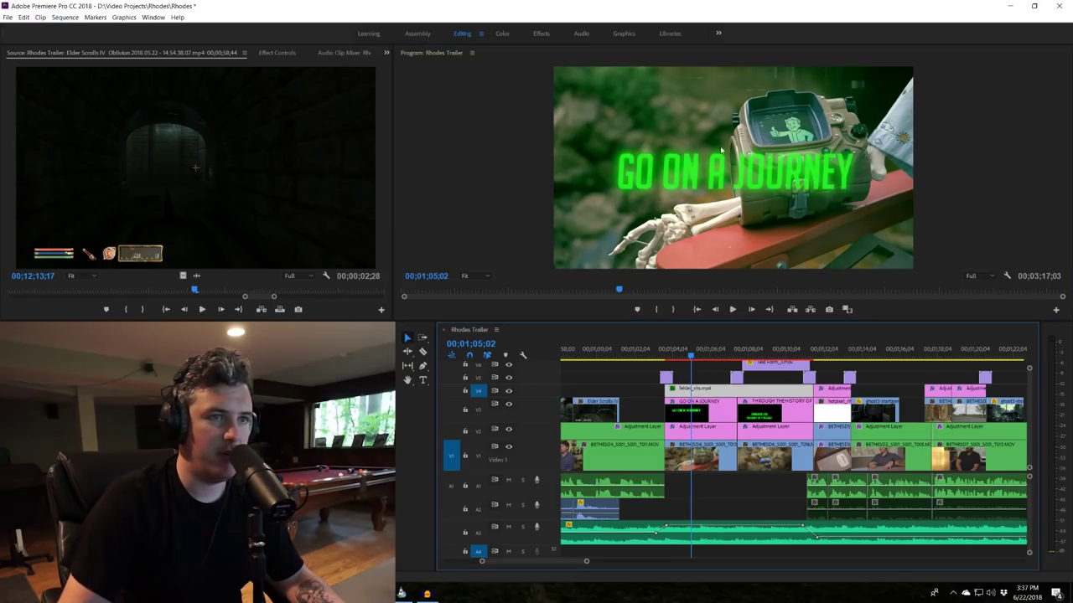
click(277, 52)
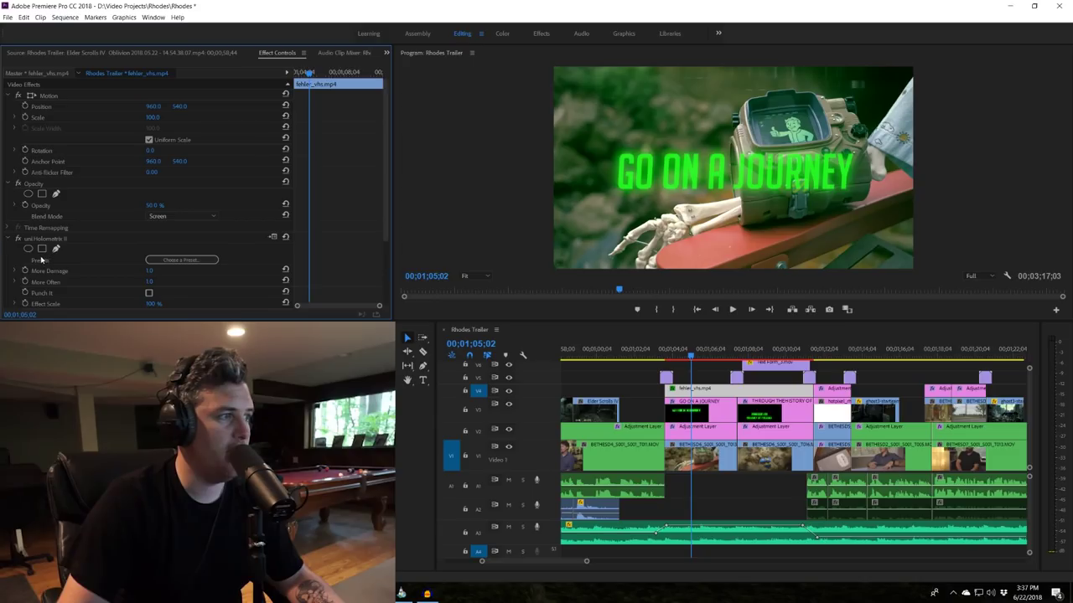
click(10, 239)
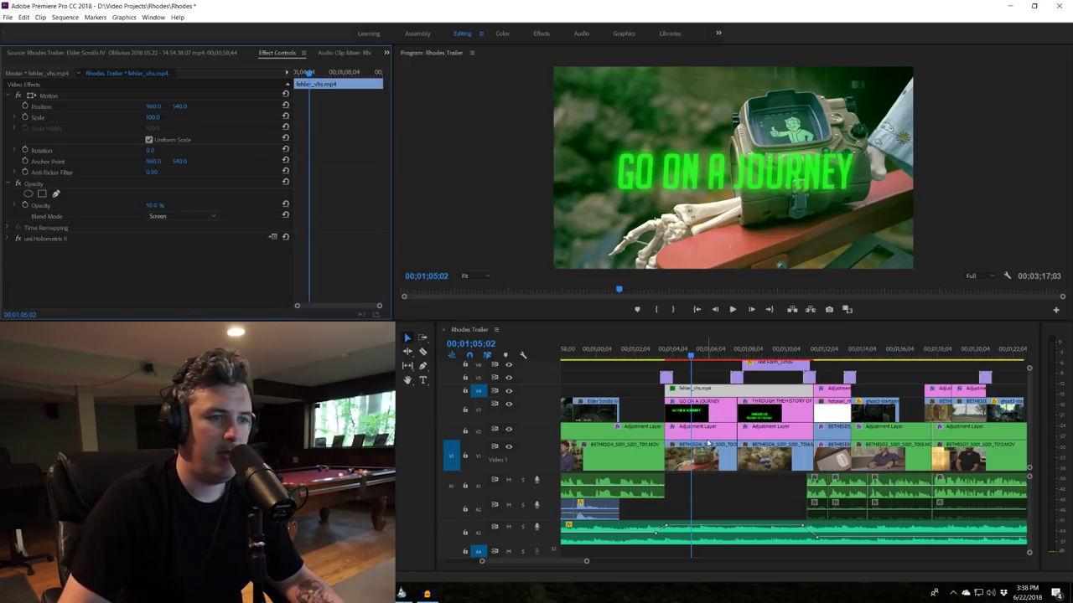
- Compare the GO ON A JOURNEY shot with the V2 adjustment layer track hidden and shown
click(602, 443)
click(509, 431)
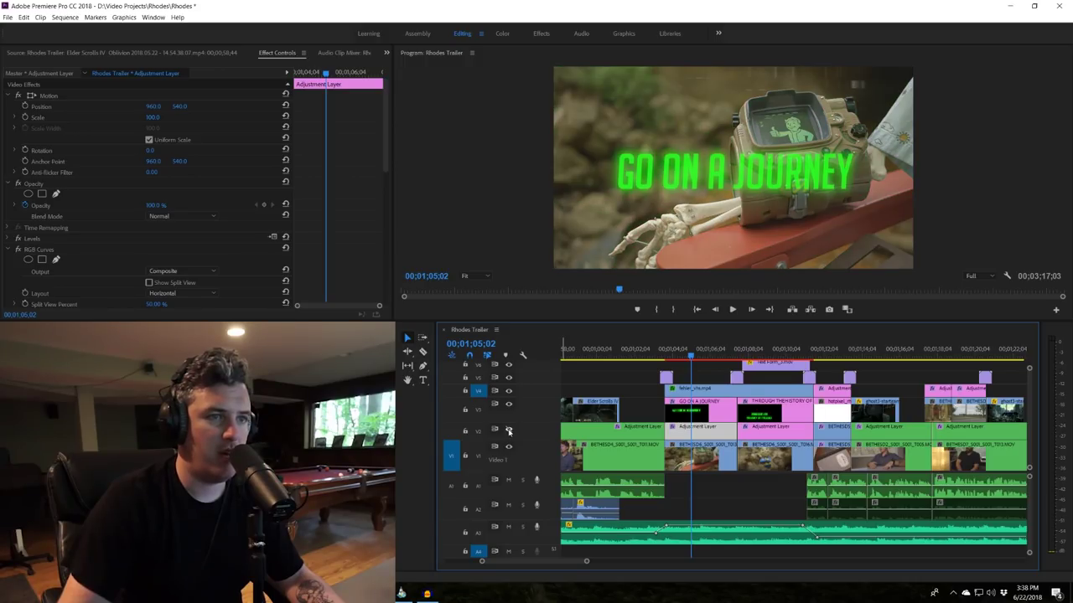
click(509, 431)
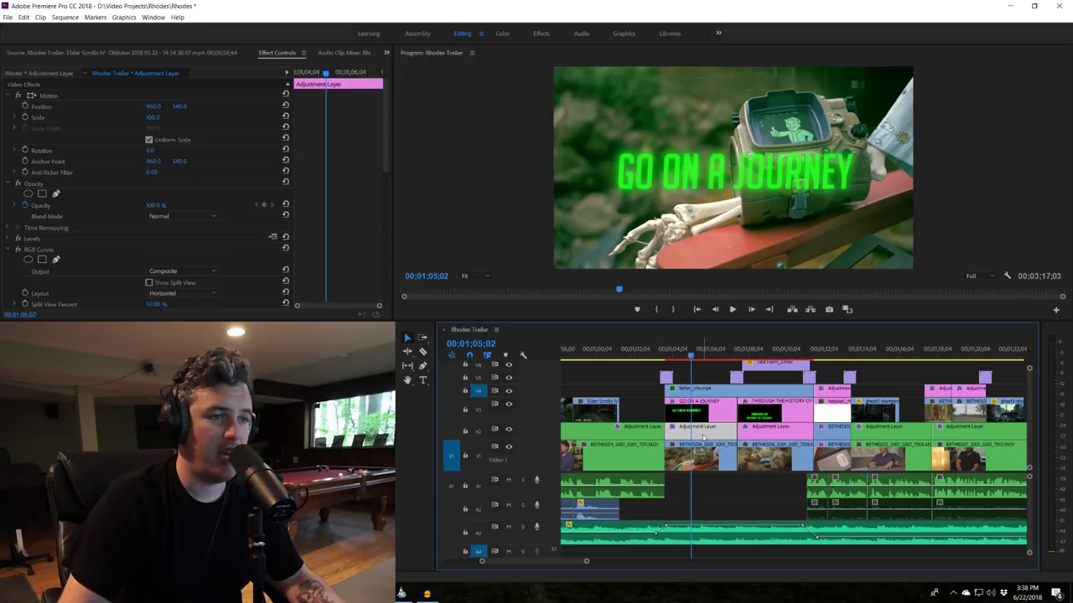
- Compare the GO ON A JOURNEY shot with its adjustment layer's RGB Curves and Luma Curve effects off and on
click(18, 249)
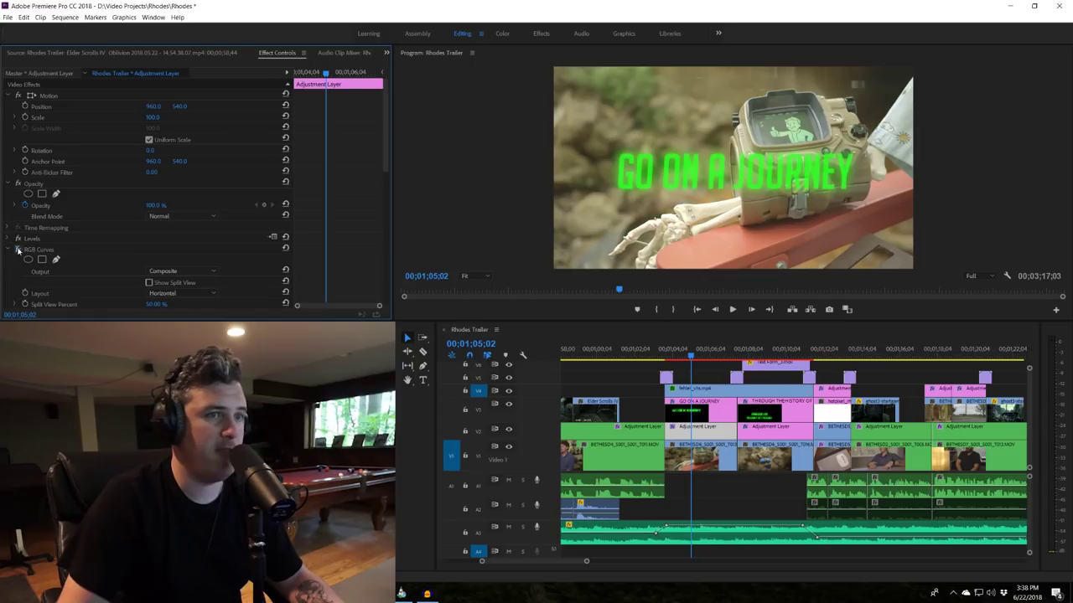
click(18, 250)
click(8, 250)
click(18, 261)
click(17, 260)
click(17, 250)
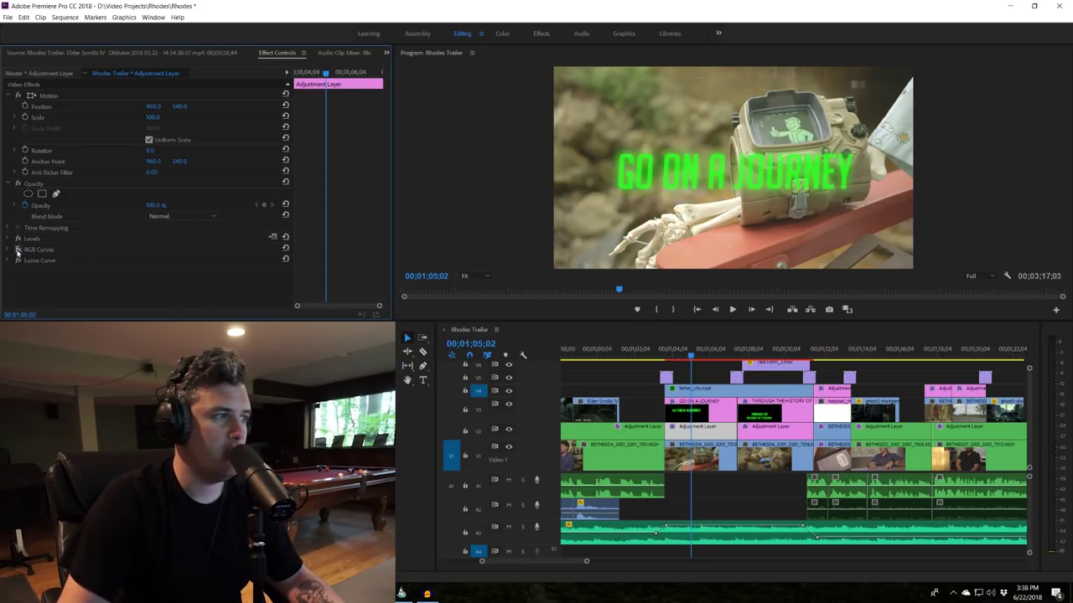
click(18, 250)
click(17, 251)
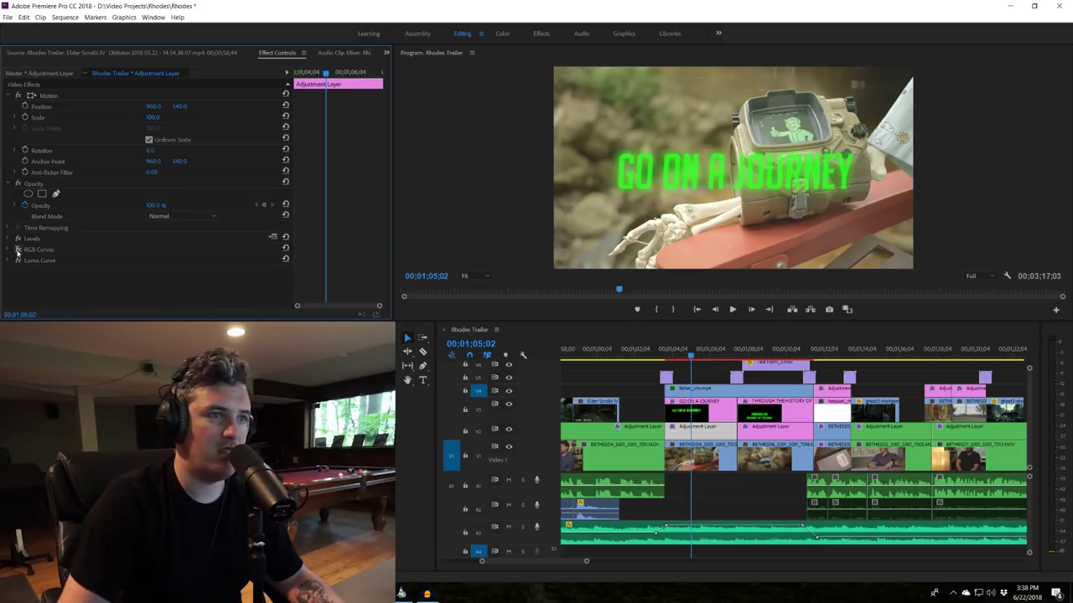
click(17, 250)
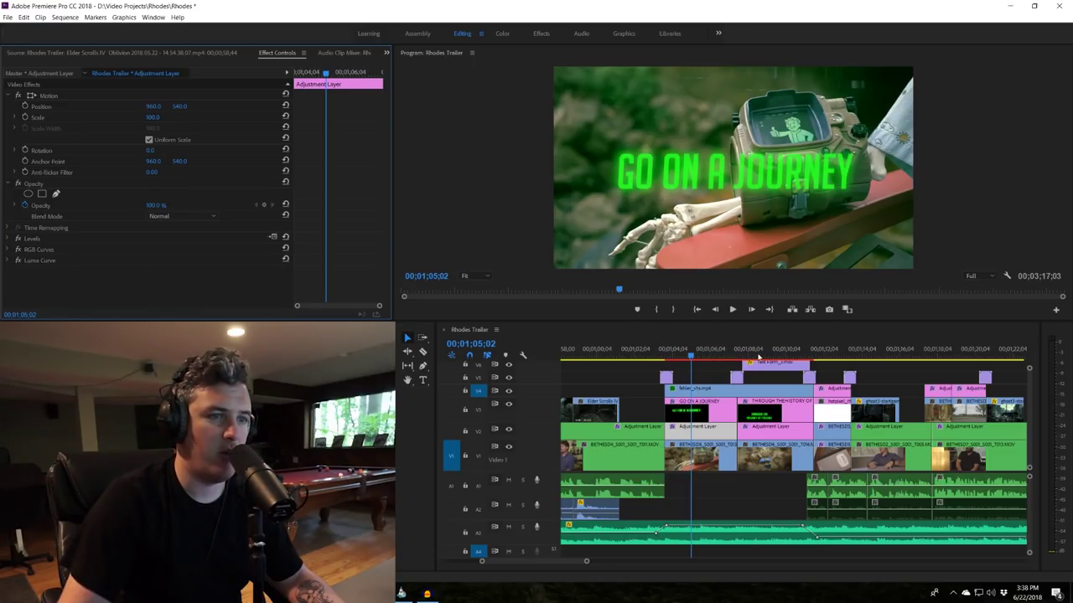
- Compare the THROUGH THE HISTORY OF FALLOUT shot at 00;01;08;43 with its adjustment layer's RGB Curves effect off and on
click(760, 353)
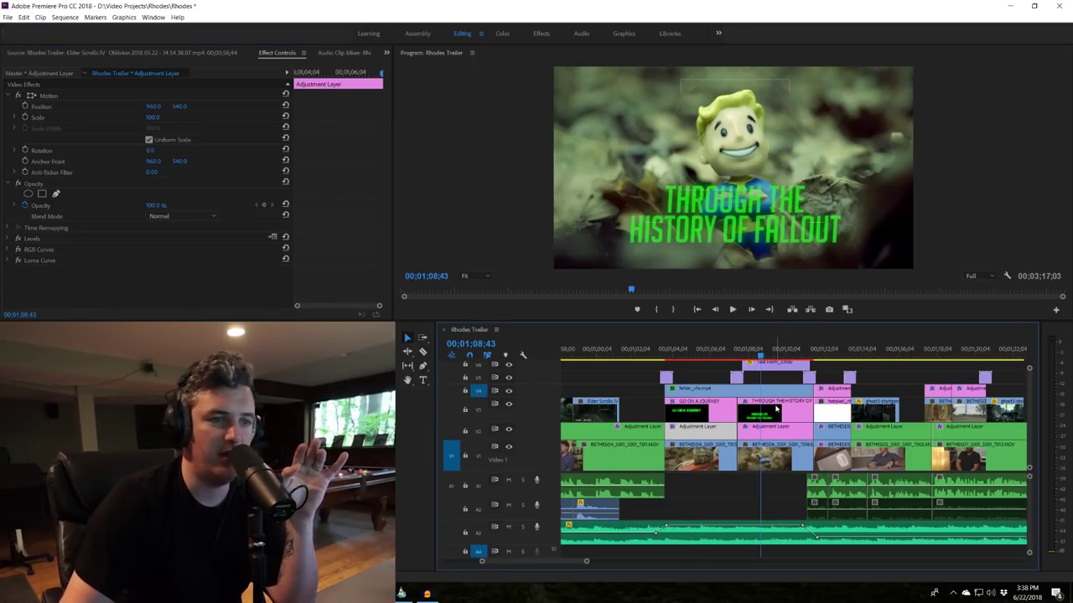
click(771, 429)
click(10, 248)
click(10, 250)
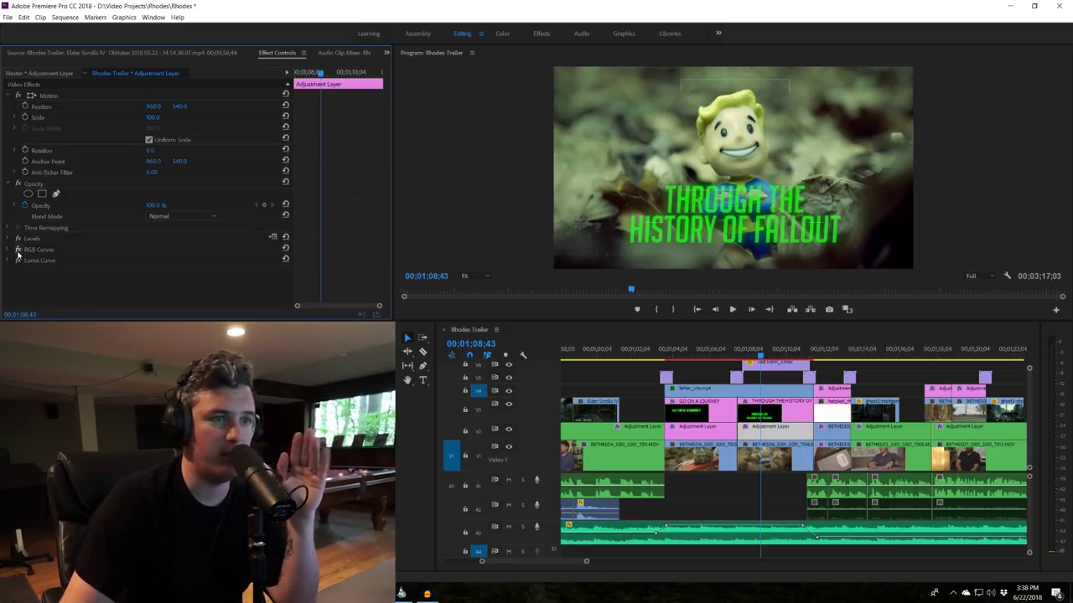
click(17, 253)
click(18, 253)
click(17, 253)
click(17, 253)
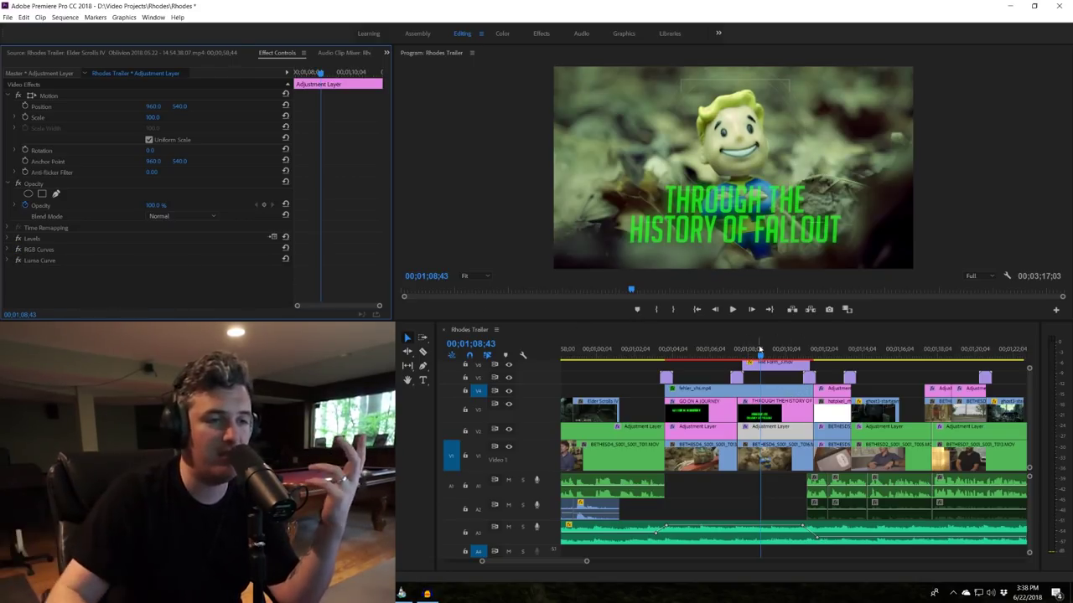
- Return to 00;01;05;27 and inspect the GO ON A JOURNEY title's Essential Graphics properties, leaving the text deselected
click(726, 351)
mouse_move(718, 358)
mouse_down()
mouse_move(663, 357)
mouse_move(726, 358)
mouse_up()
click(699, 358)
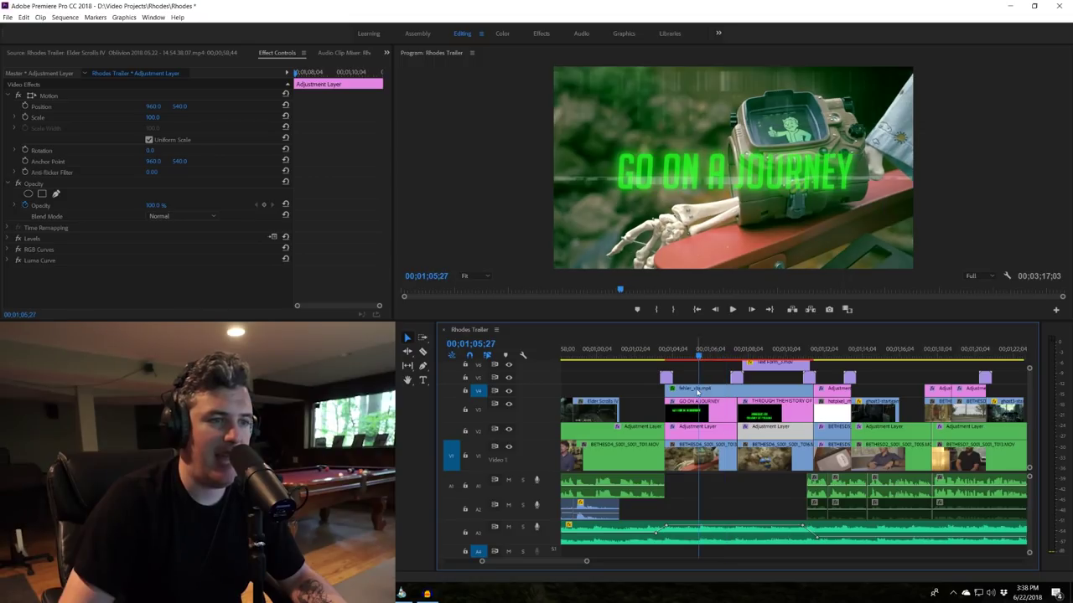
click(716, 171)
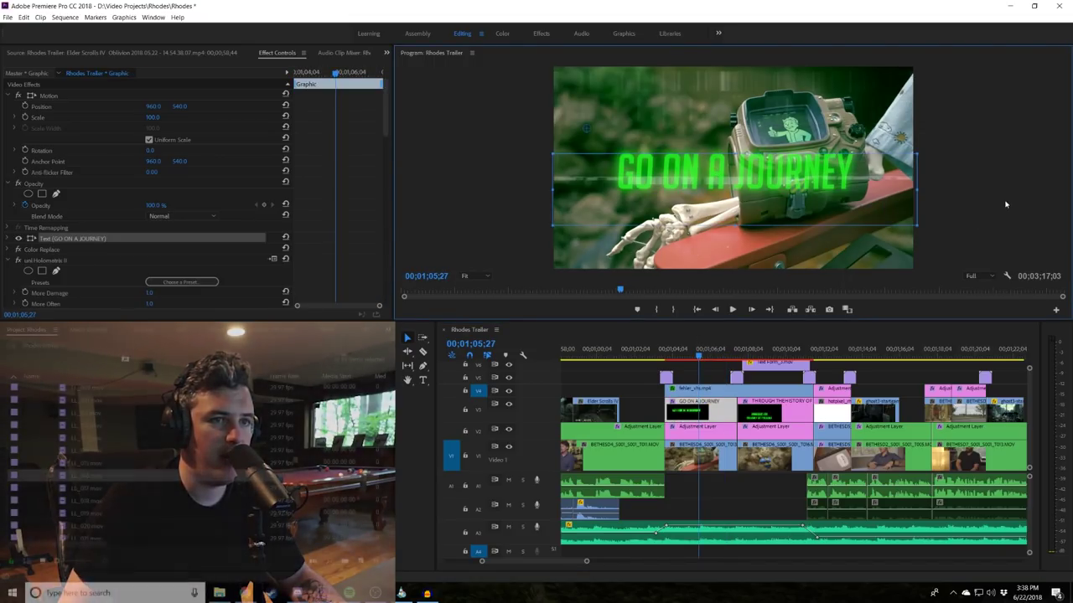
click(270, 329)
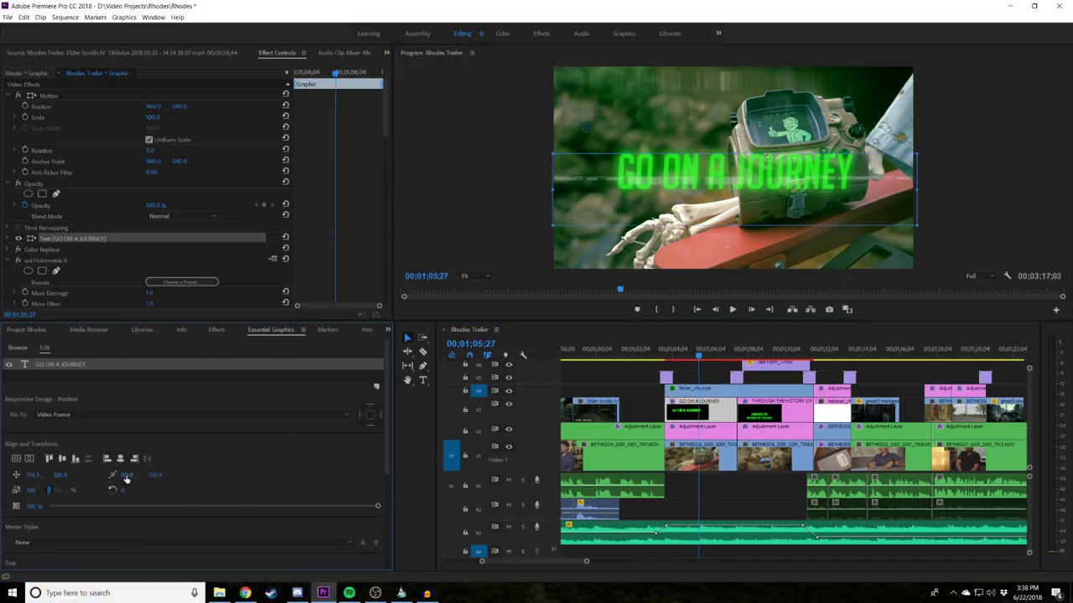
click(979, 151)
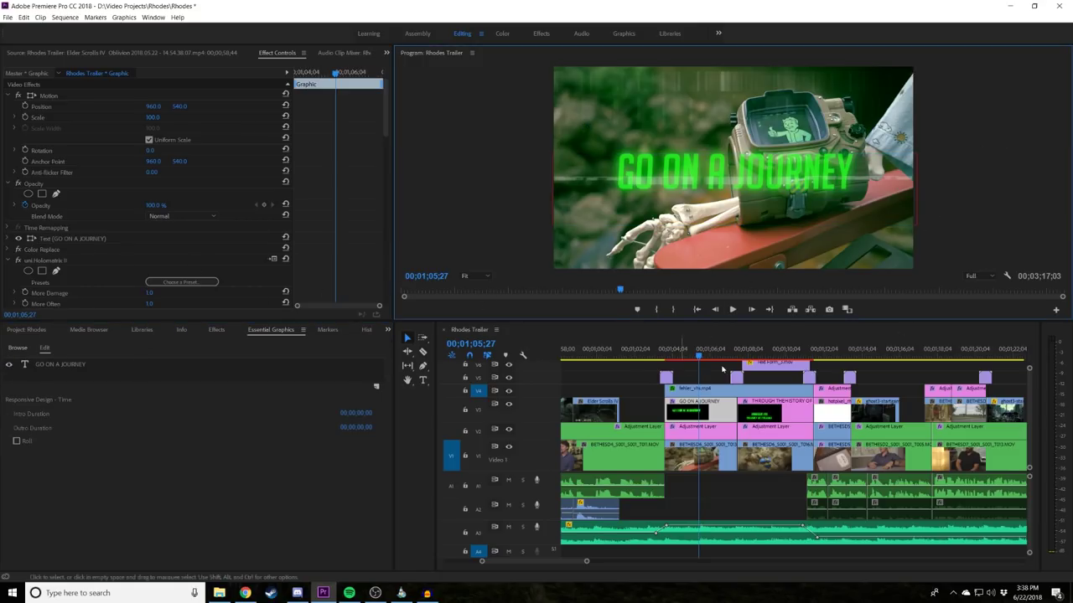
- Check the motion and opacity settings of the Text Form_3.mov overlay, and bring the project's file list back into view
click(745, 362)
click(753, 356)
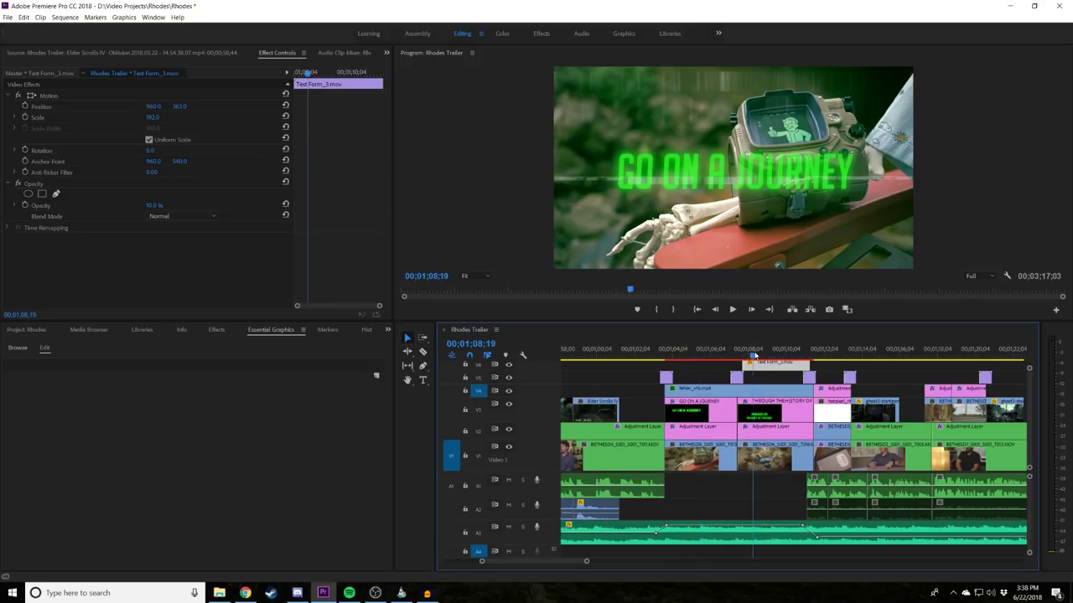
click(698, 356)
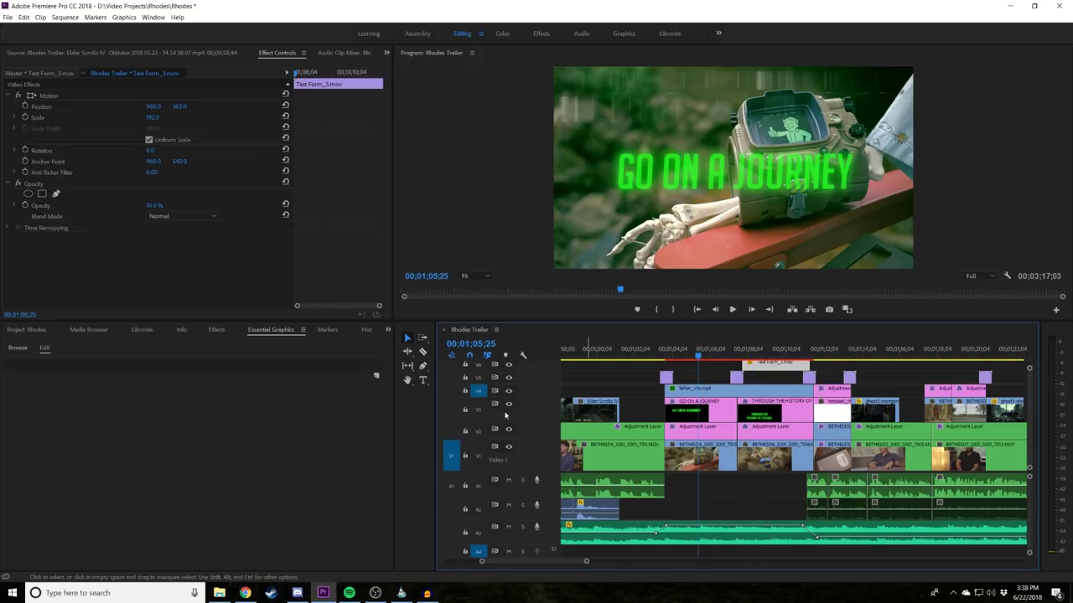
key(shift+1)
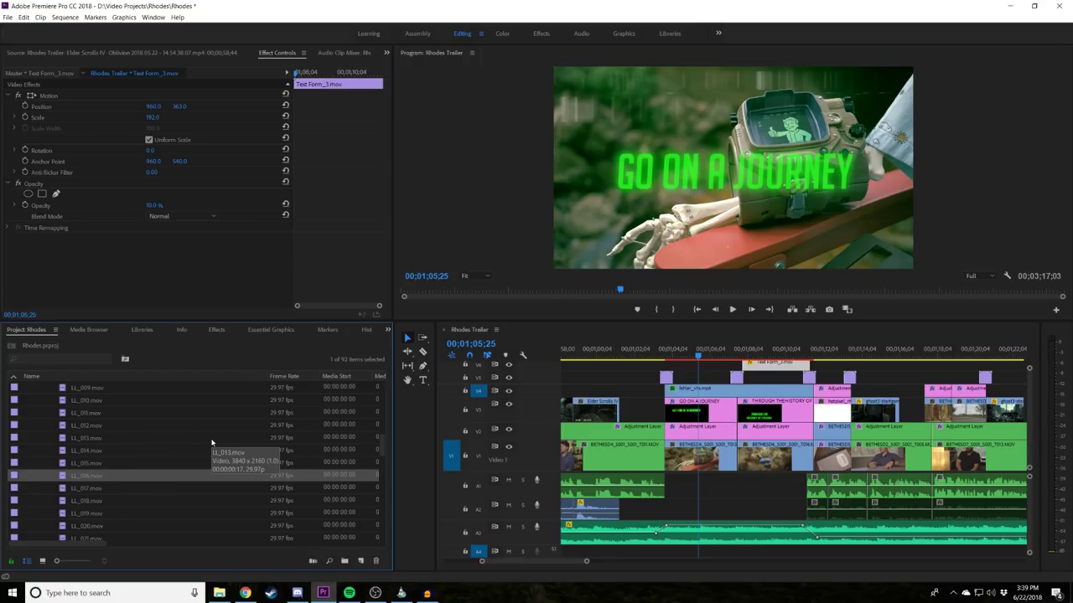
- Try moving the THROUGH THE HISTORY OF FALLOUT title up to the middle of the frame at 00;01;09;13, and undo the move
click(771, 351)
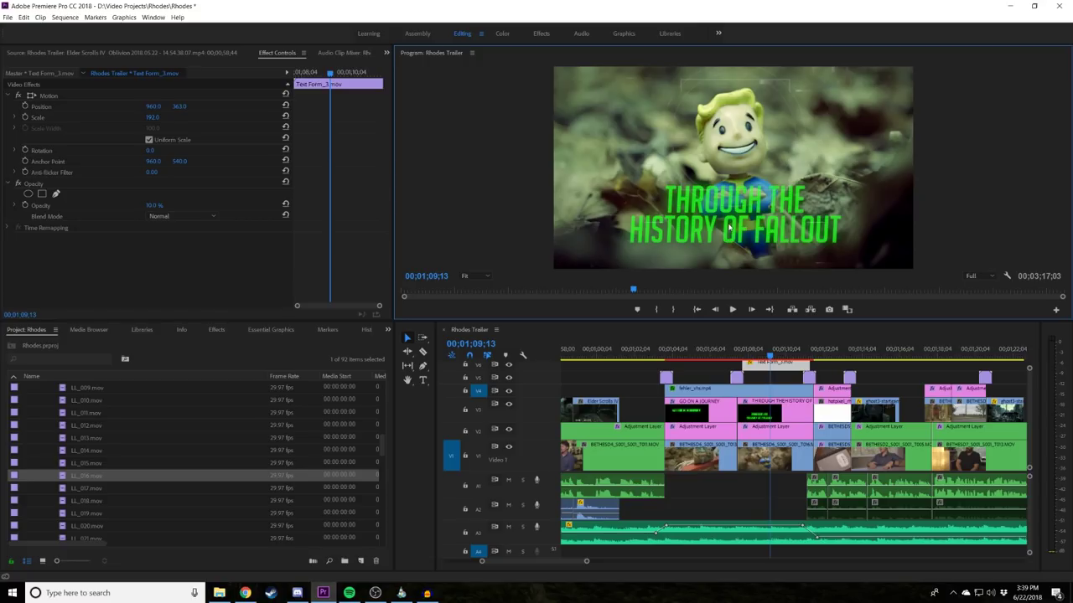
click(746, 211)
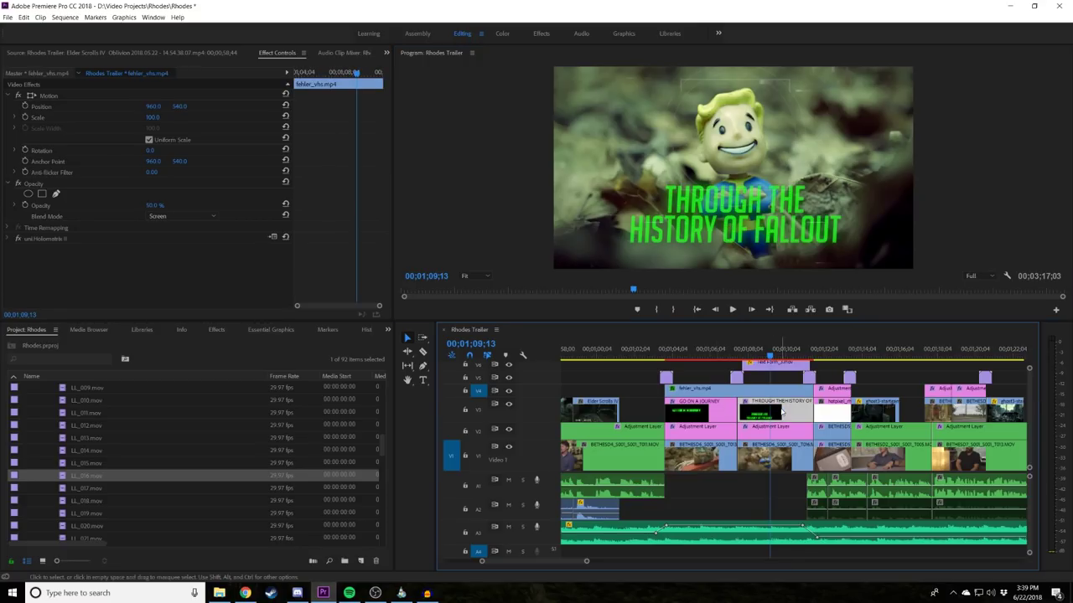
drag(745, 211, 694, 165)
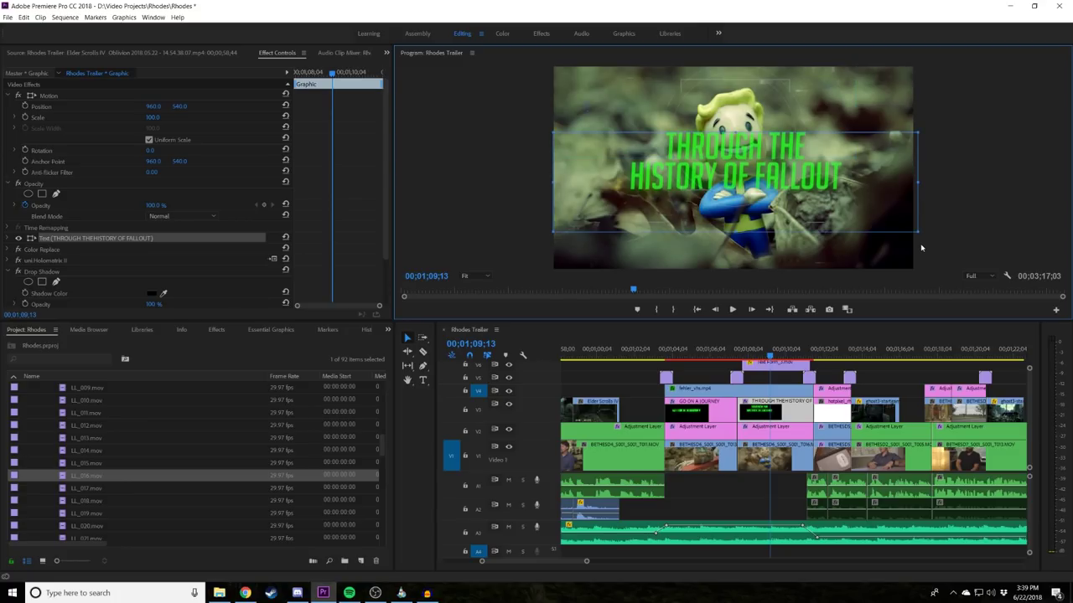
key(ctrl+z)
- At 00;01;05;40, try the Regular style on the GO ON A JOURNEY title's BigNoodleTitling font and return it to Oblique
click(620, 293)
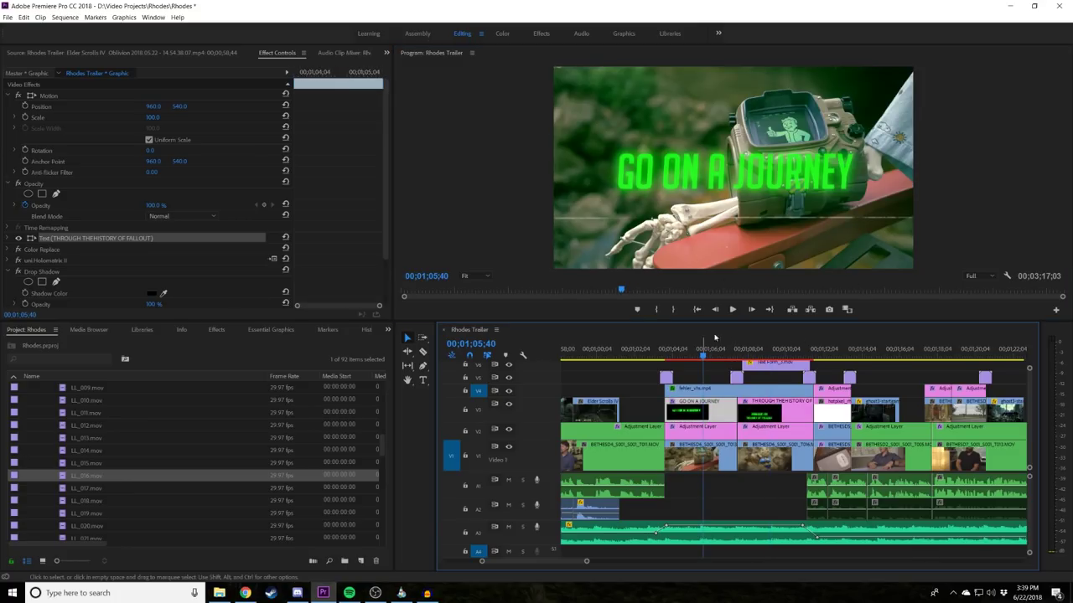
click(270, 330)
click(63, 366)
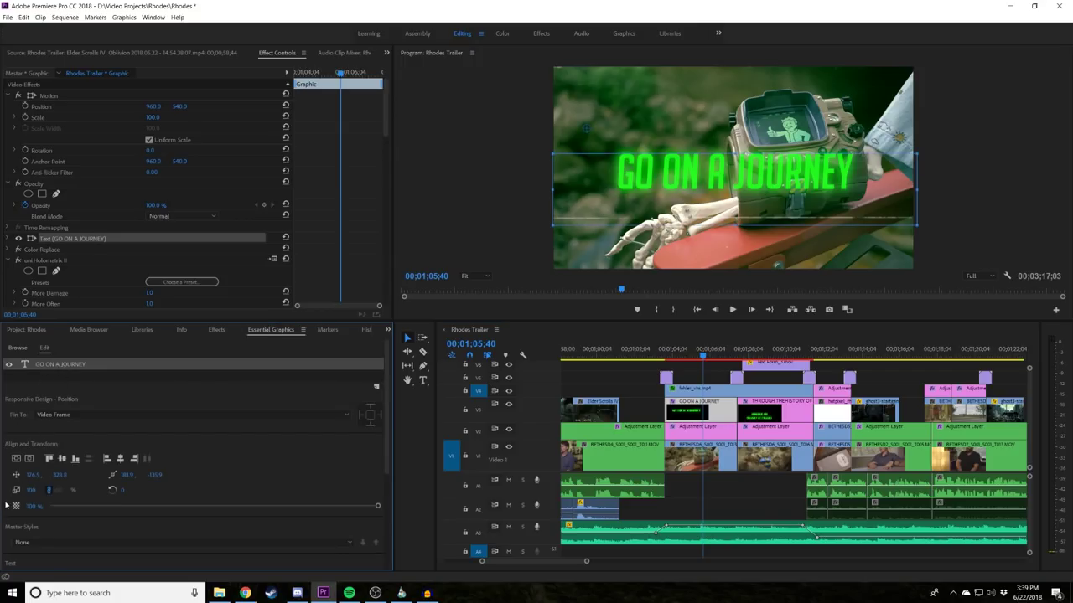
scroll(6, 505, down, 3)
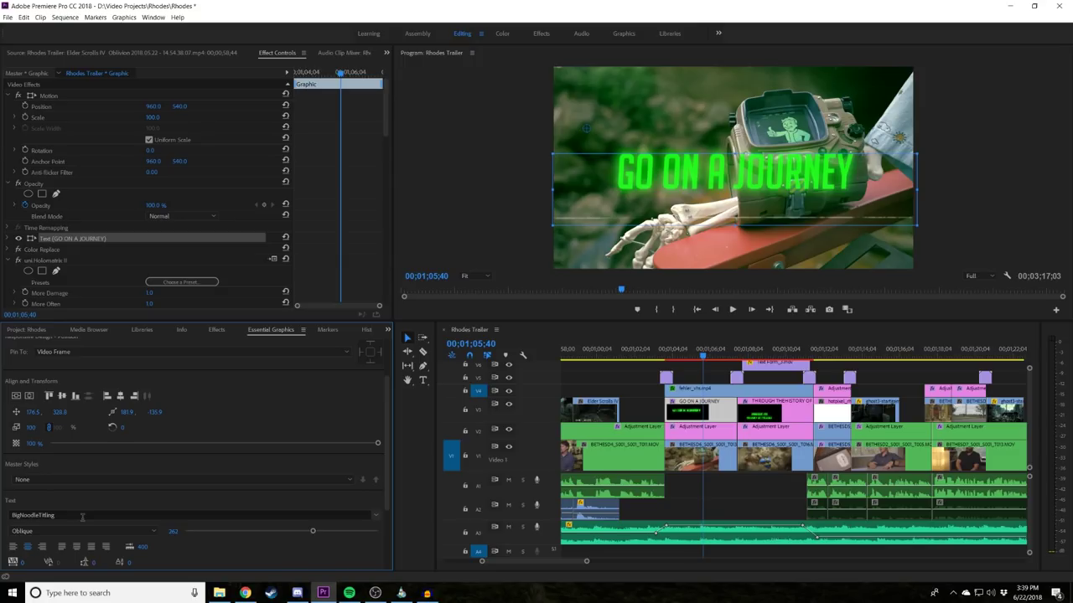
click(33, 531)
click(30, 553)
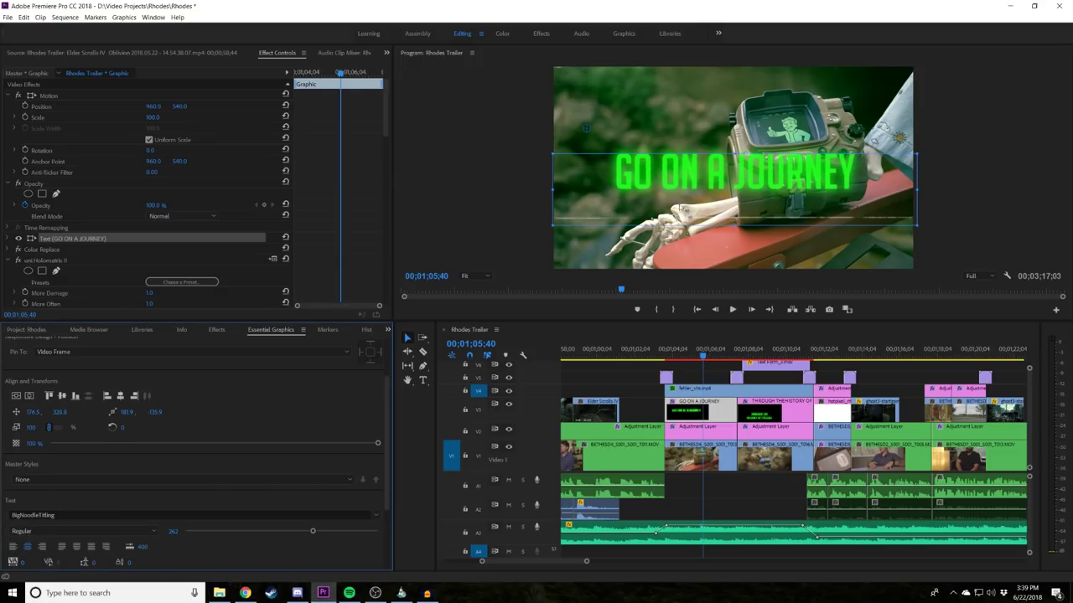
key(Up)
key(Down)
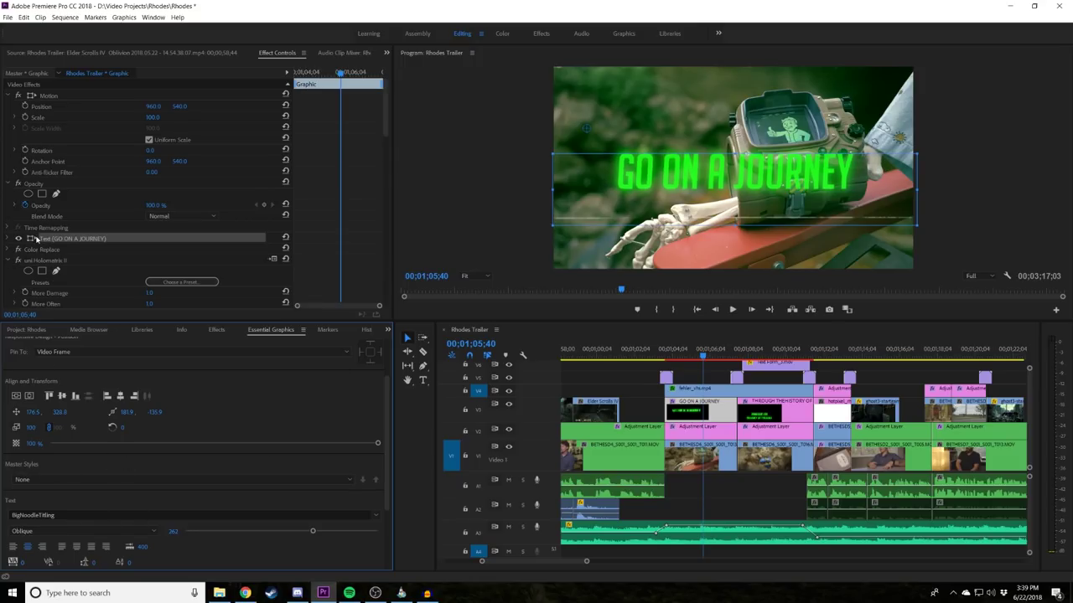
- Compare the GO ON A JOURNEY title with its Color Replace effect off and on, and collapse the uni.Holomatrix II settings
scroll(36, 241, down, 3)
click(18, 188)
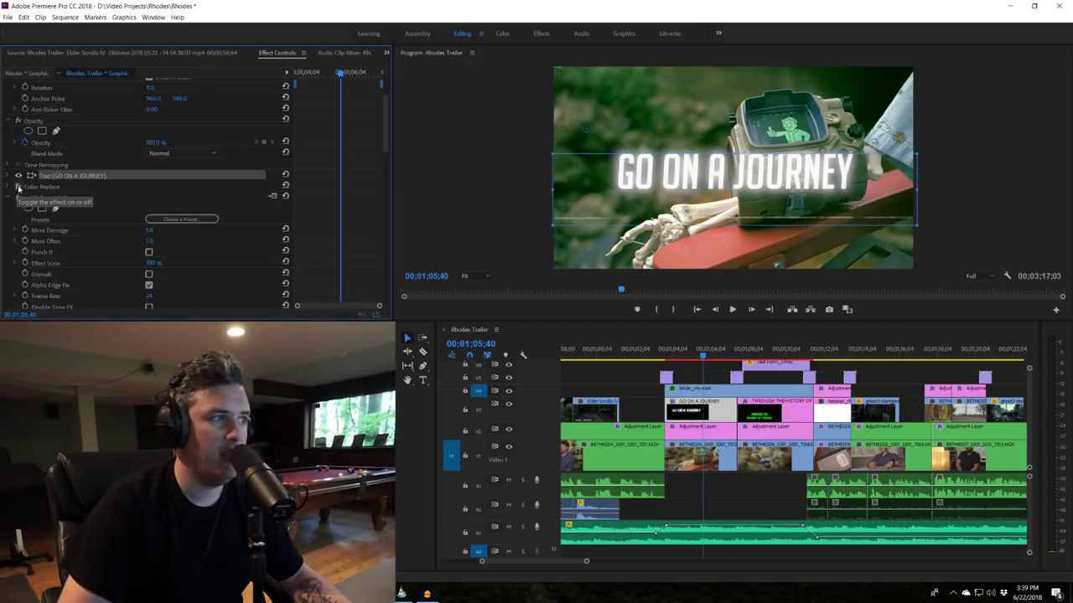
click(17, 187)
scroll(14, 201, up, 3)
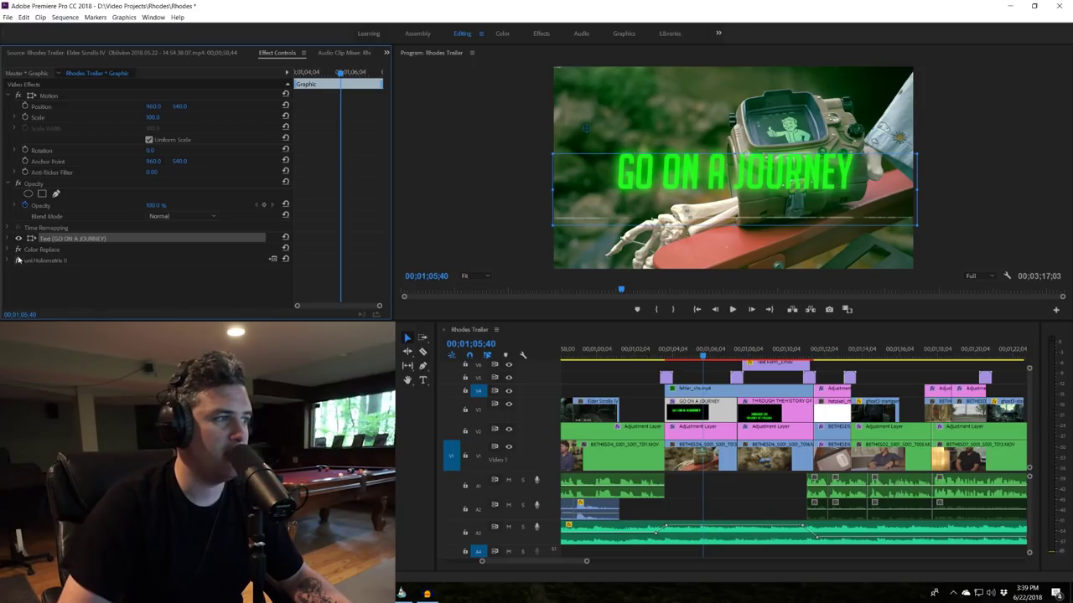
- Compare the title with uni.Holomatrix II off and on, expand the effect's settings, and scrub to 00;01;06;26
mouse_move(40, 261)
mouse_down()
mouse_move(59, 249)
mouse_move(59, 263)
mouse_up()
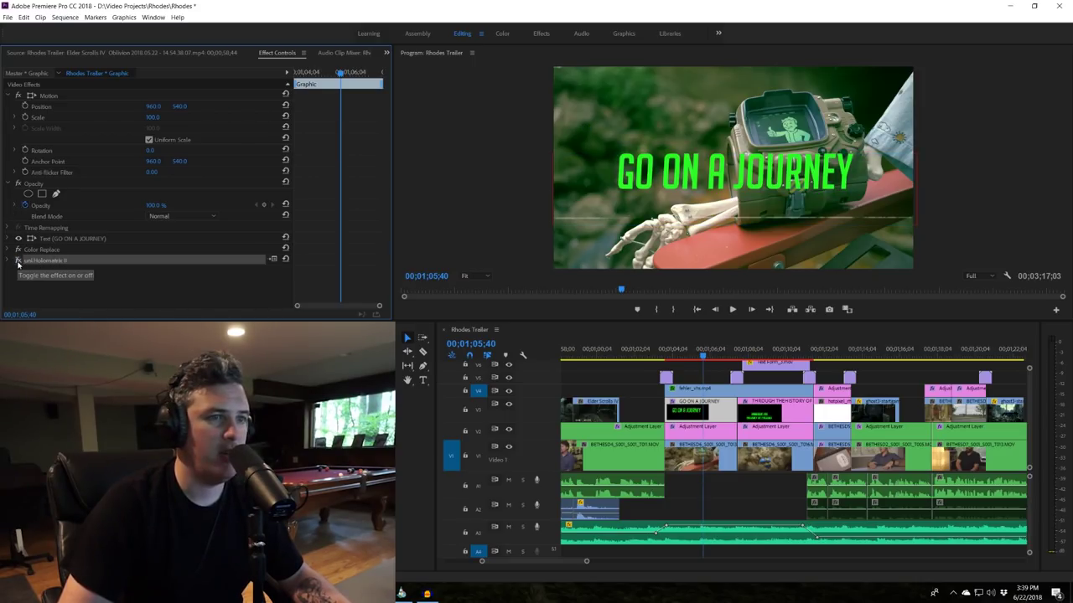
click(17, 261)
click(18, 260)
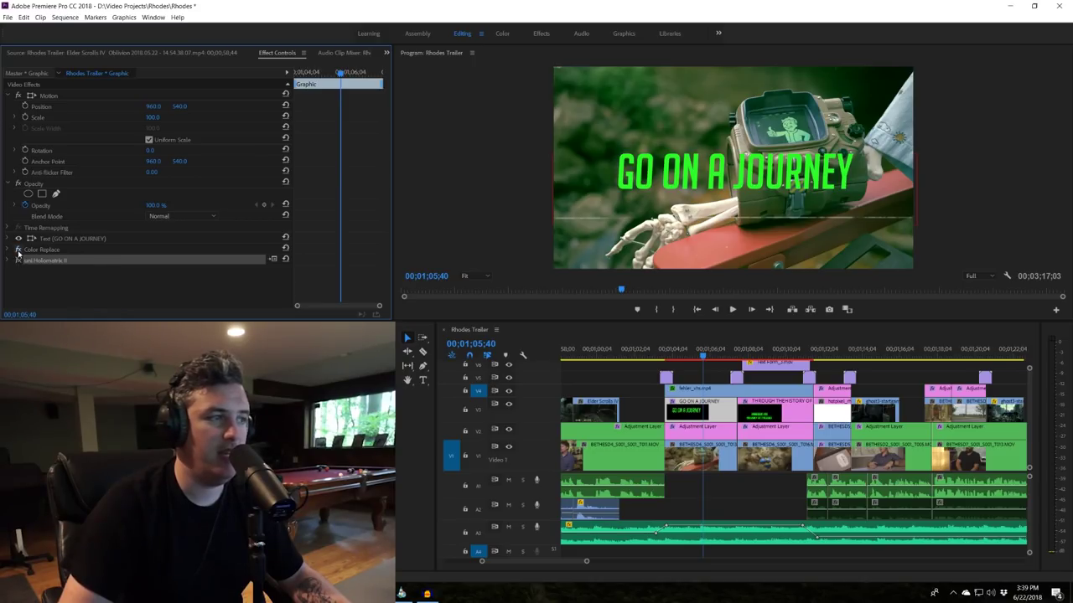
click(17, 260)
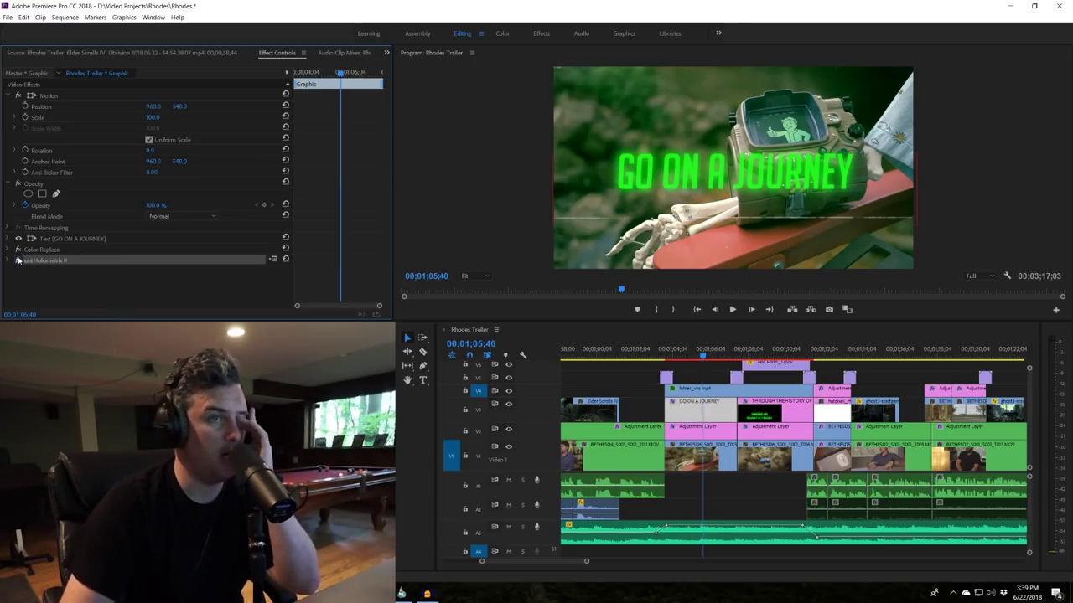
click(15, 260)
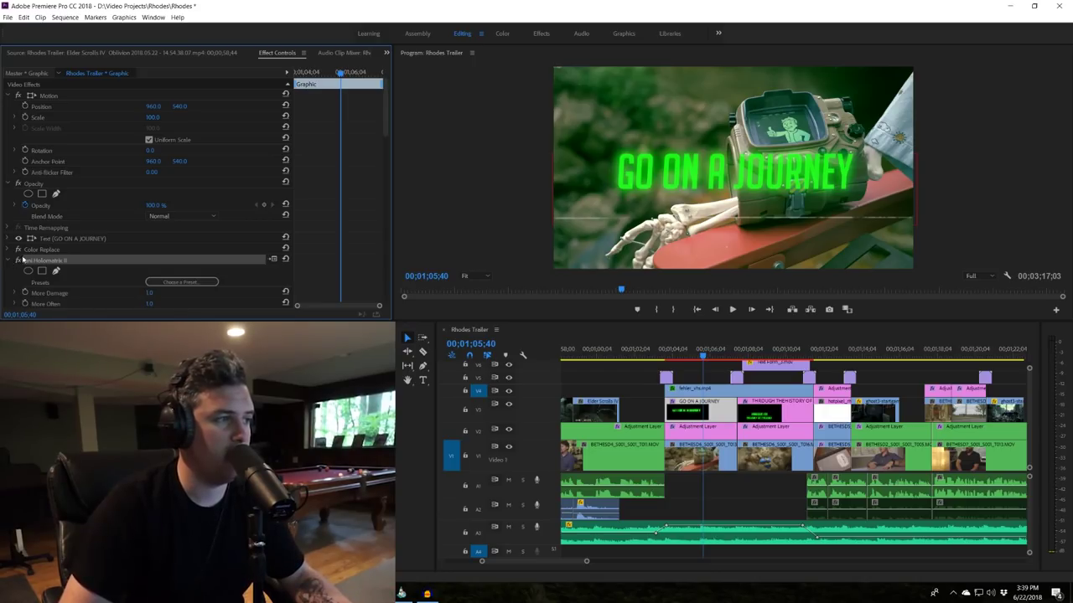
drag(700, 357, 718, 355)
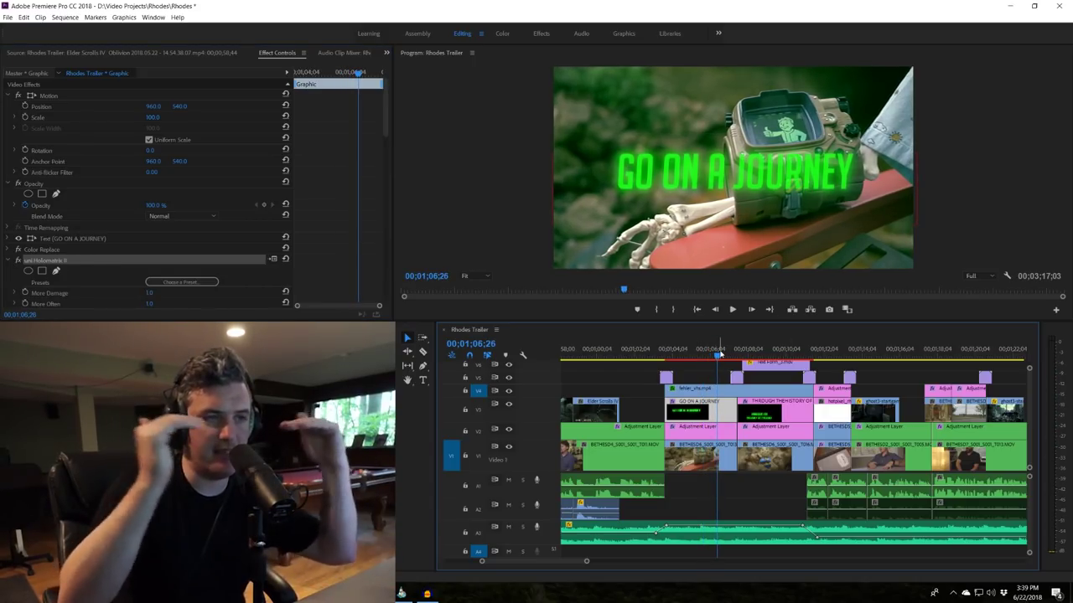
- Play the GO ON A JOURNEY title with the V4 overlay hidden, and inspect the fehler_vhs.mp4 overlay's settings with it shown around 00;01;06;48
drag(718, 356, 727, 356)
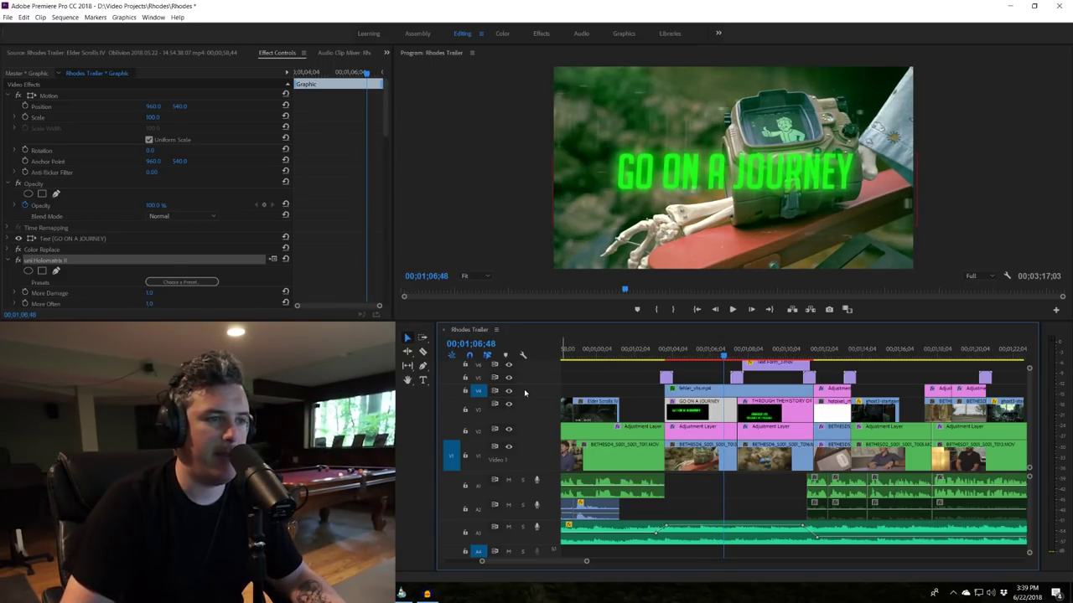
click(685, 356)
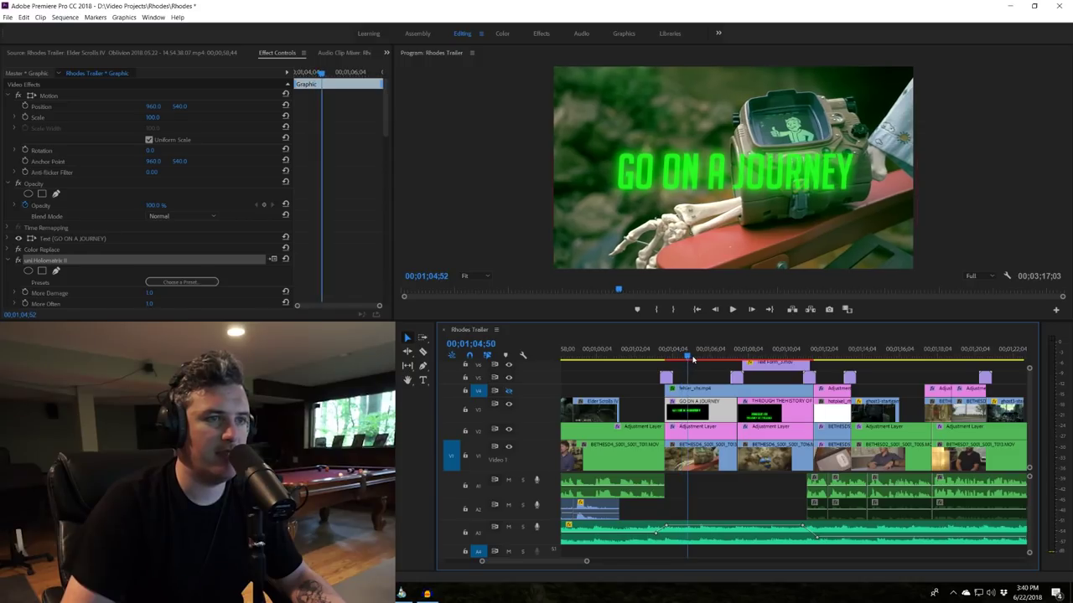
key(space)
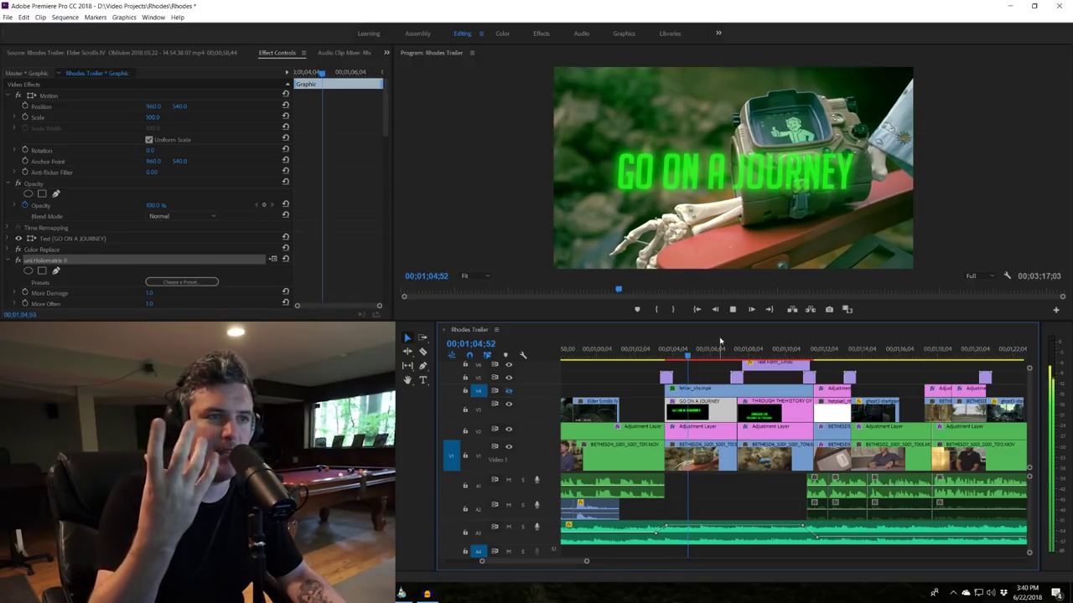
key(space)
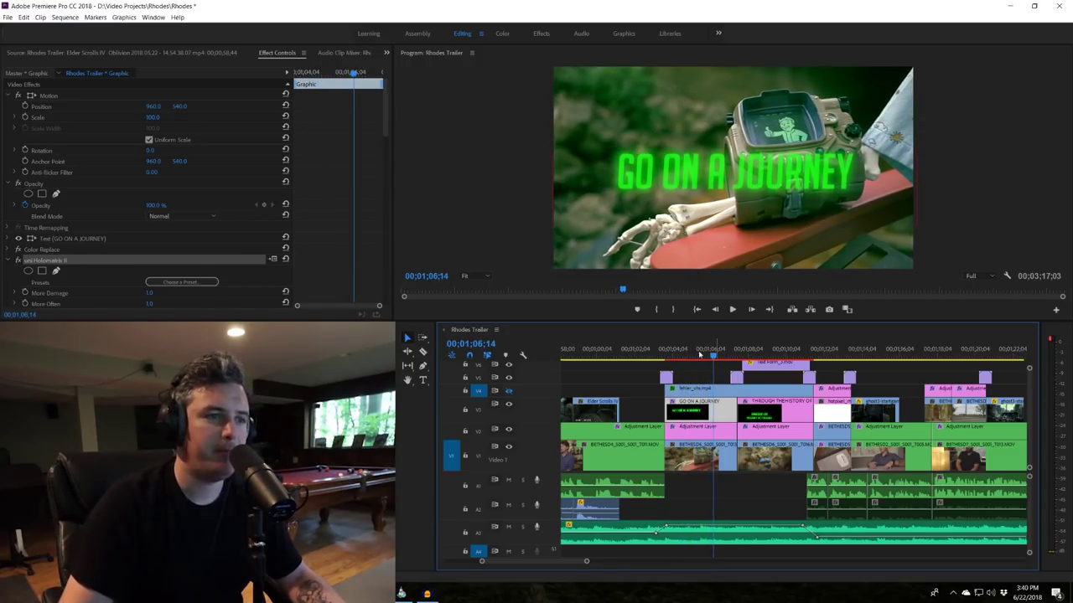
click(723, 355)
click(717, 388)
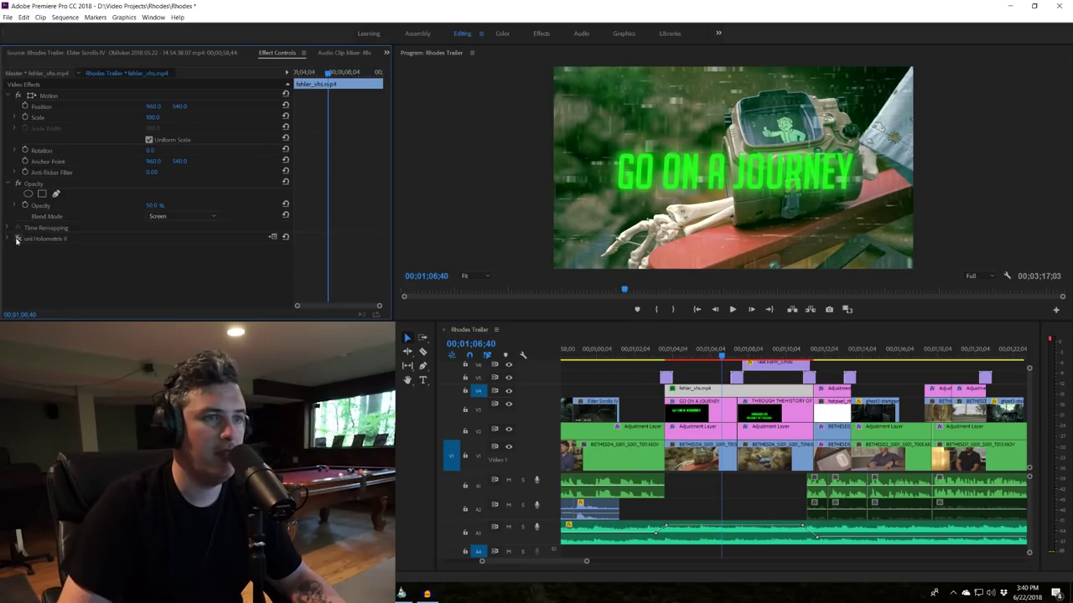
click(724, 356)
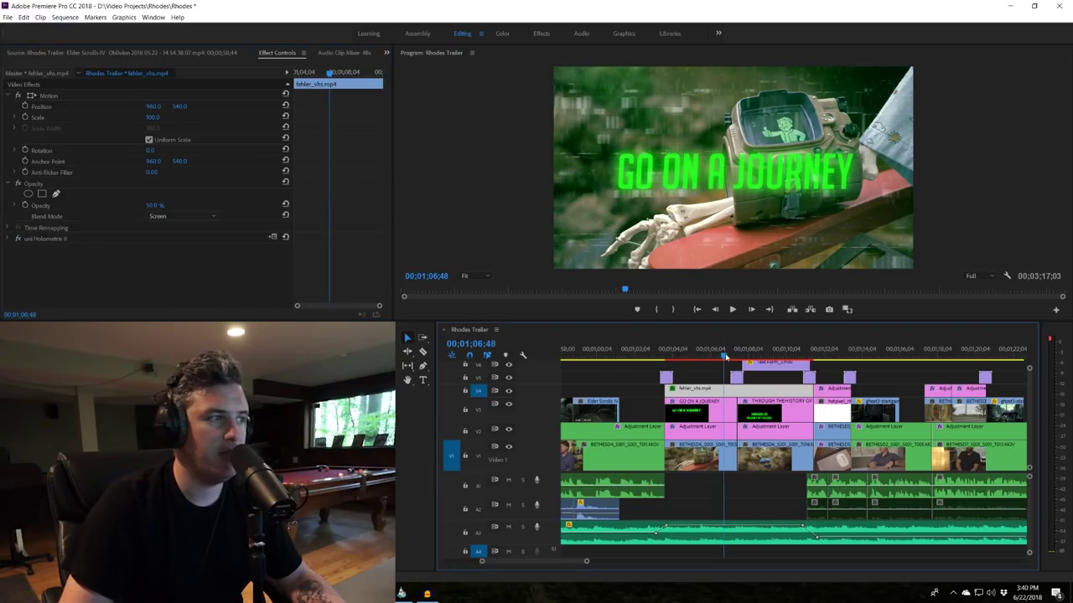
- Inspect the Text Form_3.mov overlay's settings at 00;01;08;43 and play the THROUGH THE HISTORY OF FALLOUT title with it
drag(726, 356, 760, 352)
click(779, 366)
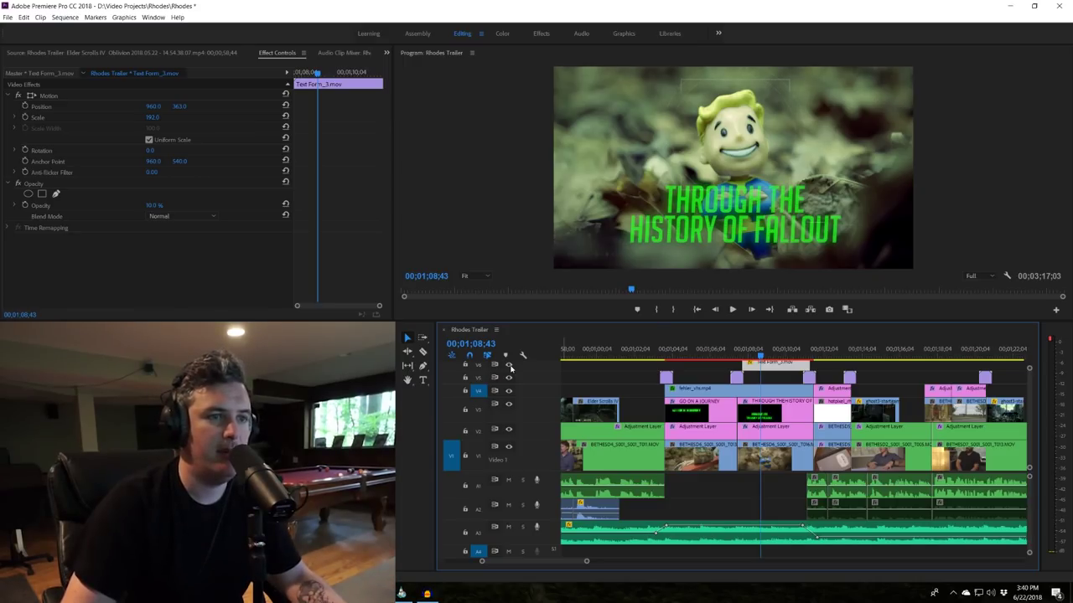
click(721, 353)
key(space)
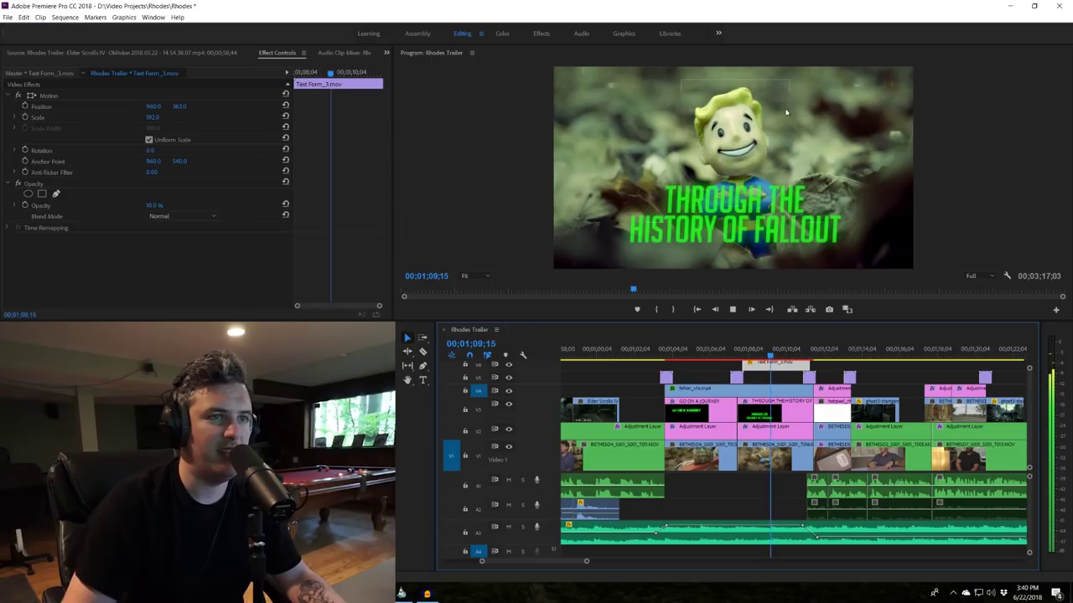
key(space)
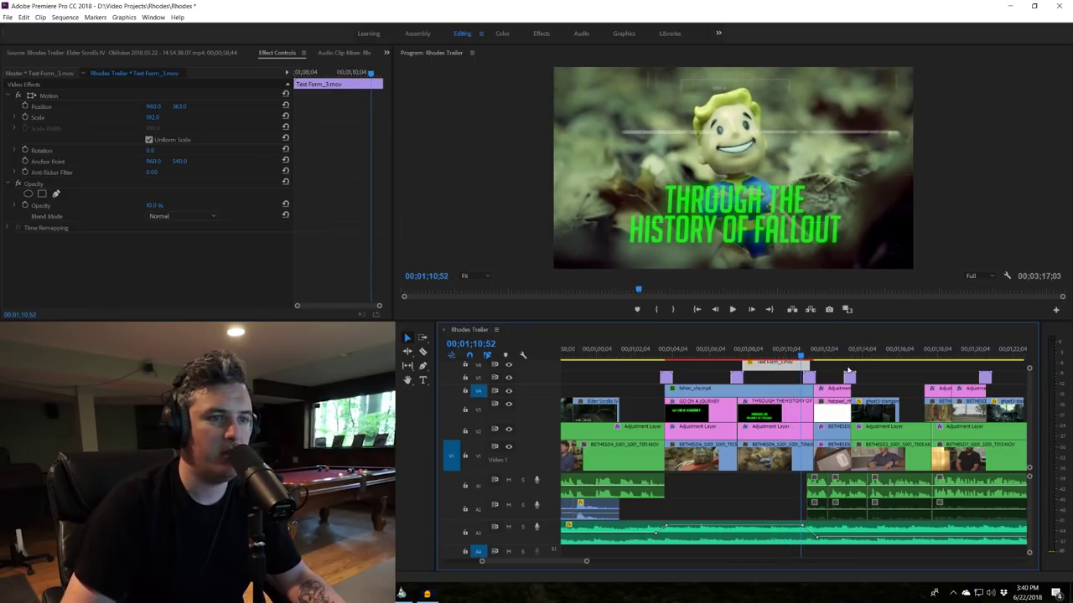
- Play the transition from the THROUGH THE HISTORY OF FALLOUT title into the Vault-Tec journal shot, stopping at 00;01;12;13
click(811, 358)
scroll(755, 419, down, 2)
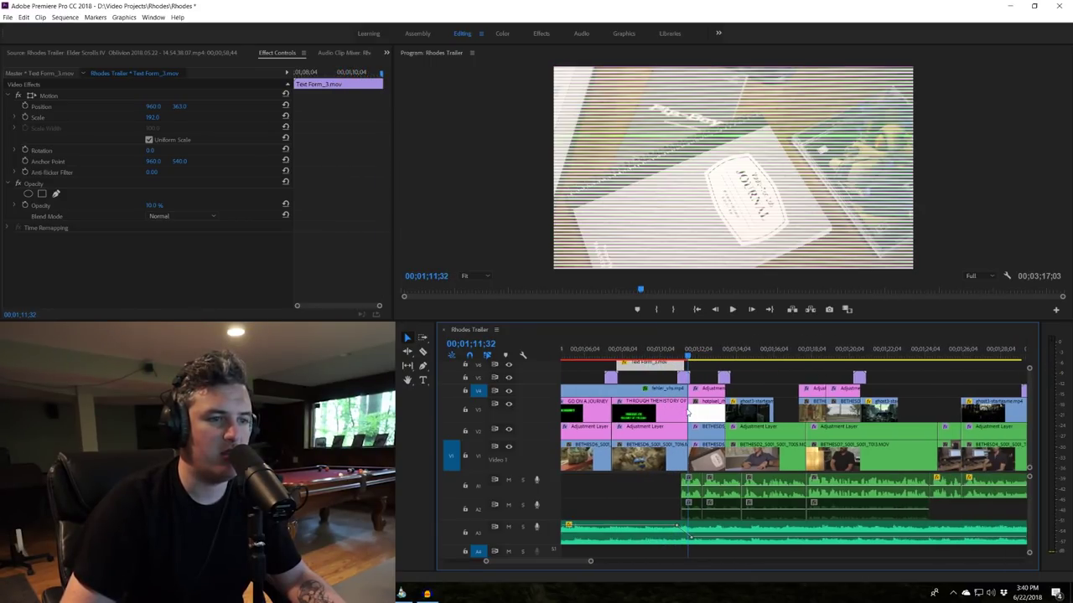
click(677, 356)
key(space)
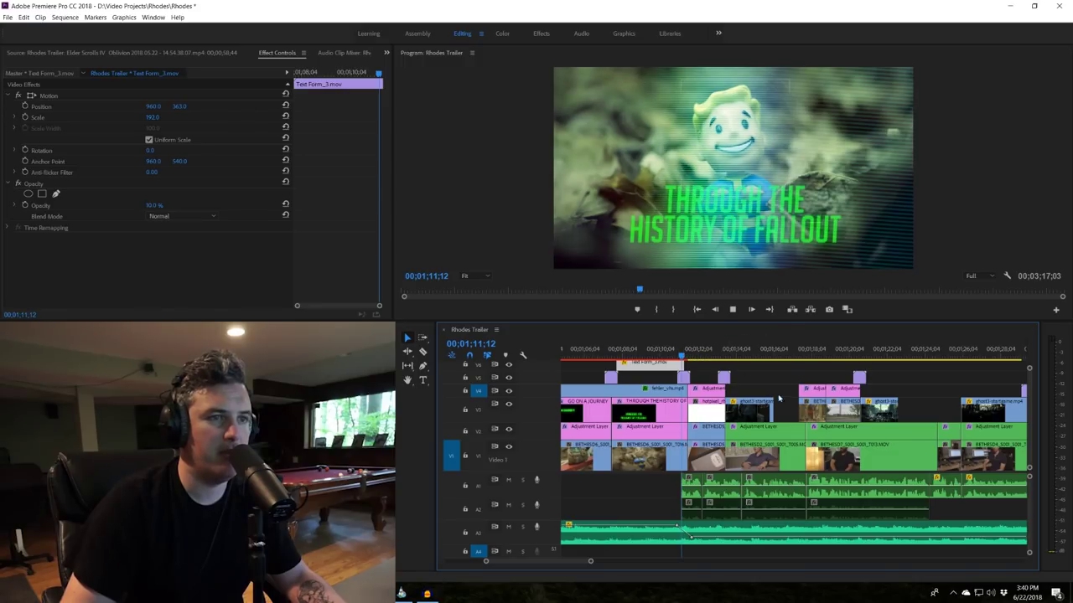
key(space)
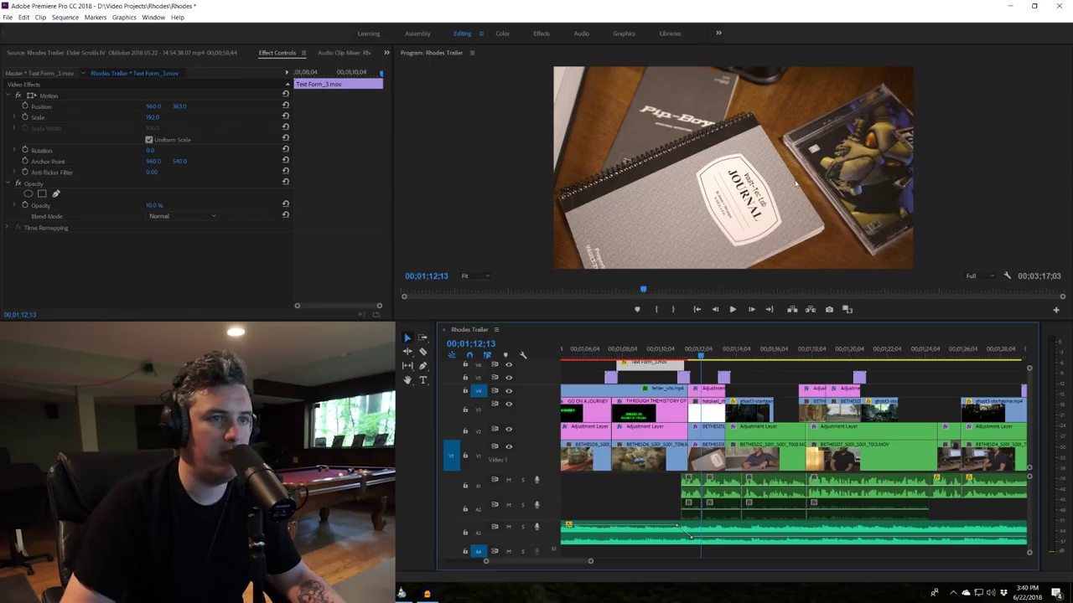
- Play on from the journal shot into the dark vault gameplay clip, stopping at 00;01;14;33
key(space)
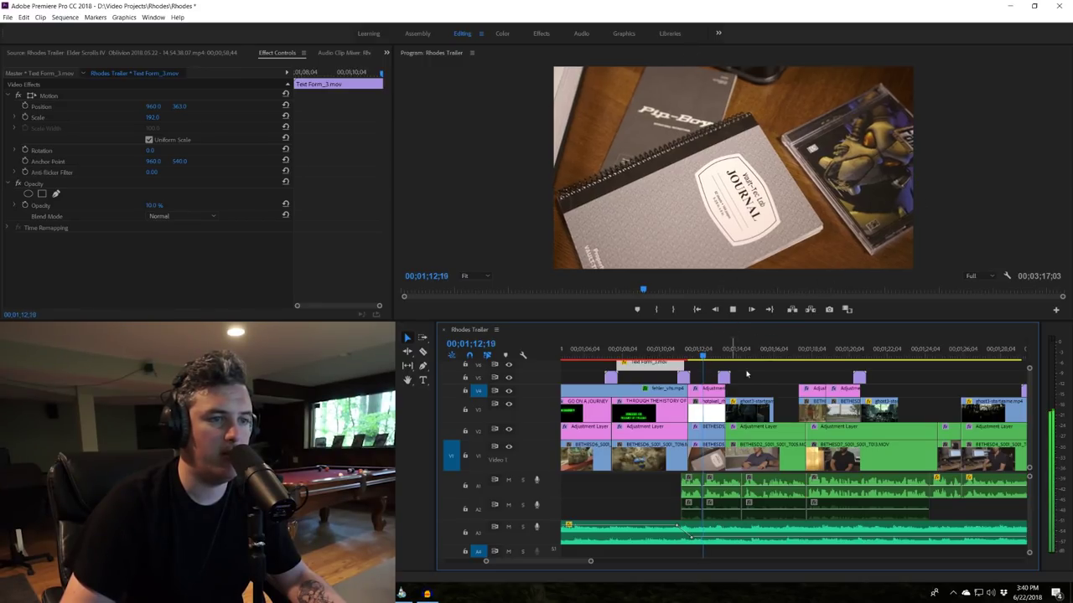
scroll(801, 366, down, 2)
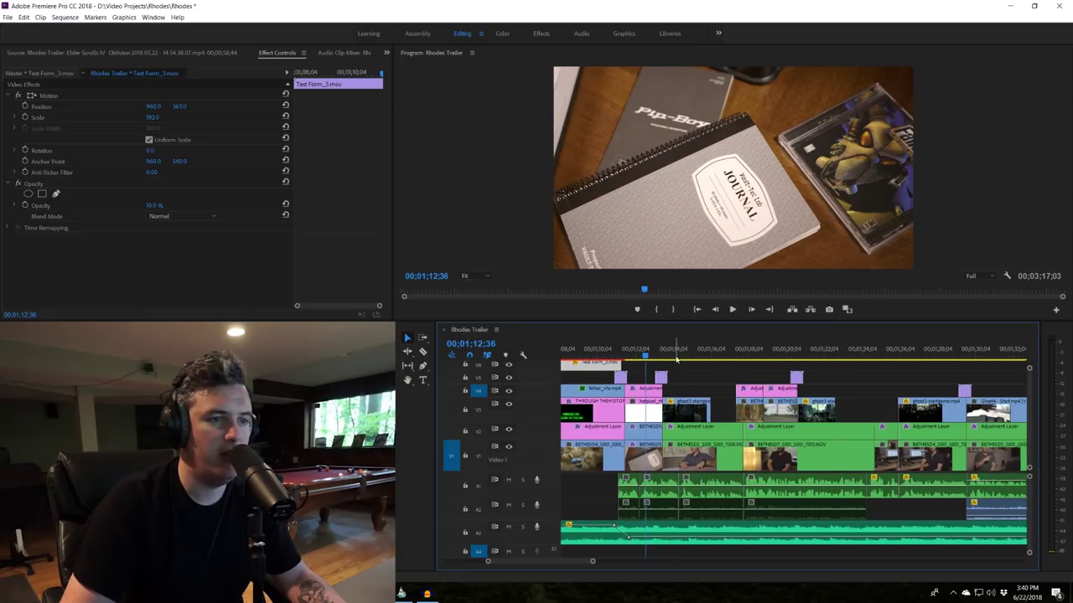
key(space)
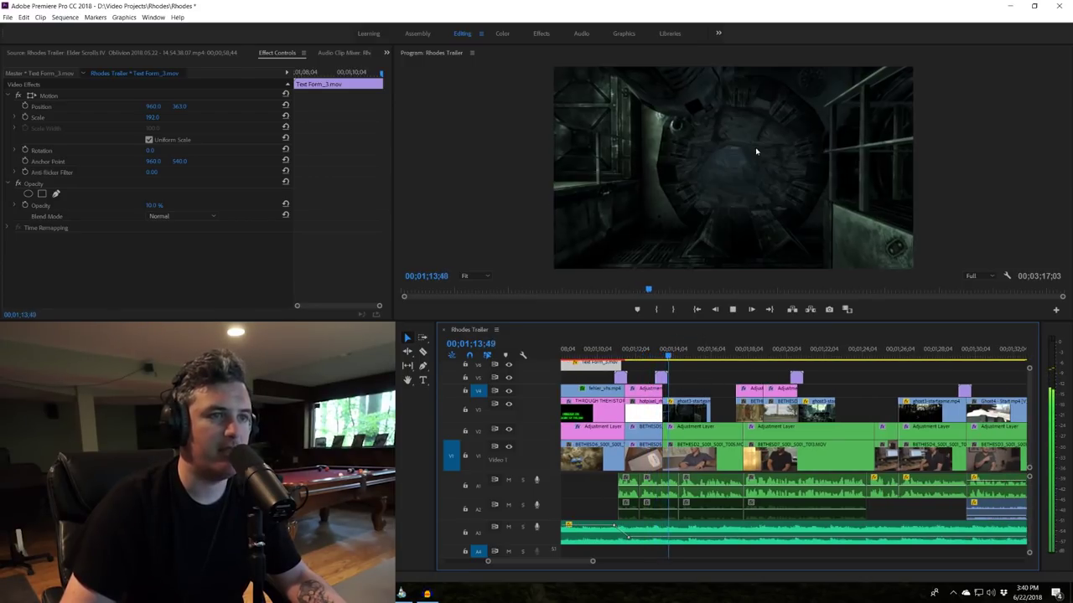
key(space)
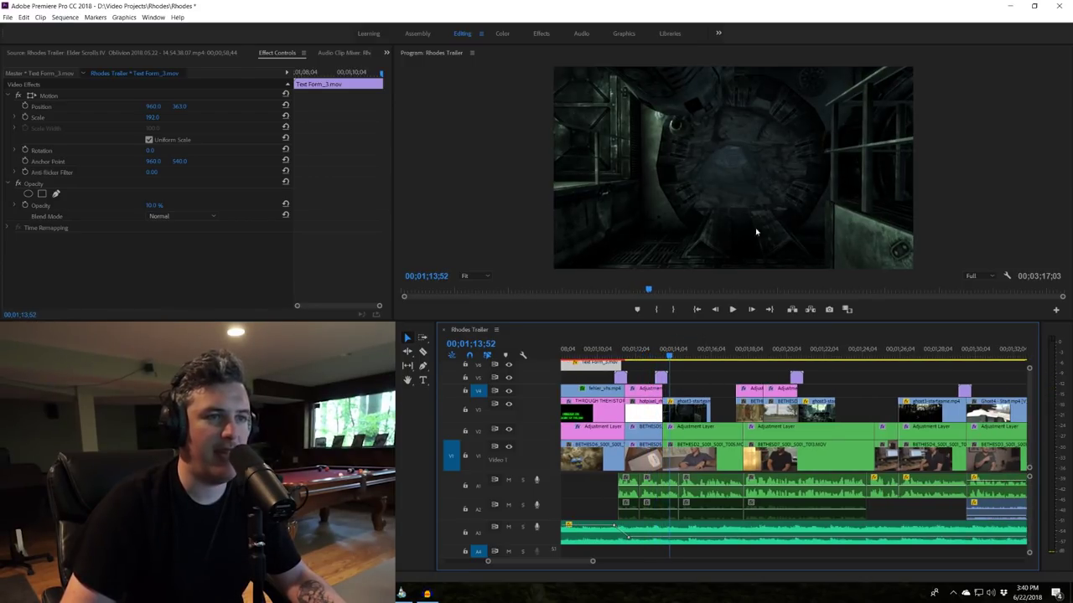
key(space)
key(space)
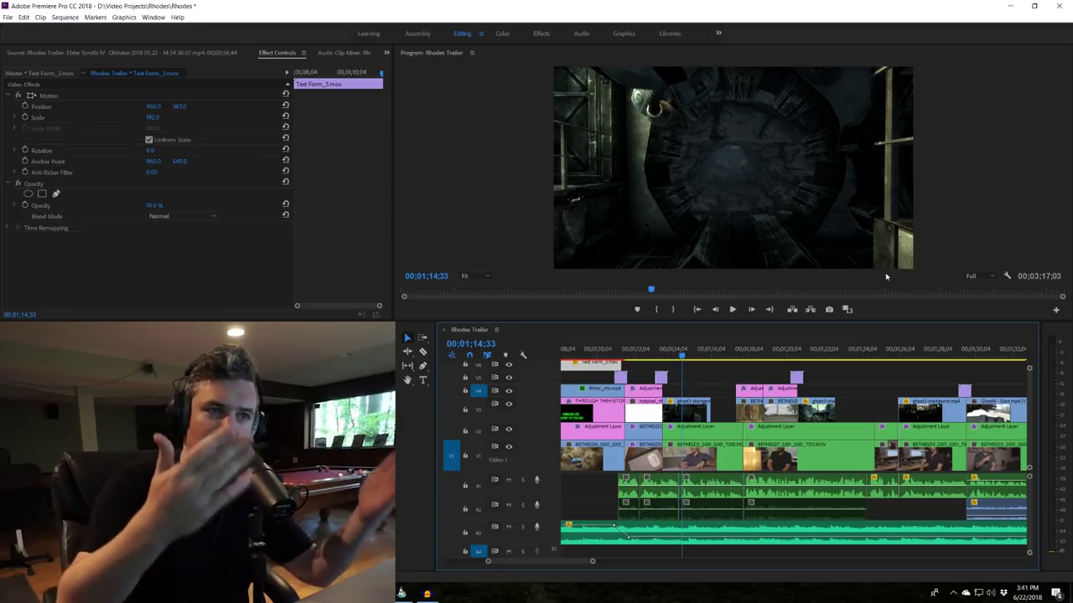
- Play the interview and gameplay section from 00;01;15;08 through to the city skyline glitch at 00;01;41;06
drag(680, 361, 694, 355)
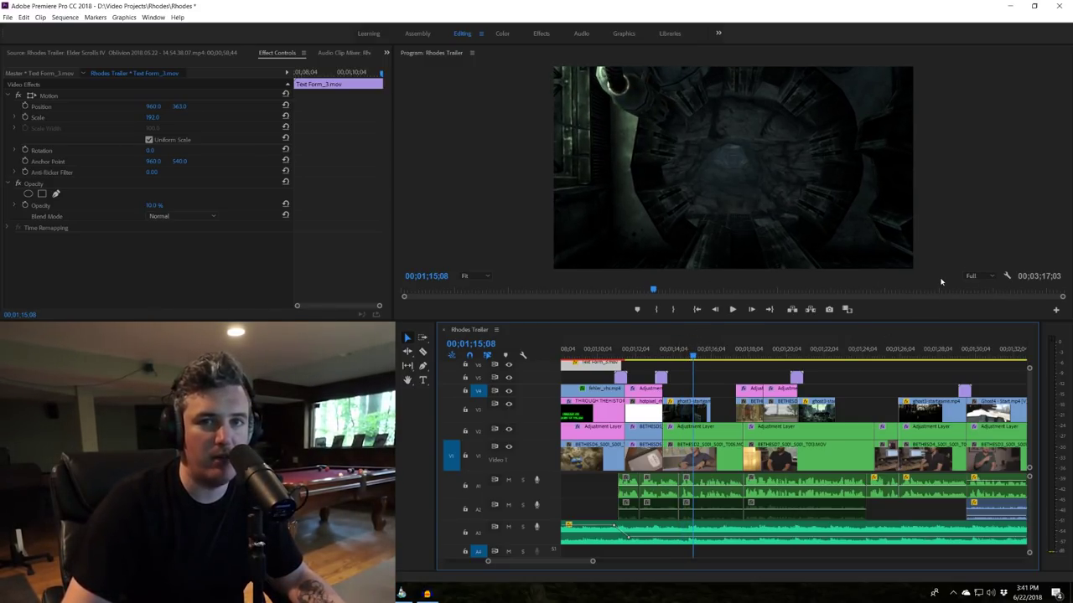
key(space)
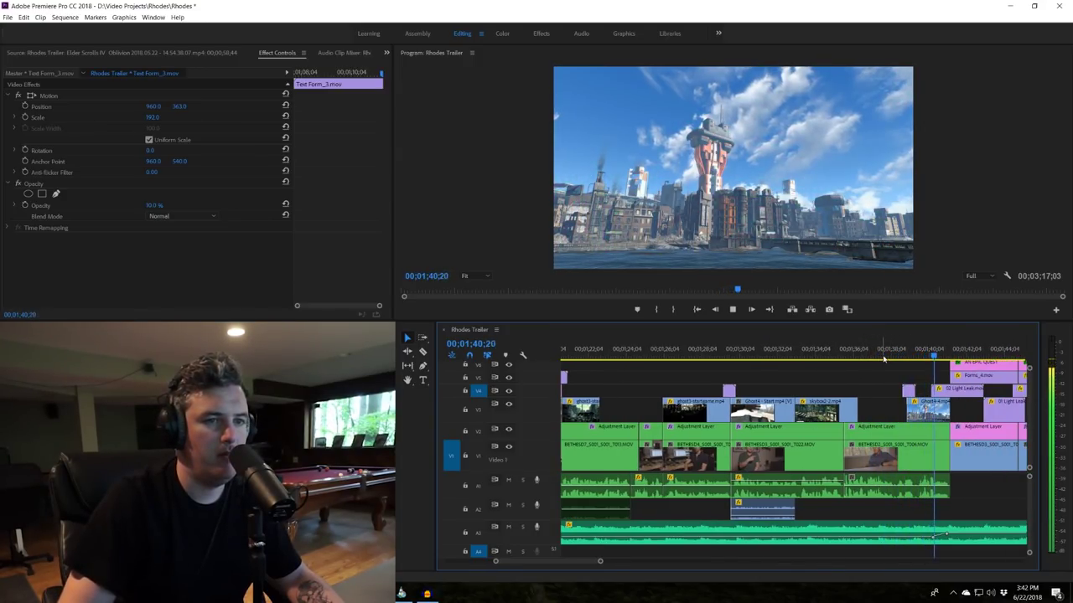
key(space)
- Review the interview shot at 00;01;24;09 and inspect the adjustment layer's Levels settings beneath the gameplay at 00;01;32;31
scroll(775, 382, up, 5)
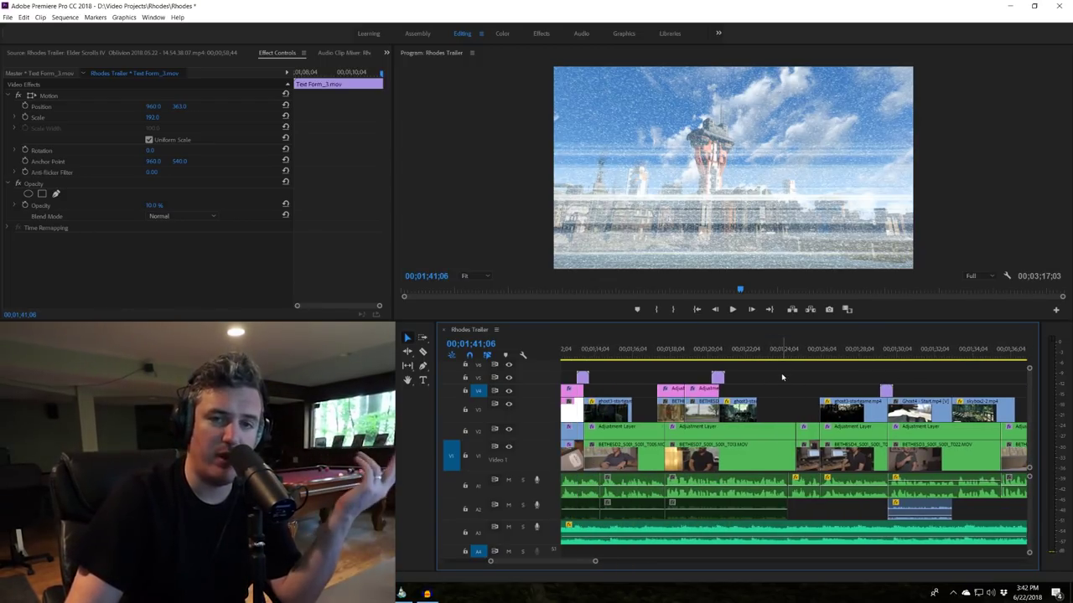
click(785, 356)
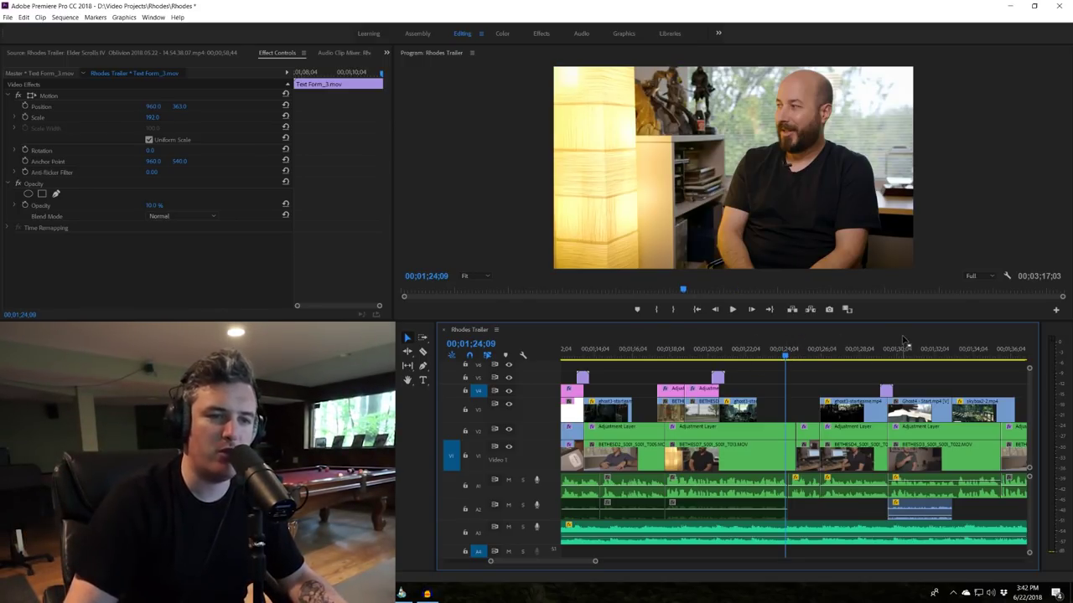
scroll(920, 348, down, 2)
click(867, 354)
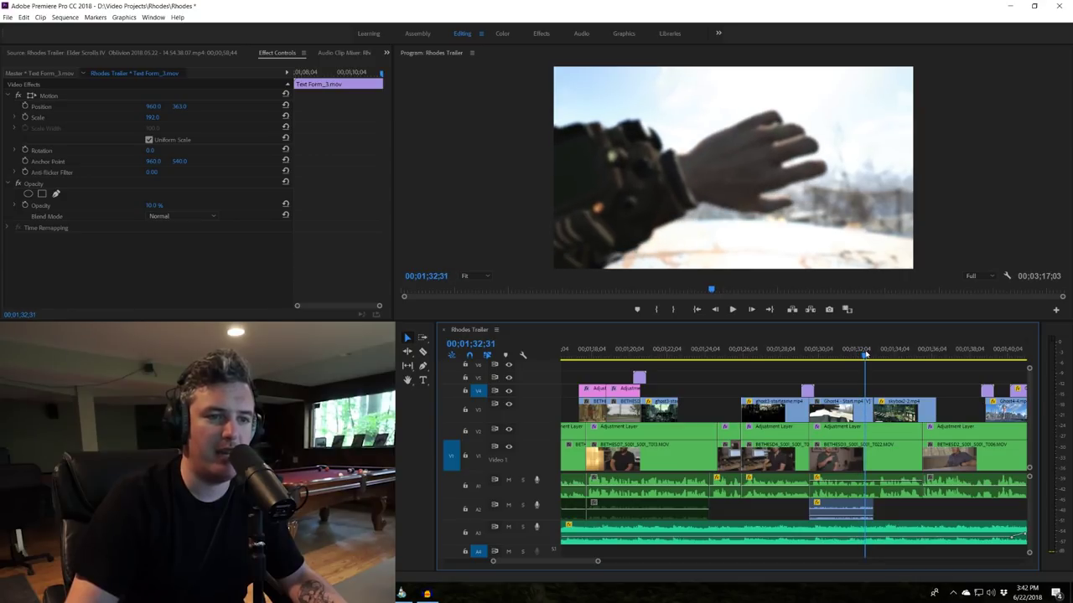
click(840, 429)
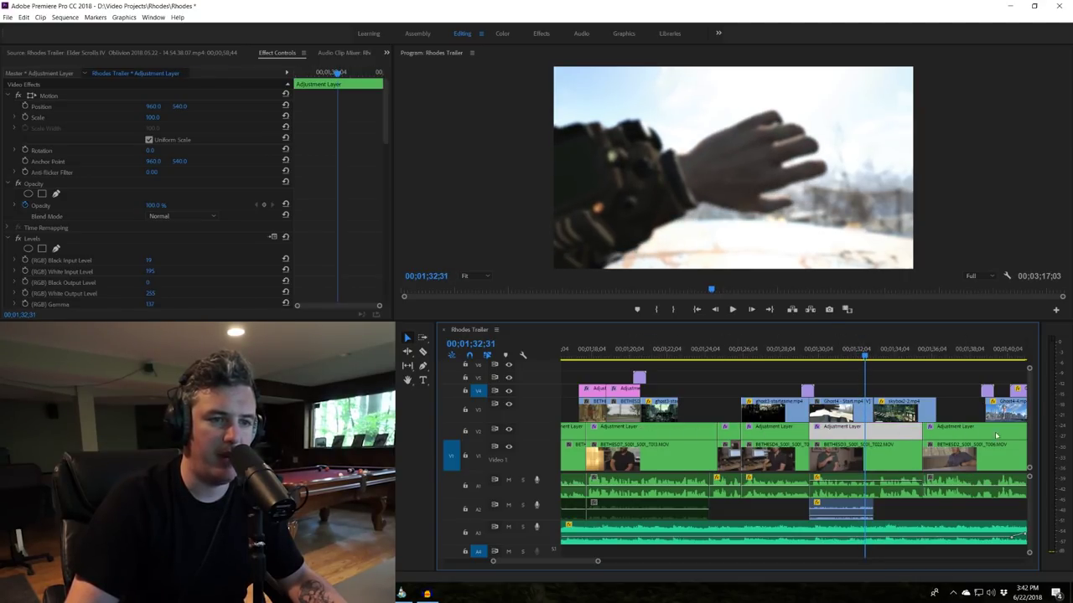
- Hide the V3 gameplay track to view the interview underneath at 00;01;33;11, restore the track, and deselect the adjustment layer
drag(865, 356, 795, 354)
click(508, 404)
click(878, 349)
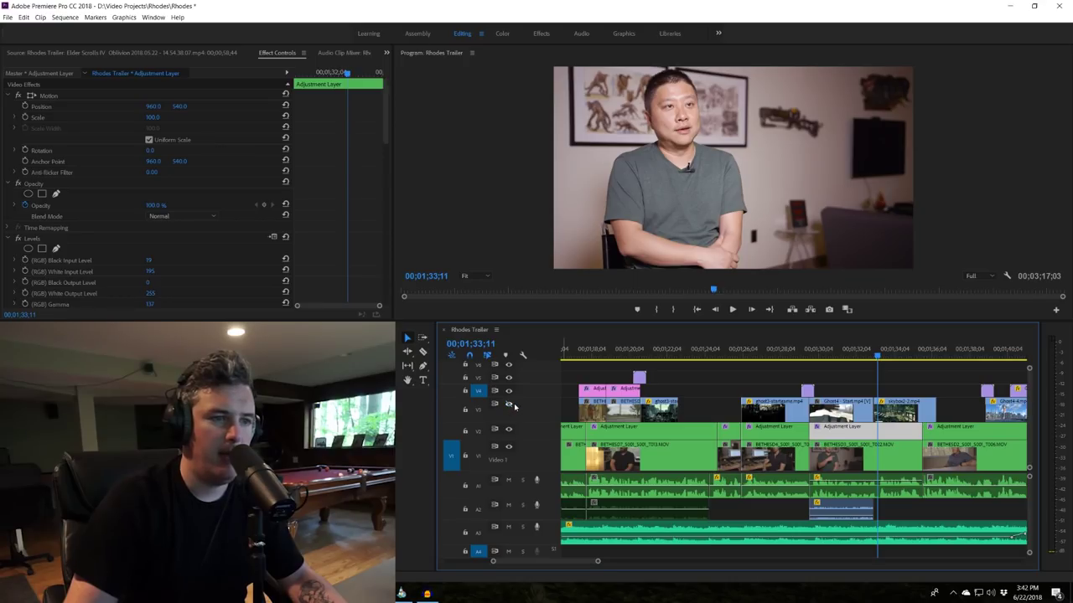
click(508, 404)
click(867, 349)
click(918, 382)
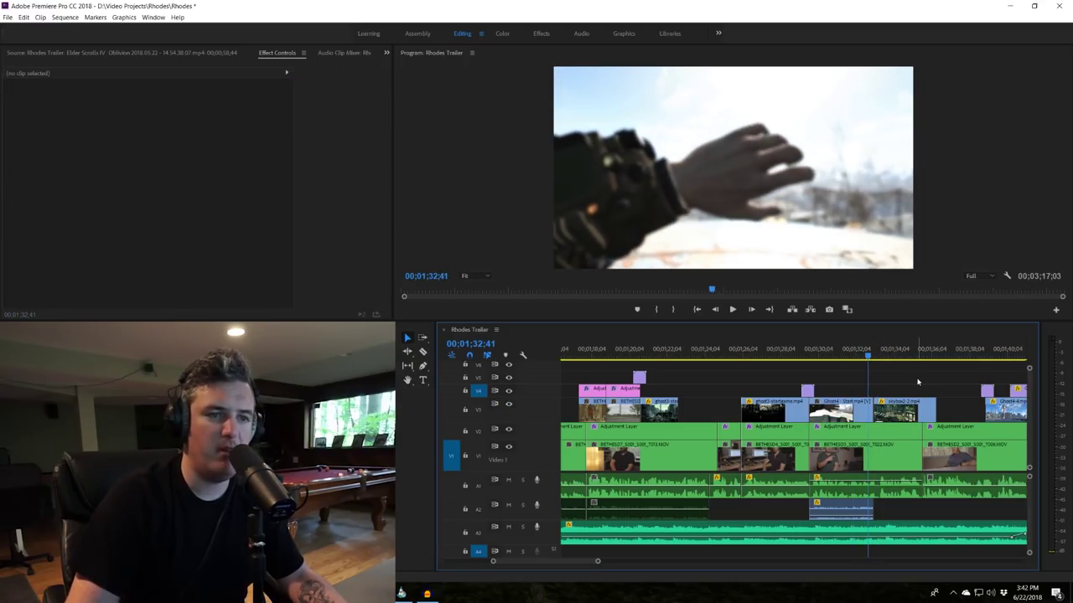
- Compare the grading of the forest gameplay, the interviews, the monument shot and the Terminator boxes between 00;01;17;48 and 00;01;37;19
click(892, 348)
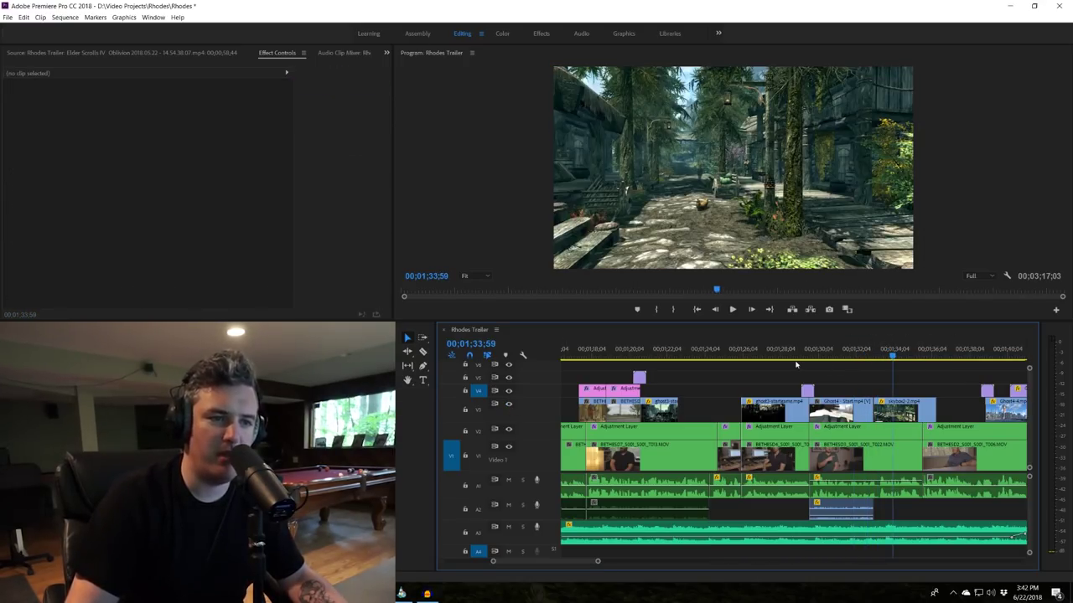
drag(786, 358, 724, 358)
drag(1030, 441, 1030, 448)
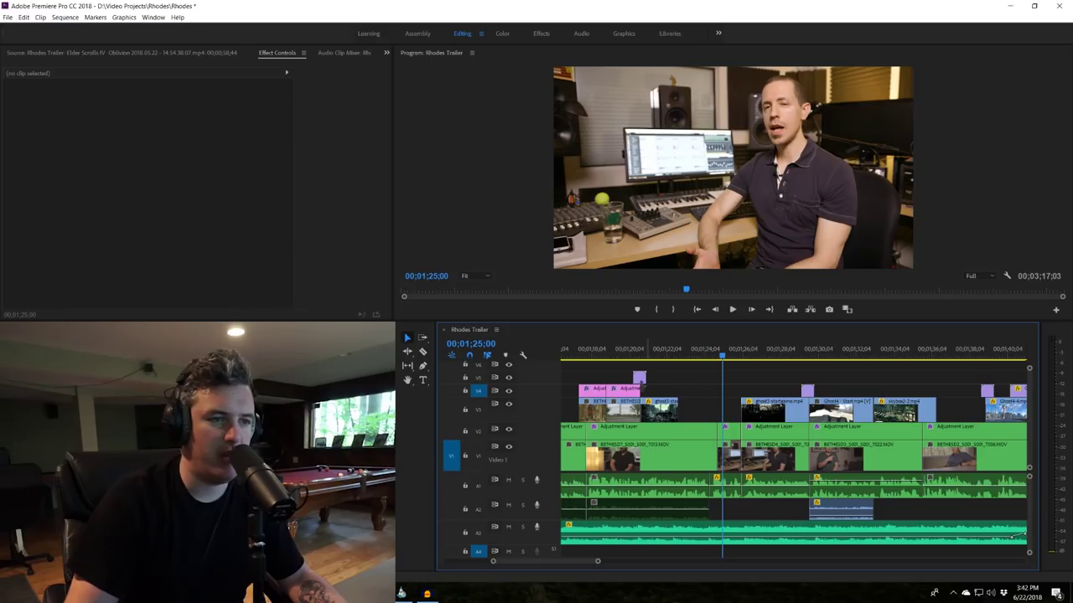
click(957, 351)
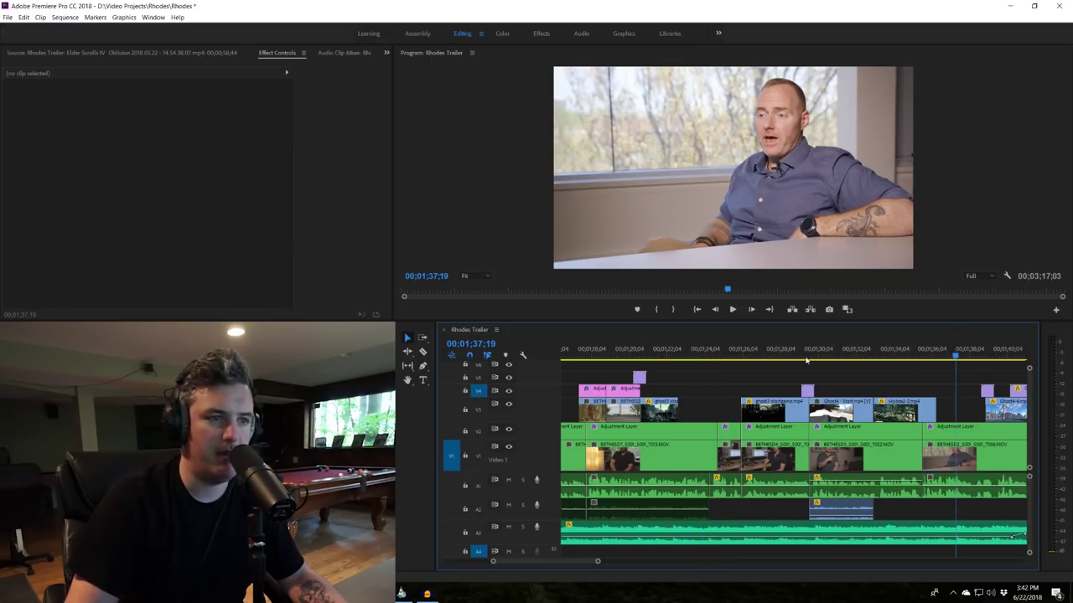
click(618, 353)
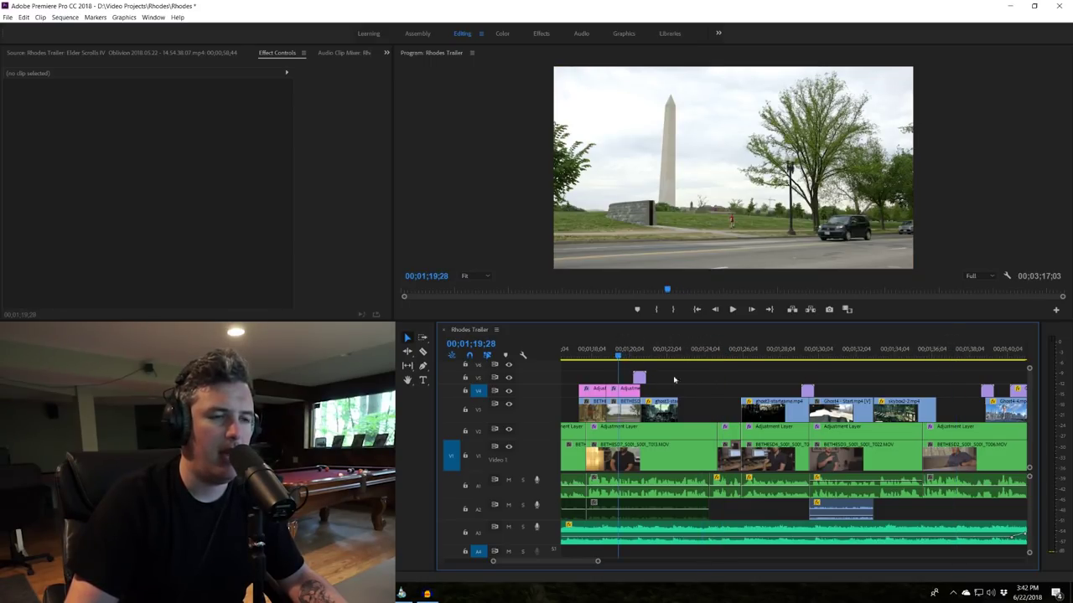
click(589, 354)
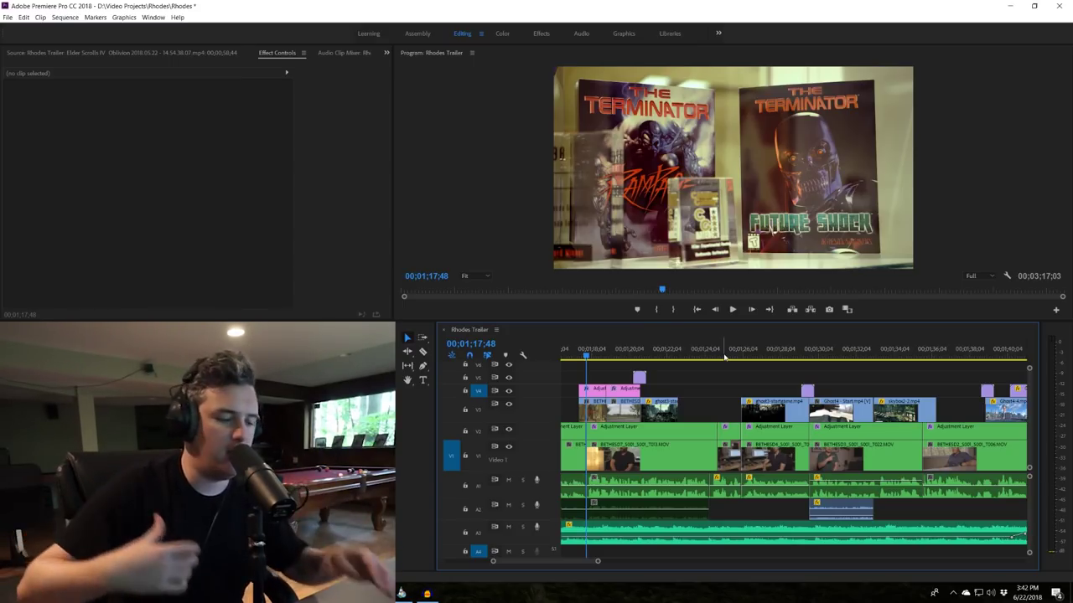
- Review the glitch transition from the monument shot to the ruined-city gameplay frame by frame, and inspect and play the Analogue Glitch 07.mov overlay
key(space)
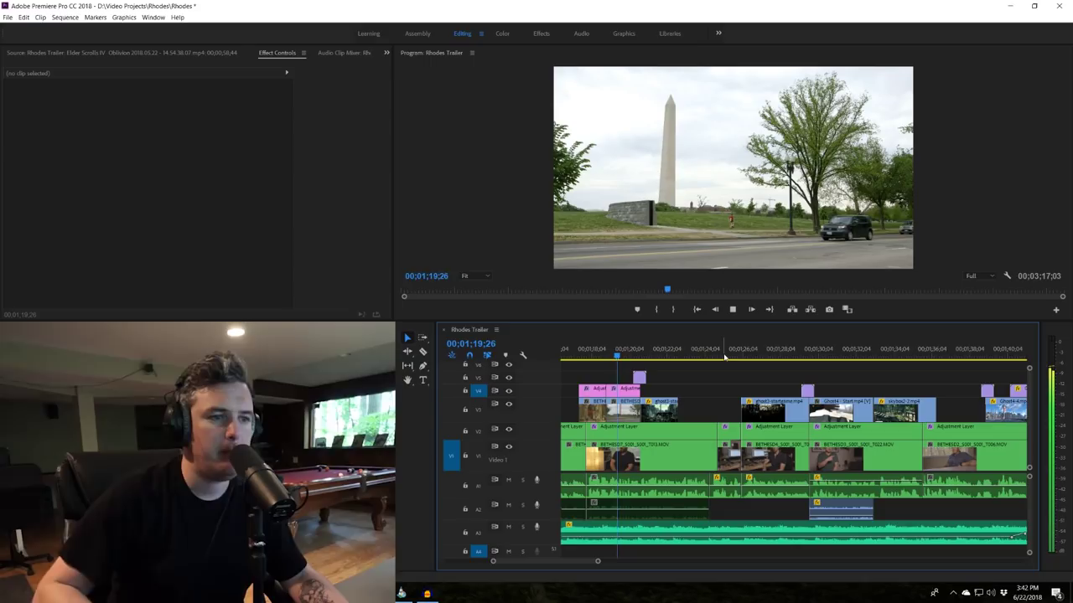
scroll(738, 394, up, 2)
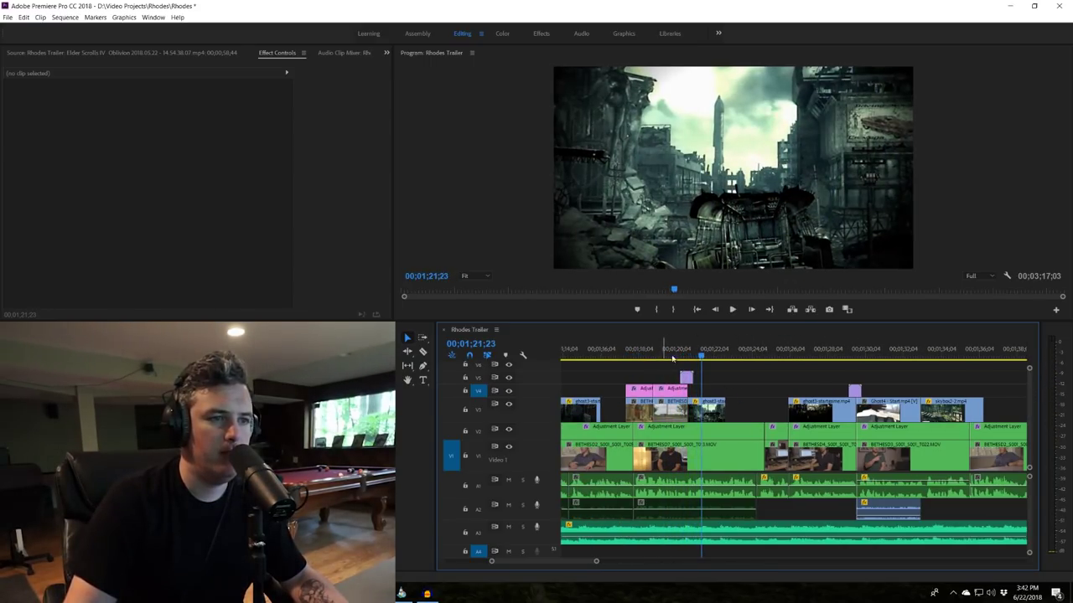
click(689, 355)
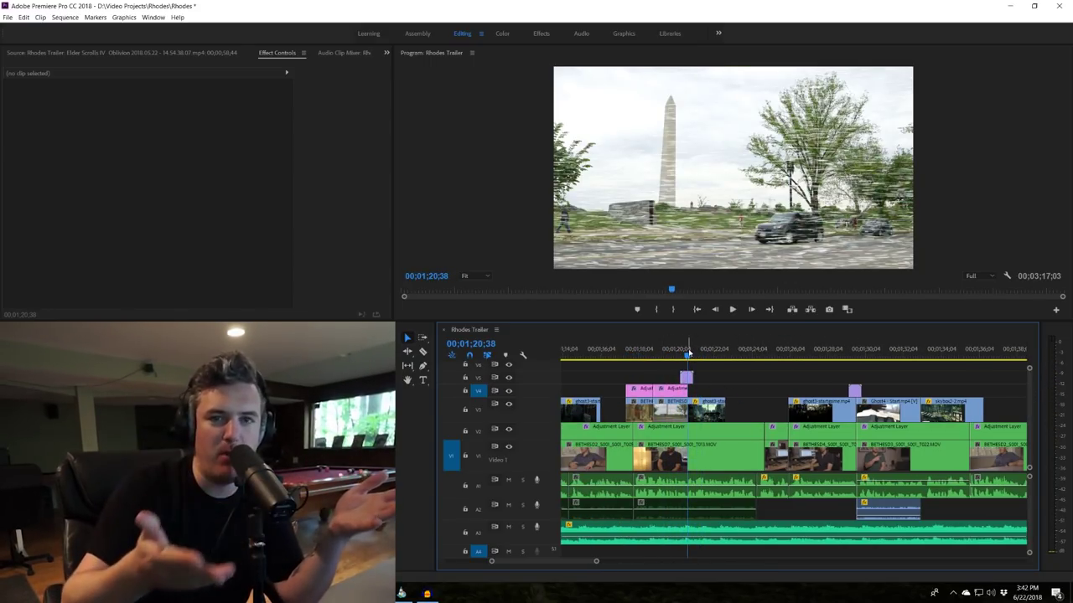
key(Left)
key(Left)
key(Left)
key(Left)
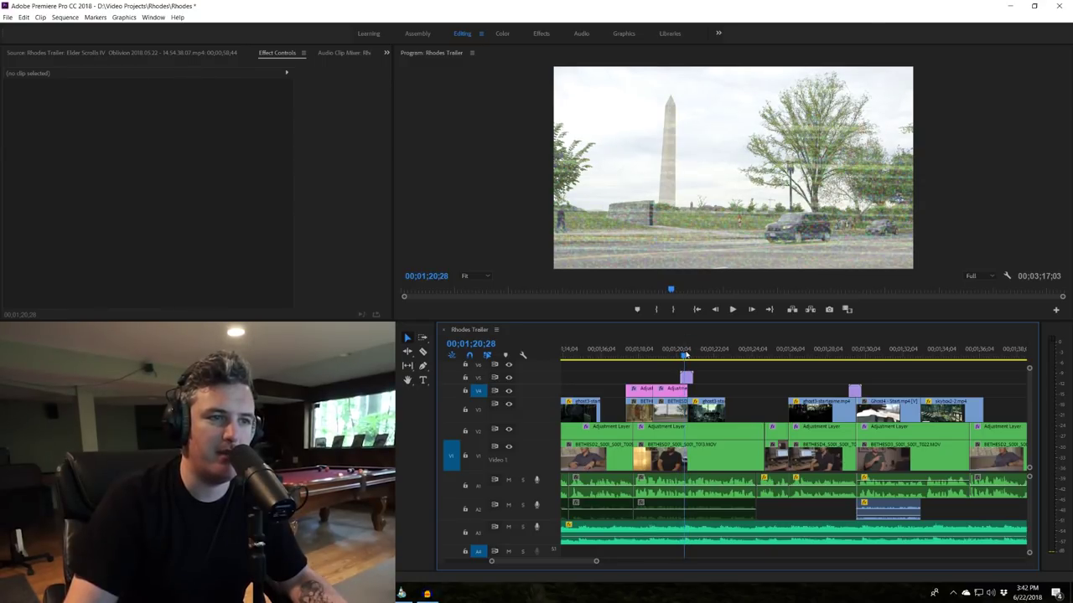
click(687, 379)
key(space)
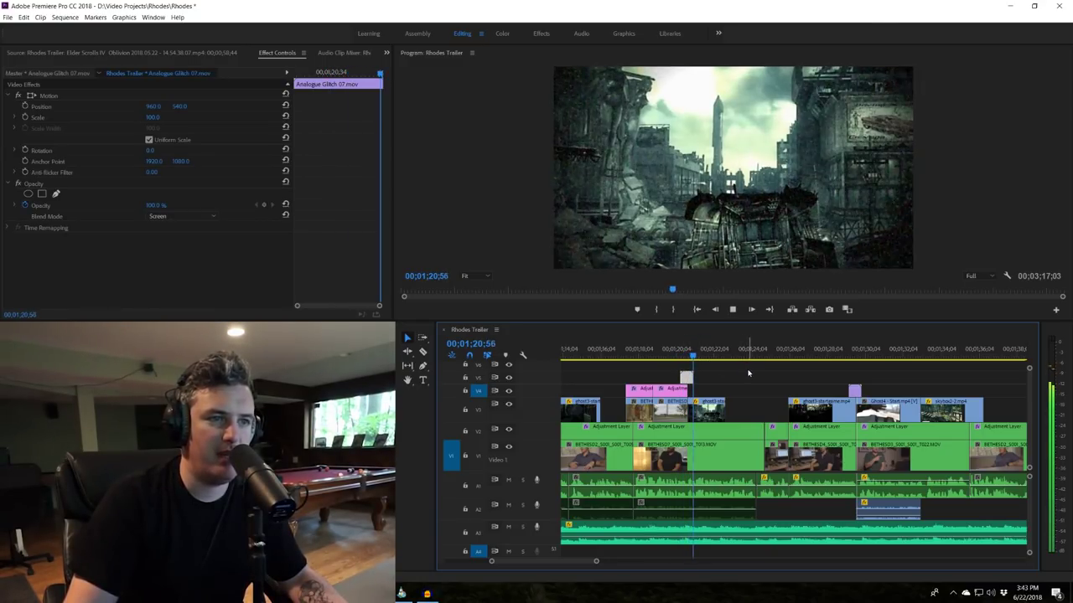
- Play the cut from the monument shot to the ruined-city gameplay and through both interviews to the billboard gameplay at 00;01;26;58
click(668, 353)
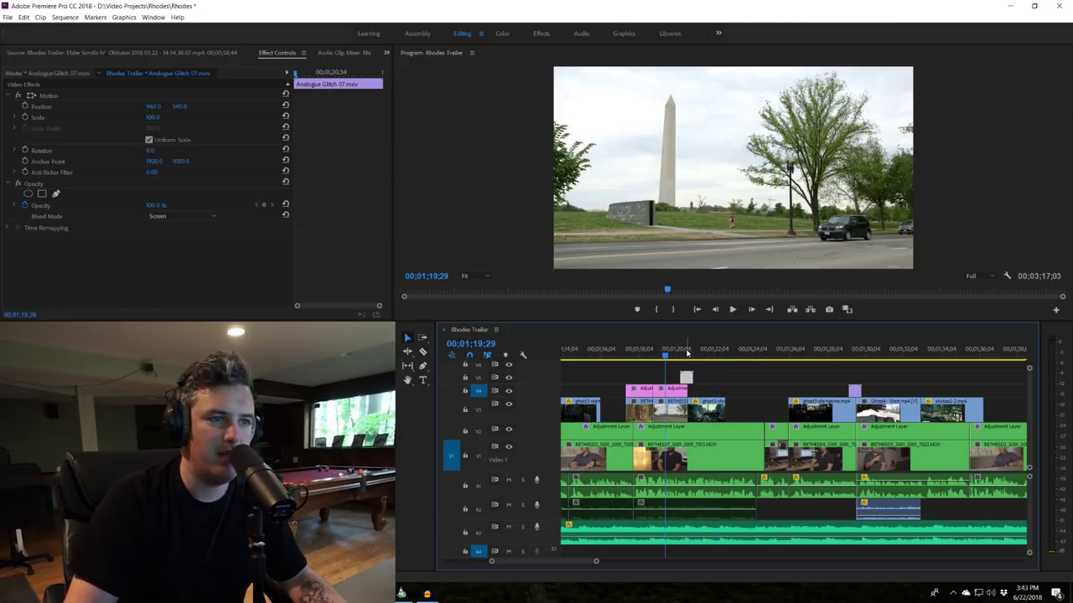
click(732, 355)
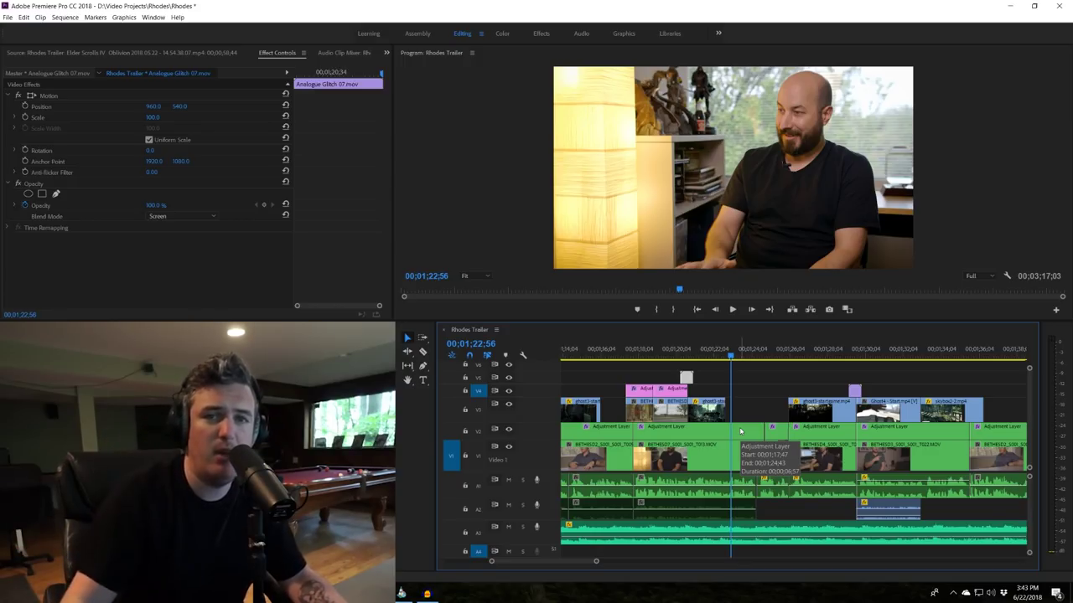
click(676, 353)
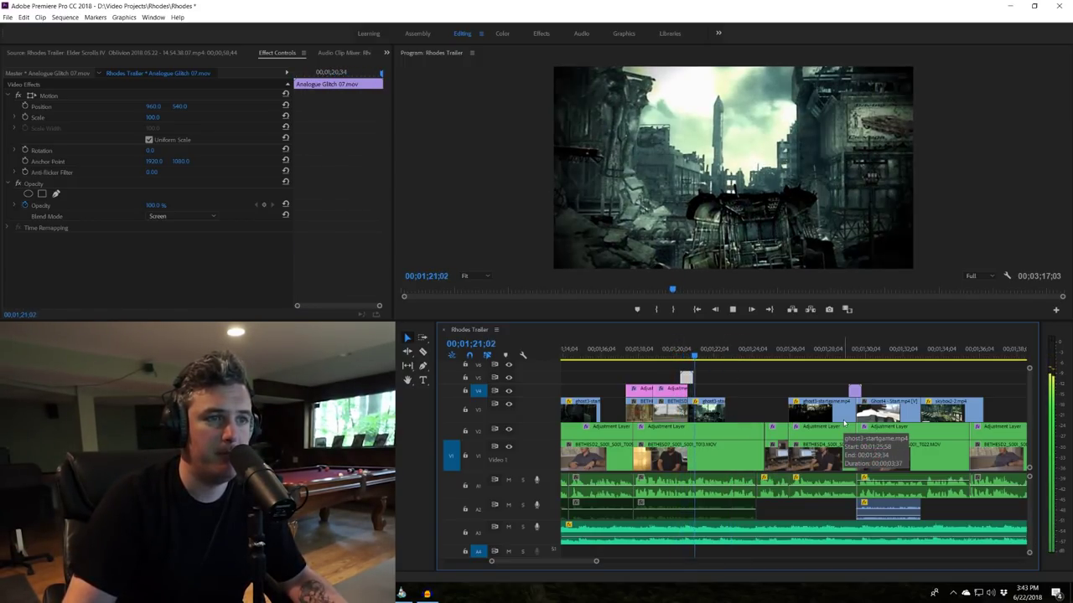
key(space)
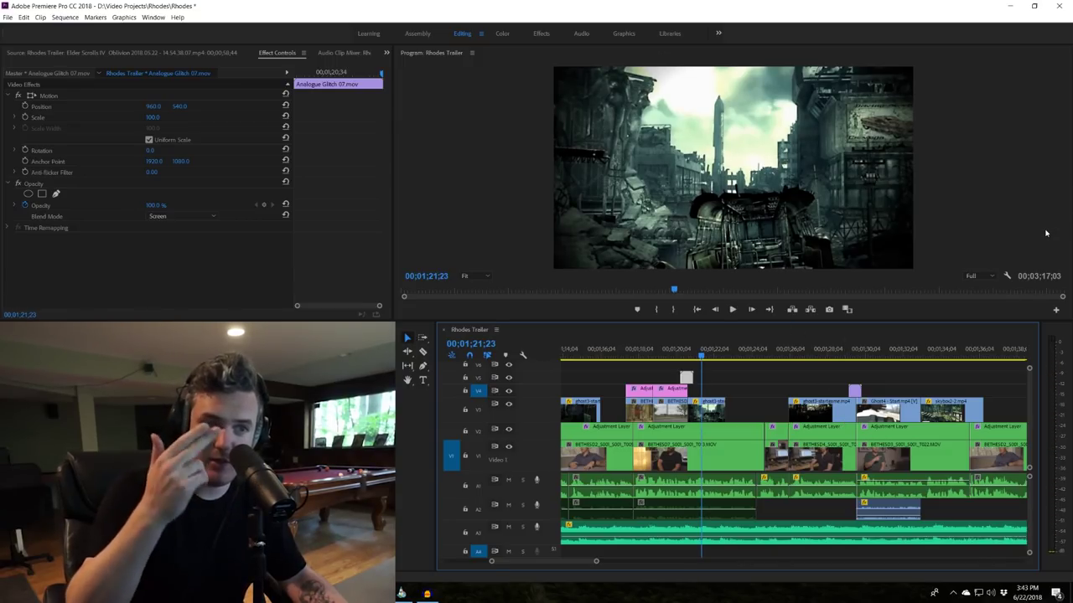
key(space)
key(space)
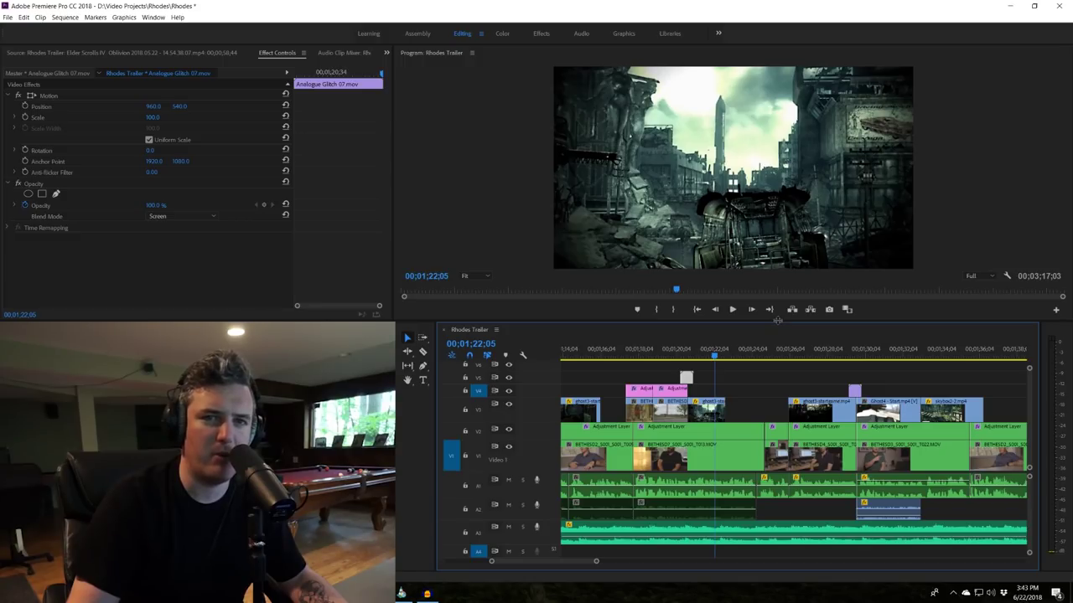
key(space)
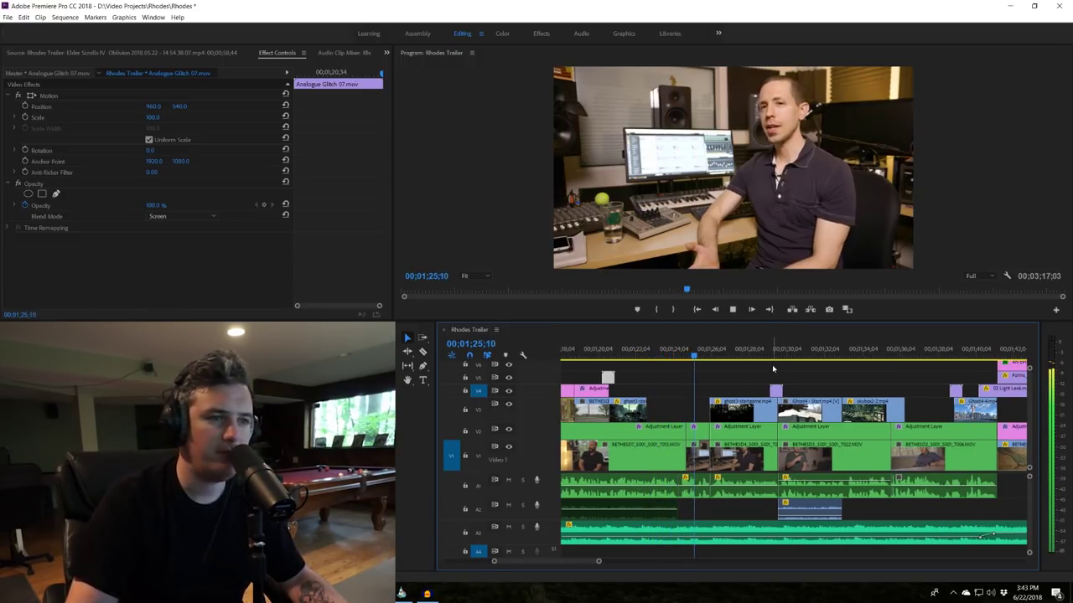
key(space)
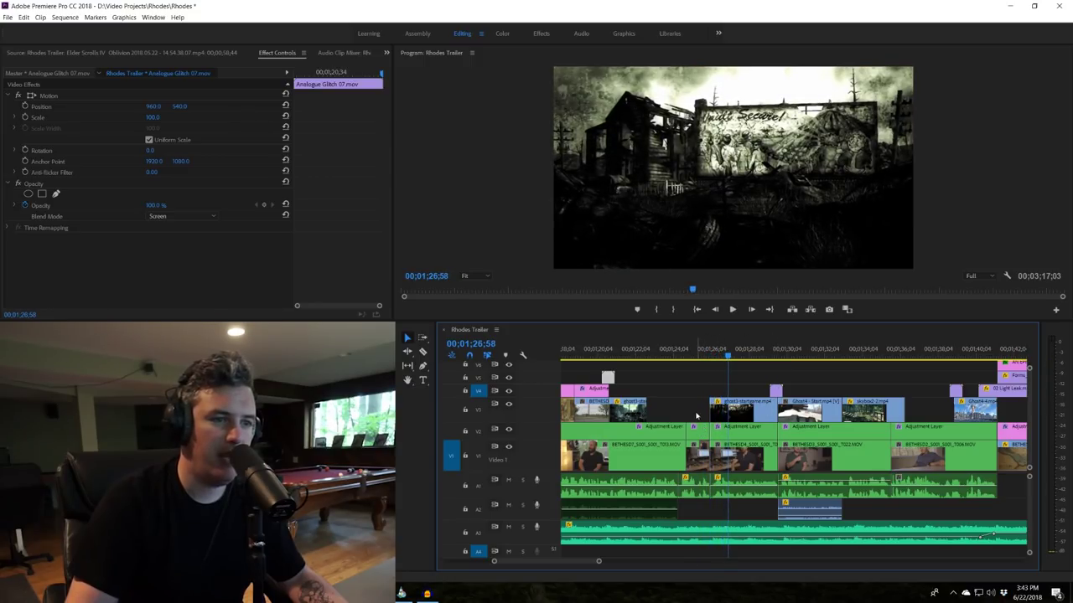
- Try starting the studio interview's picture, sound and adjustment layer earlier, play the new cut, and undo the changes
click(700, 440)
drag(668, 410, 650, 459)
click(653, 353)
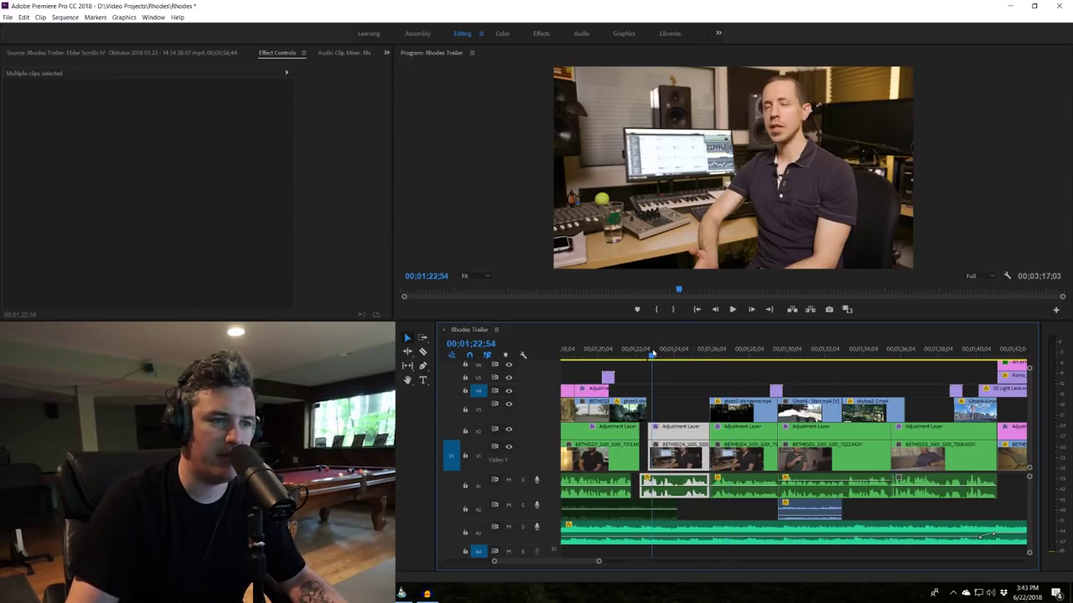
key(space)
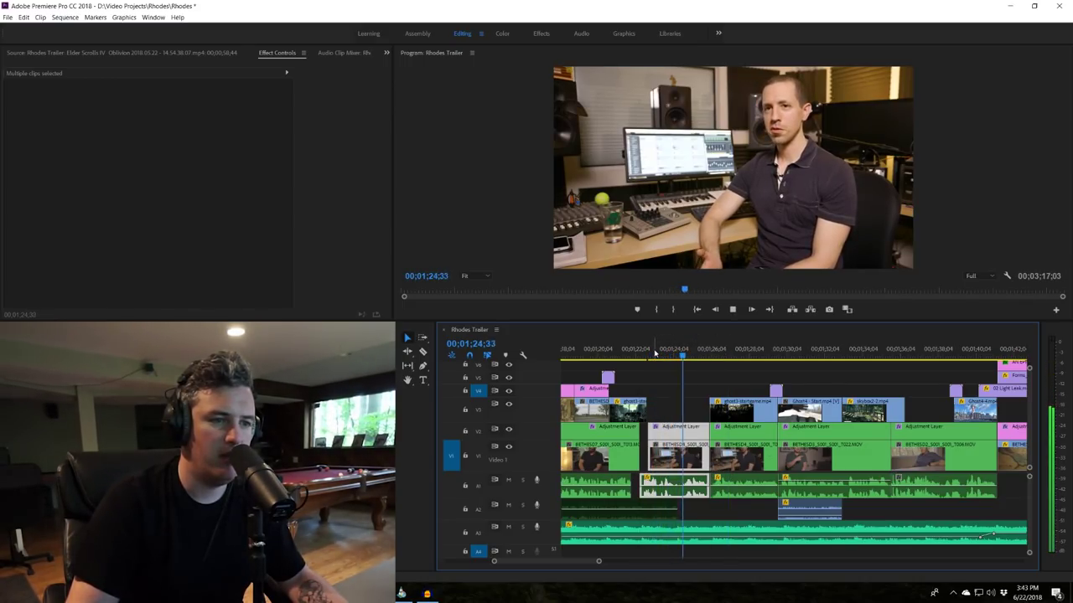
key(ctrl+z)
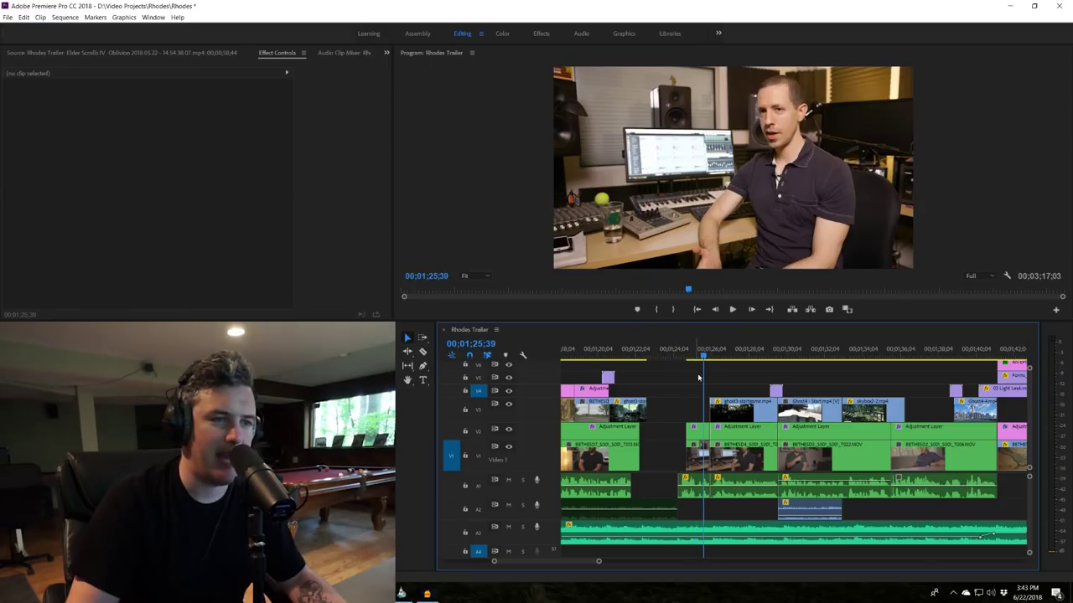
key(ctrl+shift+z)
- Examine how the studio interview's audio leads its picture around 00;01;24;16, playing the end of the previous interview
click(707, 356)
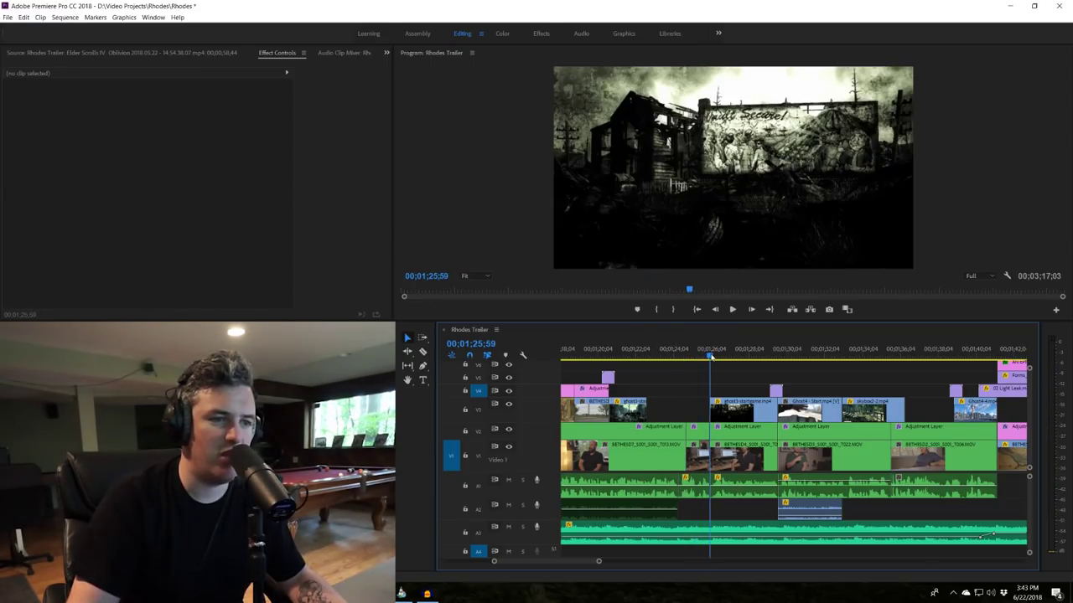
key(equal)
key(equal)
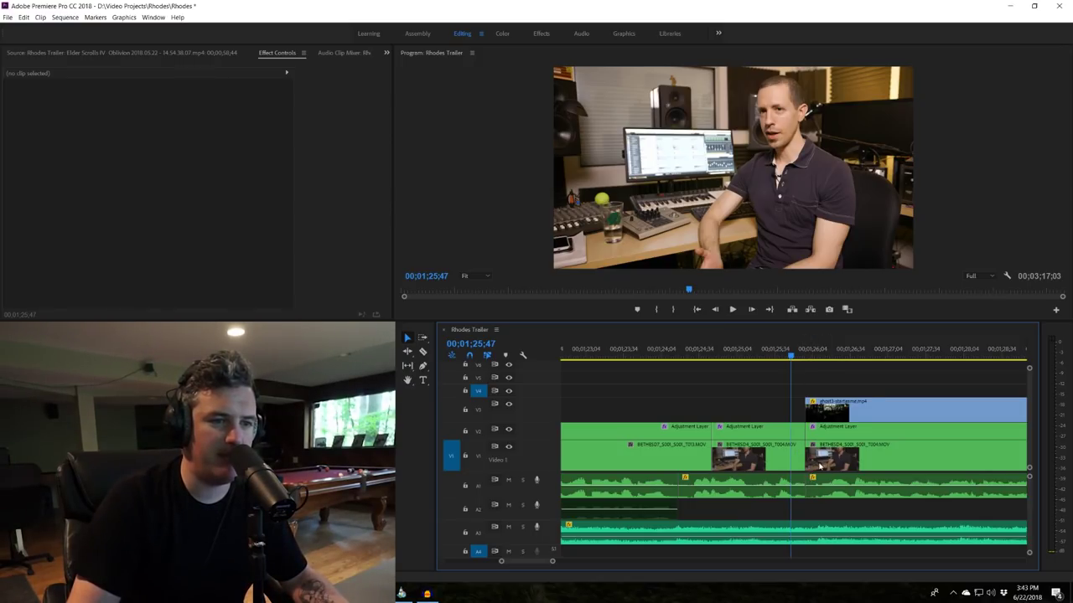
click(646, 354)
key(space)
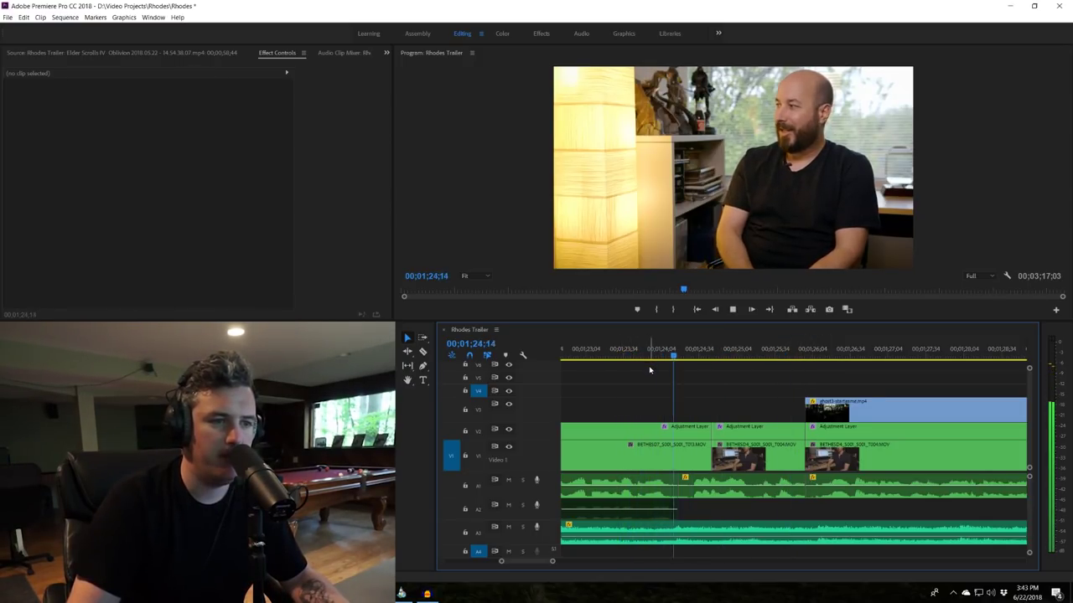
key(space)
drag(702, 352, 677, 353)
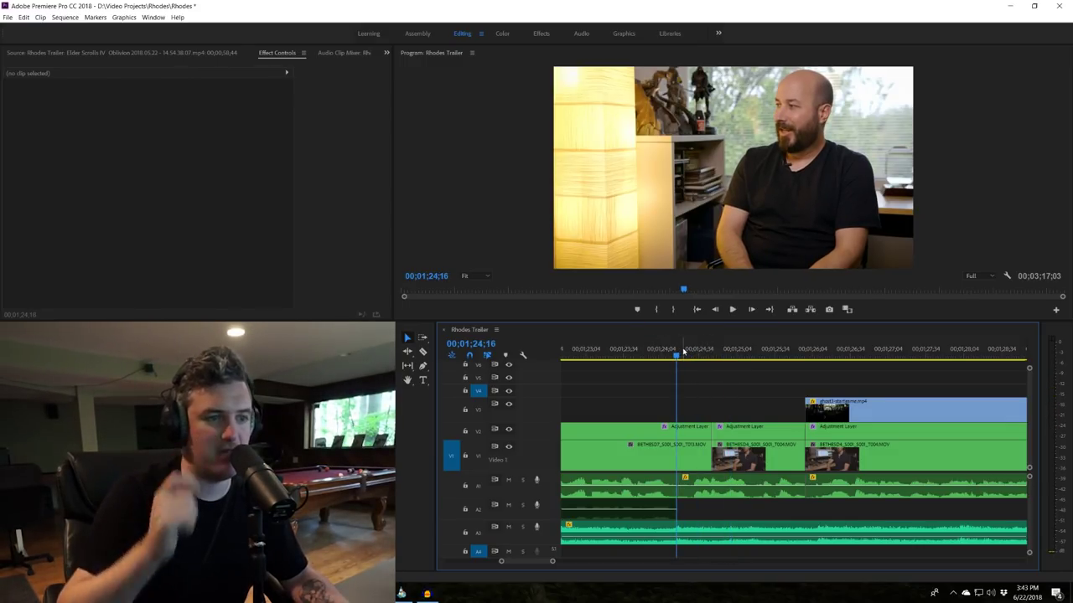
drag(685, 357, 656, 367)
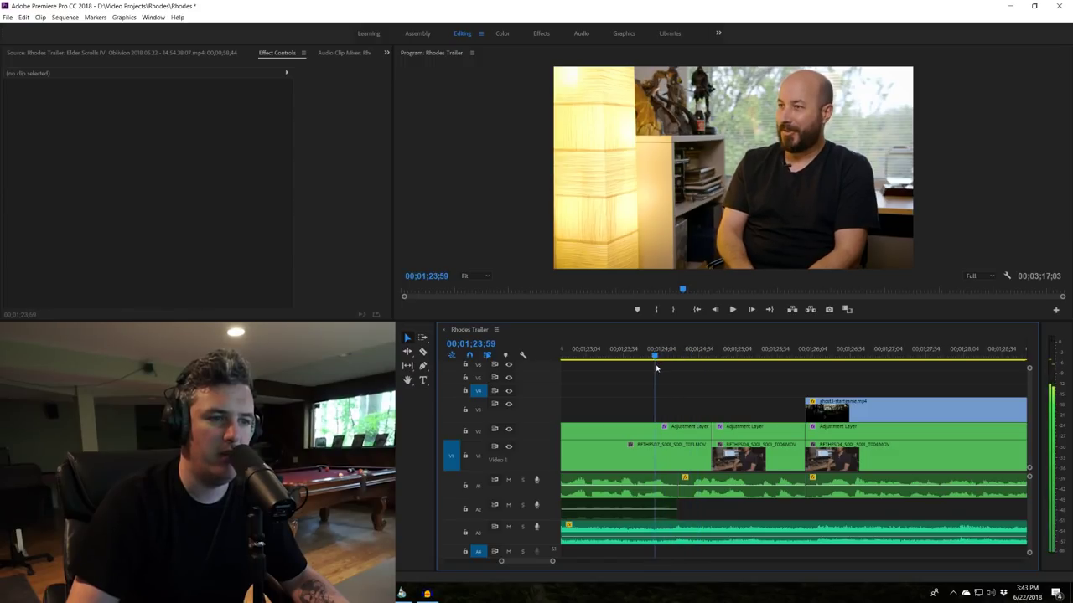
- Inspect the video and audio of BETHESD7_S001_S001_T013.MOV and play the change to the studio interview
click(740, 464)
click(661, 469)
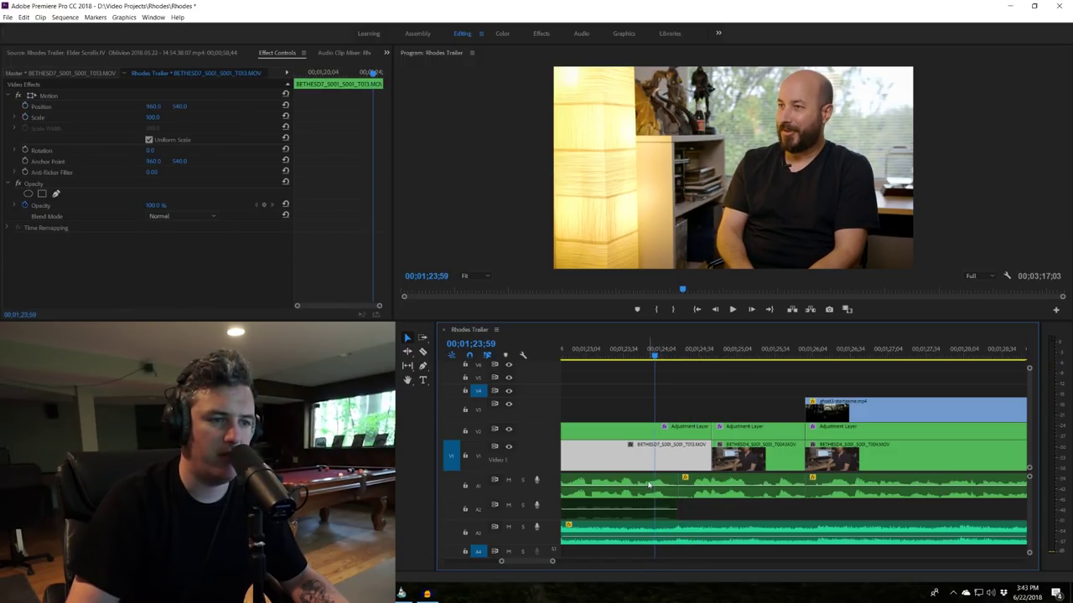
click(648, 485)
drag(662, 359, 678, 358)
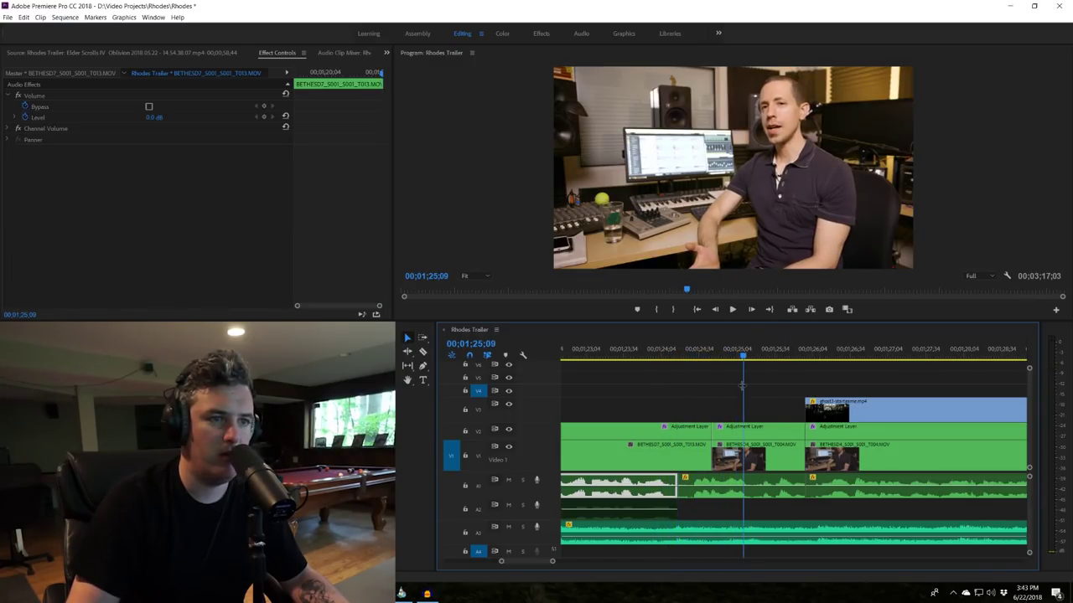
click(685, 356)
key(space)
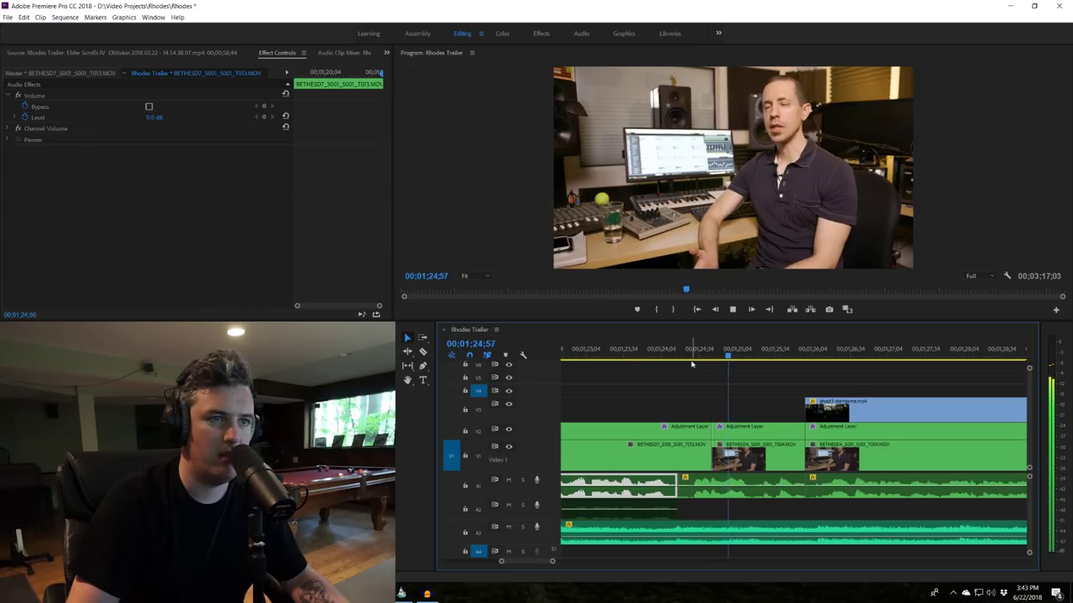
- Try rolling the studio interview's picture cut earlier so it lines up with its audio cut, play it, and undo the edit
drag(695, 410, 677, 450)
click(605, 357)
key(space)
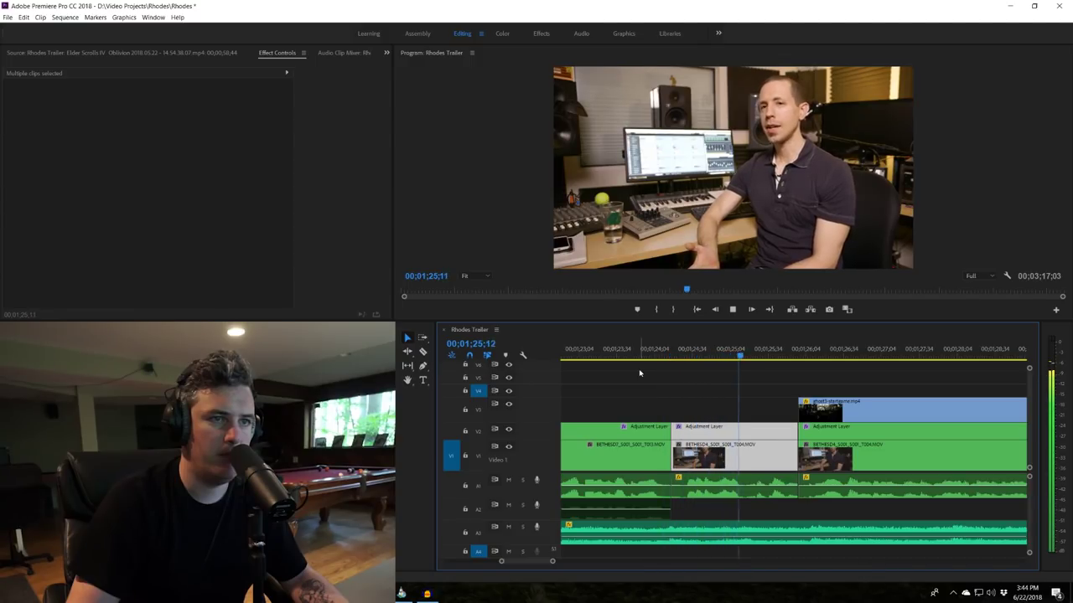
key(ctrl+z)
- Play the original audio-led interview cut from 00;01;23;39 and examine the frames between 00;01;24;20 and 00;01;24;32
click(623, 363)
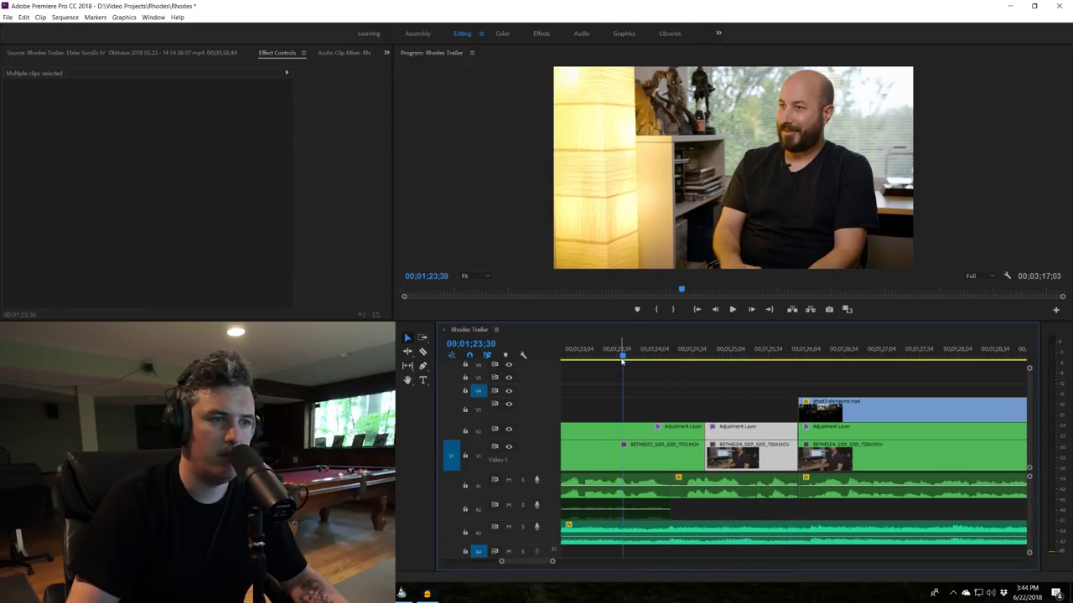
key(space)
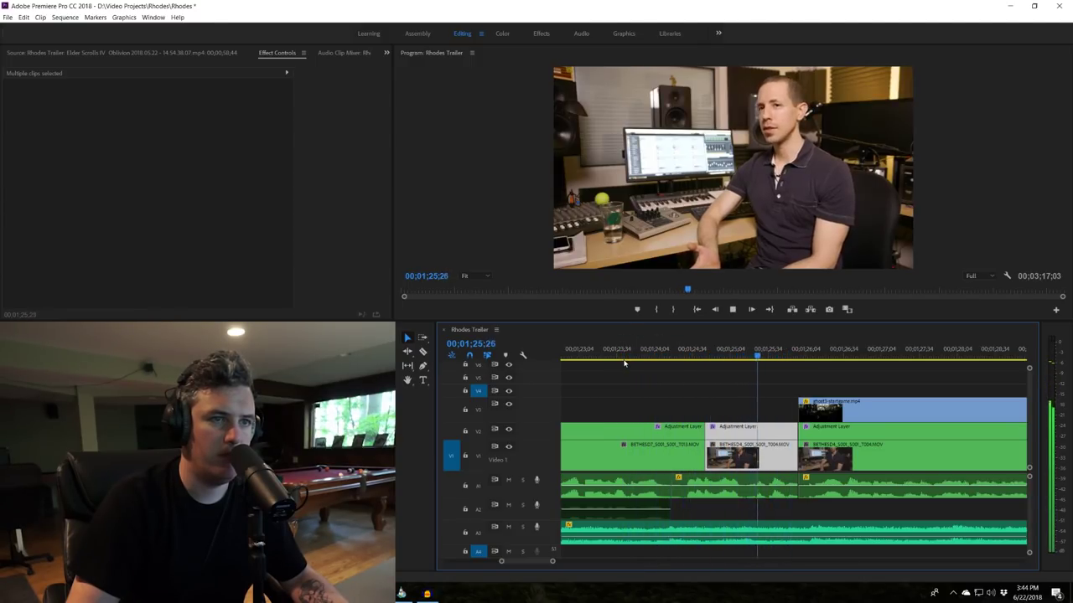
key(space)
click(678, 357)
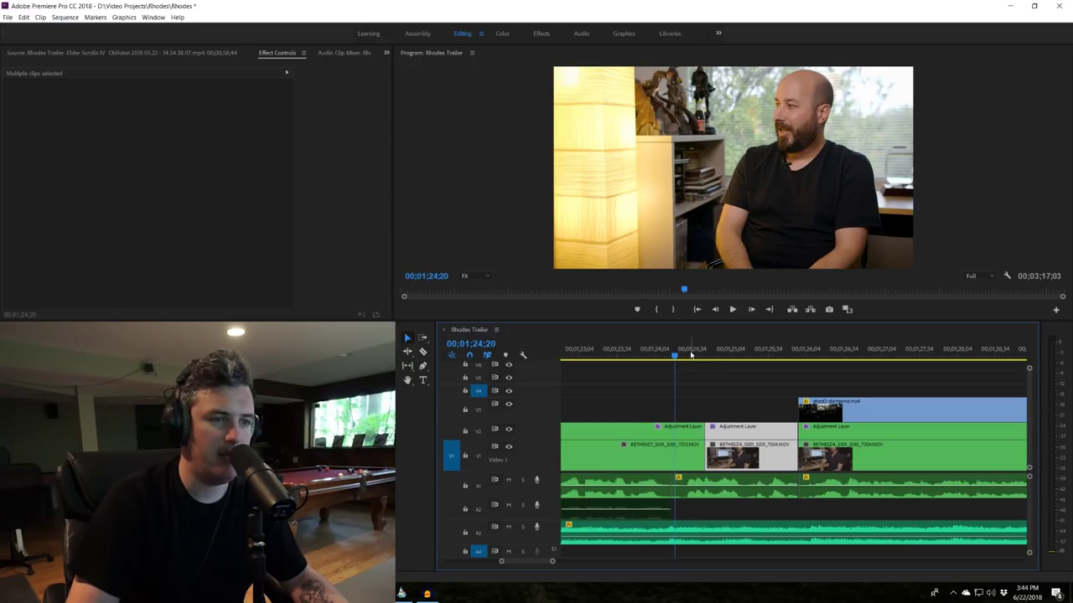
click(690, 355)
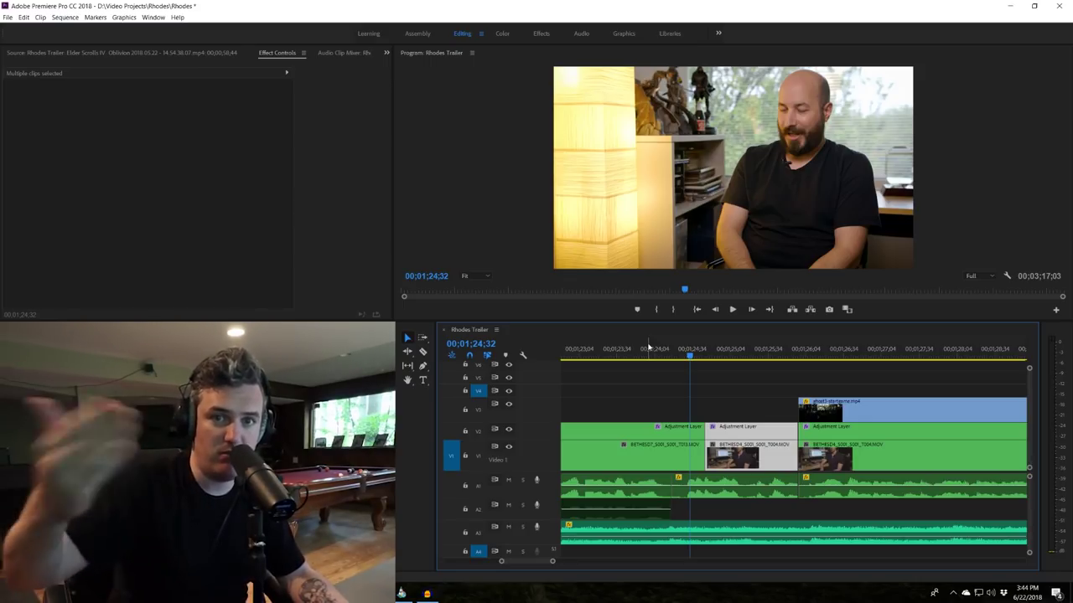
key(minus)
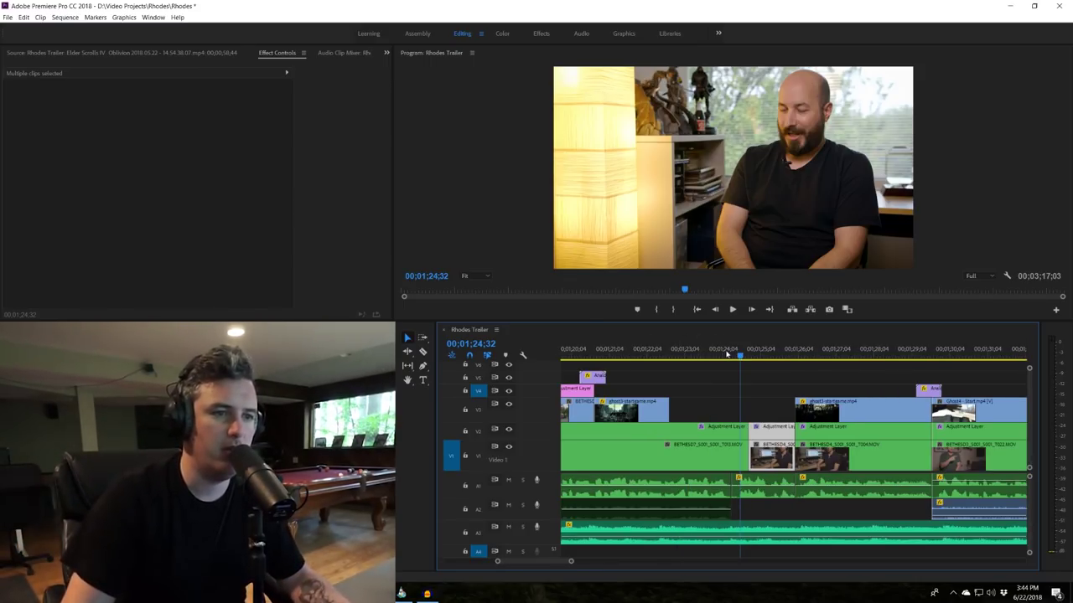
key(Left)
key(Left)
key(Left)
key(Left)
key(Left)
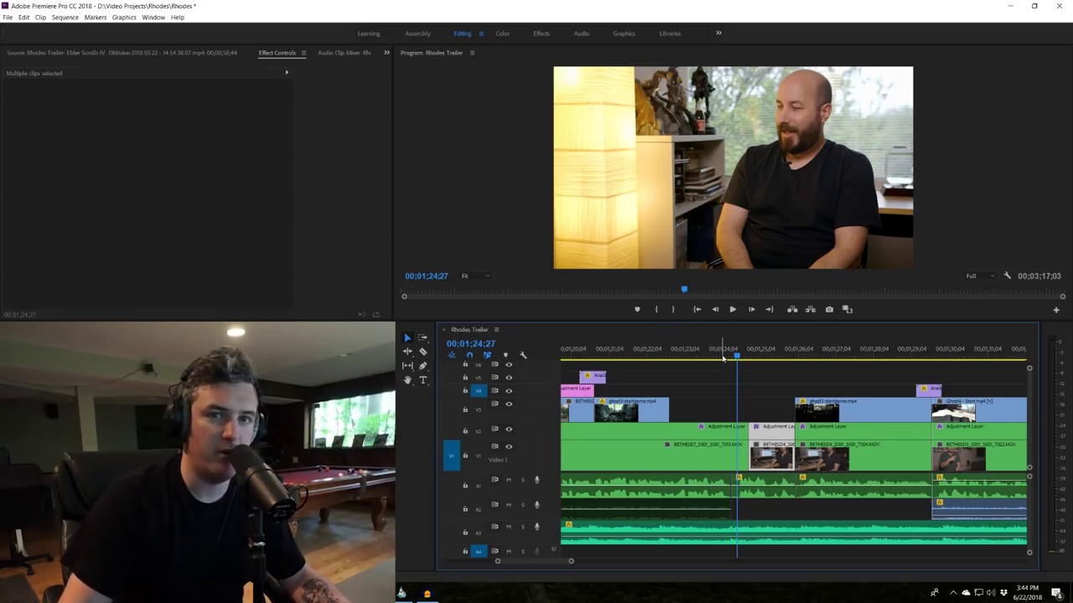
- Try moving the picture cut to the studio interview ahead of its audio cut and play the result from 00;01;23;36
click(706, 360)
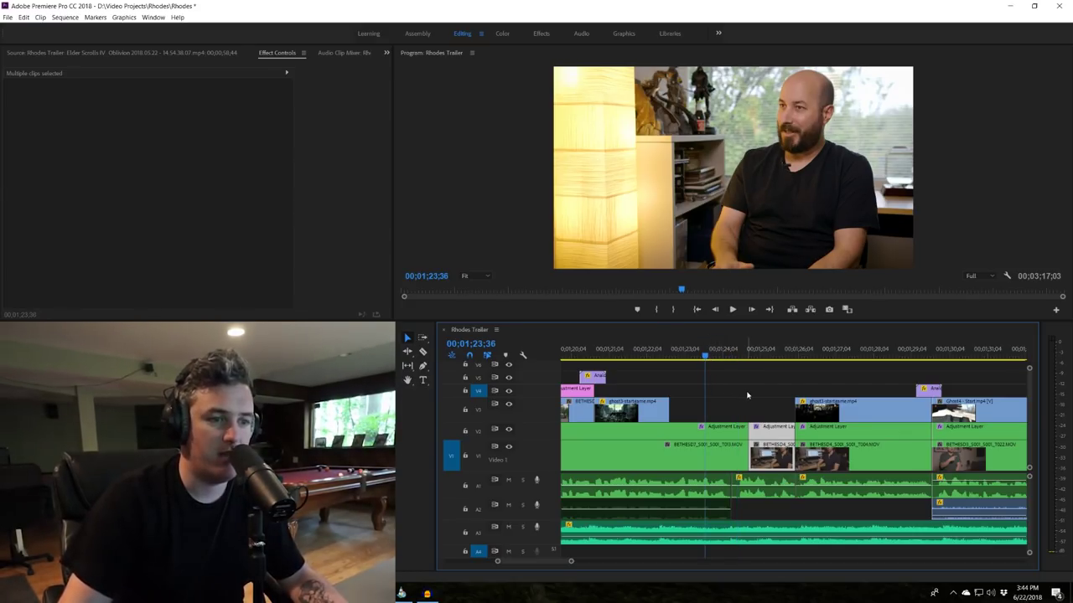
drag(747, 392, 717, 451)
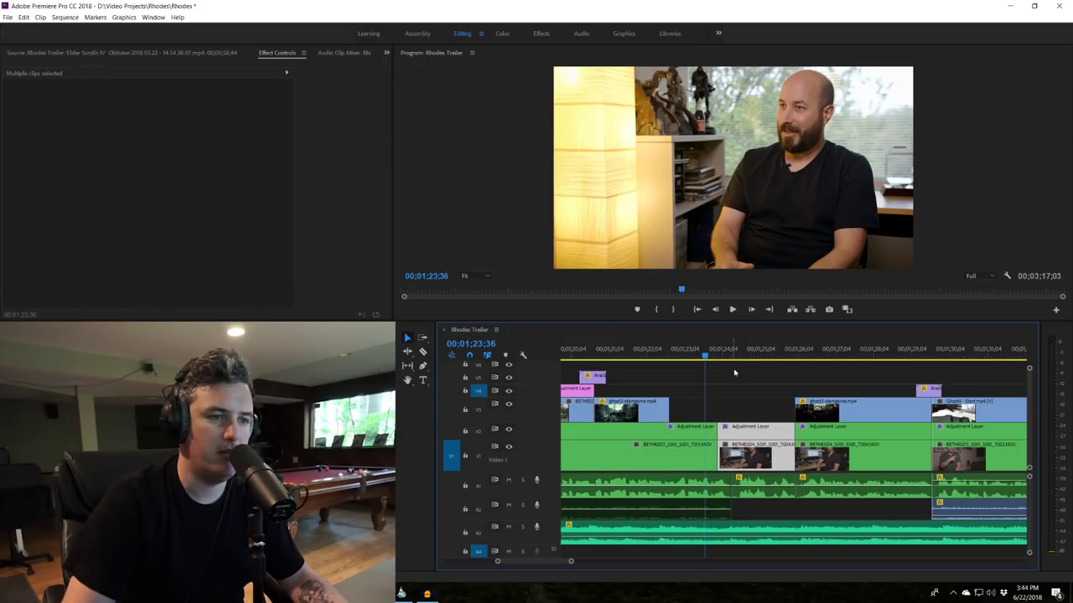
key(space)
- Review the interview overlap at 00;01;24;11 and play on through the gameplay and interviews to the light leak at 00;01;40;55
click(711, 354)
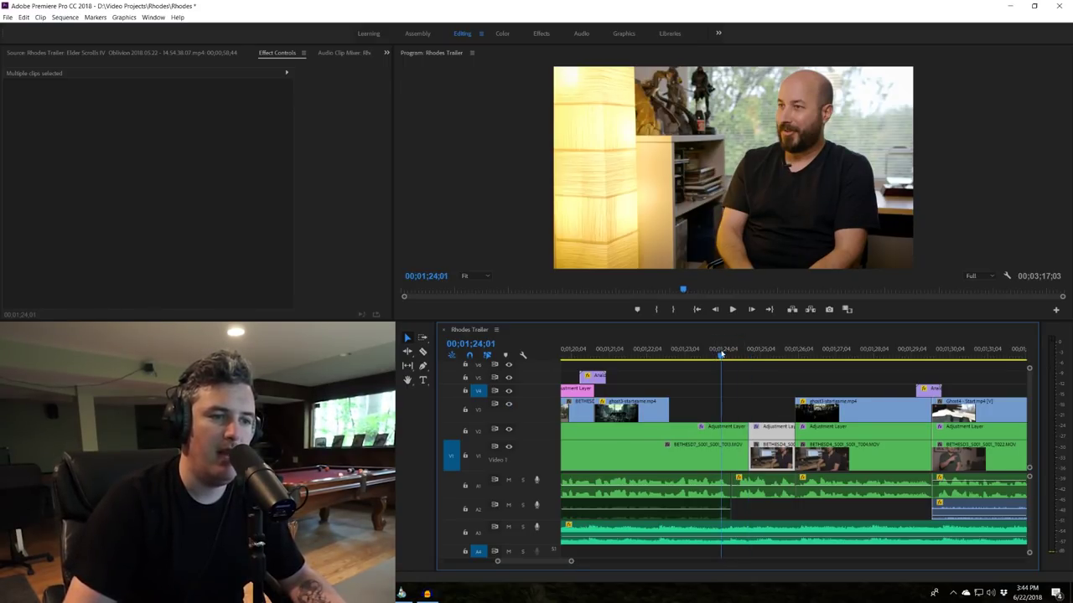
drag(720, 354, 729, 356)
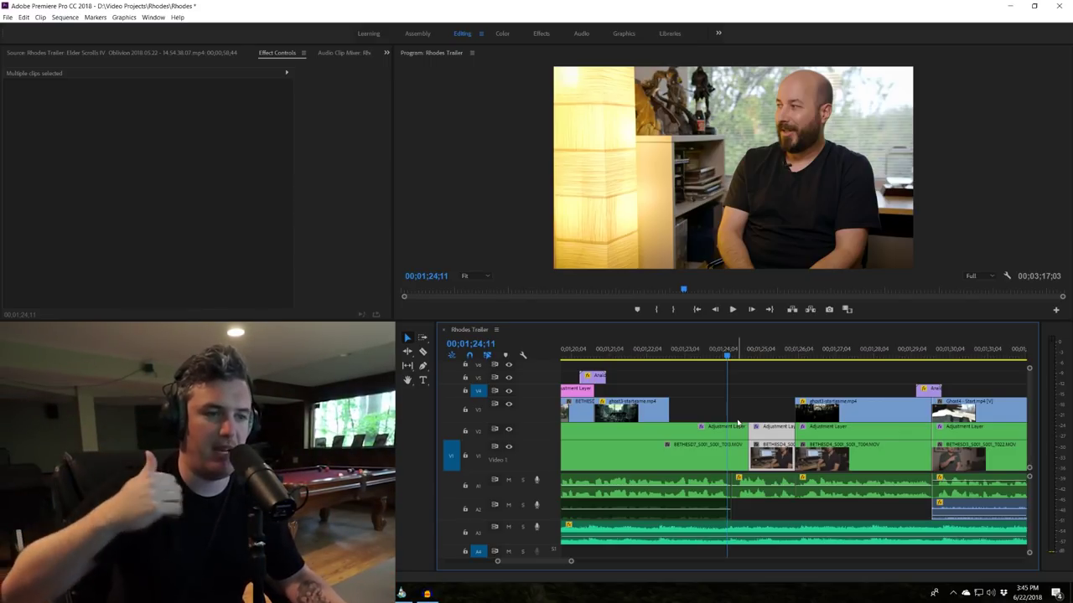
key(space)
scroll(893, 397, down, 3)
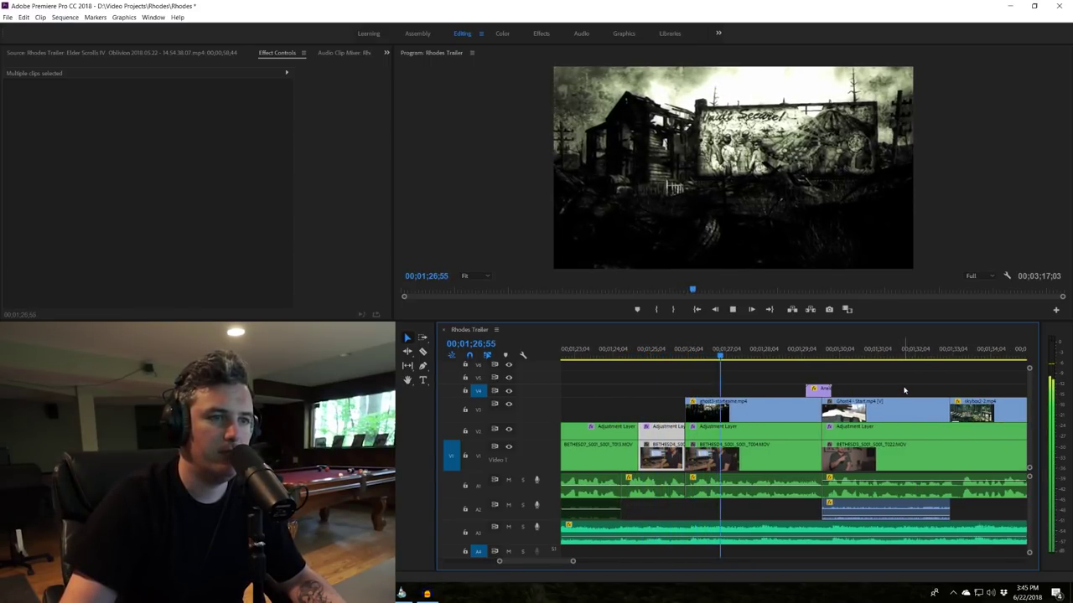
scroll(897, 388, down, 2)
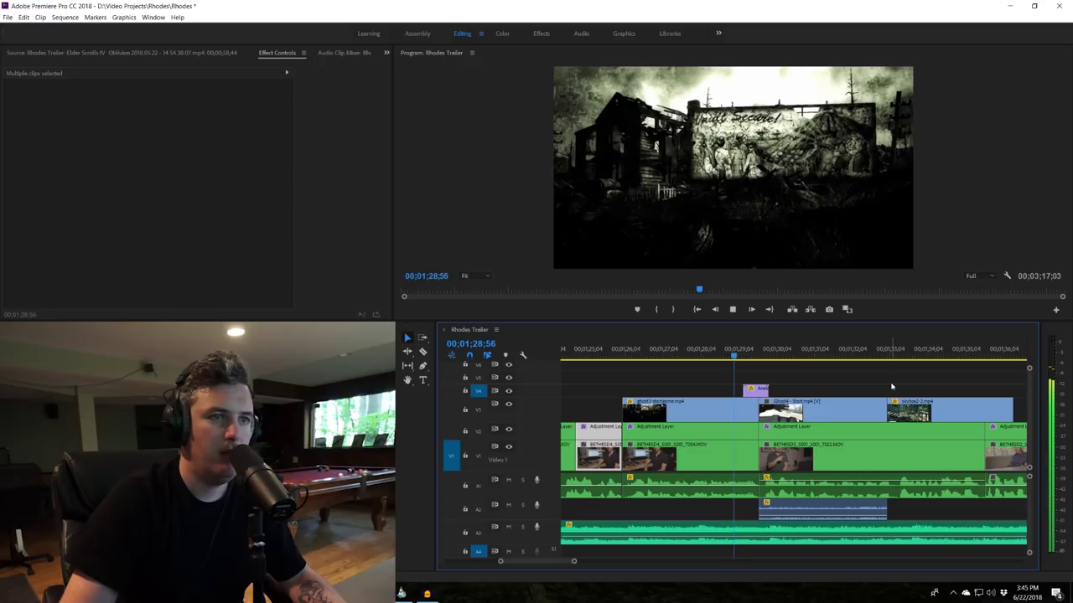
scroll(891, 385, down, 2)
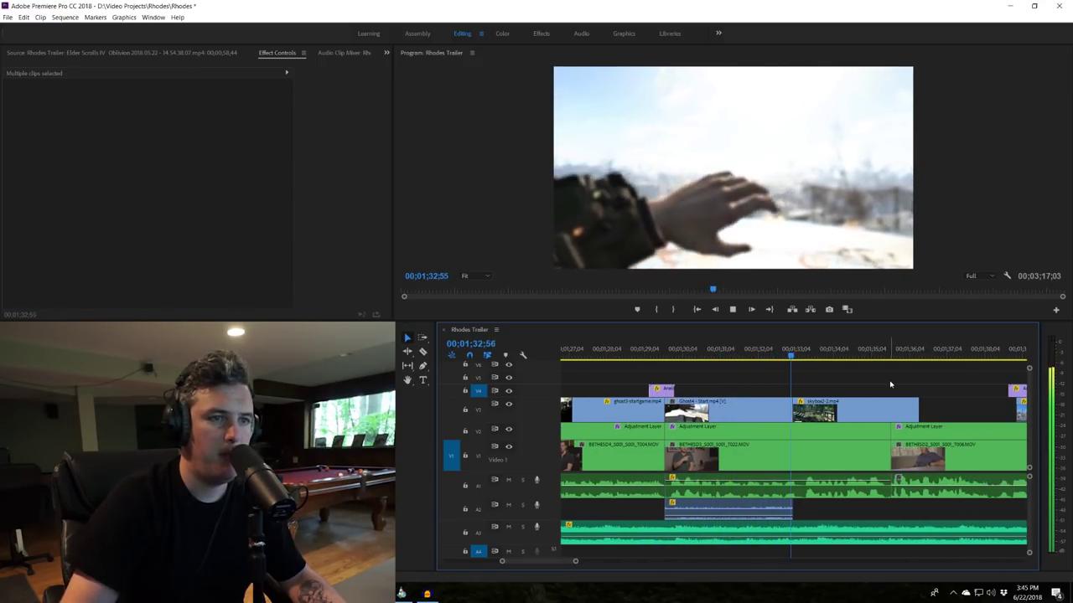
scroll(889, 386, down, 1)
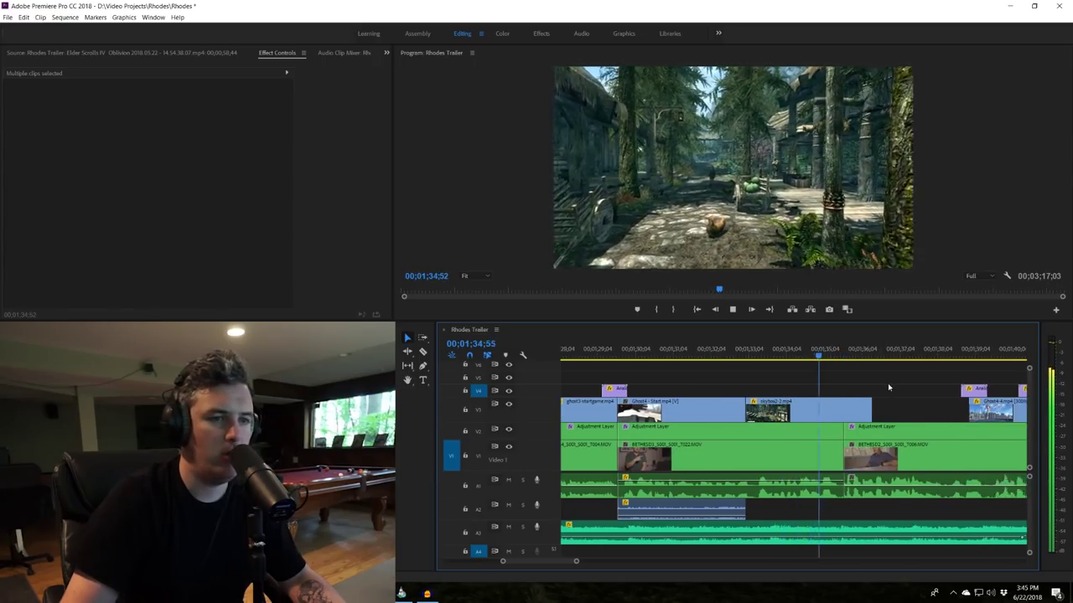
scroll(888, 385, down, 5)
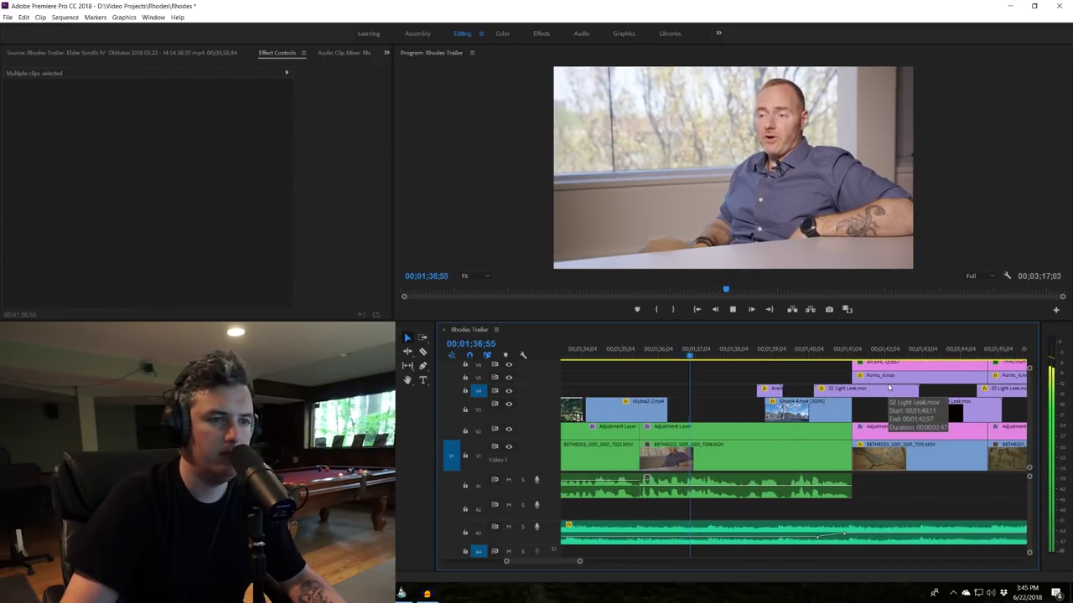
scroll(889, 386, down, 1)
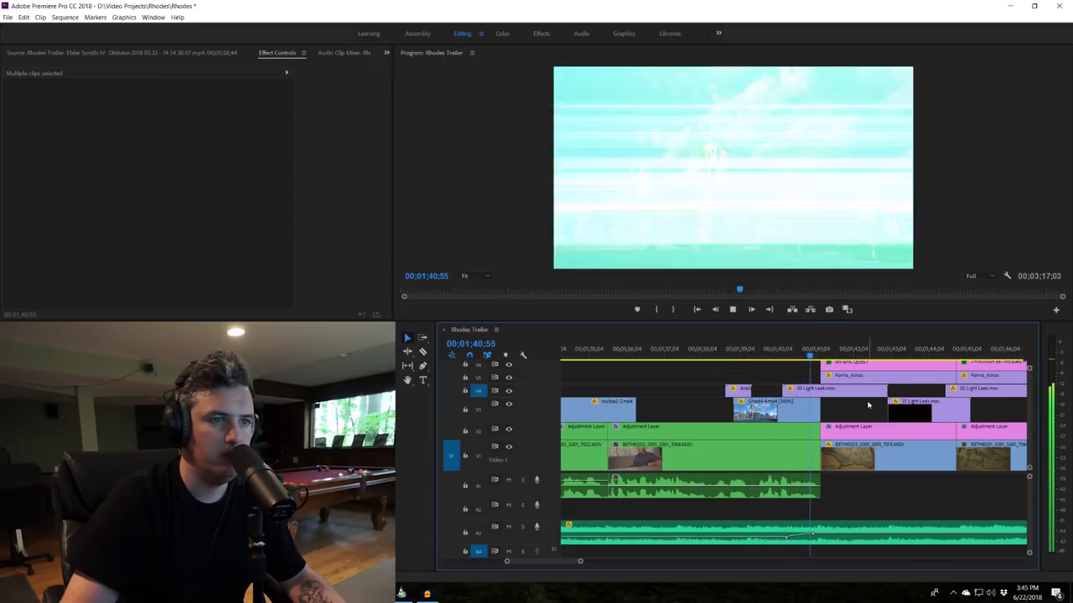
- Examine the AN EPIC QUEST title over the map between 00;01;42;07 and 00;01;43;11, with its light leak and line overlays
scroll(891, 376, down, 3)
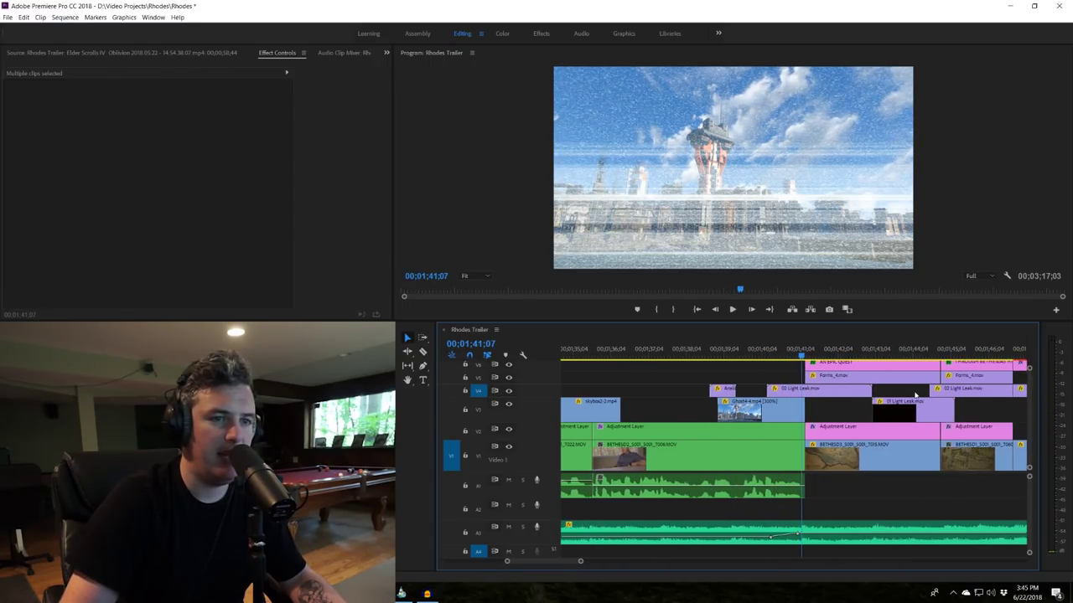
scroll(1031, 433, up, 2)
scroll(1031, 433, down, 1)
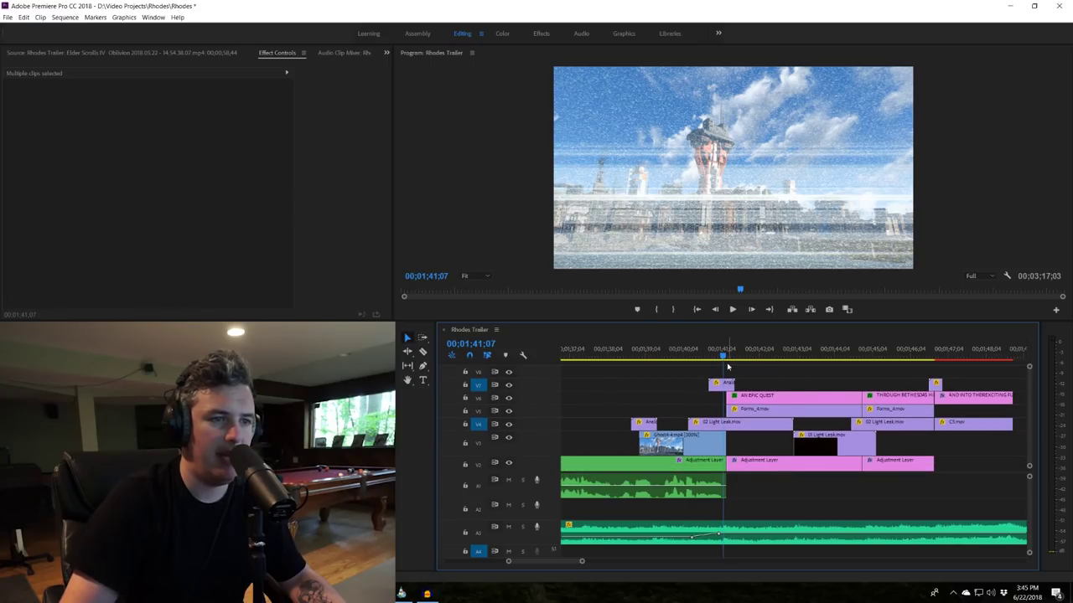
drag(722, 359, 760, 359)
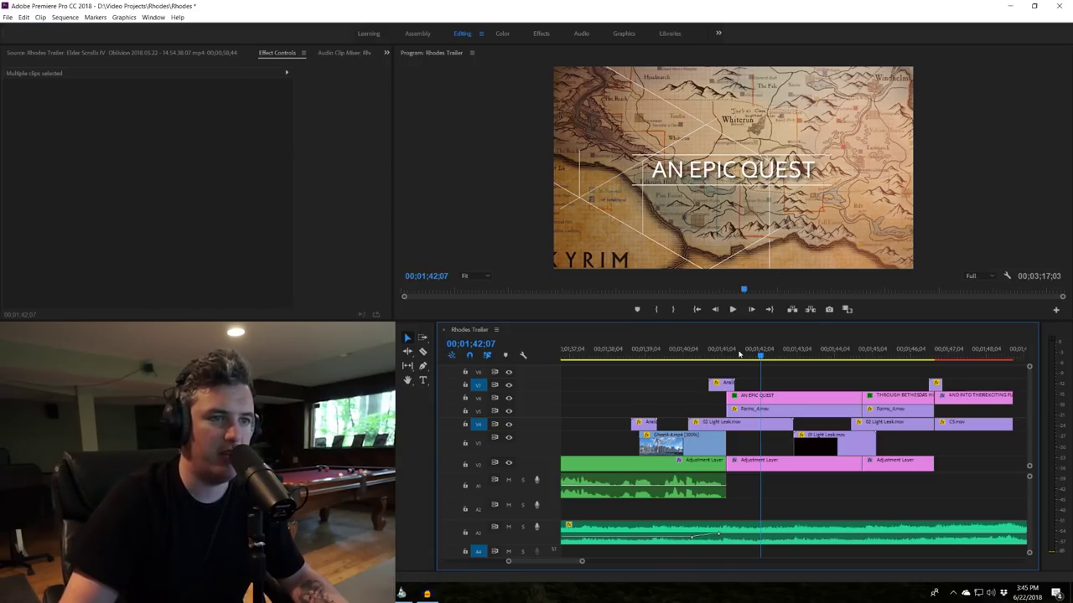
scroll(741, 387, down, 2)
drag(682, 358, 724, 359)
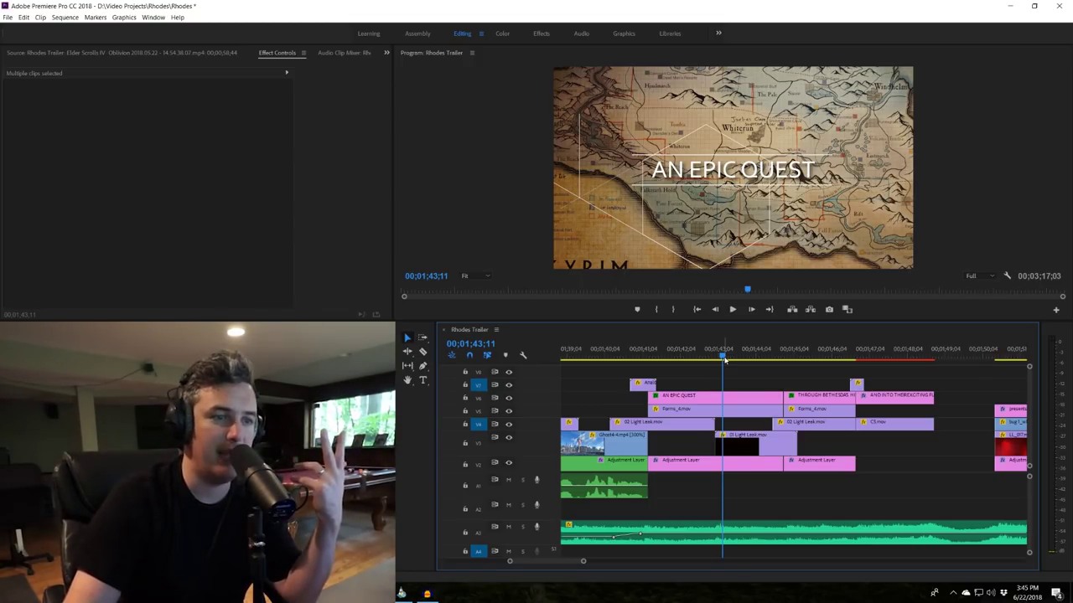
- Play from the AN EPIC QUEST title through to the end of the AND INTO THEIR EXCITING FUTURE title
drag(724, 356, 668, 356)
key(space)
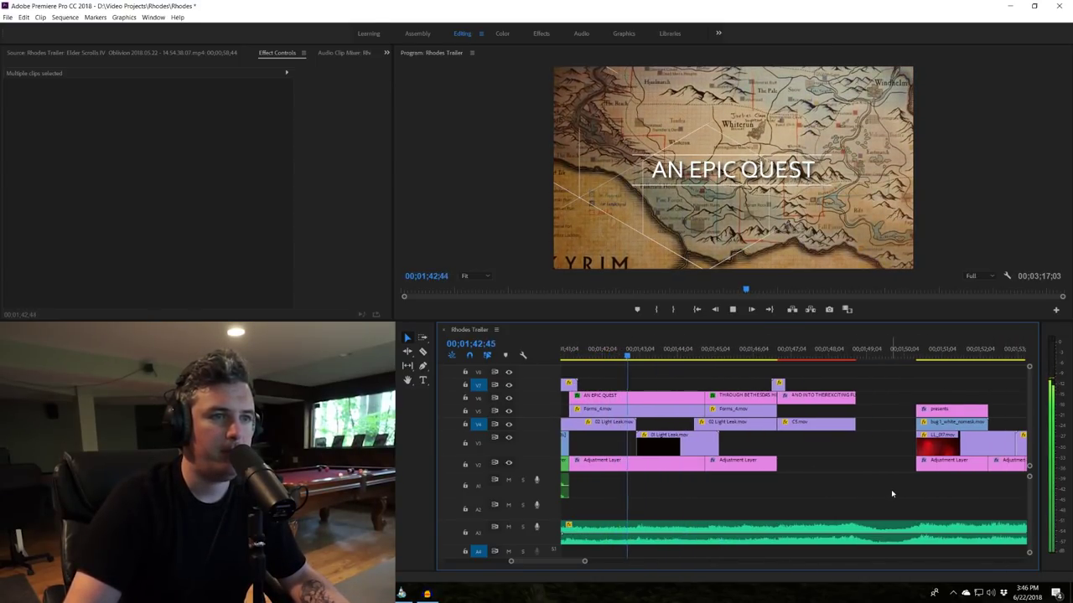
scroll(853, 487, up, 1)
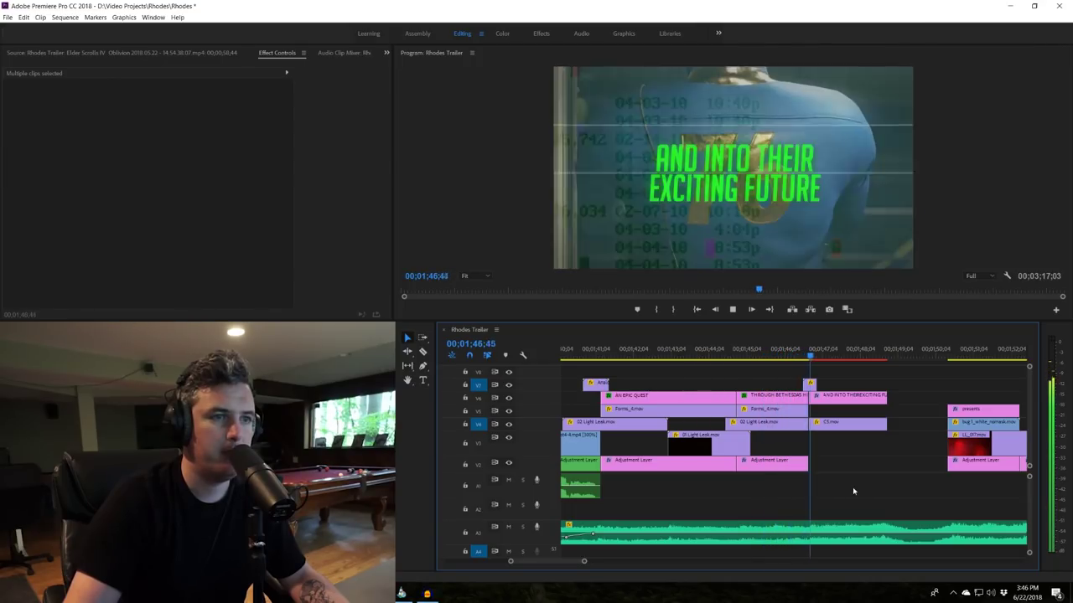
key(space)
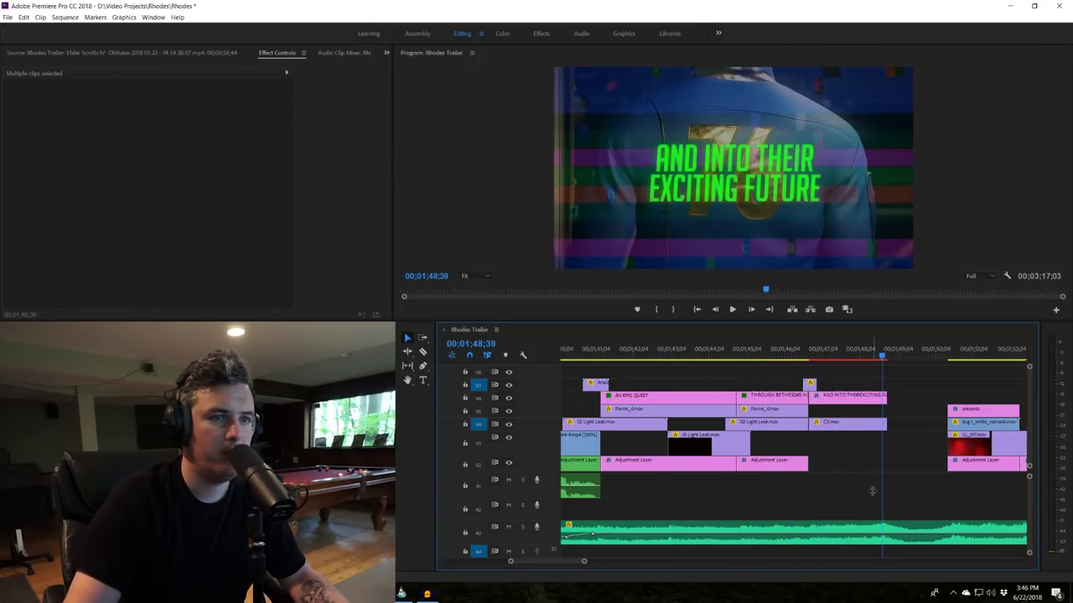
- Check the interview shot at 00;01;38;13, and play the switch from the HISTORY title to the green future title from 00;01;46;24
key(minus)
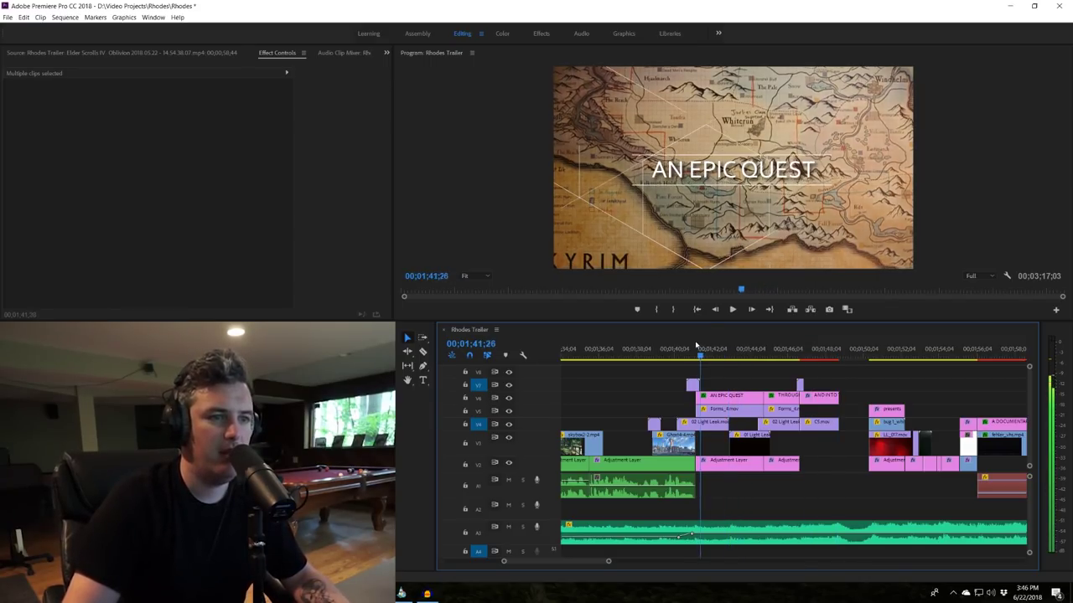
drag(733, 344, 643, 375)
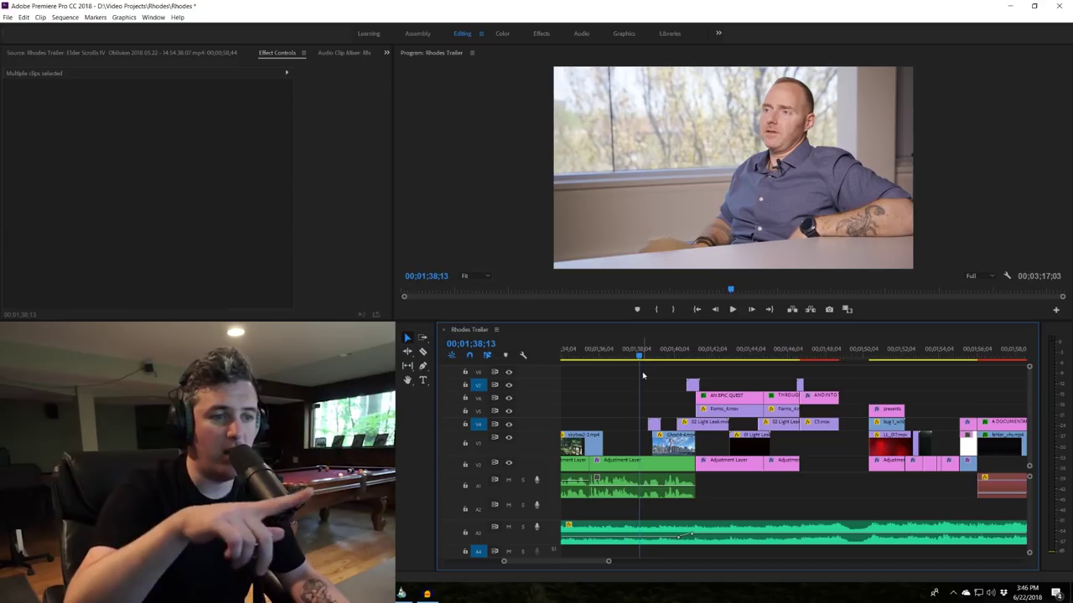
click(798, 358)
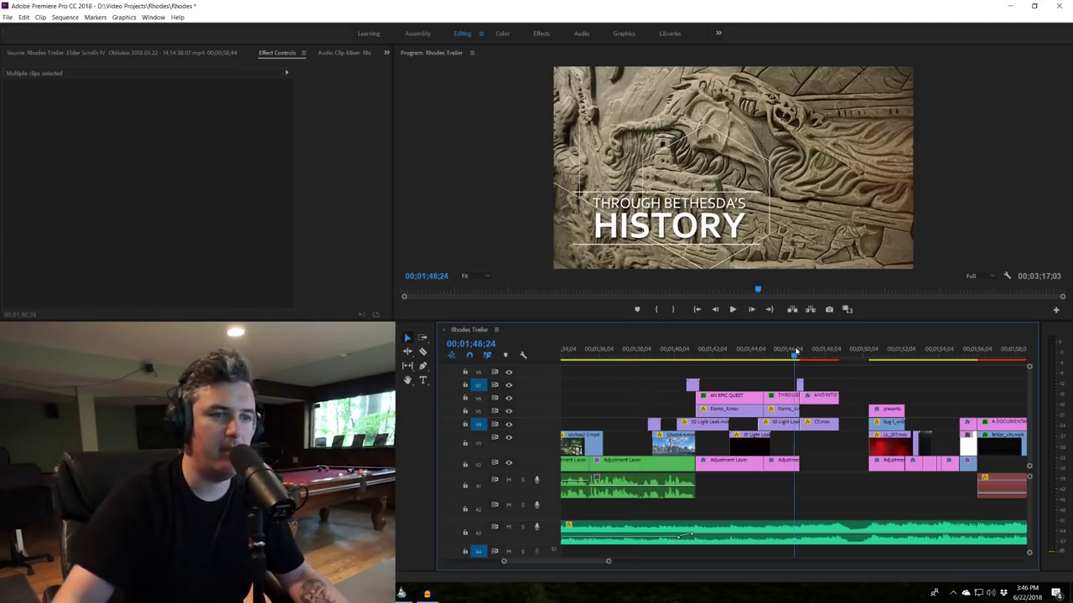
key(space)
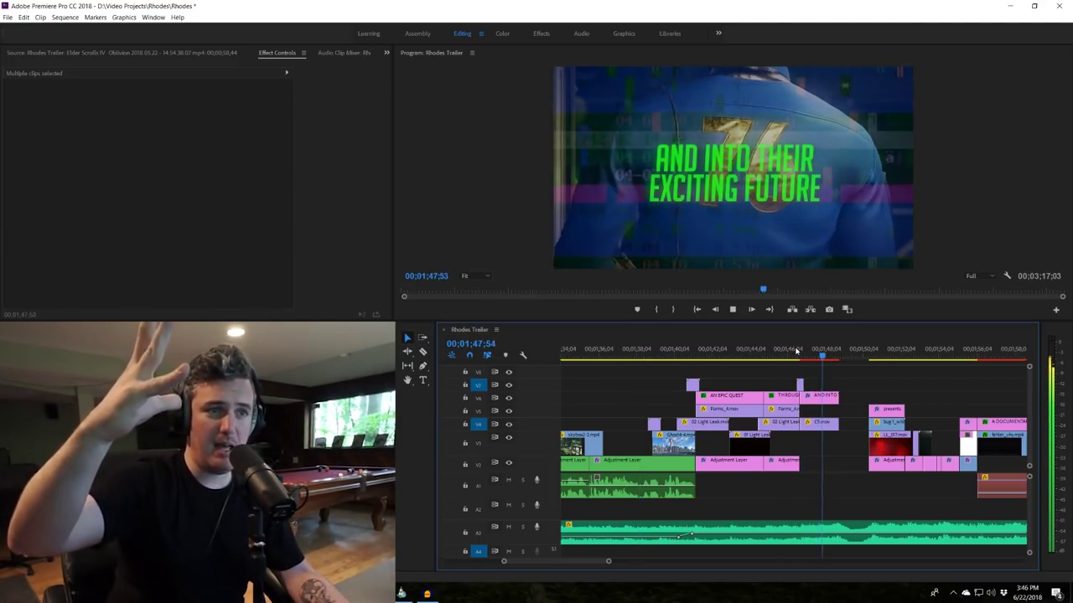
key(space)
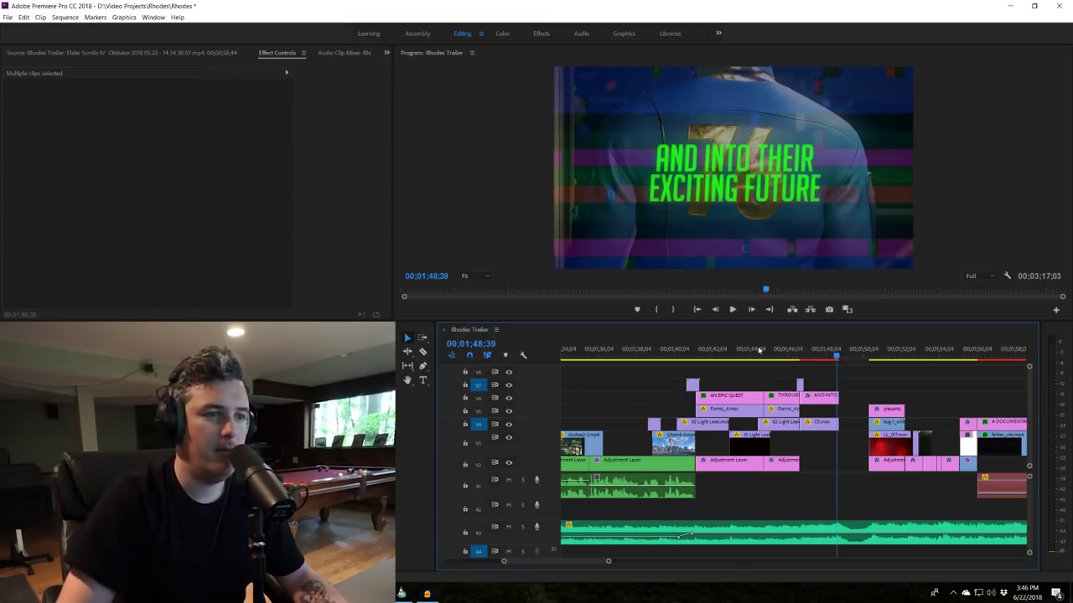
- Select the offline FalloutMenu.avi clip and examine it under the documentary title at 00;01;56;34
click(638, 356)
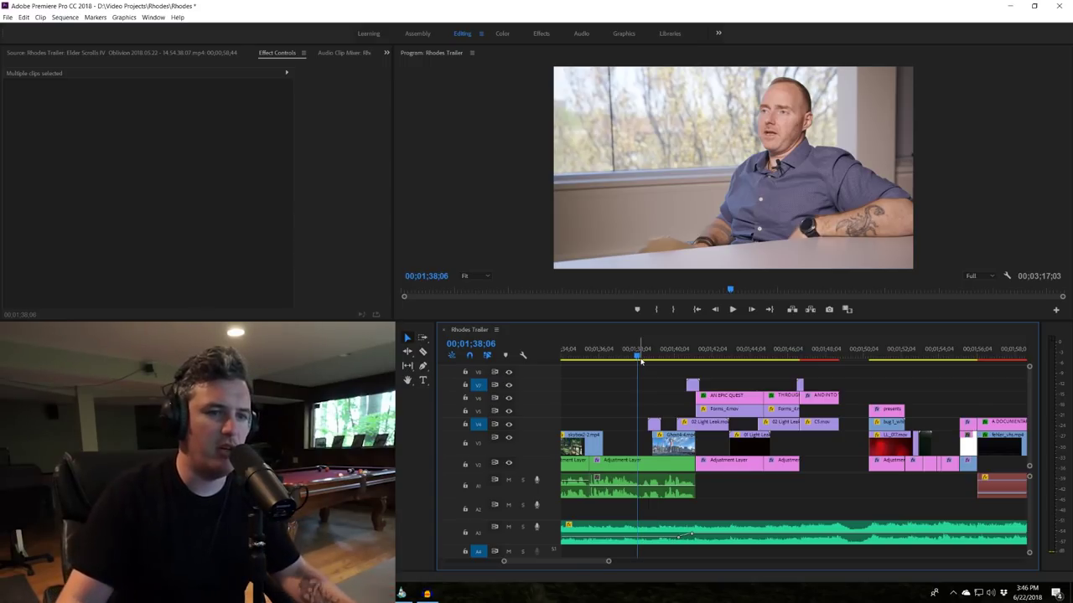
scroll(1029, 461, down, 2)
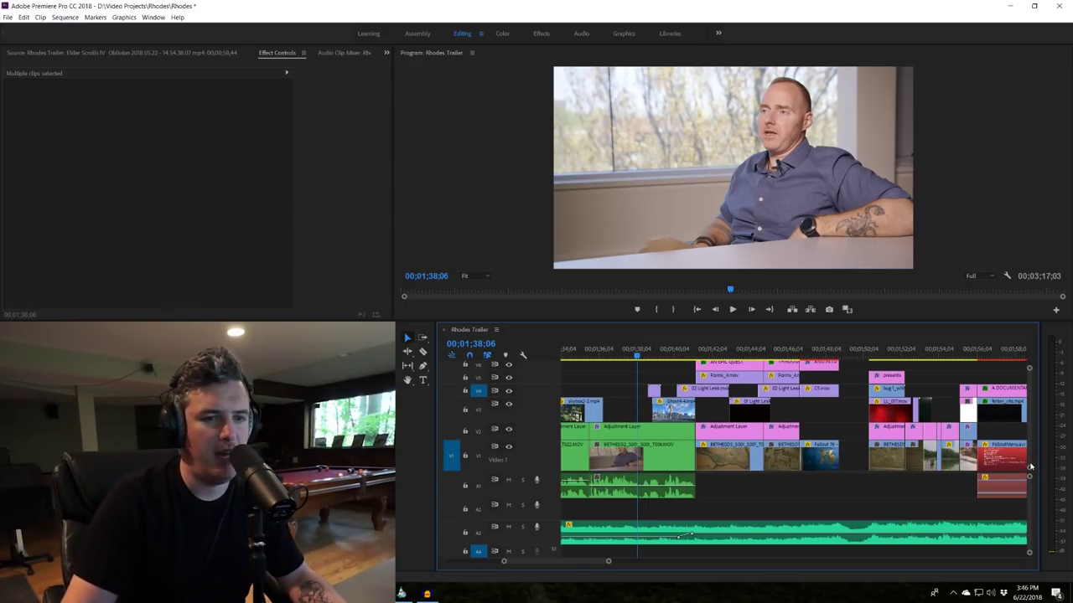
click(1011, 458)
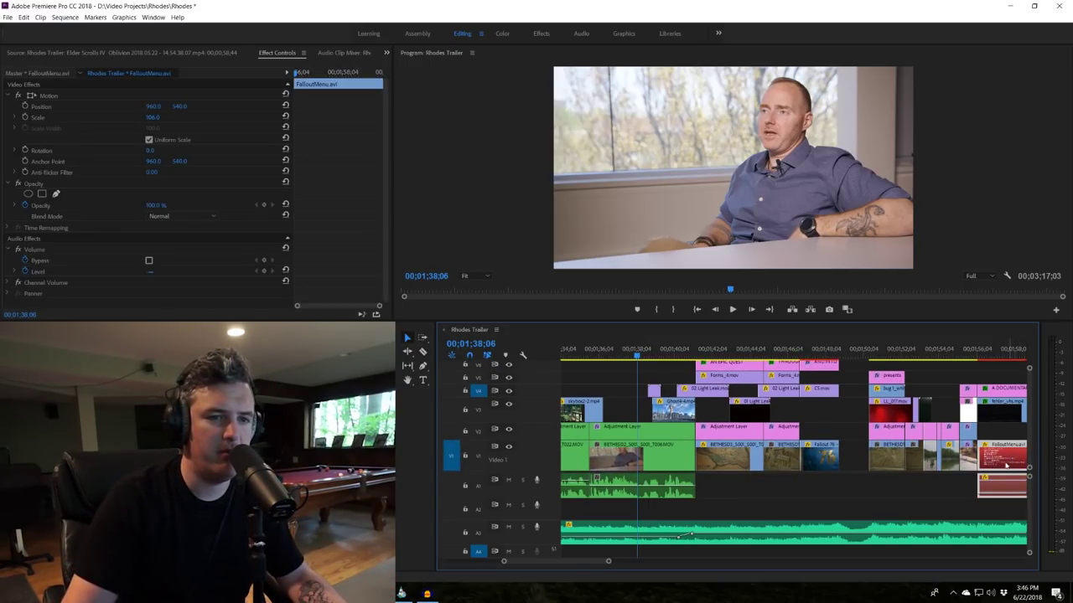
click(987, 354)
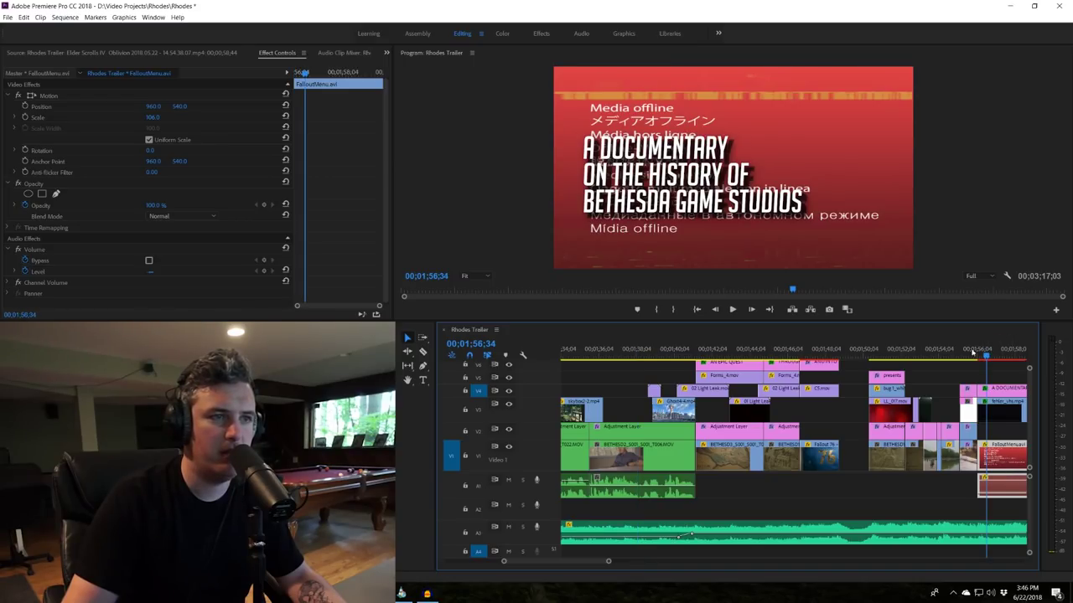
- Compare the interview at 00;01;38;31 with the city gameplay shot at 00;01;40;04, and play the passage from before the cut
click(662, 351)
click(648, 365)
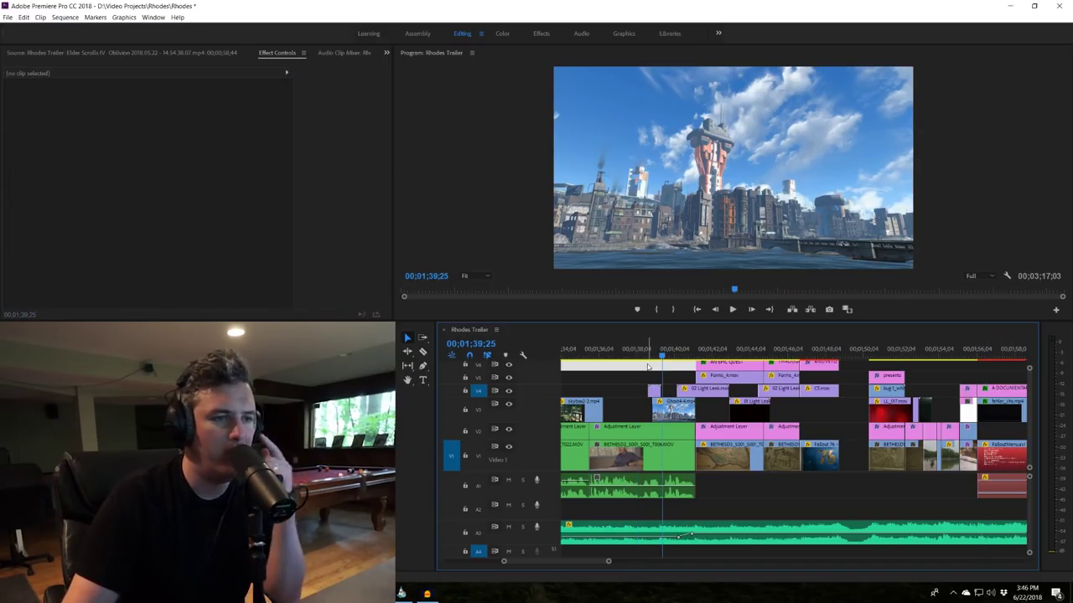
click(646, 353)
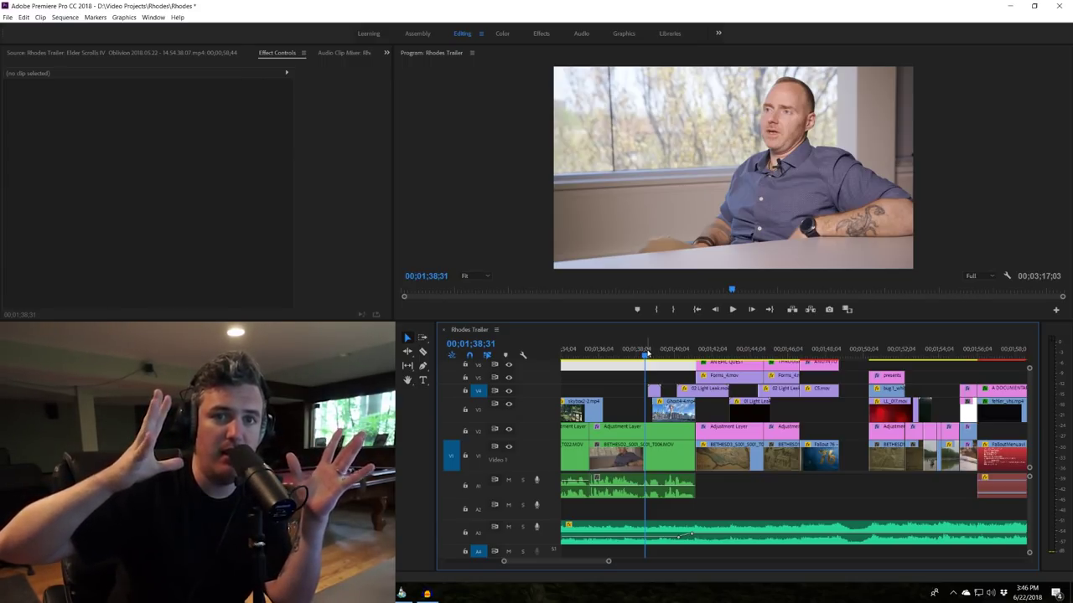
click(674, 350)
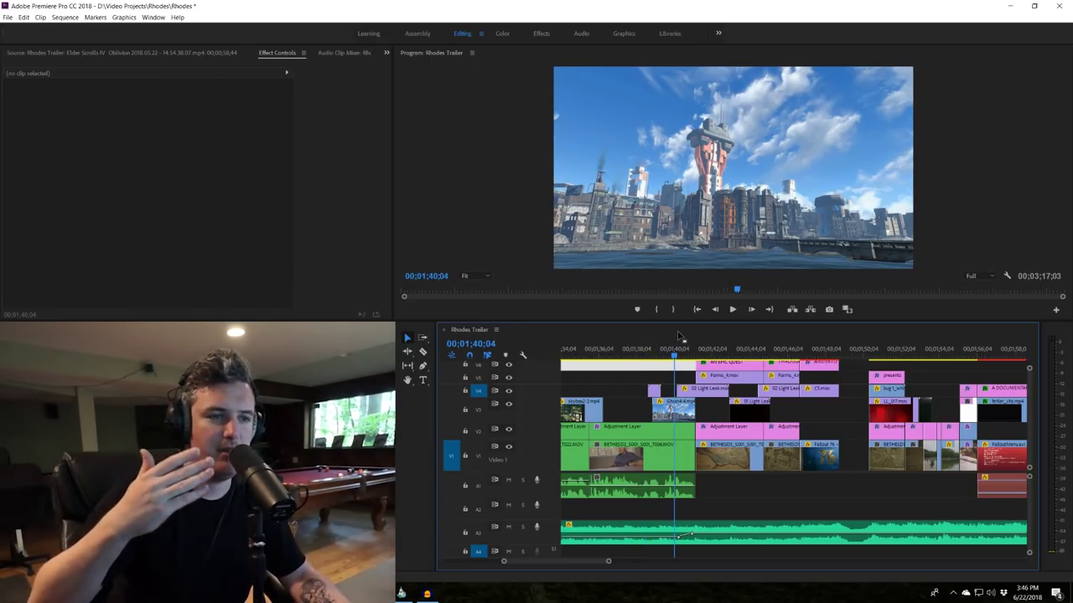
click(607, 351)
key(space)
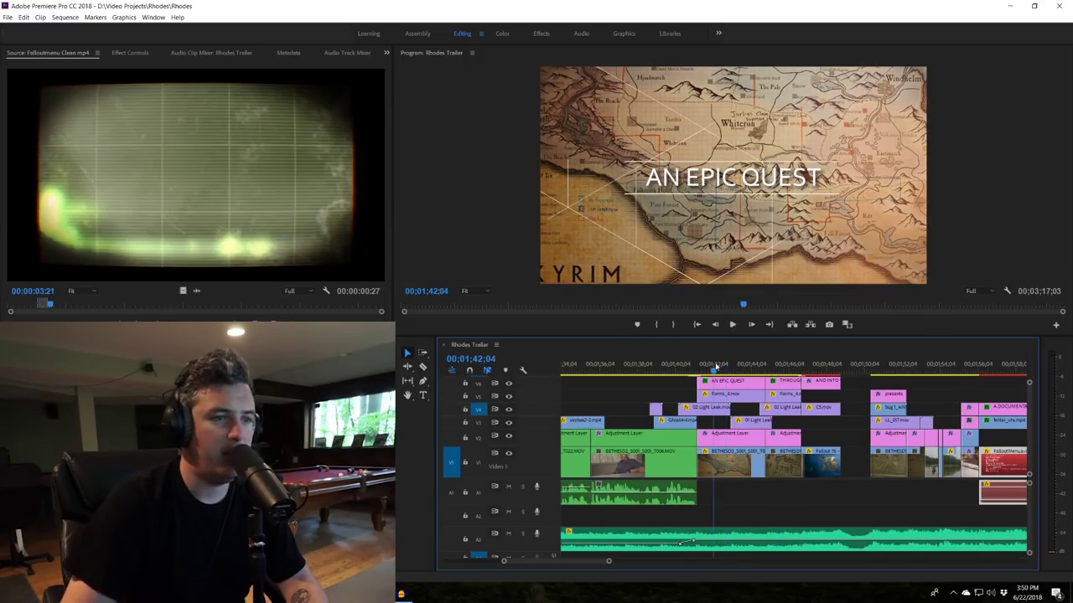
- Examine the map title around 00;01;42;55 and play its transition into the THROUGH BETHESDA'S HISTORY title
drag(721, 368, 731, 369)
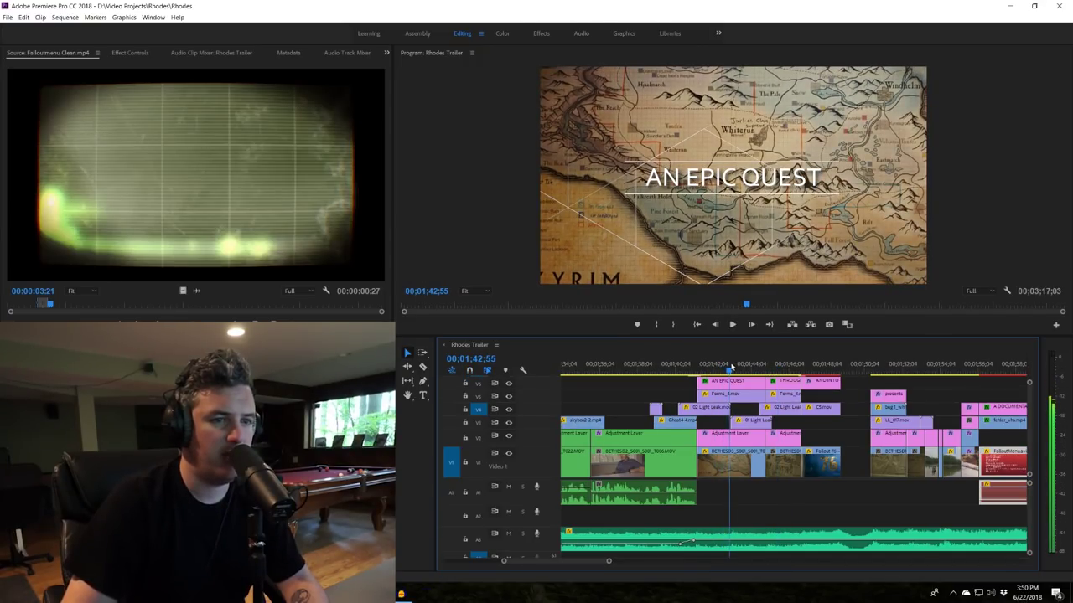
key(Left)
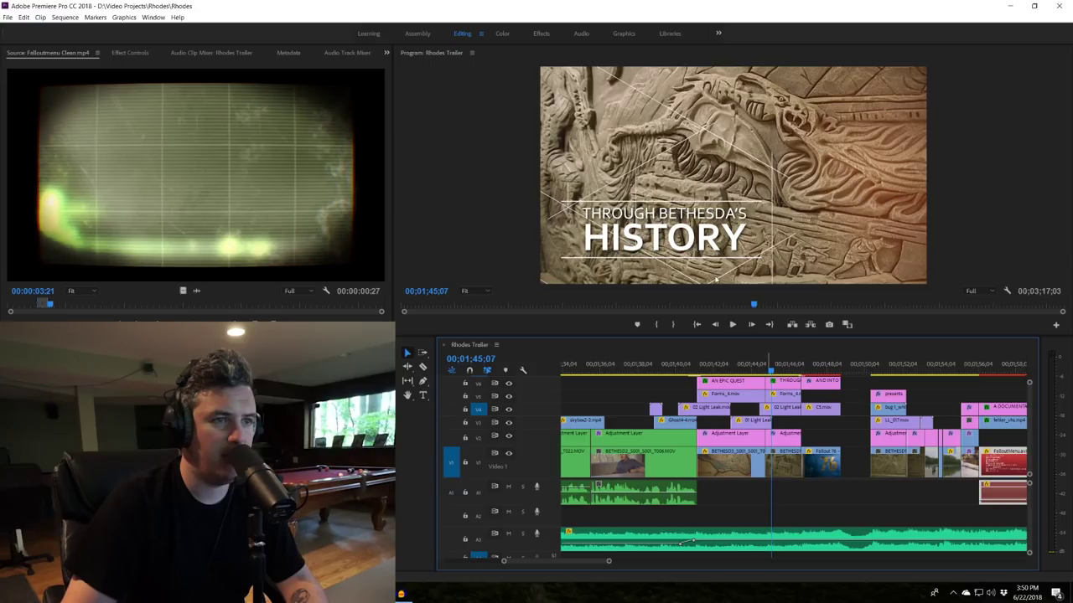
click(761, 369)
key(space)
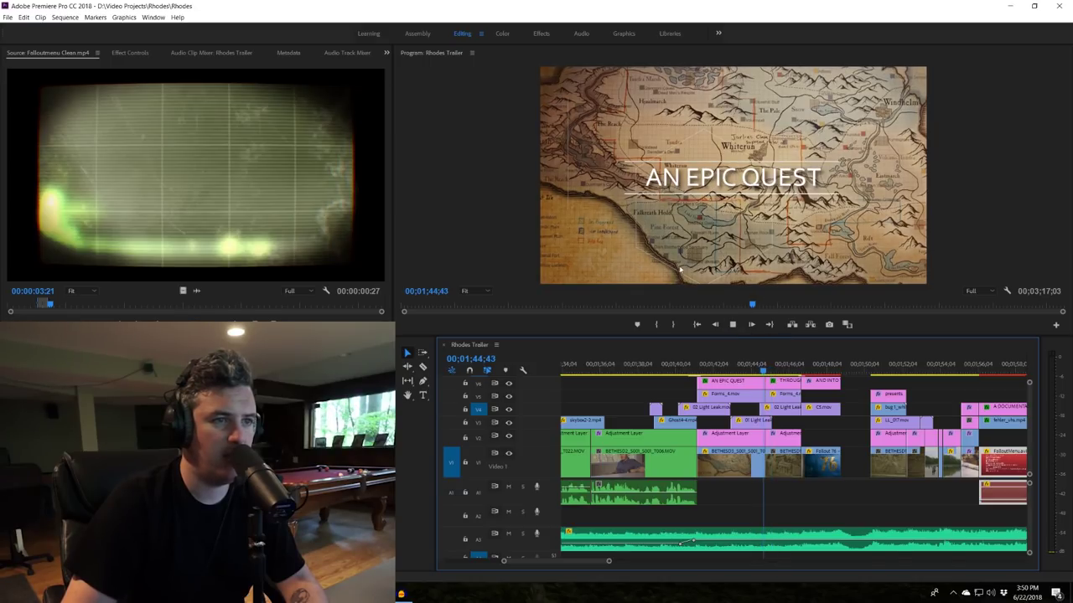
key(space)
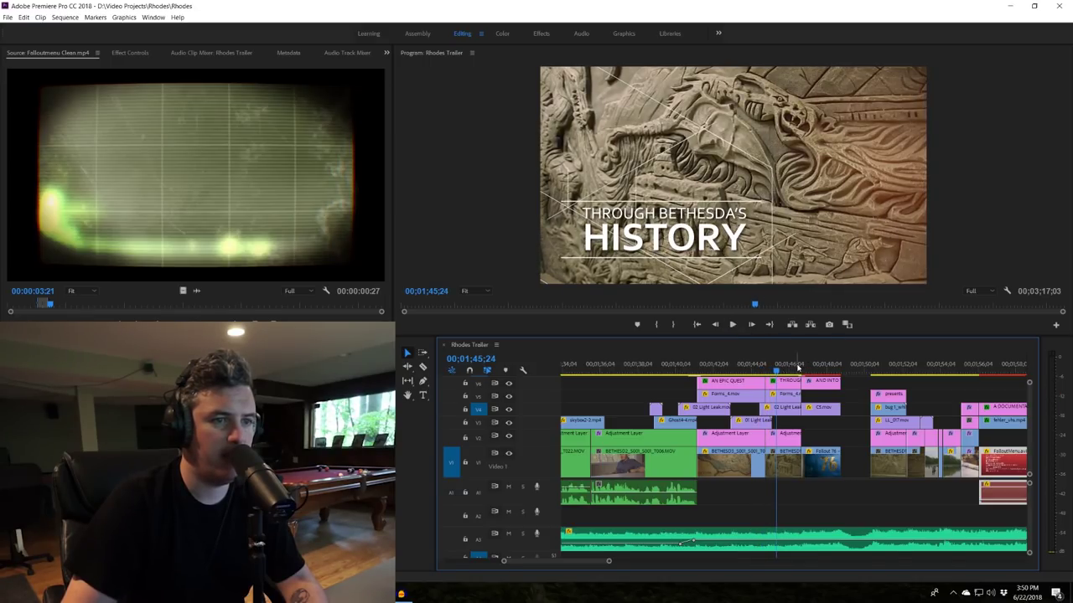
- Open the CS.mov glitch overlay on its own, scrub through it, and inspect its opacity and blend mode settings
click(815, 367)
double_click(823, 412)
drag(117, 304, 423, 307)
drag(813, 370, 820, 370)
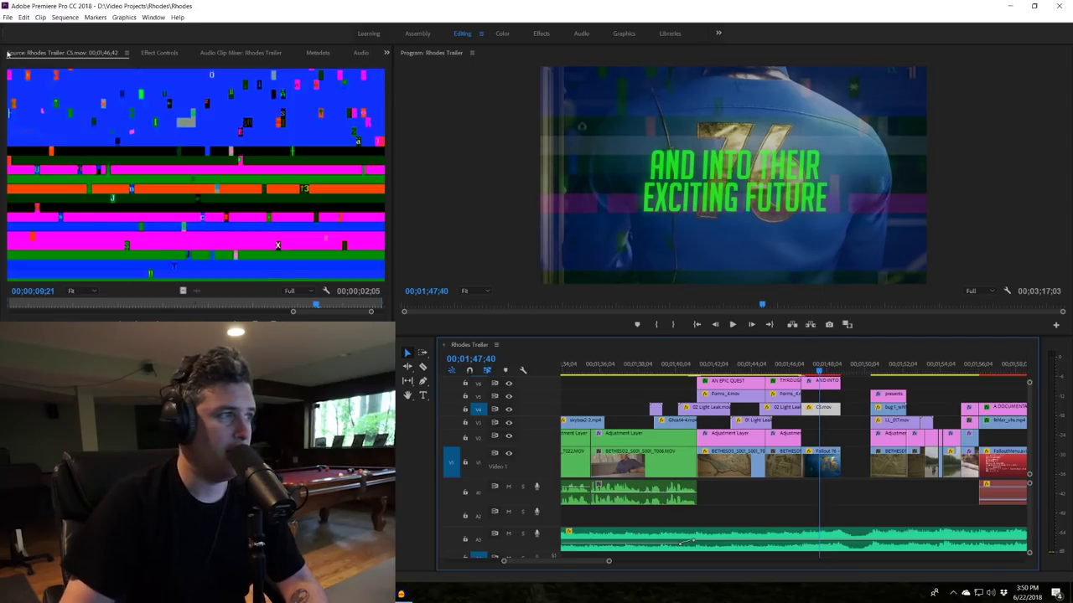
click(160, 53)
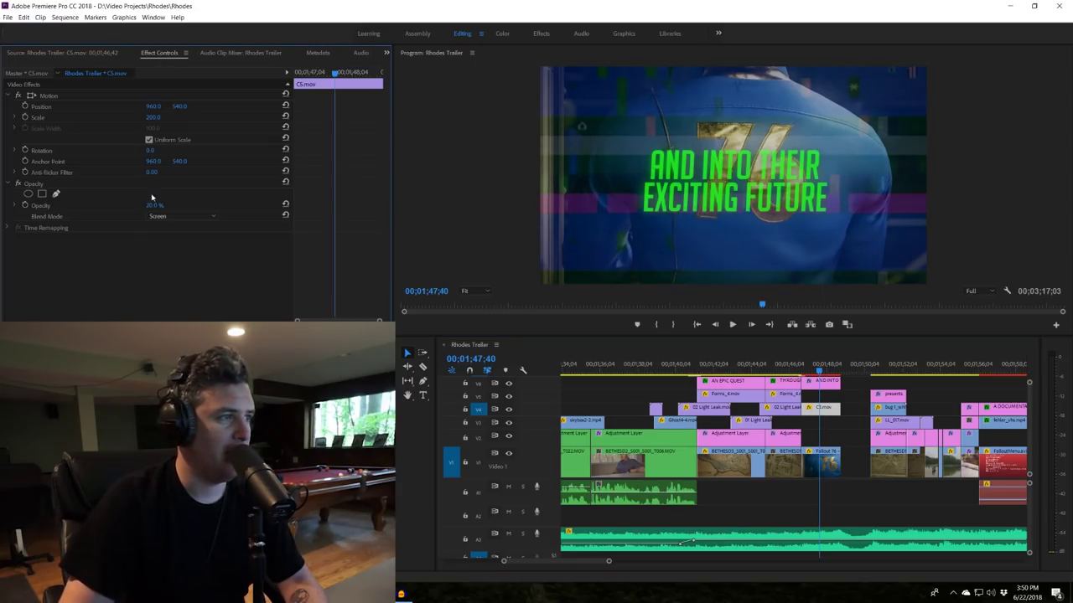
- Compare the map and HISTORY titles with the green future title at 00;01;47;53, playing the cut between the first two
click(746, 367)
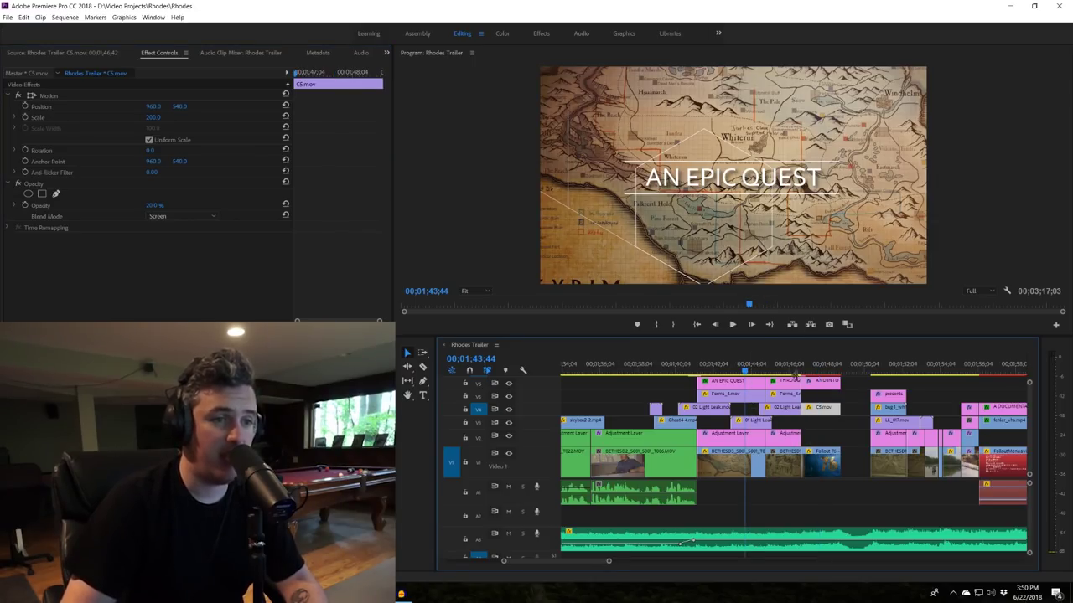
click(780, 367)
click(763, 367)
key(space)
click(822, 367)
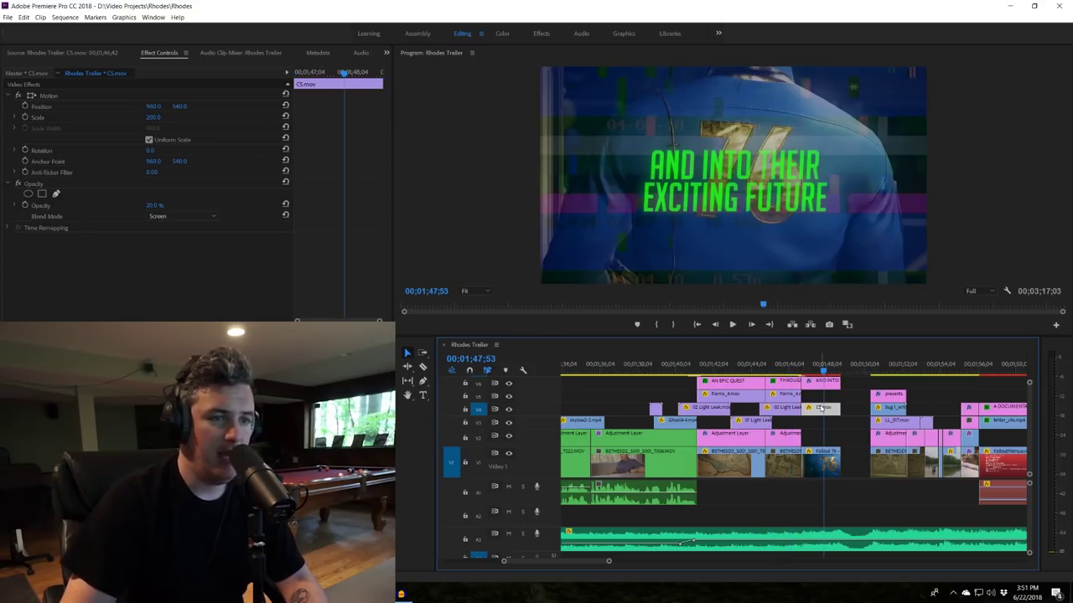
- Scrub the CS.mov source between 00;00;07;40 and 00;00;08;54, and recheck the overlay's effect settings in the sequence
double_click(822, 408)
drag(52, 302, 17, 304)
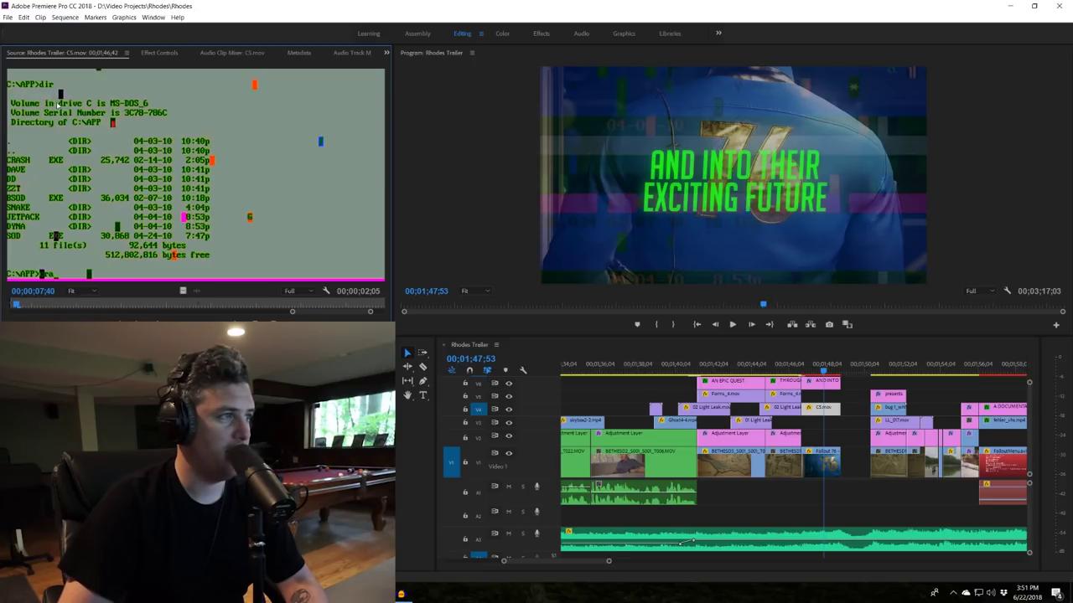
drag(37, 306, 238, 305)
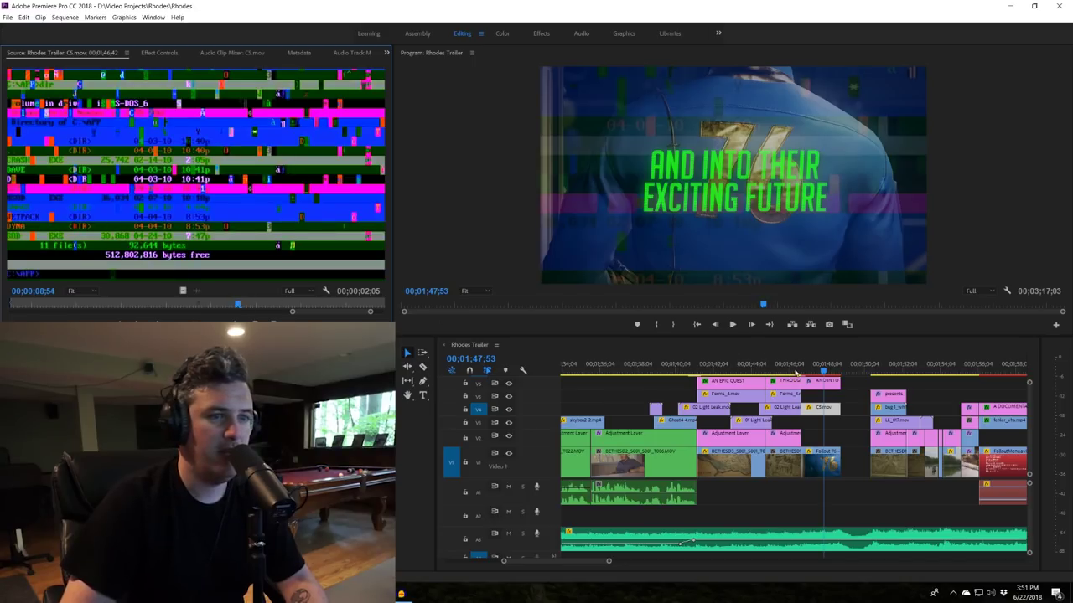
click(821, 411)
click(159, 52)
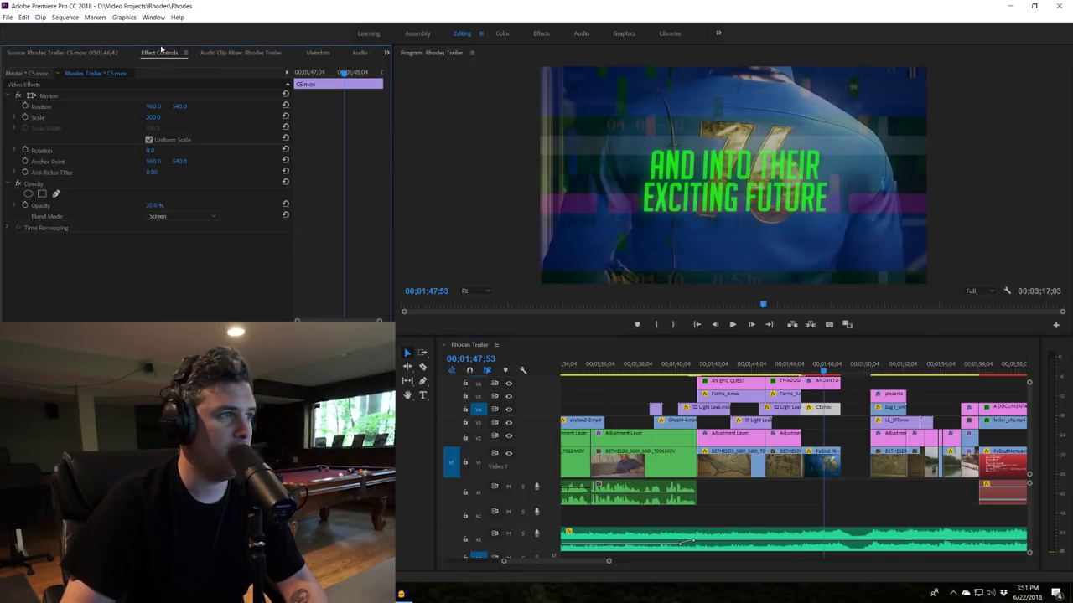
- Replay the cut from the HISTORY title to the glitchy future title, continuing through black to noclip presents at 00;01;50;31
mouse_move(798, 371)
mouse_down()
mouse_move(843, 375)
mouse_move(790, 371)
mouse_up()
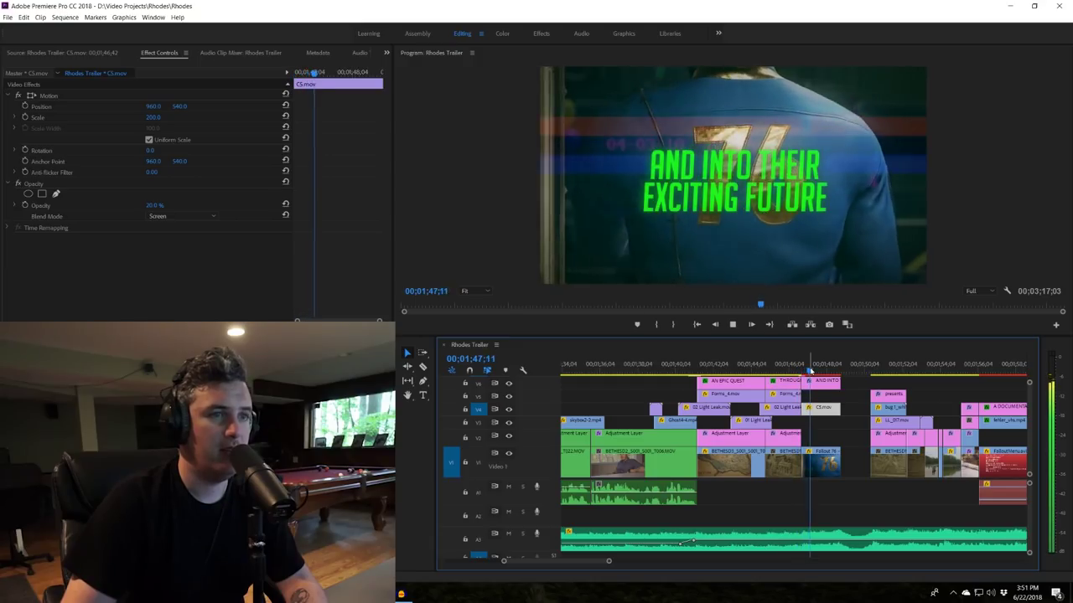
click(796, 367)
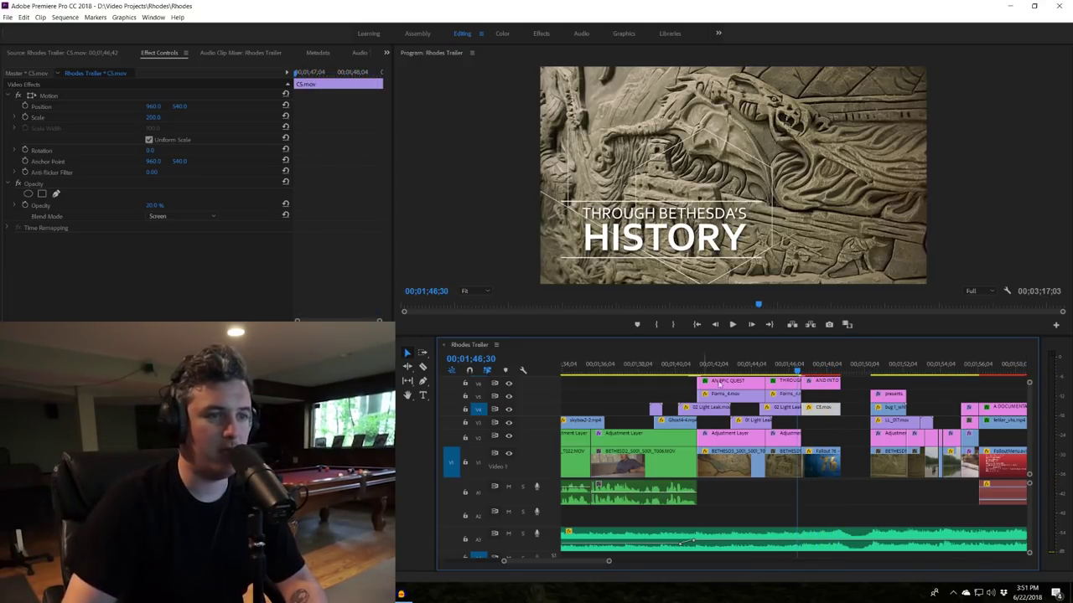
click(783, 369)
key(space)
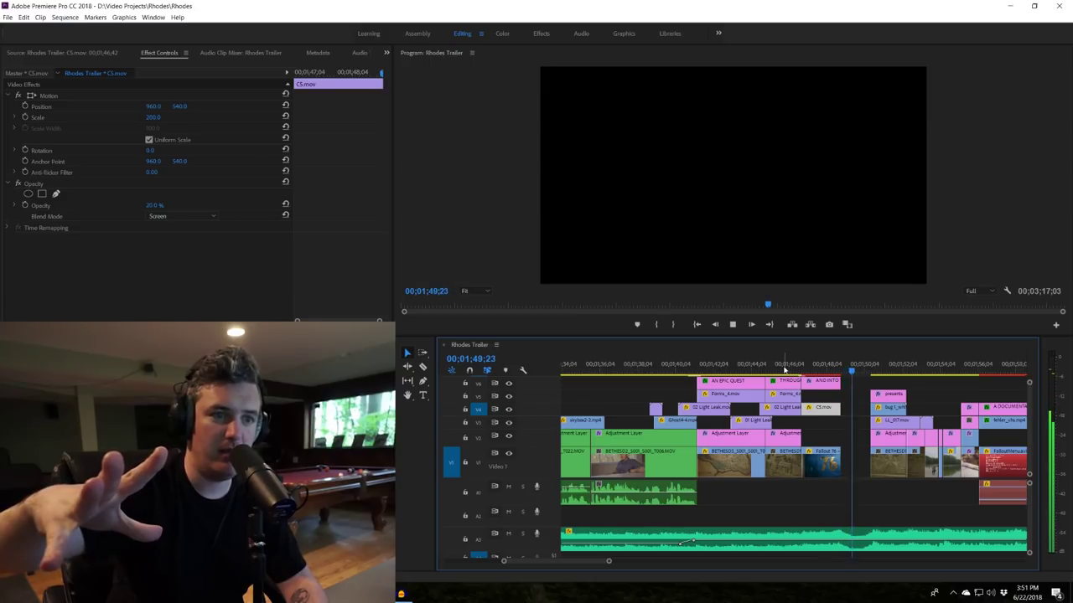
key(space)
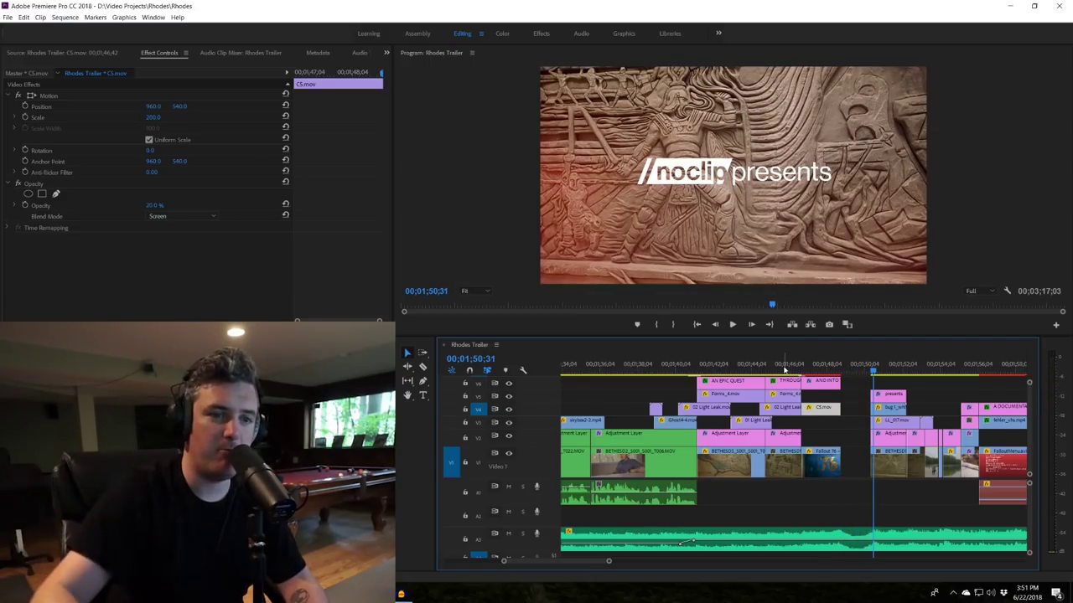
- Play the opening of the noclip presents title, and scrub across the wider timeline to the interview shot at 00;01;32;43
scroll(751, 394, down, 3)
click(726, 366)
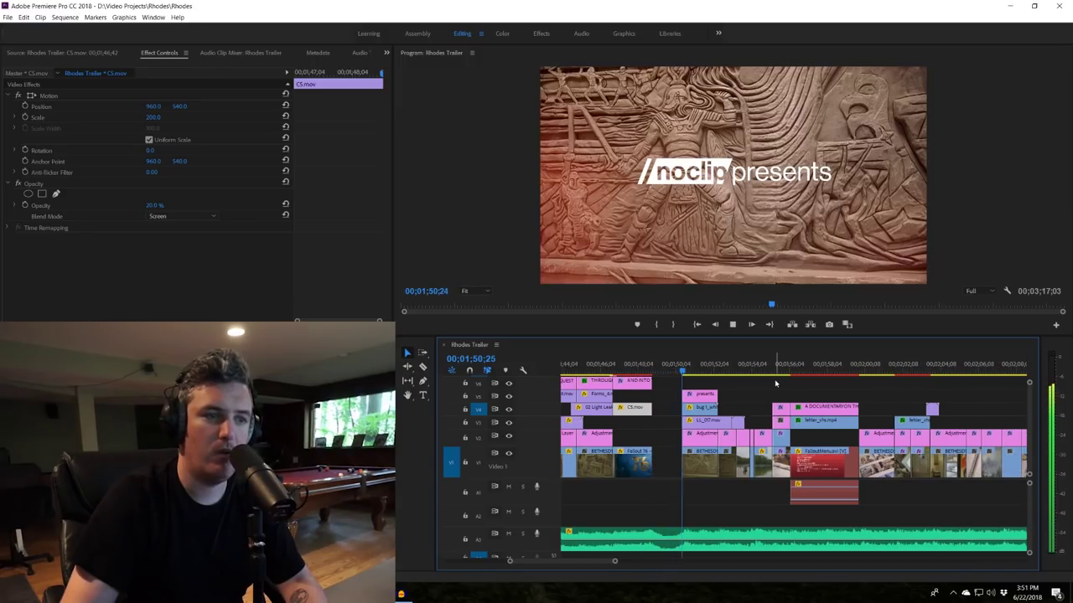
key(space)
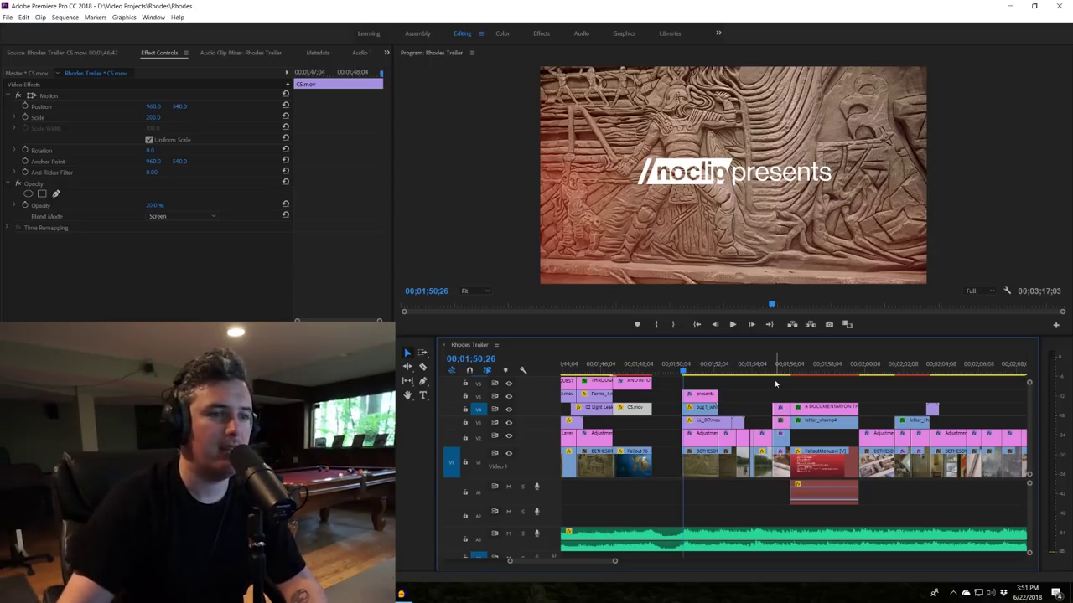
key(minus)
key(minus)
key(minus)
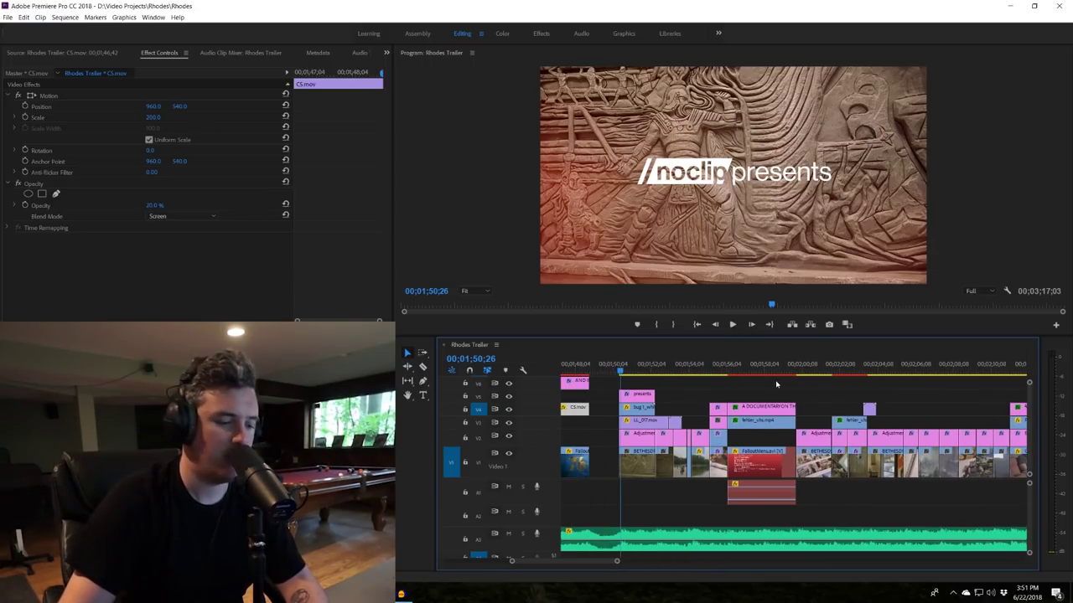
key(minus)
key(minus)
key(minus)
drag(606, 370, 729, 371)
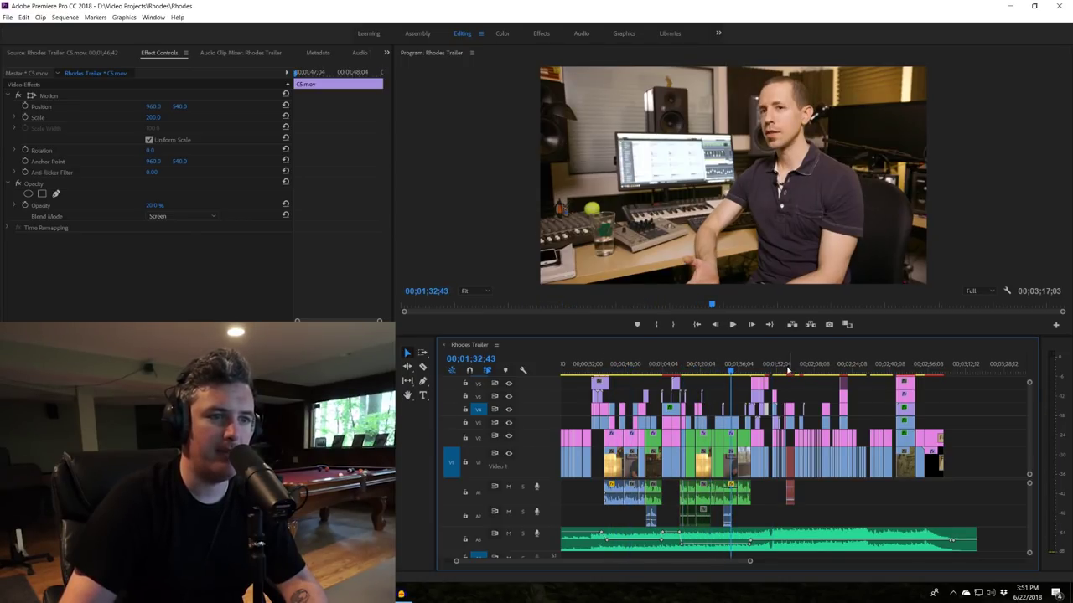
- Check the black gap at 00;01;49;20 and the start of the noclip presents title at 00;01;50;22
click(771, 370)
key(equal)
key(equal)
key(equal)
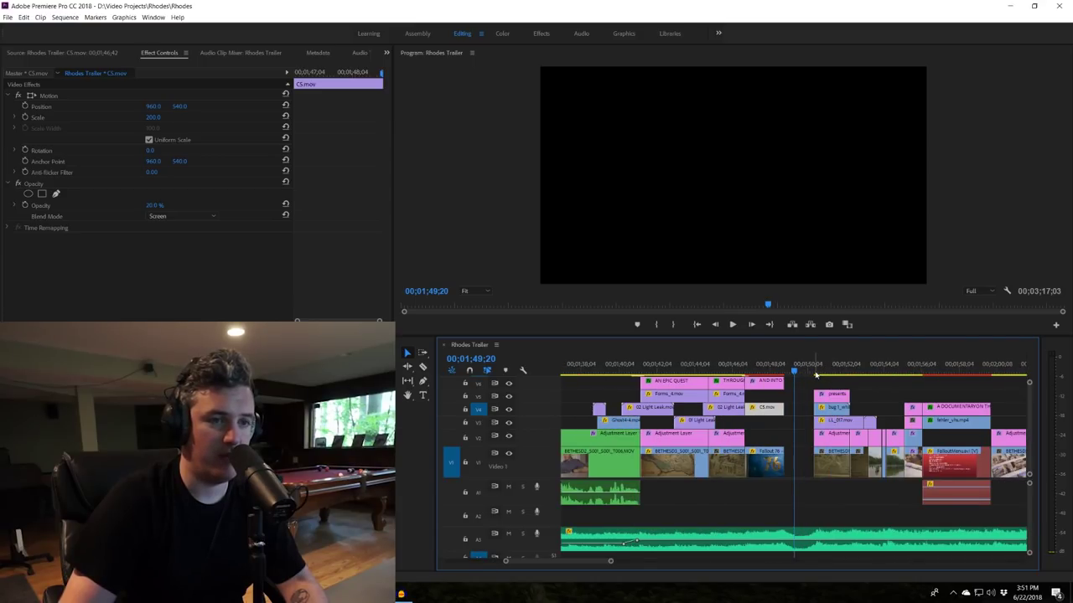
key(minus)
click(728, 370)
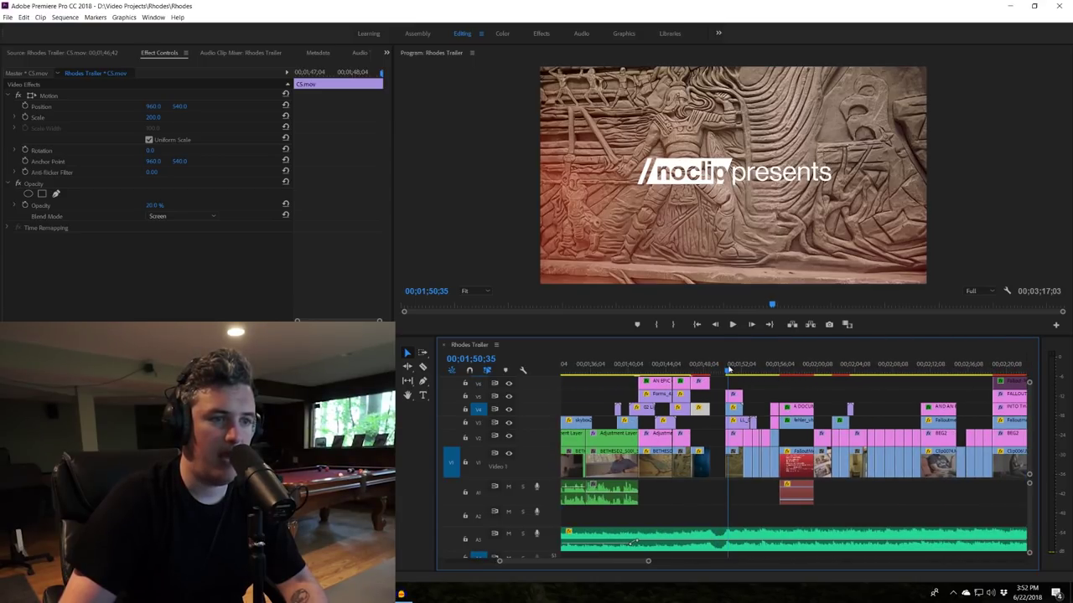
click(726, 370)
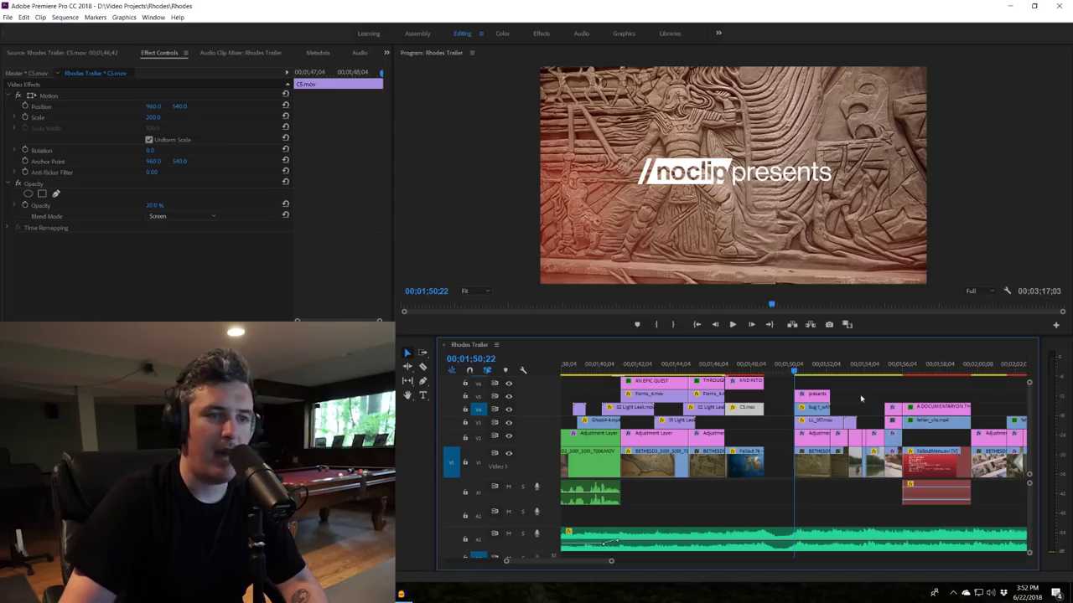
- Compare the carved mural shot at 00;01;52;41 with the noclip presents title, and scrub ahead to the purple artwork at 00;02;07;41
key(equal)
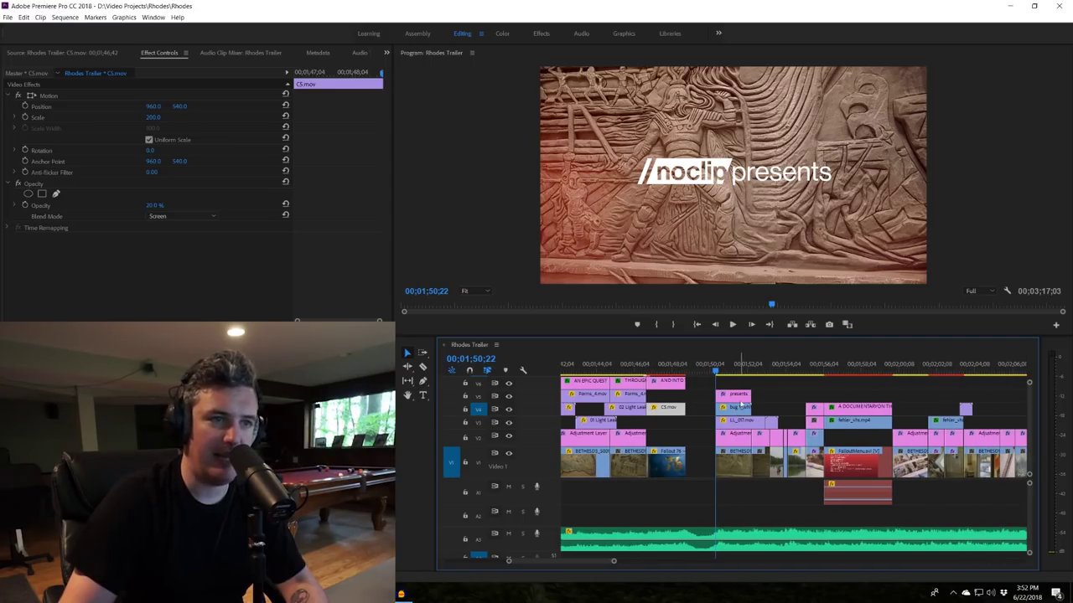
click(760, 367)
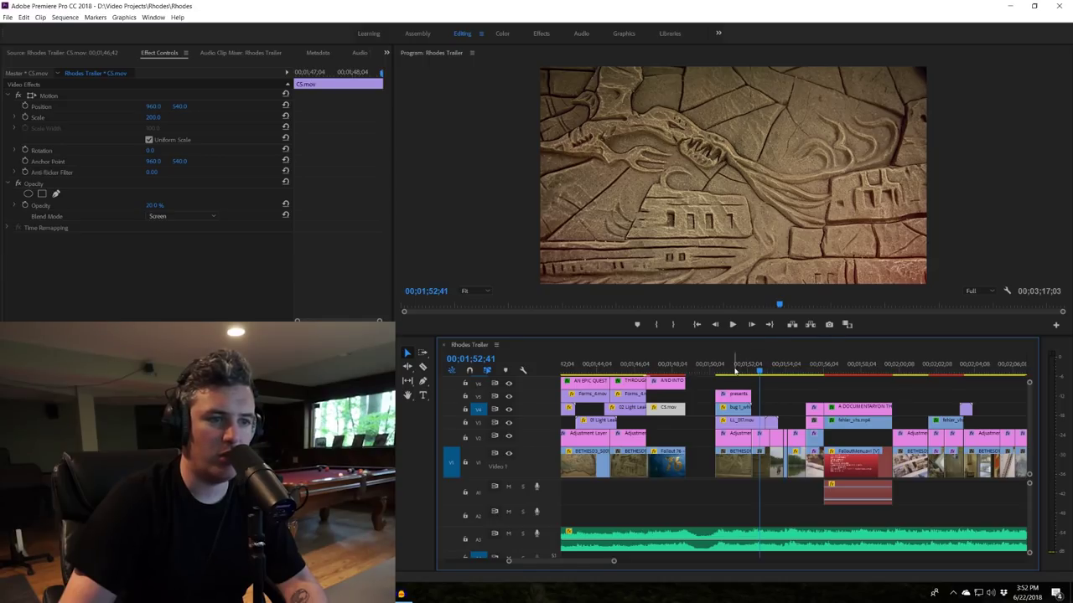
click(732, 369)
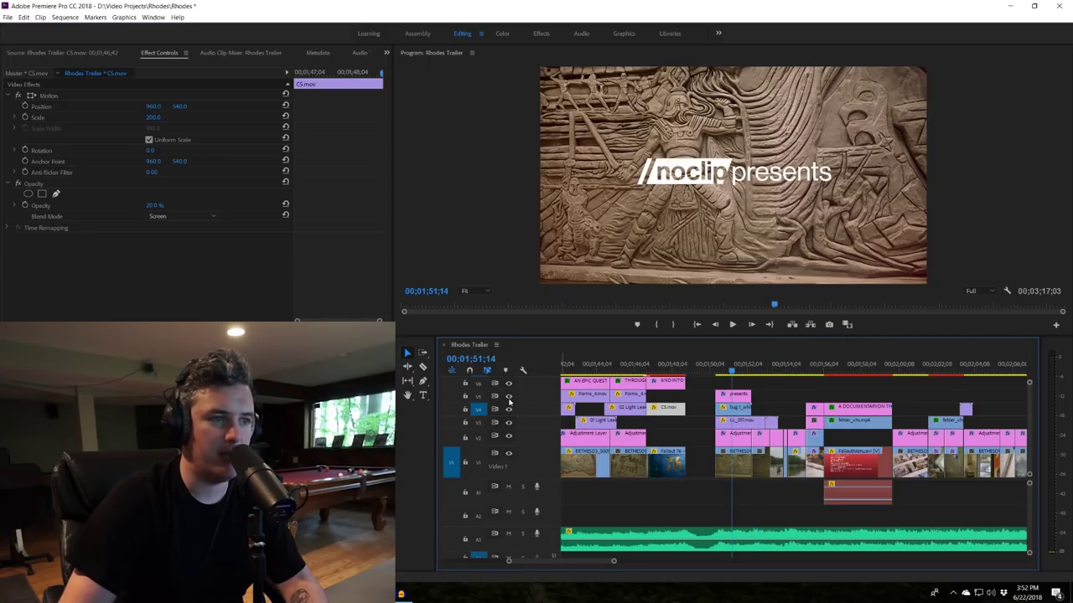
click(917, 374)
click(932, 374)
drag(888, 369, 965, 374)
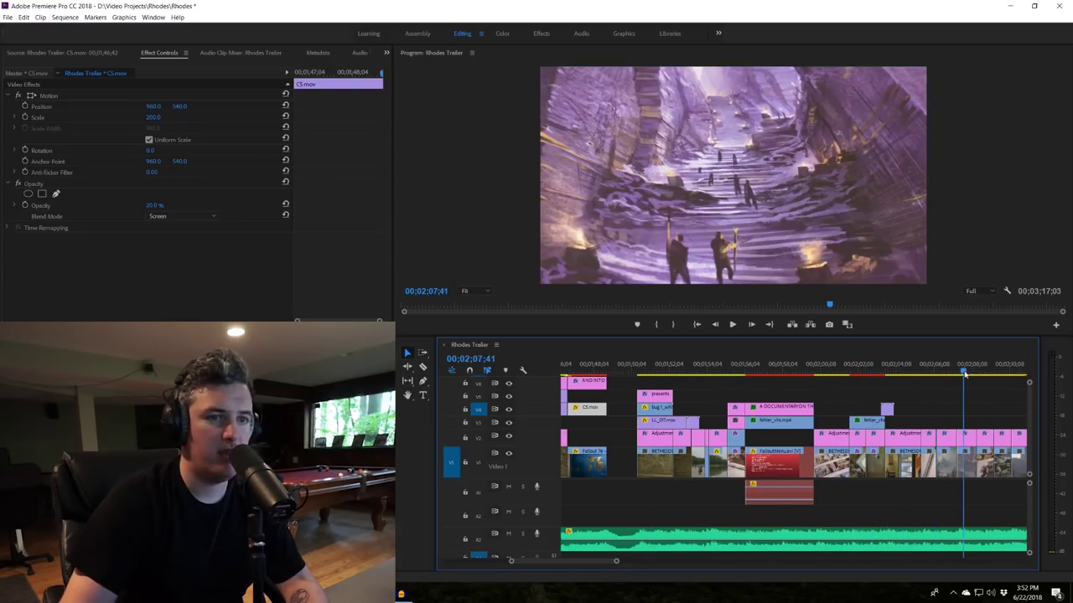
- Open the source of the FalloutMenu clip beneath the documentary title and scrub through its menu background to 00:00:15:23
click(762, 453)
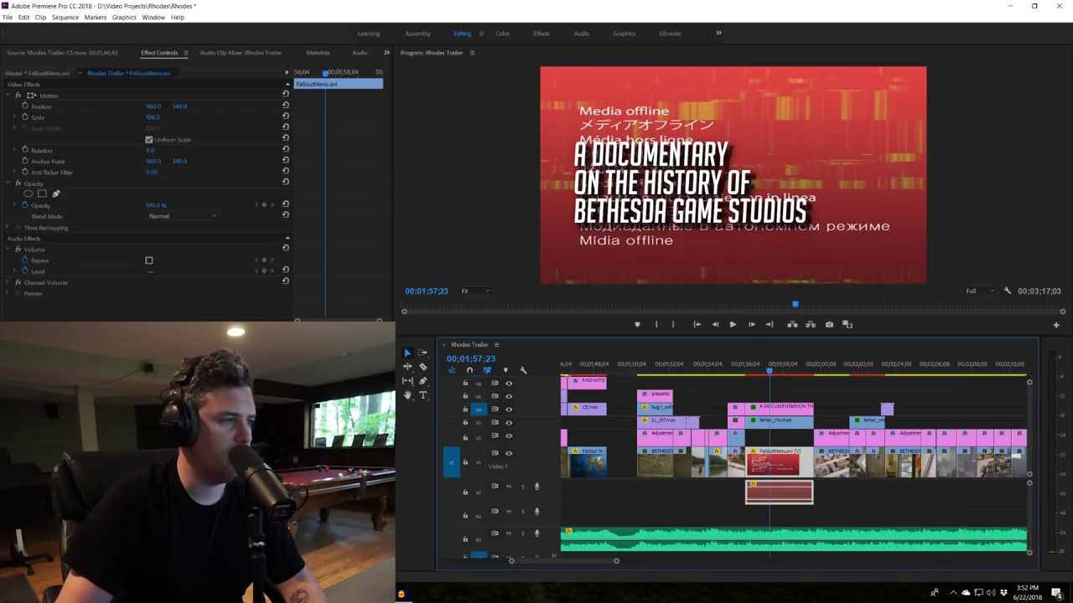
key(f)
drag(60, 311, 127, 309)
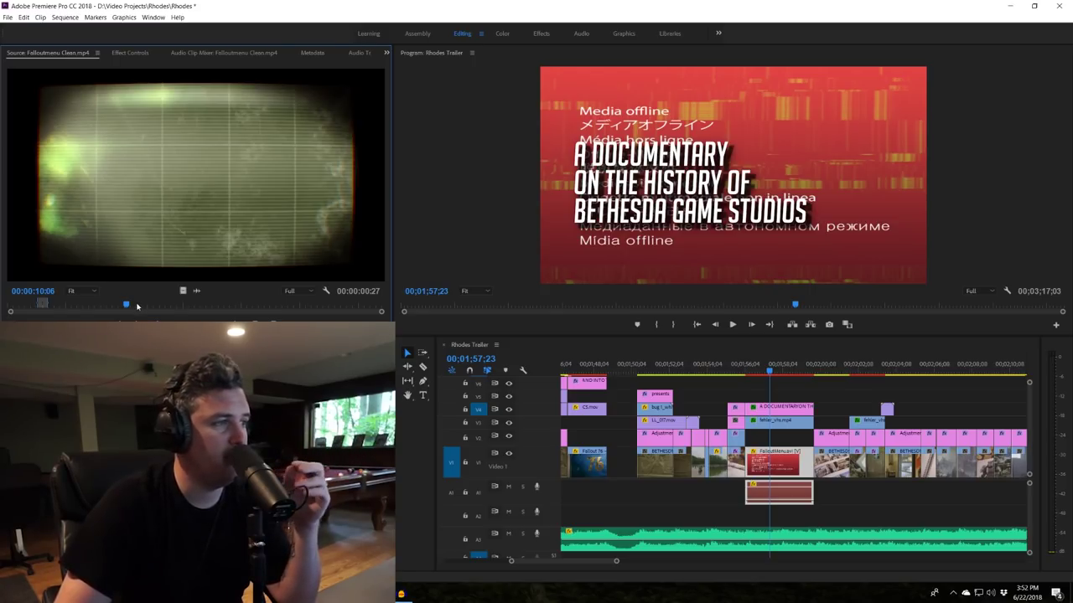
drag(130, 304, 193, 310)
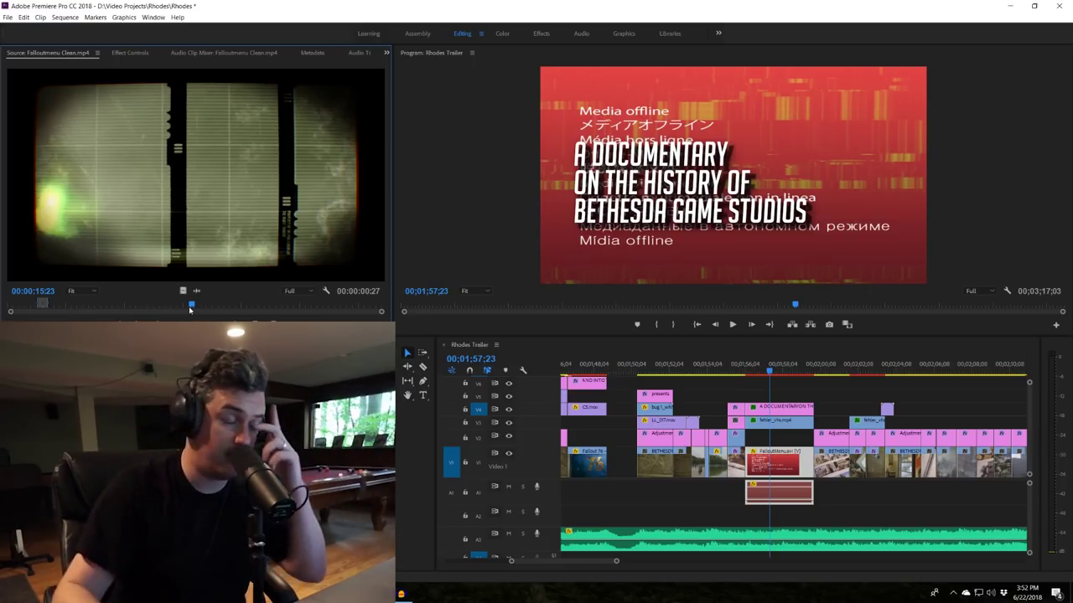
- Inspect the documentary title at 00;01;59;20 with video track V1 hidden, and show the track again
click(786, 369)
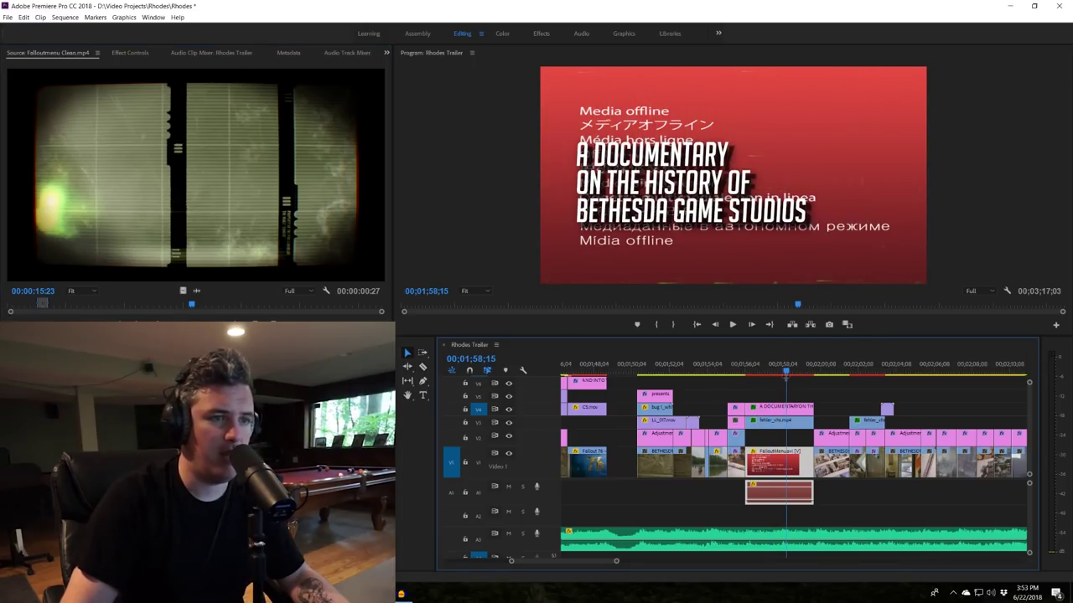
click(808, 370)
right_click(771, 414)
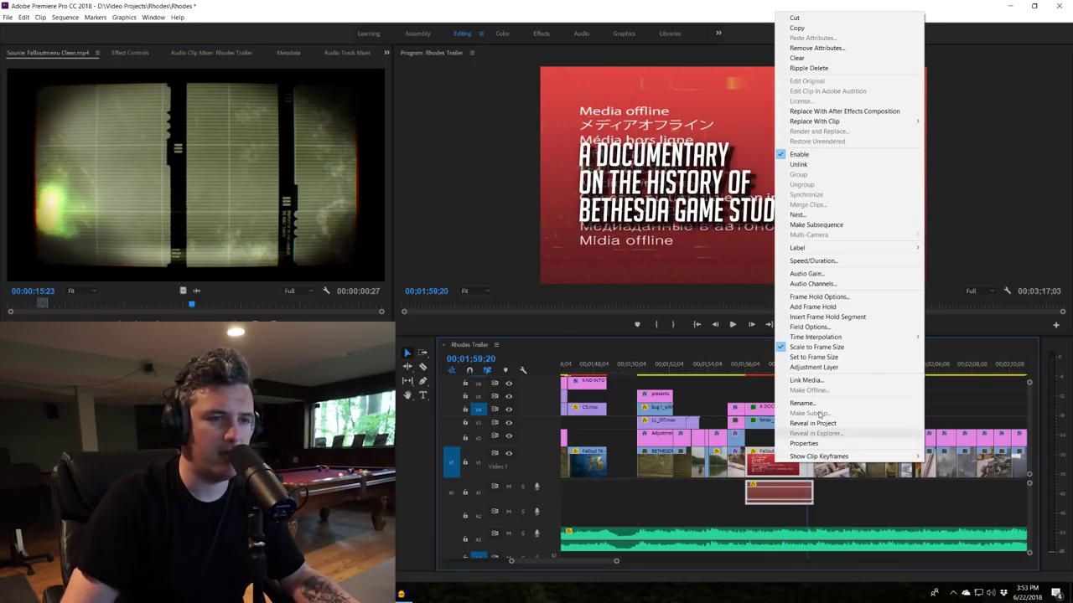
click(720, 498)
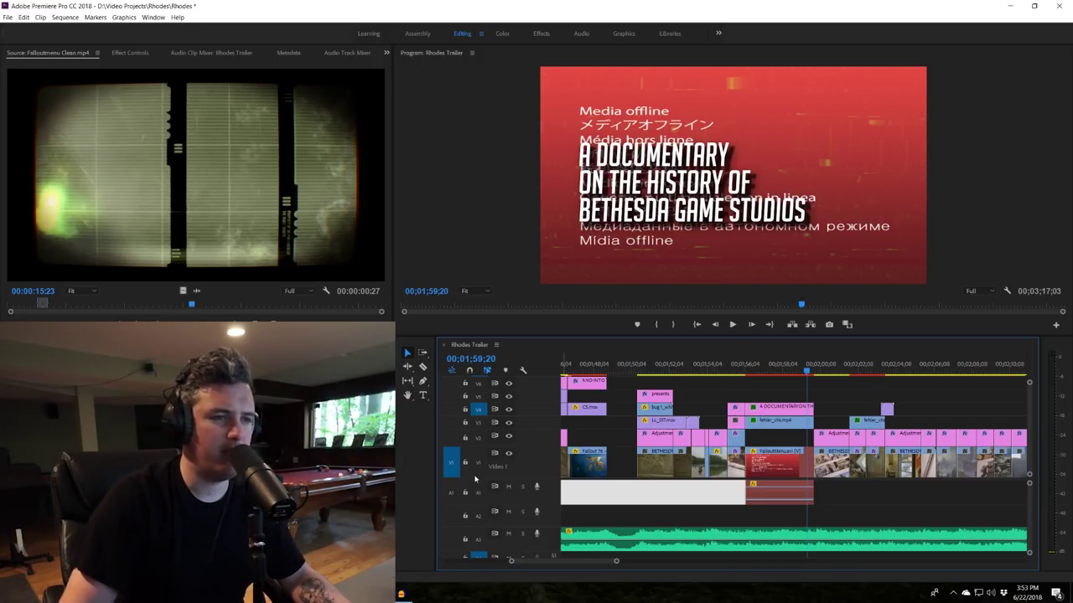
click(508, 454)
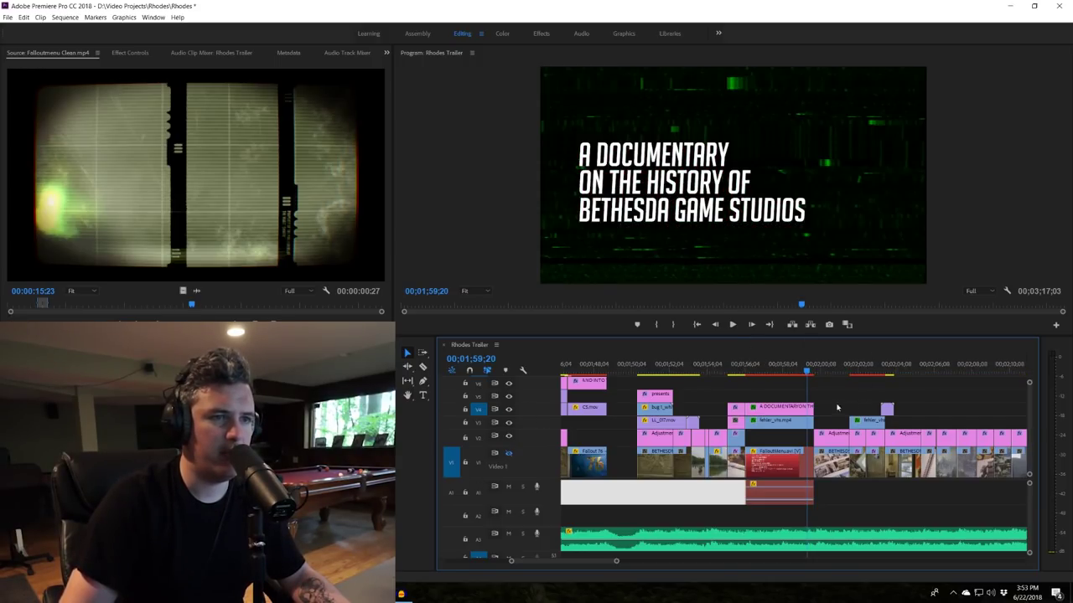
click(509, 453)
- Replay the noclip presents title from 00;01;50;38 to 00;01;51;45 and return to its beginning
click(643, 370)
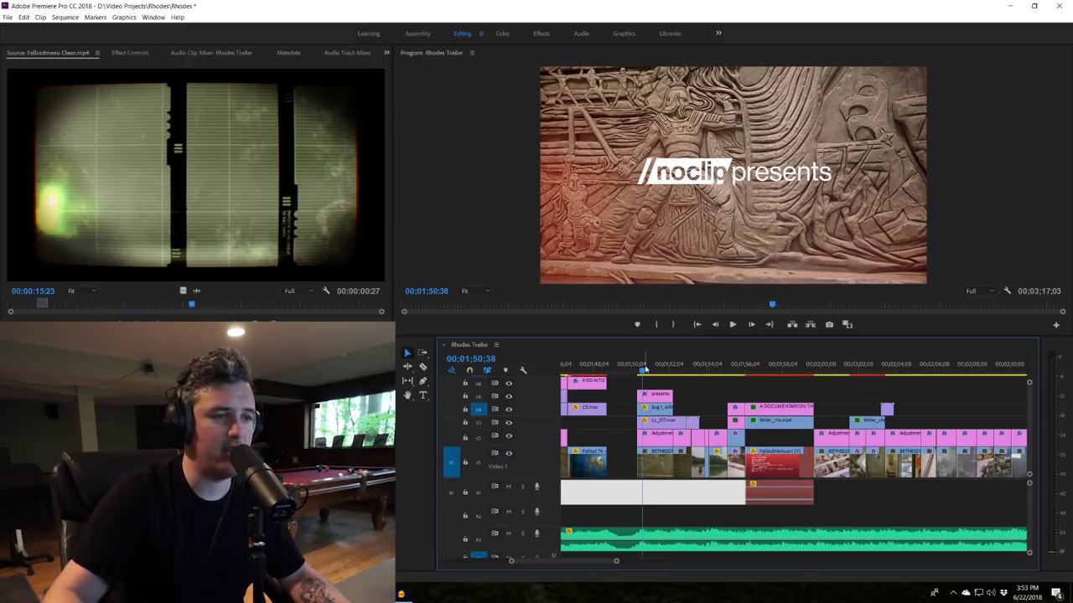
key(space)
key(space)
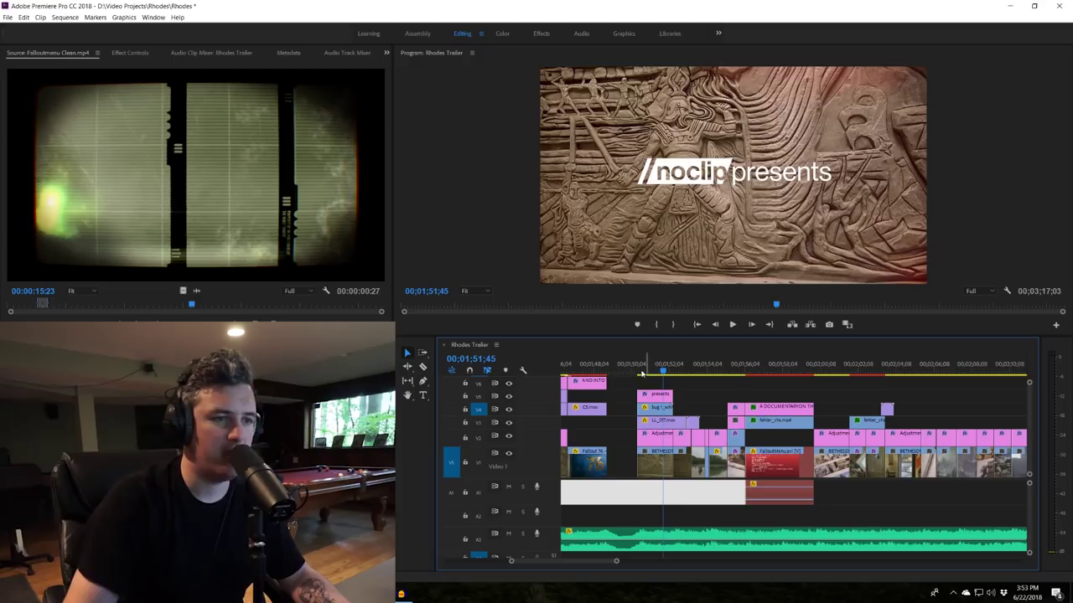
click(638, 370)
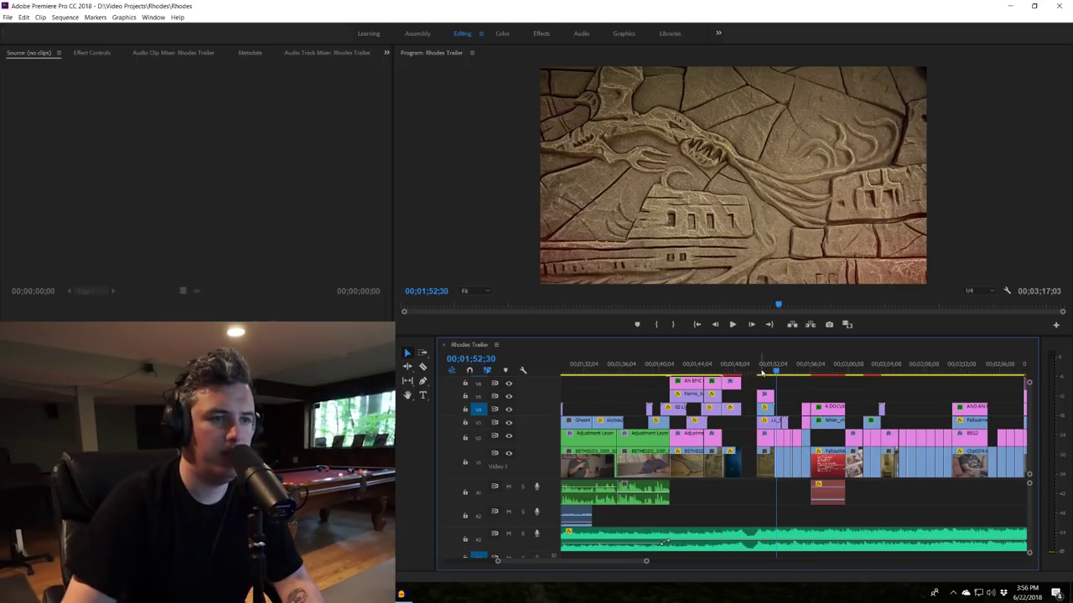
- Play from black at 00;01;50;14 to the reflecting pool shot at 00;01;54;37, and return to the carved mural at 00;01;52;44
drag(756, 371, 753, 372)
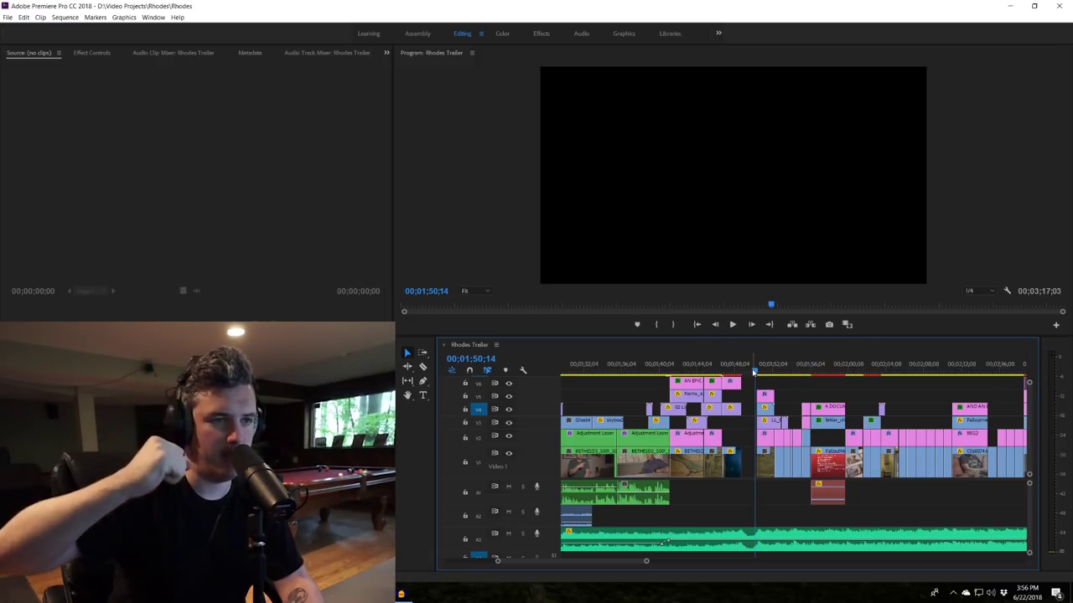
key(space)
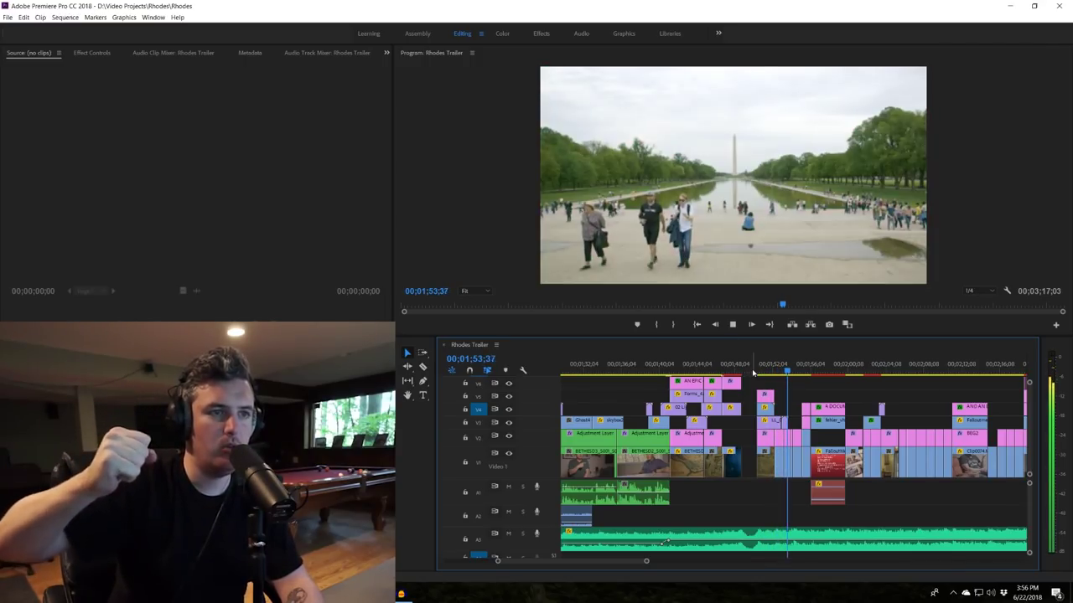
key(space)
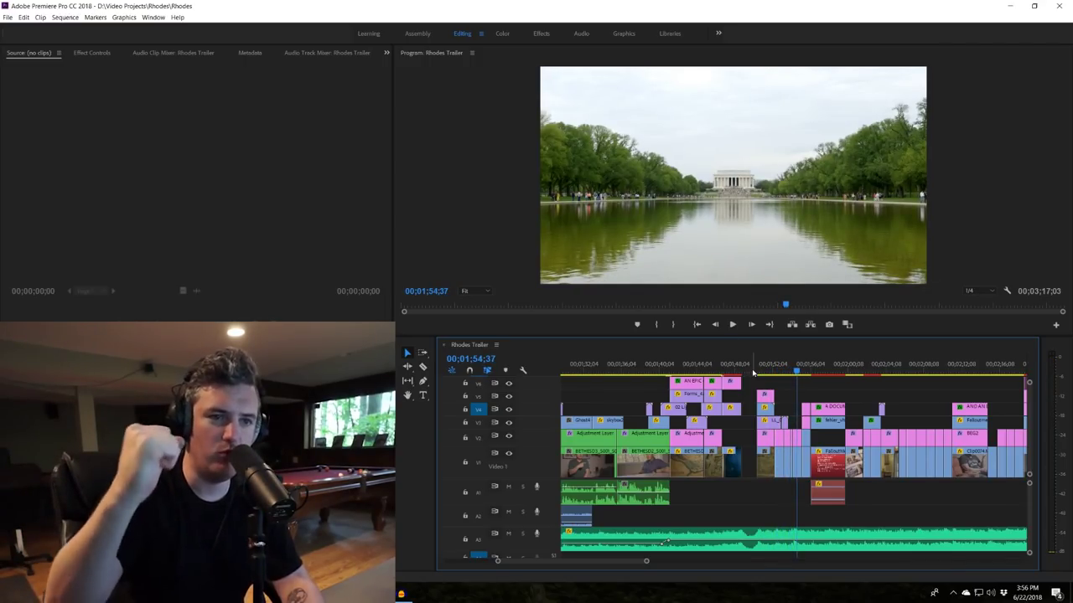
drag(797, 371, 792, 371)
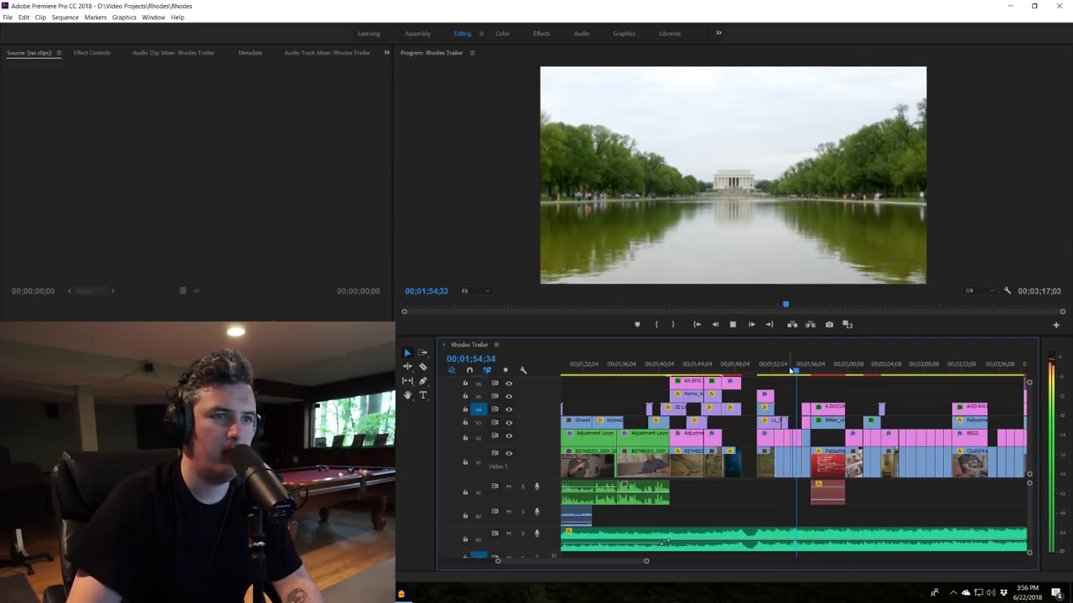
click(779, 369)
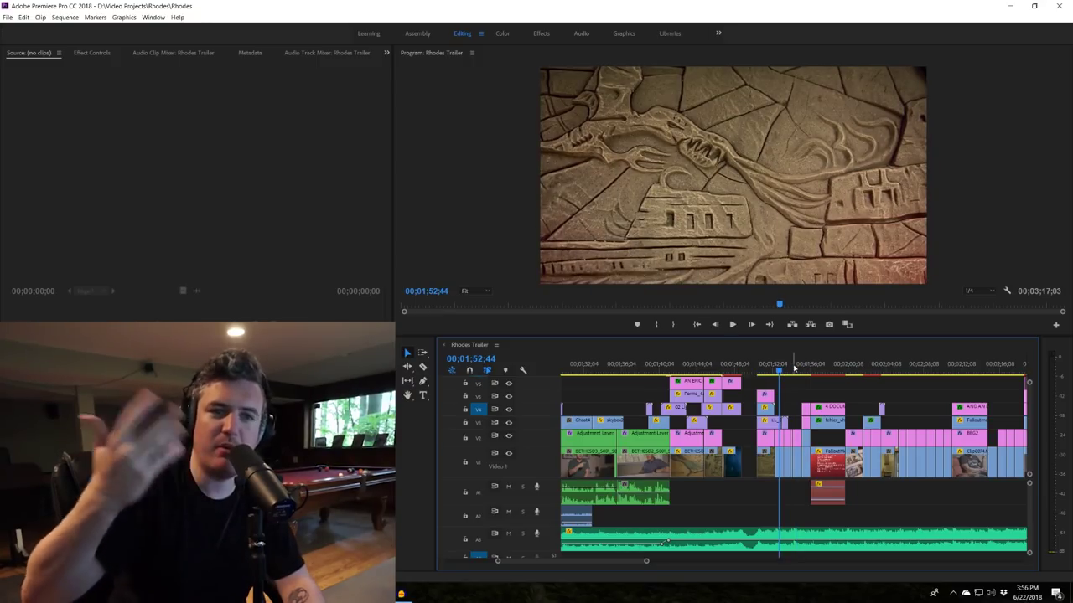
scroll(830, 411, down, 5)
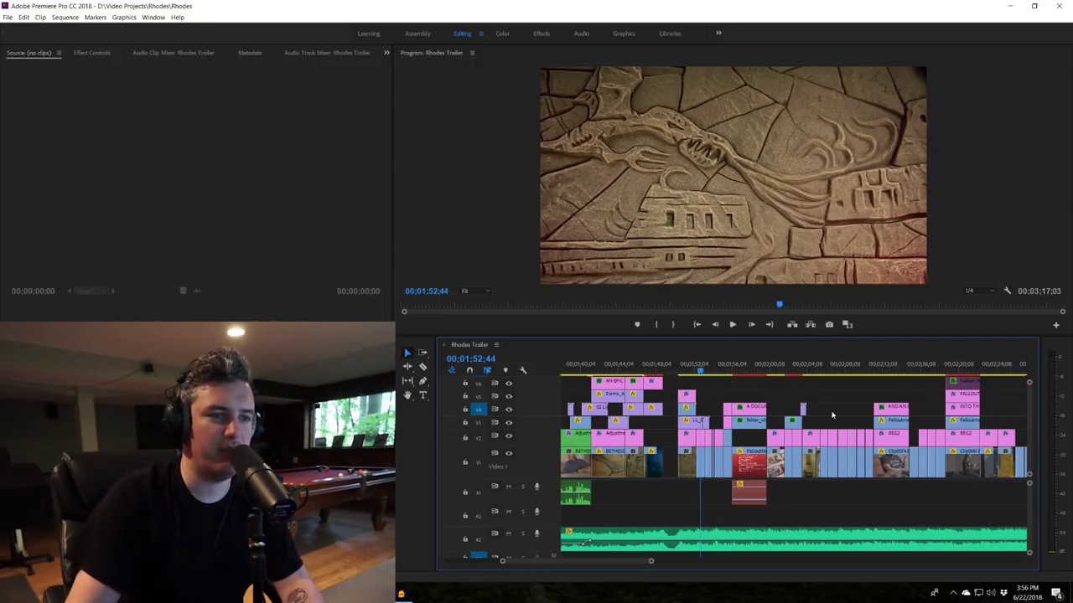
- Play from the carved mural past the documentary title at 00;01;58;16 and on to the FALLOUT 76 title at 00;02;20;07
key(space)
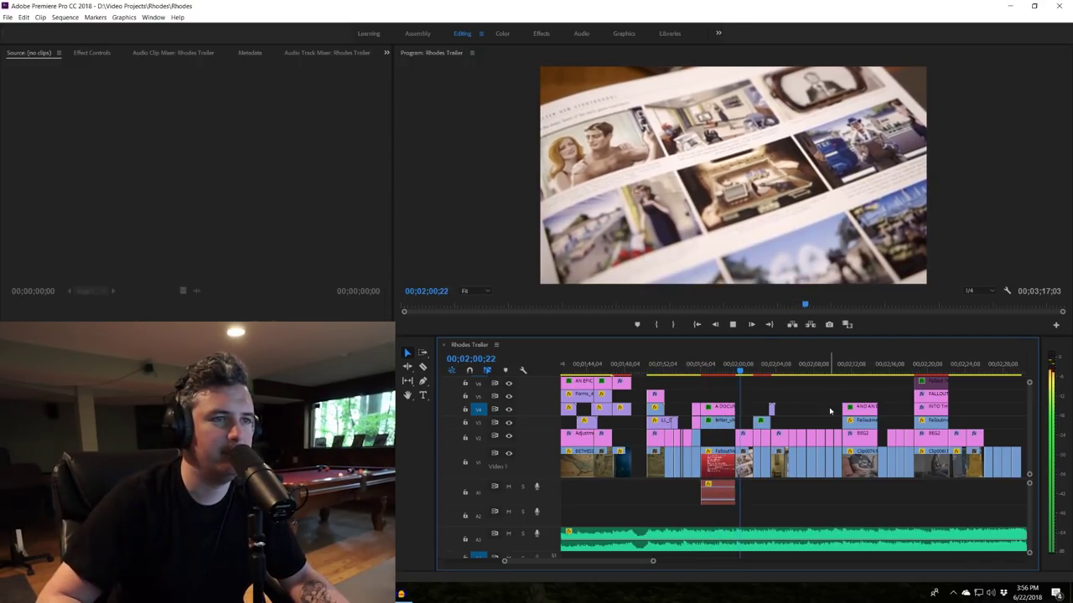
key(space)
key(space)
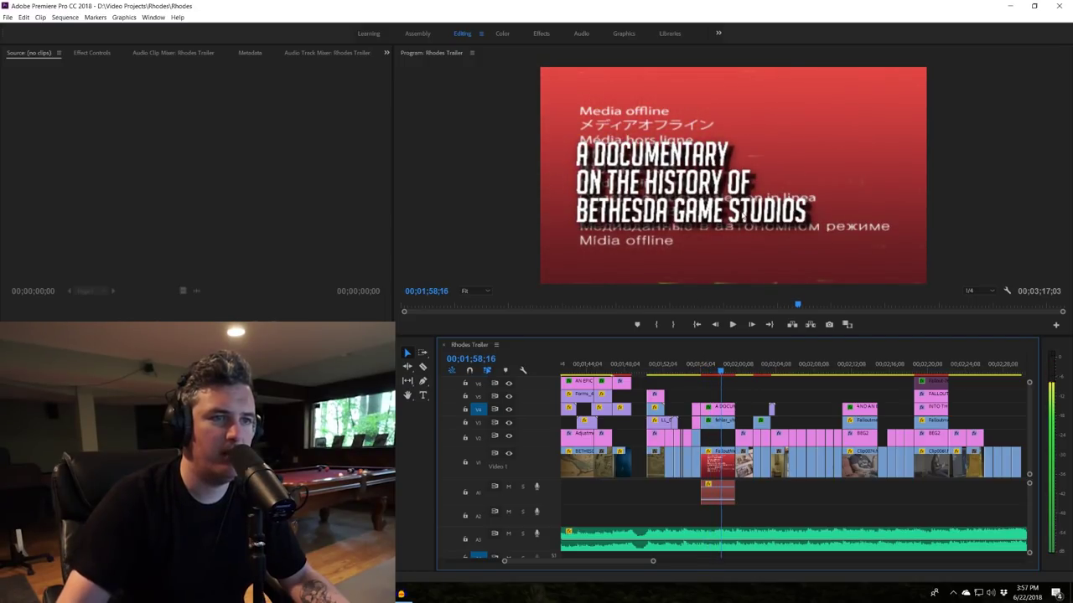
key(space)
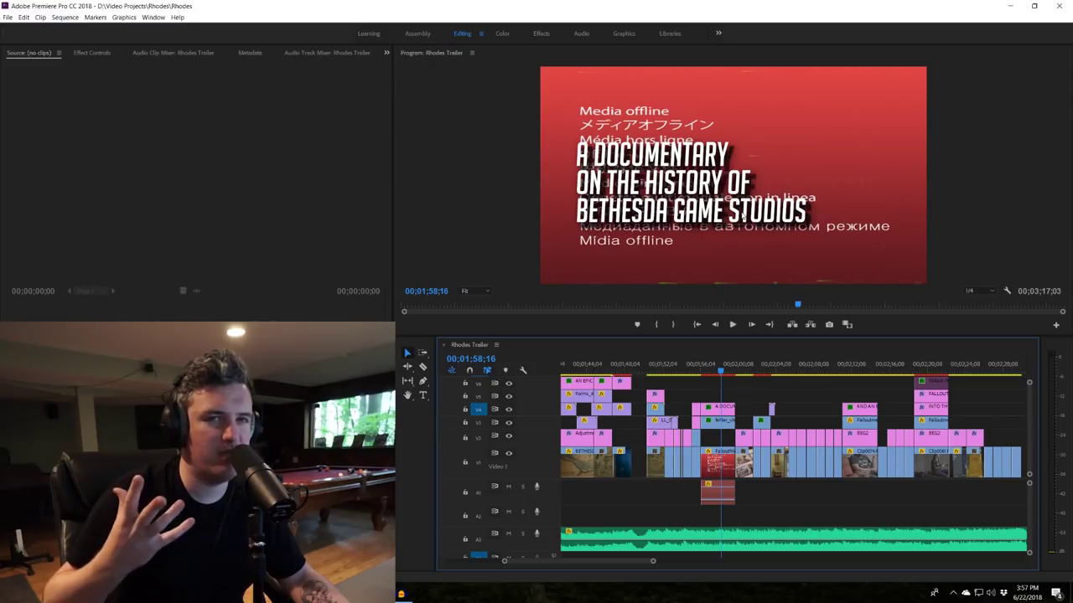
key(space)
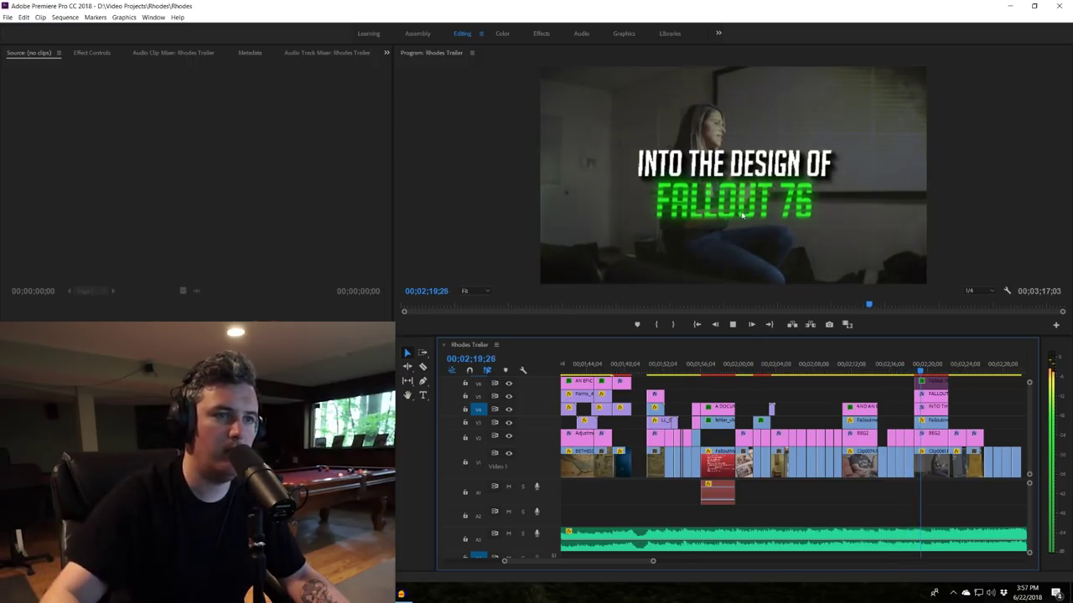
key(space)
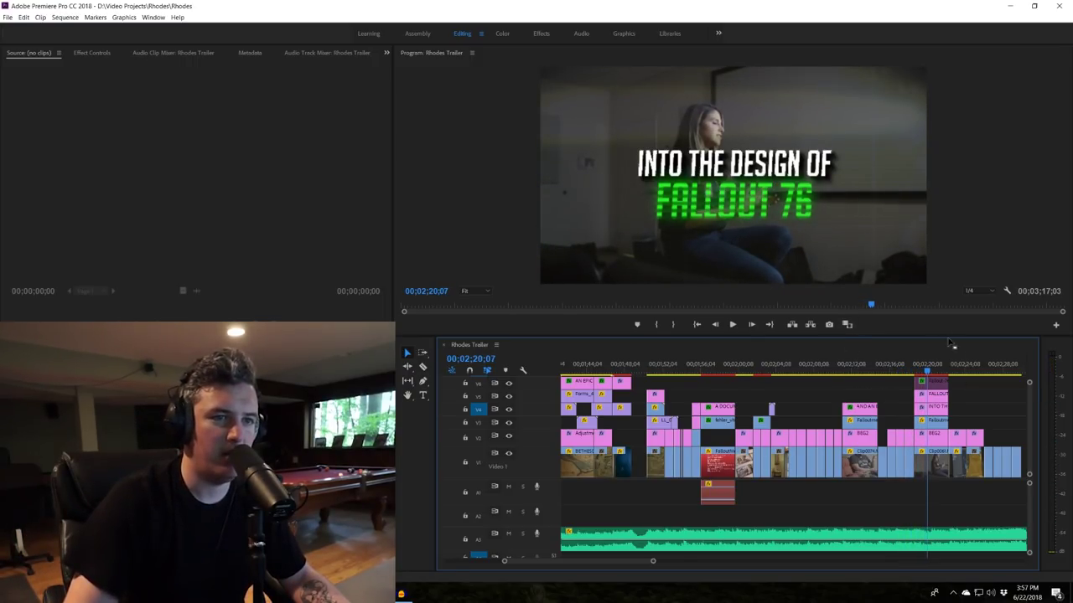
- Check the FALLOUT 76 title at 00;02;21;30 and go back to the illustrated page spread at 00;02;01;03
click(982, 292)
click(987, 357)
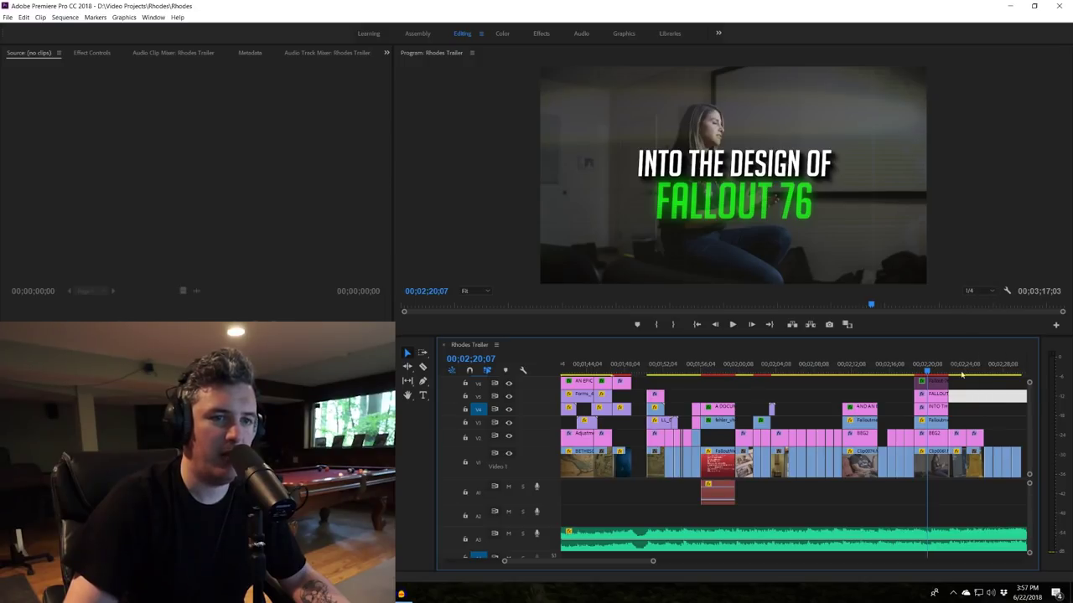
click(940, 369)
scroll(775, 379, down, 2)
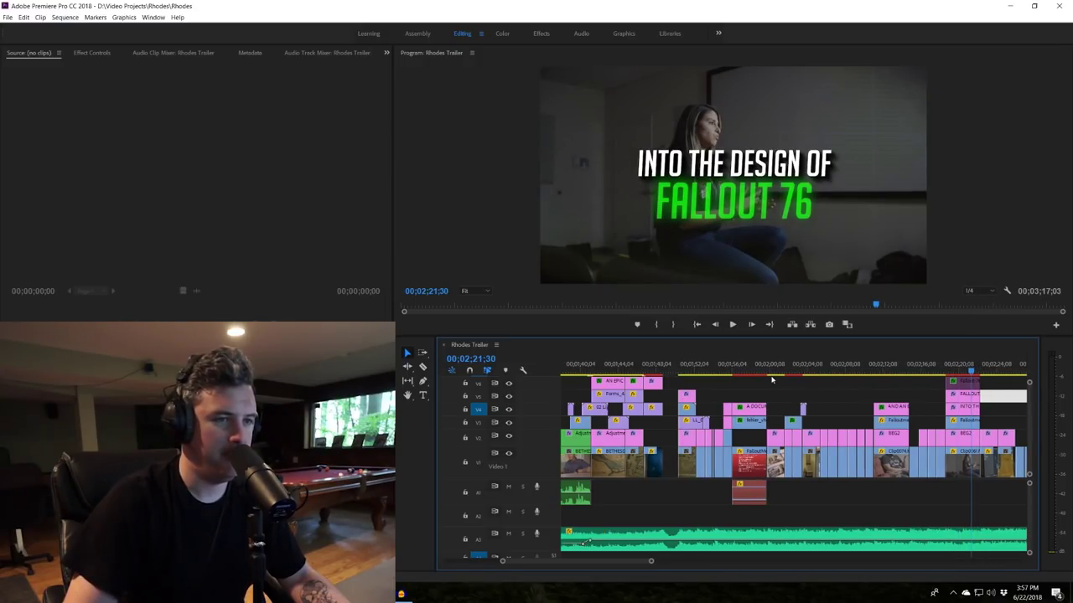
drag(719, 371, 717, 370)
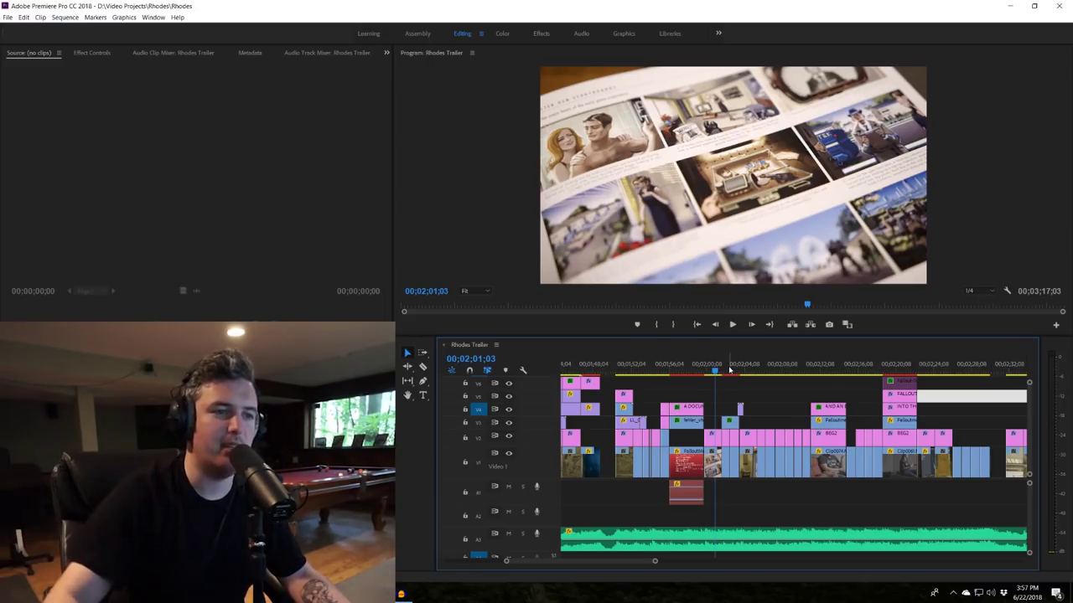
- Play from the illustrated page spread to the AND AN EXCLUSIVE title, and compare that title with the INTO THE DESIGN OF FALLOUT 76 title
key(space)
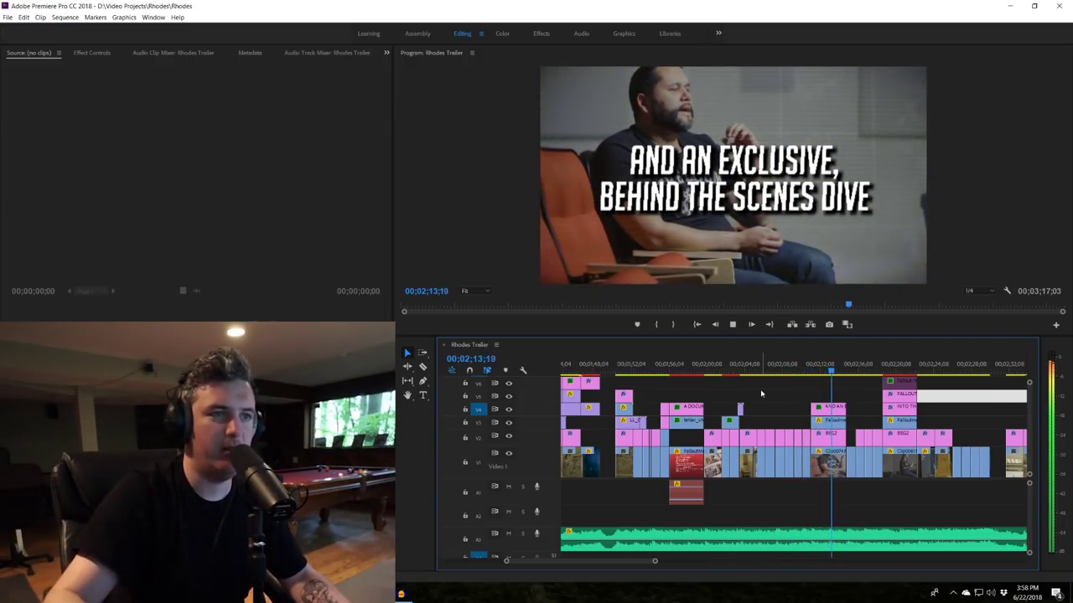
click(861, 372)
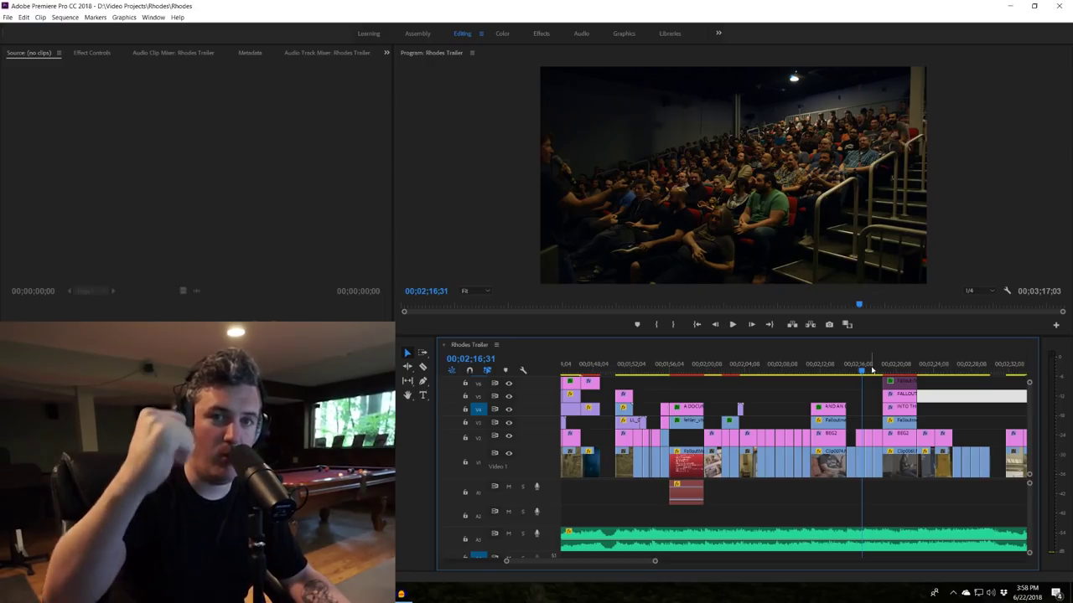
click(826, 371)
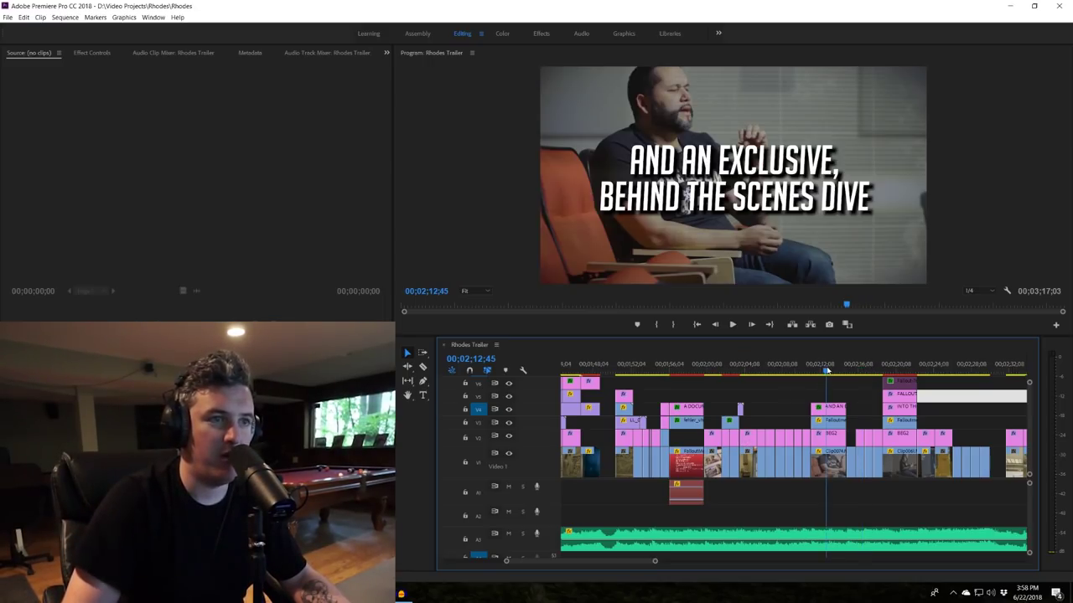
click(902, 366)
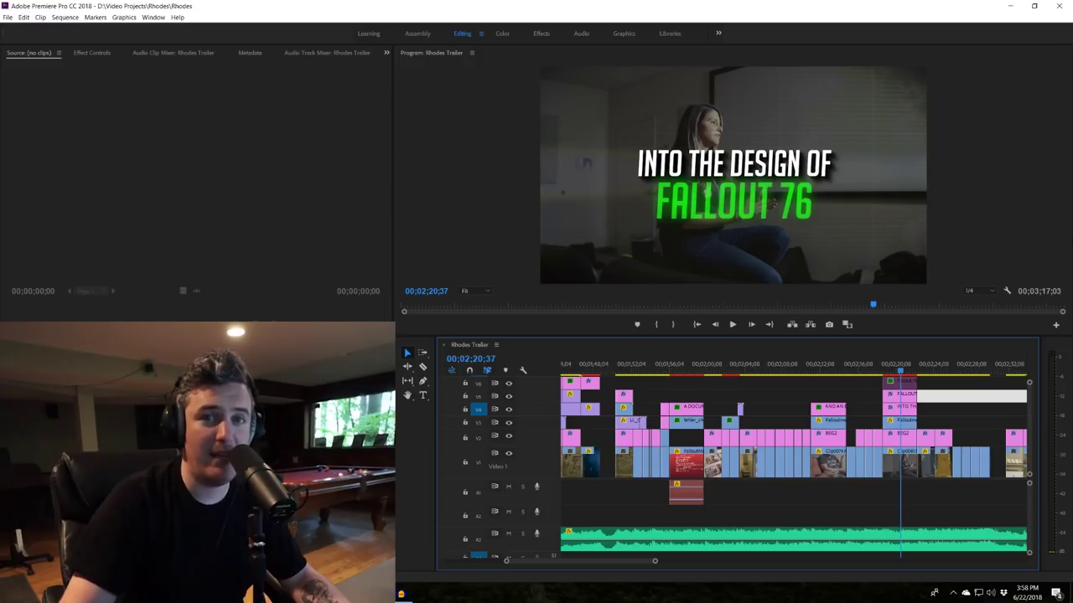
click(837, 365)
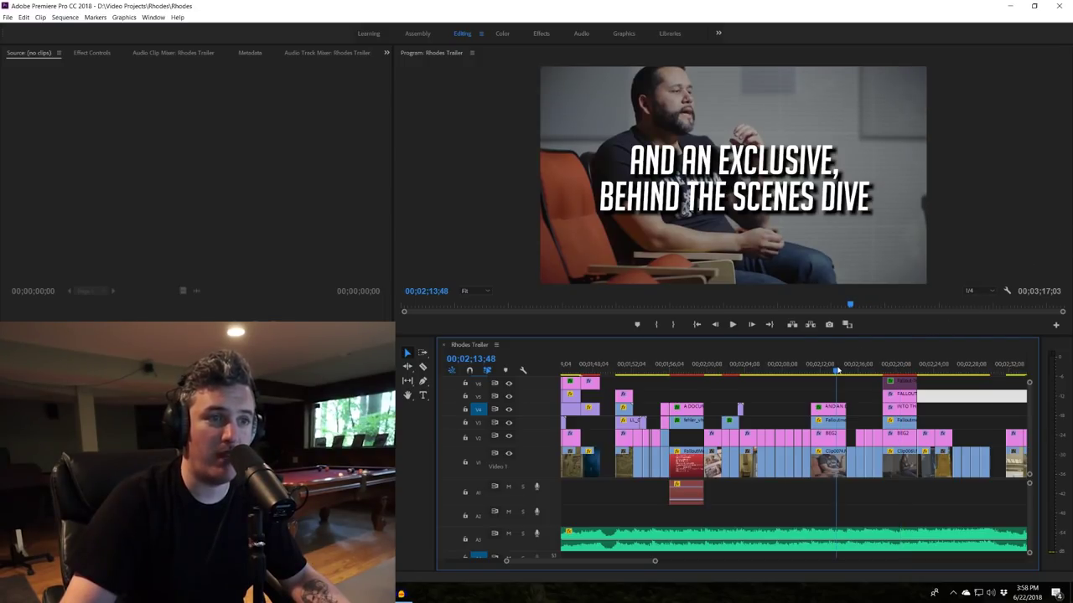
click(897, 365)
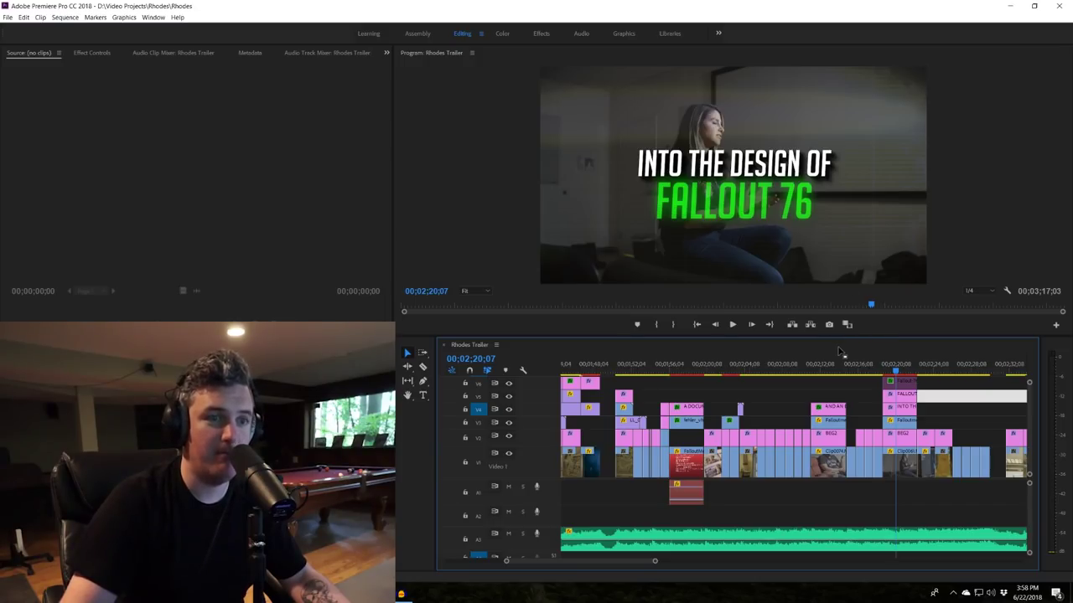
click(817, 365)
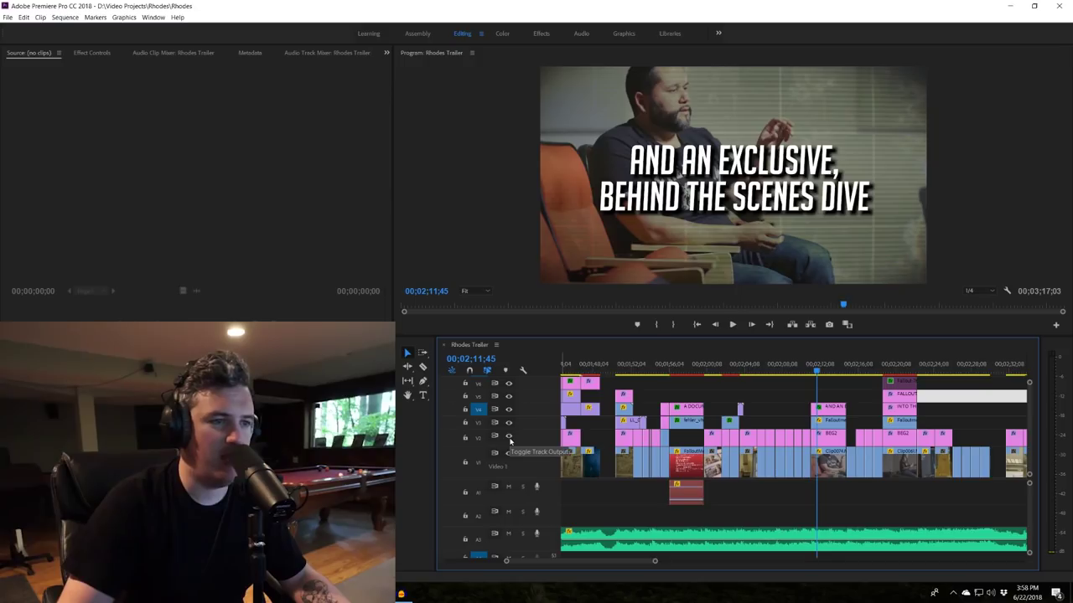
- Toggle title track V4 off and on, hide overlay track V3, and play the AND AN EXCLUSIVE title without its overlay
click(508, 409)
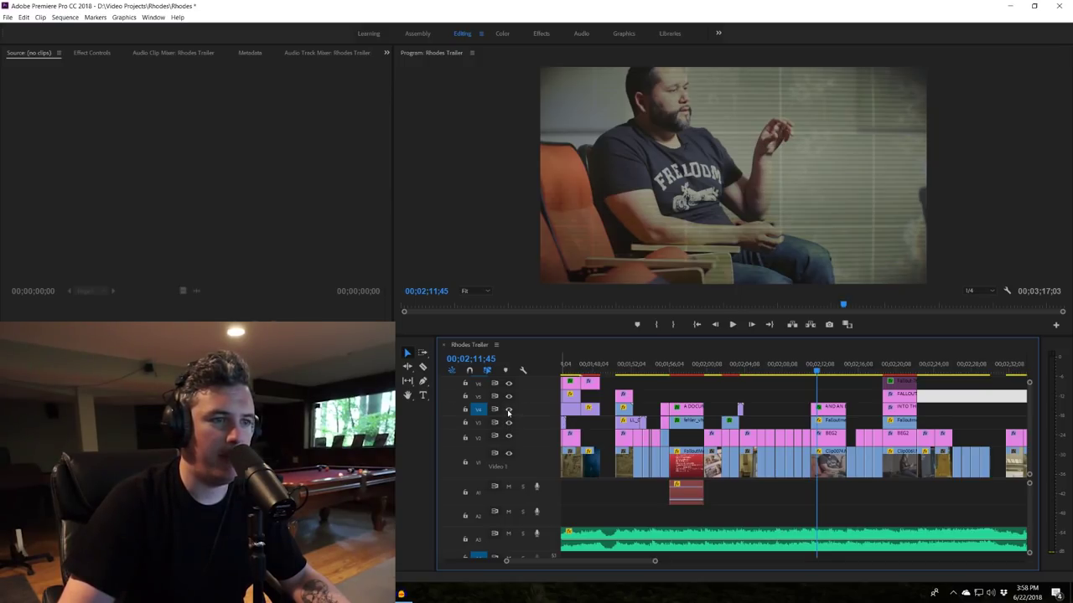
click(508, 410)
click(508, 423)
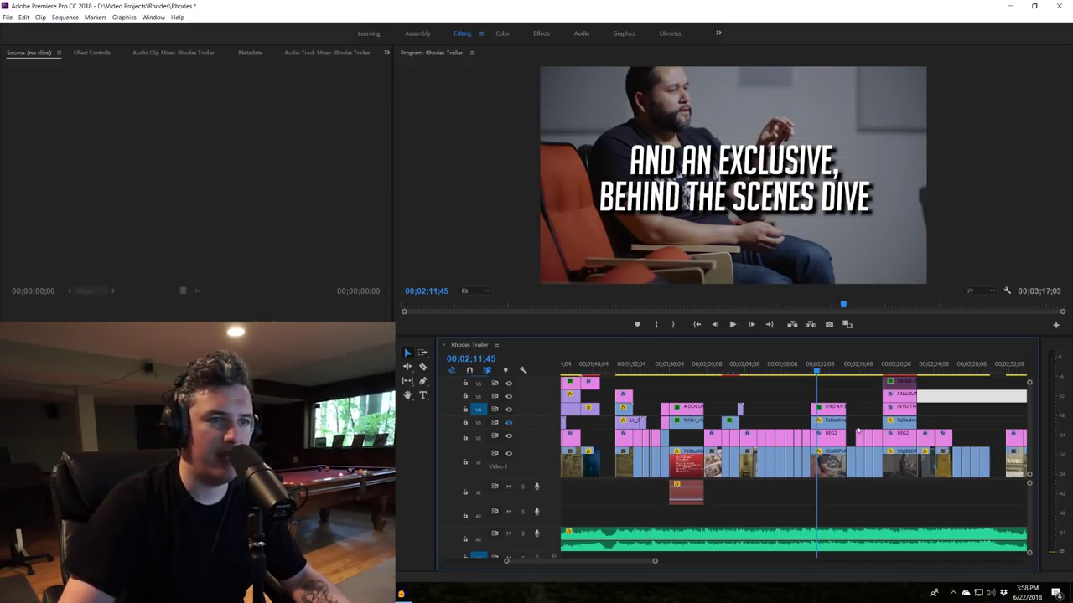
key(space)
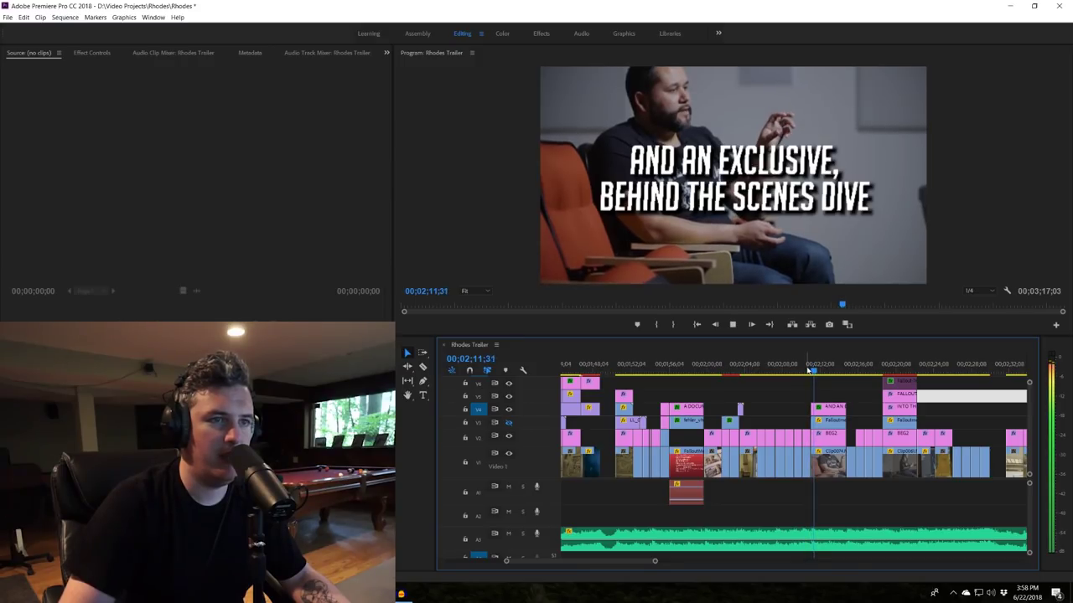
key(space)
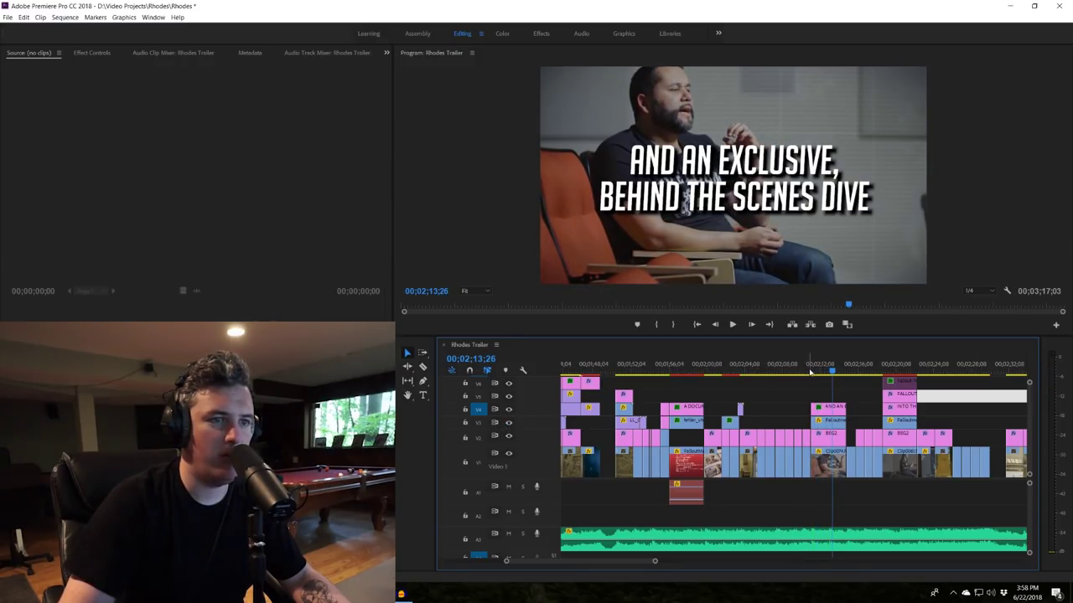
- Show the effect settings of the Falloutmenu overlay clip under the AND AN EXCLUSIVE title at 00;02;12;08
click(814, 367)
click(828, 420)
click(97, 52)
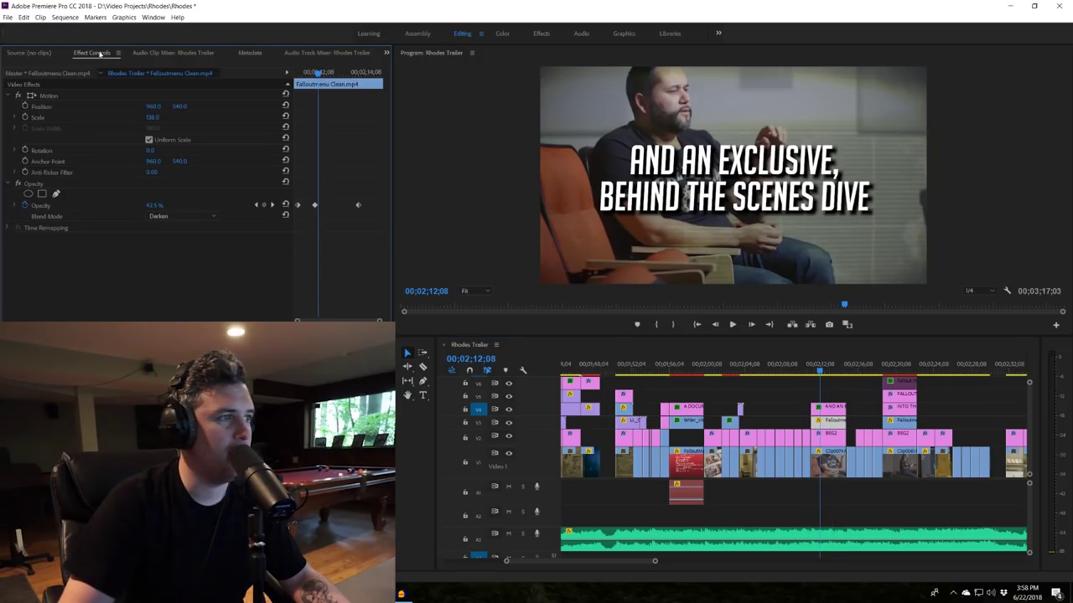
- Preview the AND AN EXCLUSIVE title with its menu overlay, and replay it from the camera operator shot at 00;02;10;18 to 00;02;13;02
key(shift+k)
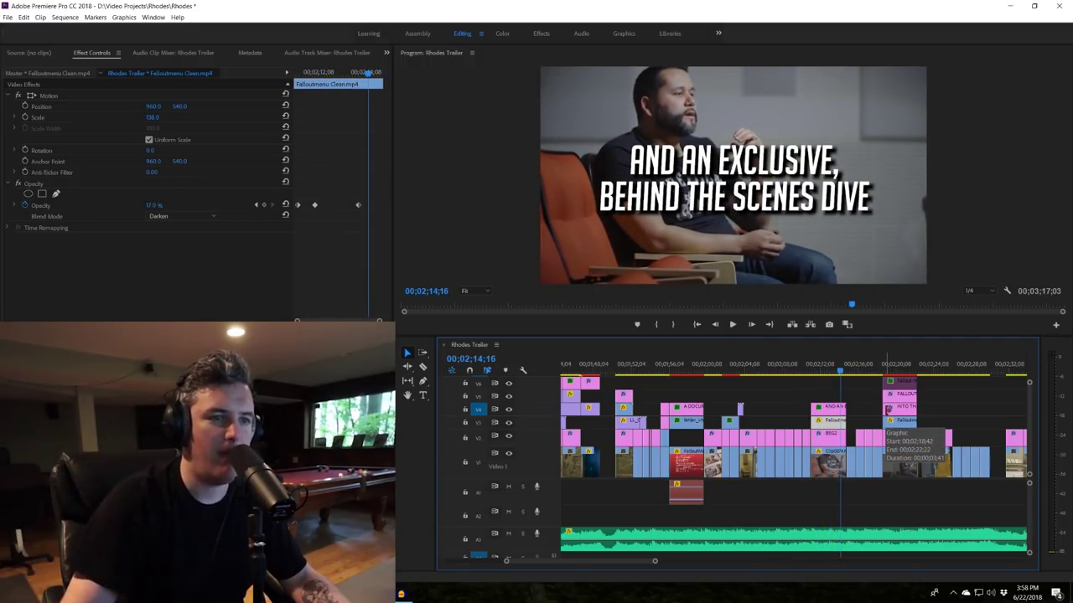
click(814, 370)
click(811, 365)
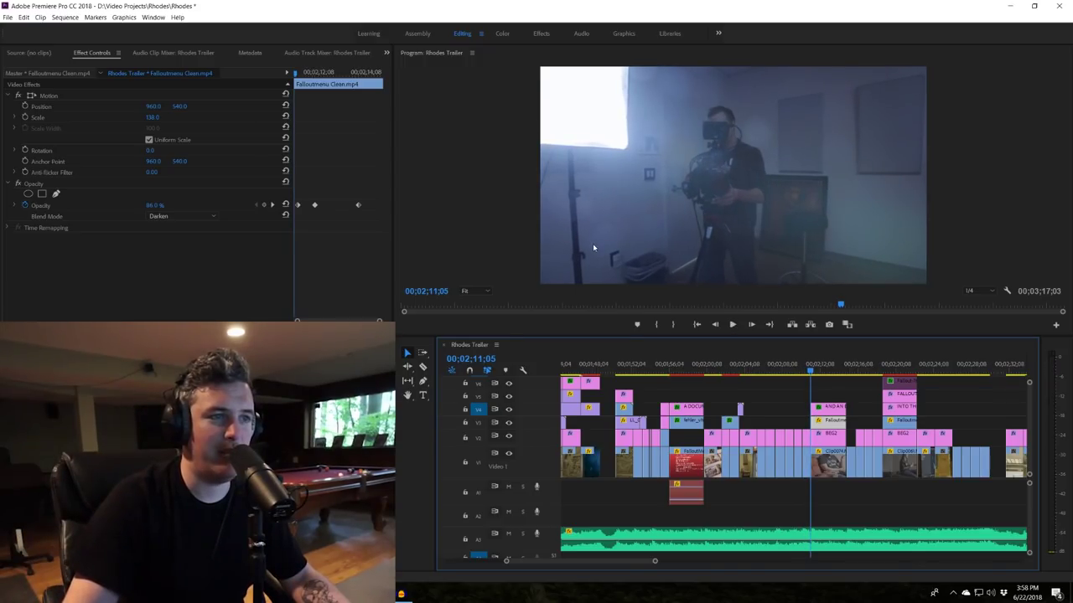
click(803, 370)
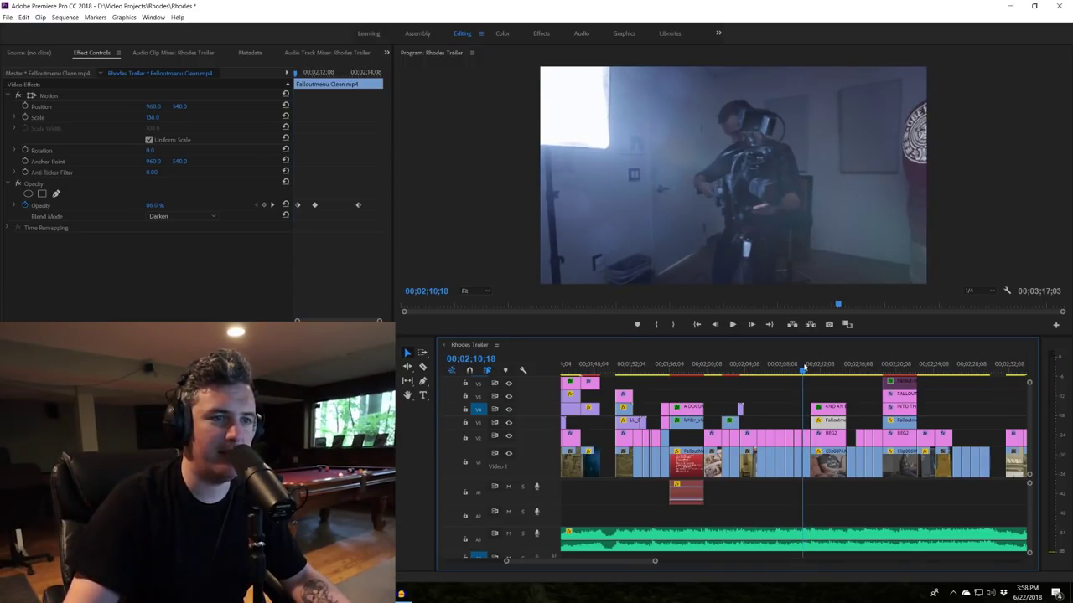
key(space)
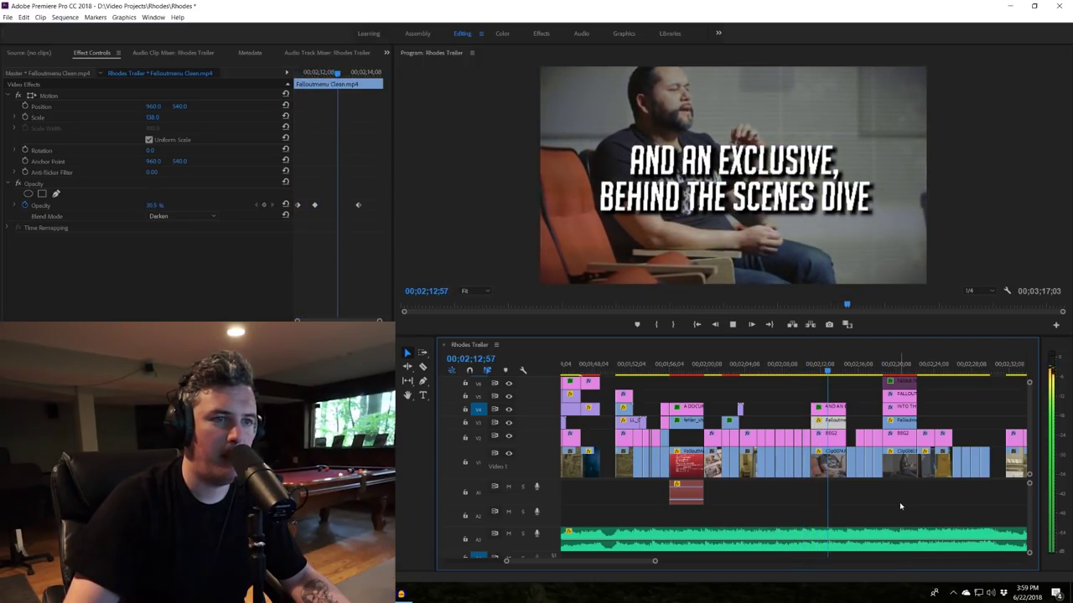
key(space)
- Play from the AND AN EXCLUSIVE title at 00;02;13;02 through the following cuts to the film crew shot at 00;02;18;13
scroll(936, 491, down, 2)
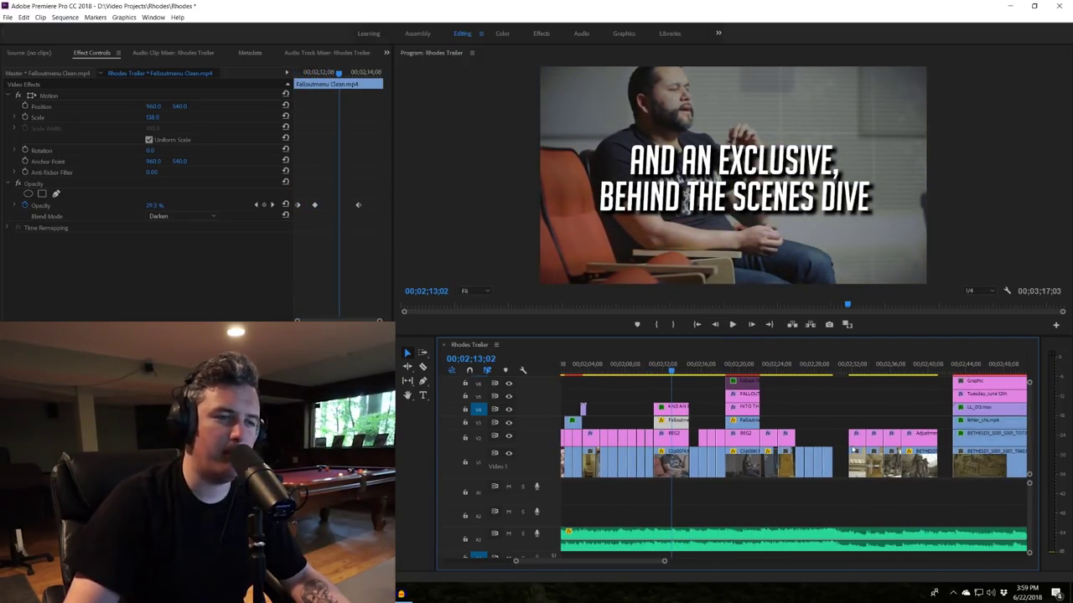
key(space)
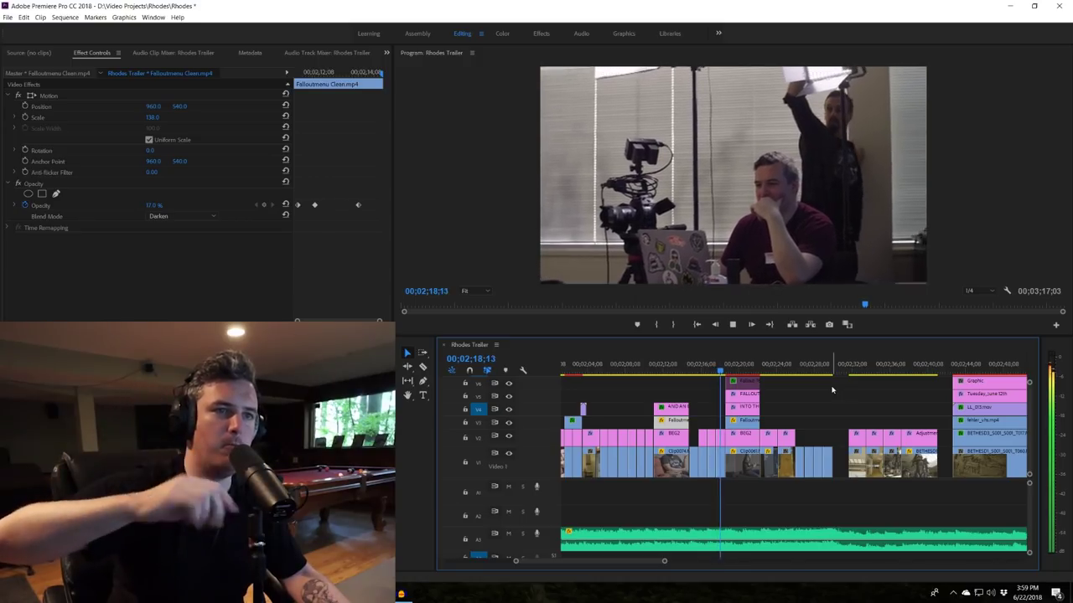
key(space)
- Return to 00;02;14;38 and play in short bursts across the cuts from the title to the computer desk and the theatre audience at 00;02;16;37
click(687, 369)
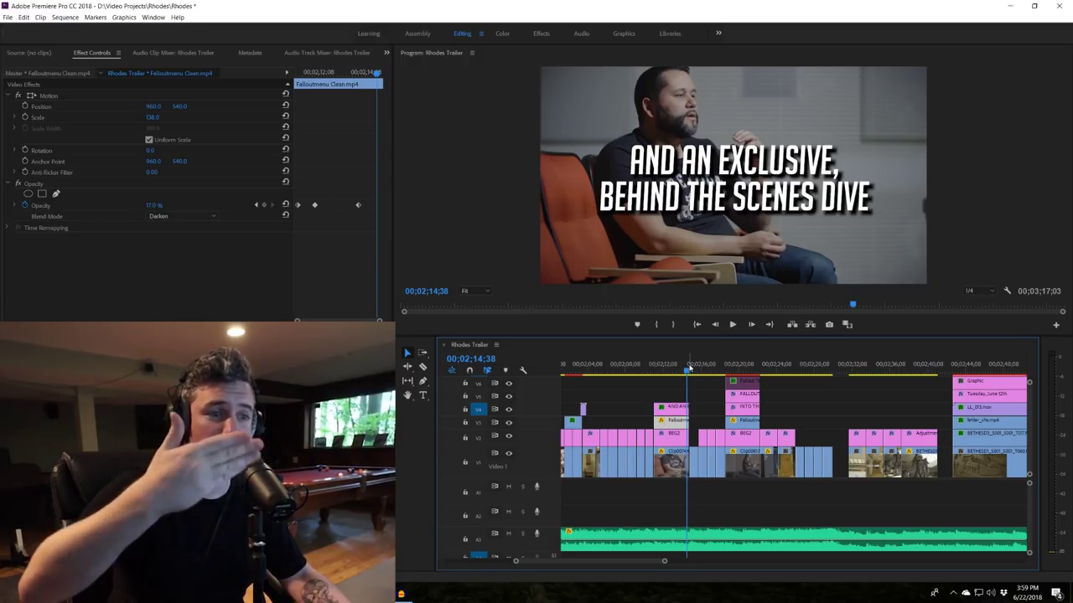
key(space)
key(space)
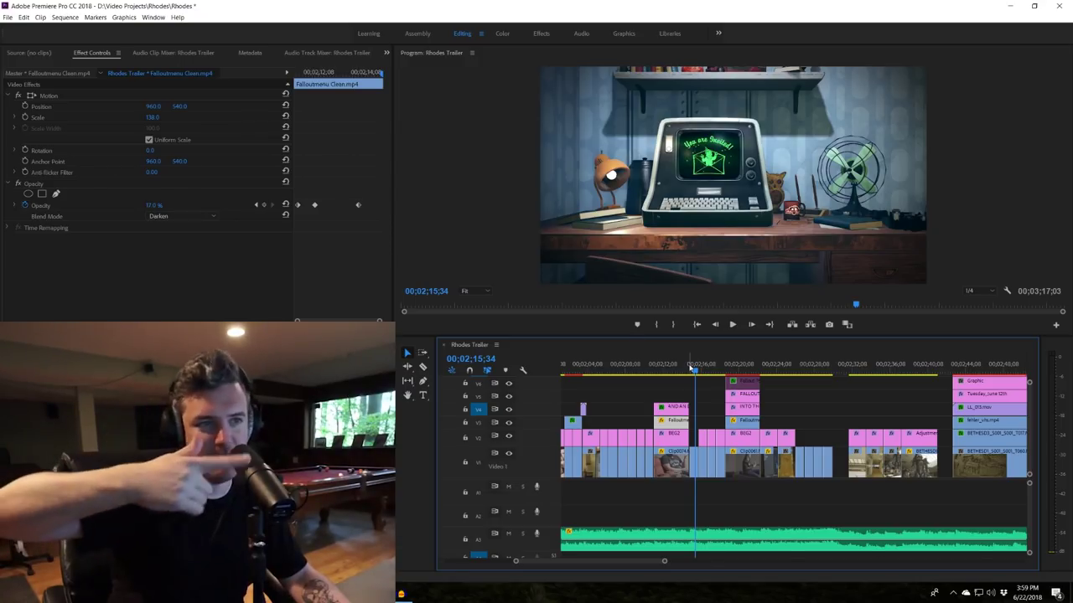
key(space)
key(space)
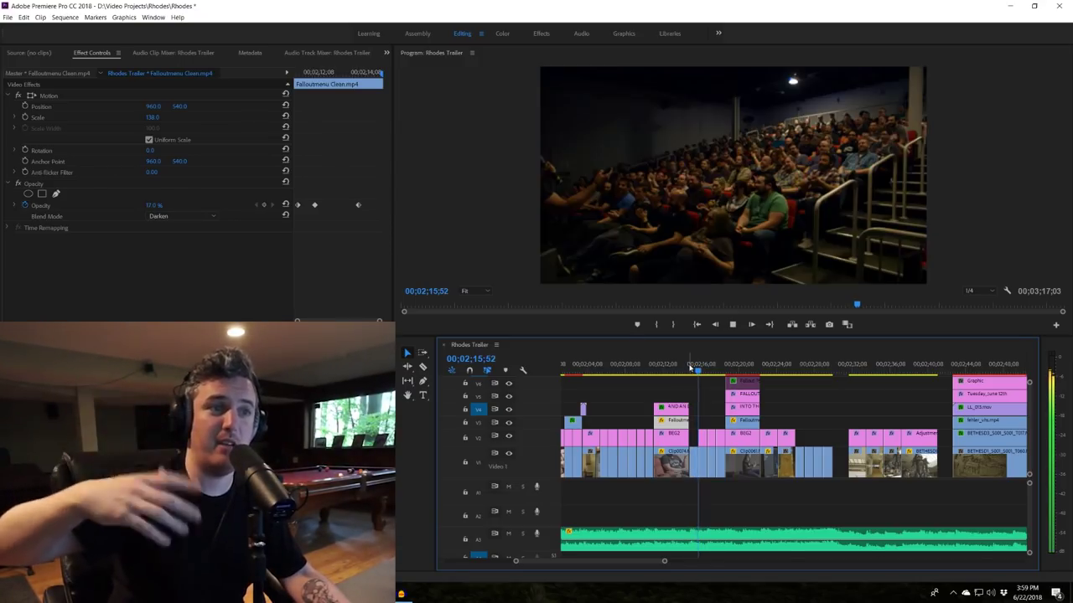
key(space)
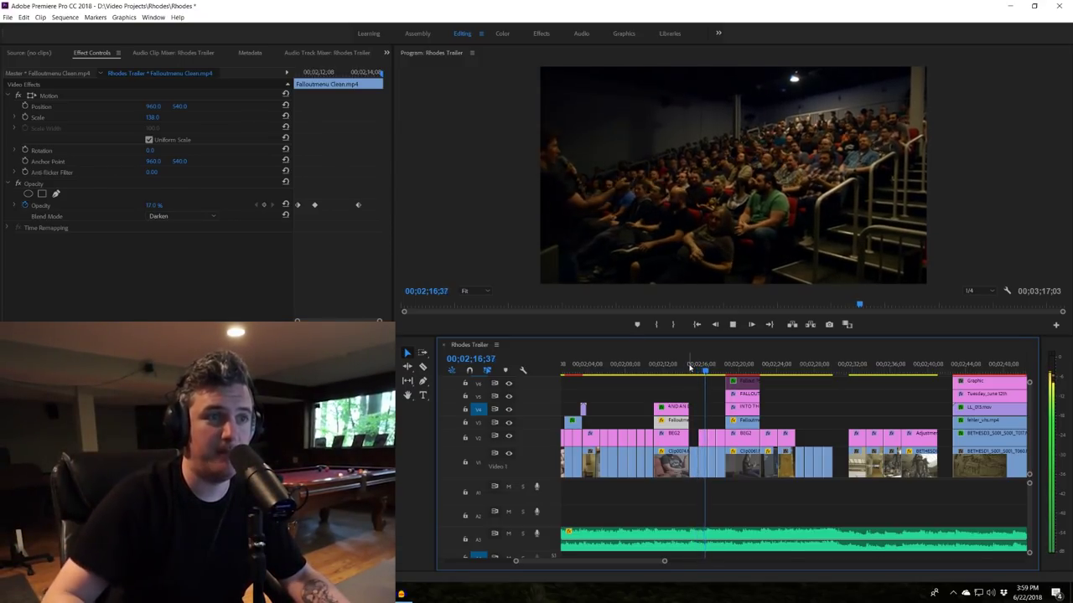
- Play to the GAME OF THE YEAR photo at 00;02;25;09, and check the FALLOUT 76 title at 00;02;19;48 and the wireframe shot at 00;02;23;18
key(space)
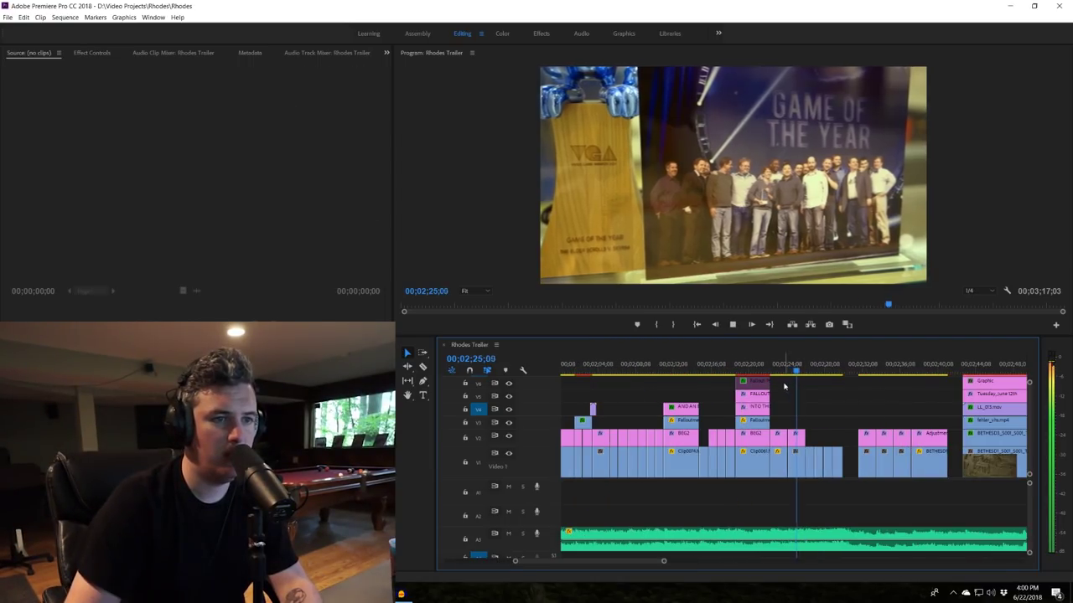
drag(785, 366, 745, 367)
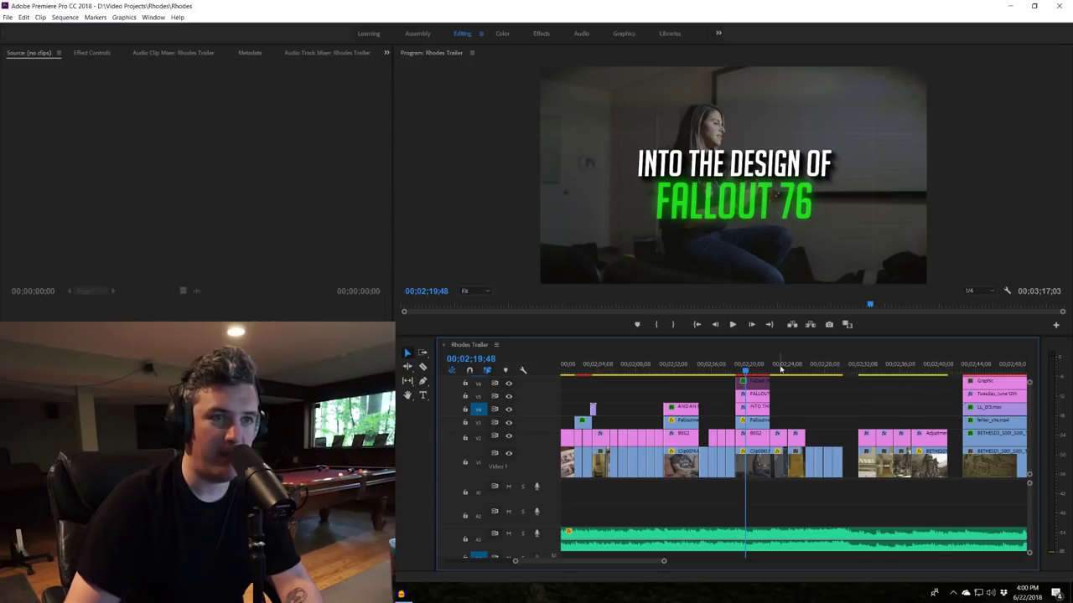
click(780, 369)
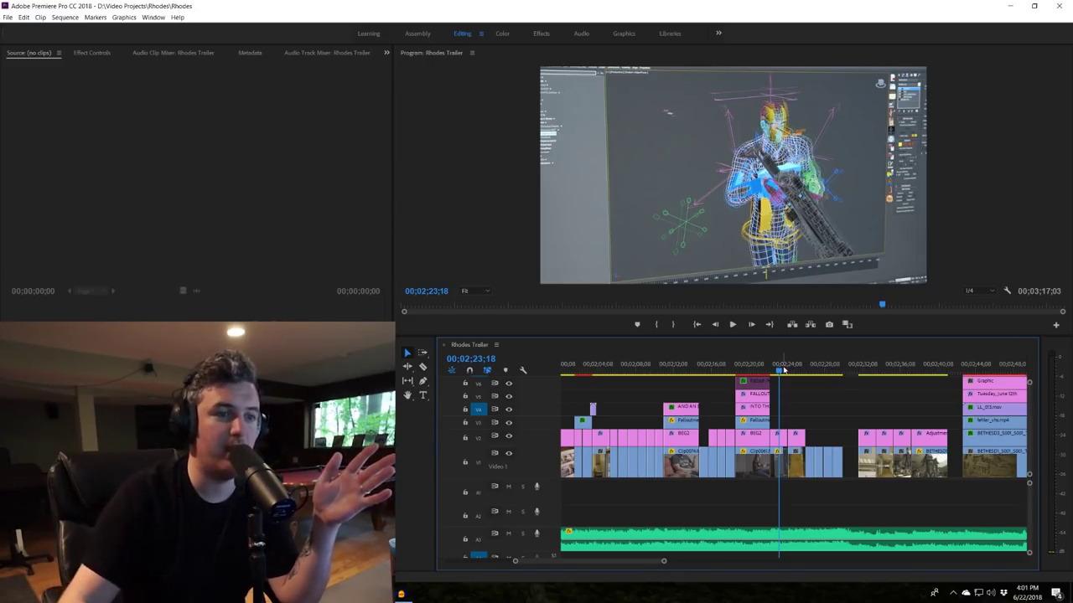
- Scrub the zoom in the wireframe character shot and play it from 00;02;22;35 to 00;02;23;41
drag(779, 371, 776, 369)
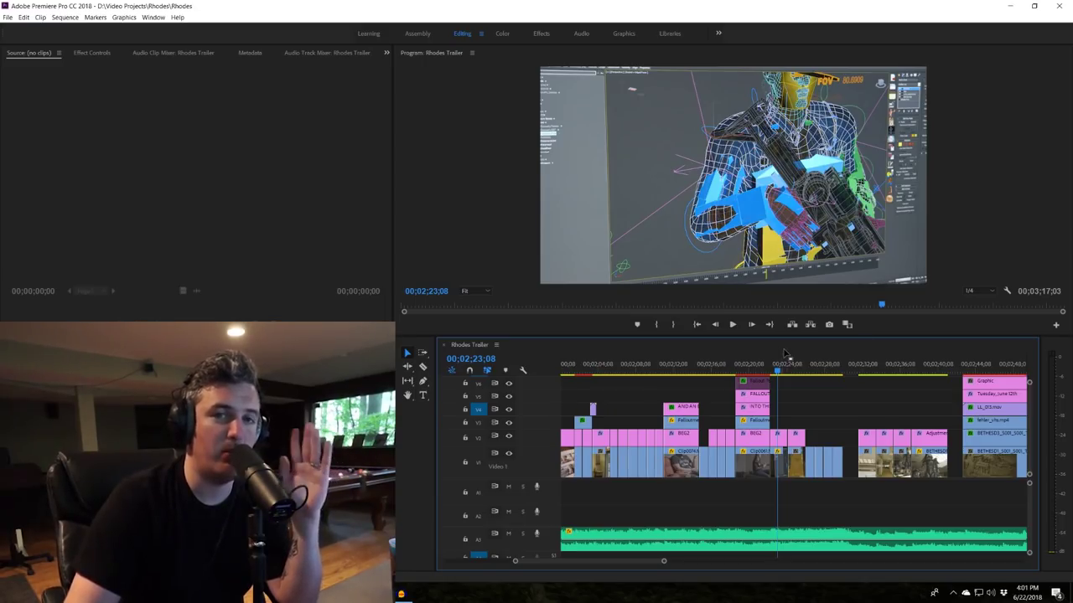
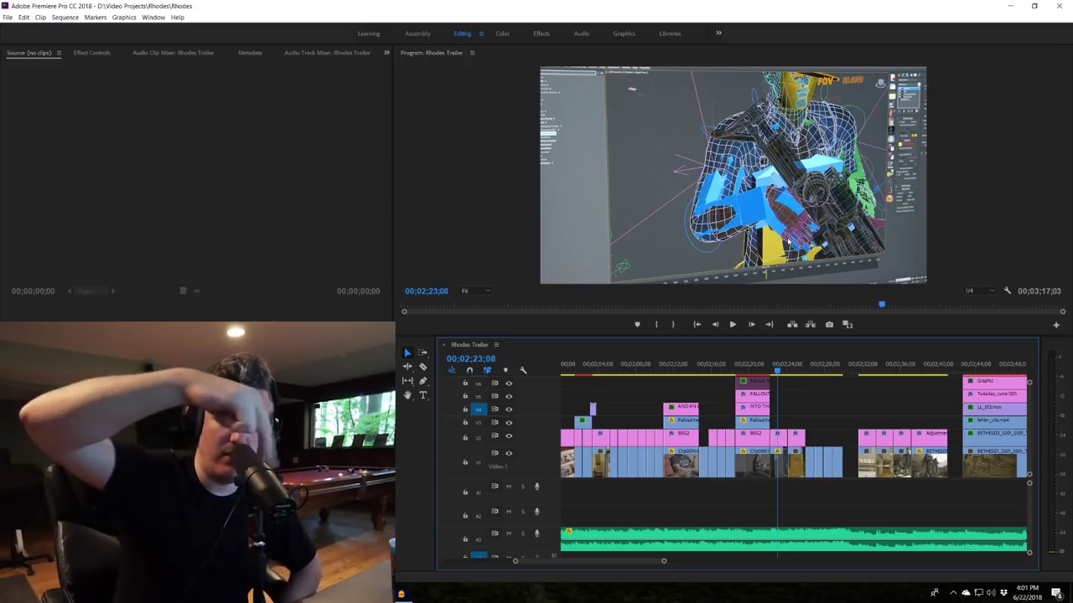
drag(778, 371, 778, 371)
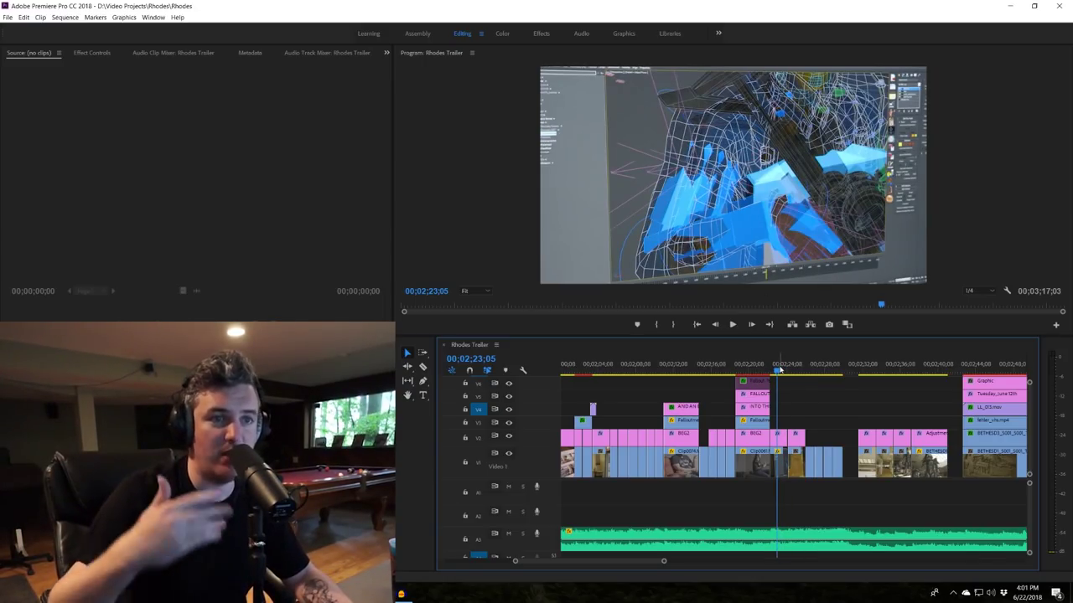
drag(773, 379, 781, 370)
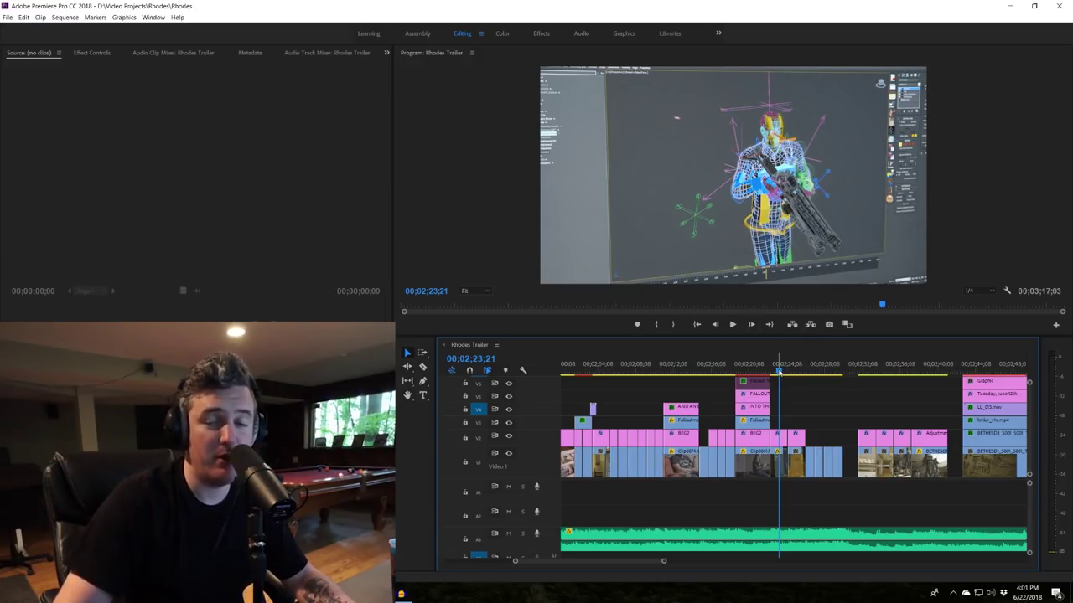
drag(779, 373, 773, 370)
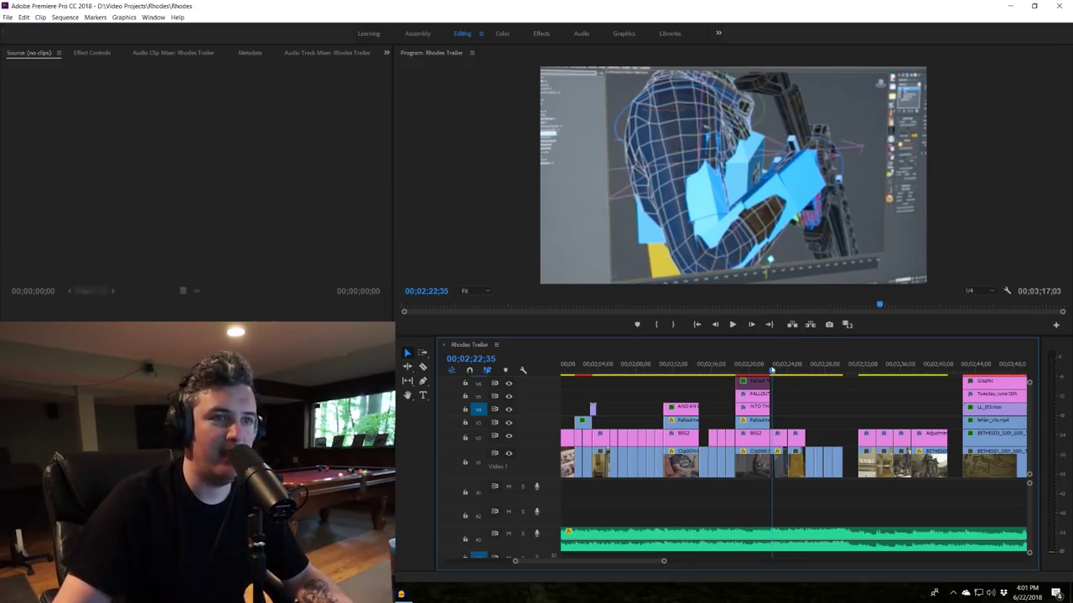
key(space)
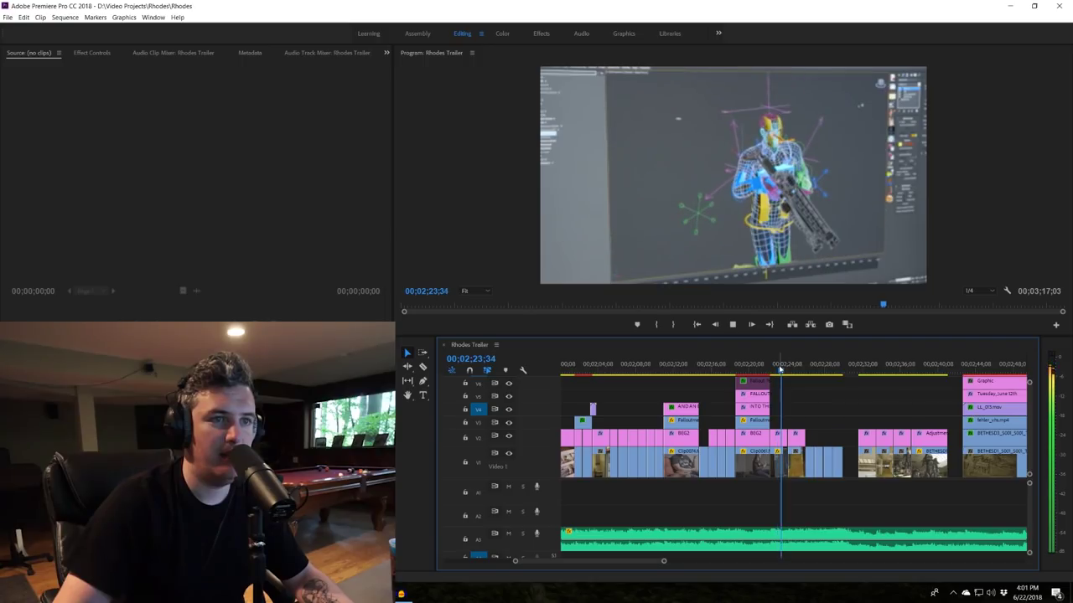
key(space)
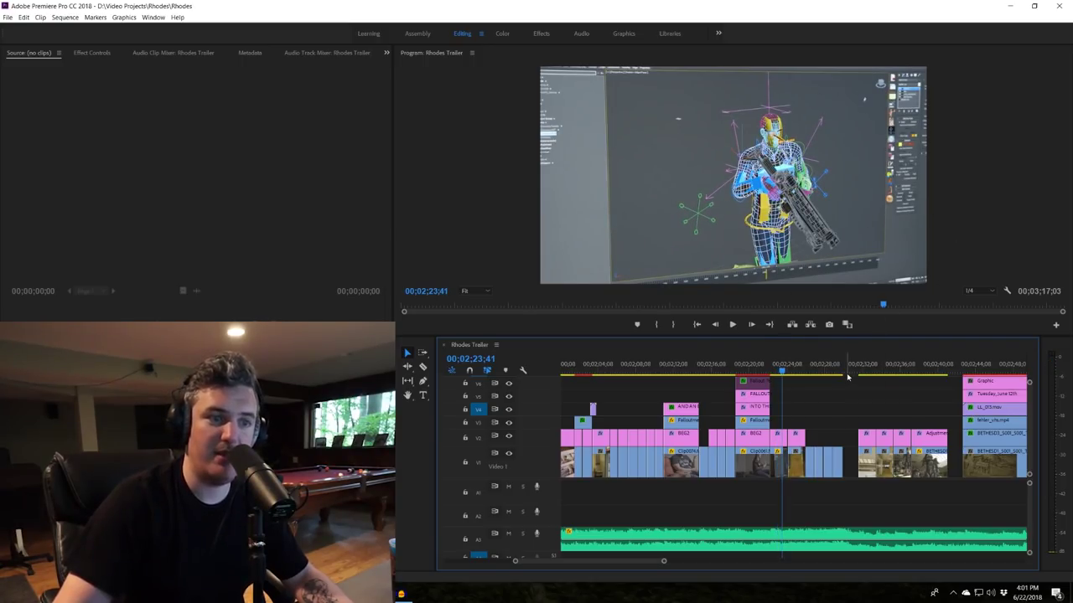
- Play from the wireframe character shot to the raider gameplay shot, stopping at the gunshot at 00;02;29;56
scroll(840, 410, down, 2)
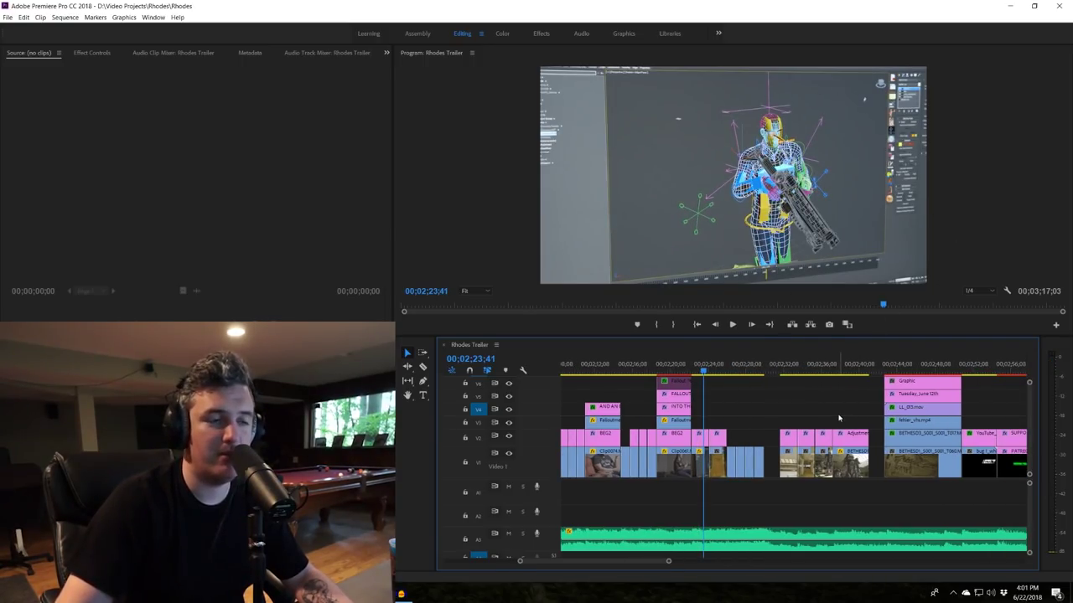
key(space)
scroll(783, 412, down, 2)
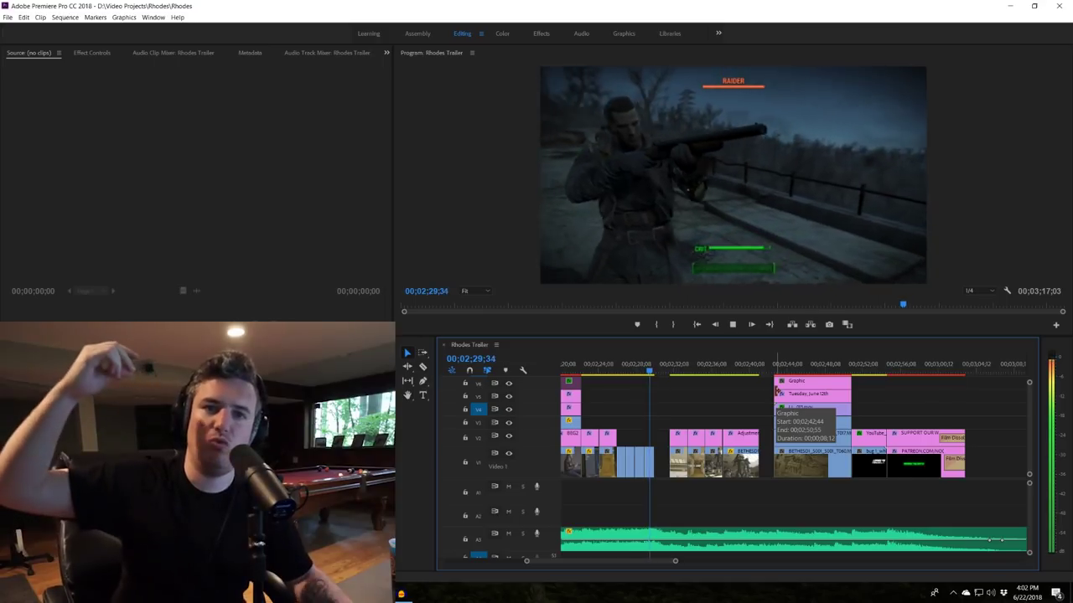
key(space)
scroll(671, 390, up, 1)
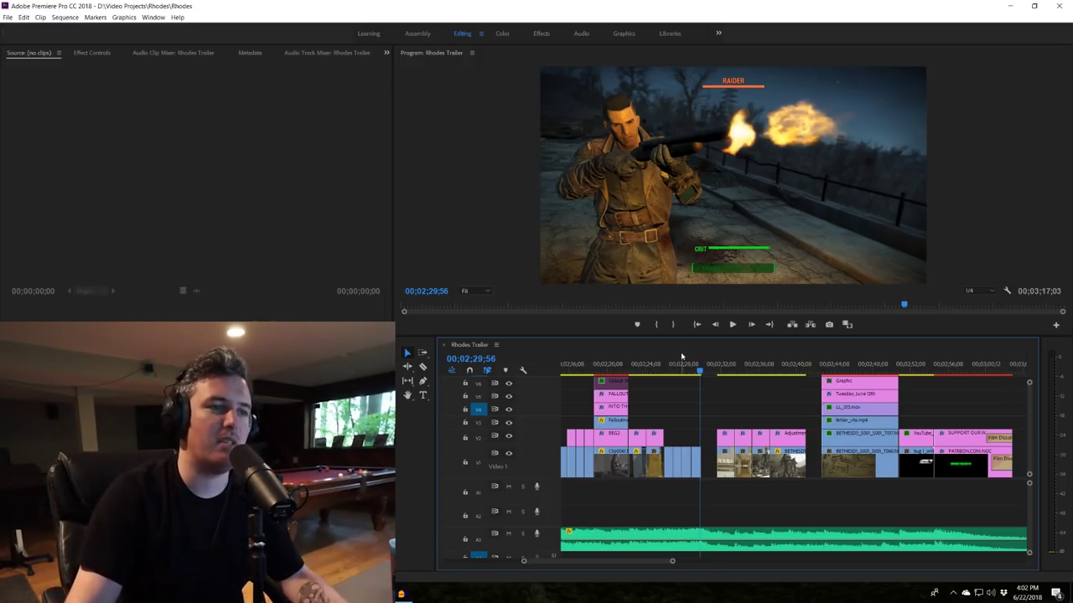
- Step through the gameplay shots from the GAME OF THE YEAR photo at 00;02;25;28 to the raider shot at 00;02;29;14
click(665, 366)
click(667, 369)
click(658, 366)
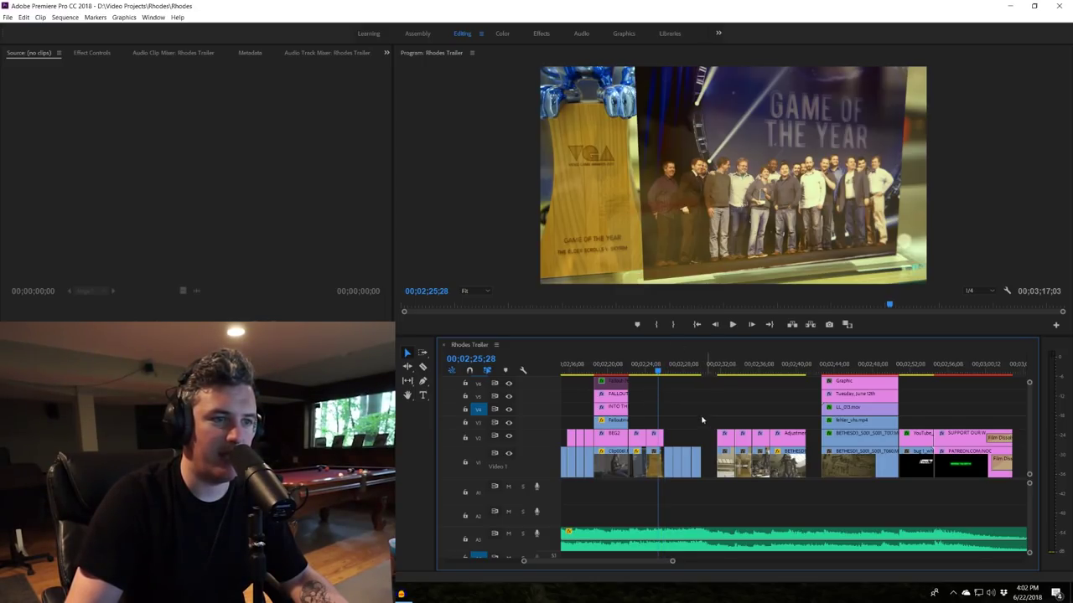
click(670, 368)
click(681, 370)
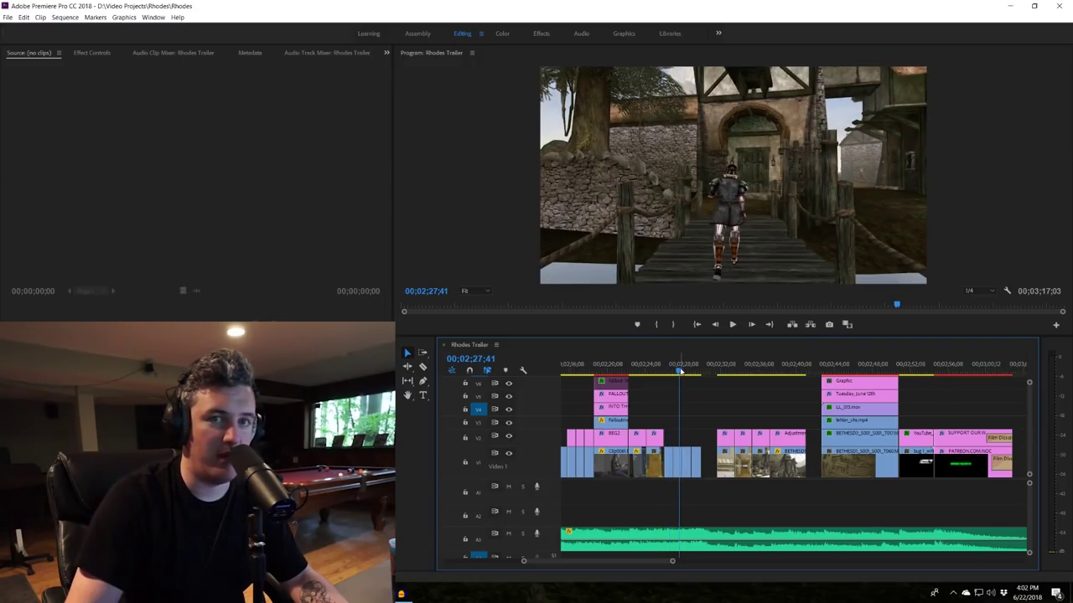
click(683, 372)
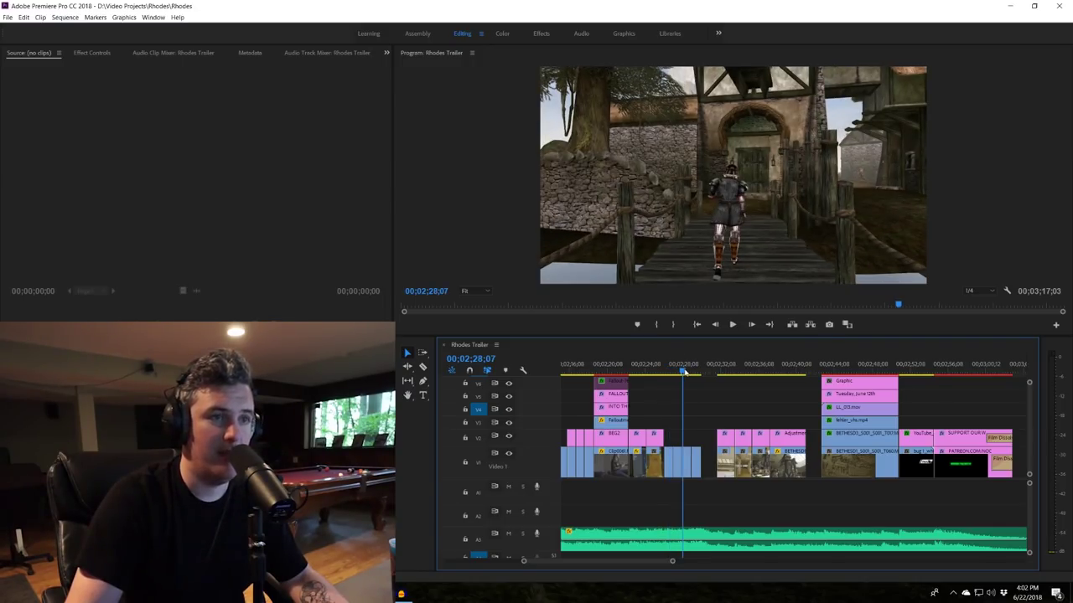
click(684, 371)
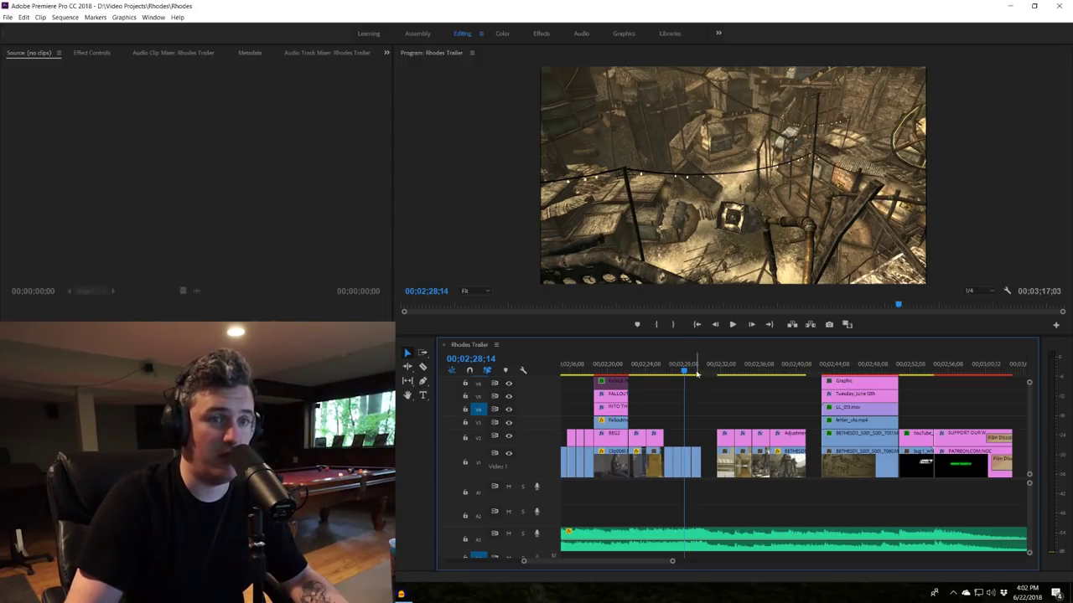
click(694, 369)
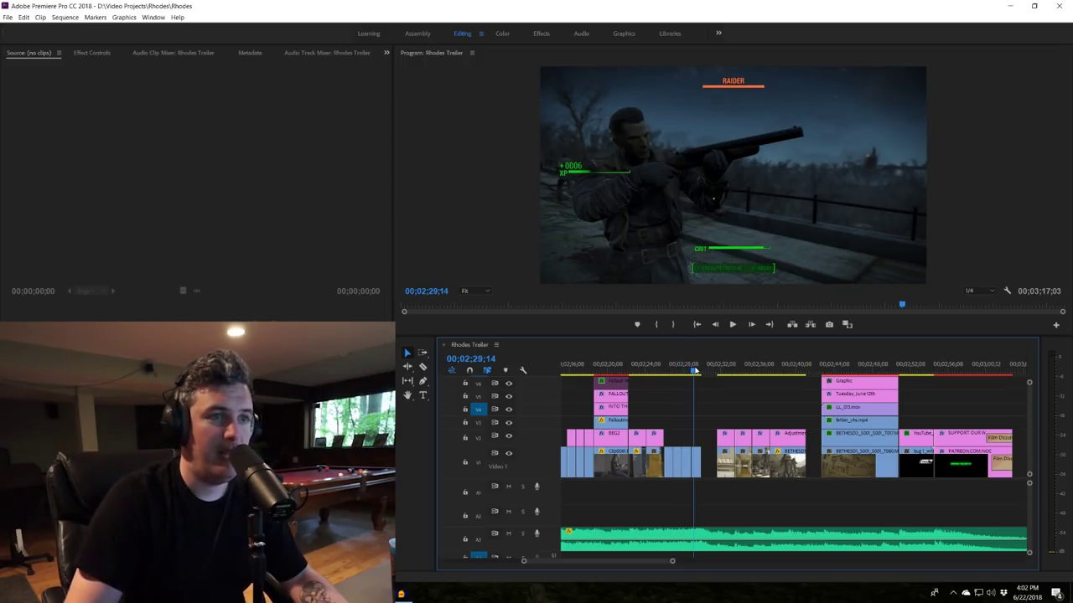
- Return to the junk town gameplay shot at 00;02;28;01 and play across the black gap to the statue shot at 00;02;33;03
click(683, 369)
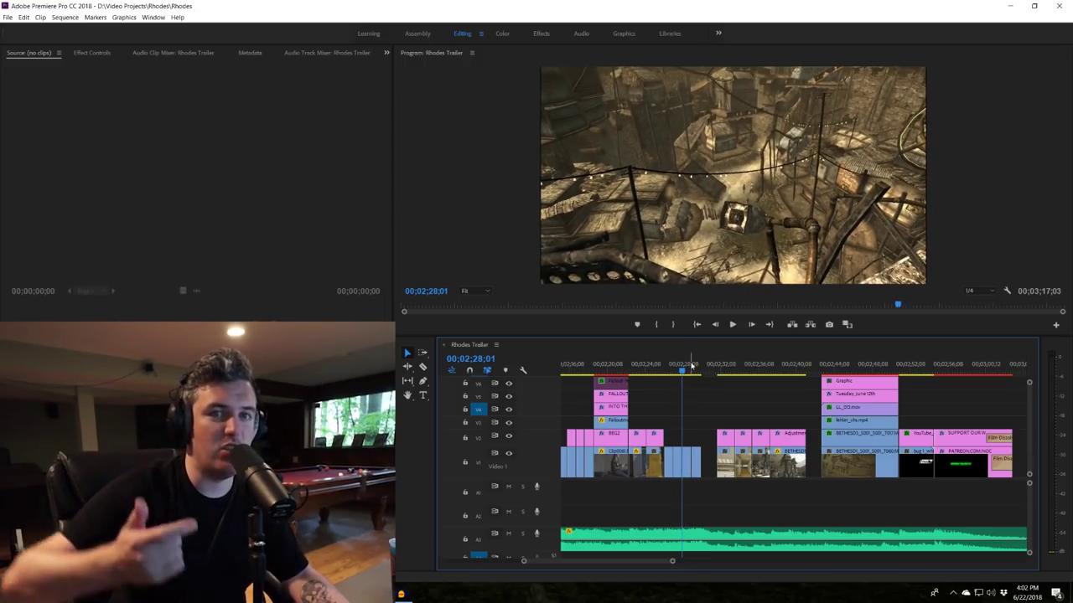
key(space)
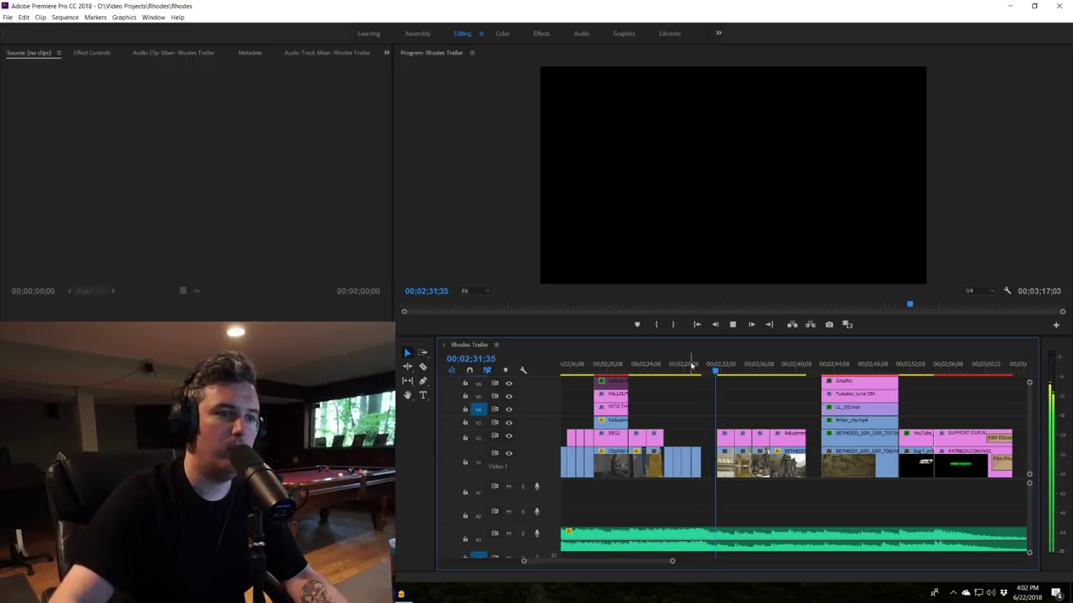
key(space)
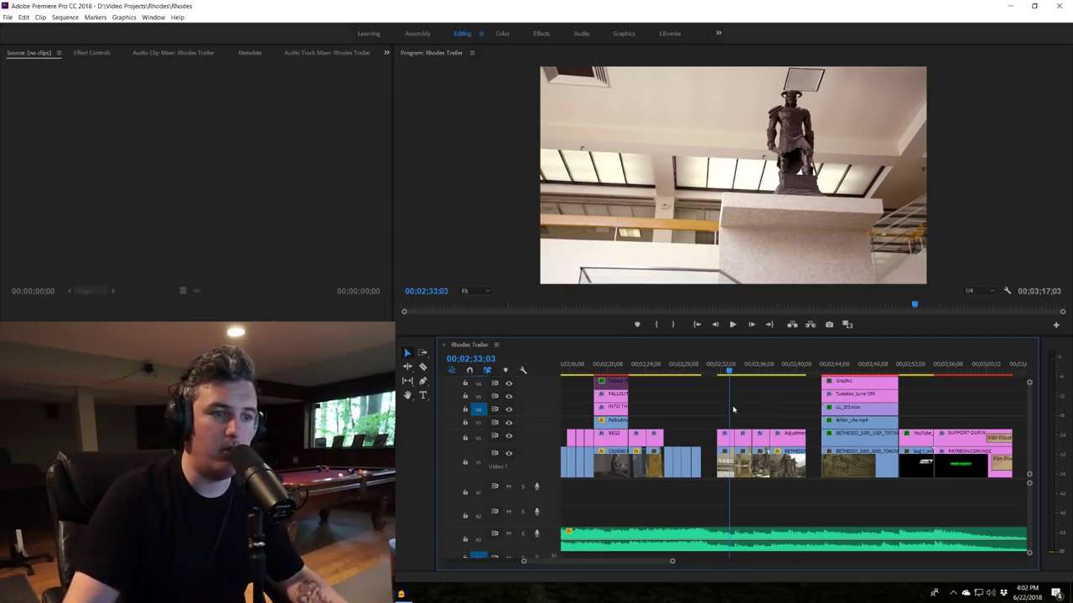
- Check the statue shot at 00;02;32;30, the power armor close-up at 00;02;38;59 and the wide Fallout 3 shot at 00;02;36;16
click(717, 371)
click(725, 377)
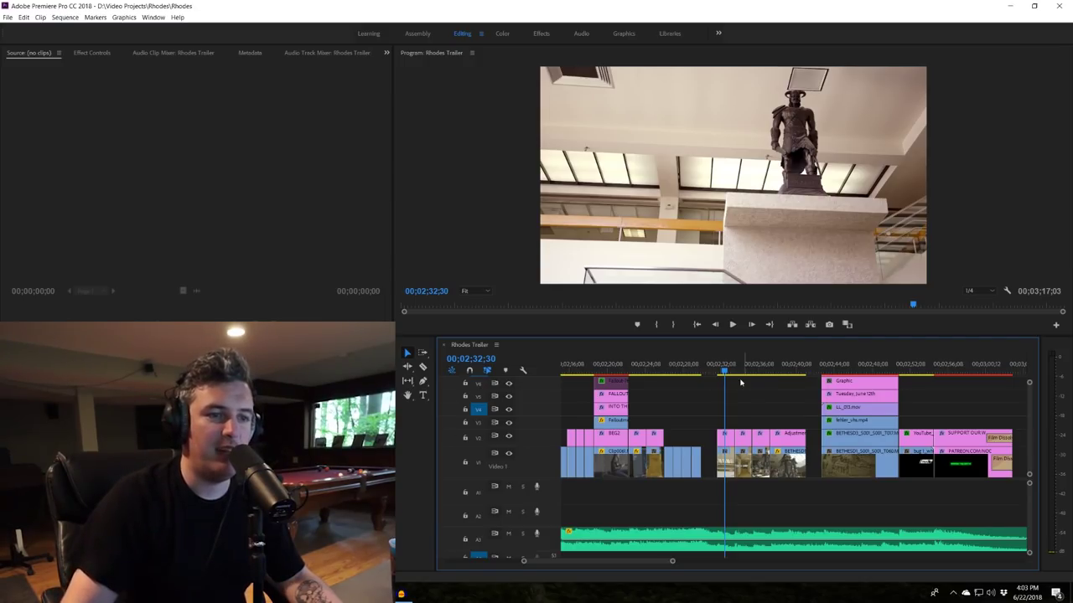
click(788, 373)
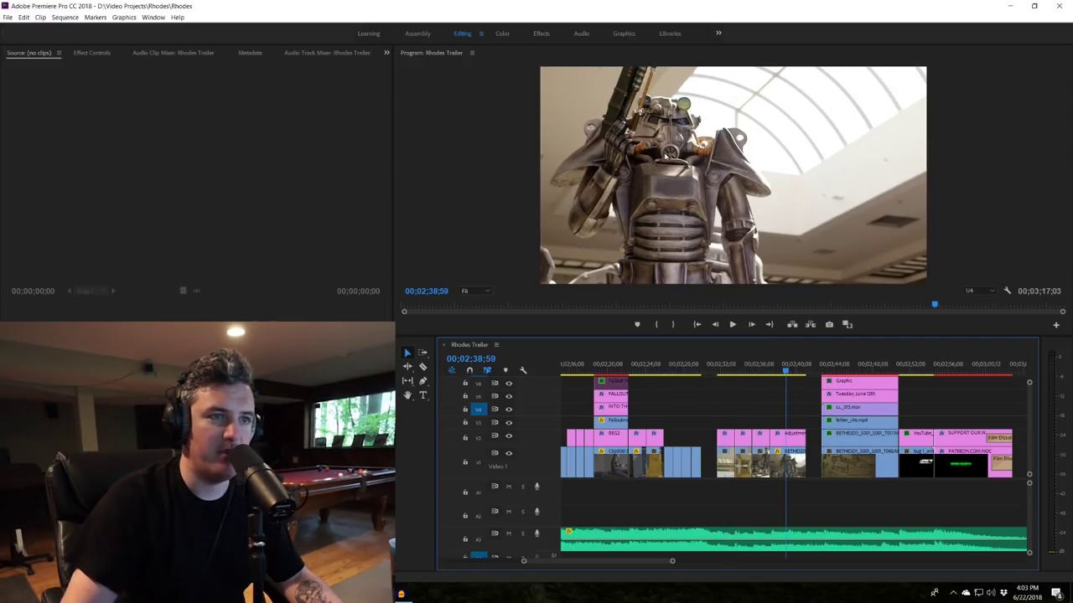
click(761, 369)
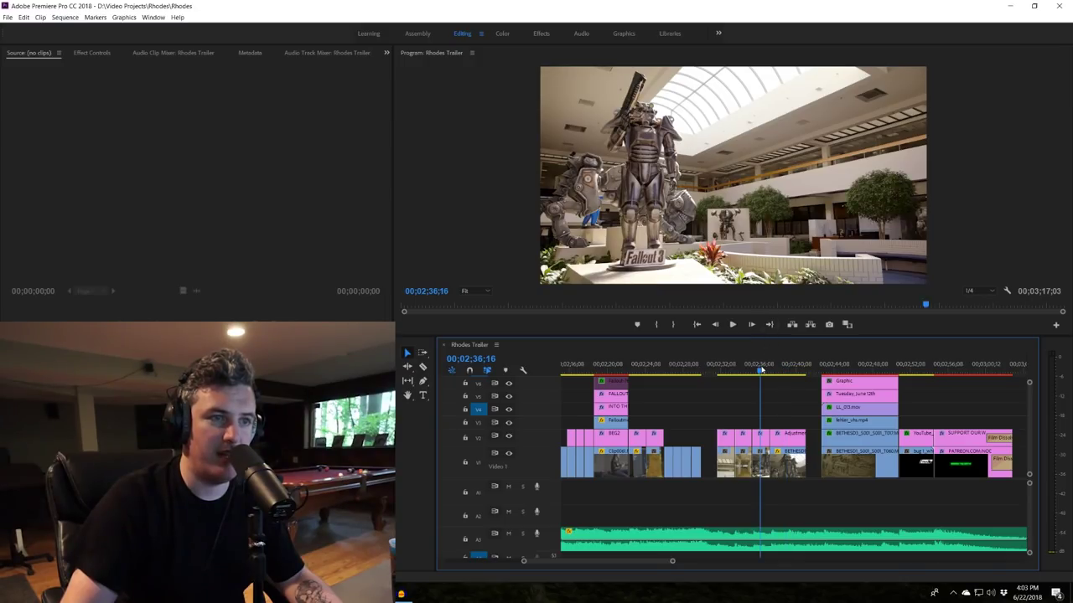
- Replay from the junk town shot at 00;02;28;27 through the office and statue shots to the black gap at 00;02;41;56
drag(712, 369, 625, 374)
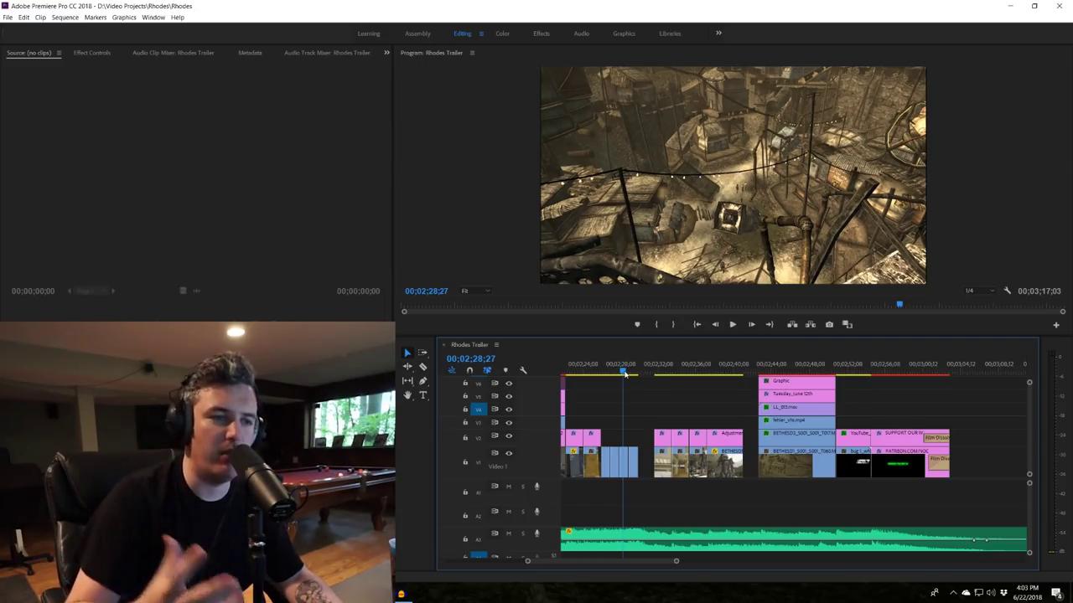
key(space)
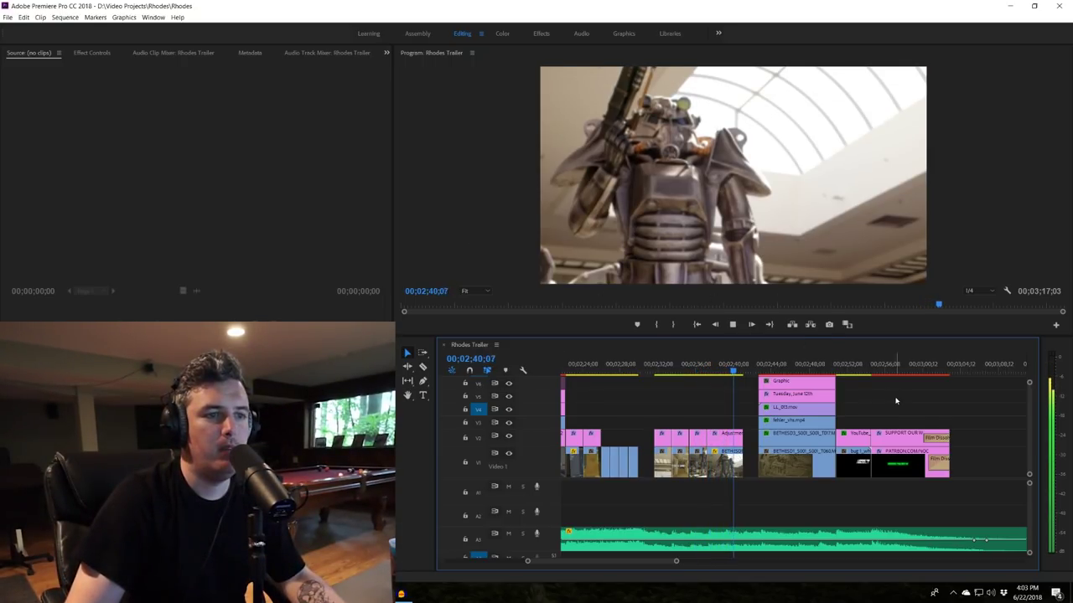
key(space)
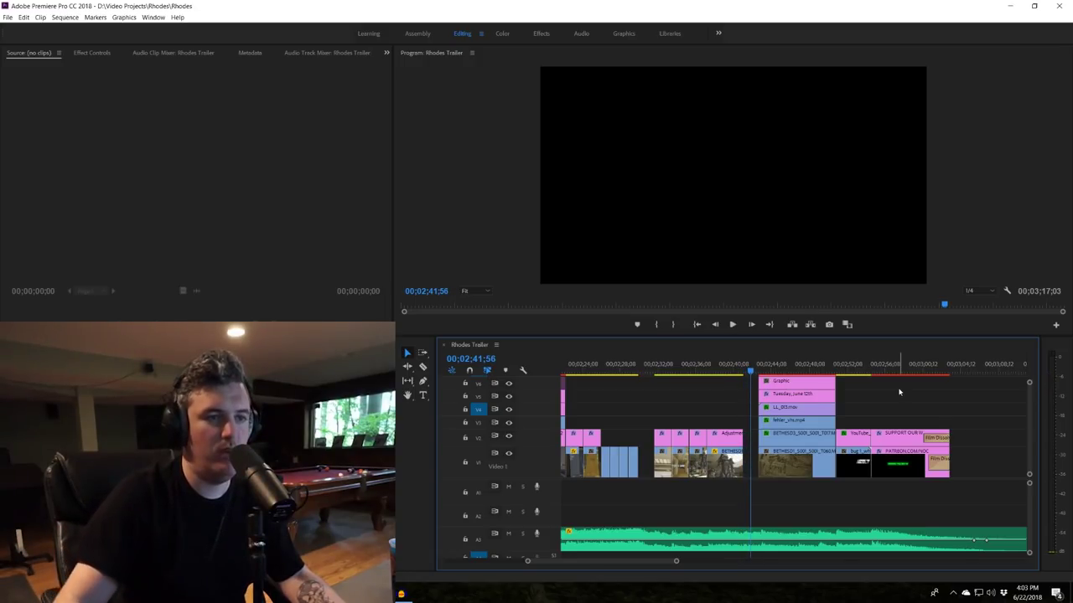
- Compare the hallway shot at 00;02;35;09 with the power armor close-up at 00;02;38;39
drag(699, 368, 686, 369)
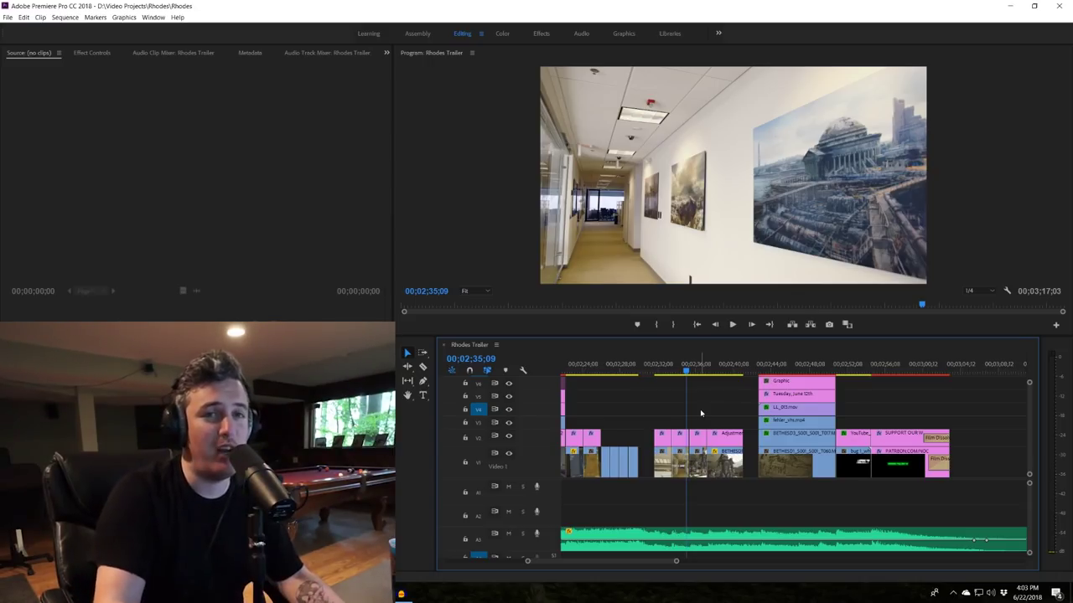
click(691, 367)
click(720, 367)
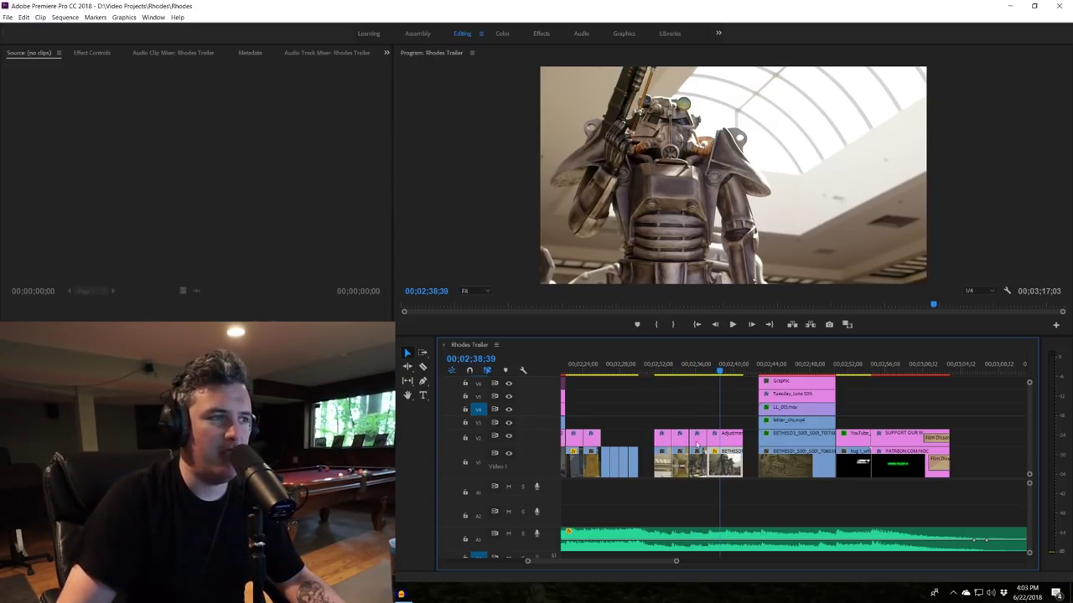
- Reset the power armor close-up clip's Scale and Position, and compare its framing with the wide Fallout 3 shot at 00;02;36;03
click(89, 53)
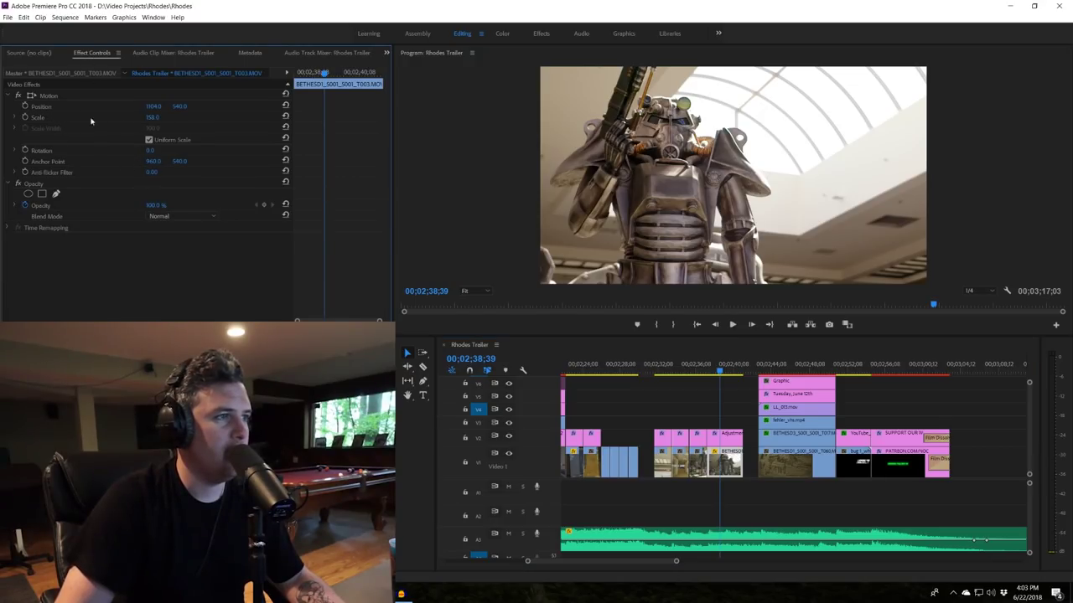
click(285, 117)
click(285, 105)
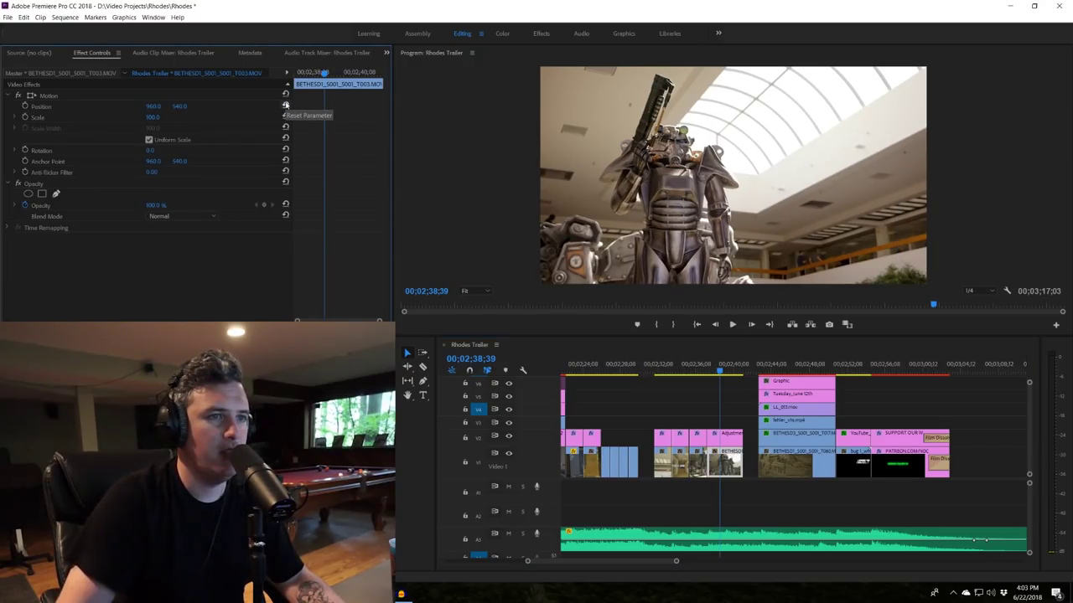
click(696, 369)
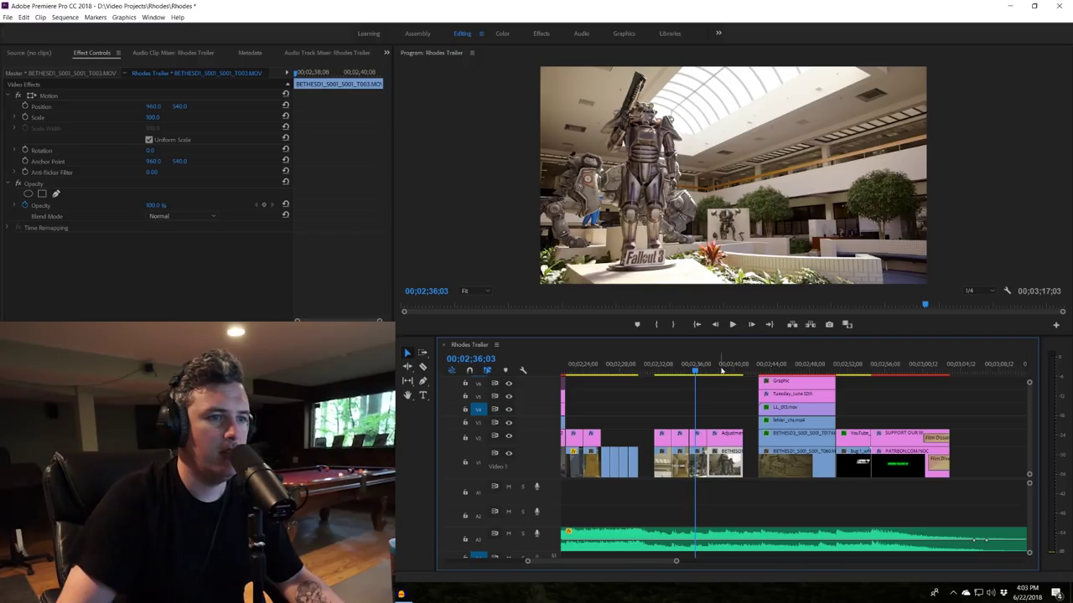
click(722, 370)
- Undo and redo the power armor clip's framing reset, and play the cut from 00;02;35;43 to 00;02;38;18
key(ctrl+z)
key(ctrl+z)
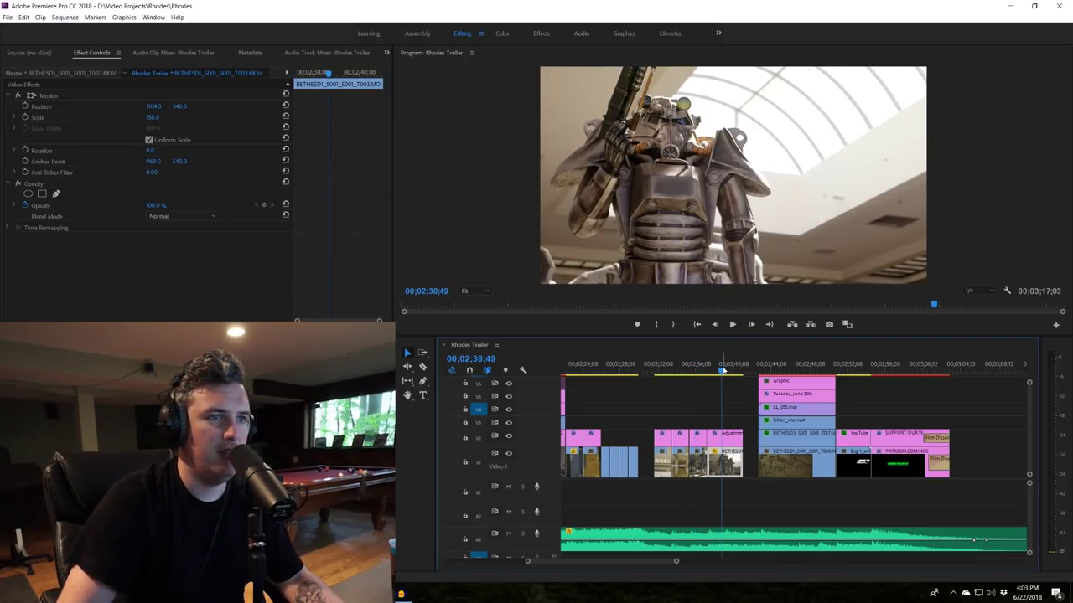
key(ctrl+shift+z)
key(ctrl+shift+z)
click(692, 370)
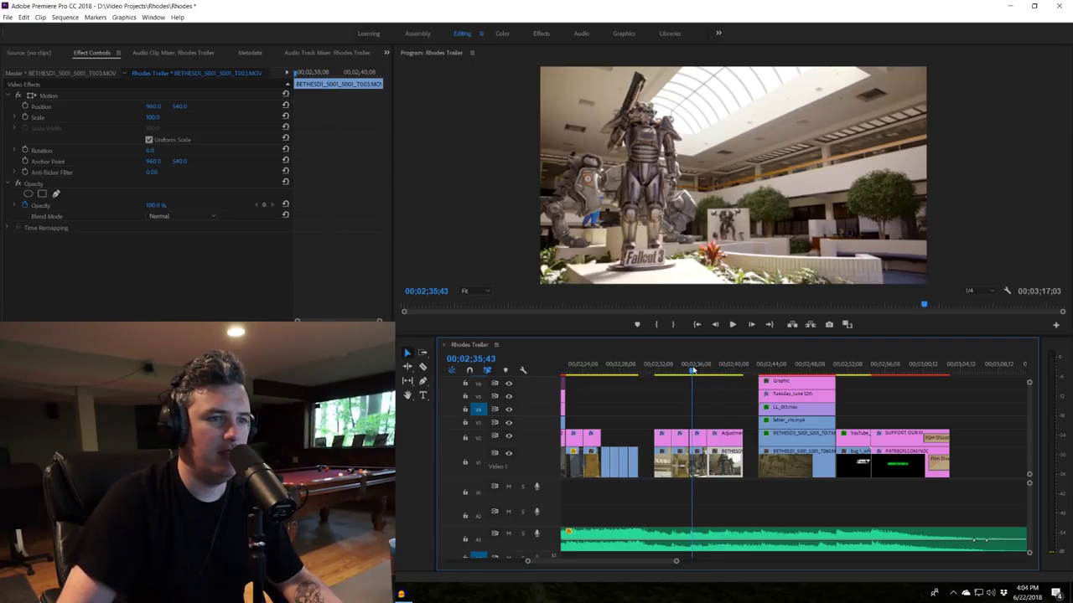
key(space)
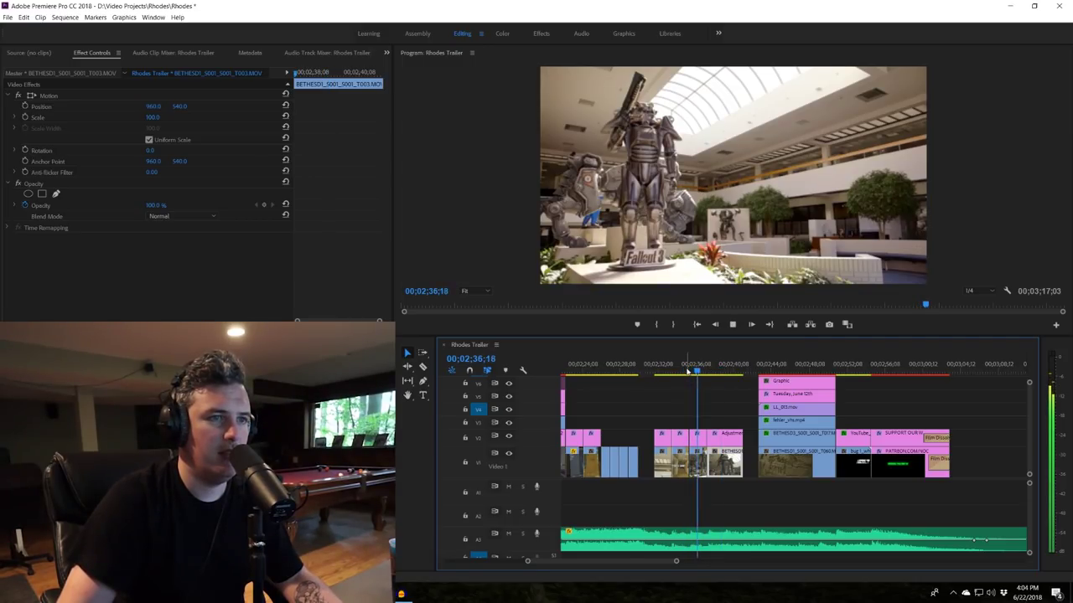
key(space)
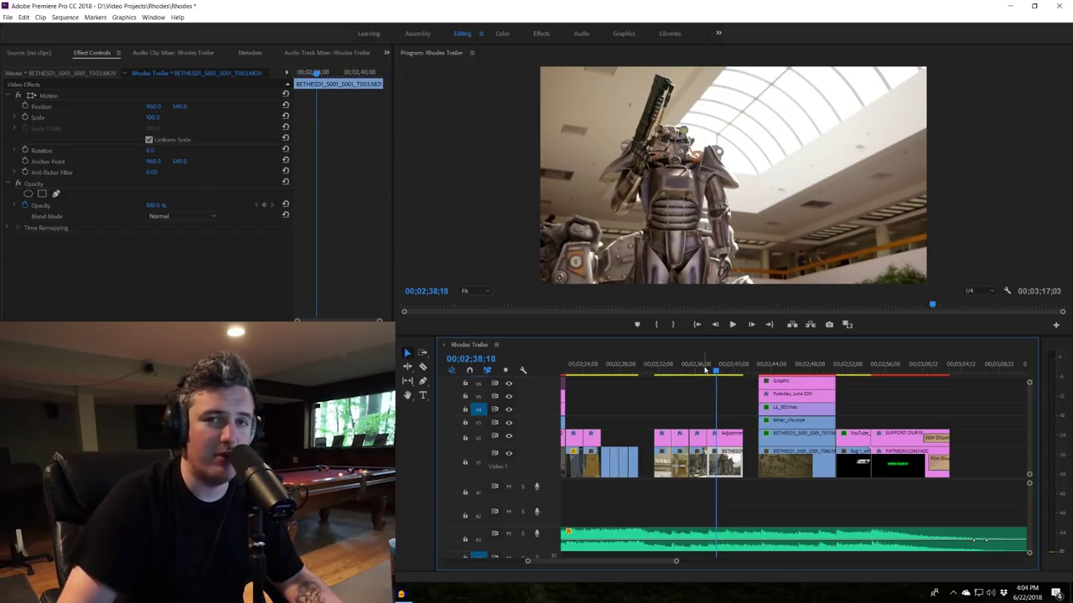
- Scrub the wide-to-close power armor cut, restore the clip's enlarged framing and replay the cut to 00;02;37;40
click(703, 369)
drag(704, 370, 713, 370)
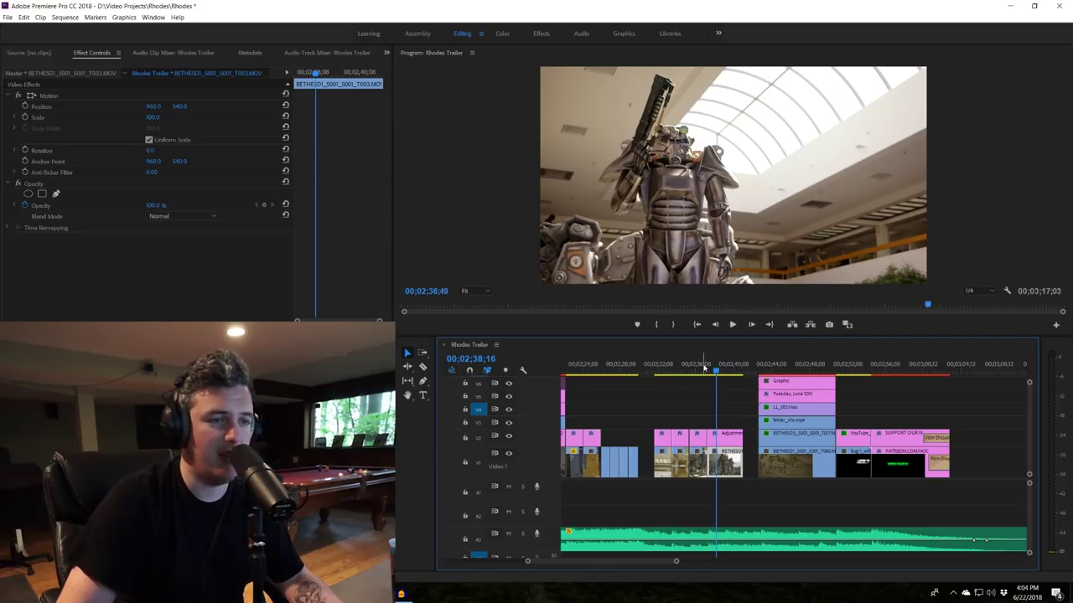
click(701, 367)
click(684, 367)
key(space)
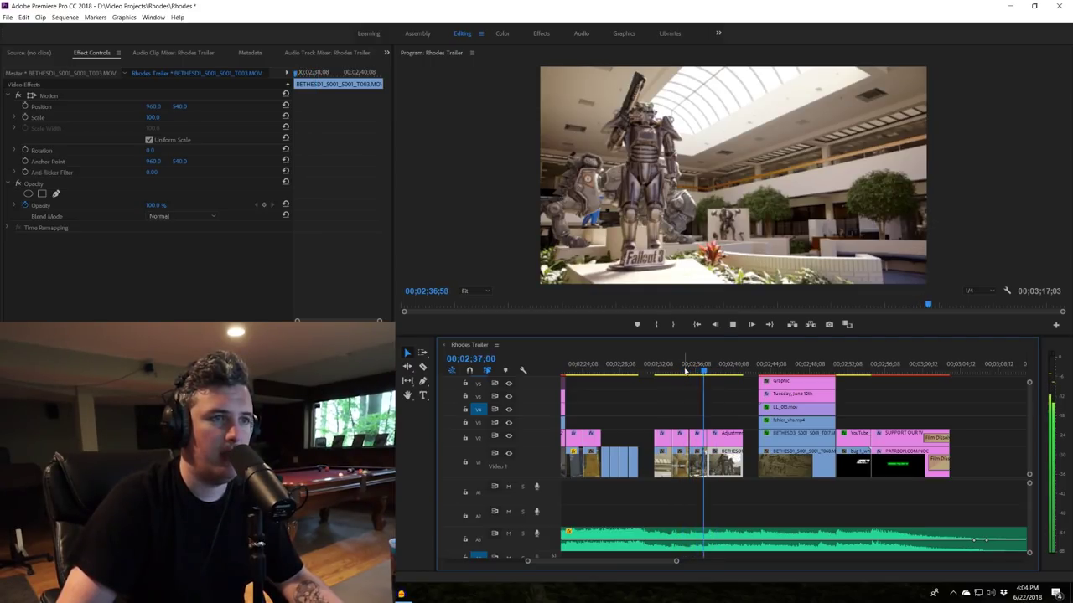
key(space)
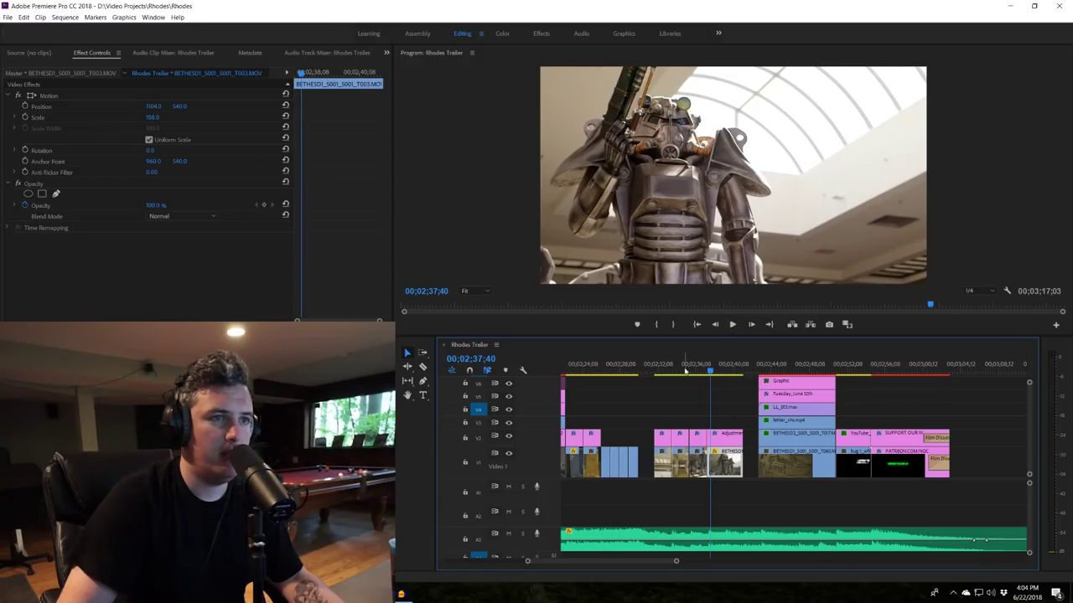
- Deselect the power armor clip and play from the hallway shot at 00;02;34;50 to the armor close-up at 00;02;40;17
click(684, 369)
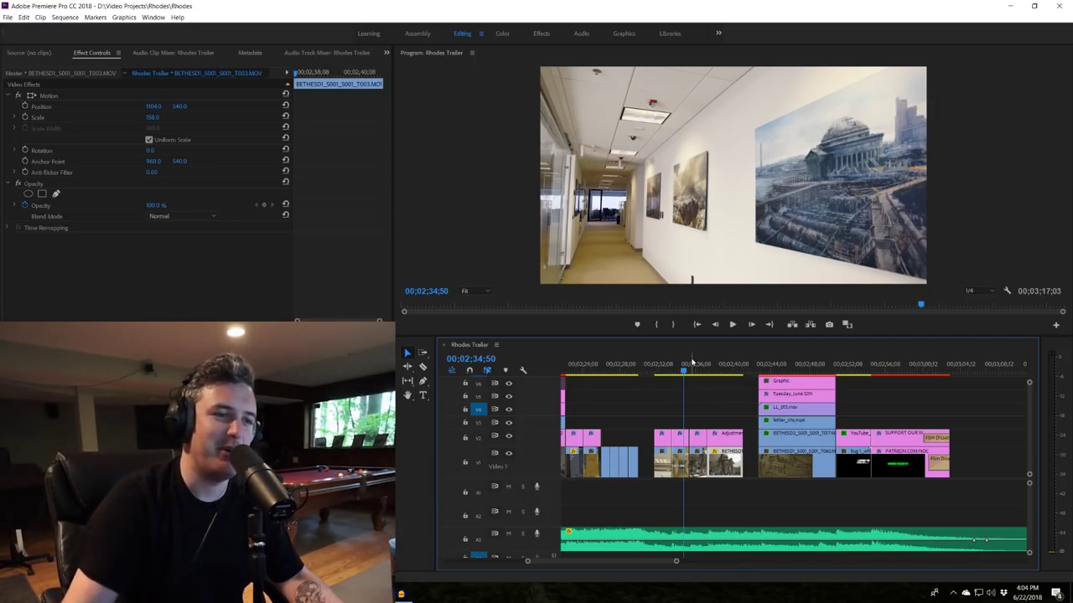
click(695, 396)
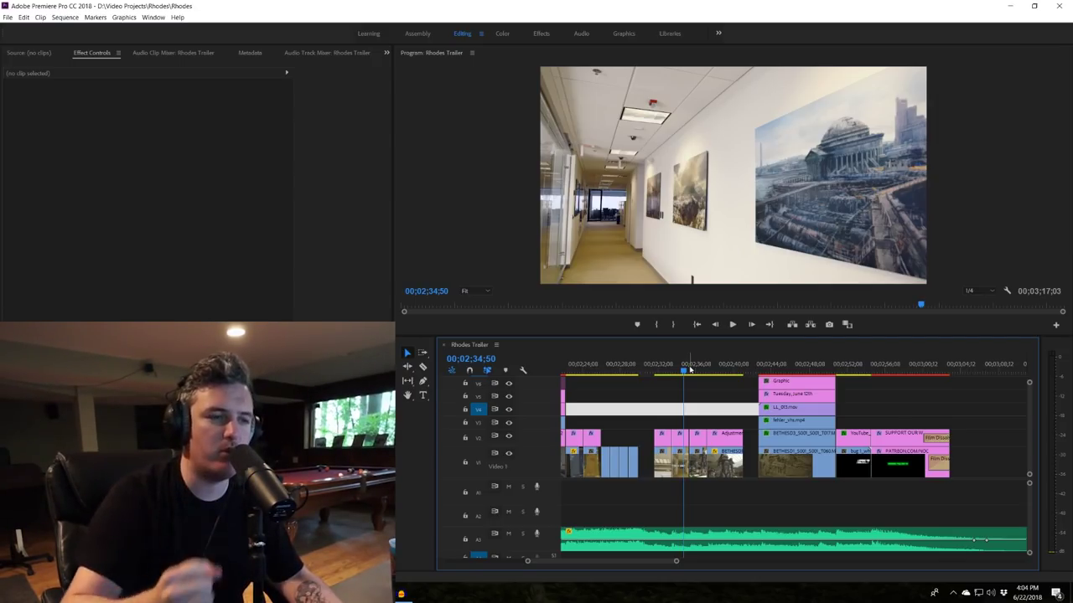
key(space)
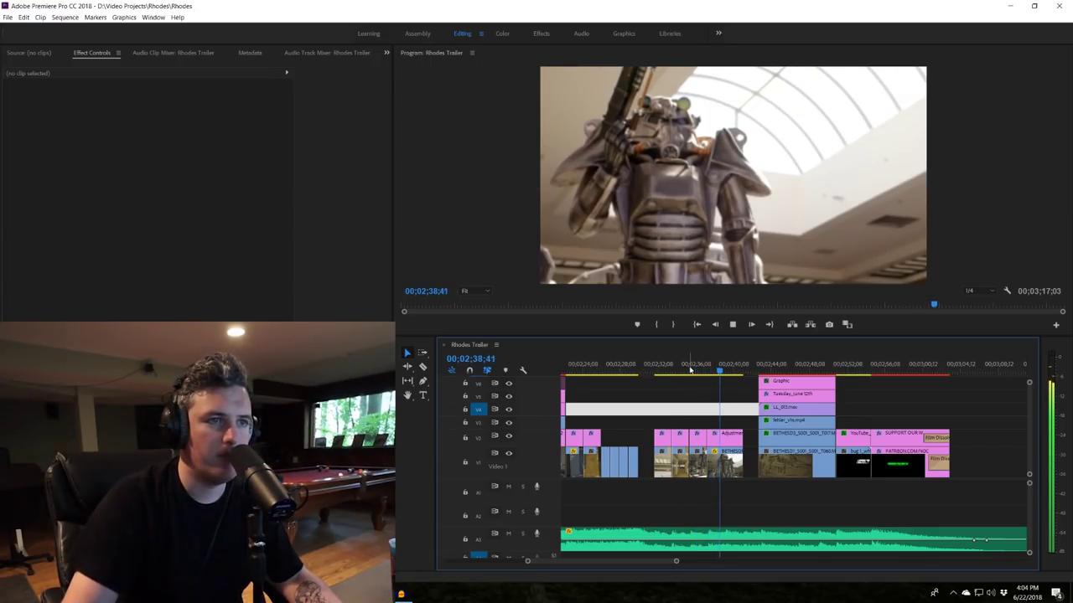
key(space)
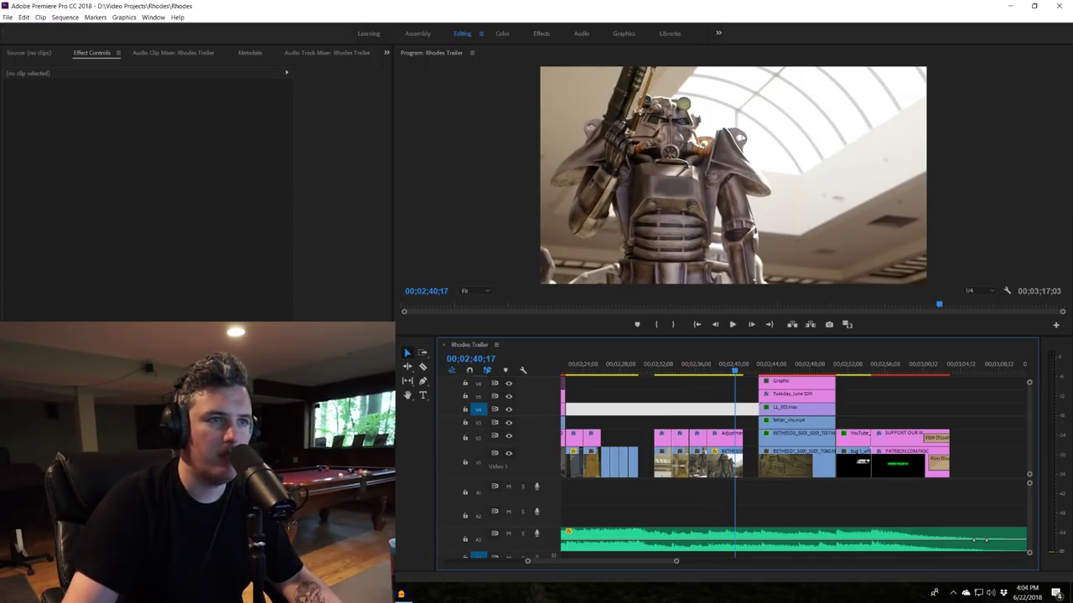
- Play on to the split-screen release date title at 00;02;43;28, and compare its frames at 00;02;44;35 and 00;02;43;25
click(981, 291)
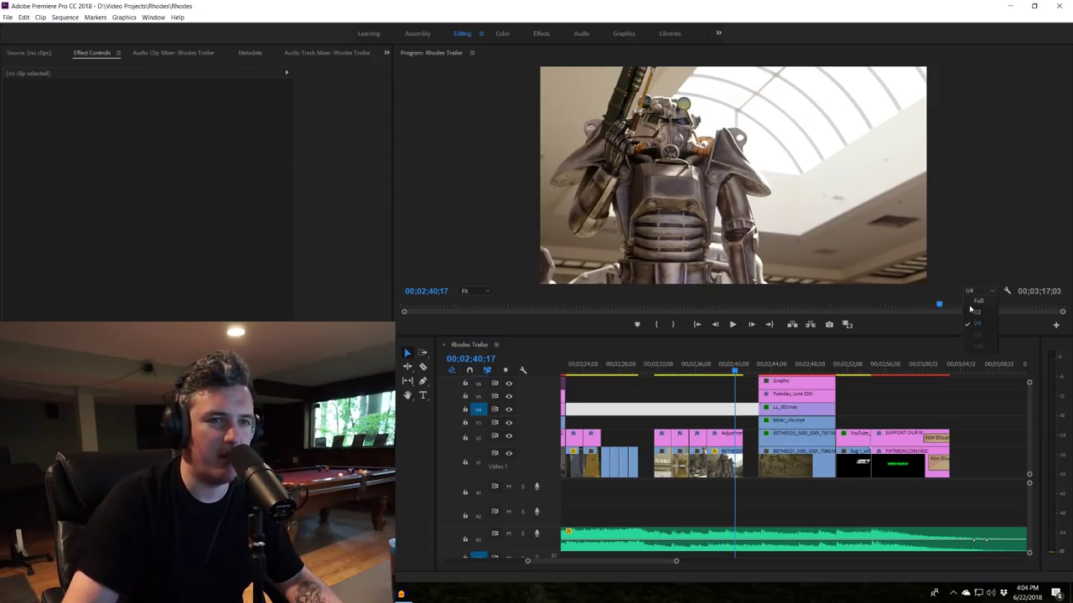
click(985, 267)
click(928, 411)
key(space)
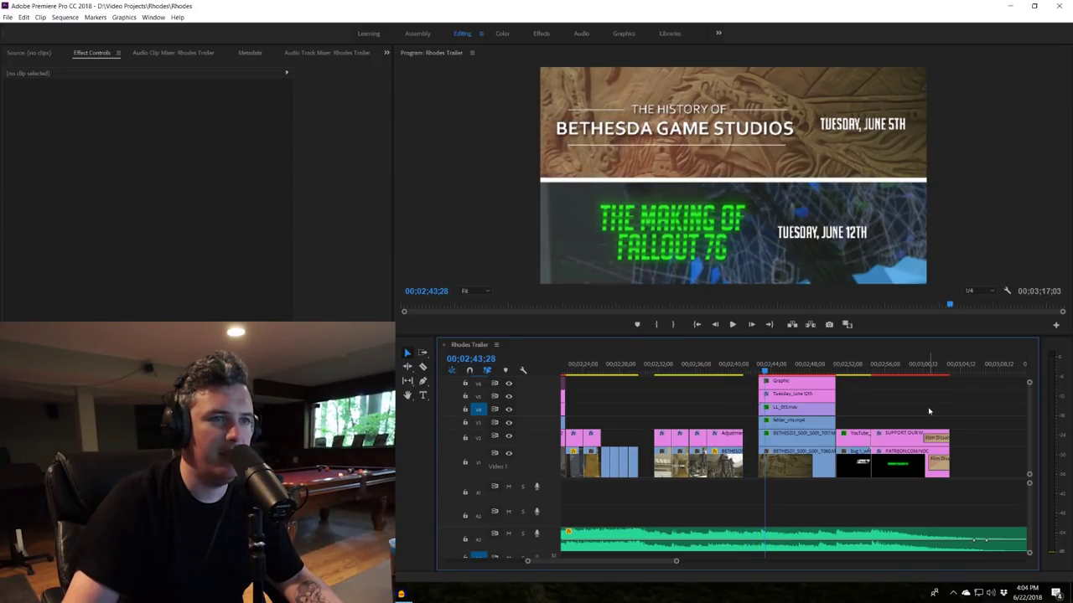
key(space)
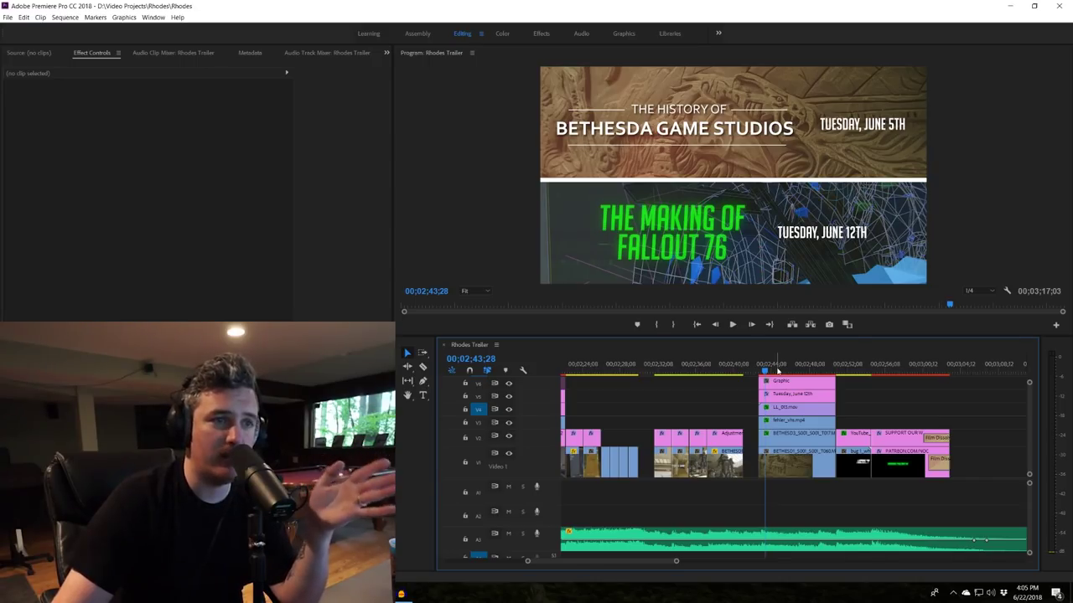
click(776, 370)
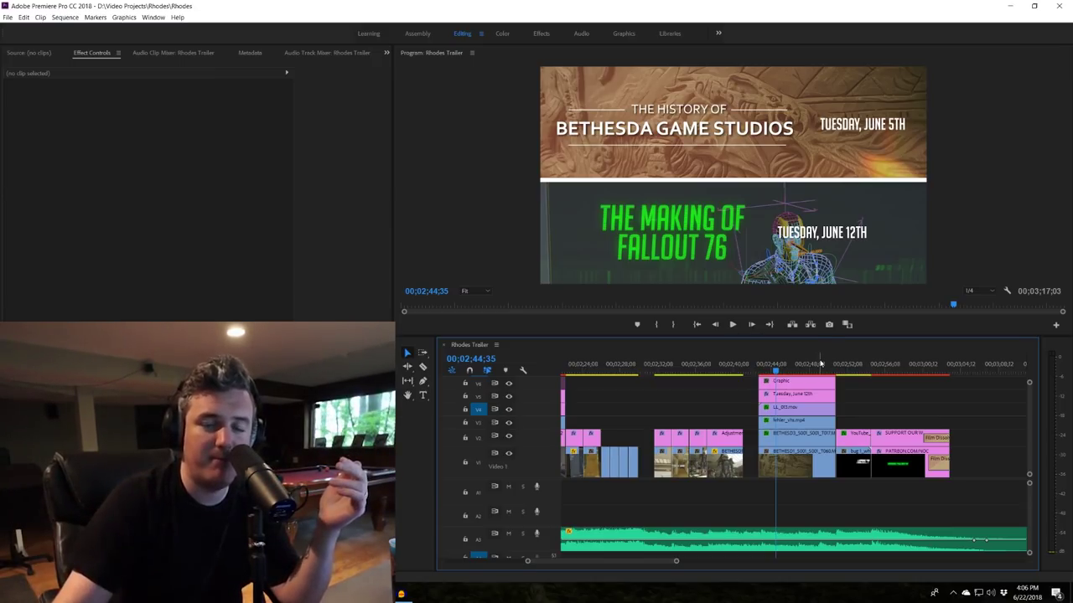
click(766, 368)
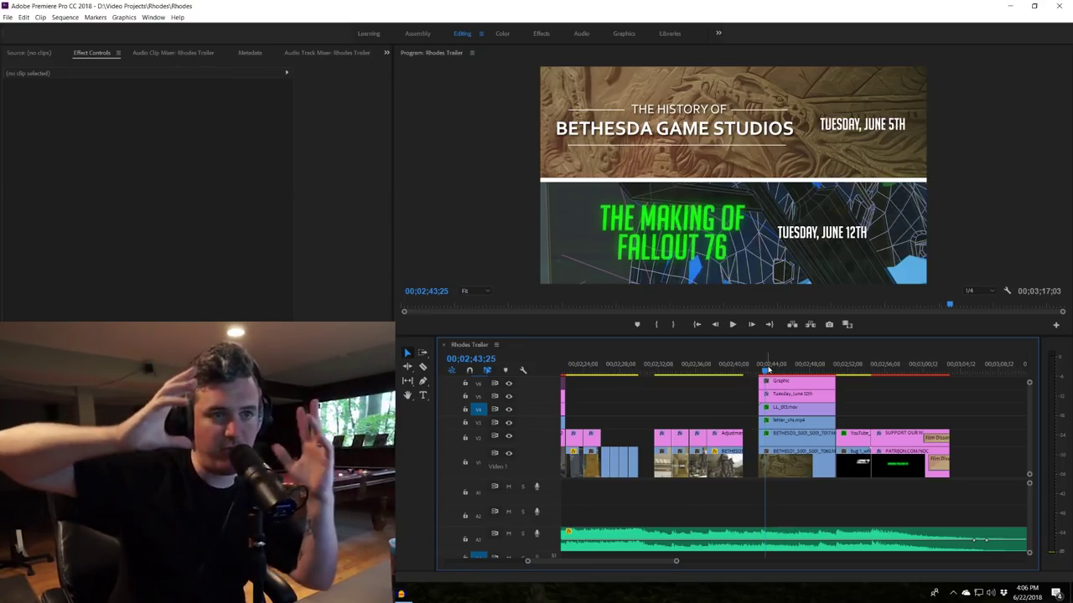
- Examine the release date screen at 00;02;42;55 and 00;02;47;28, and toggle the V7 title track's visibility off and on
mouse_move(760, 369)
mouse_down()
mouse_move(836, 378)
mouse_move(760, 370)
mouse_up()
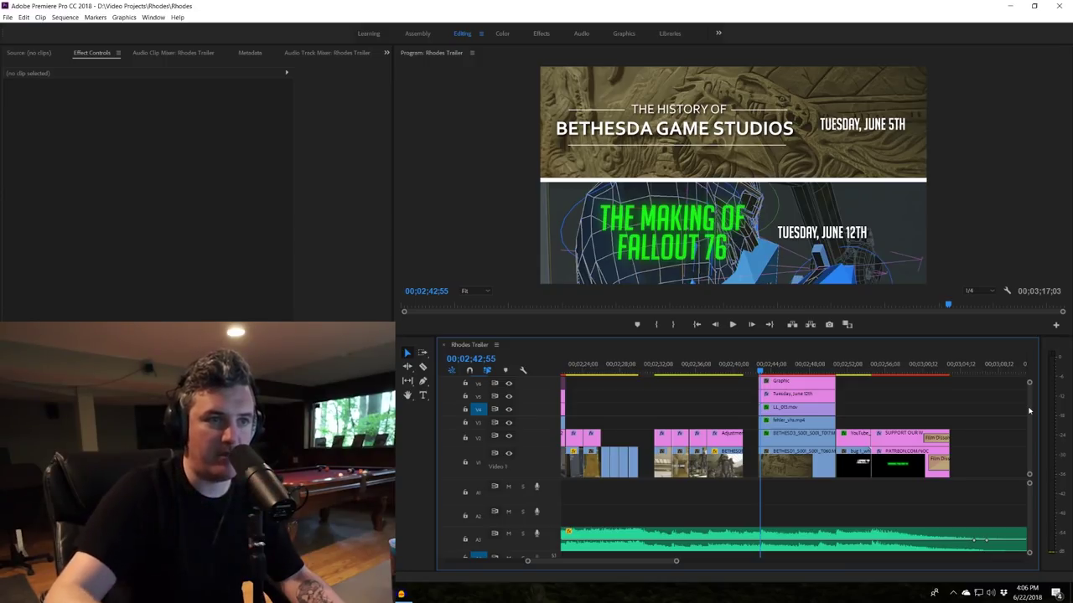
click(805, 365)
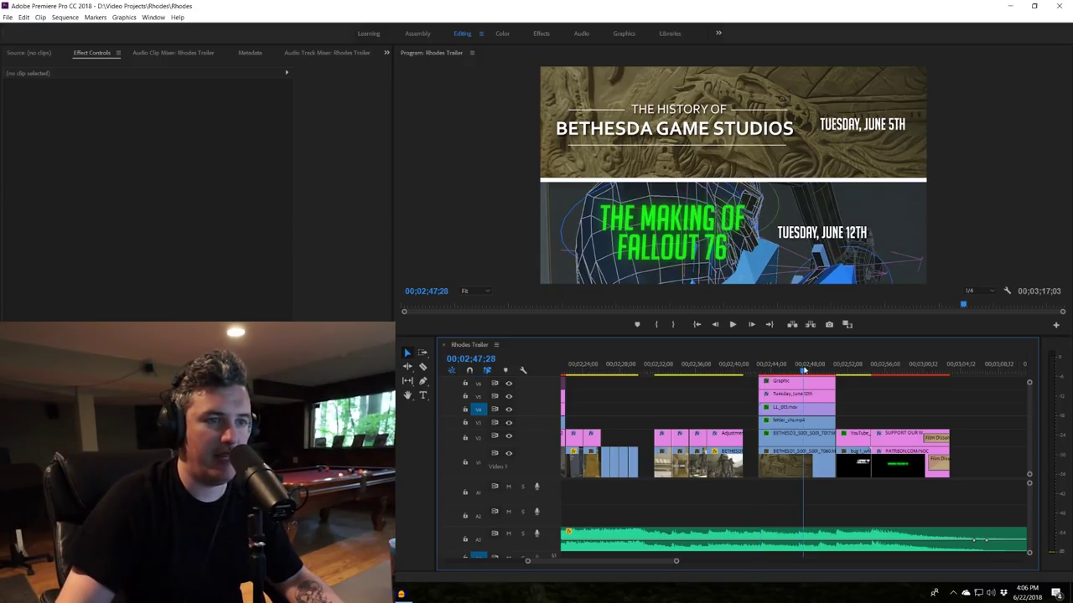
scroll(1032, 409, up, 1)
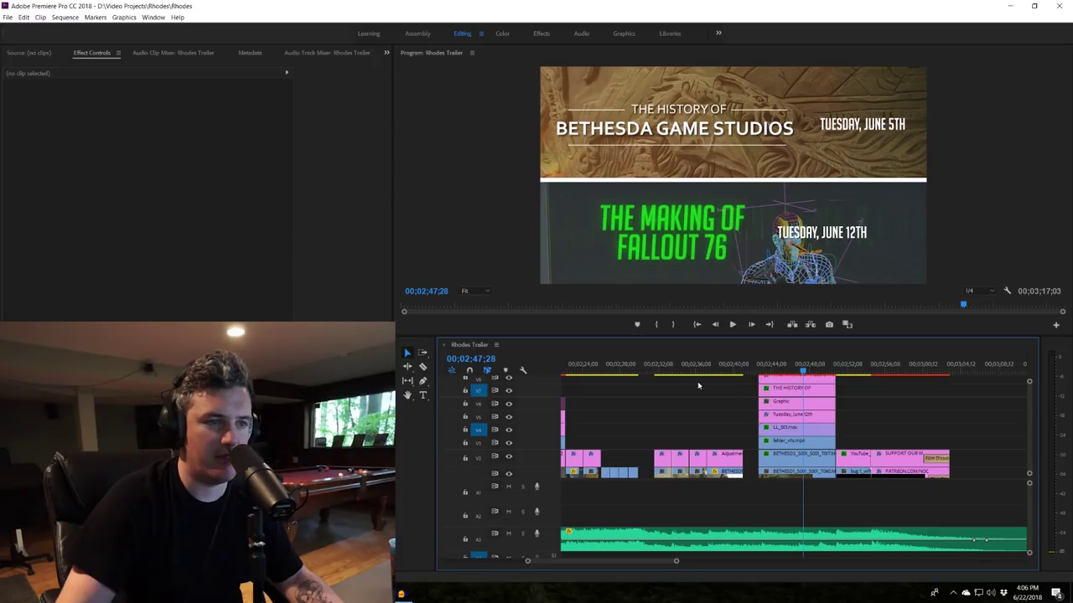
click(507, 390)
click(508, 391)
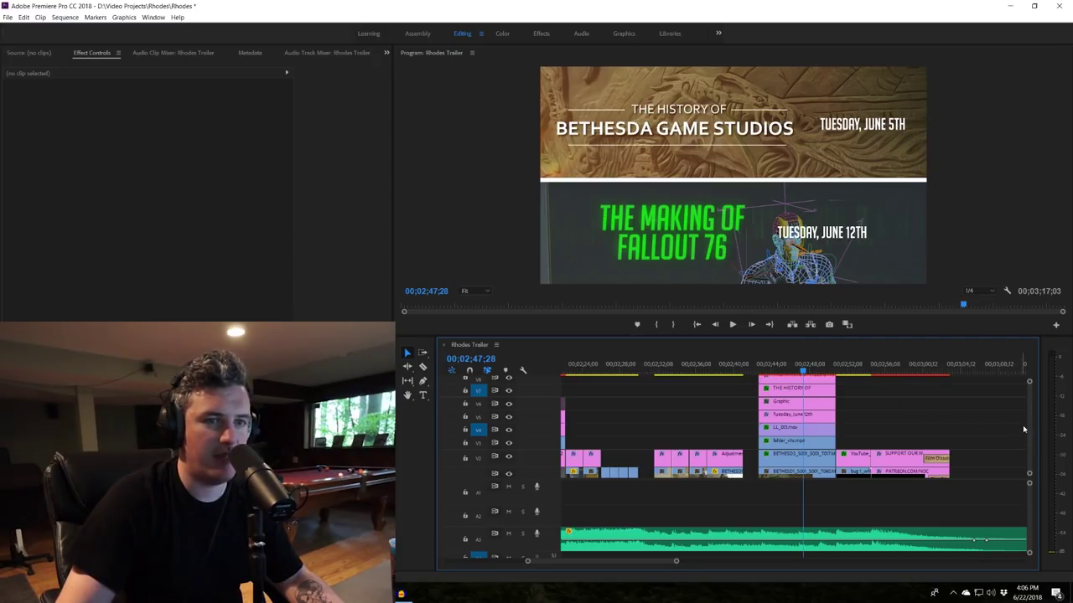
- Toggle the output of video tracks V8, V7, V6 and V5 to examine which release date screen elements each one holds
scroll(1026, 426, up, 1)
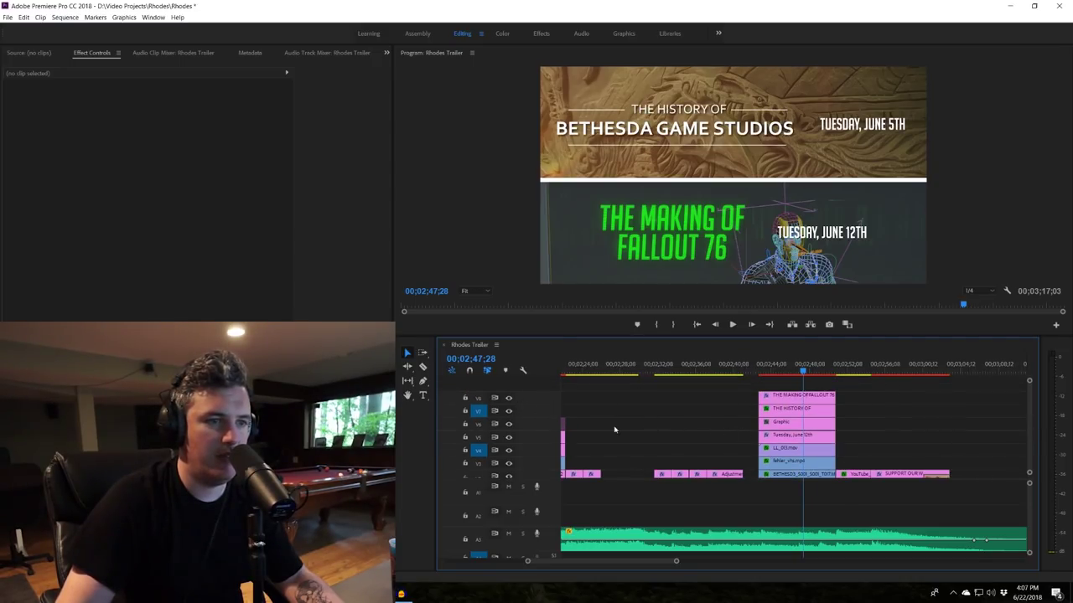
click(509, 425)
click(509, 397)
click(509, 397)
click(508, 411)
click(509, 411)
click(508, 437)
click(509, 437)
click(508, 437)
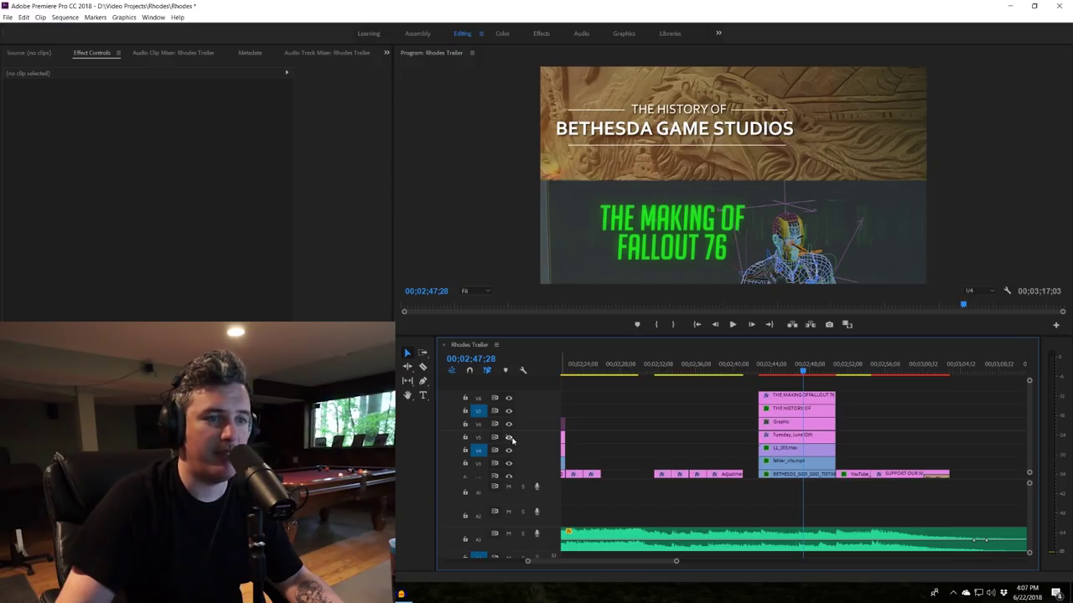
click(508, 437)
- Select the June 12th title graphic and its white divider line to inspect them, and clear the selection
click(765, 437)
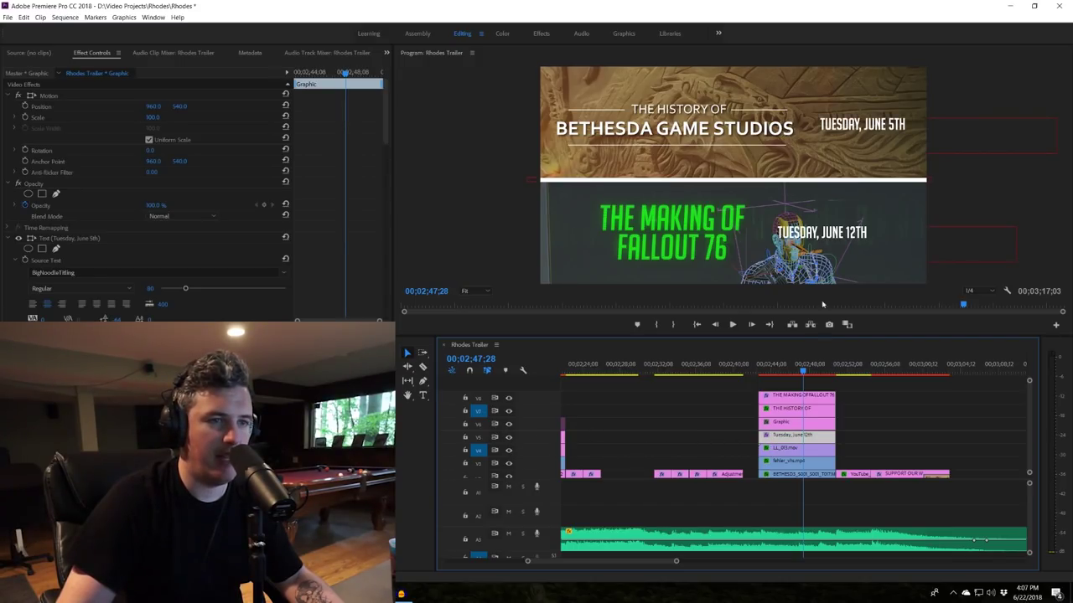
click(769, 178)
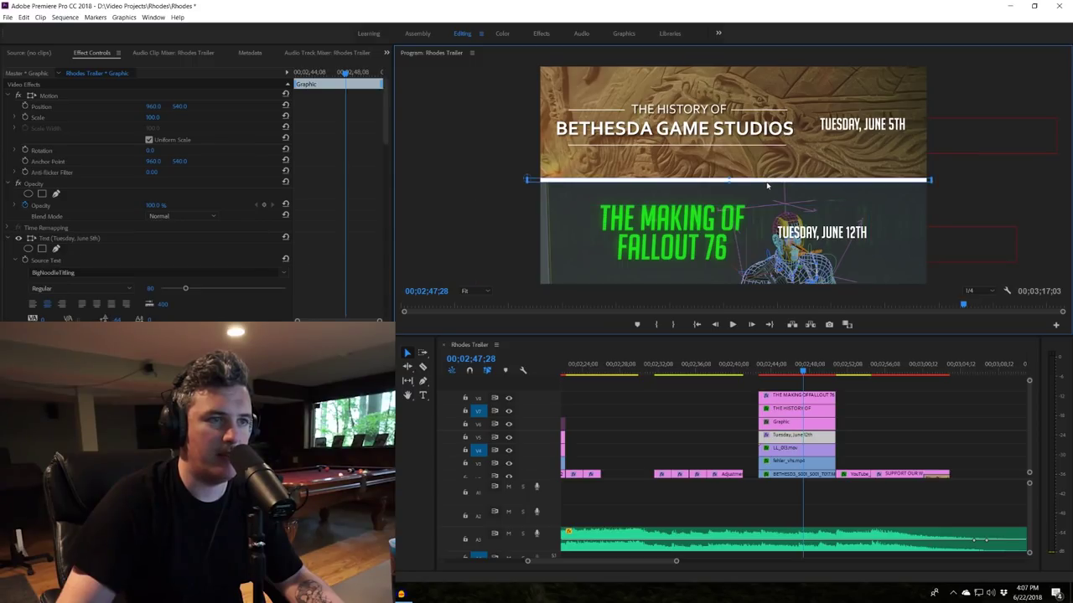
click(968, 462)
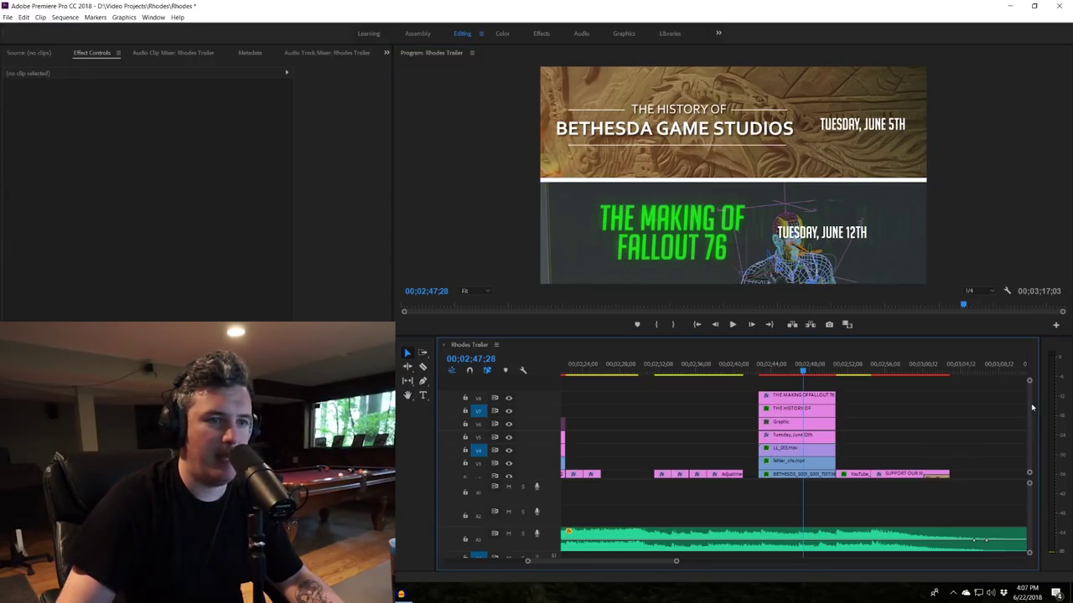
- Inspect the opacity, blend mode and crop settings of the LL_013.mov and fehler_vhs.mp4 overlays on the release date screen
scroll(1031, 408, down, 3)
click(792, 408)
drag(181, 107, 818, 396)
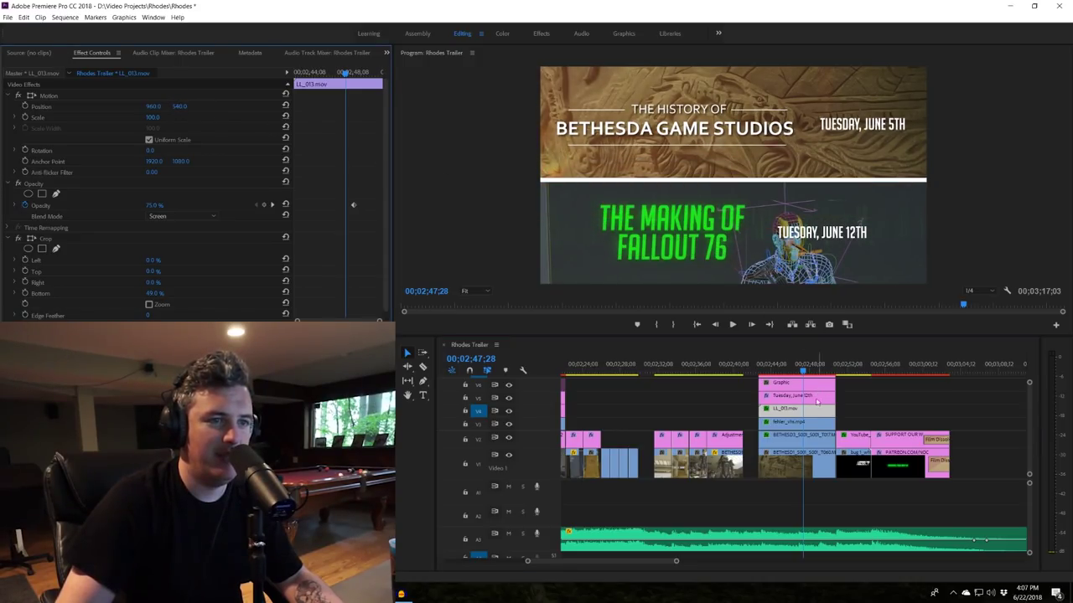
click(801, 422)
drag(188, 109, 233, 120)
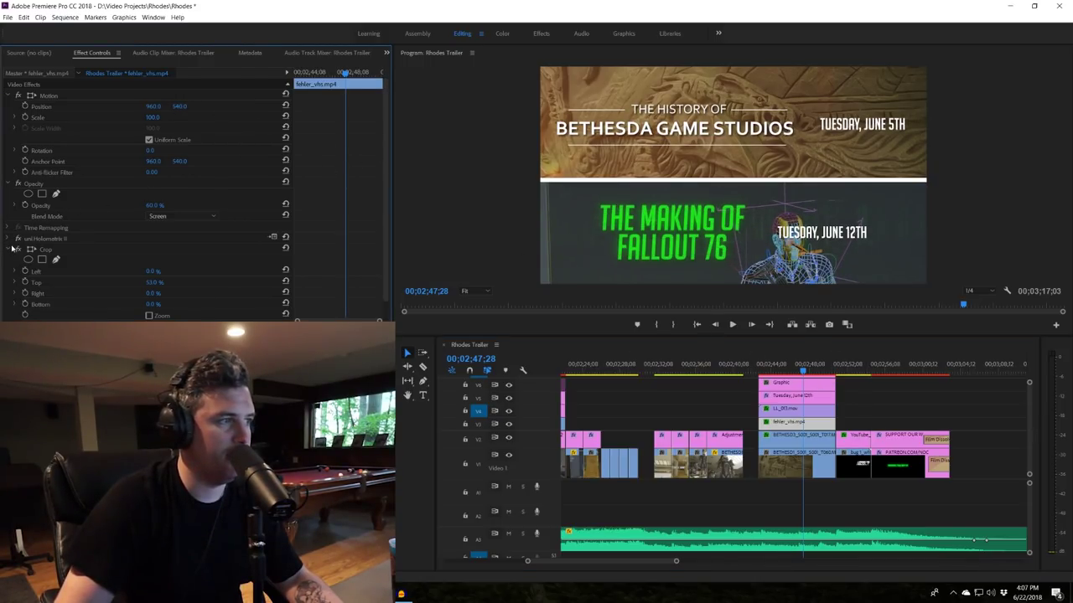
click(12, 249)
click(8, 250)
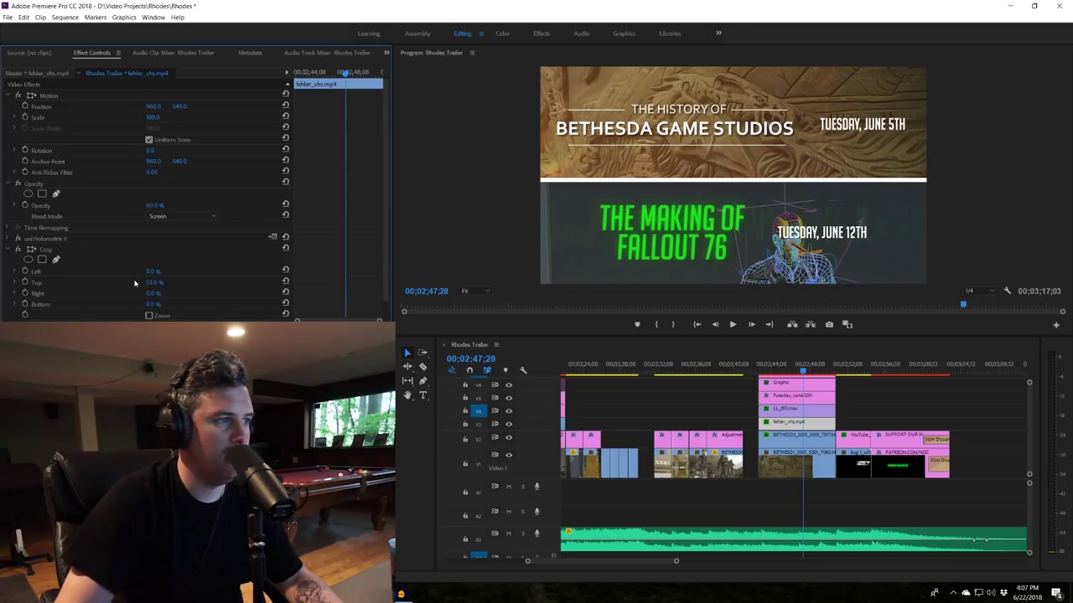
drag(159, 284, 154, 283)
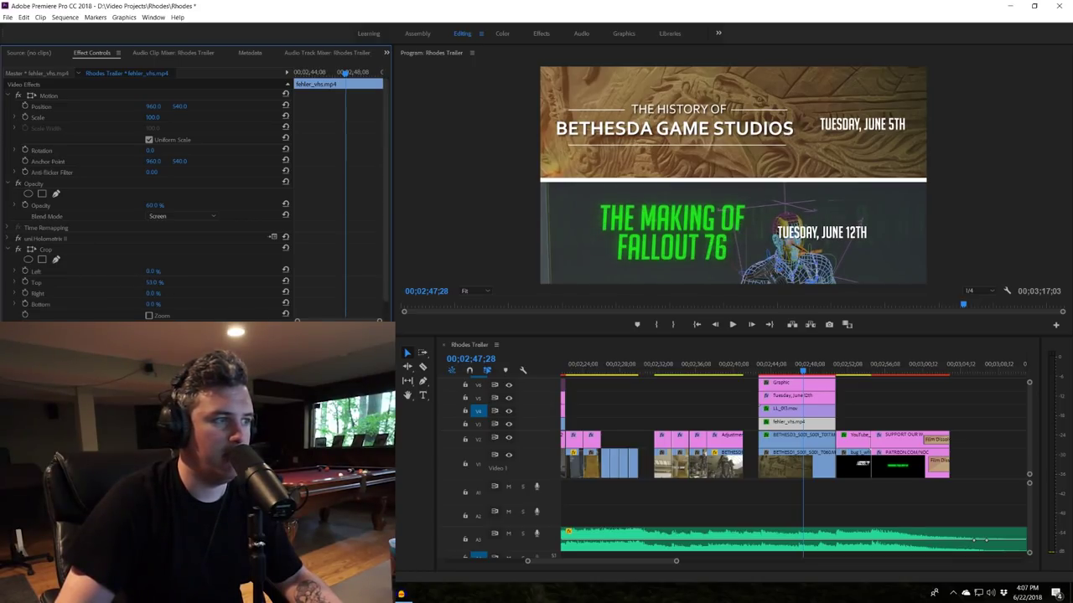
- Play the release date screen from 00;02;42;22 to the closing noclip logo at 00;02;51;29
click(755, 370)
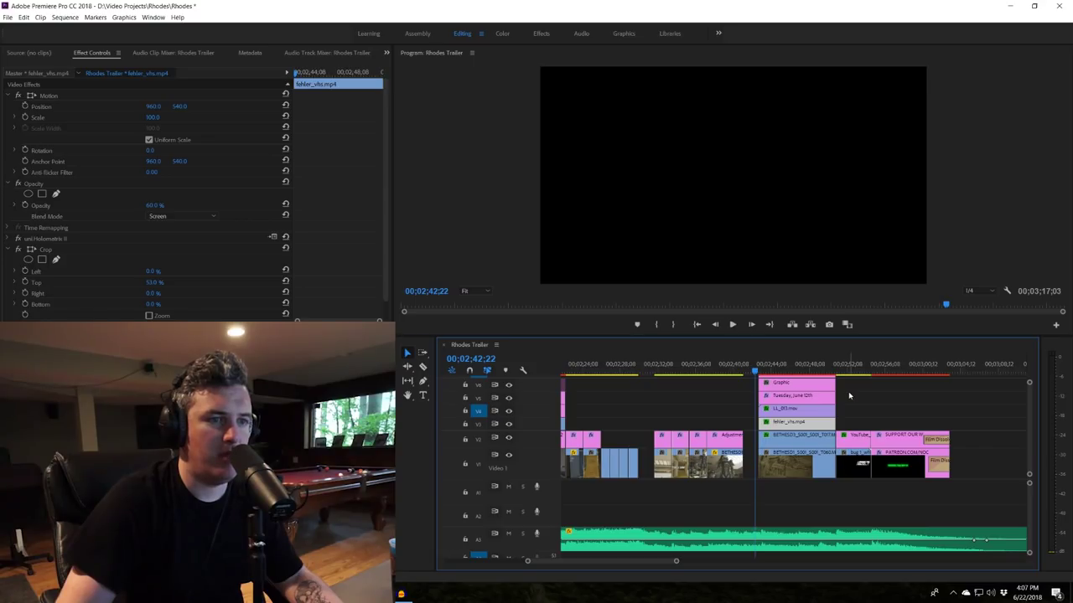
key(space)
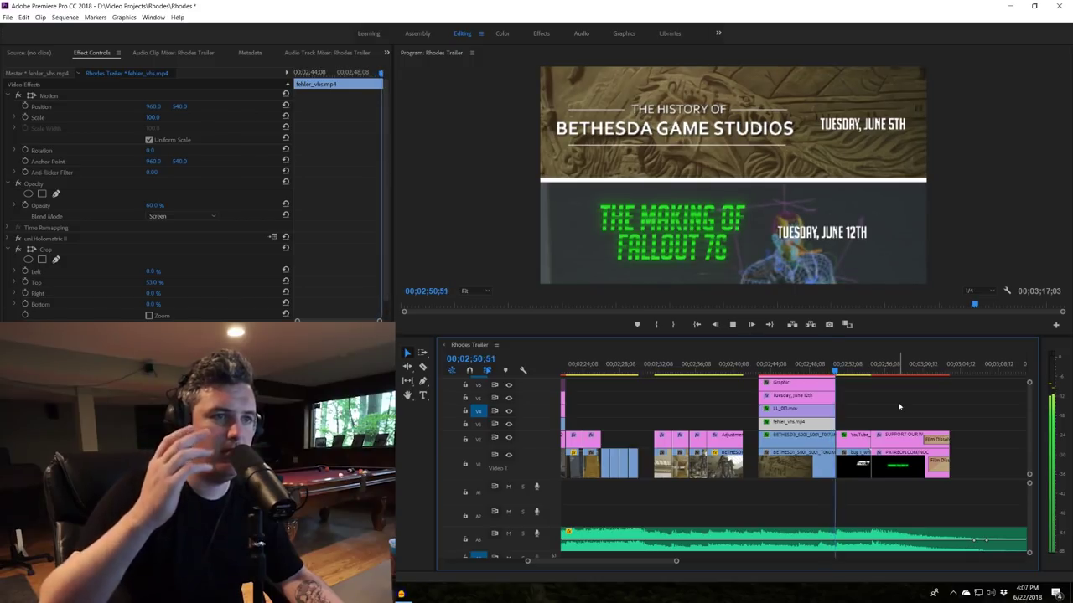
key(space)
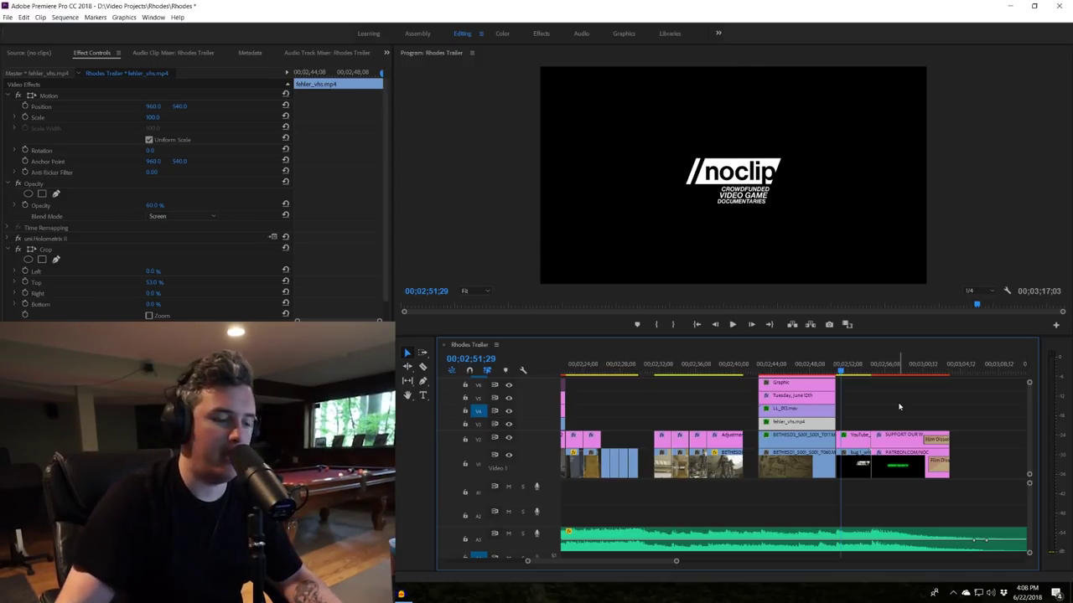
- Deselect the overlay and compare the opening noclip logo at 00;00;16;21 with the closing Patreon screen at 00;02;56;22
click(896, 408)
key(backslash)
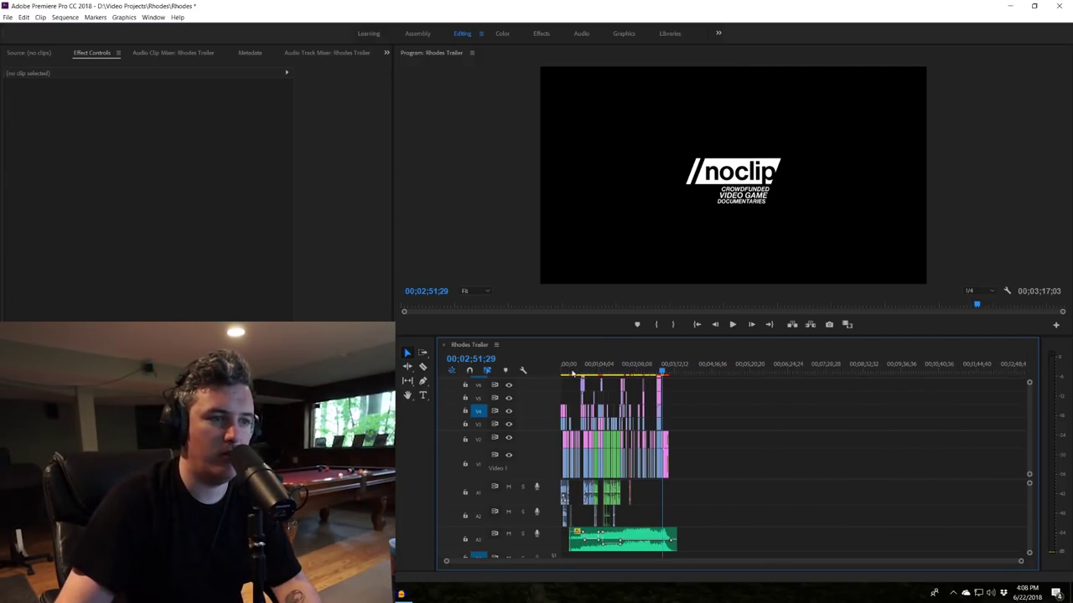
click(610, 366)
key(backslash)
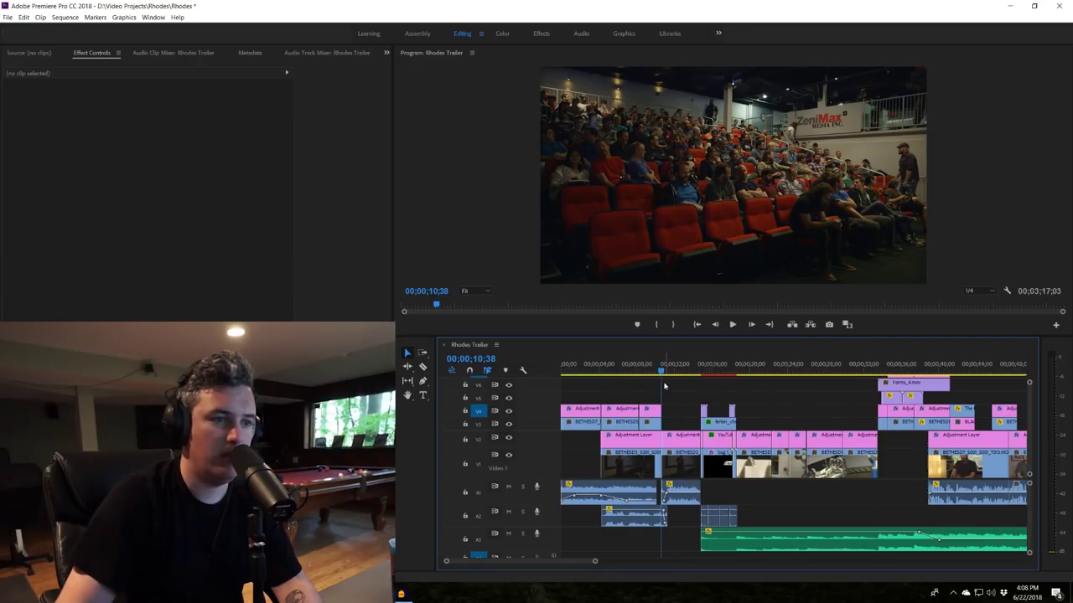
click(717, 369)
key(backslash)
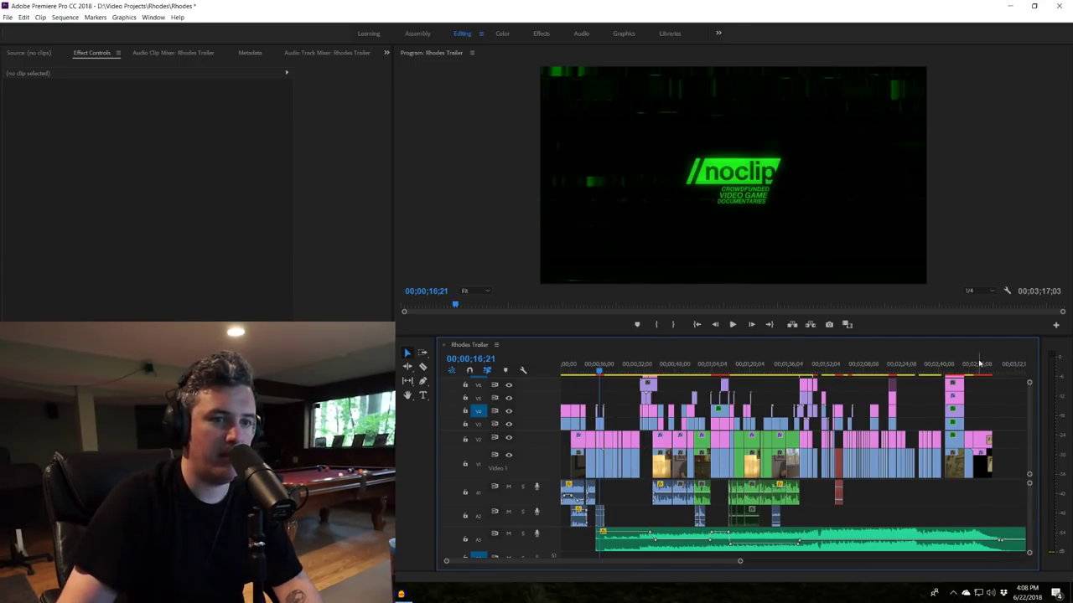
click(978, 366)
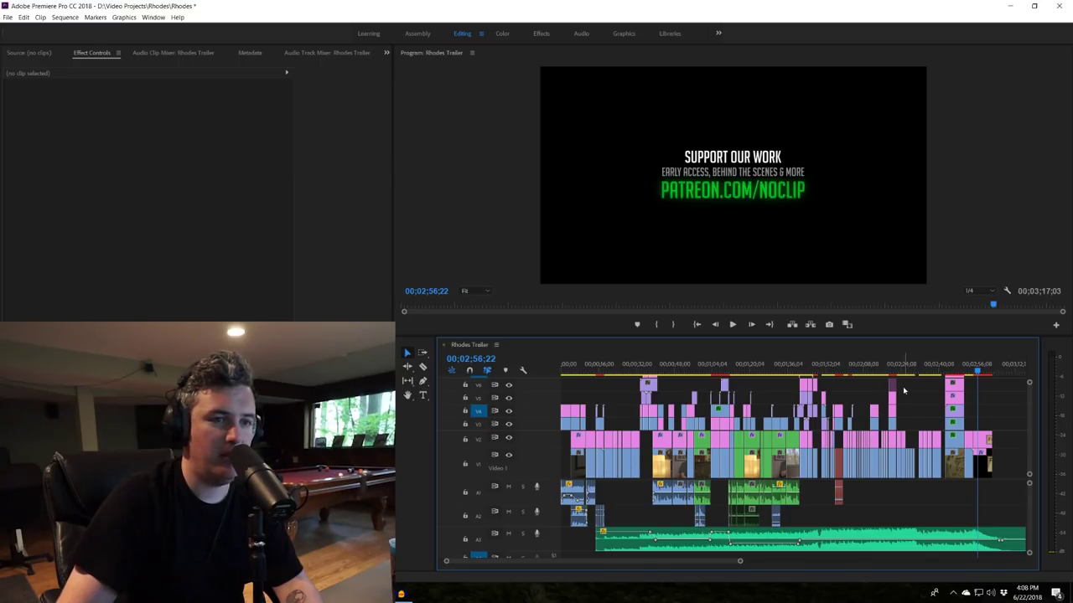
click(599, 366)
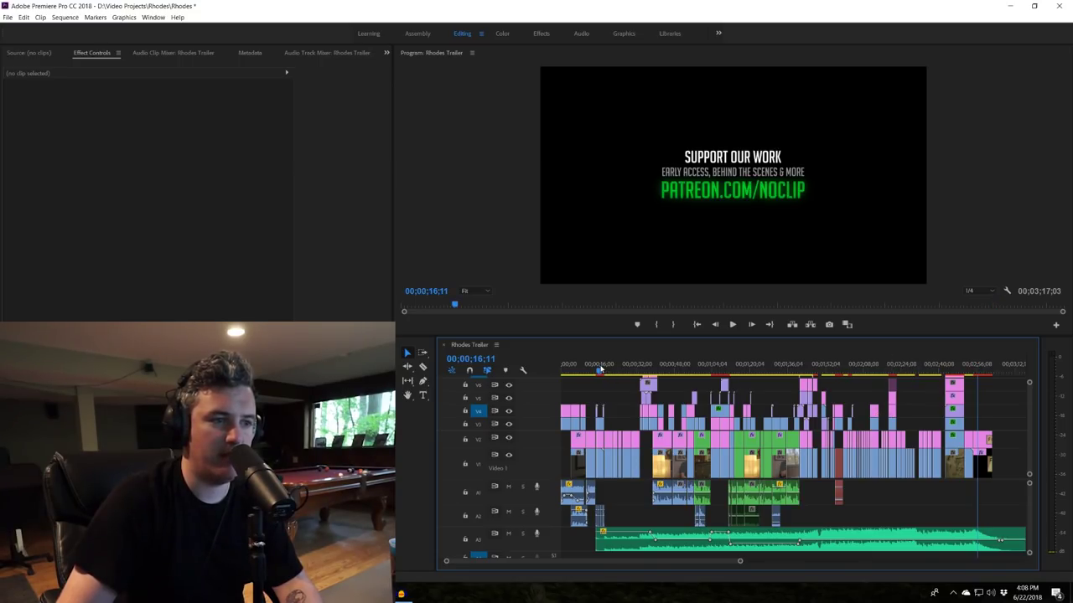
- Skim shots across the trailer at 00;00;22;10, 00;02;35;58, 00;01;24;18 and 00;02;03;10, ending on the Patreon screen at 00;02;54;49
click(615, 366)
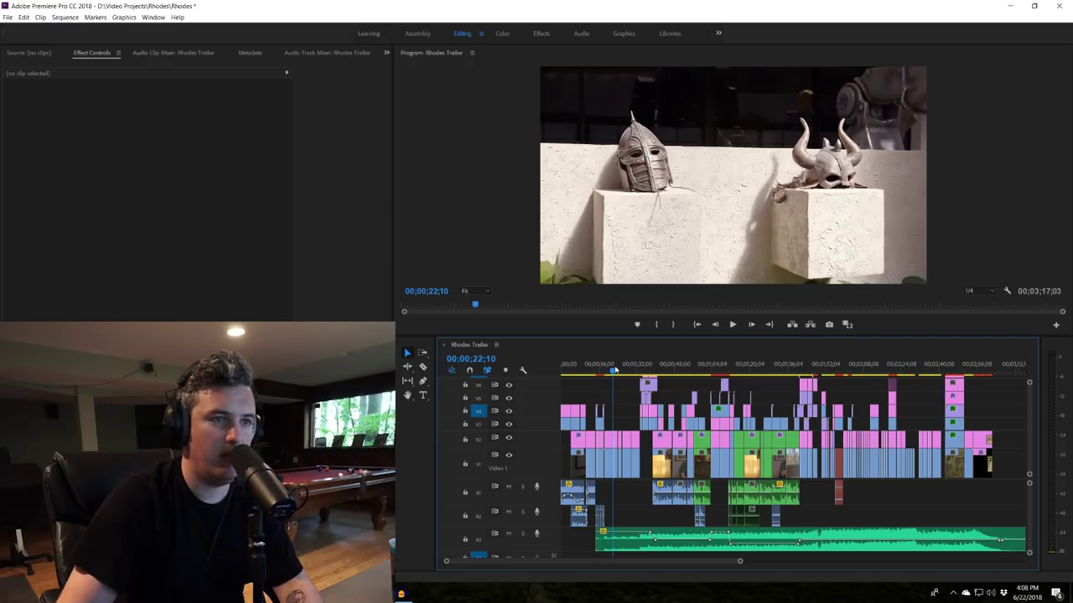
click(930, 367)
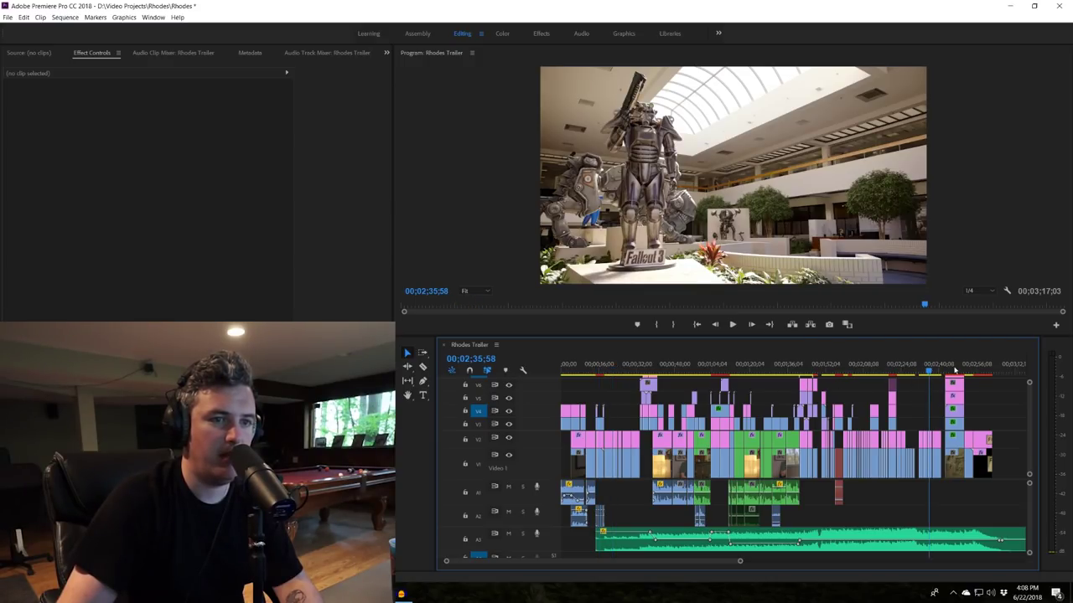
click(678, 366)
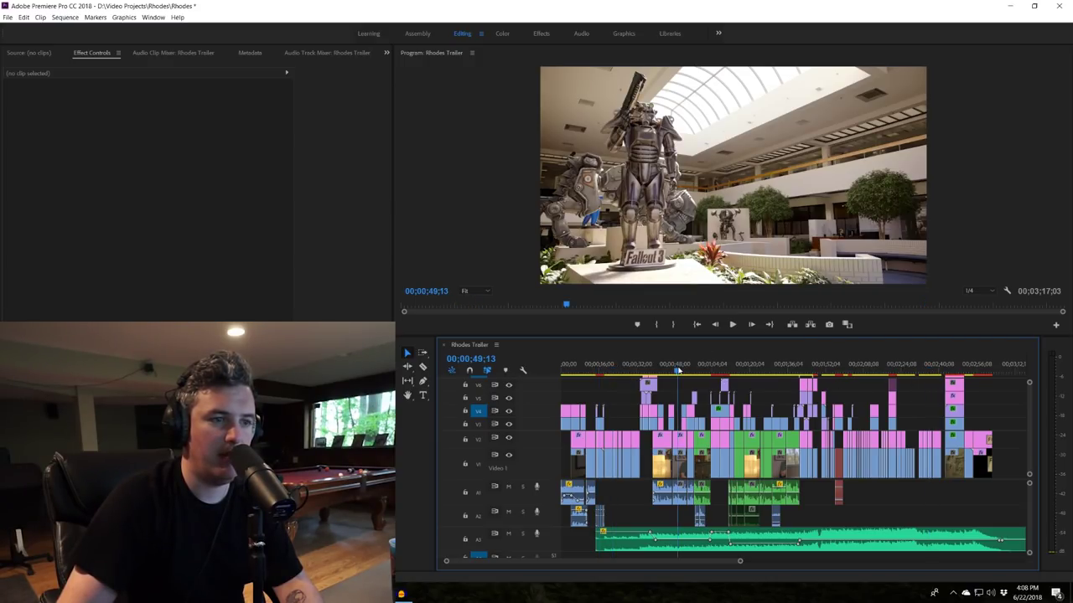
click(761, 367)
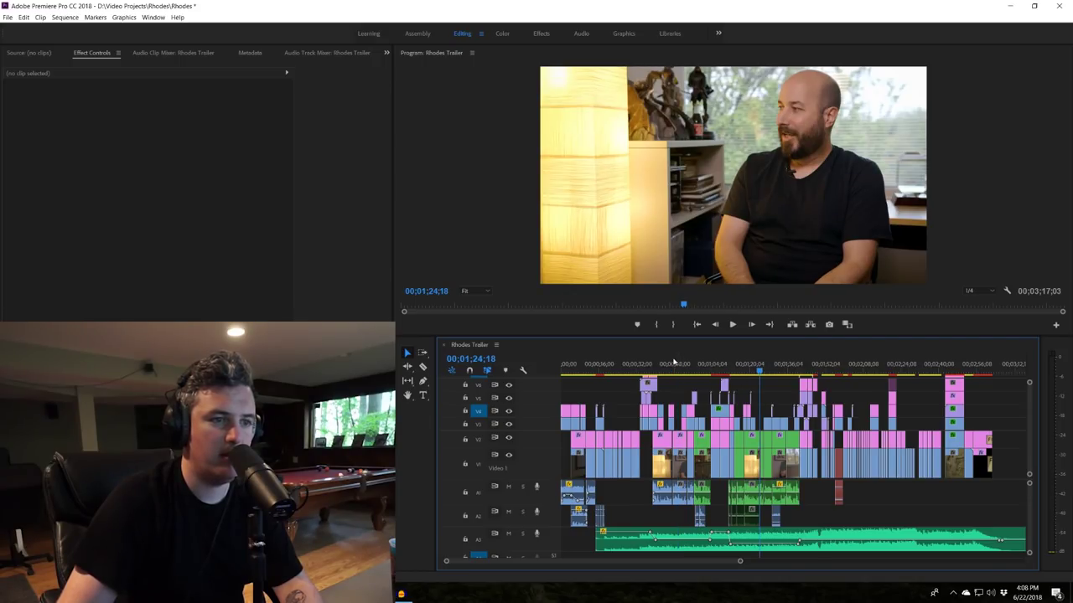
click(851, 367)
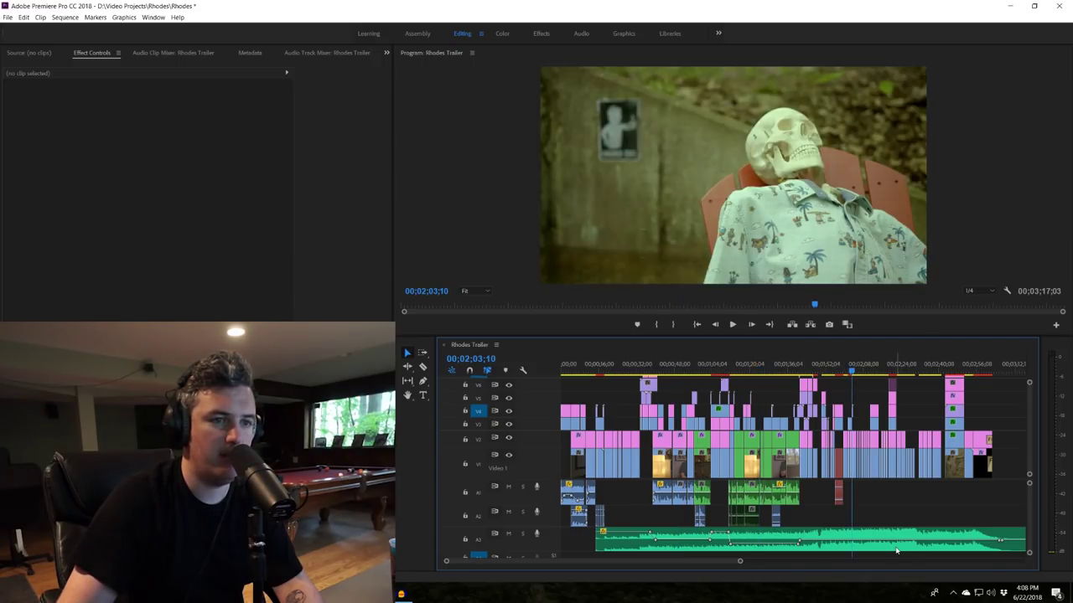
click(974, 366)
scroll(922, 372, right, 3)
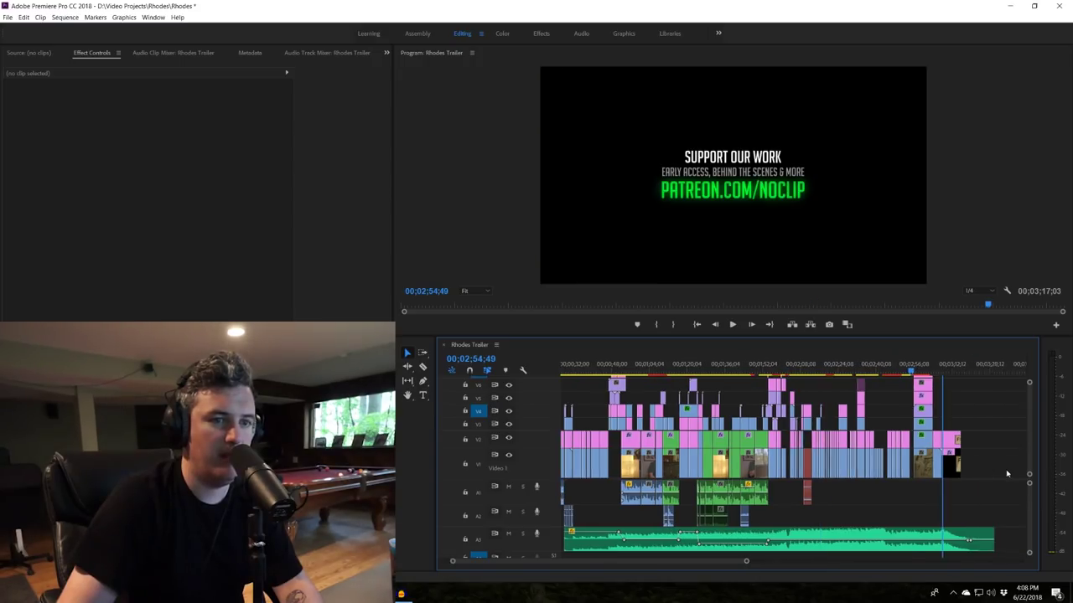
- Enlarge the timeline around the trailer's ending and play its final section up to the Patreon screen at 00;02;58;53
click(854, 369)
key(equal)
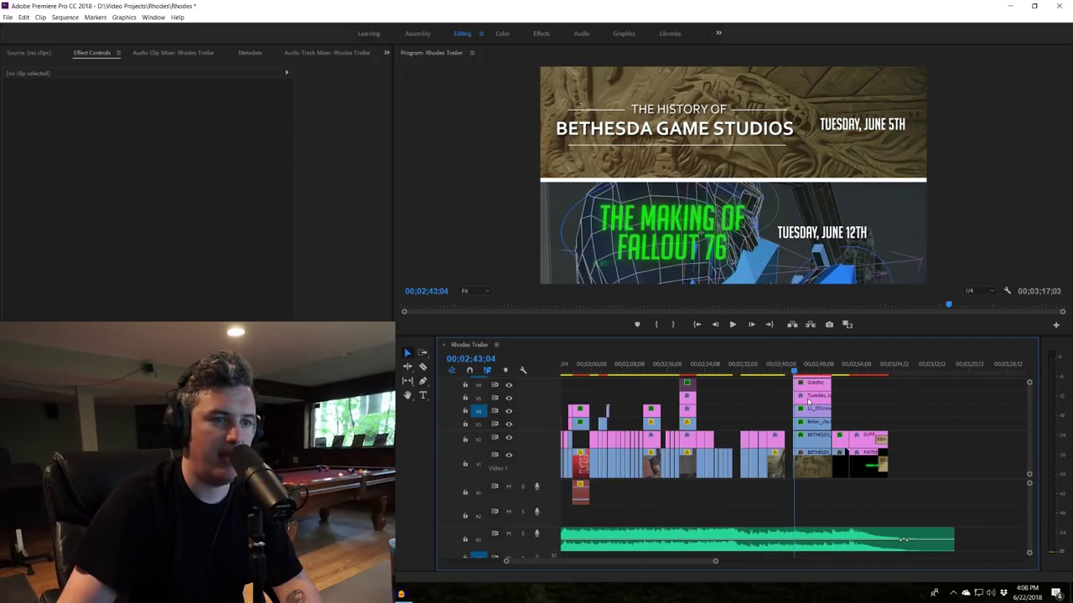
click(704, 367)
key(space)
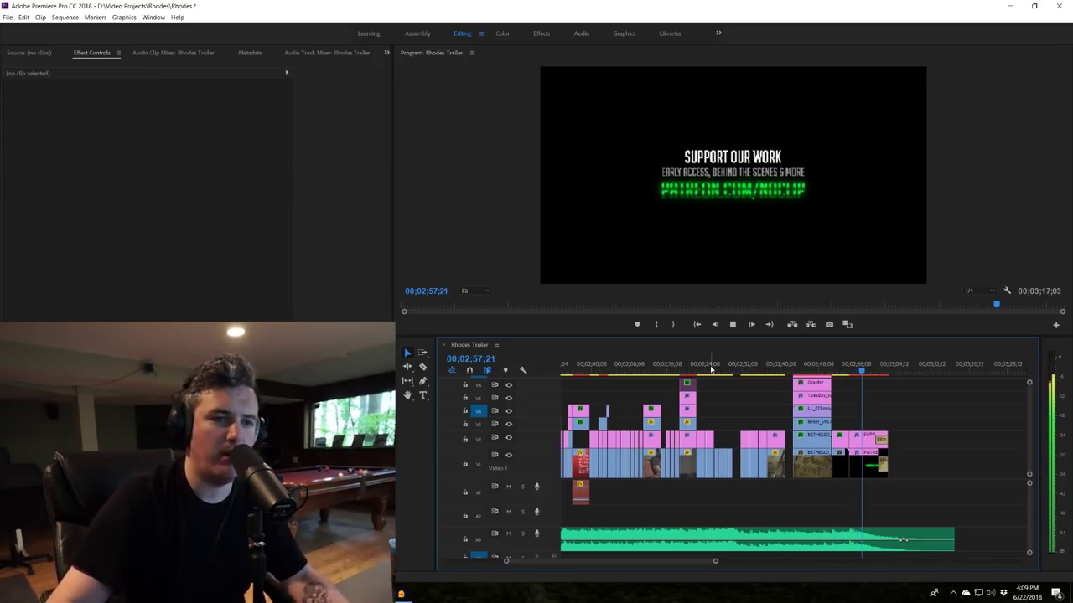
key(space)
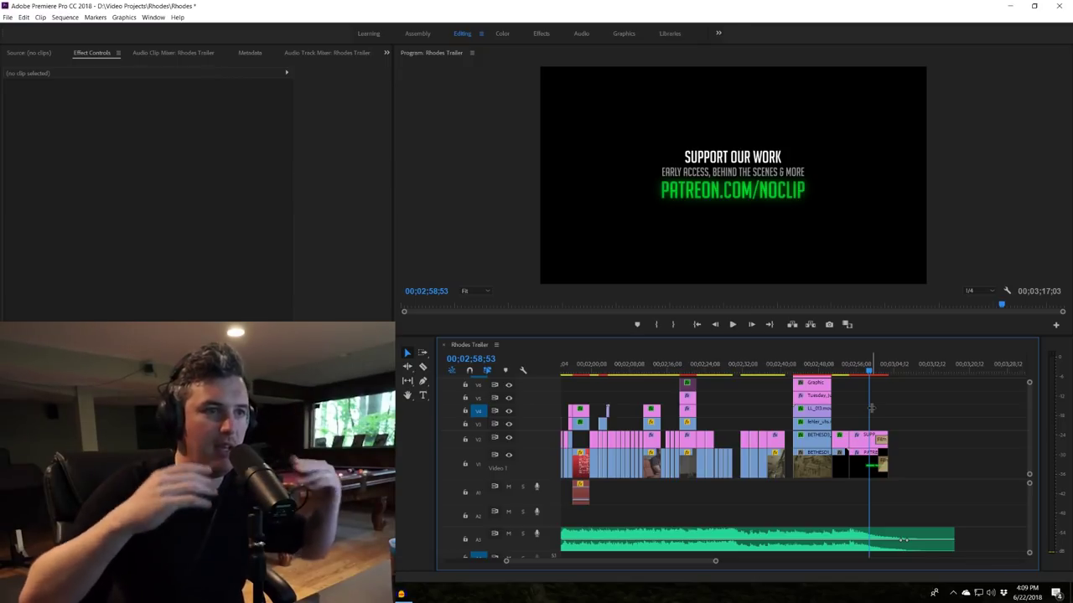
- Replay the ending from the closing noclip logo at 00;02;52;13 through the Patreon screen's fade to black
click(838, 370)
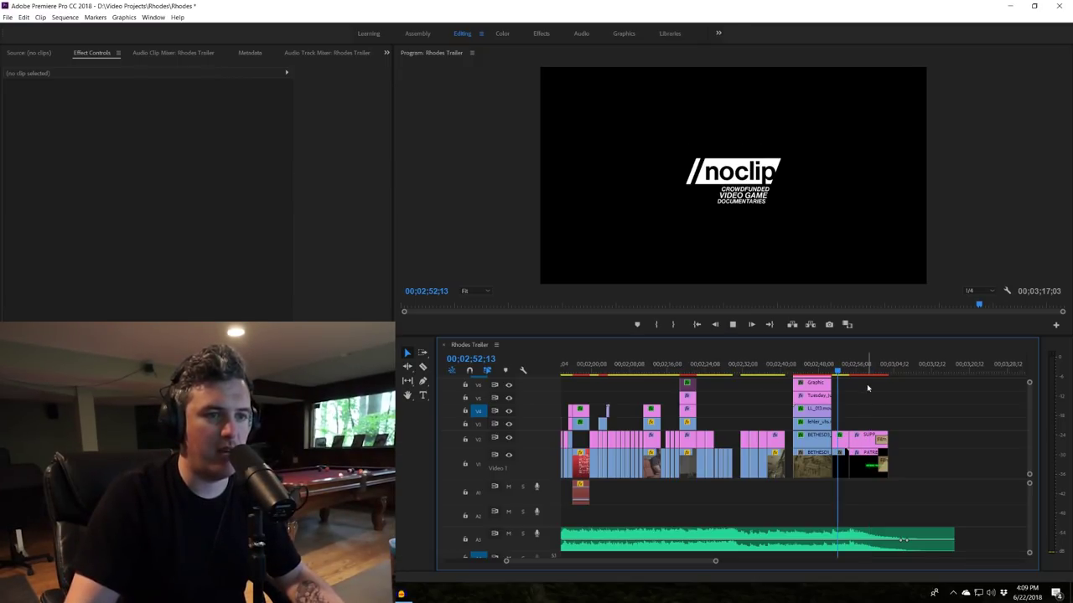
key(space)
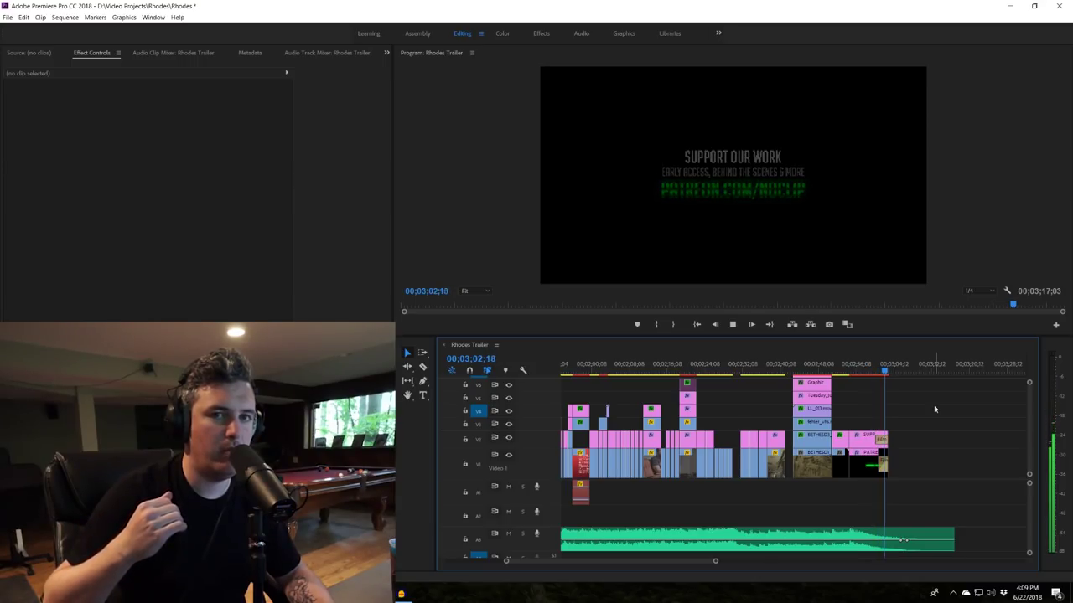
key(c)
key(space)
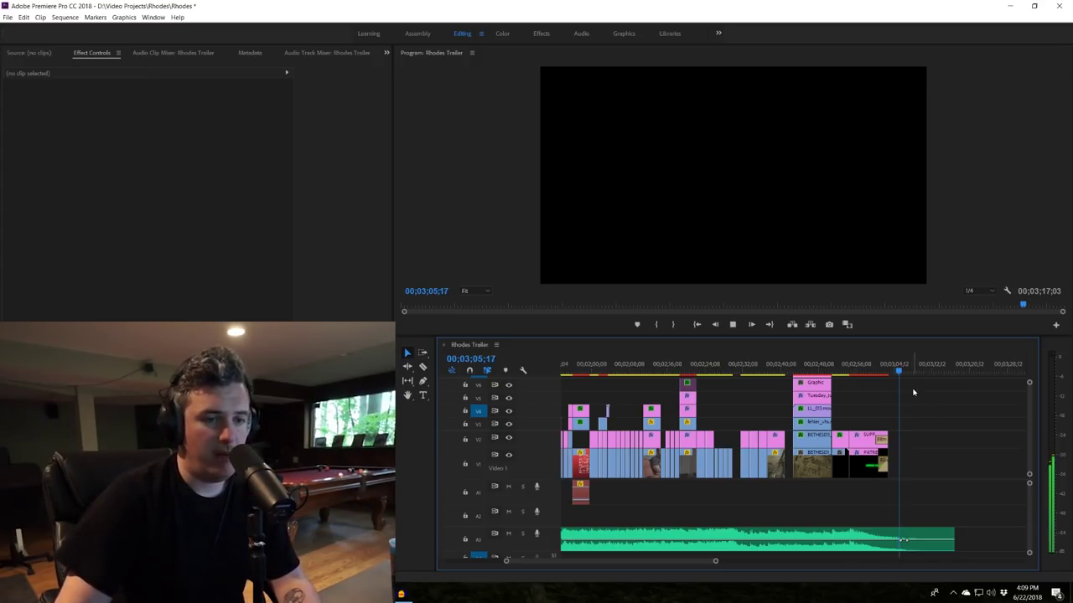
- Inspect the Fallout 4 theme clip's closing volume fade, play to the end at 00;03;17;03 and show the whole sequence
click(907, 543)
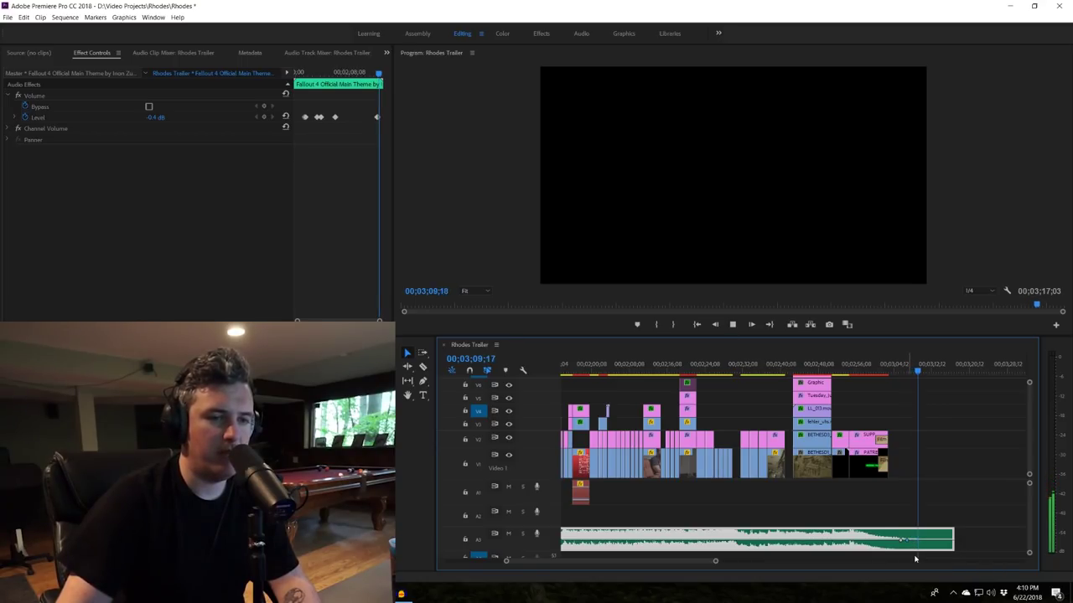
key(space)
click(949, 476)
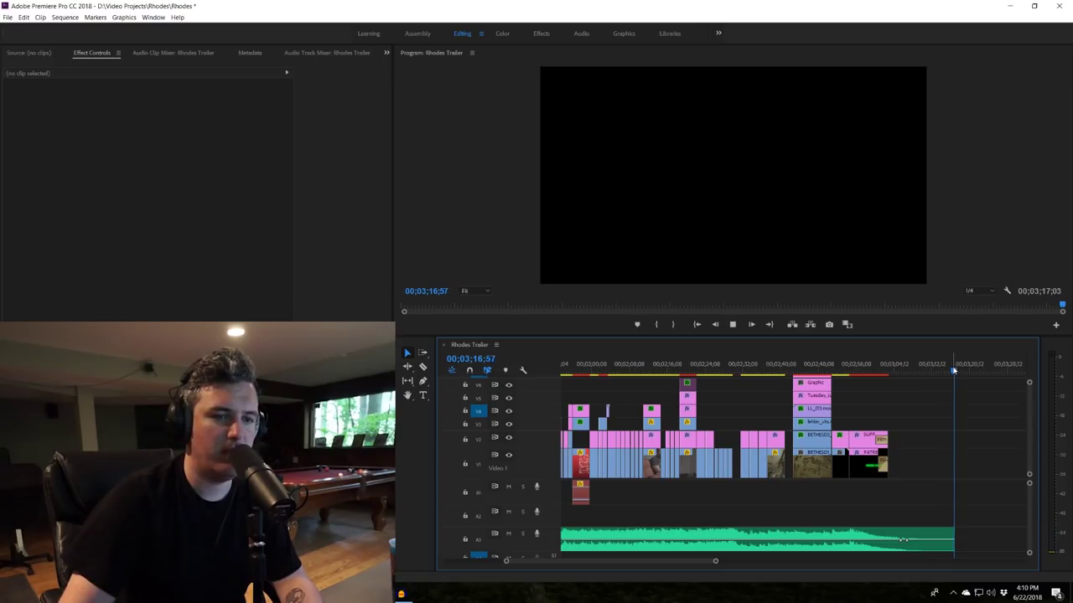
scroll(954, 388, down, 5)
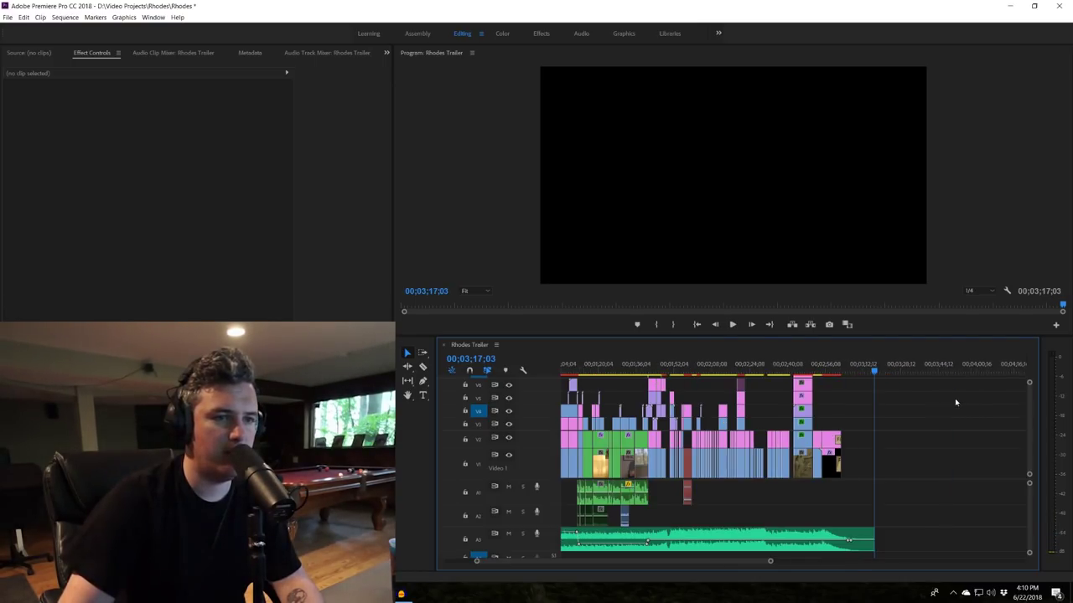
scroll(838, 428, up, 1)
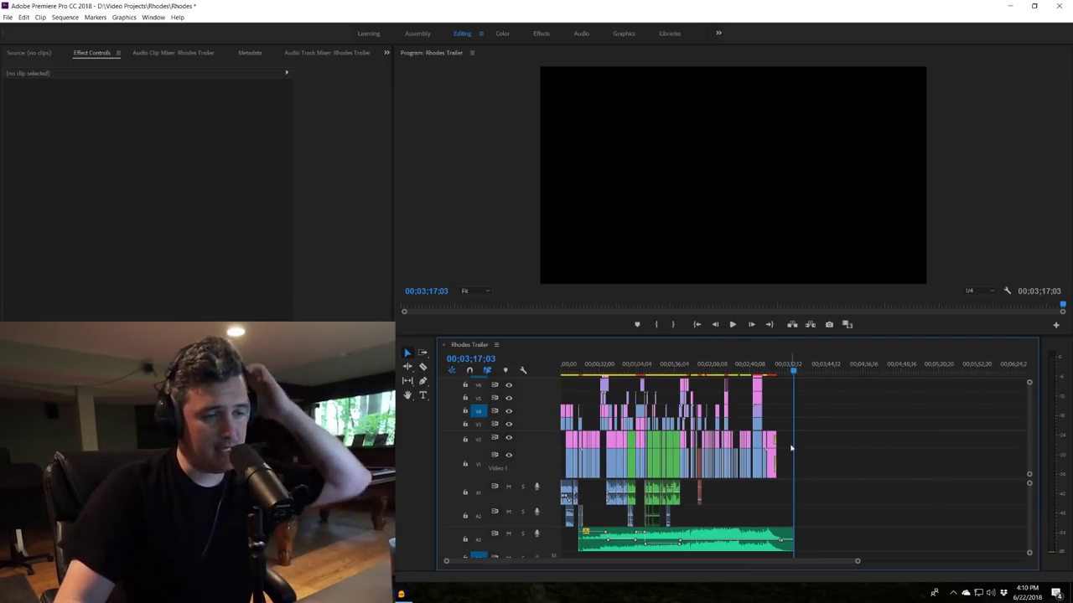